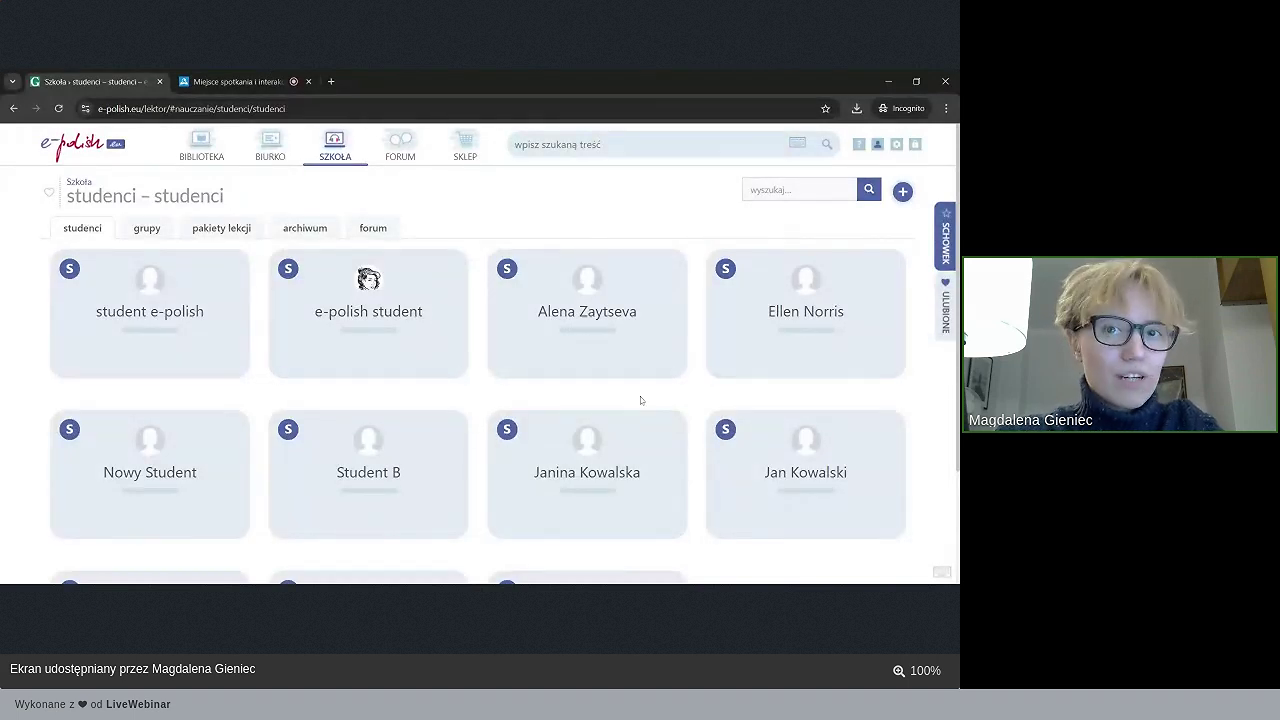
- Open the form for adding a new student from the home page
scroll(646, 410, "down", 2)
scroll(606, 400, "up", 2)
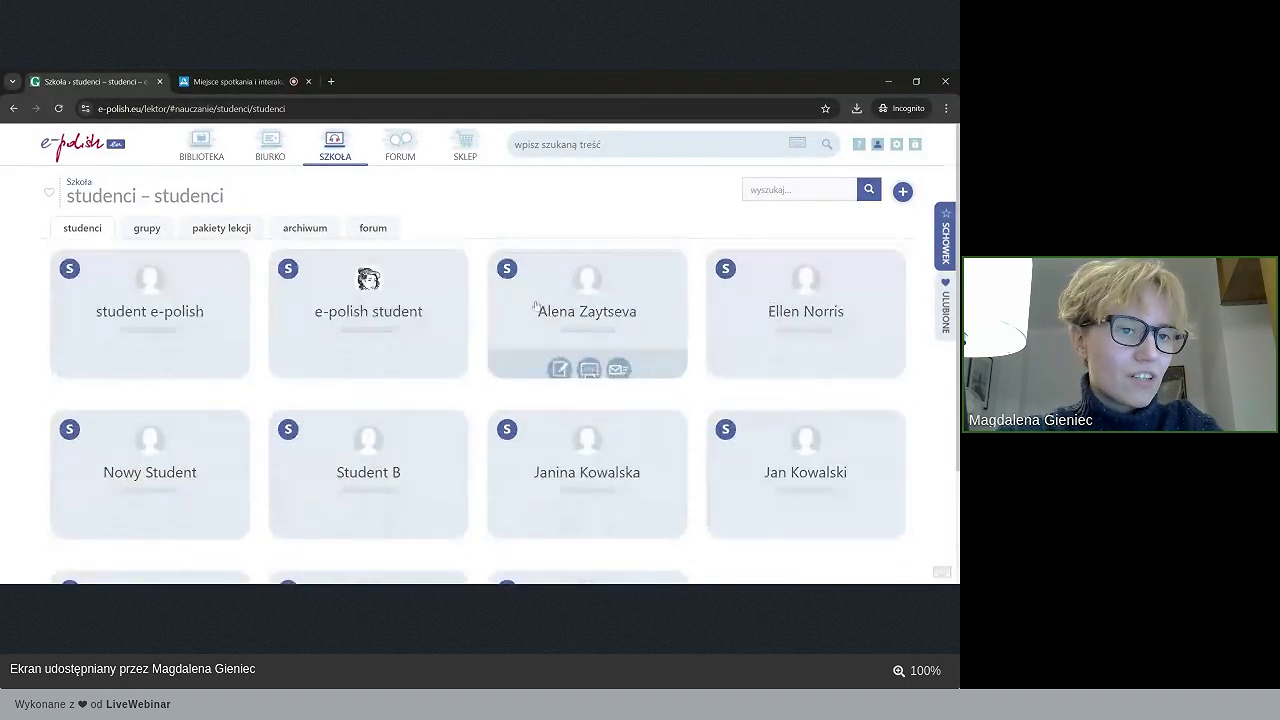
left_click(50, 143)
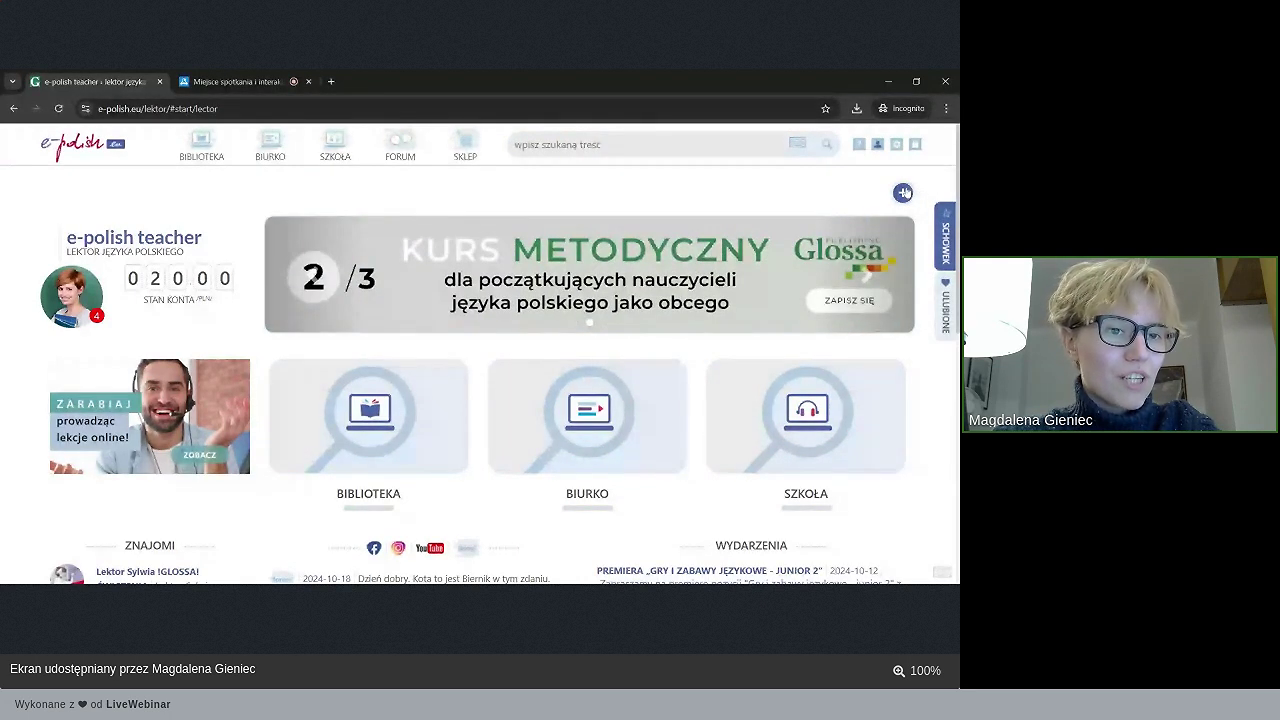
left_click(904, 193)
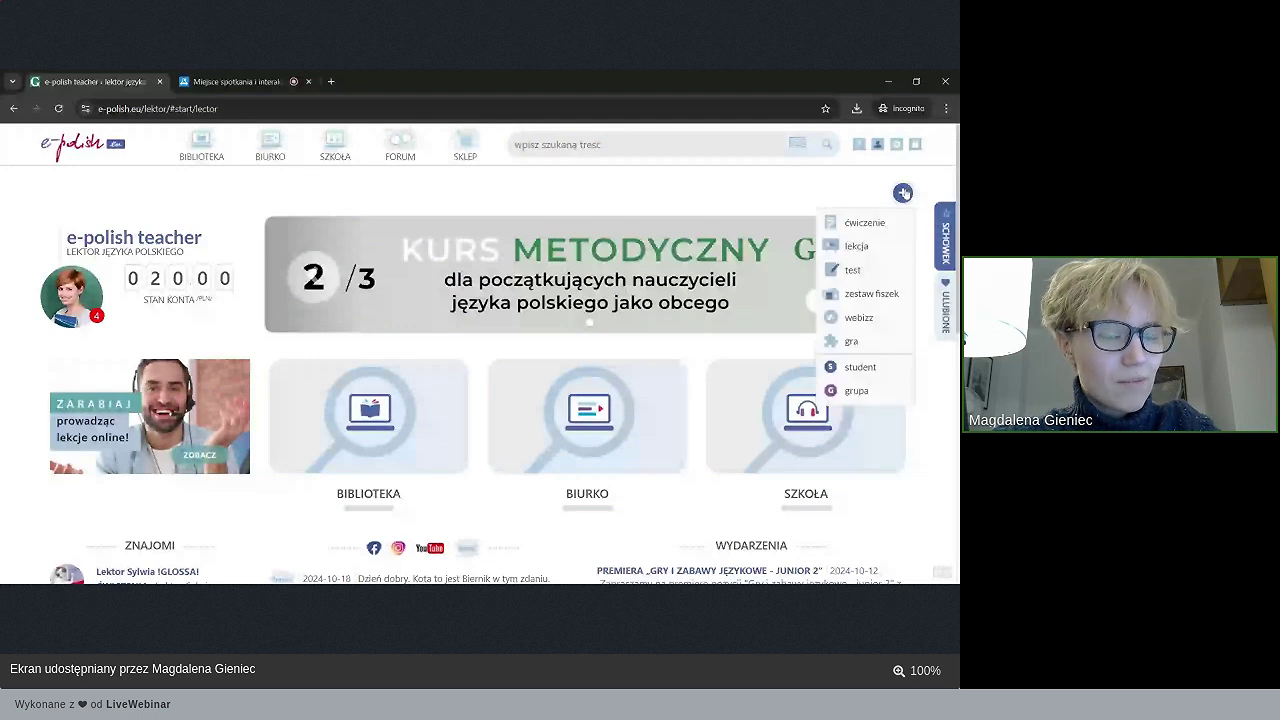
left_click(860, 367)
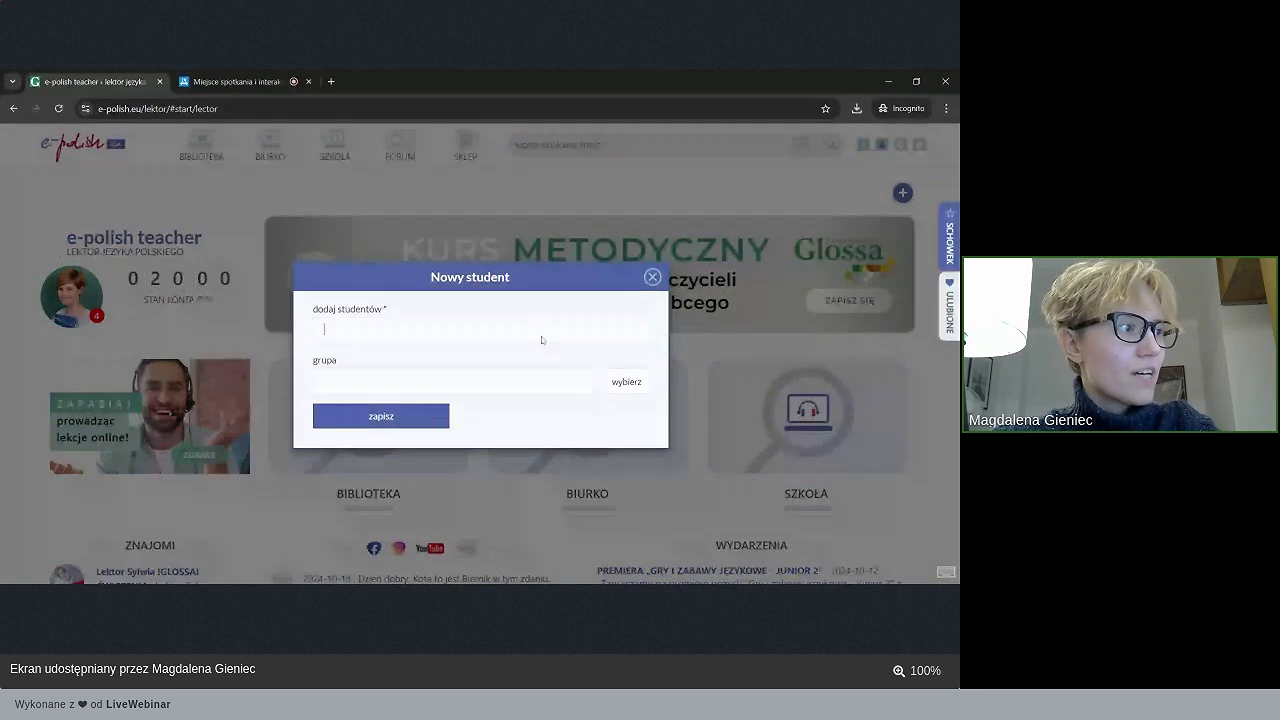
left_click(541, 336)
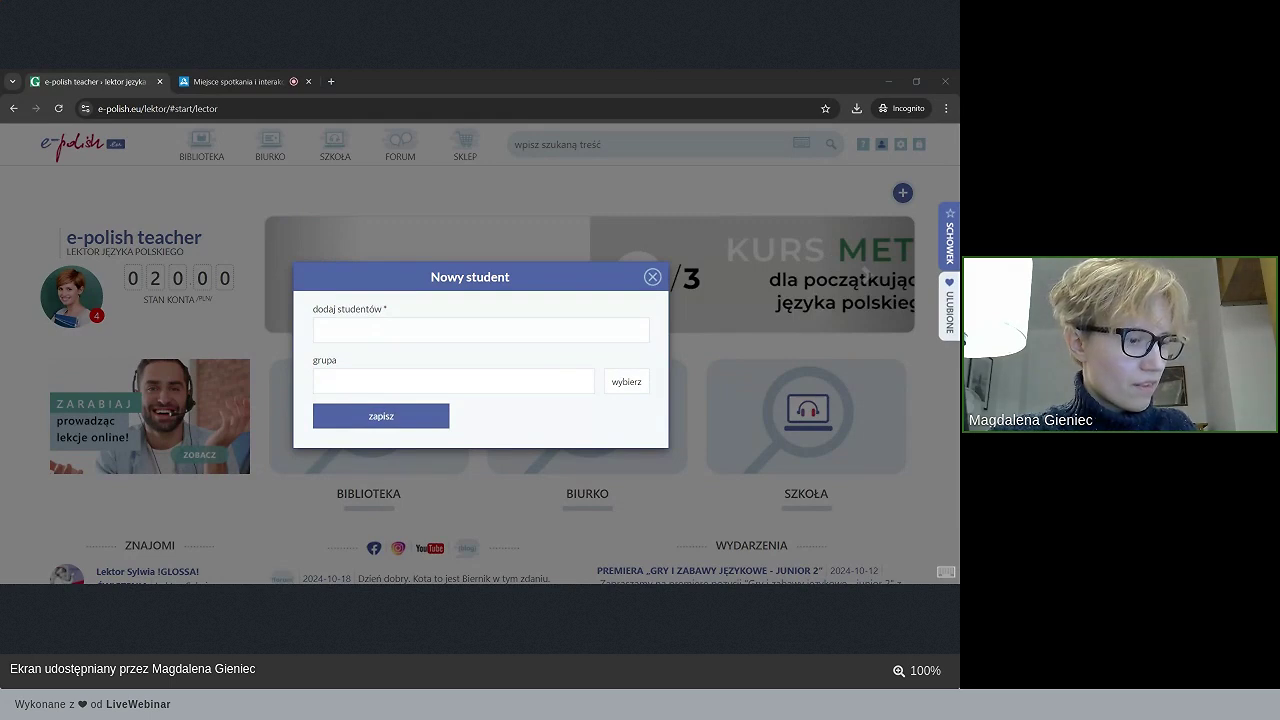
- Enter the e-mail addresses of two students to add in the new student form
left_click(330, 329)
type(":om")
key("Return")
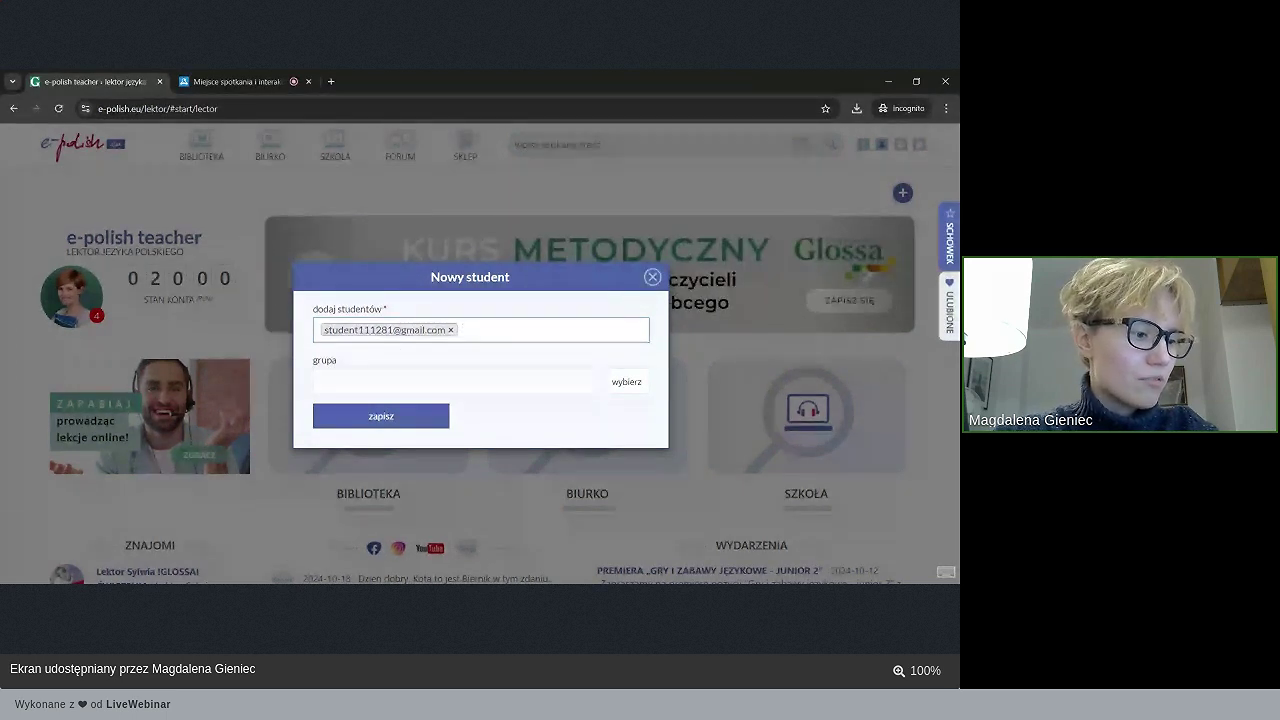
key("alt+Tab")
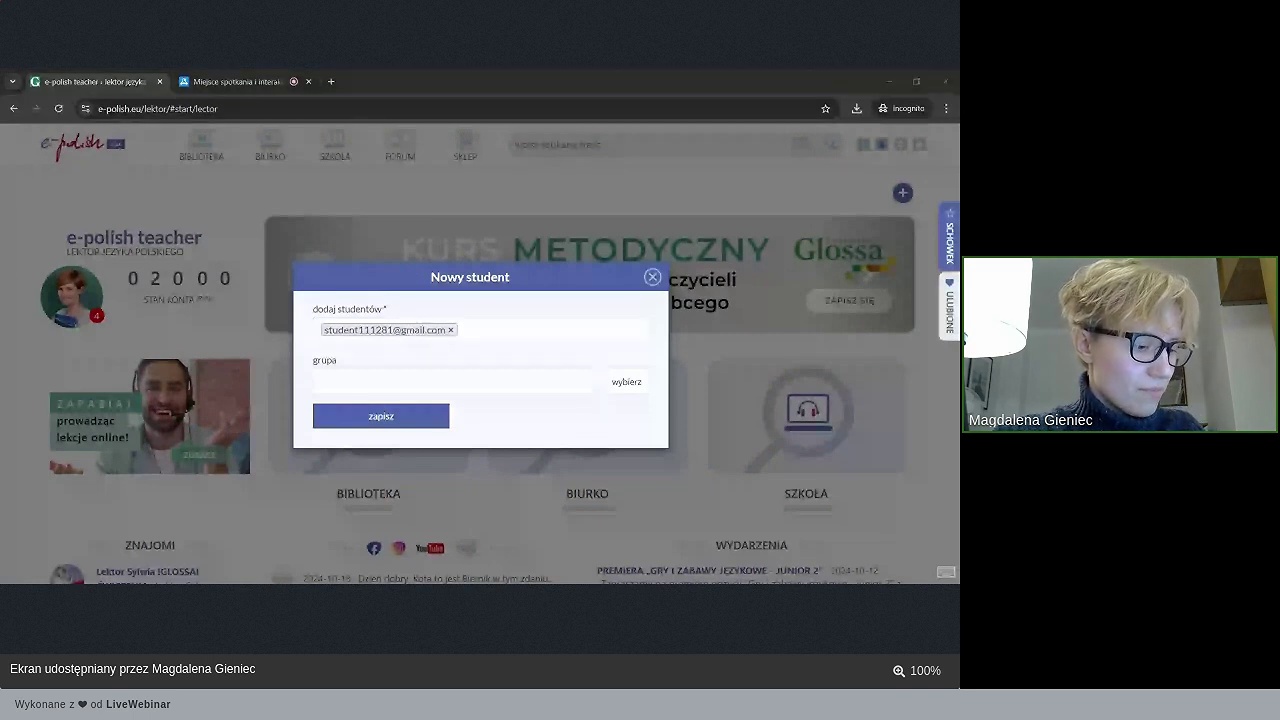
left_click(489, 337)
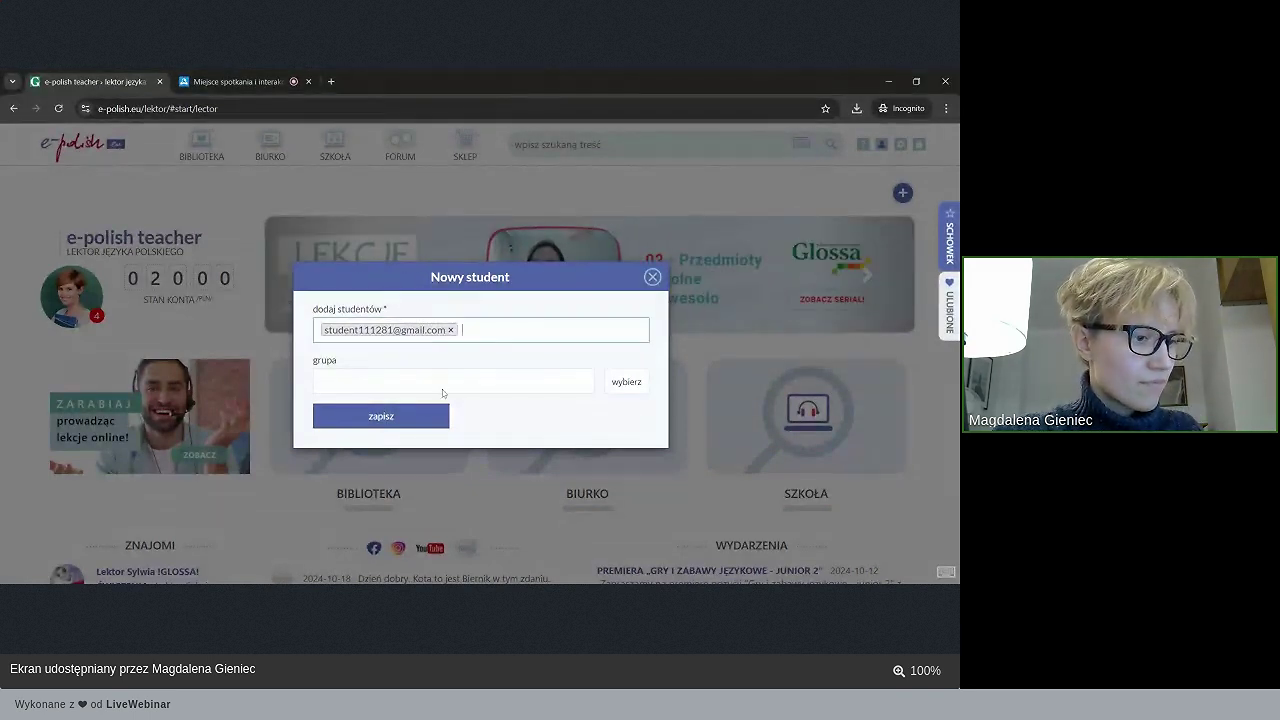
type("a.pl")
key("Return")
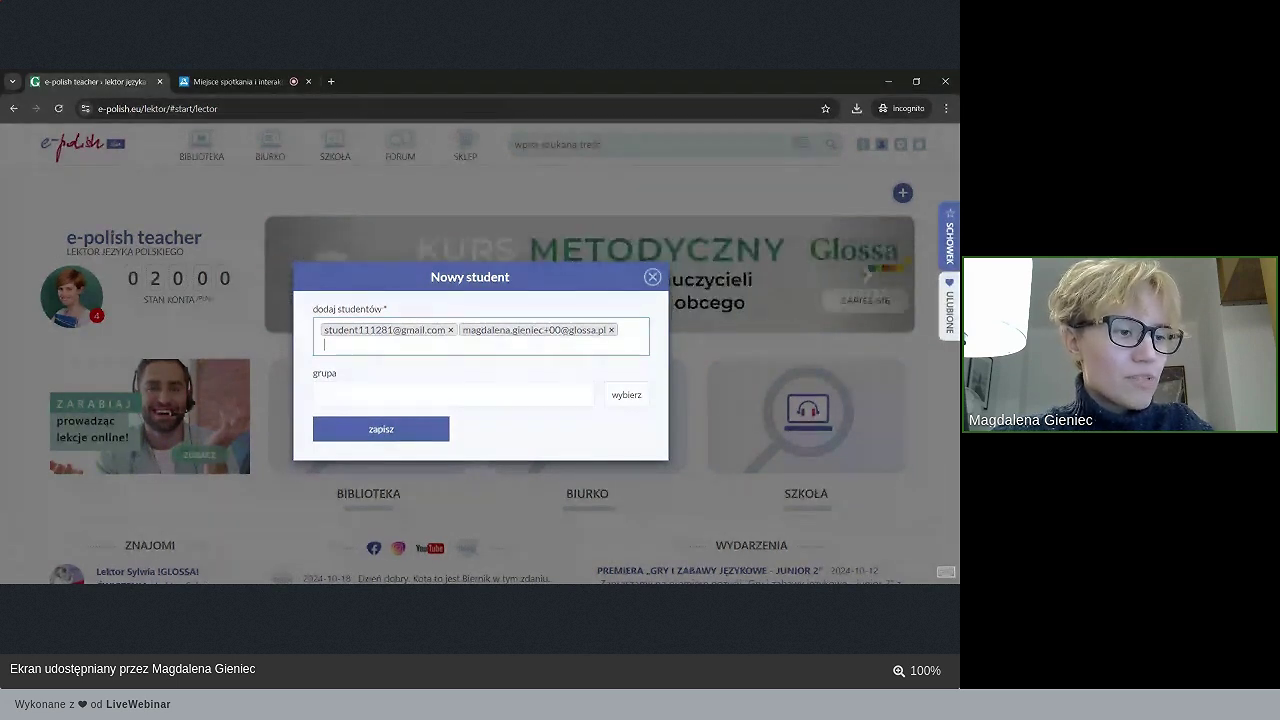
left_click_drag(477, 271, 482, 232)
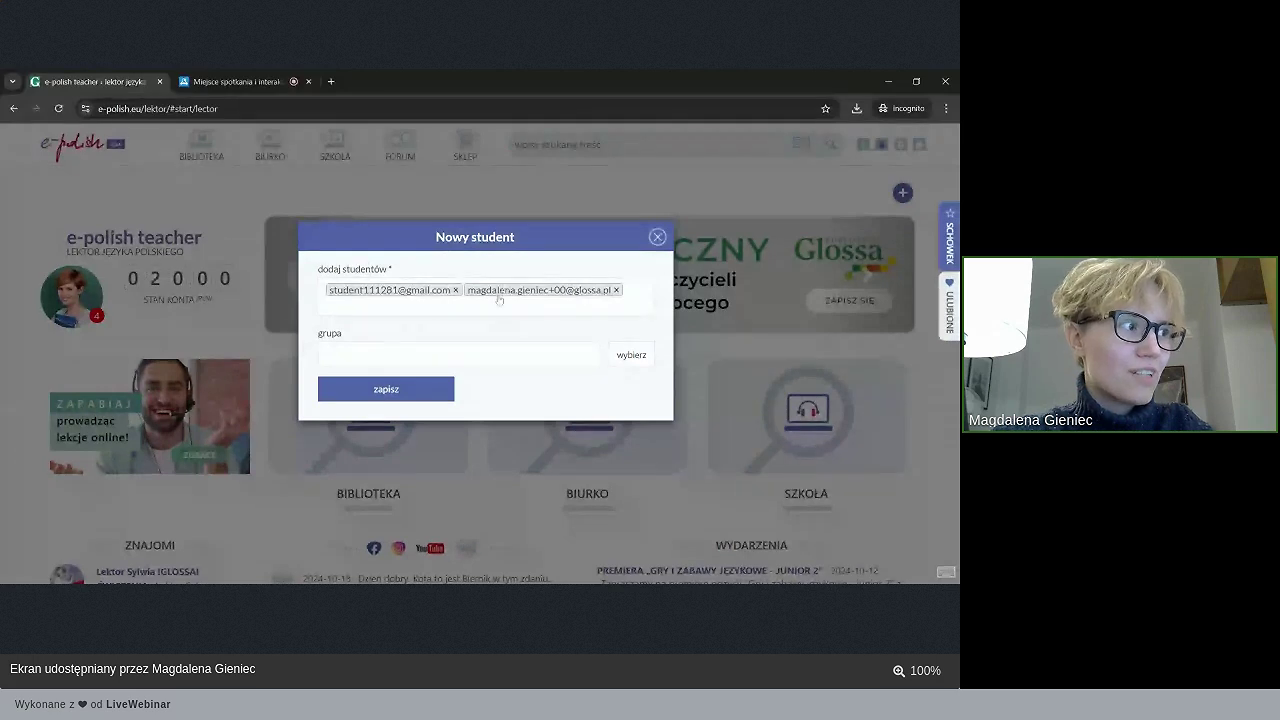
- Assign the students to a new group named "Grupa Webinaryjna 2024" and save the form
left_click(629, 362)
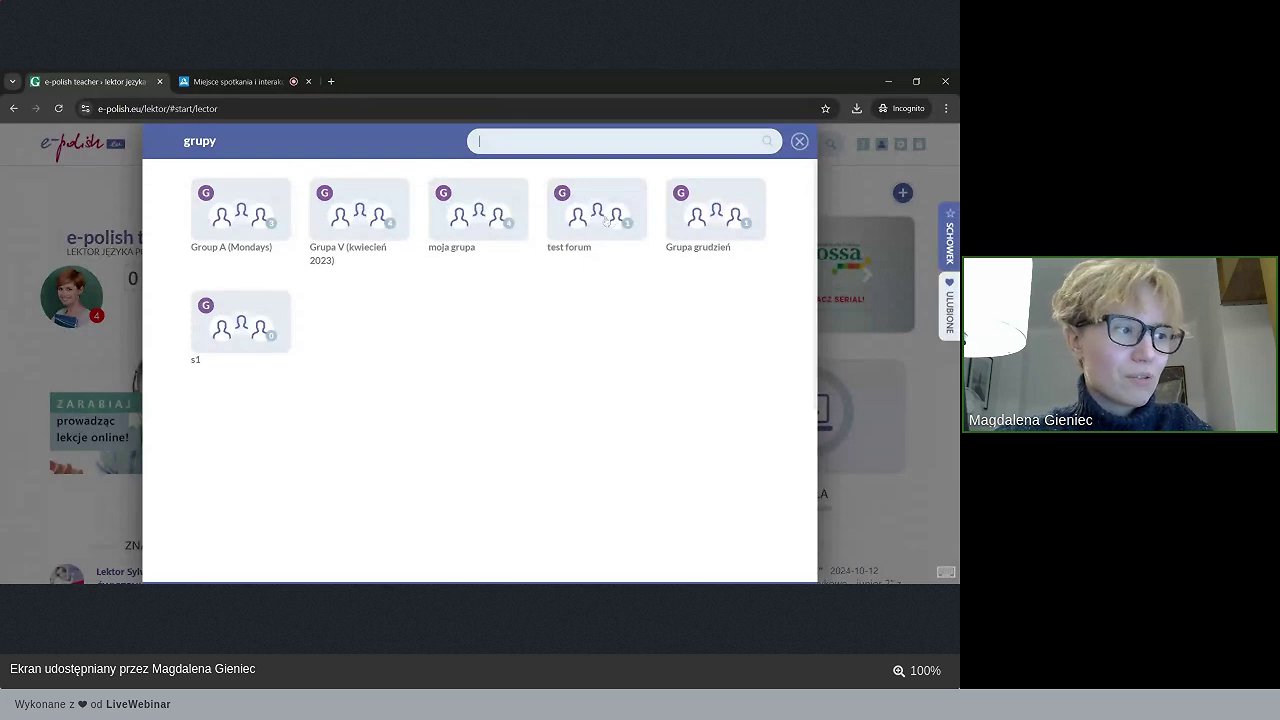
left_click(799, 142)
left_click(458, 354)
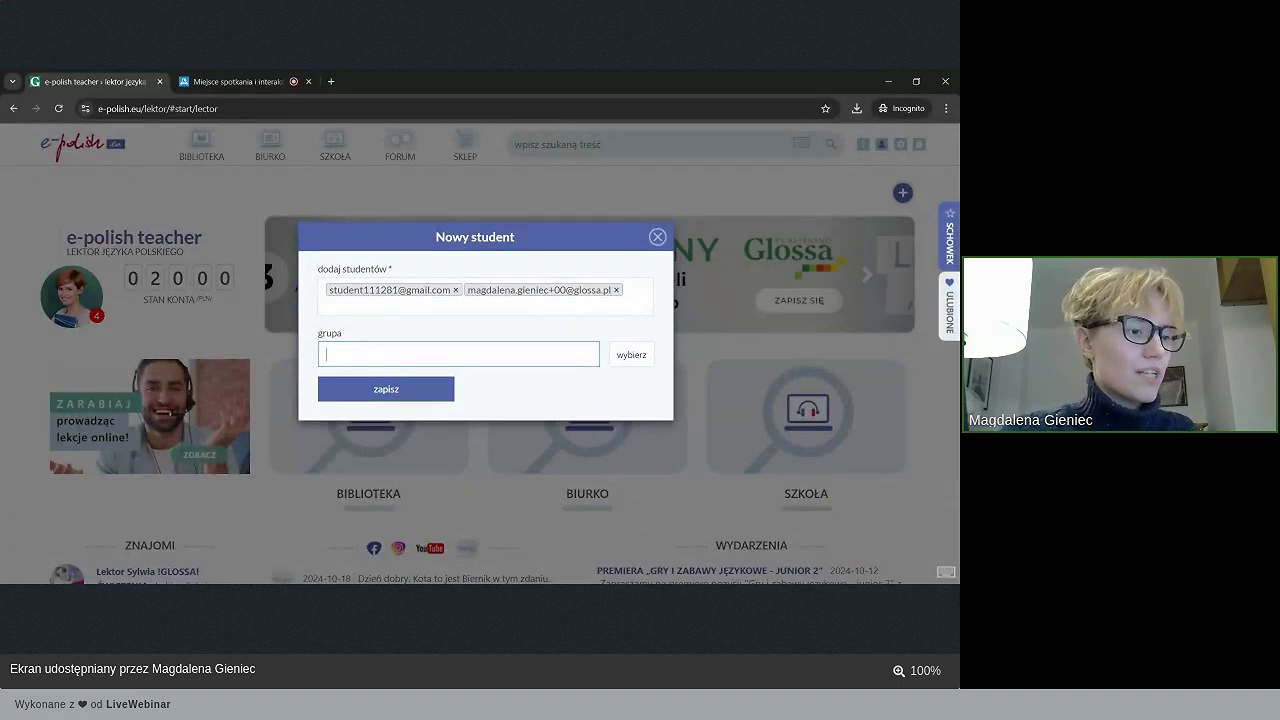
type("Grupa ")
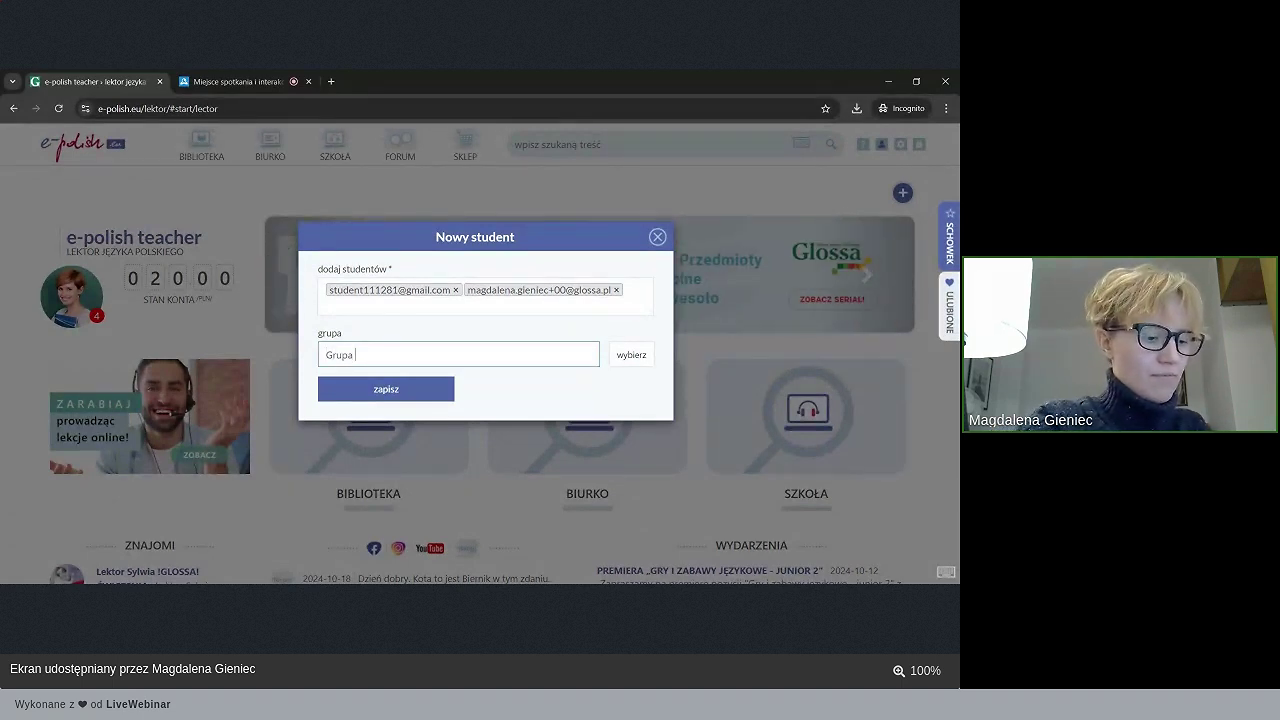
type("Webinaryjna 2024")
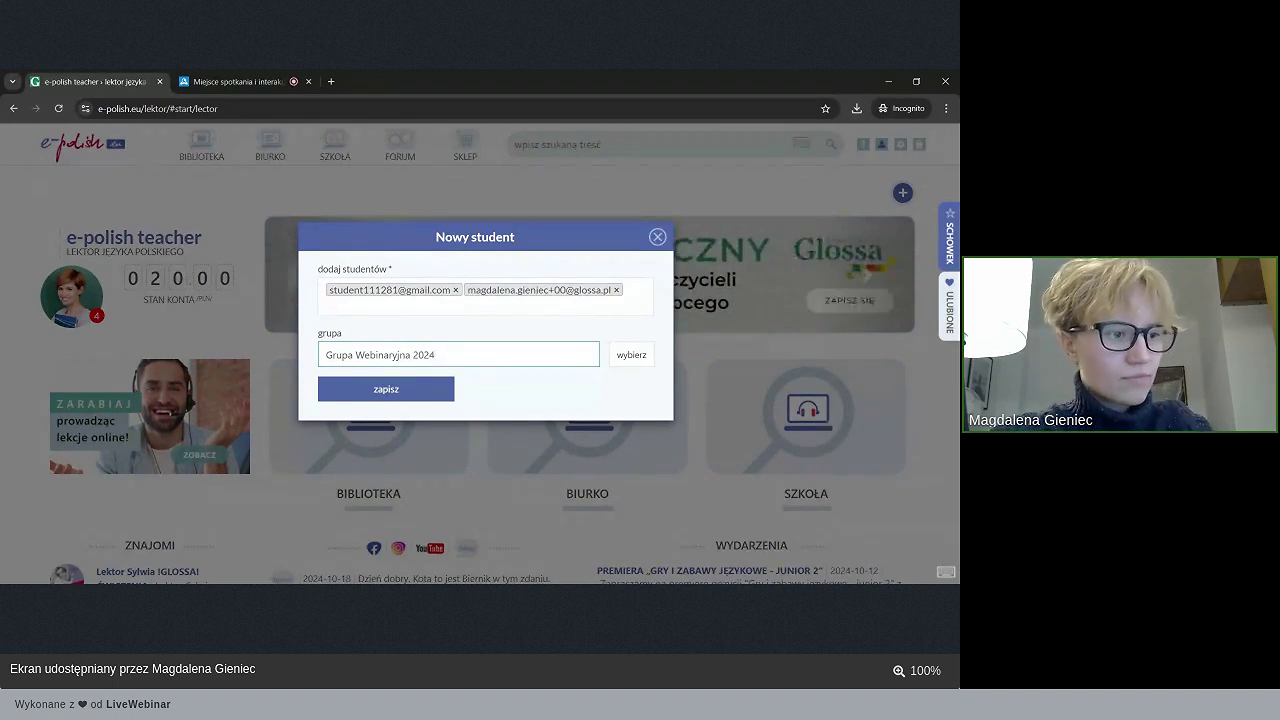
key("Return")
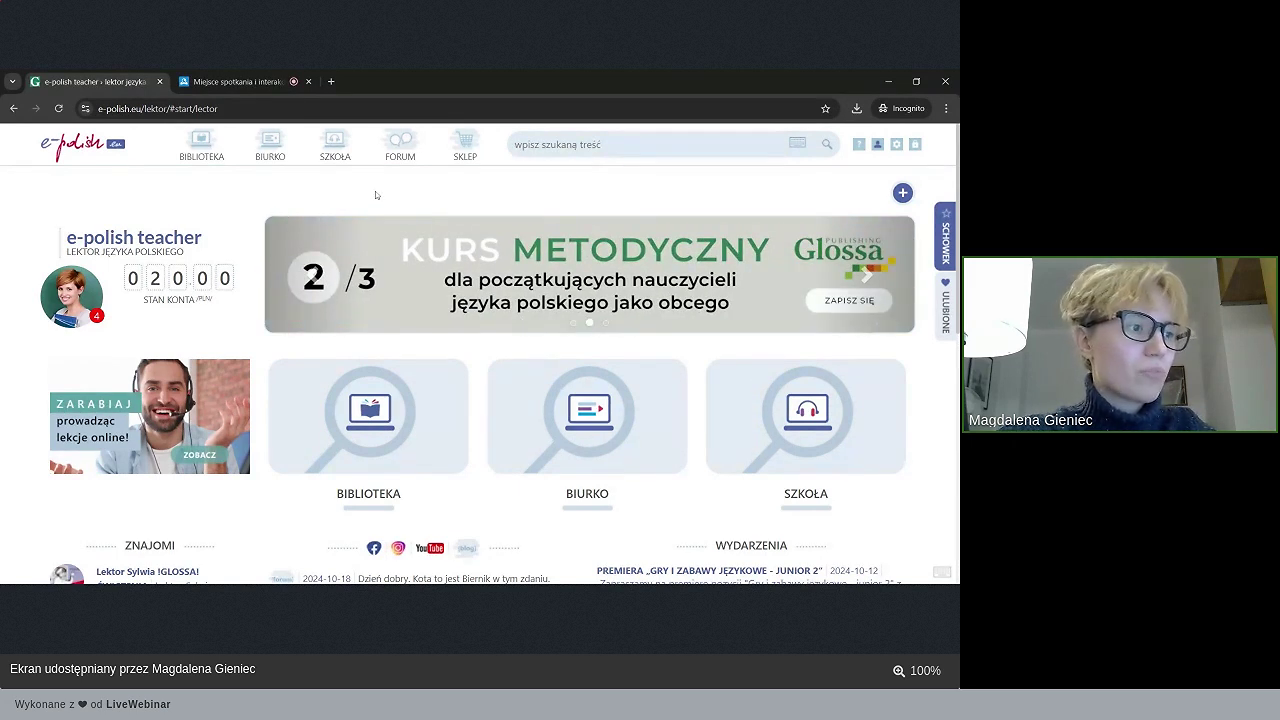
- Open the school's student list and look through it for the newly added students
left_click(334, 158)
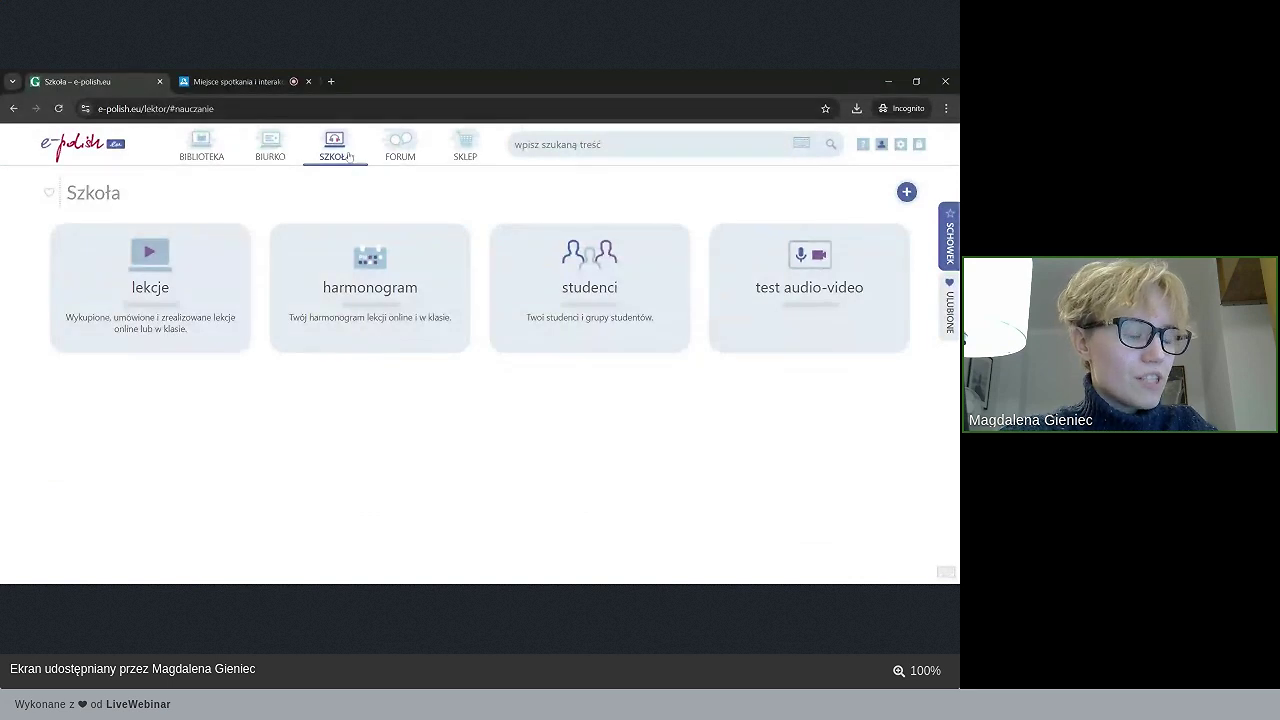
left_click(618, 287)
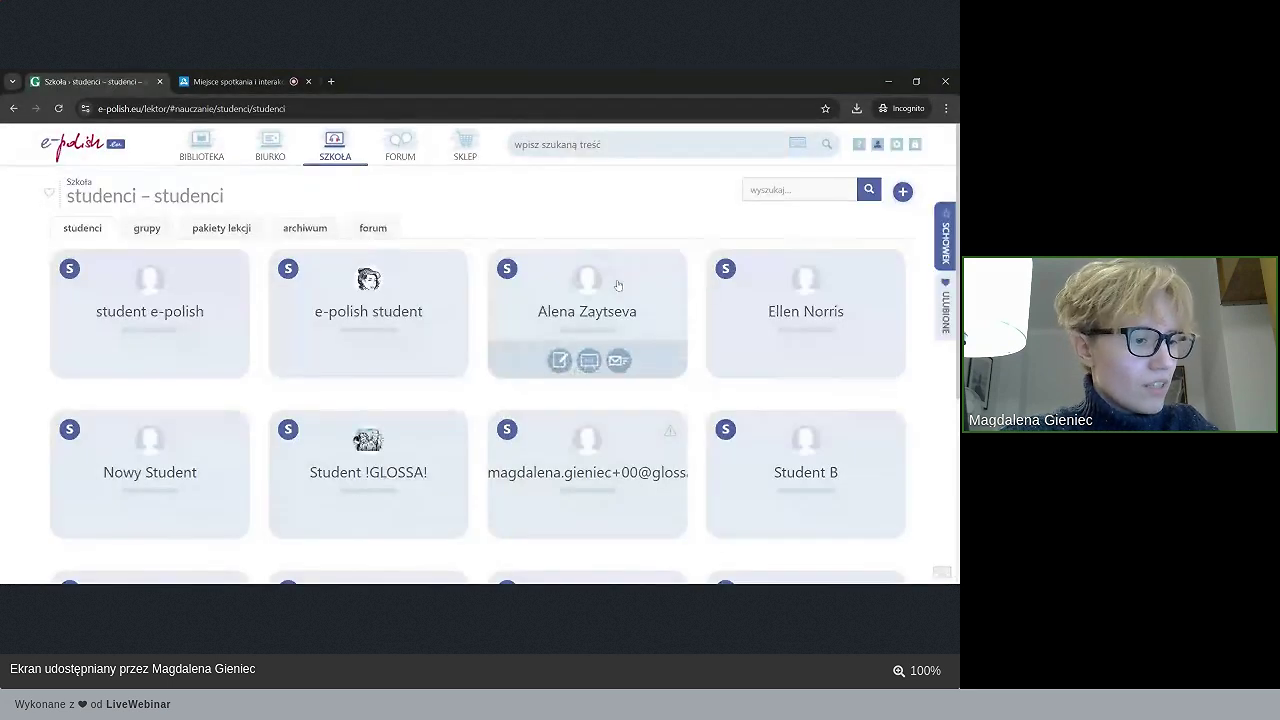
scroll(619, 300, "down", 3)
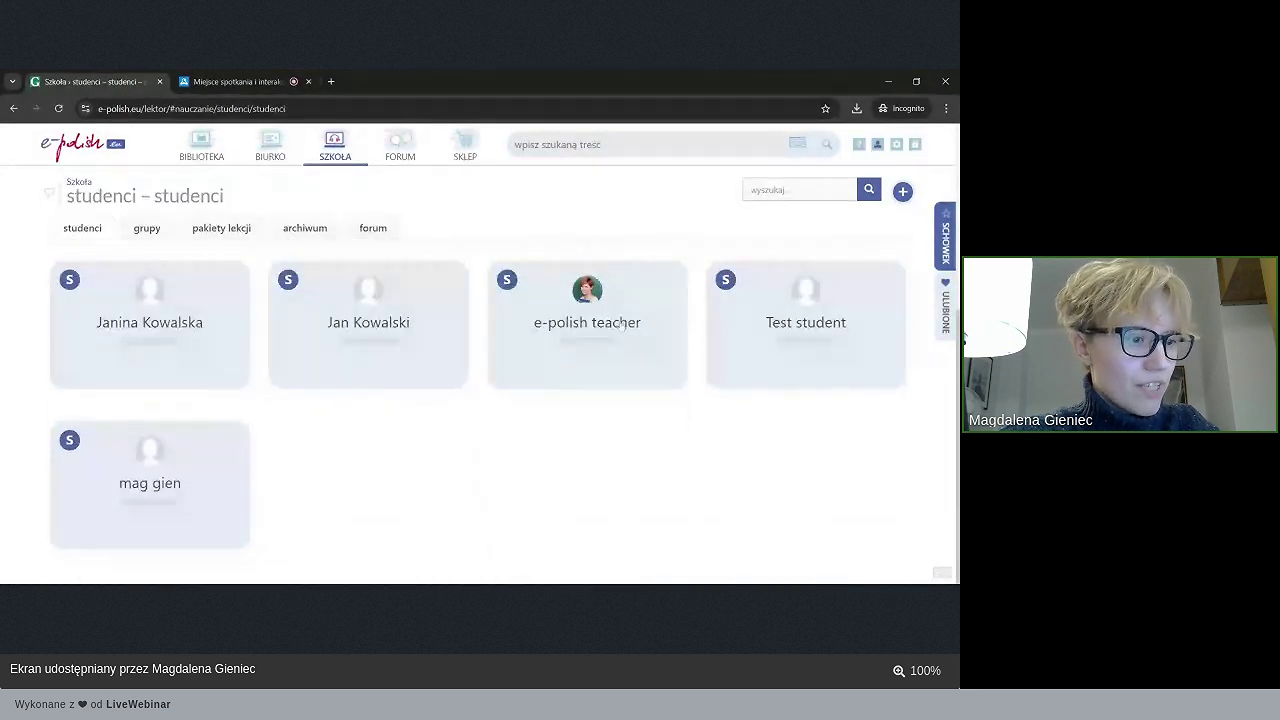
scroll(620, 340, "up", 2)
scroll(591, 400, "up", 2)
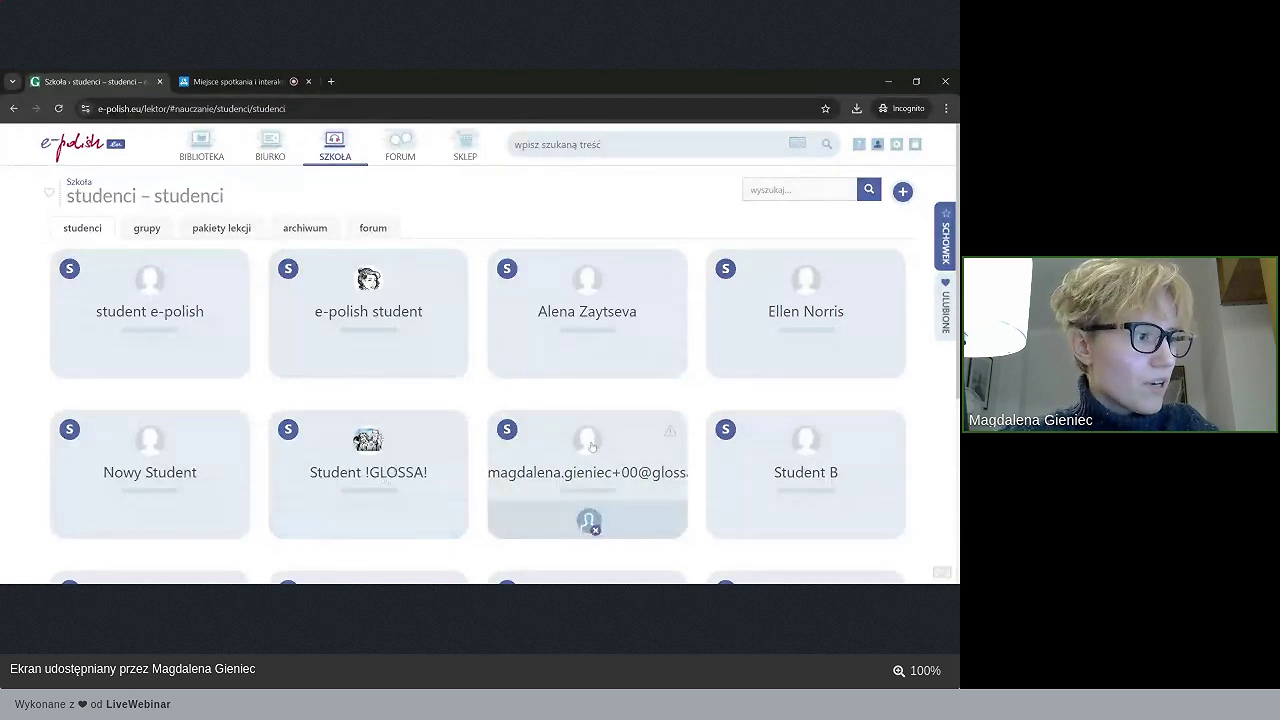
- Check the list of student groups and return to the full student list
left_click(150, 229)
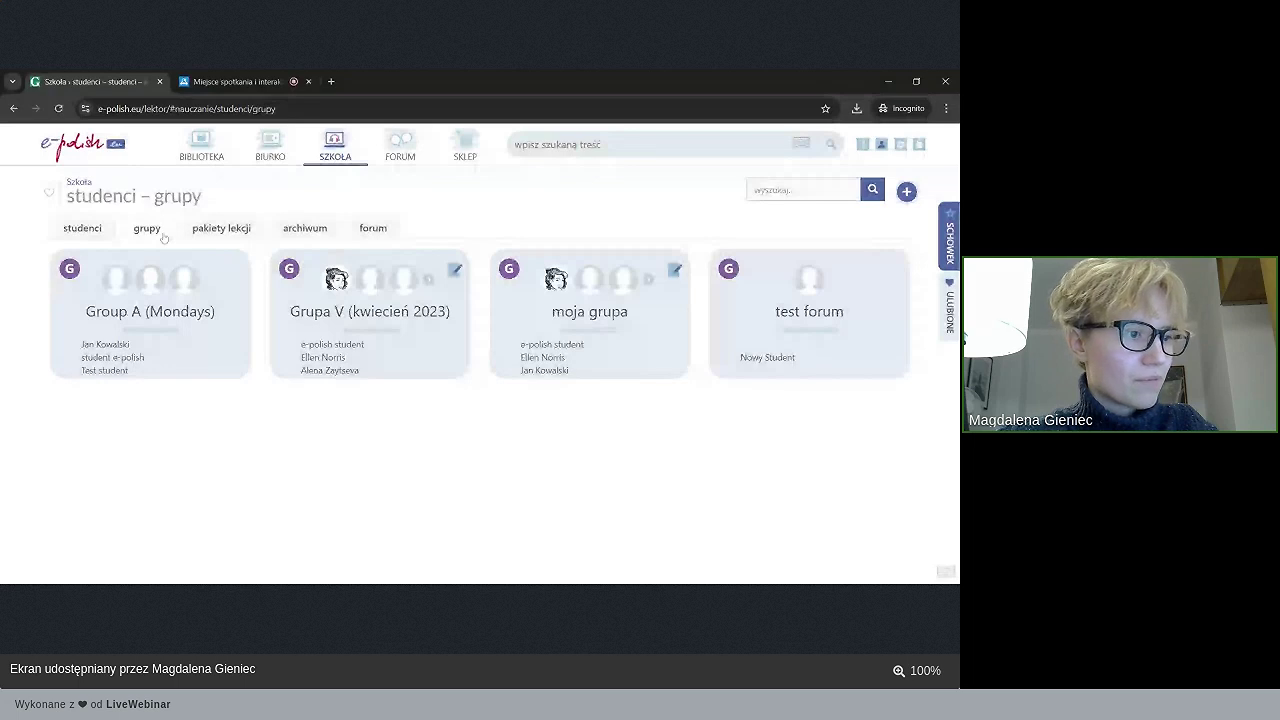
left_click(150, 229)
left_click(165, 231)
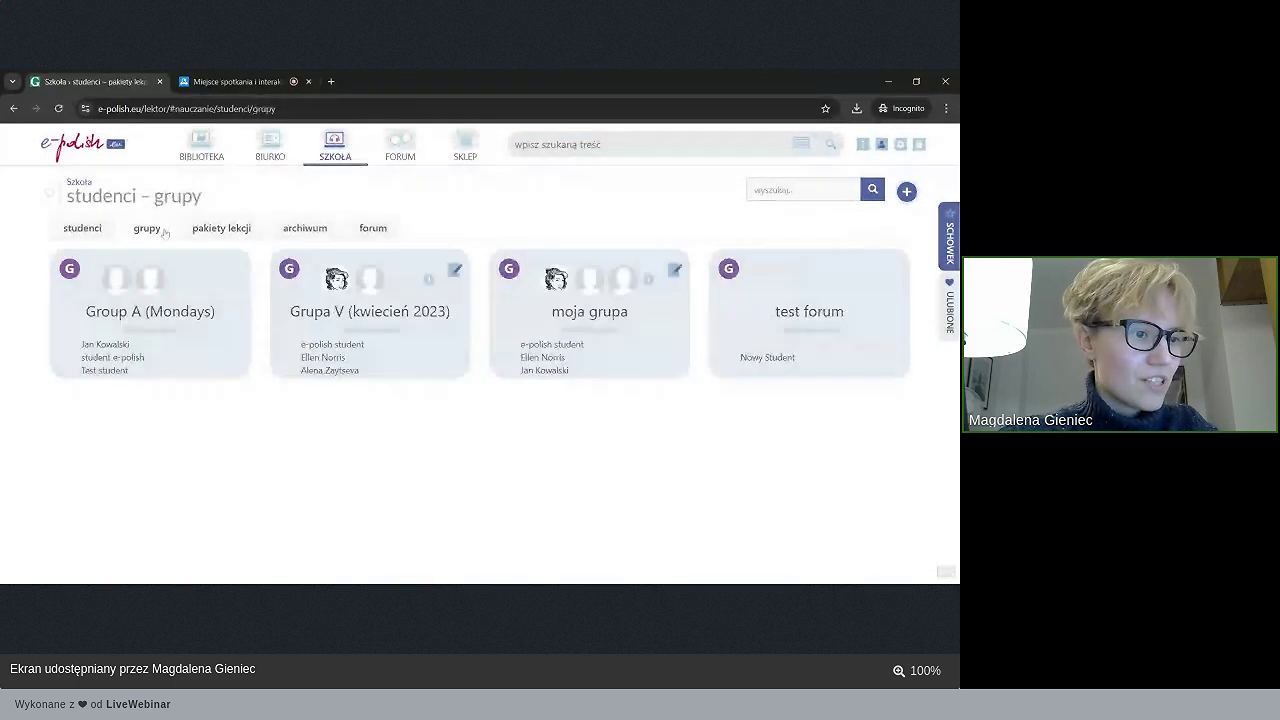
left_click(98, 228)
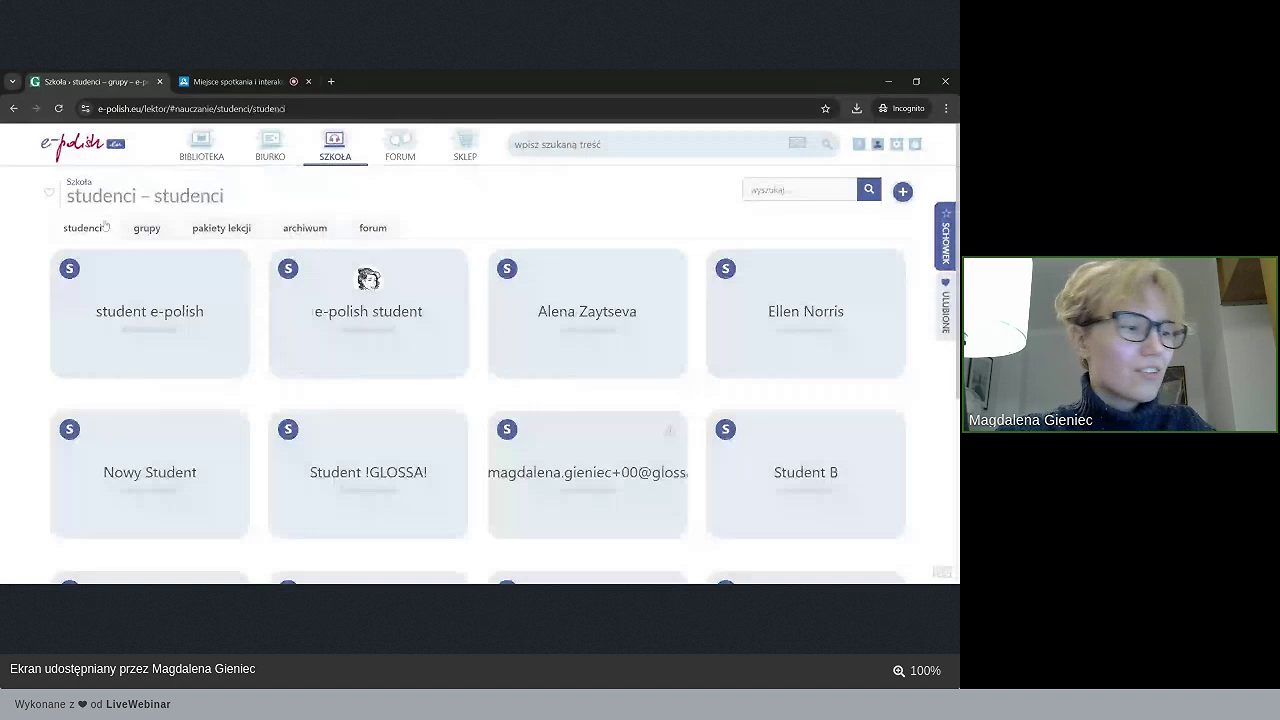
scroll(540, 400, "down", 2)
scroll(540, 400, "up", 2)
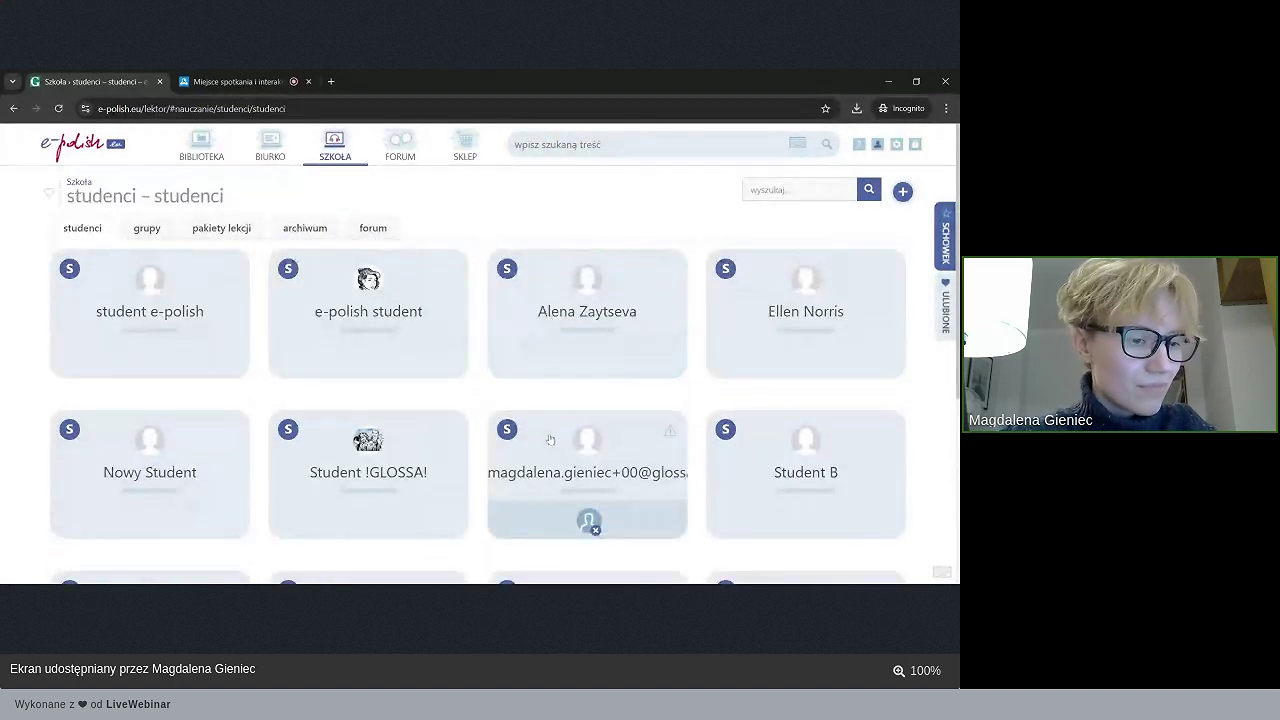
- Send a message to the newly added student whose card carries the warning sign
mouse_move(345, 490)
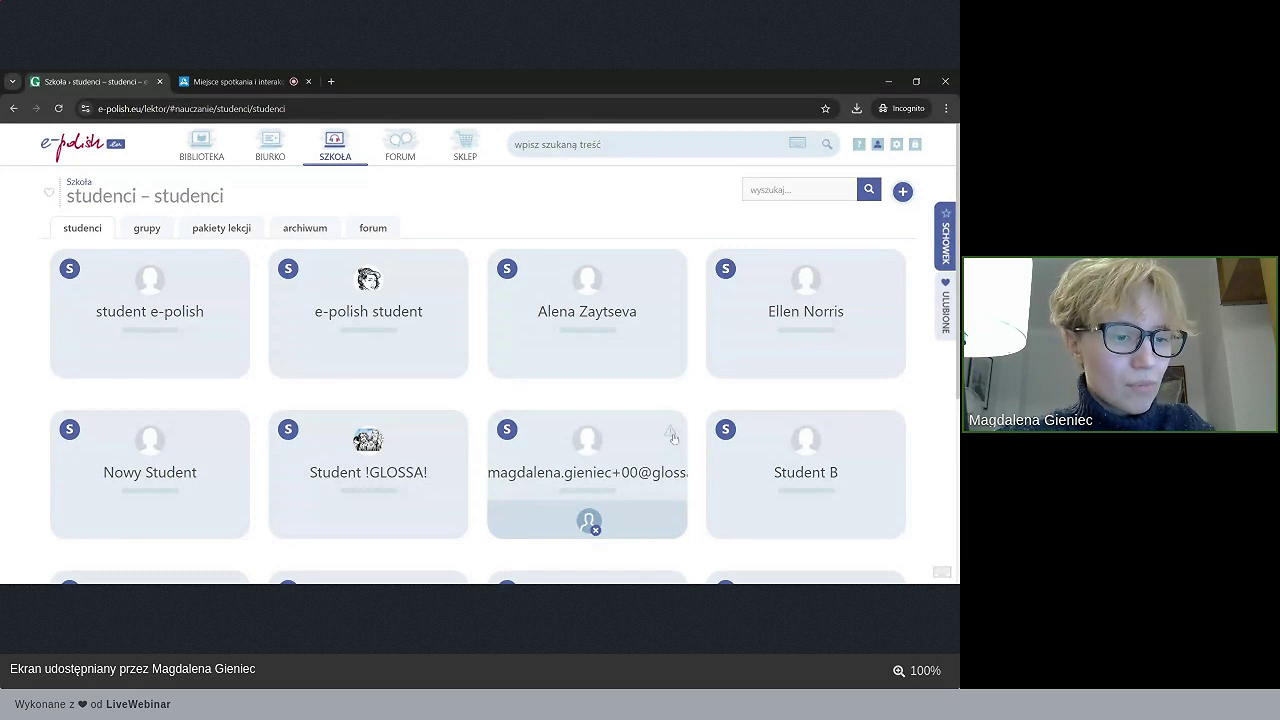
left_click(673, 437)
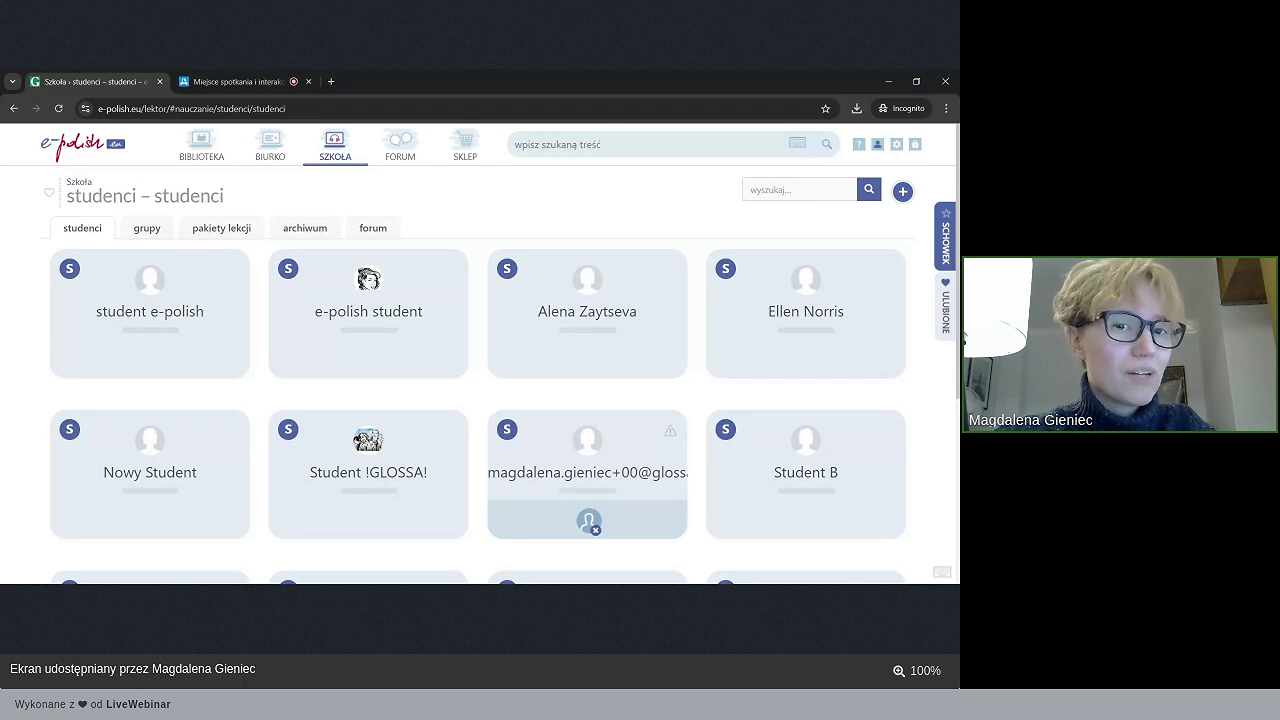
left_click(671, 434)
left_click(431, 389)
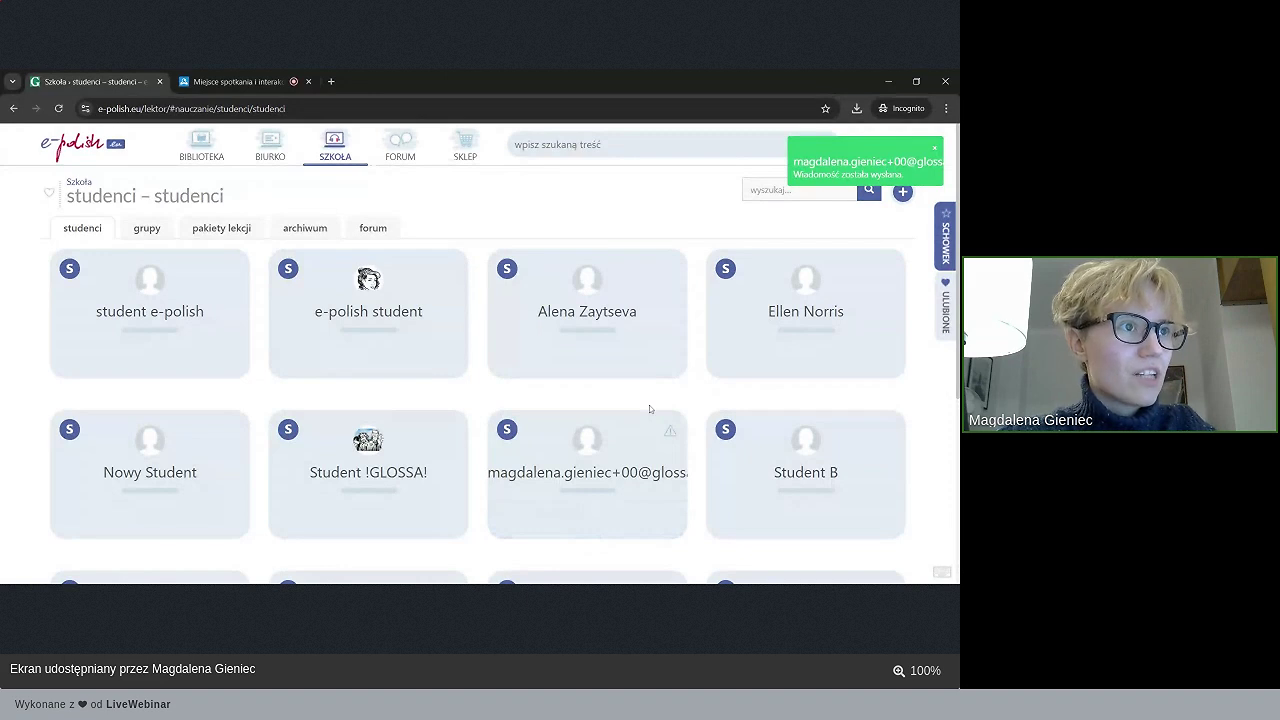
- Open the profile of Student !GLOSSA! from the student list
scroll(587, 440, "down", 1)
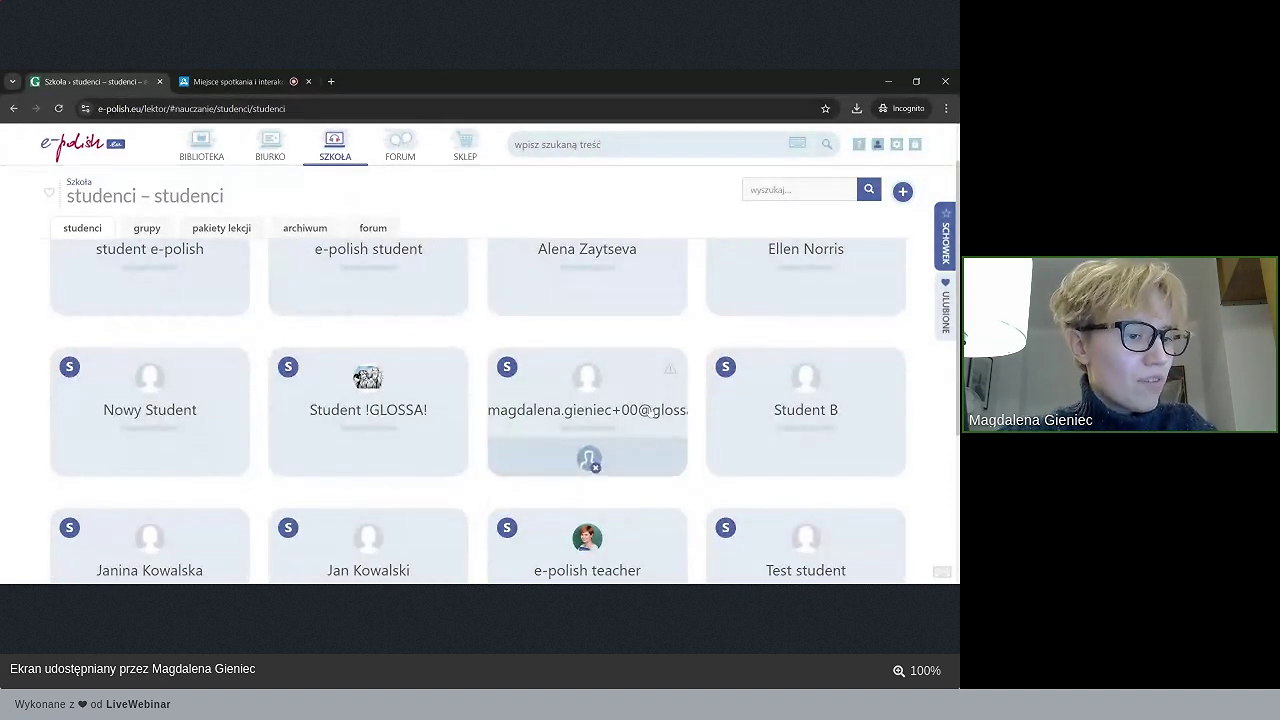
mouse_move(416, 373)
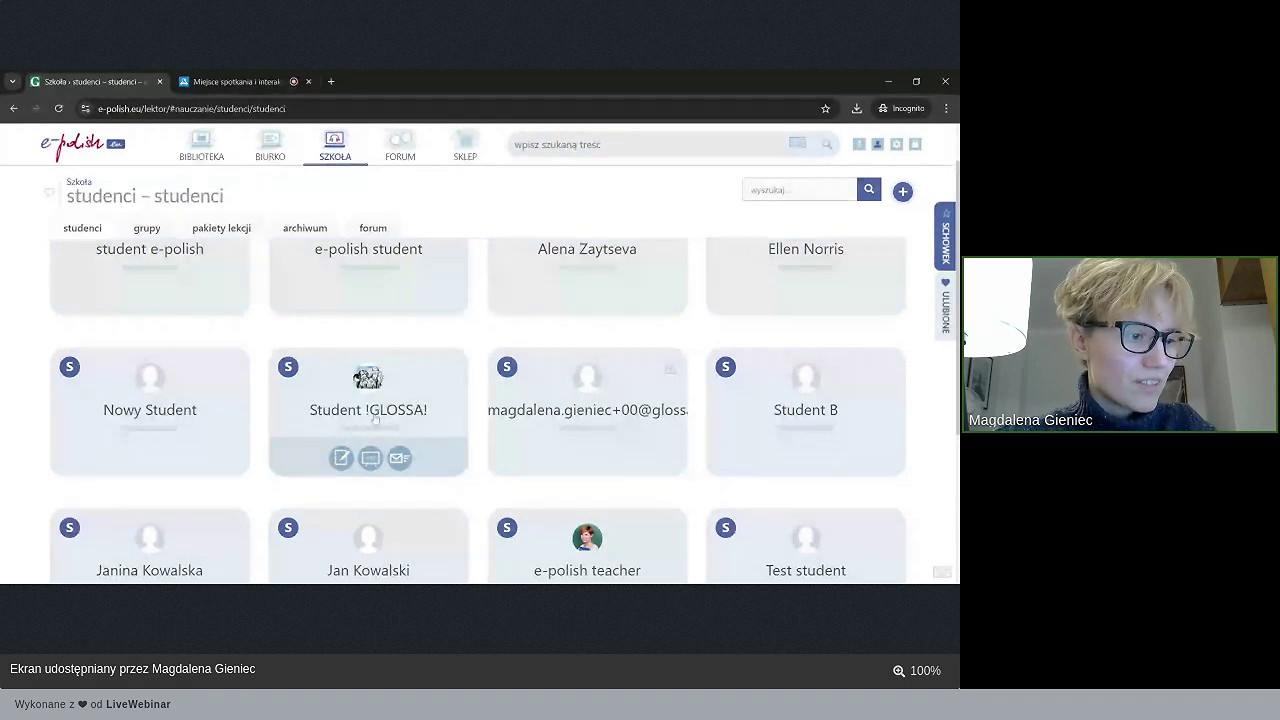
left_click(376, 418)
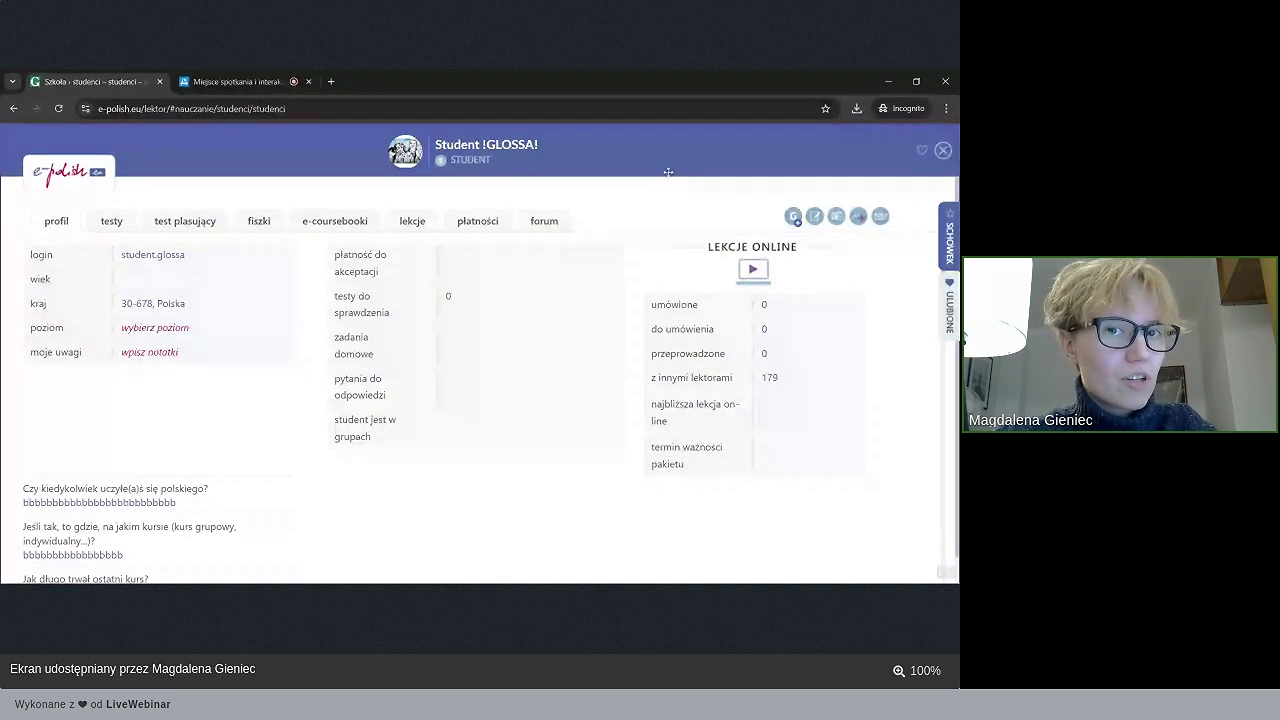
- Check the group choices for adding Student !GLOSSA! to a group, and close the form and the profile
left_click(794, 217)
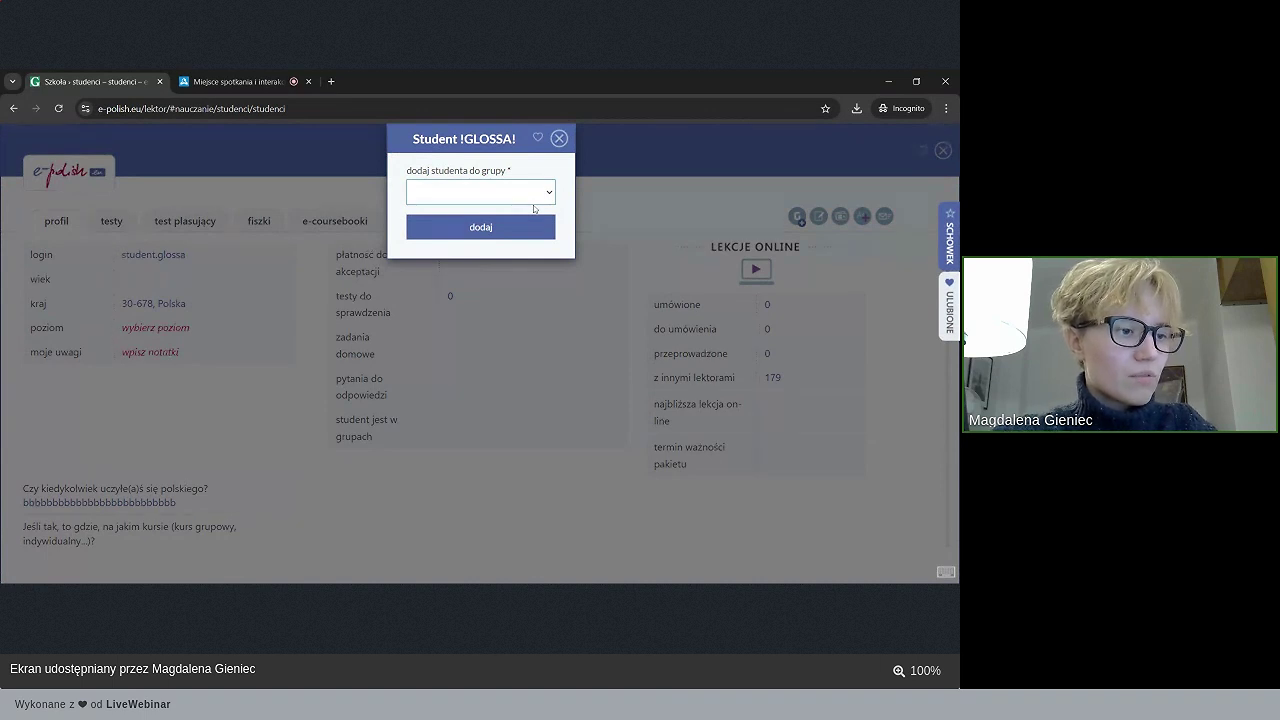
left_click(534, 204)
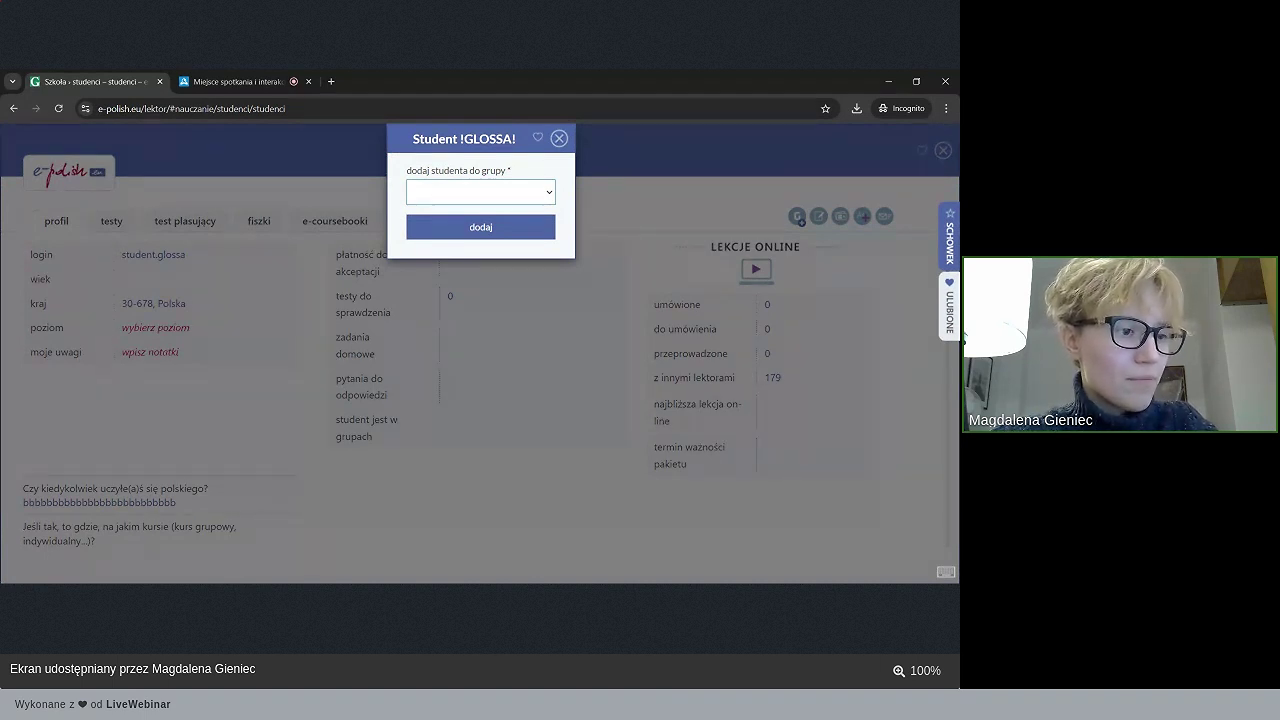
left_click(558, 150)
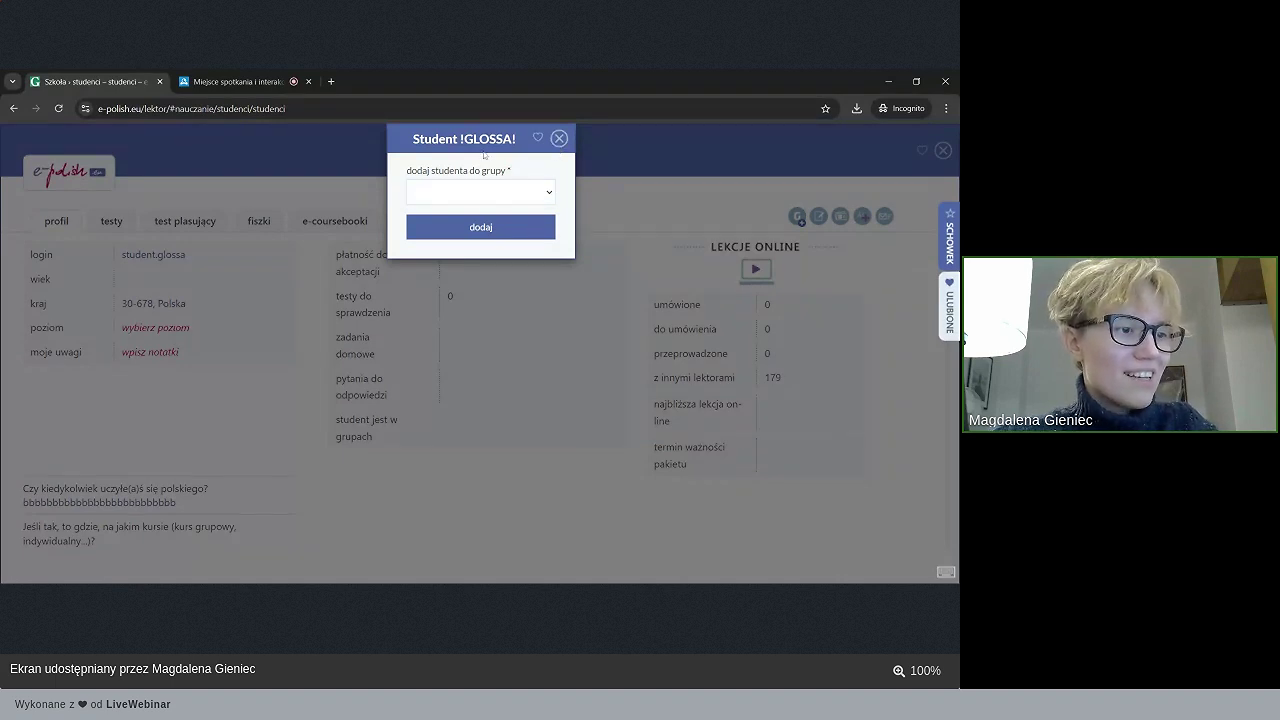
left_click(500, 186)
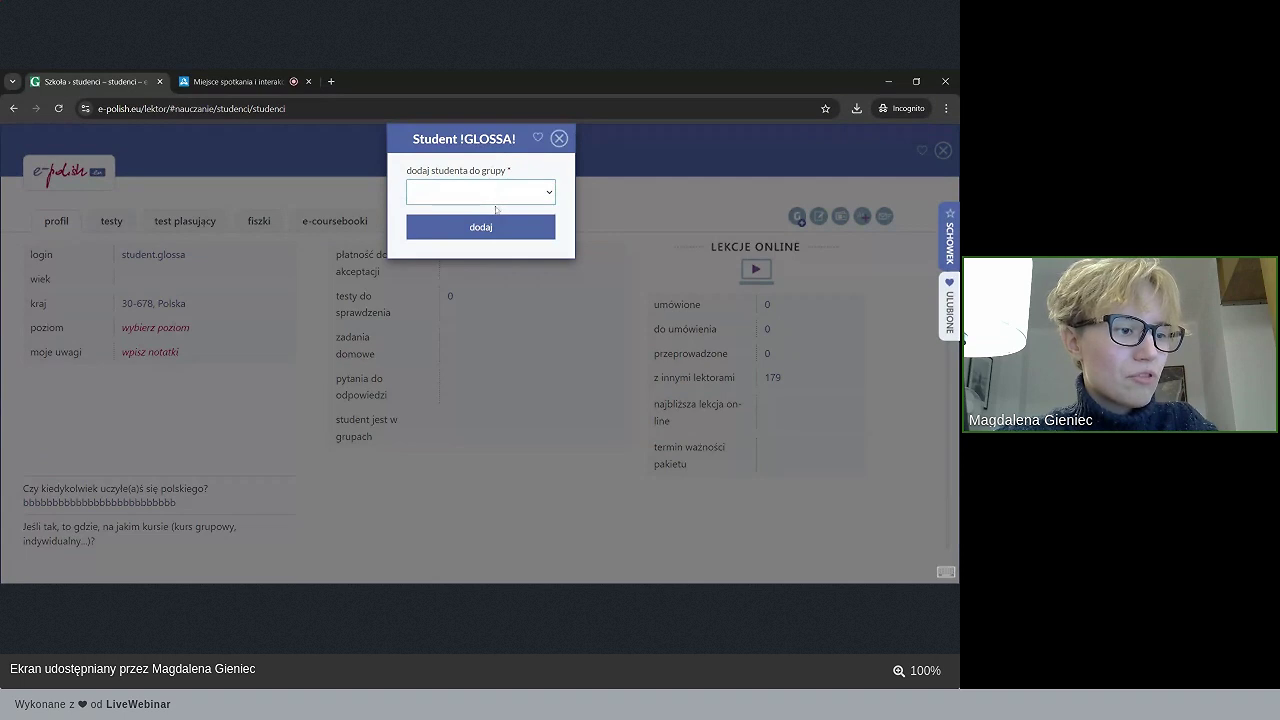
left_click(559, 138)
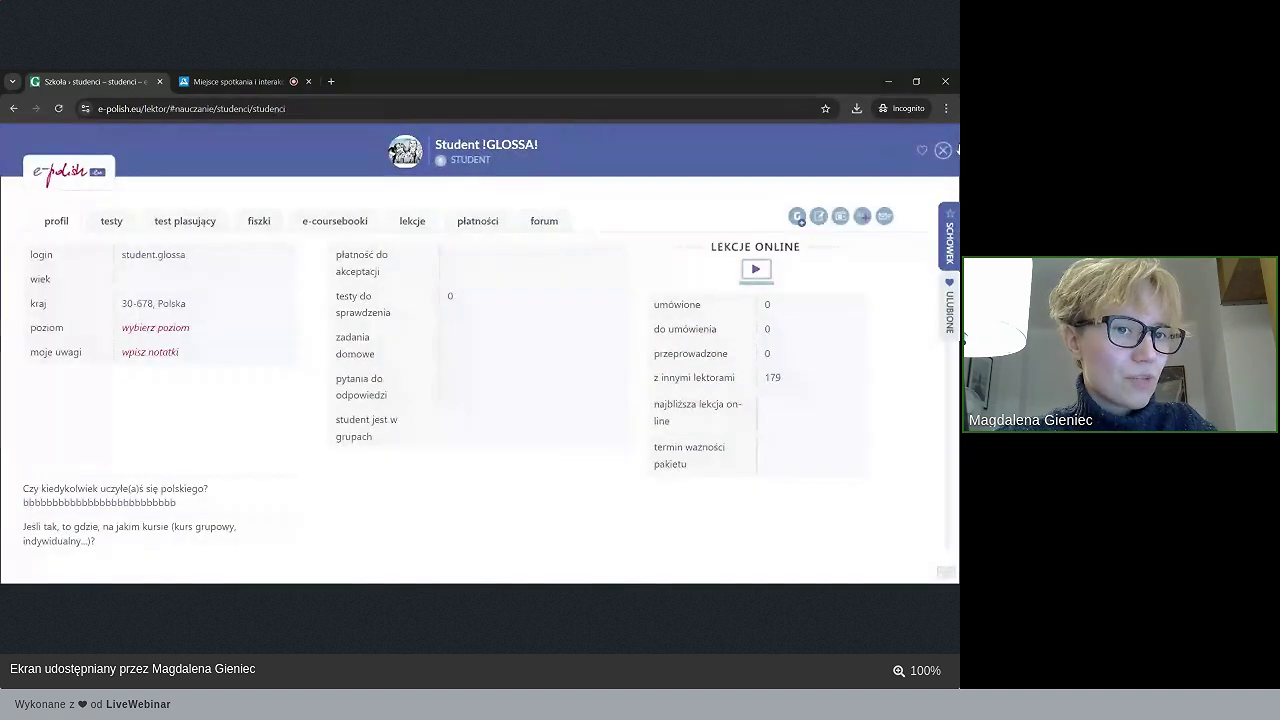
left_click(944, 150)
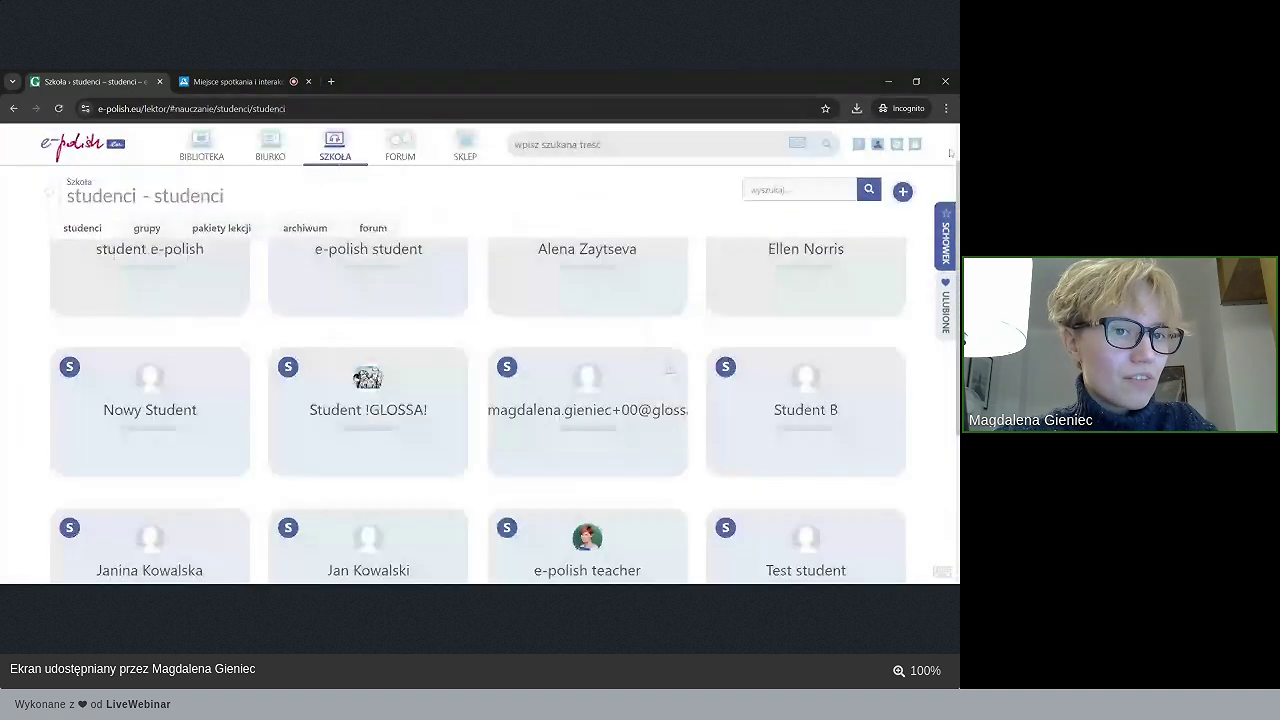
- Start a new group named Grupa Webinaryjna 2024 with the default teaching mode w klasie, and continue to its student entry
left_click(904, 198)
left_click(856, 393)
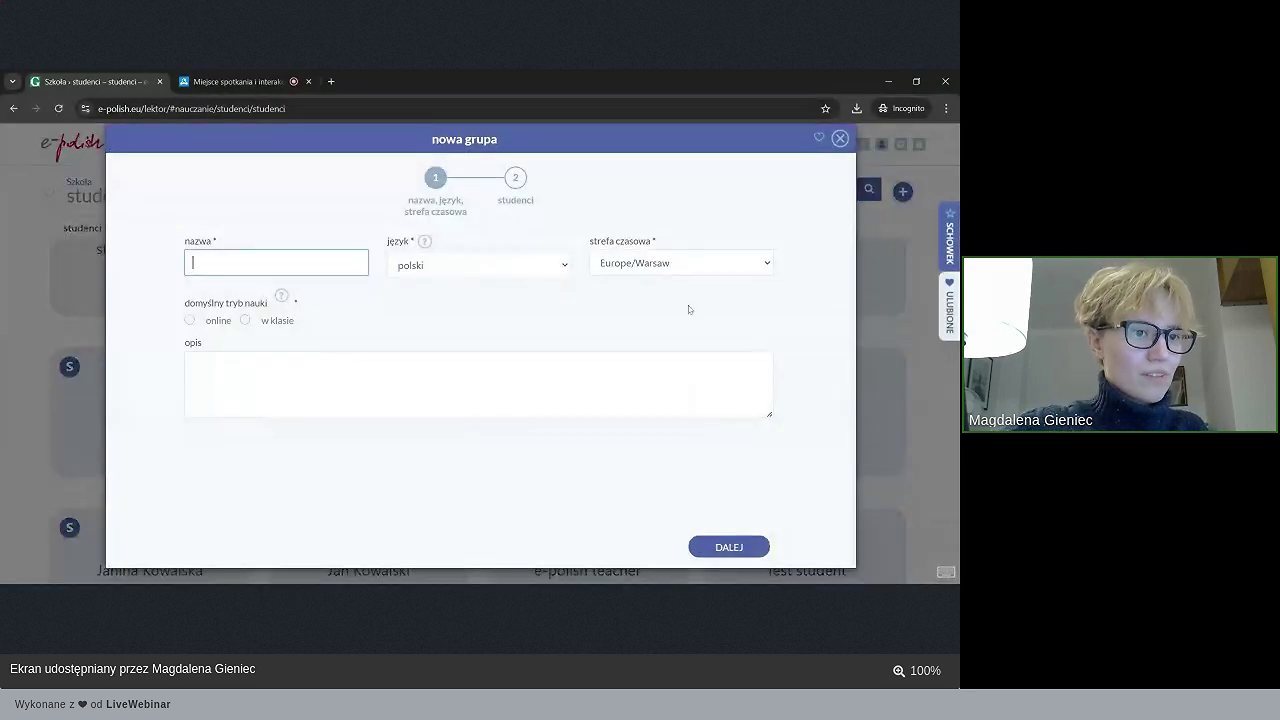
type("Grupa Weinaryjna")
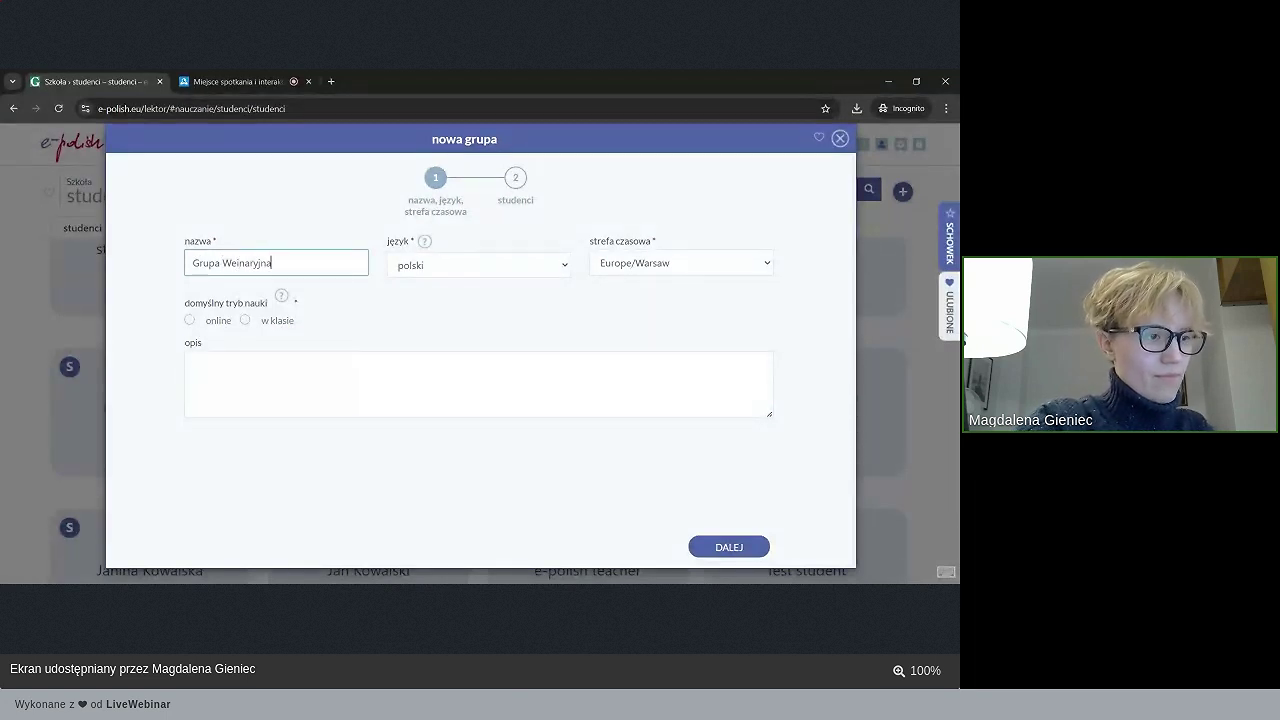
key("BackSpace")
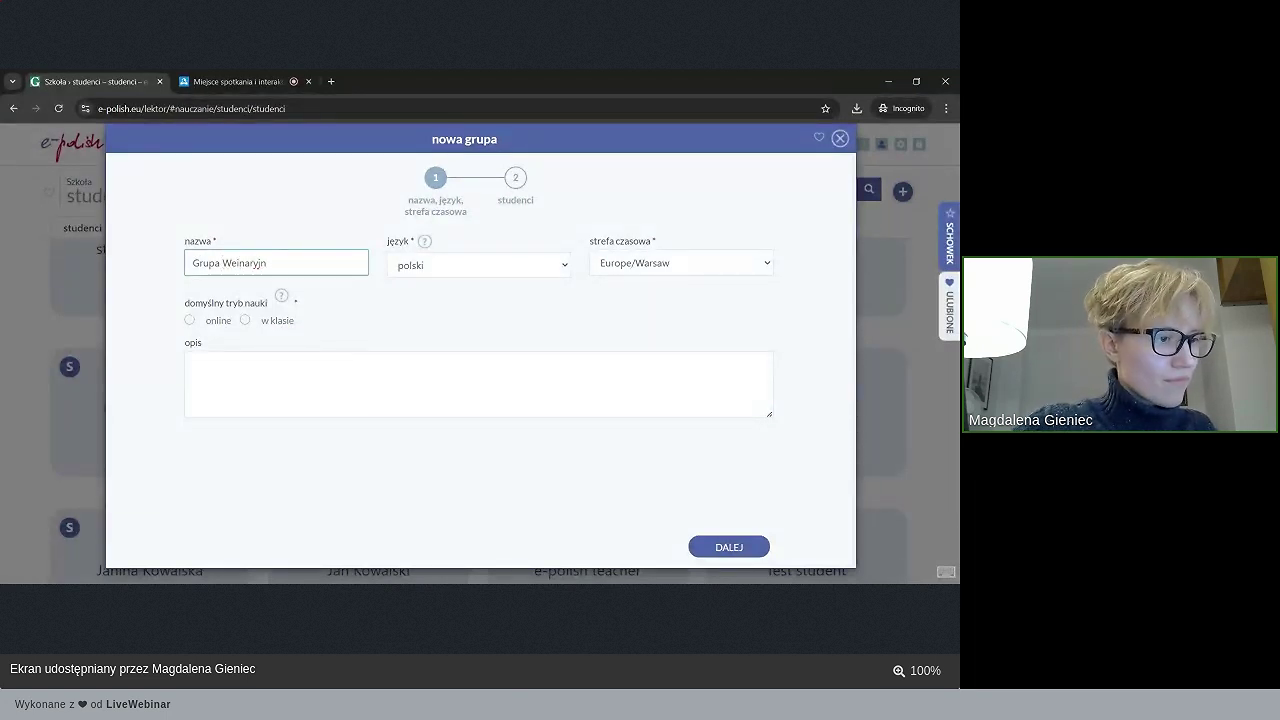
type("b")
key("End")
type("a 2024")
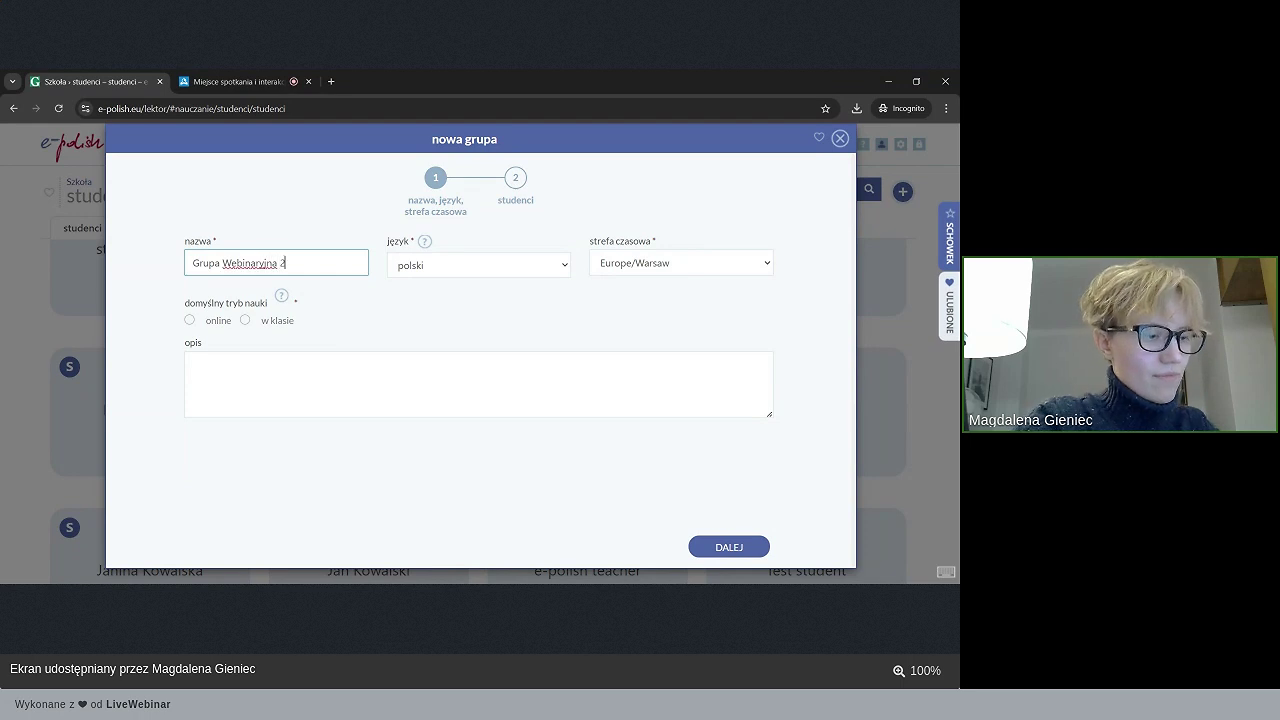
left_click(245, 320)
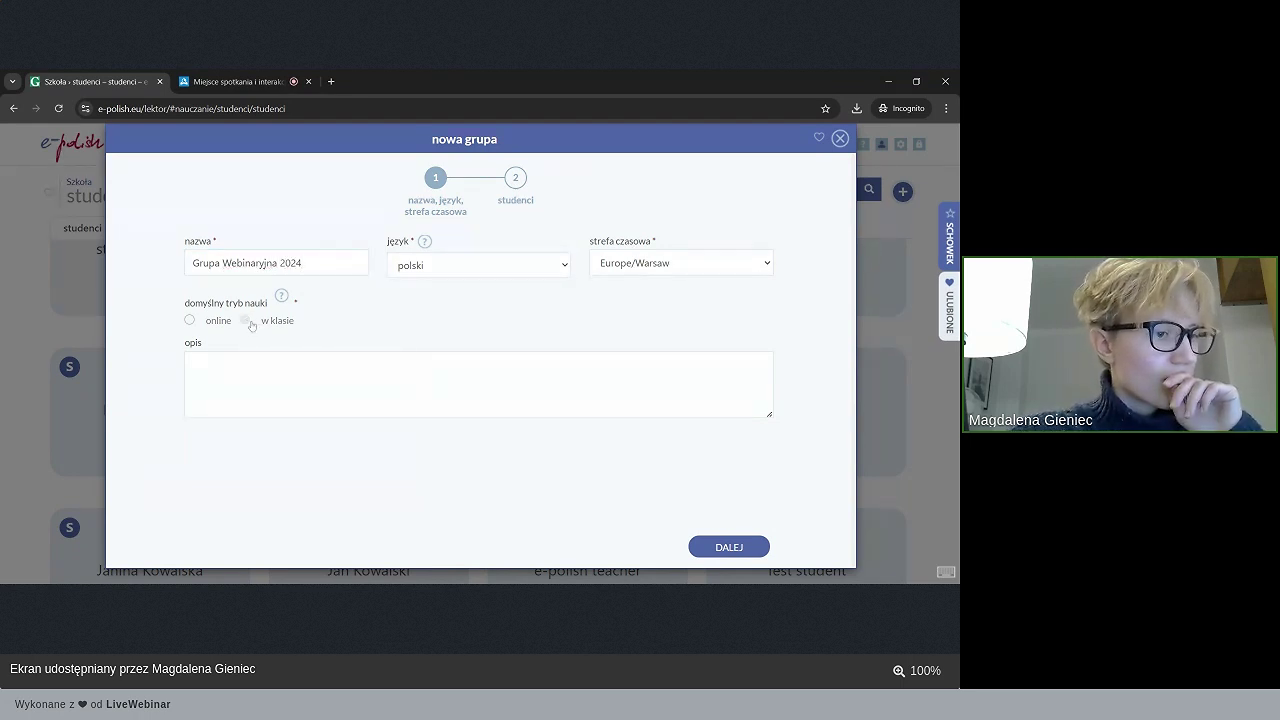
left_click(729, 547)
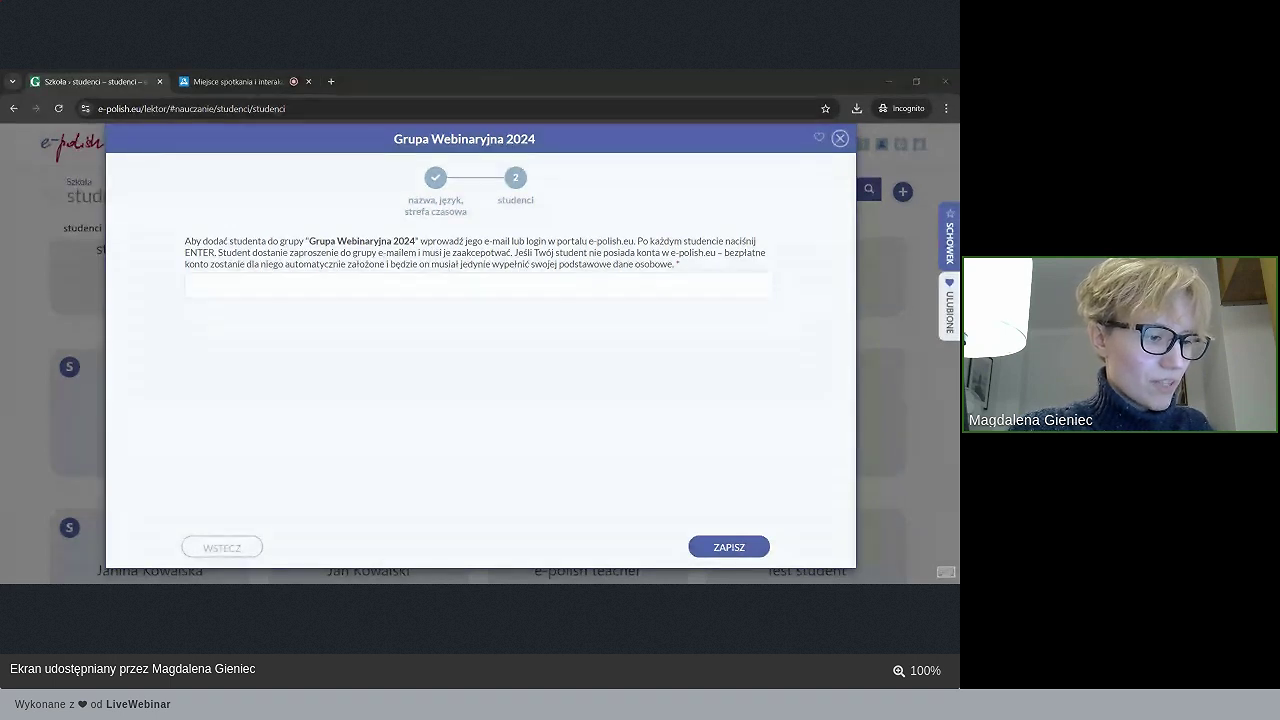
- Add a student to Grupa Webinaryjna 2024 by entering the student's e-mail, and save the group
type("com")
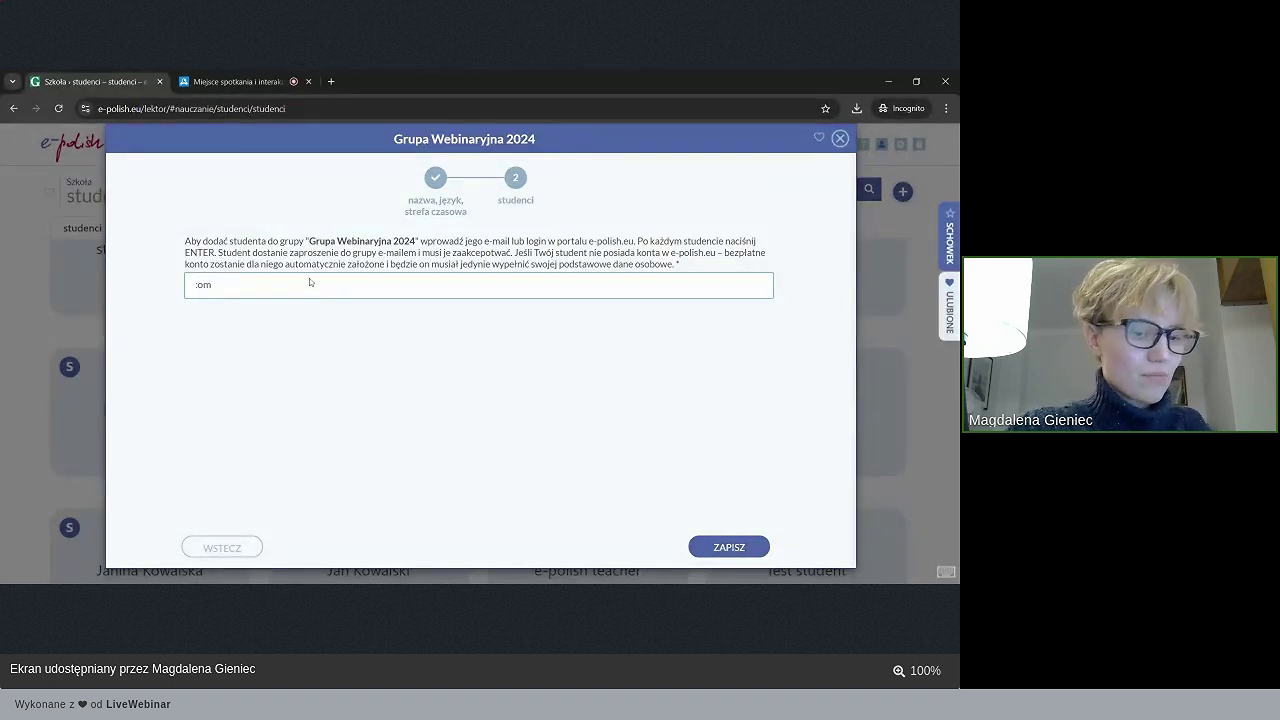
key("Return")
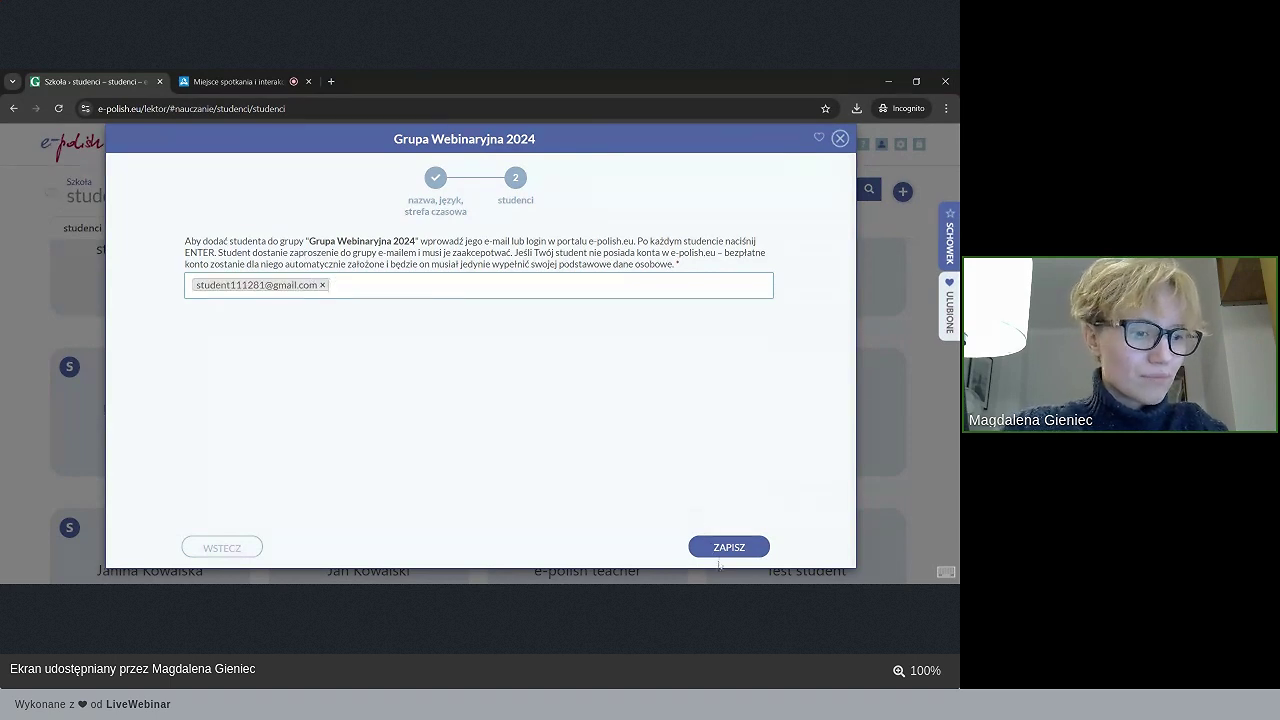
left_click(724, 550)
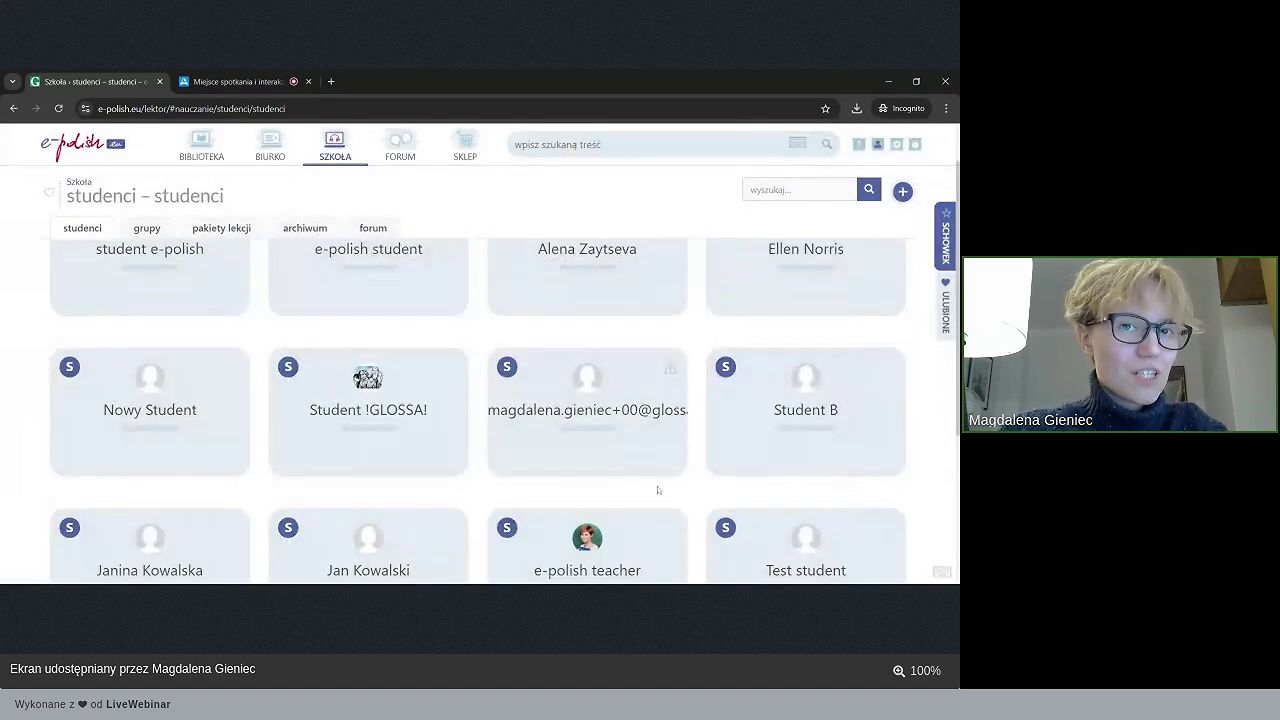
- Check the student's invitation status in Grupa Webinaryjna 2024 and refresh the group list
left_click(147, 228)
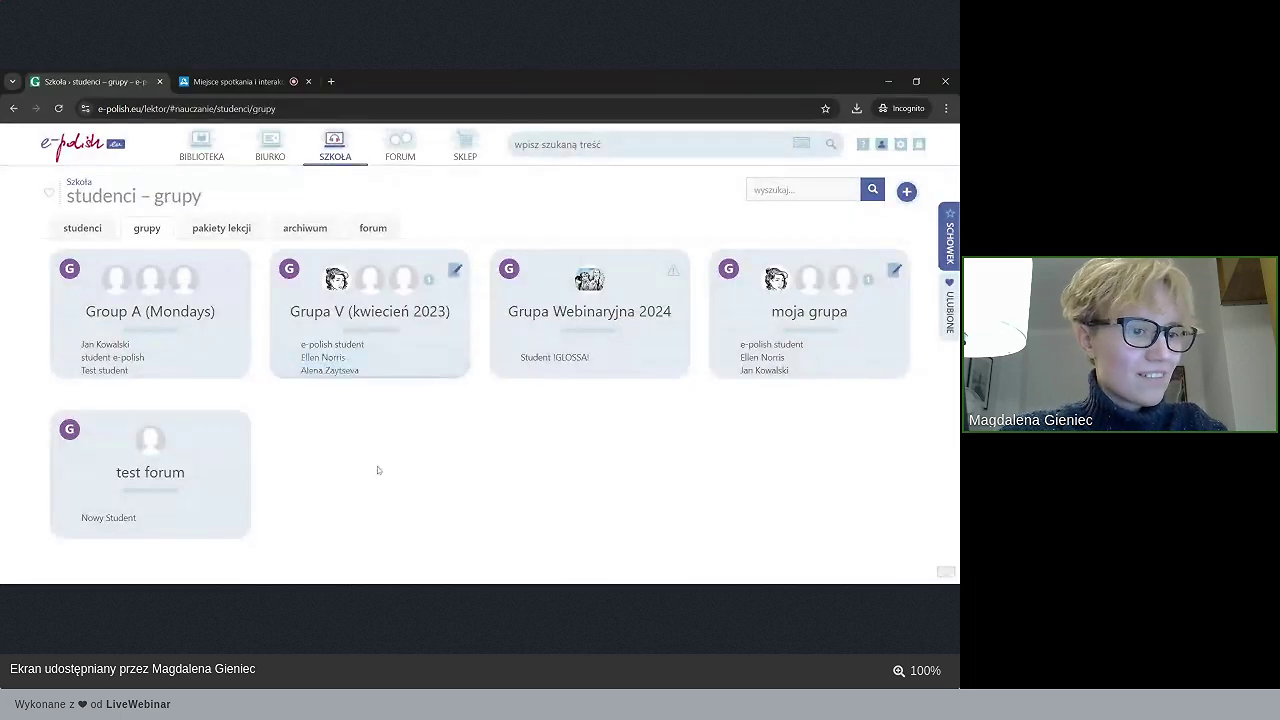
left_click(633, 307)
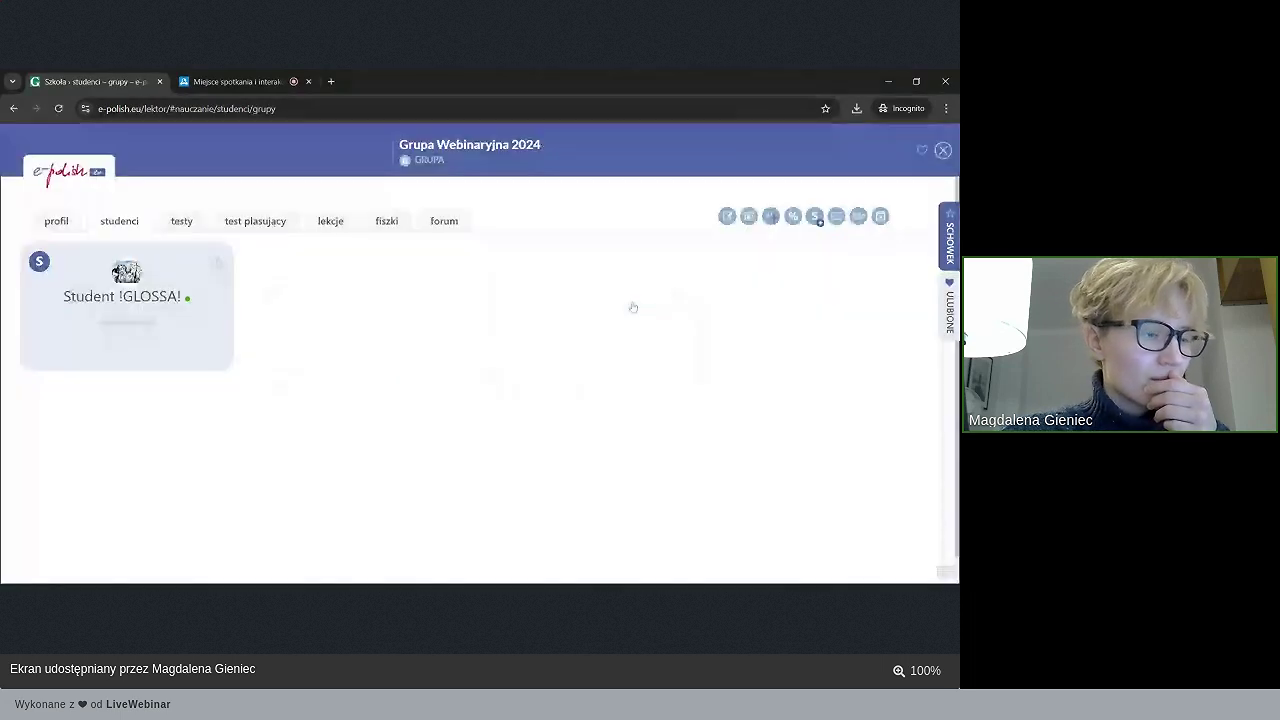
mouse_move(212, 268)
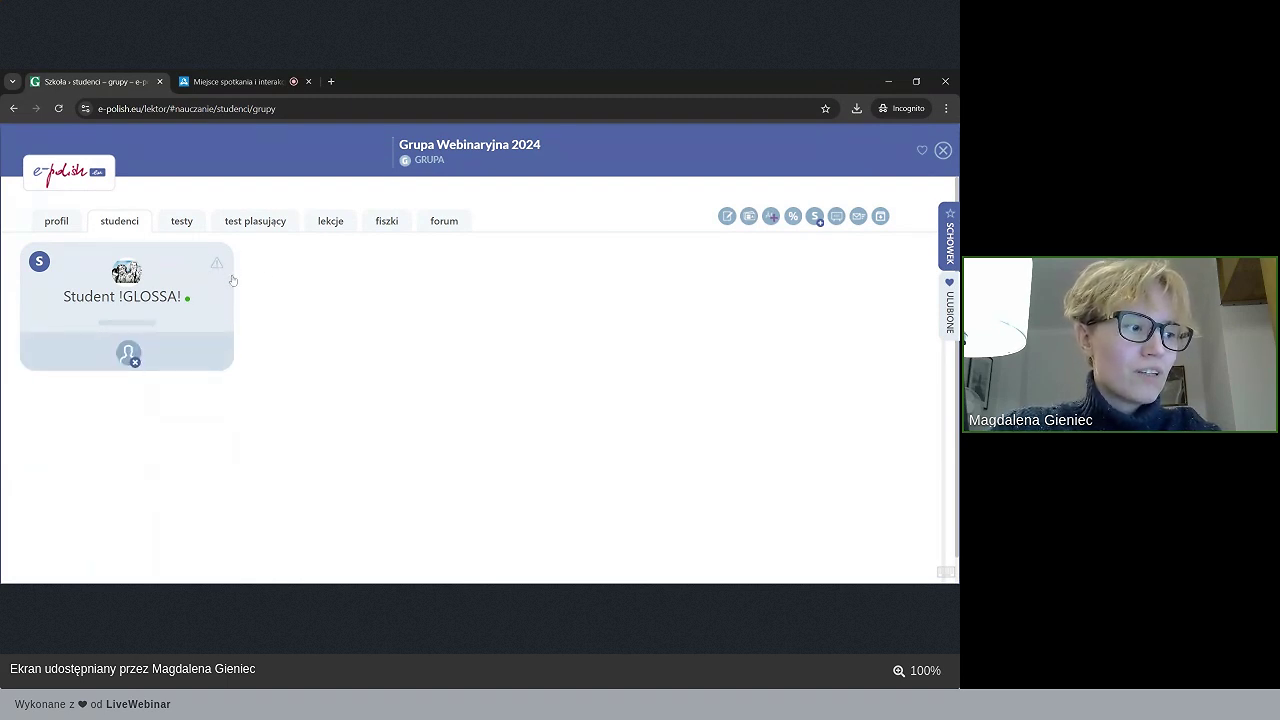
left_click(942, 150)
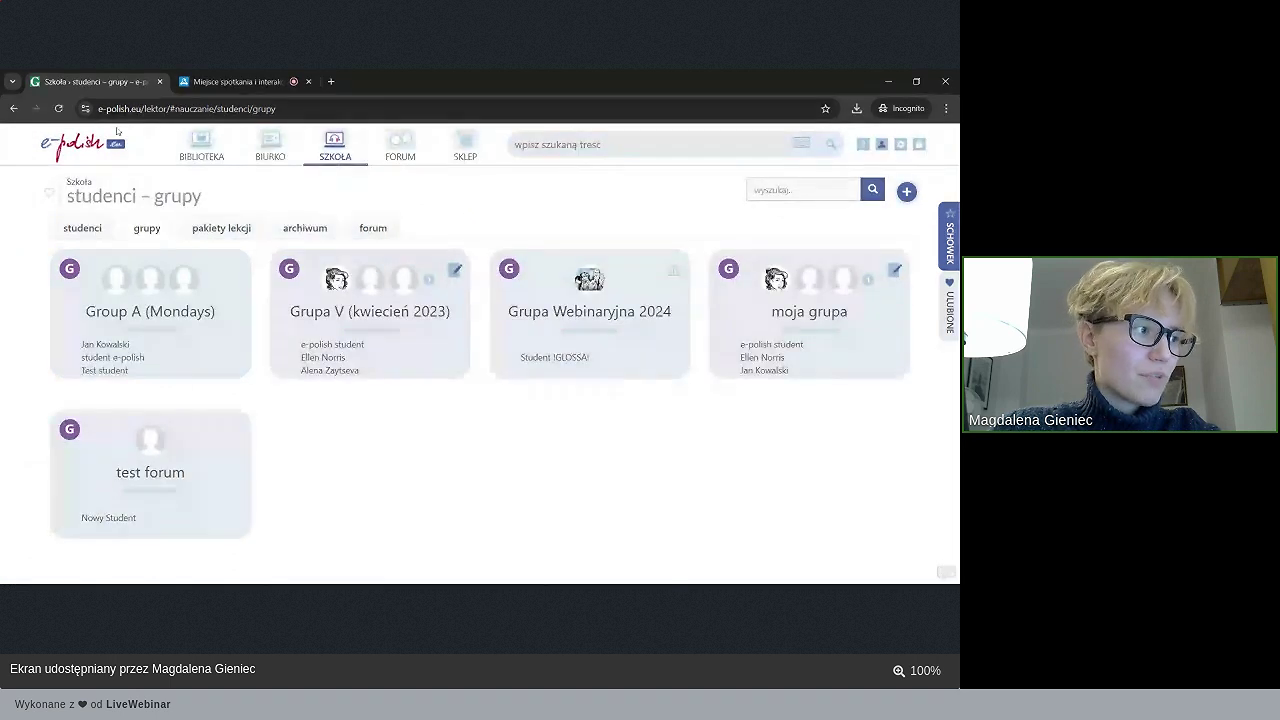
left_click(58, 108)
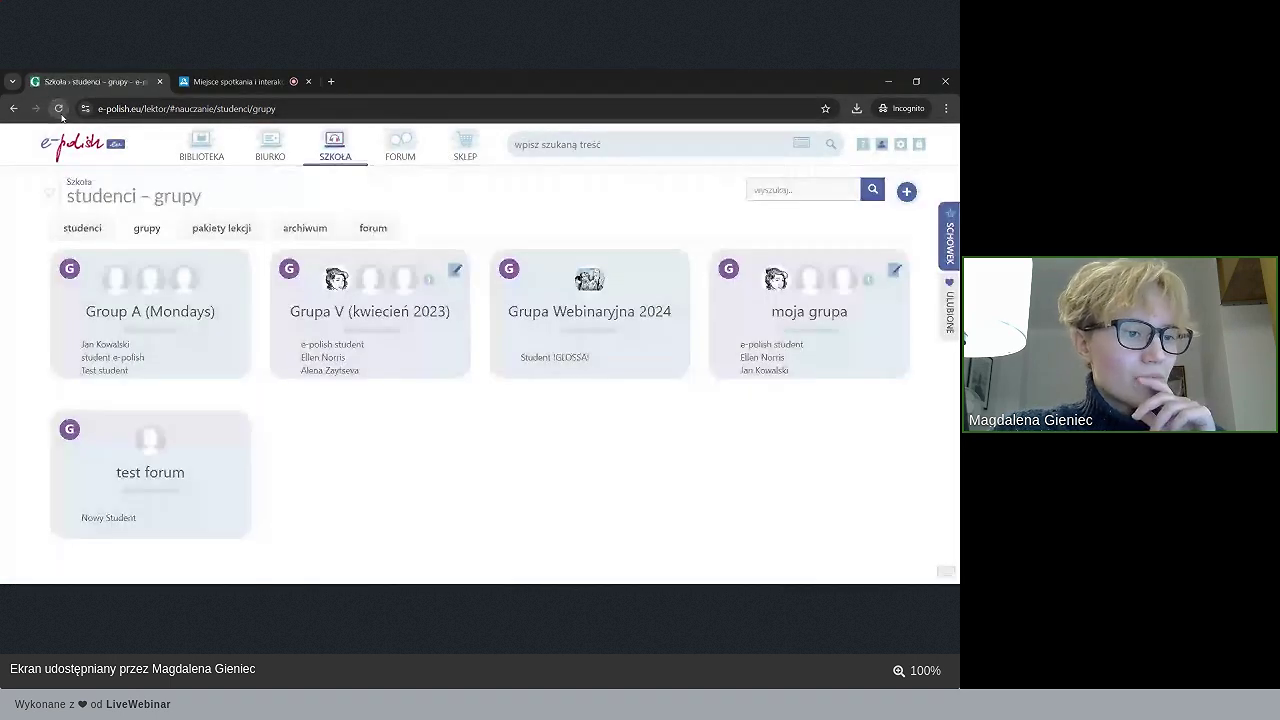
- Review the profile of Student !GLOSSA! from within Grupa Webinaryjna 2024 and return to the group list
left_click(566, 325)
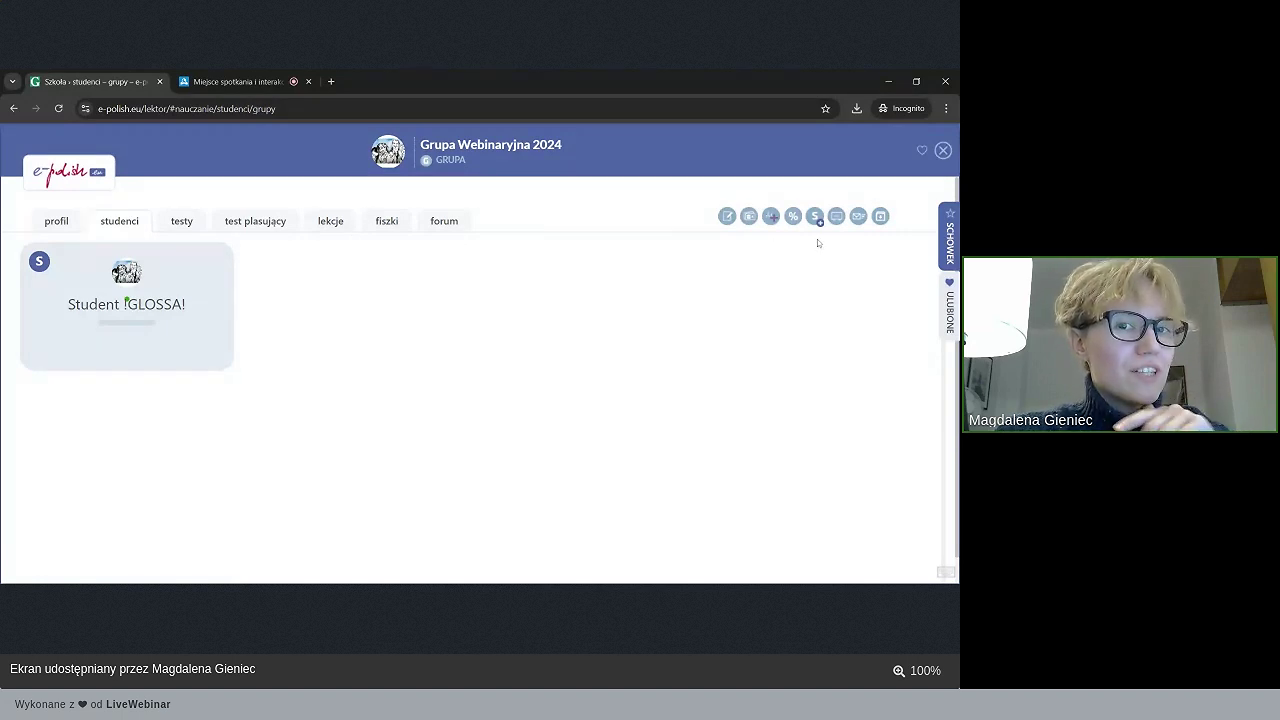
left_click(170, 278)
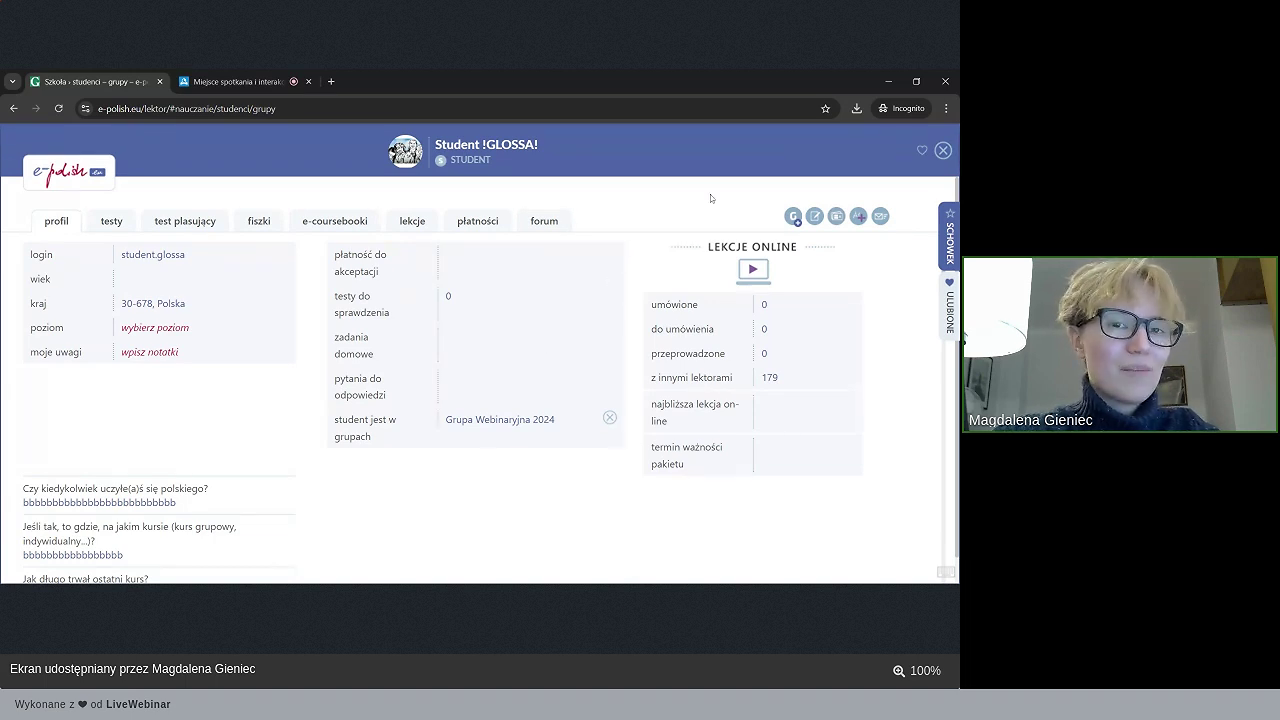
left_click(944, 152)
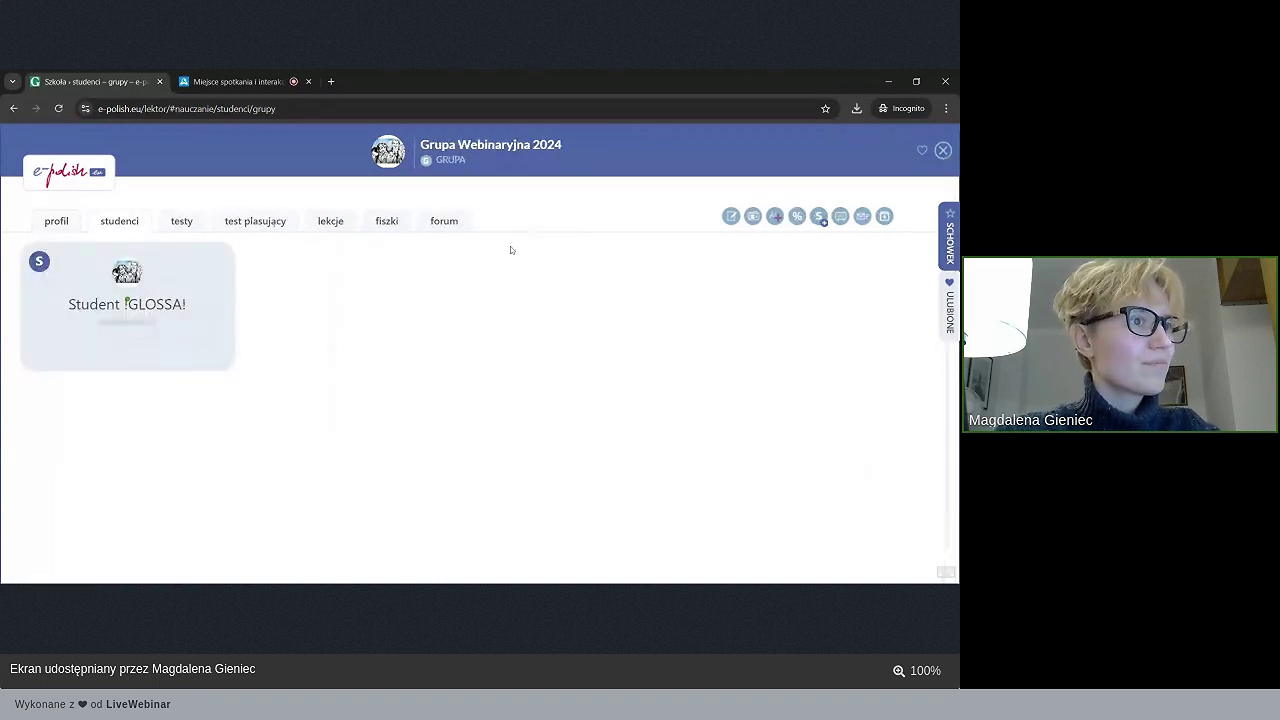
left_click(943, 150)
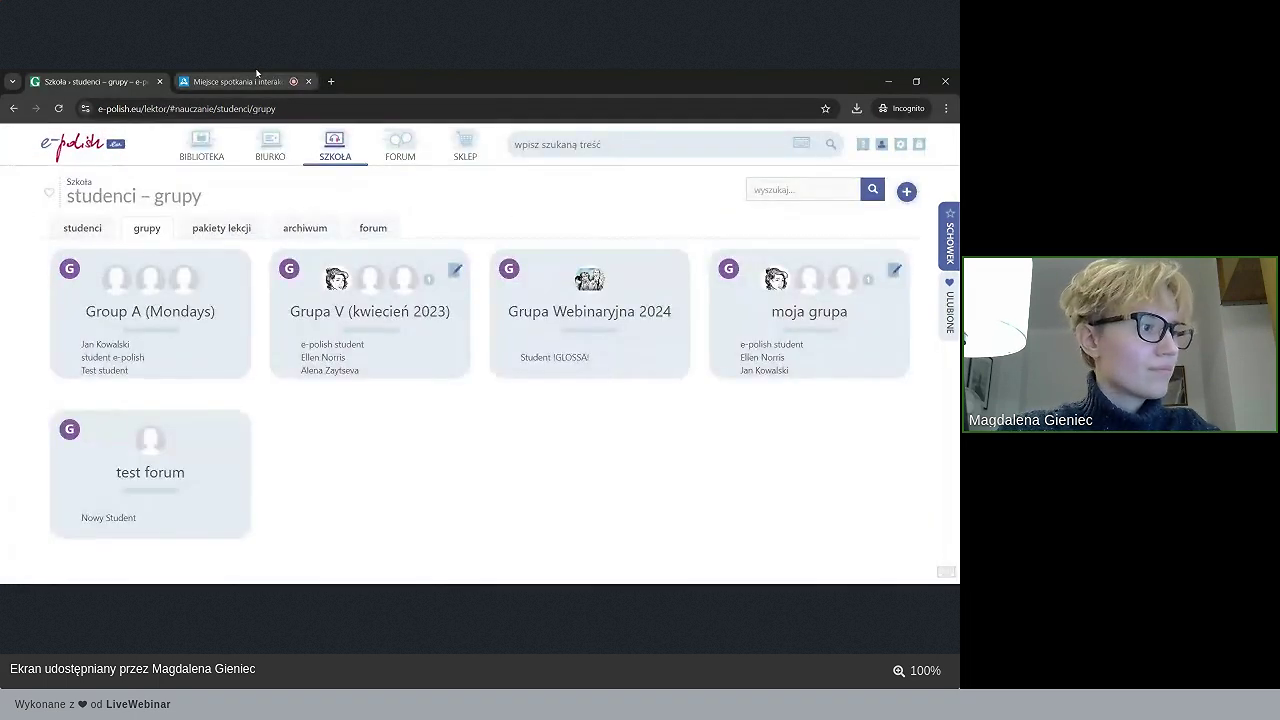
- Switch to LiveWebinar, stop sharing the screen and advance the presentation by one slide
left_click(235, 81)
left_click(303, 532)
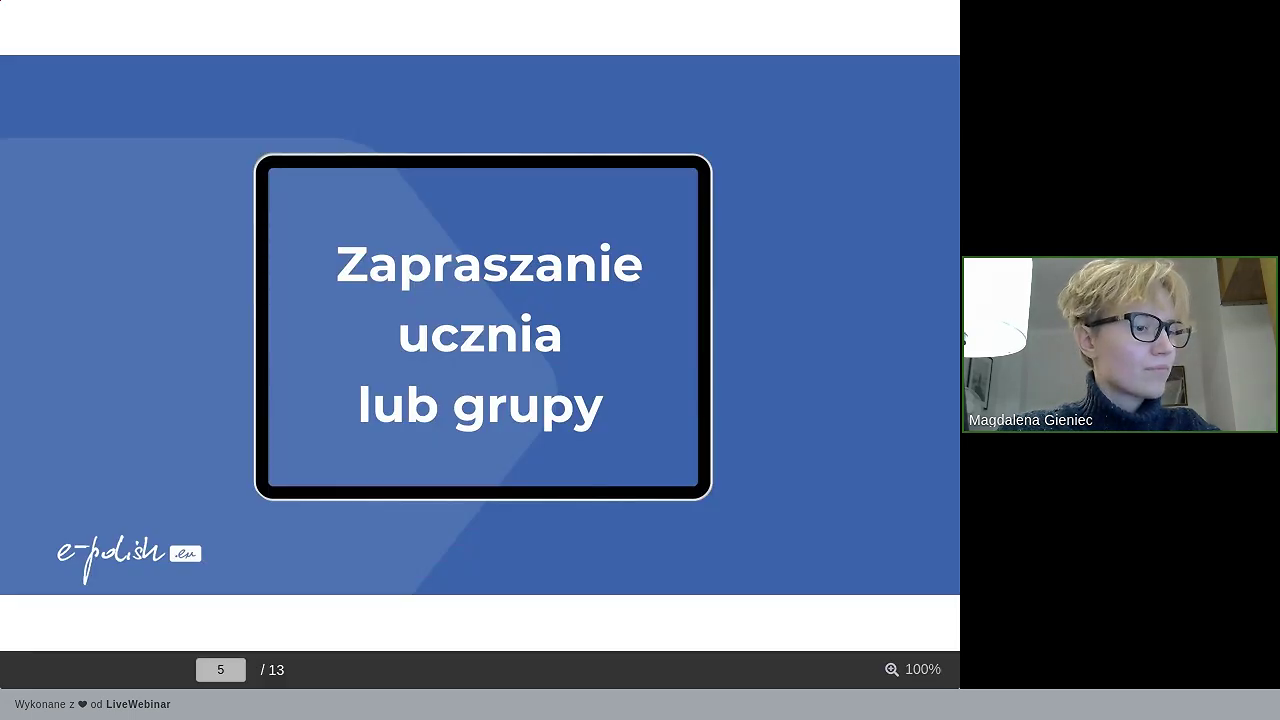
key("Right")
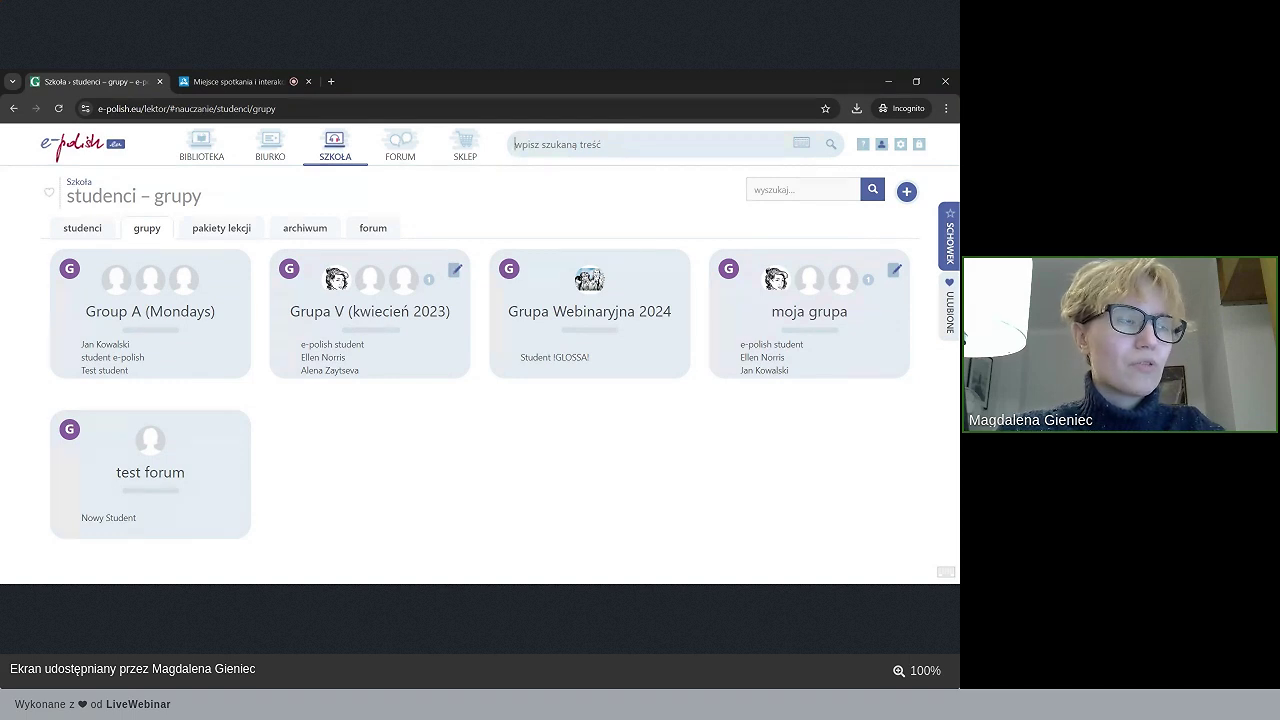
- Find exercise 103A5 by its code, preview it and close it
type("103a5")
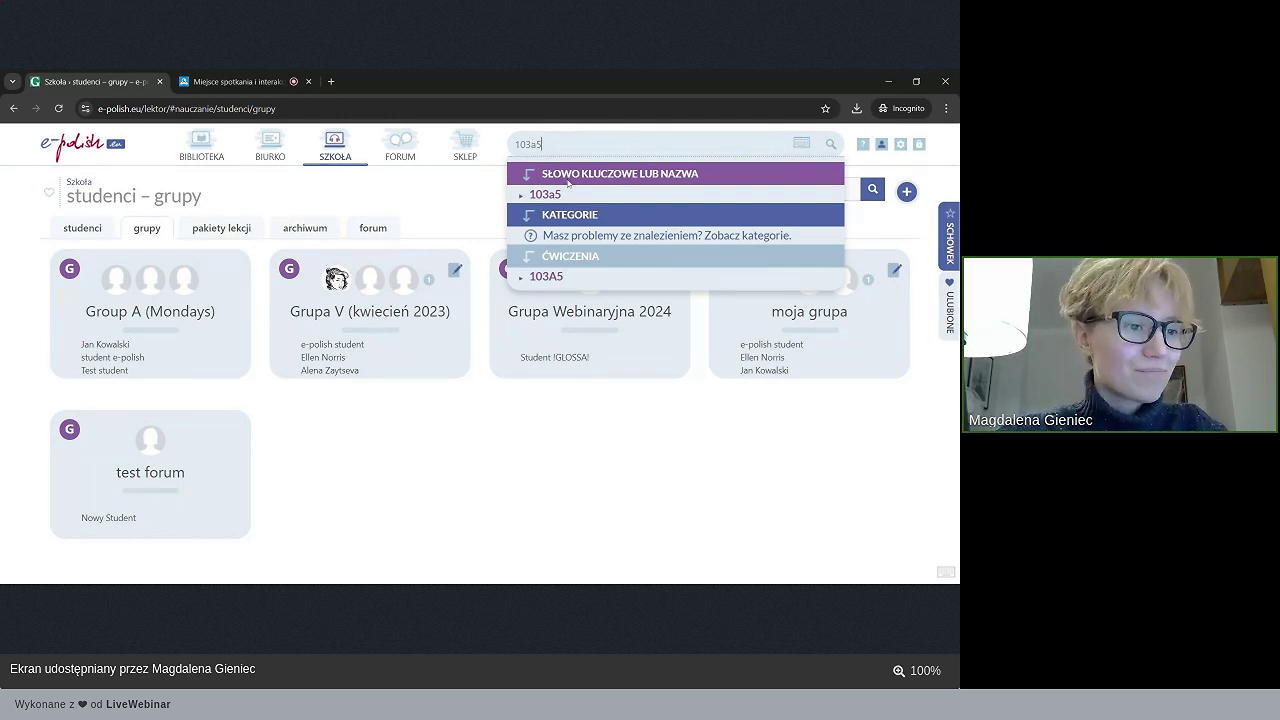
left_click(556, 276)
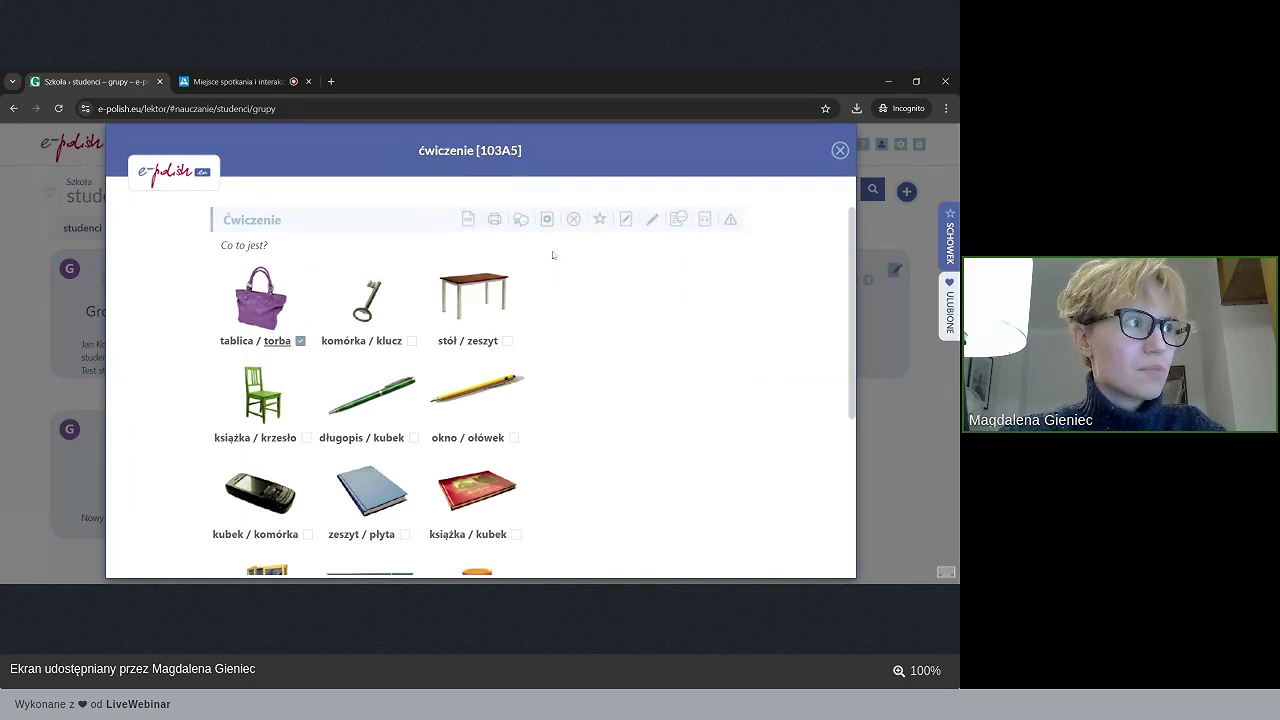
left_click(840, 150)
- Search for 103a5 with full results and choose to share exercise 103A5 live (na żywo)
type("103a5")
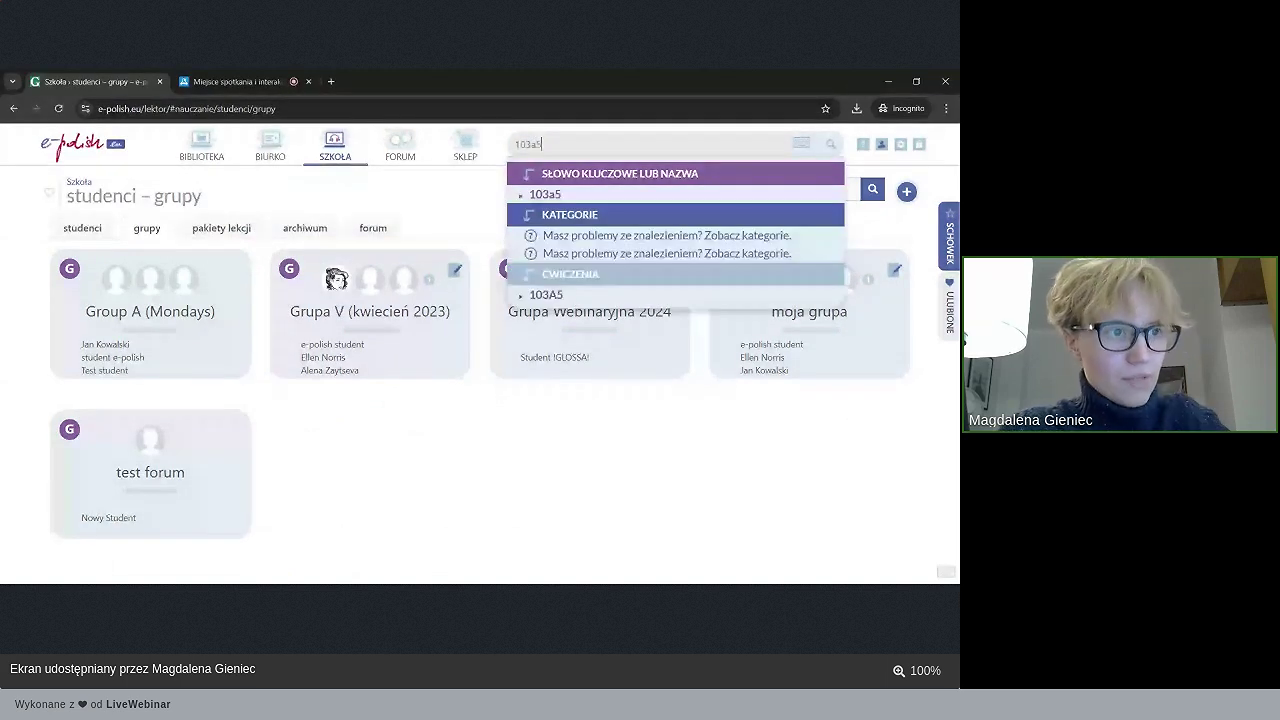
key("Return")
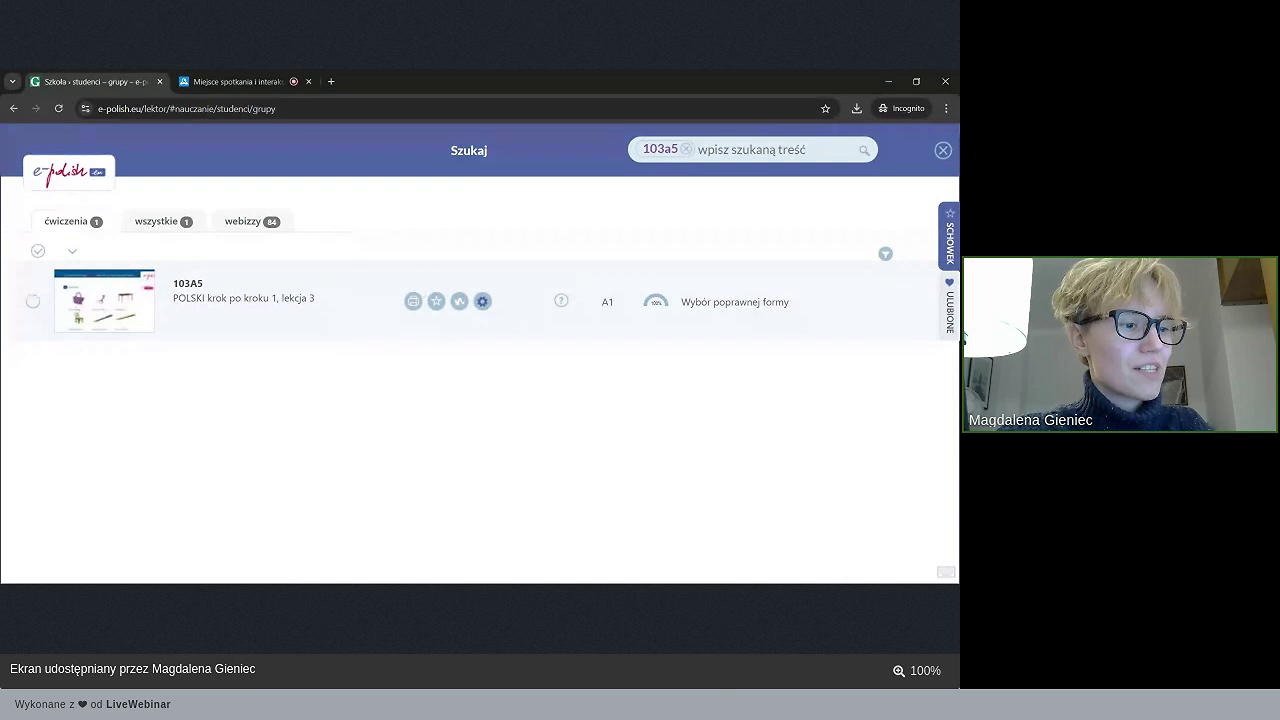
left_click(484, 303)
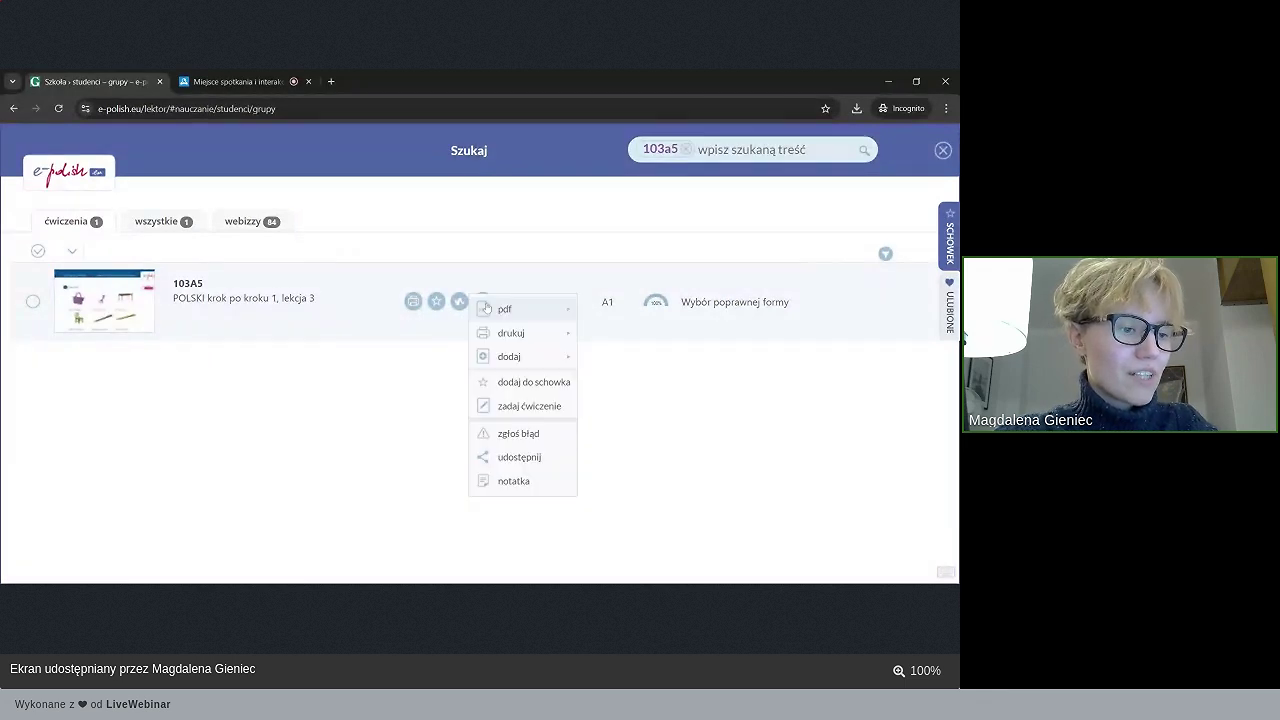
left_click(512, 458)
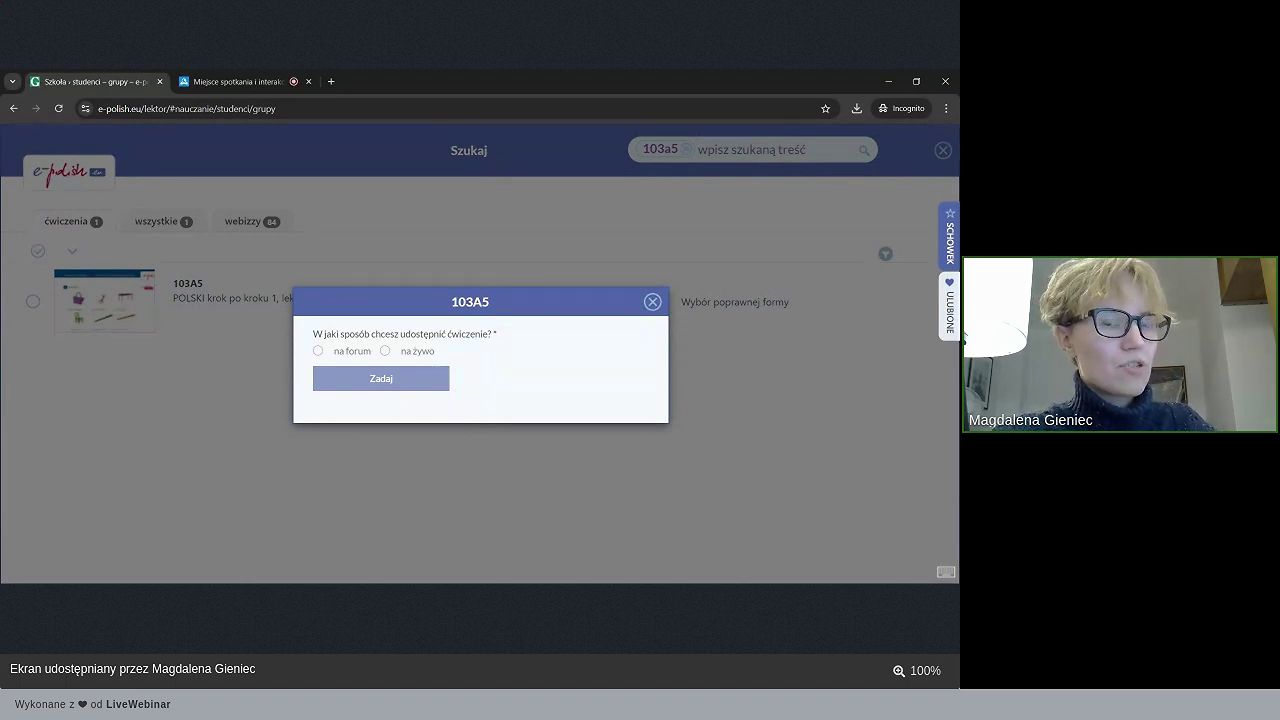
left_click(420, 353)
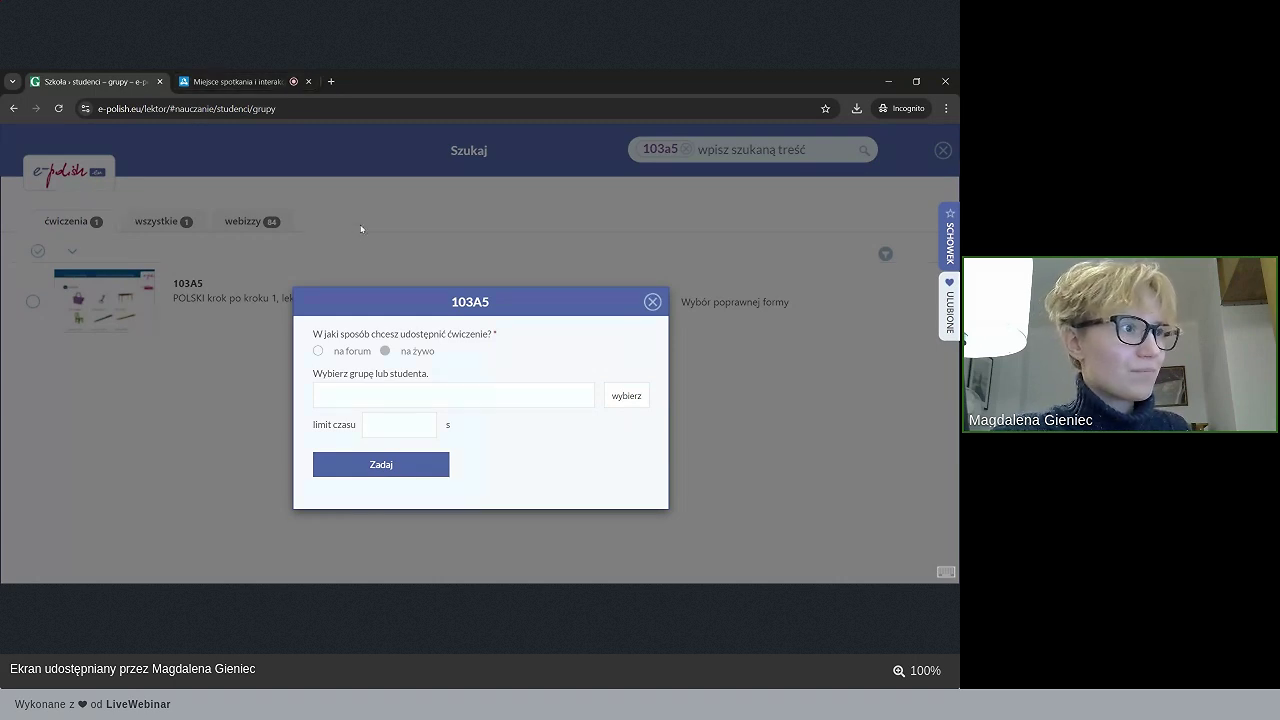
- Select Grupa Webinaryjna 2024 as the recipient of the live exercise and set its time limit to 15 s
left_click(226, 81)
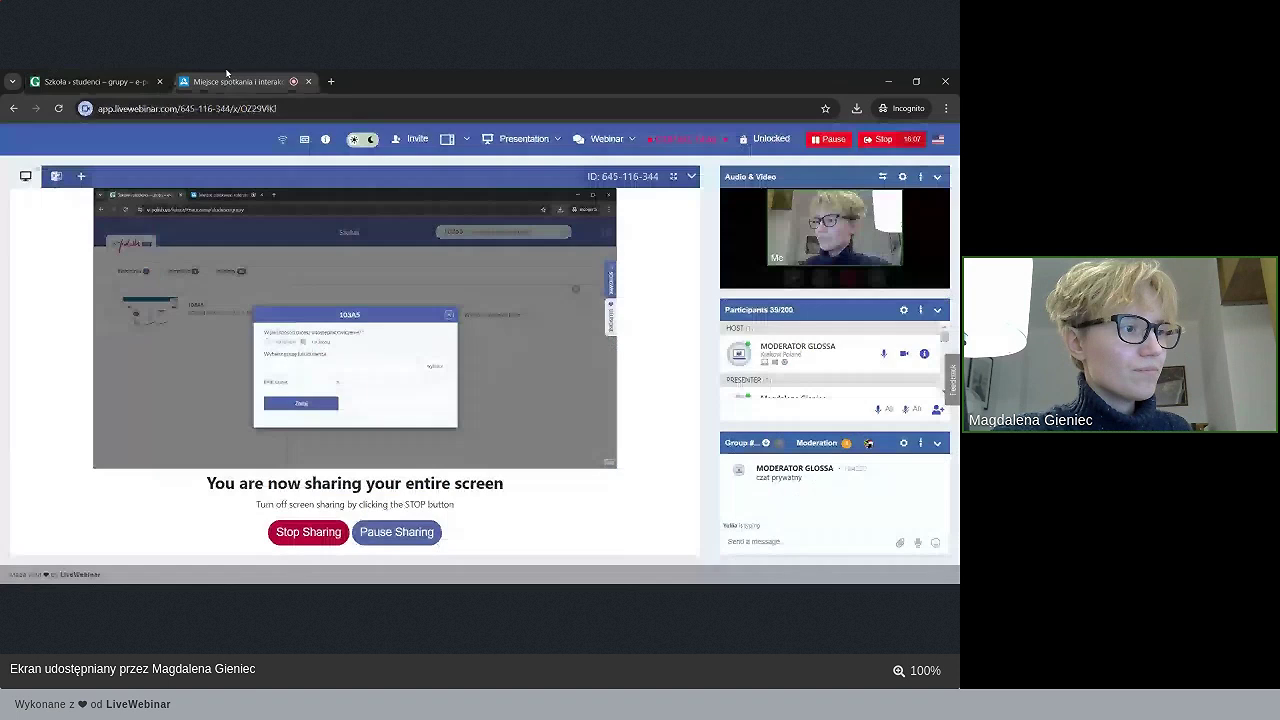
left_click(126, 78)
left_click(457, 395)
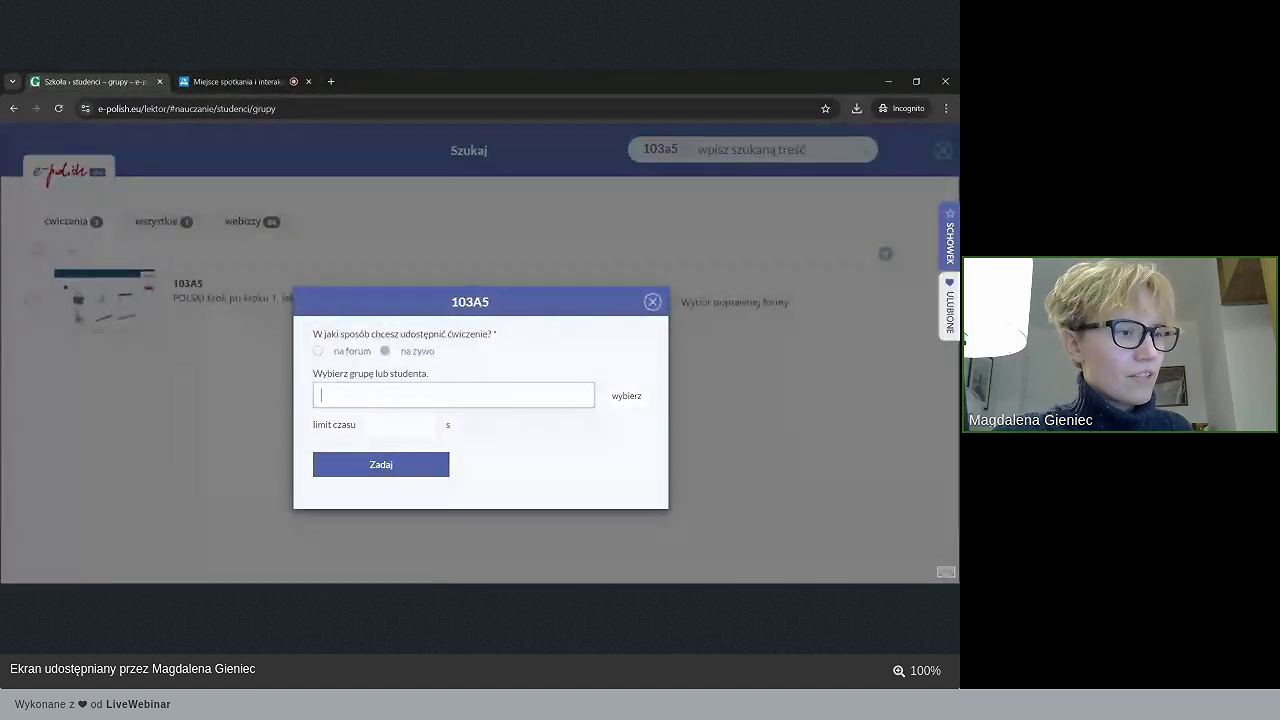
left_click(626, 398)
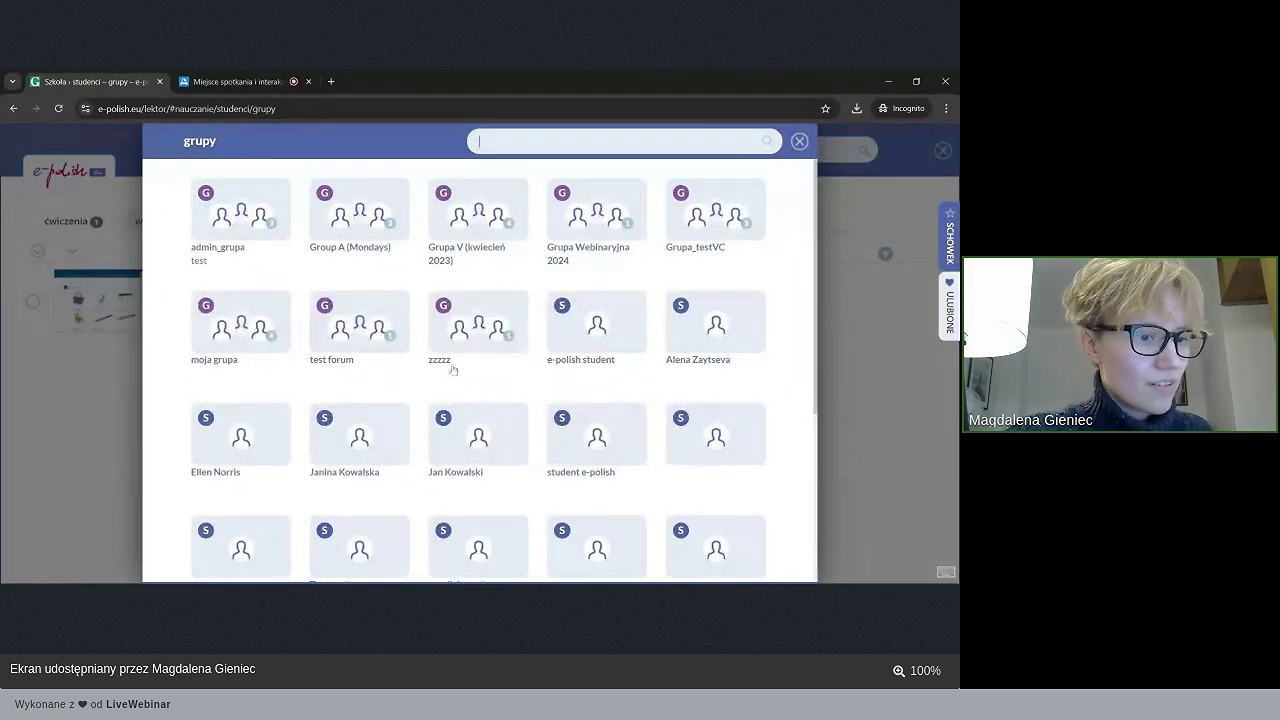
scroll(540, 385, "down", 3)
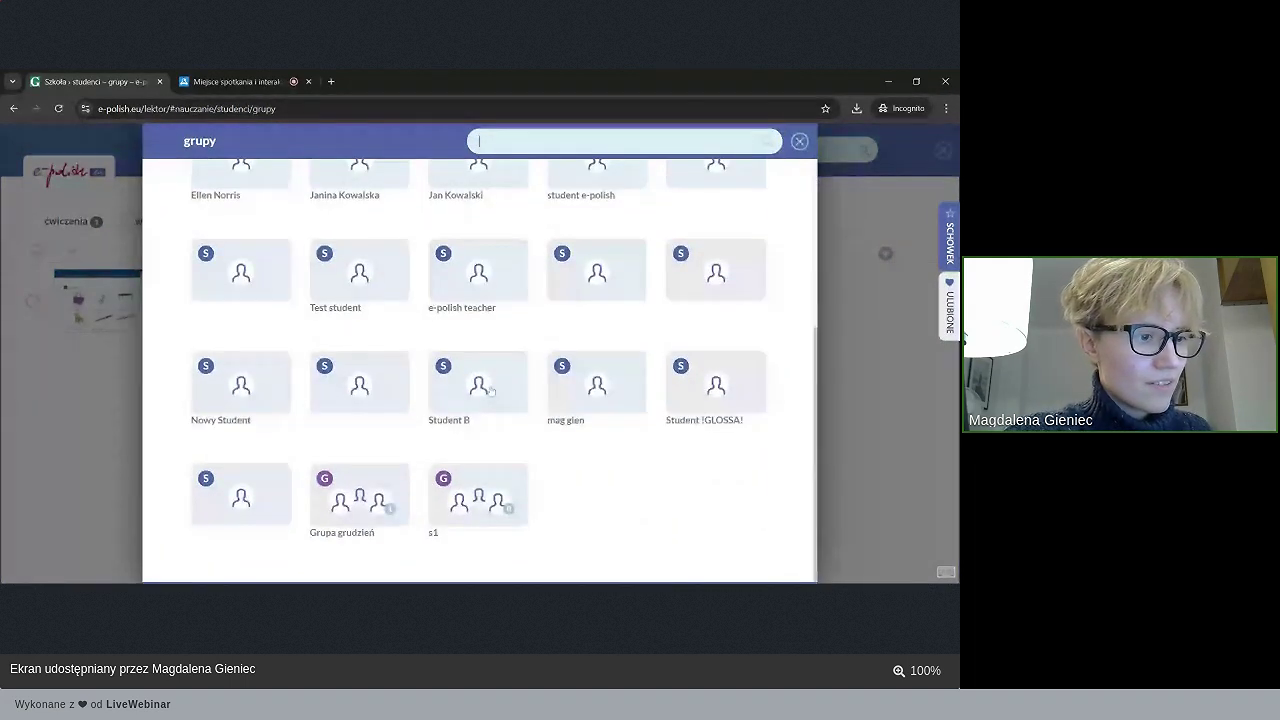
scroll(490, 390, "up", 2)
scroll(491, 391, "up", 1)
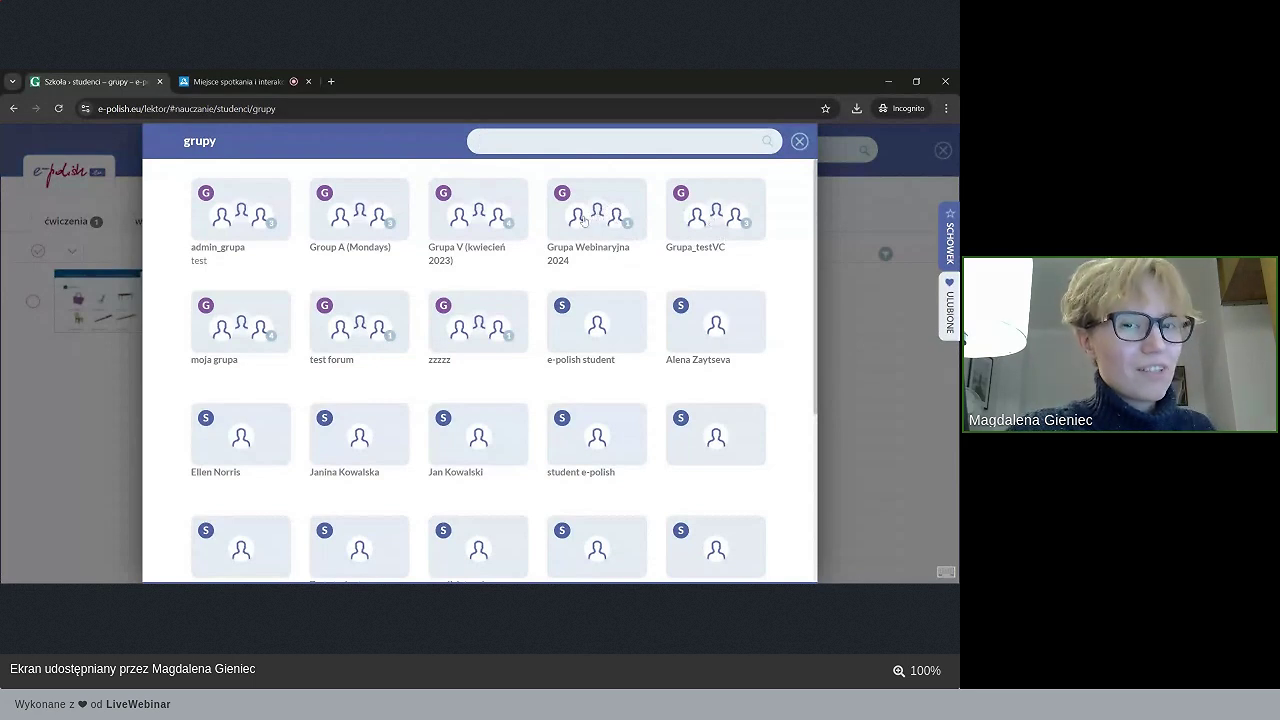
left_click(585, 220)
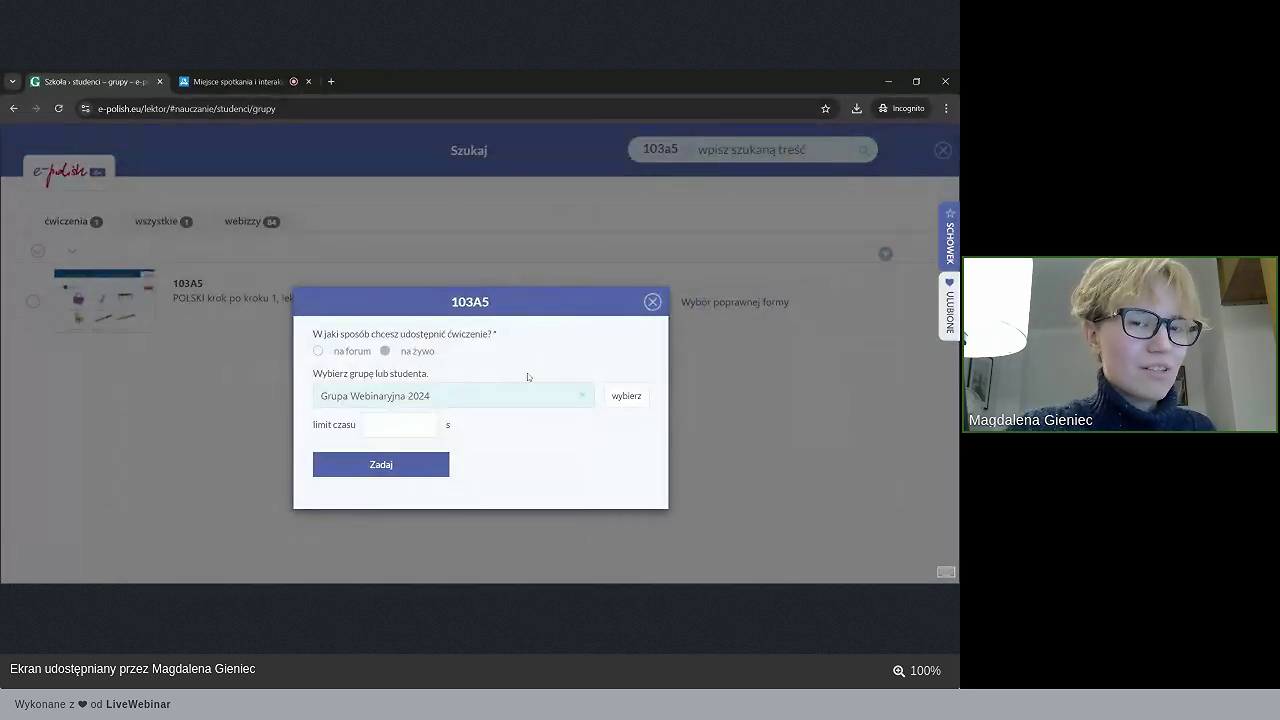
left_click(395, 424)
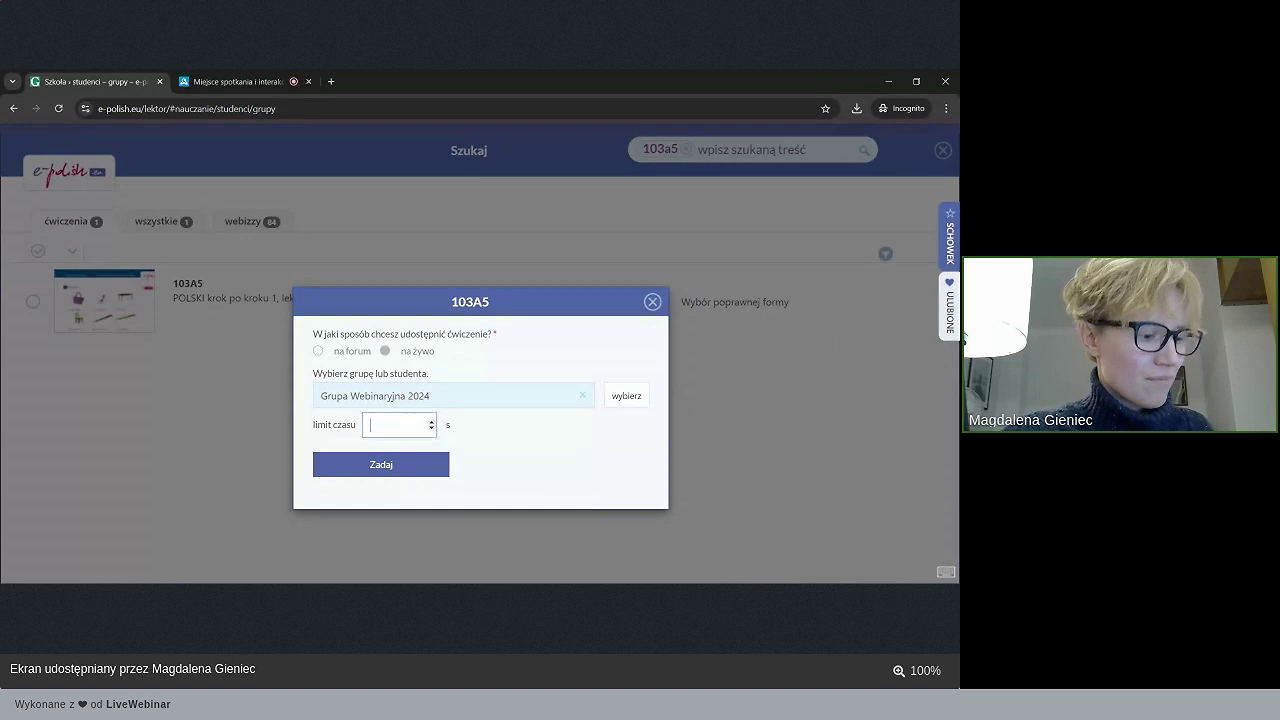
type("15")
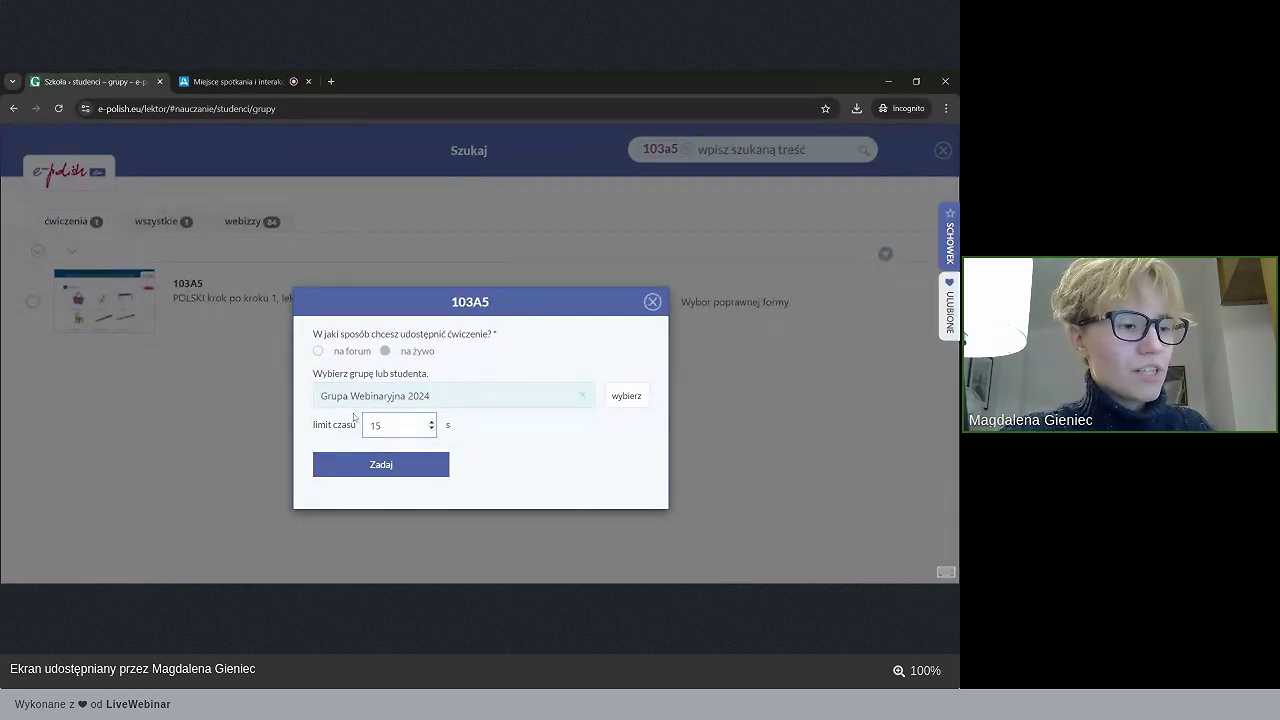
- Assign exercise 103A5 live to Grupa Webinaryjna 2024 and start the timed exercise
left_click(458, 427)
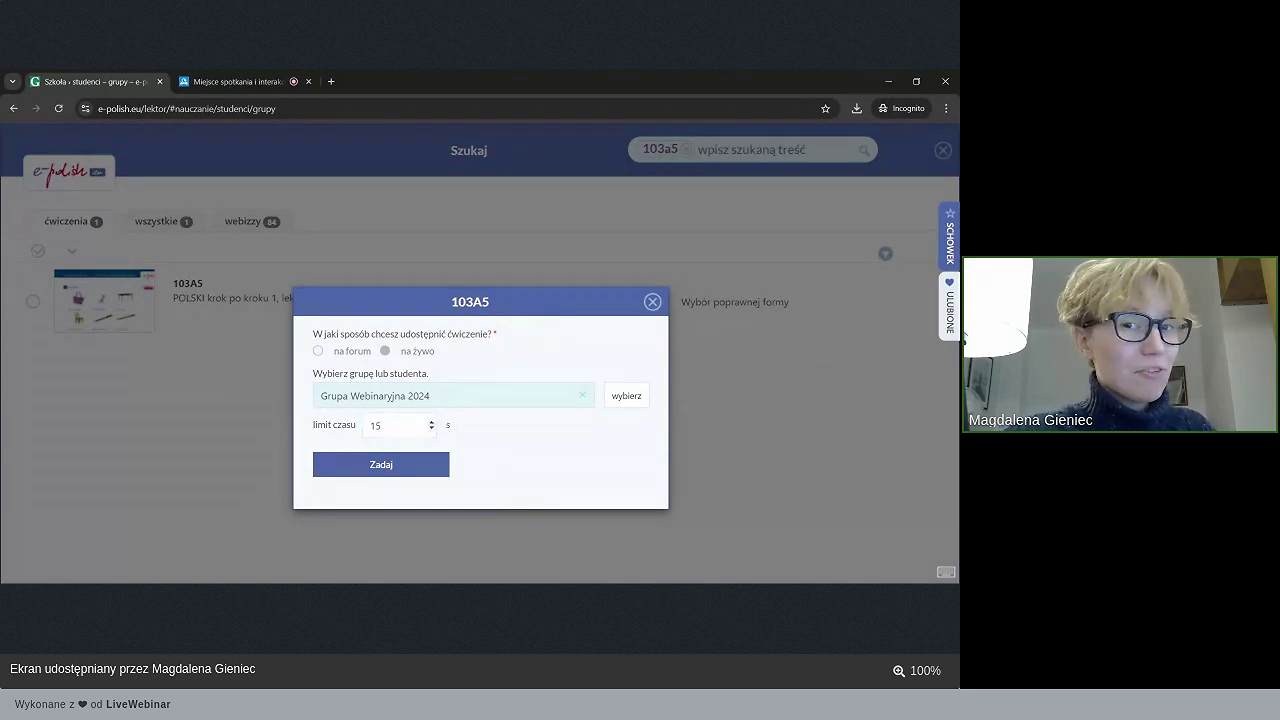
left_click(405, 467)
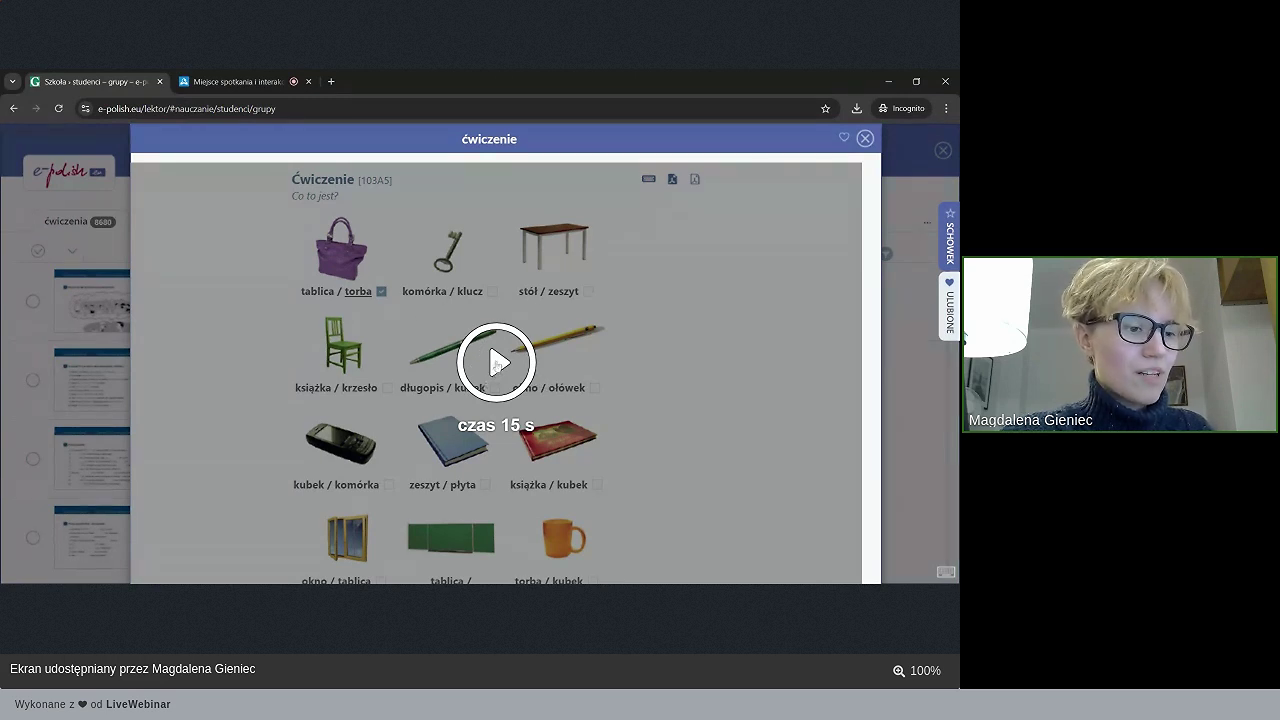
left_click(497, 364)
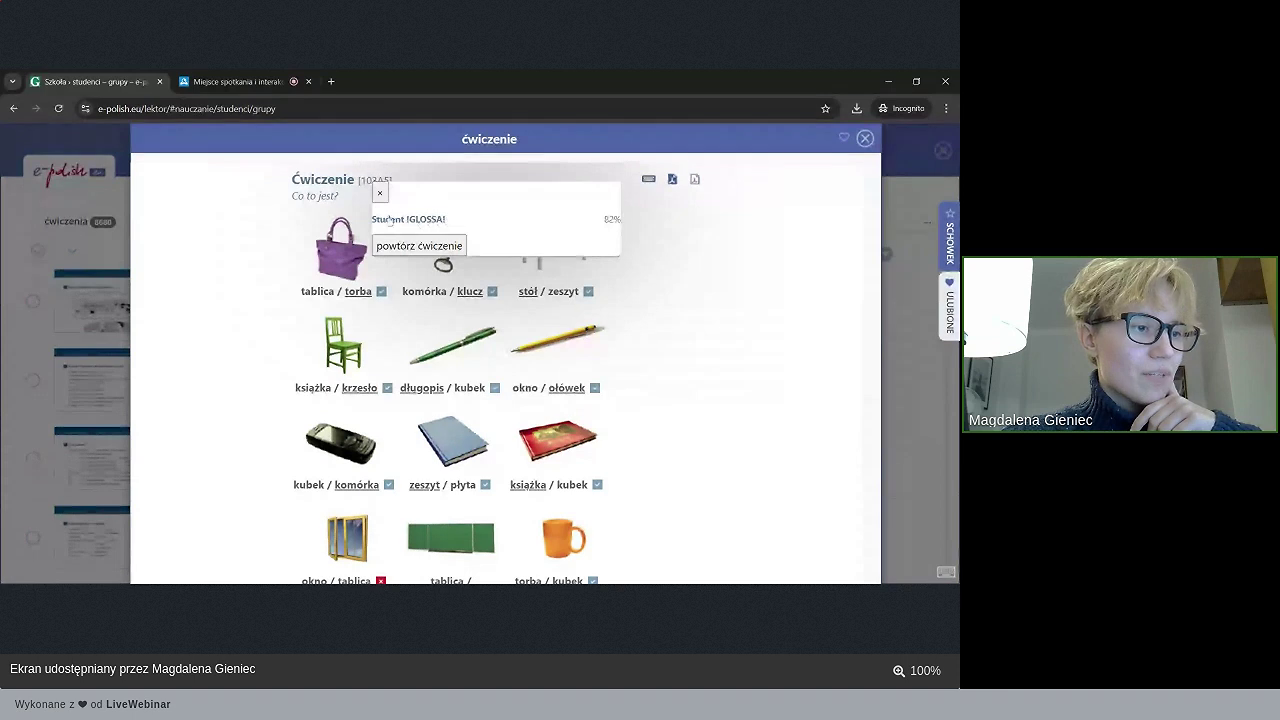
- Examine the student's result and answers in the live exercise, then close the results and the search view
key("ctrl+minus")
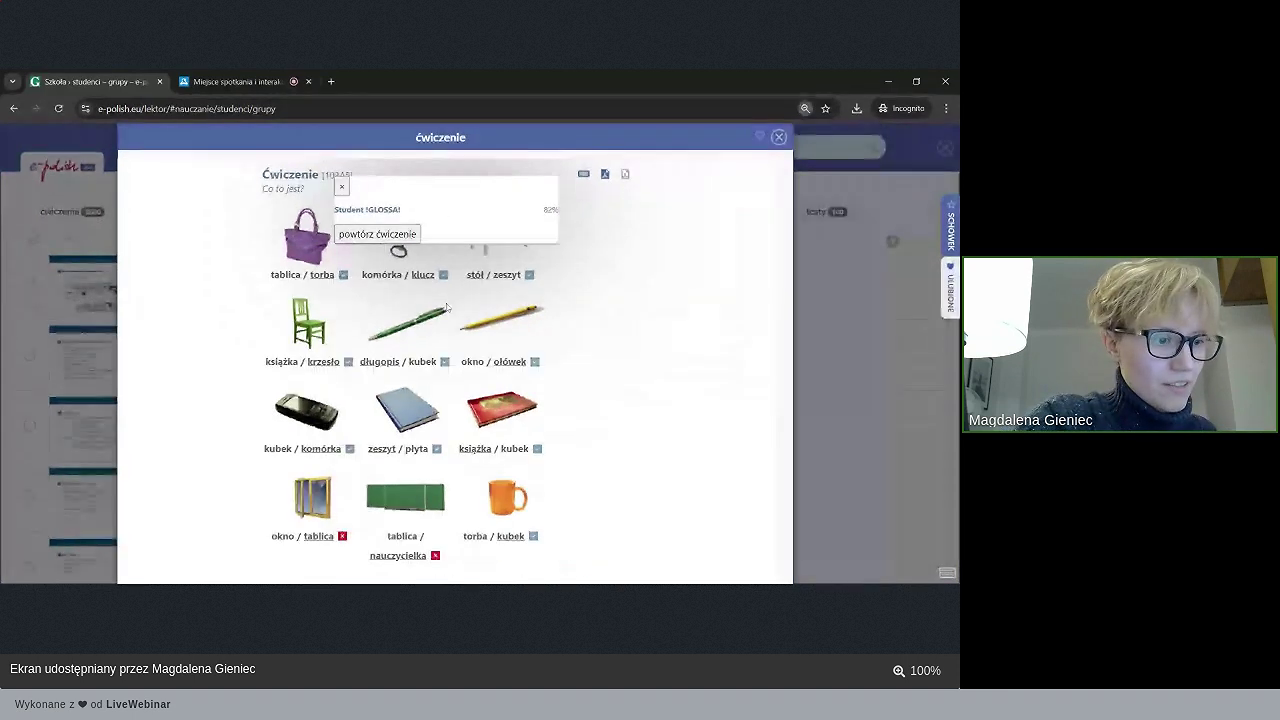
key("ctrl+minus")
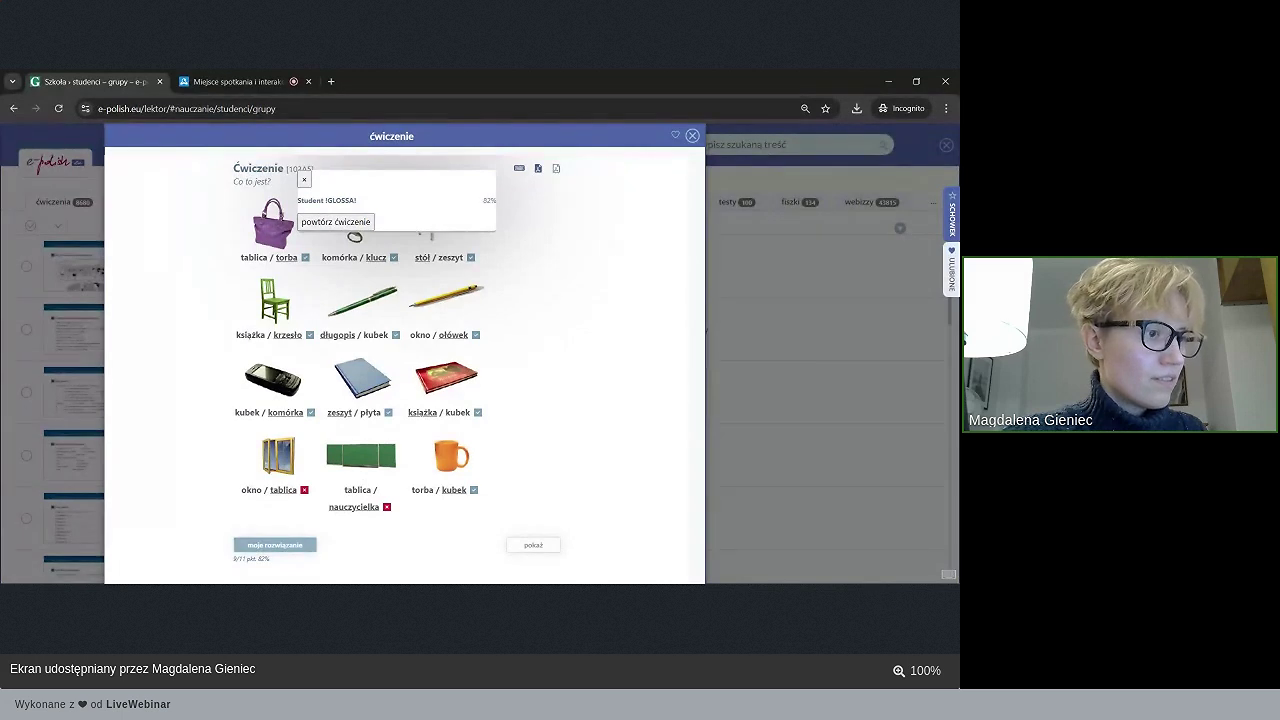
left_click(304, 180)
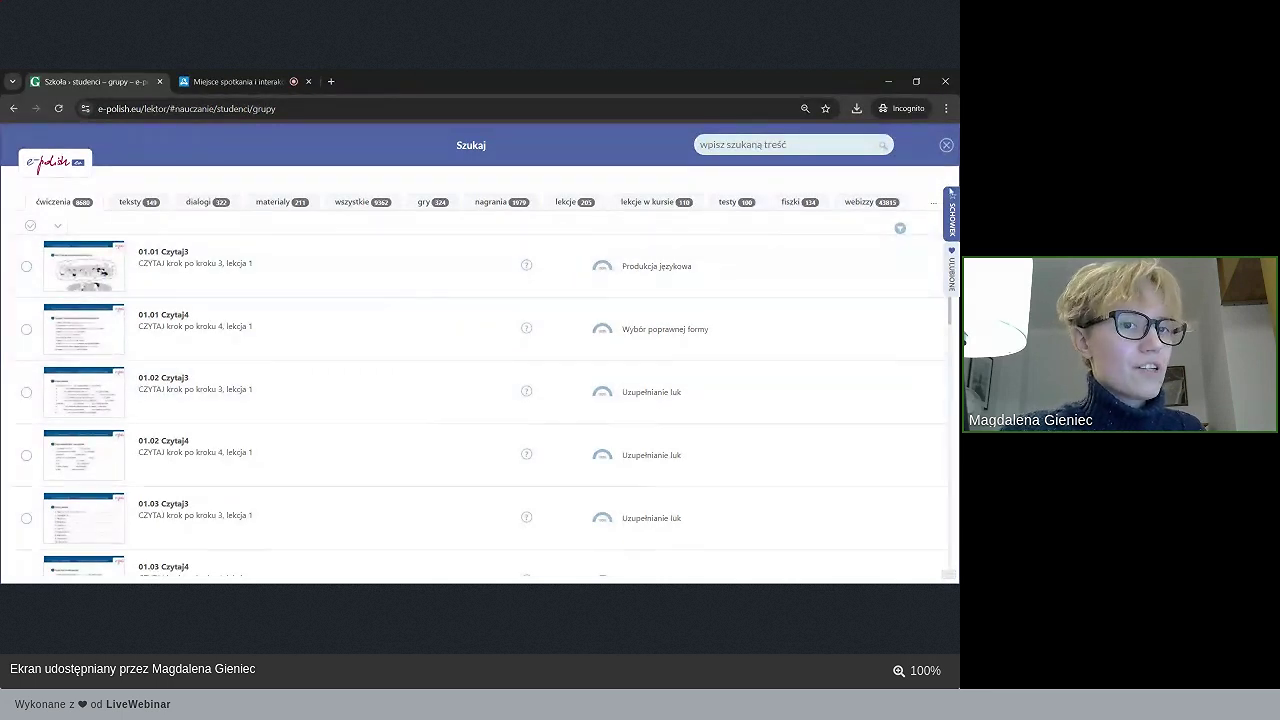
left_click(946, 145)
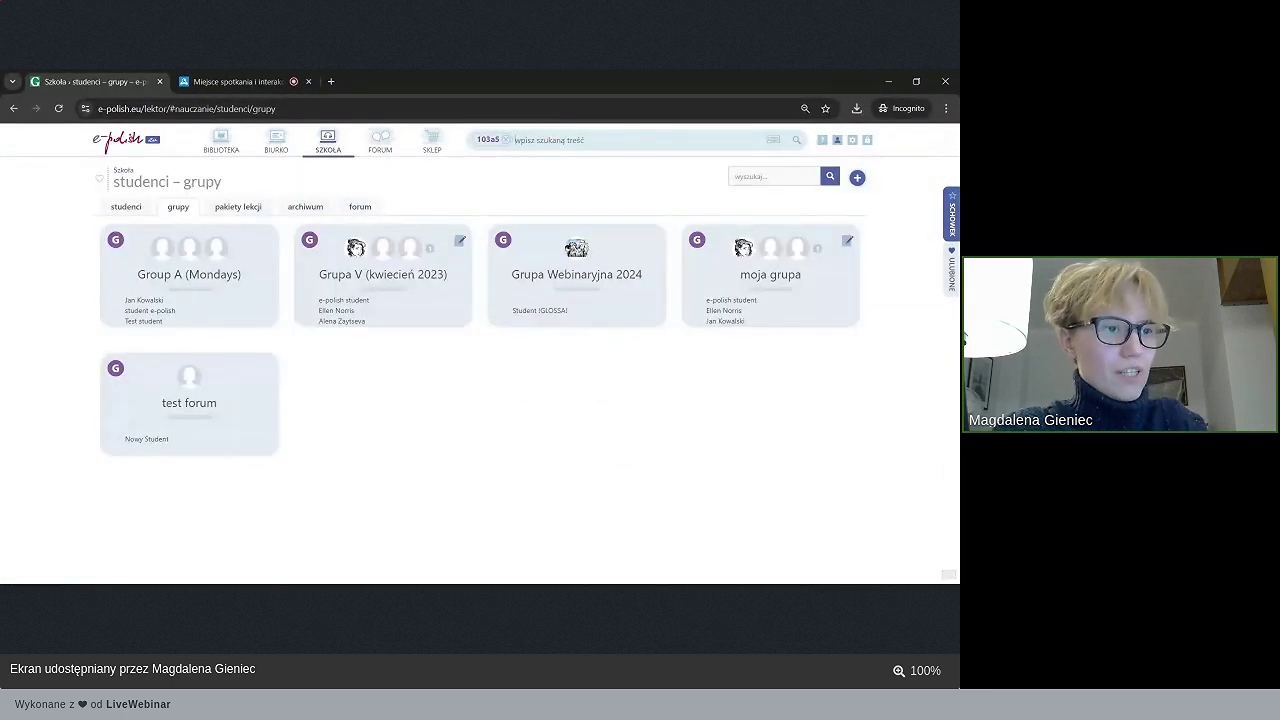
- Search for 103a5 again and choose to share exercise 103A5 on the forum (na forum)
left_click(797, 139)
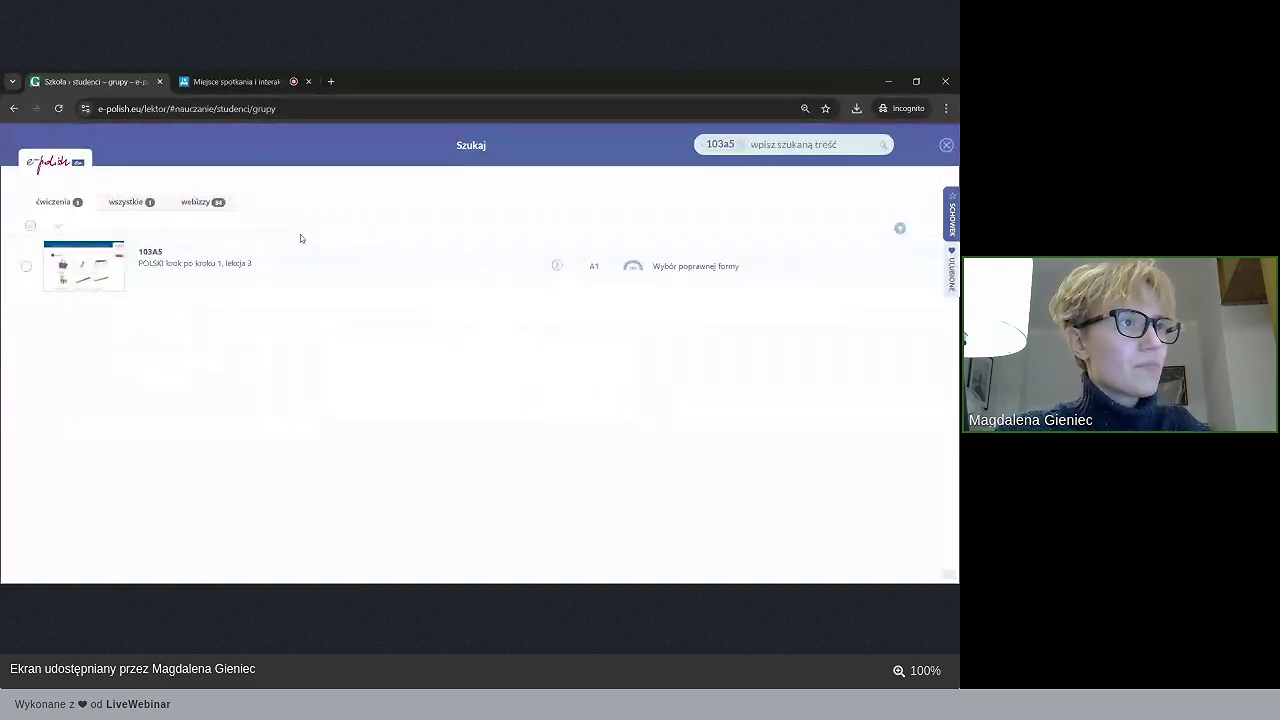
mouse_move(308, 256)
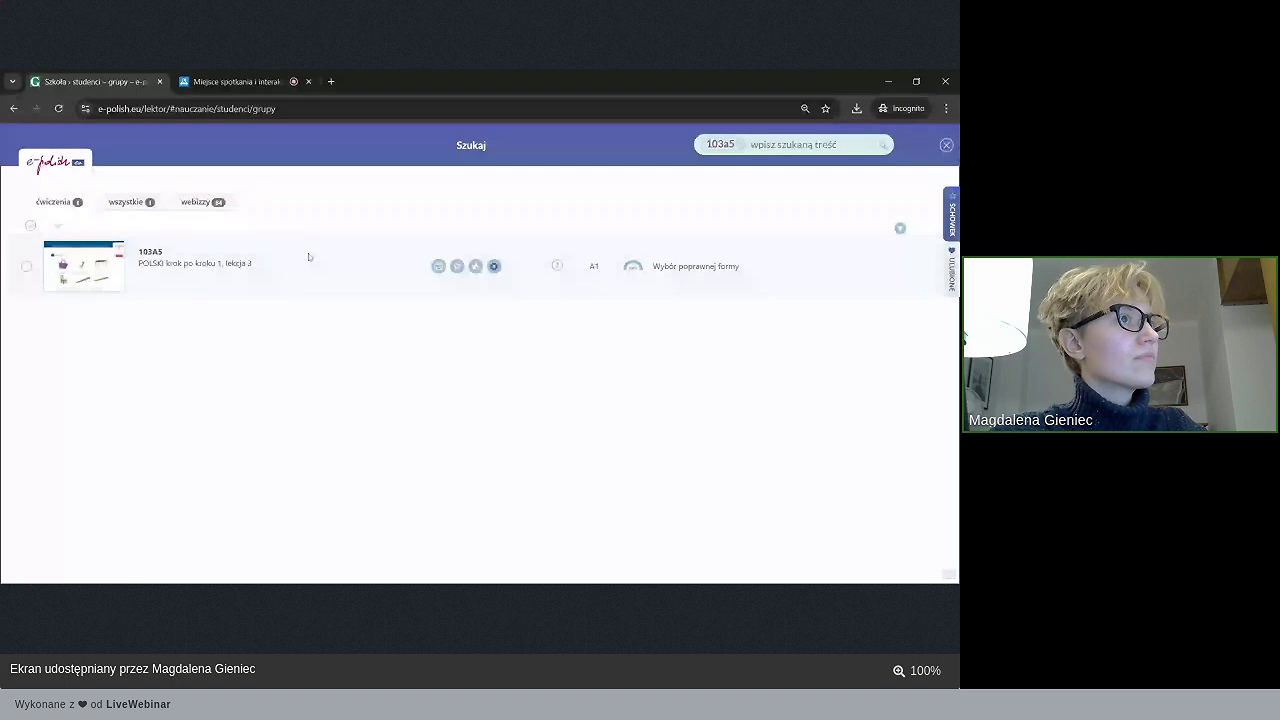
left_click(494, 267)
left_click(522, 391)
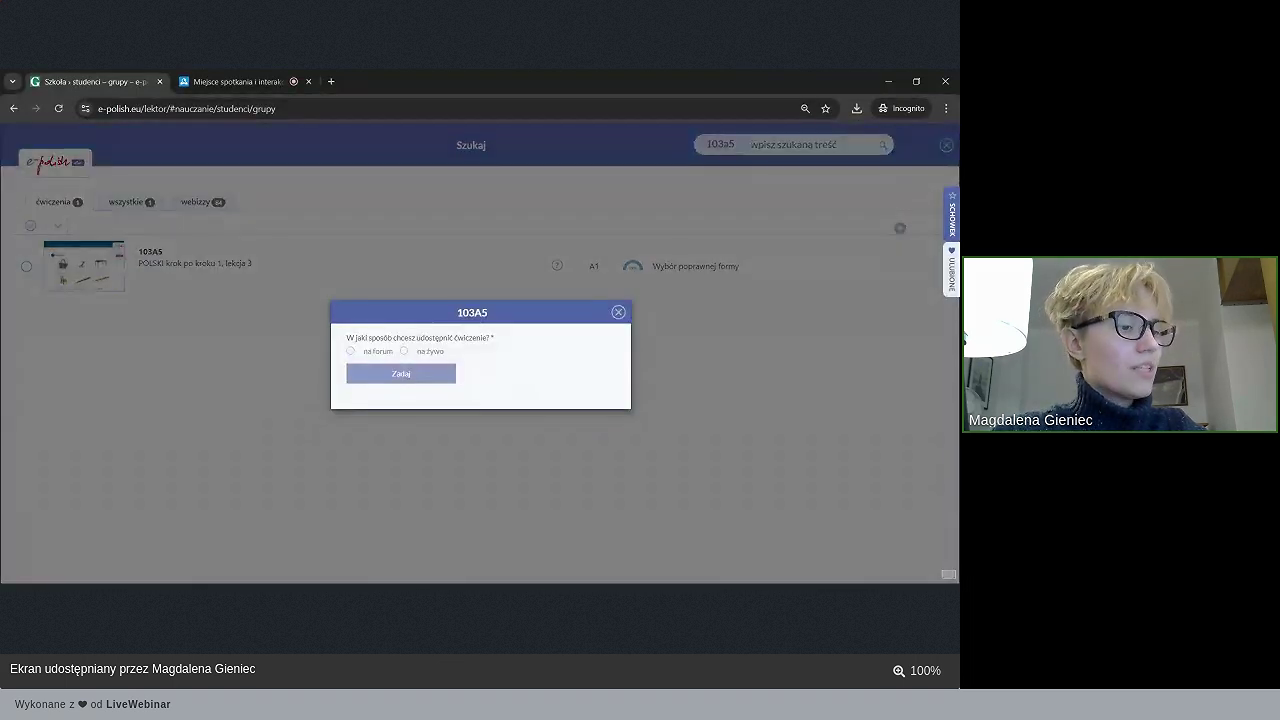
left_click(378, 353)
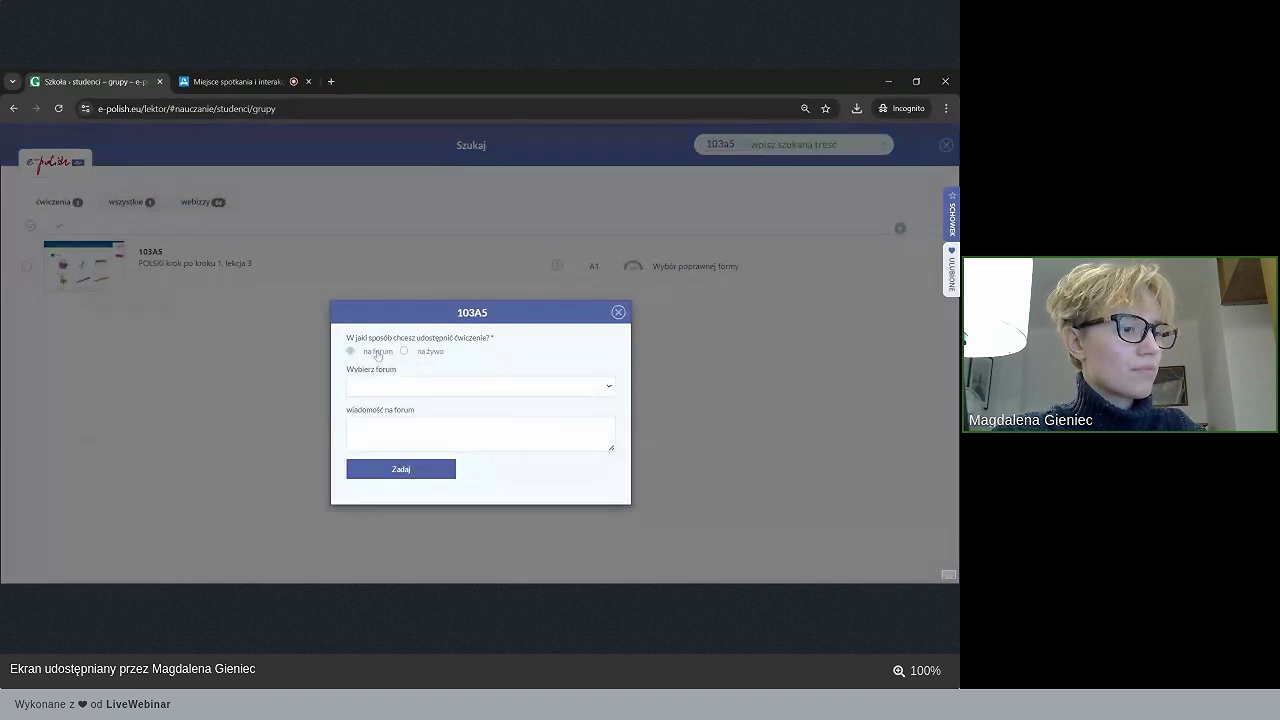
- Publish the exercise on the Grupa Webinaryjna 2024 forum with the message "Do zrobienia na piątek" and close the search view
left_click(426, 388)
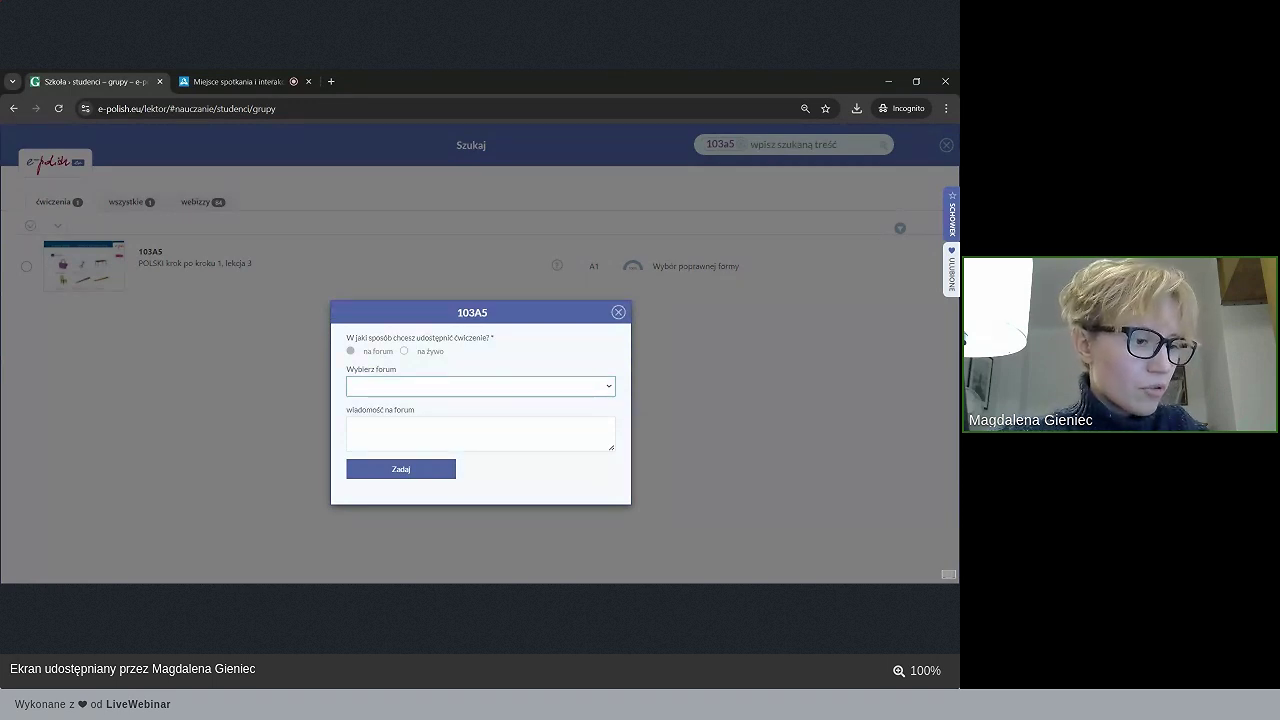
left_click(426, 404)
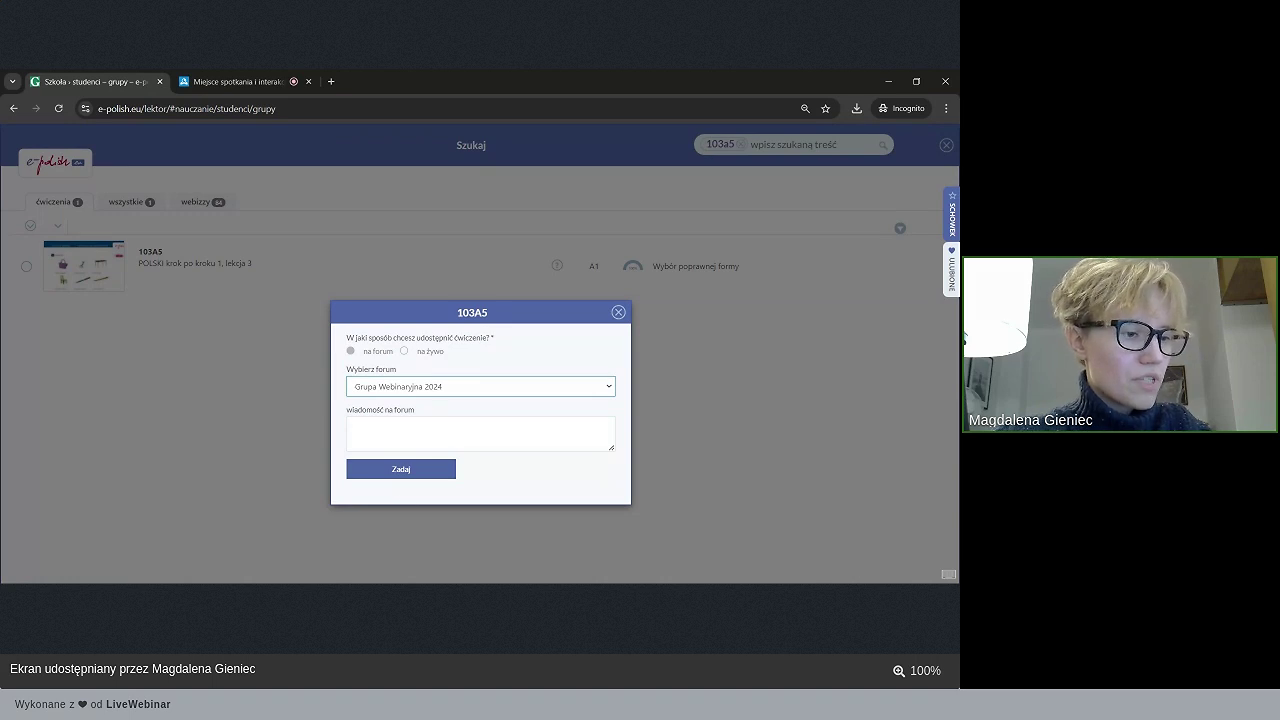
left_click(480, 433)
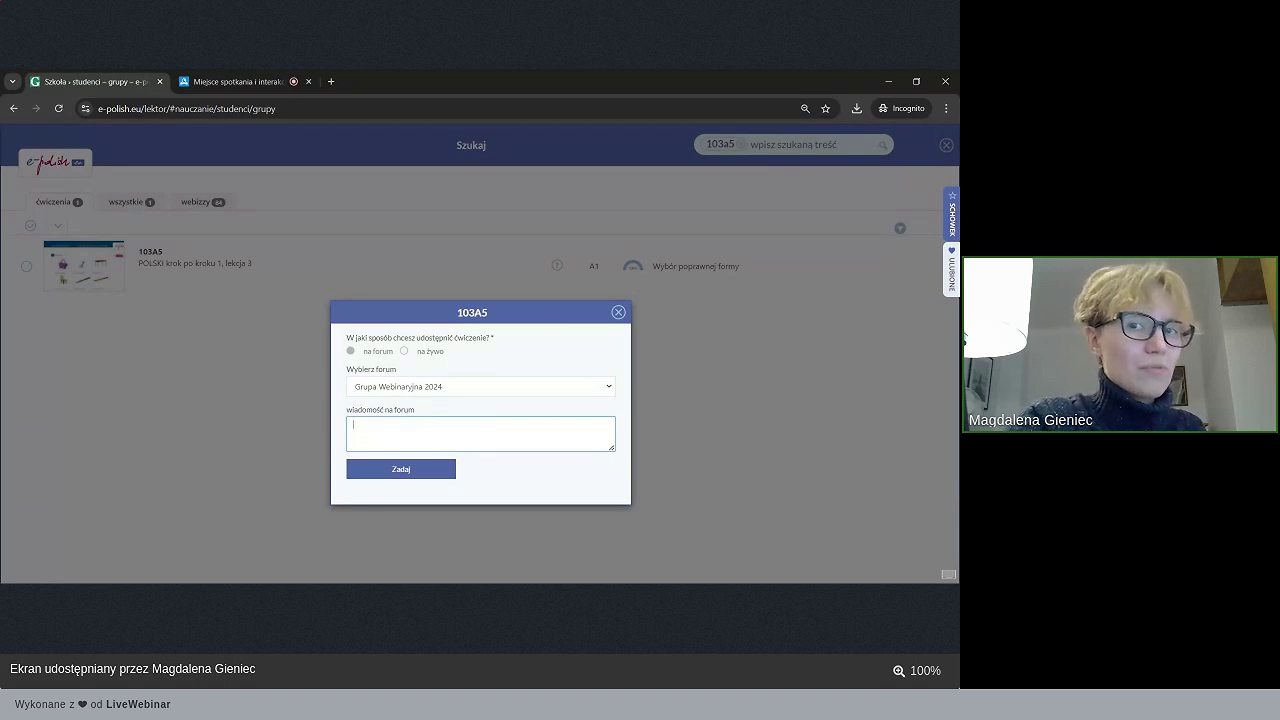
type("Do zrobienia na p")
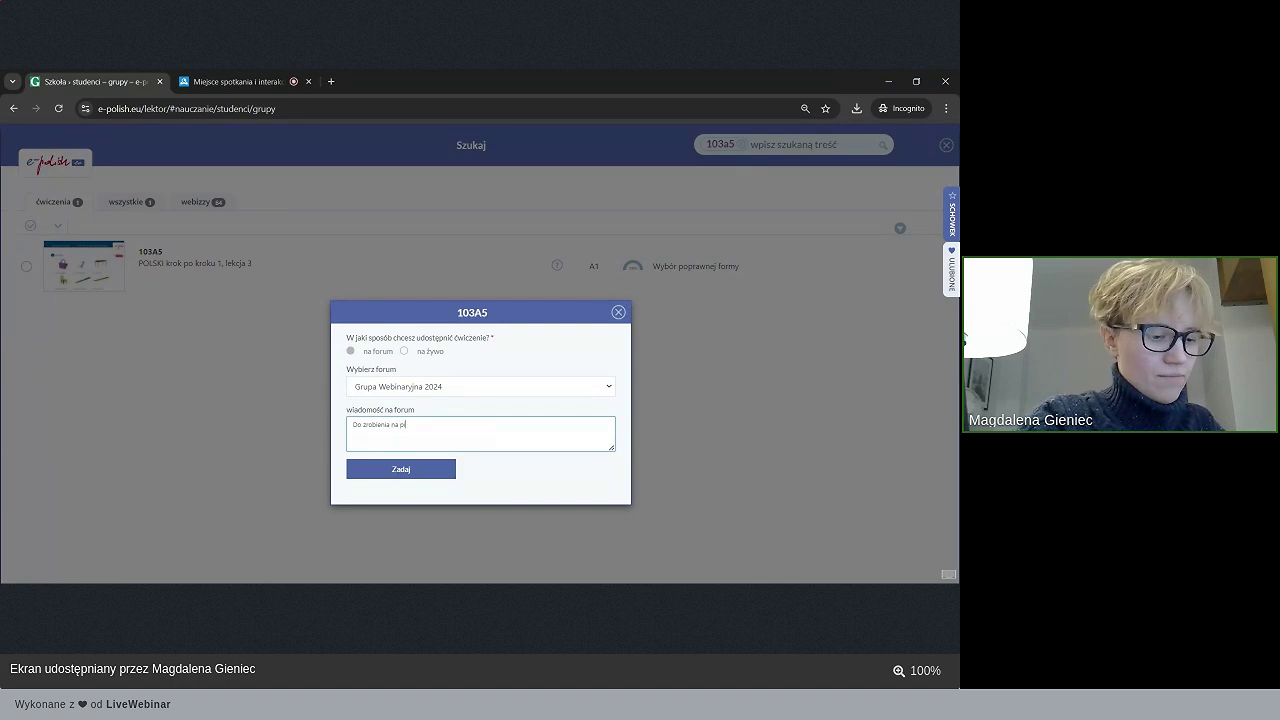
key("ctrl+plus")
key("ctrl+plus")
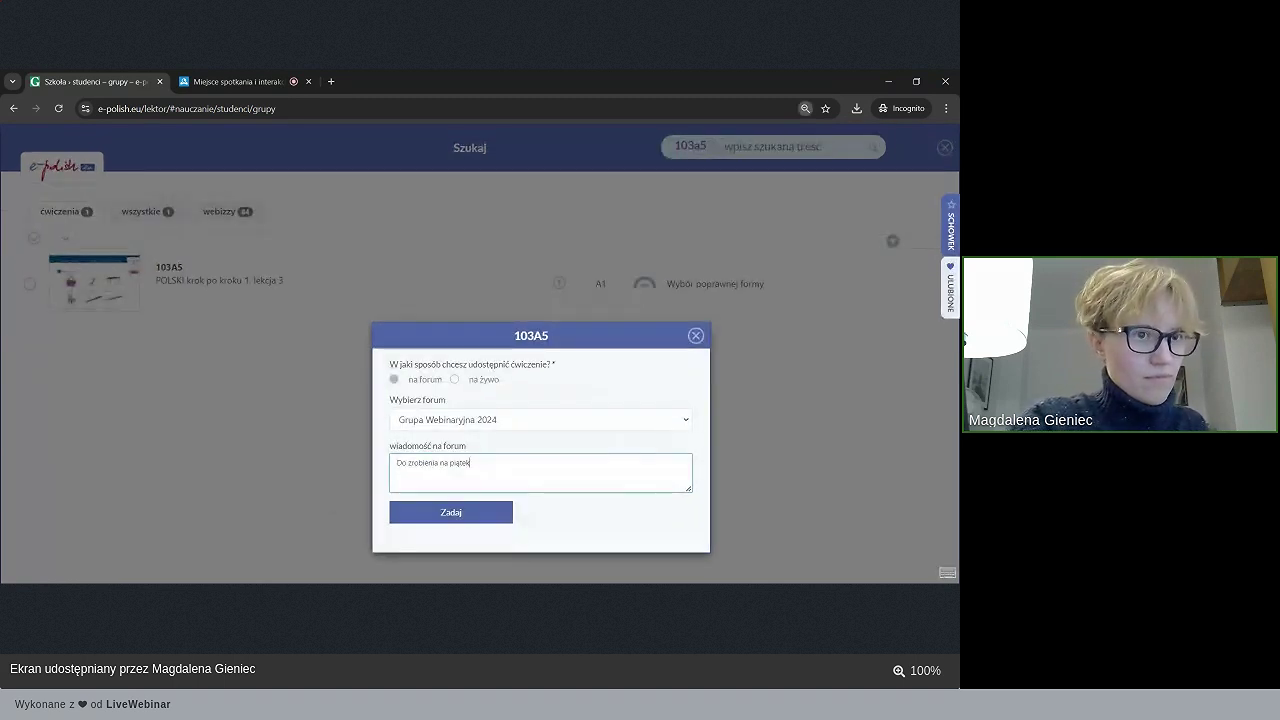
key("ctrl+0")
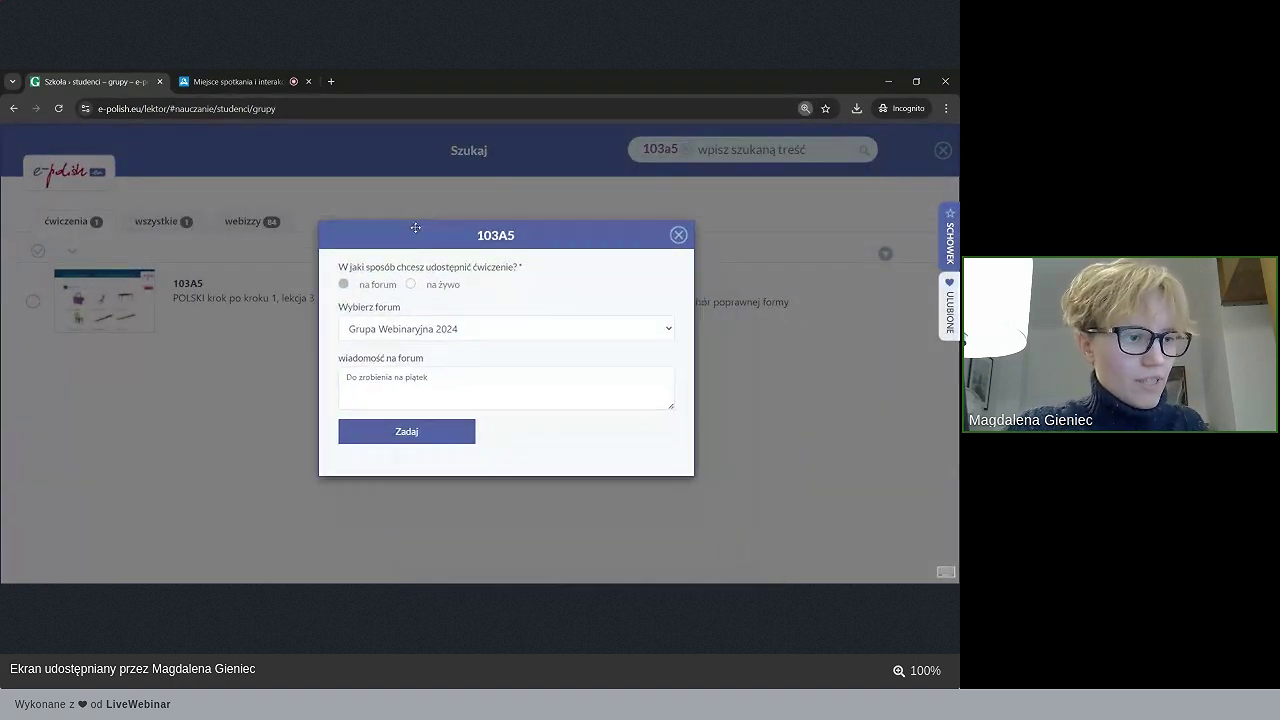
left_click(400, 432)
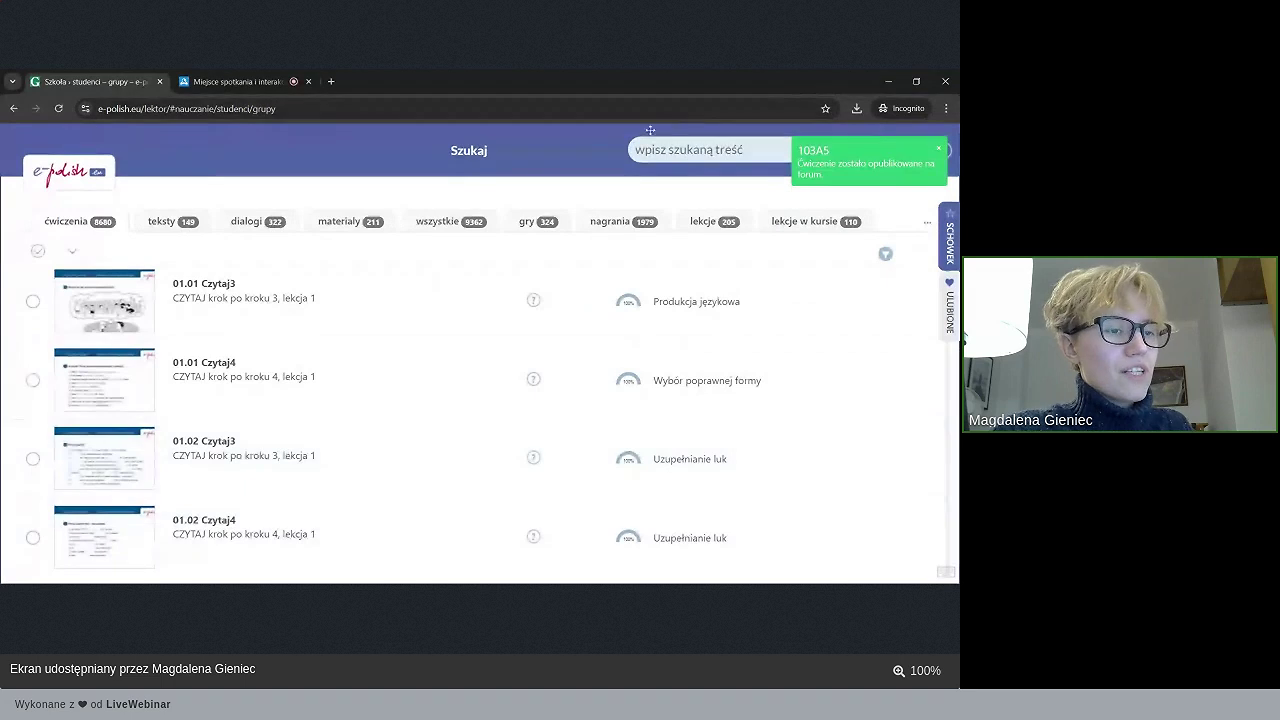
left_click_drag(525, 221, 636, 150)
left_click(943, 150)
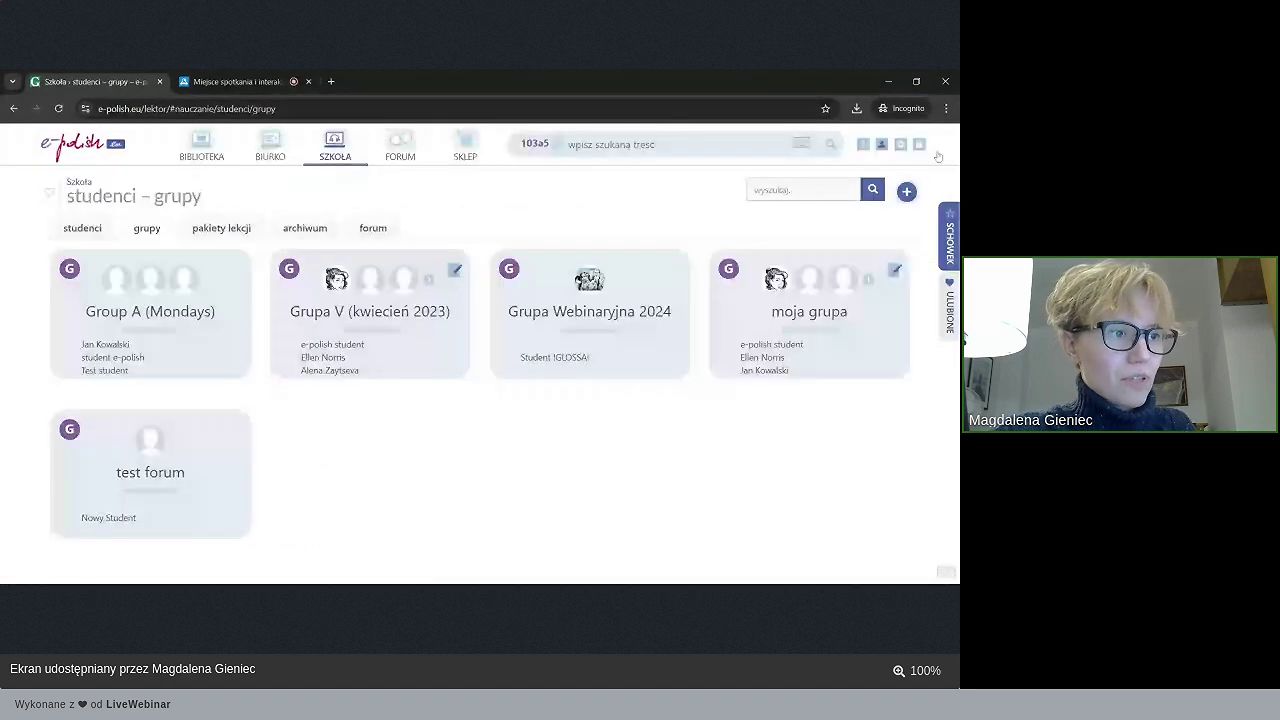
- Open Grupa Webinaryjna 2024 from the school's groups, view the exercise post on its forum and close the group
left_click(335, 145)
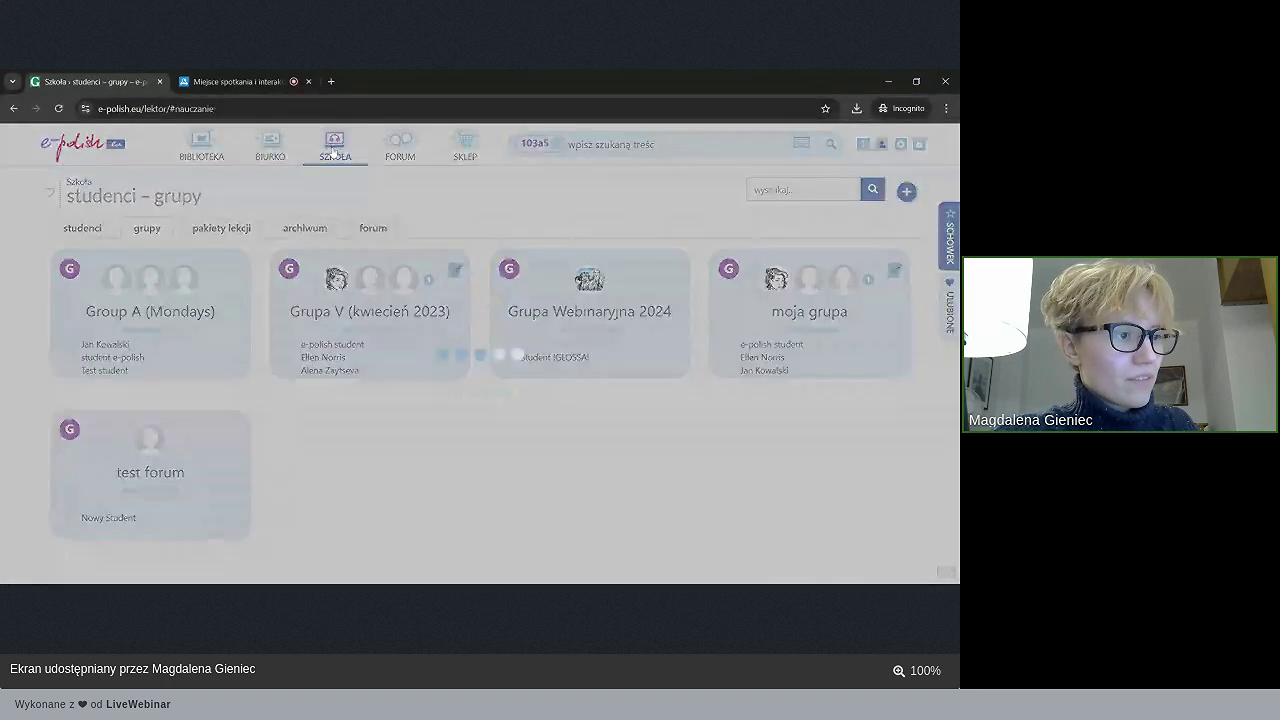
left_click(594, 305)
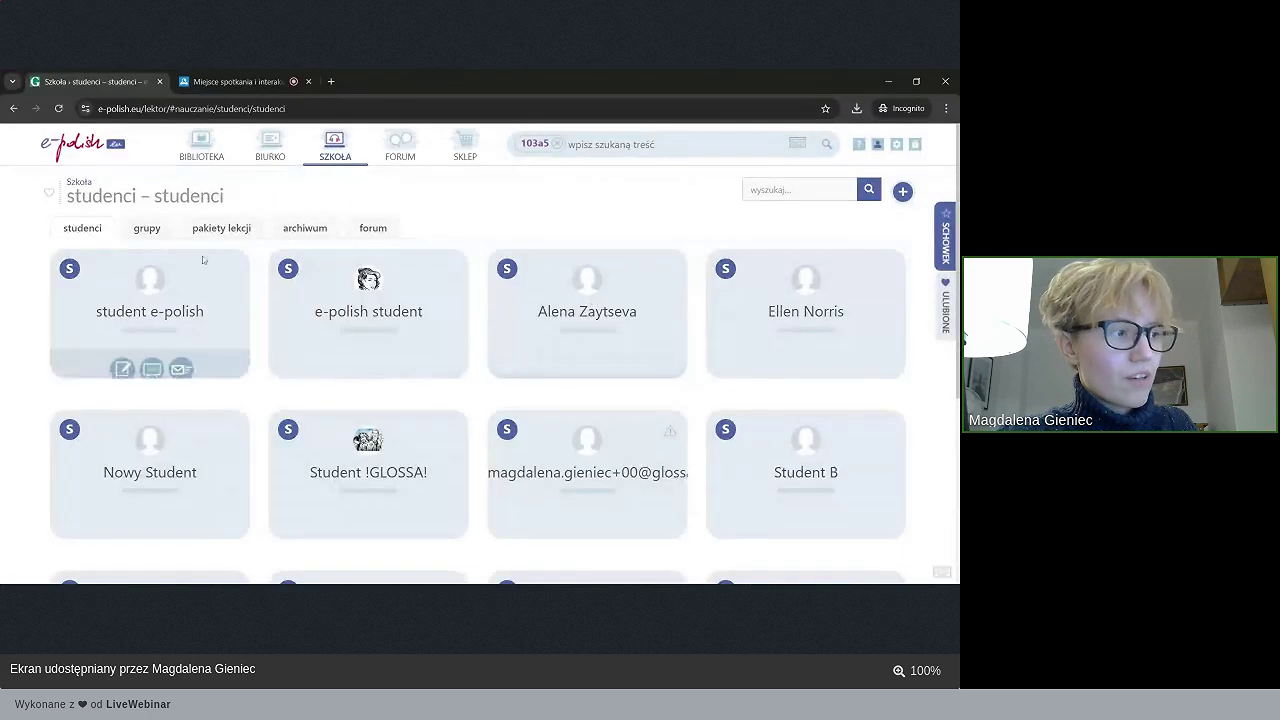
left_click(147, 229)
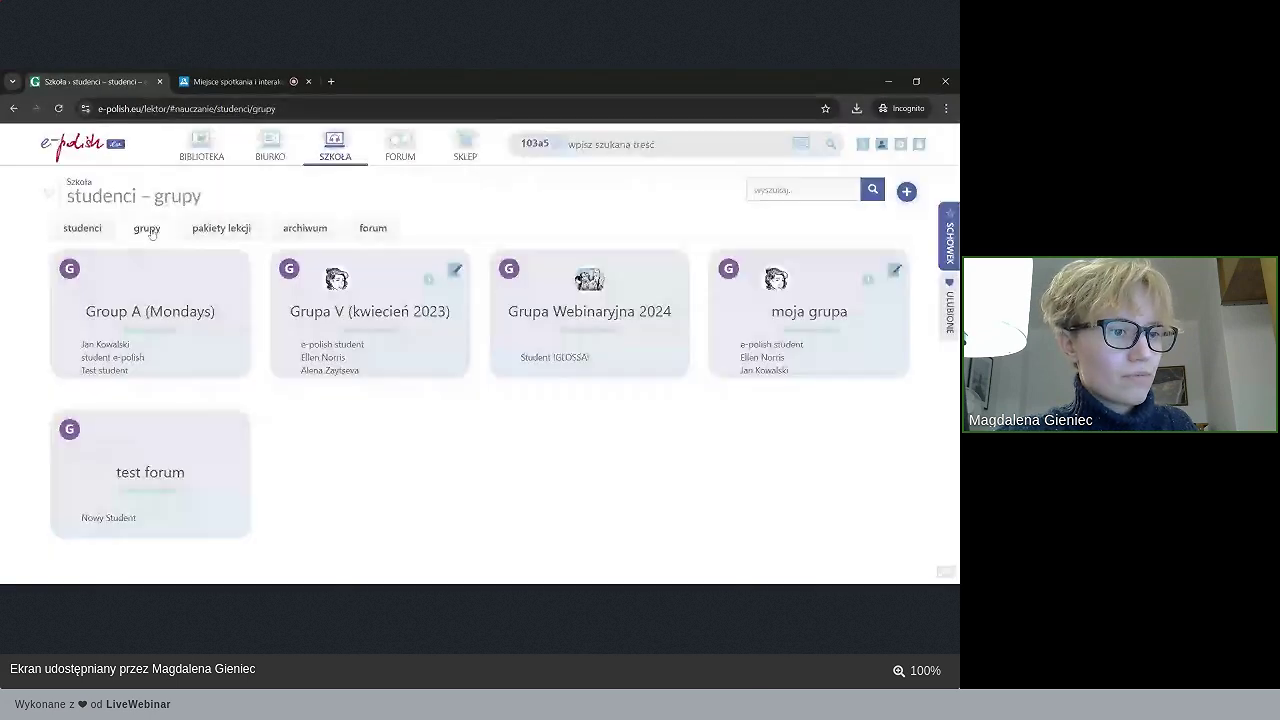
left_click(580, 308)
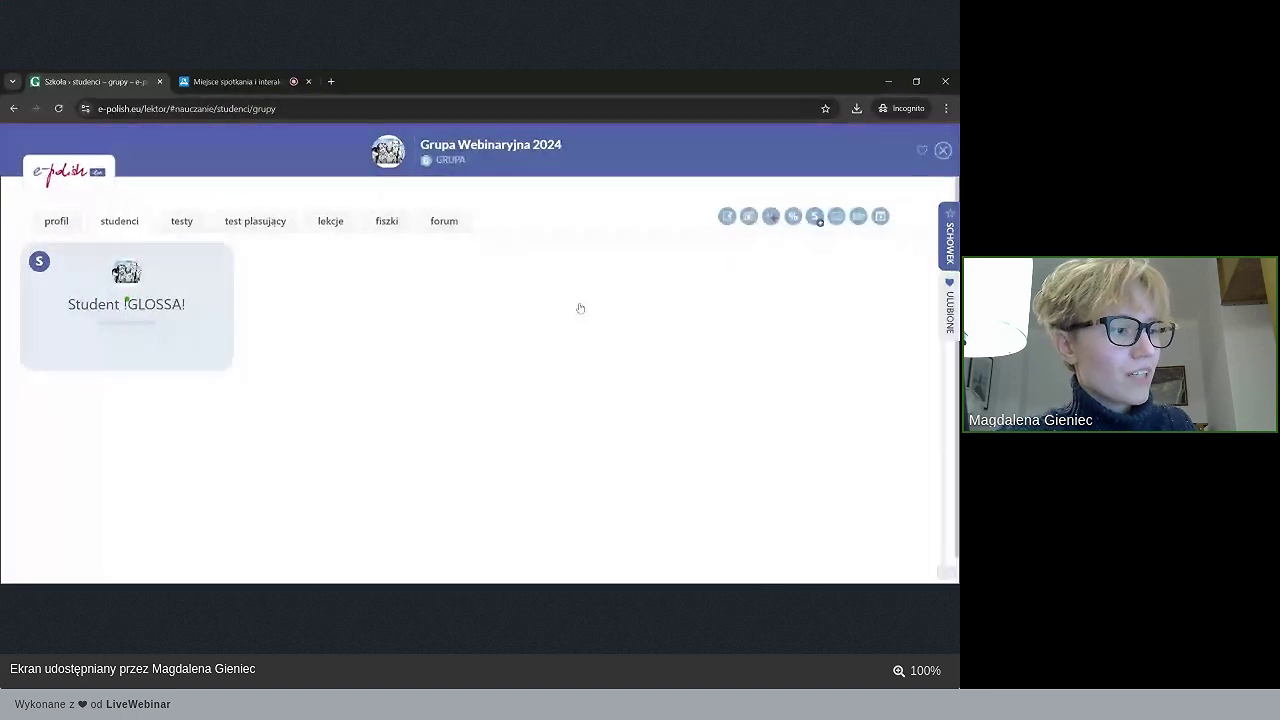
left_click(443, 231)
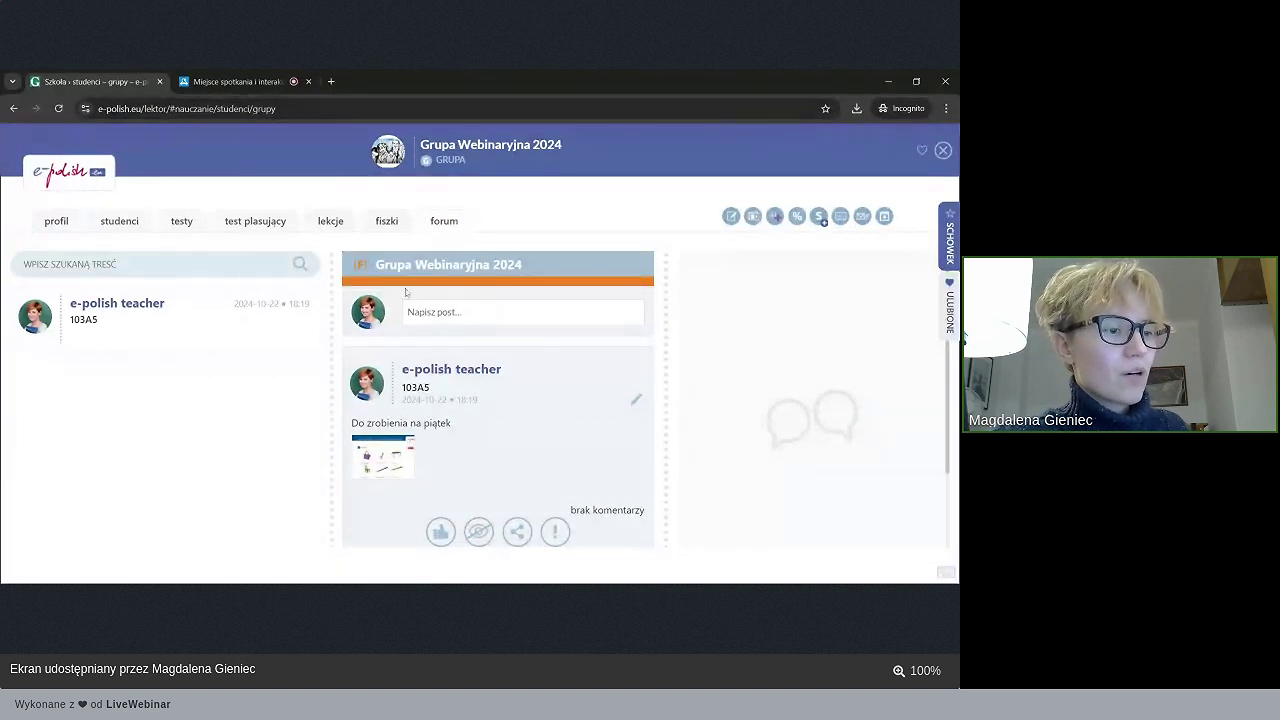
left_click(944, 151)
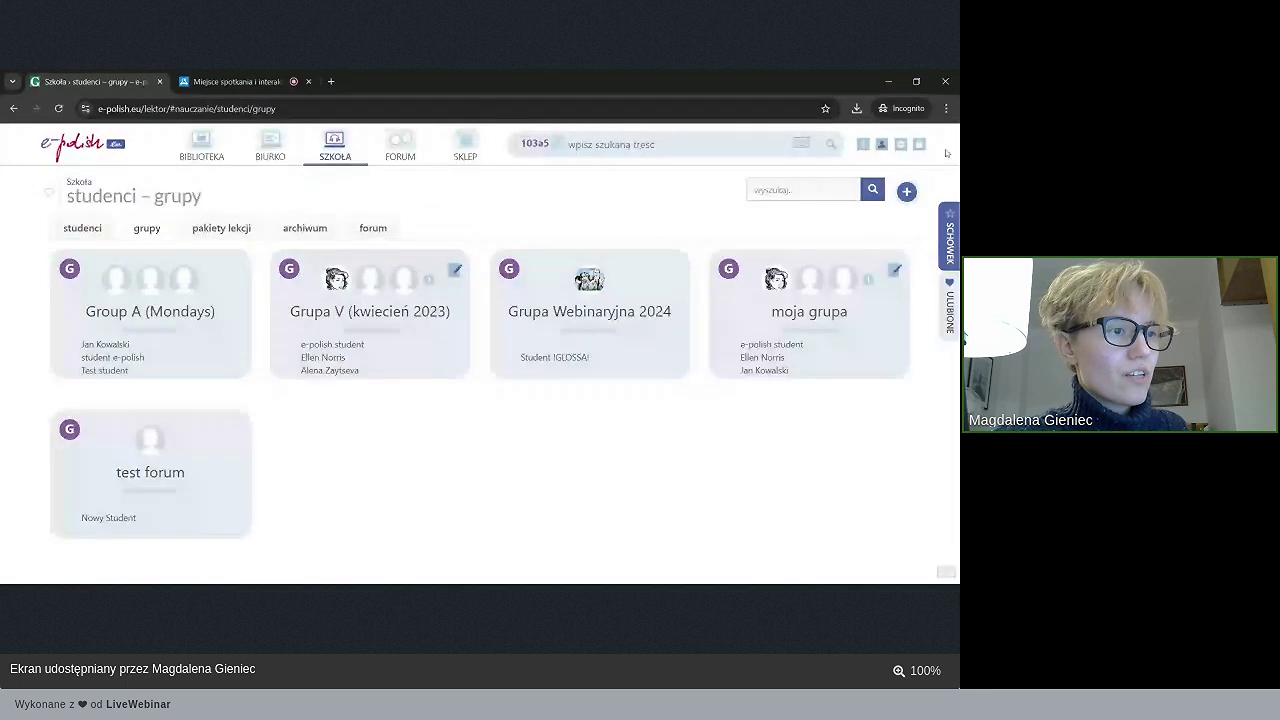
- Open the private groups section (grupy) of the main forum and review its posts
left_click(401, 152)
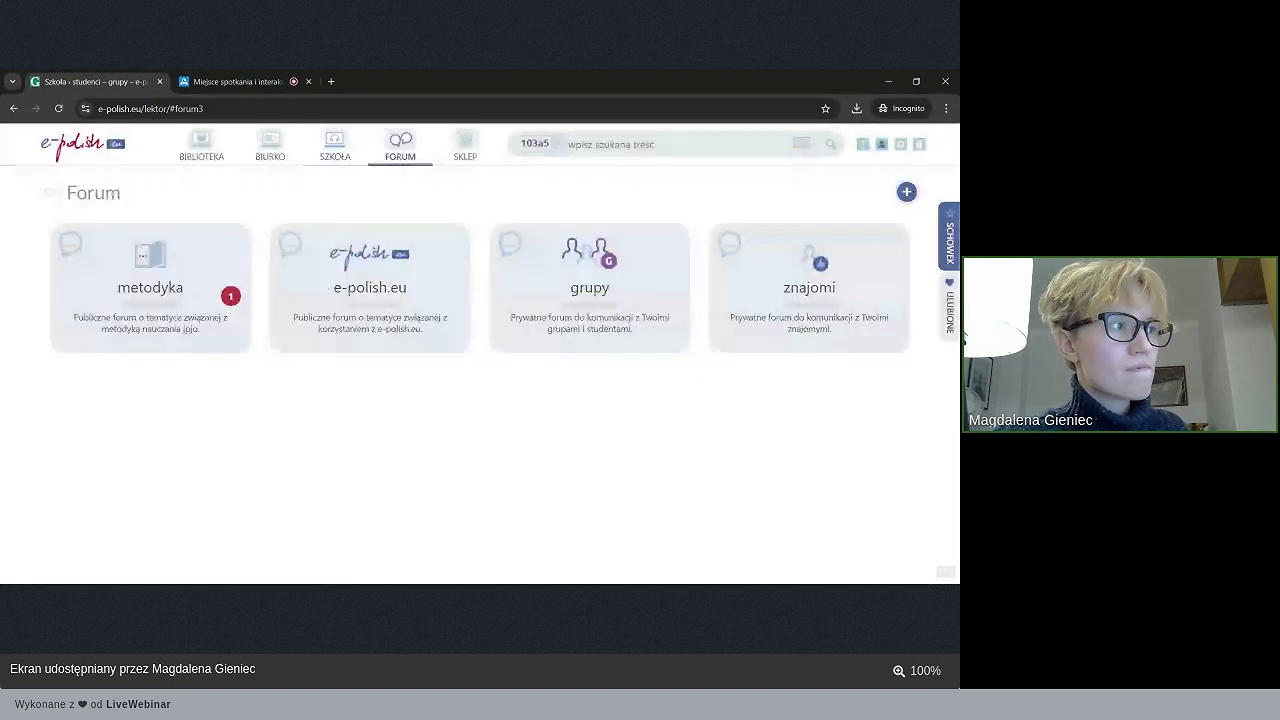
left_click(589, 280)
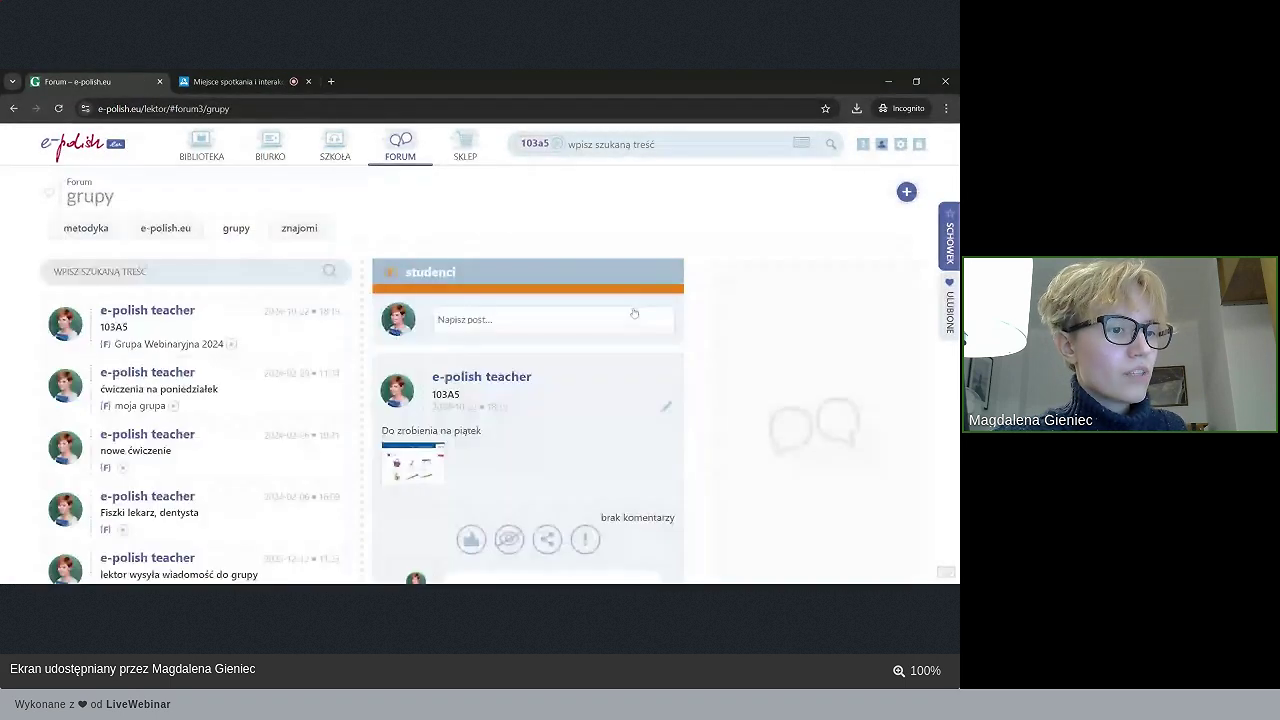
left_click(467, 276)
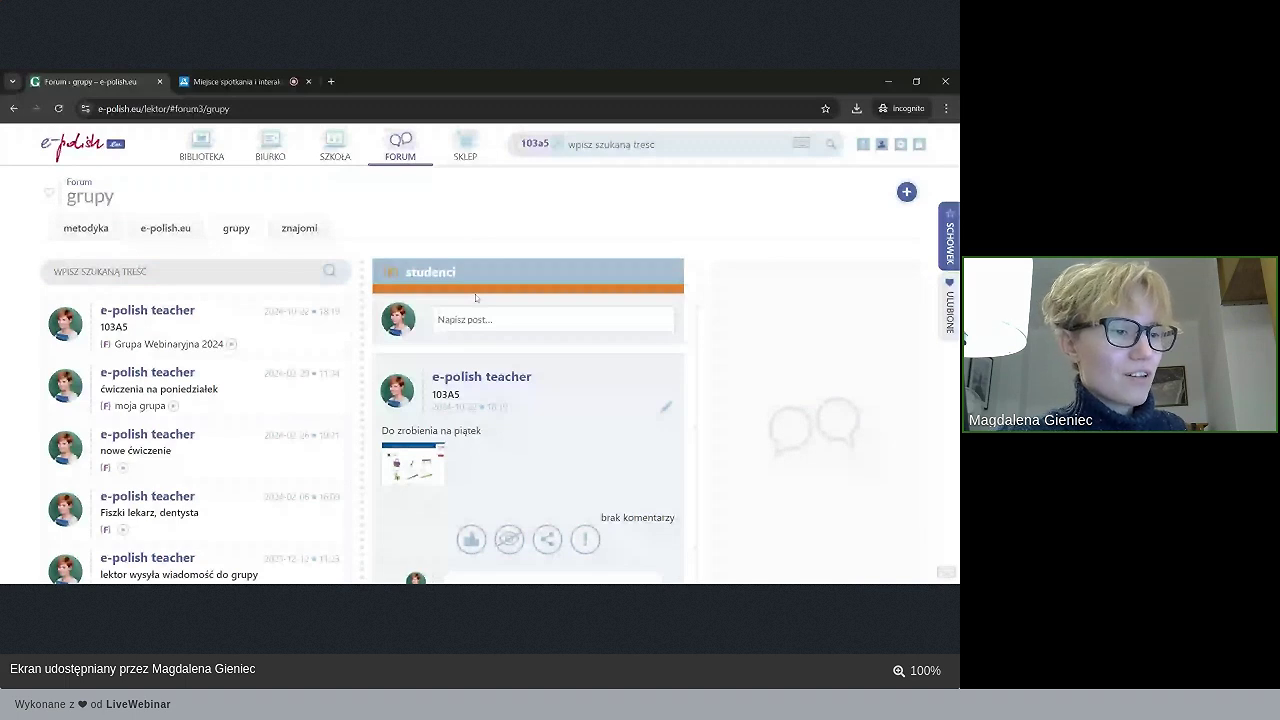
scroll(490, 357, "down", 1)
scroll(500, 375, "down", 3)
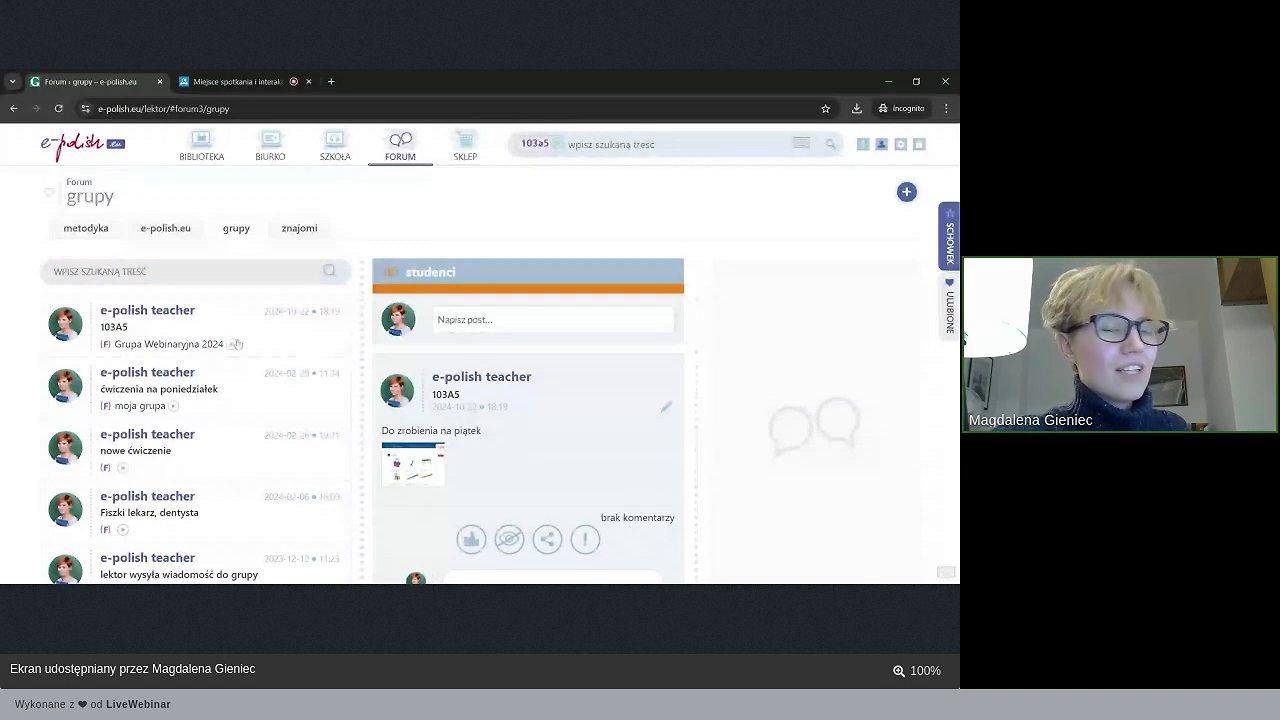
- Begin a new post on the groups forum and attach exercise 103A5 to it
left_click(438, 316)
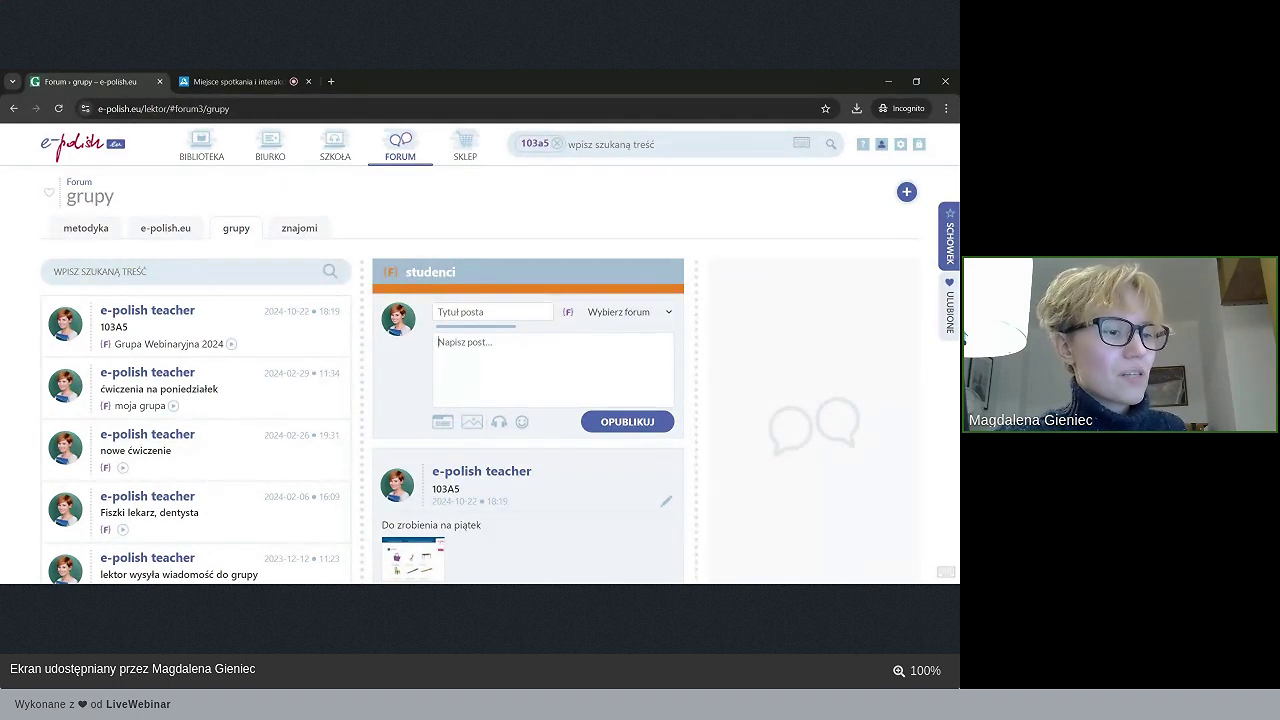
left_click(450, 425)
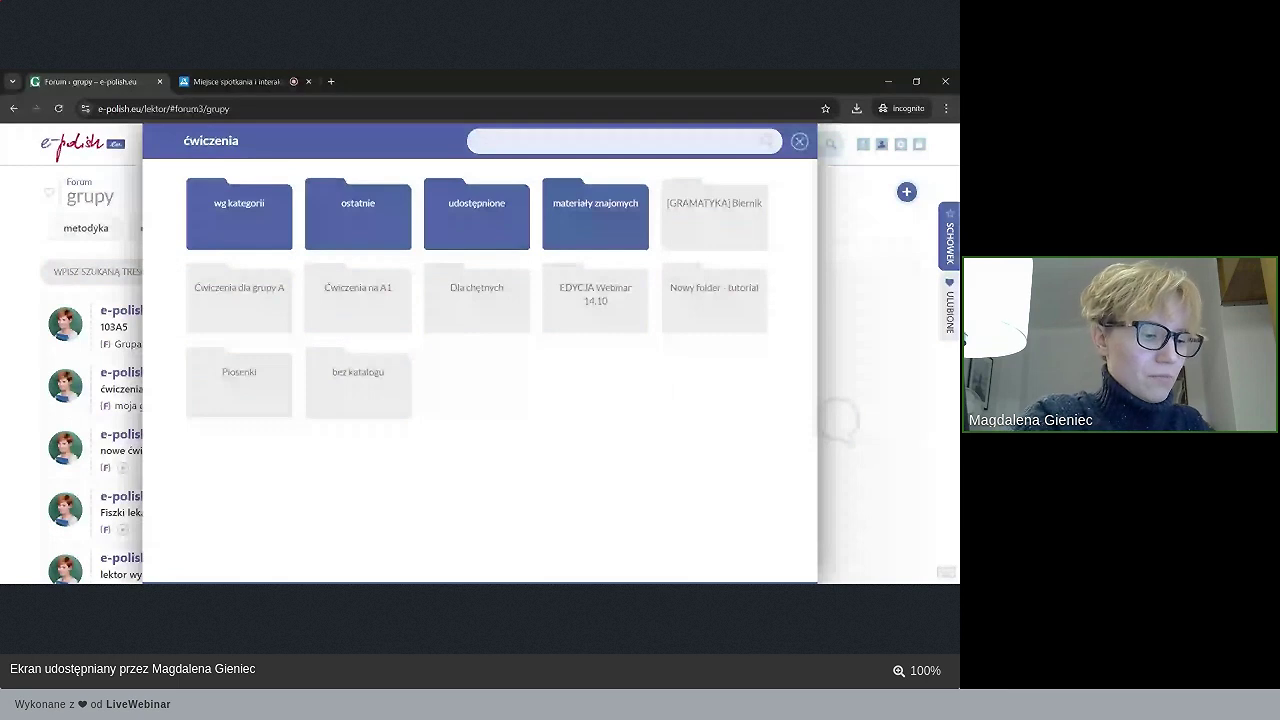
type("103a5")
left_click(275, 220)
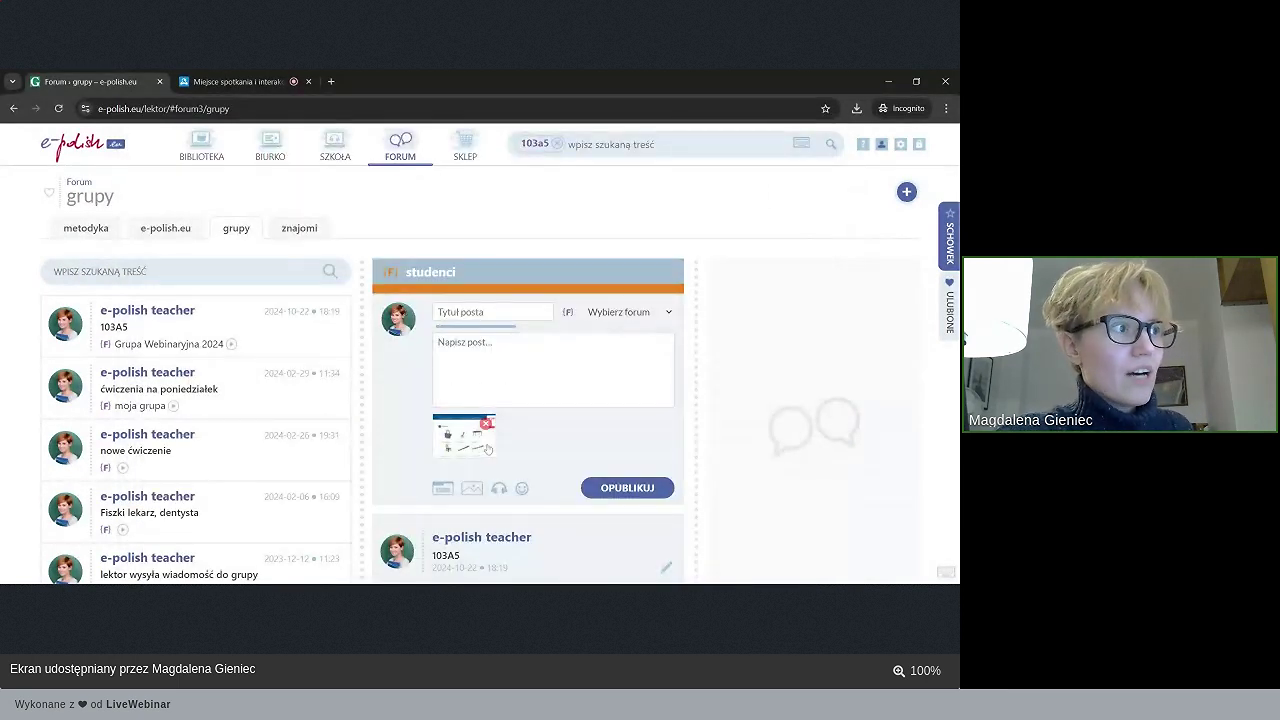
- Attach a second exercise from the exercise library to the post and add a third one from the clipboard (Schowek)
left_click(442, 488)
left_click(486, 309)
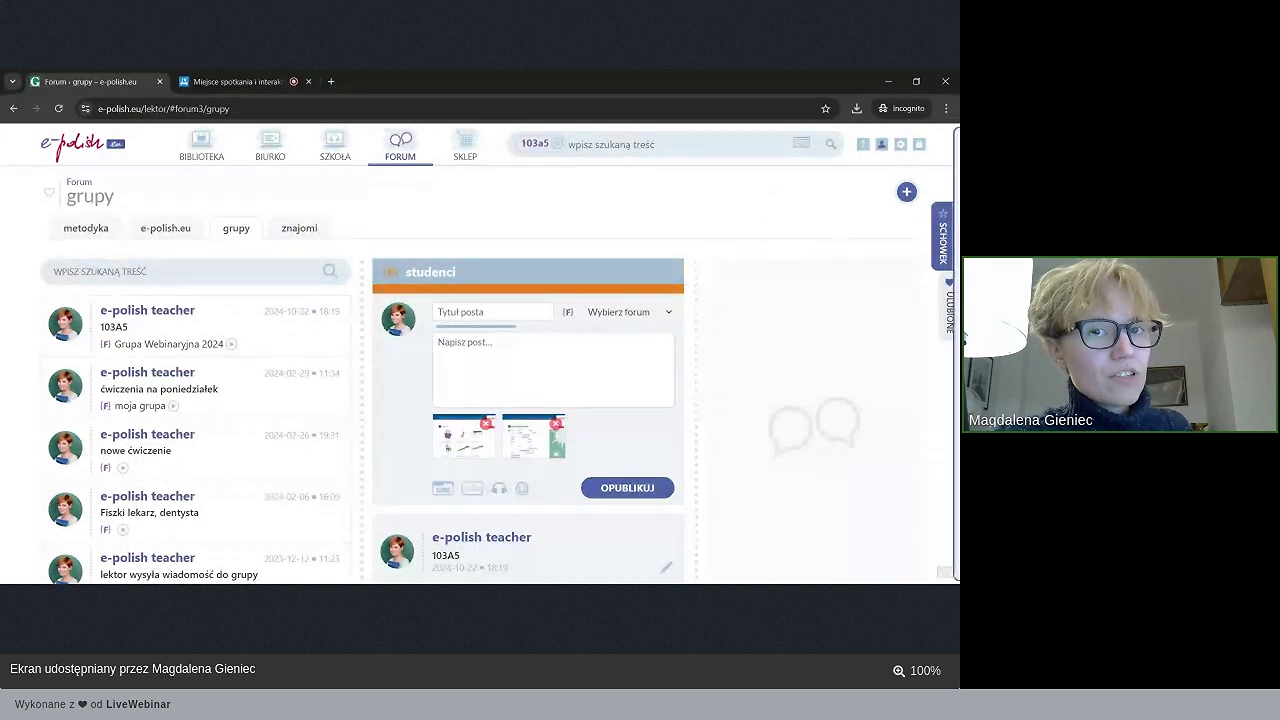
left_click(942, 238)
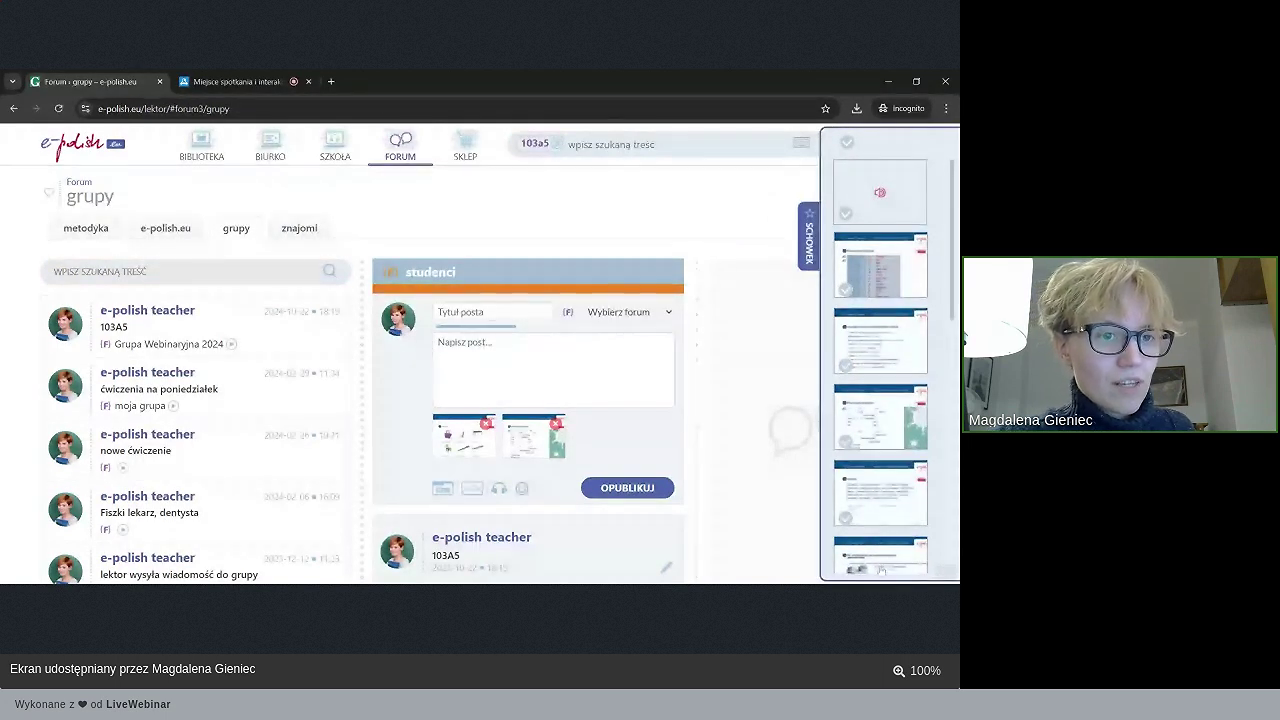
left_click_drag(876, 557, 573, 416)
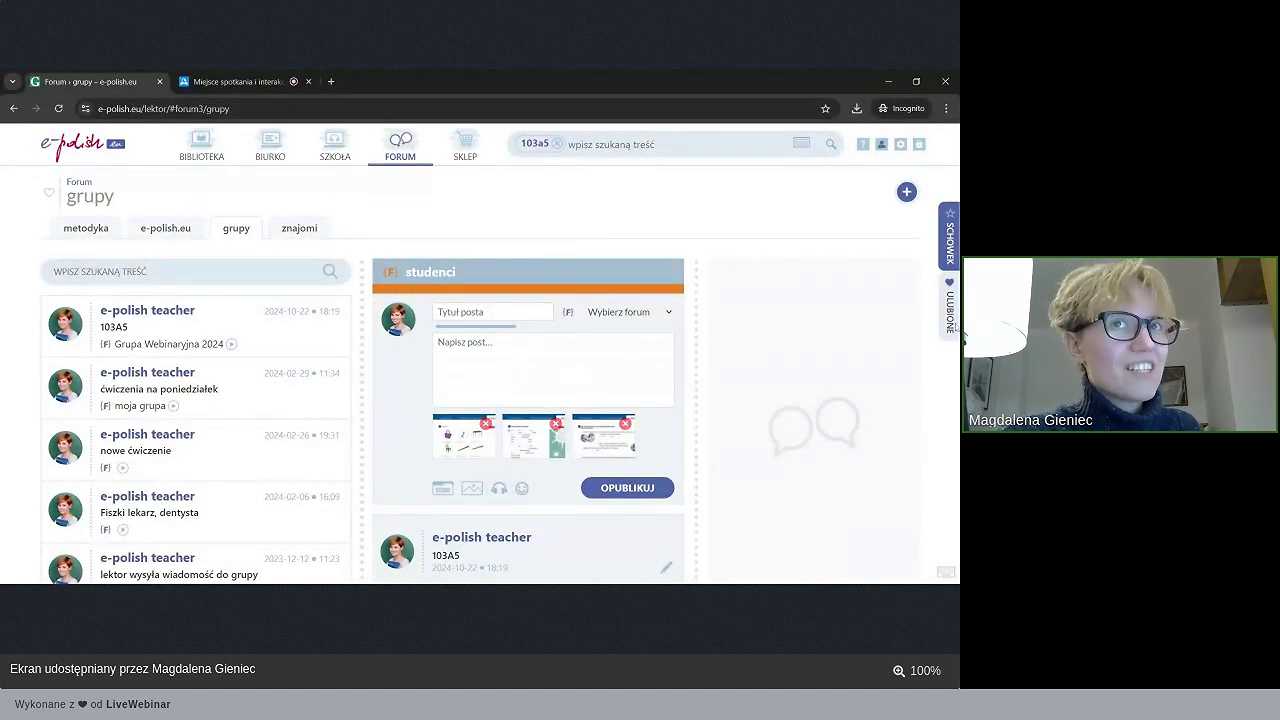
- Address the post to Grupa Webinaryjna 2024, title it "Ćwiczenia wyzłane z forum zbiorczo", enter "Treść posta" as its text and publish it
left_click(949, 305)
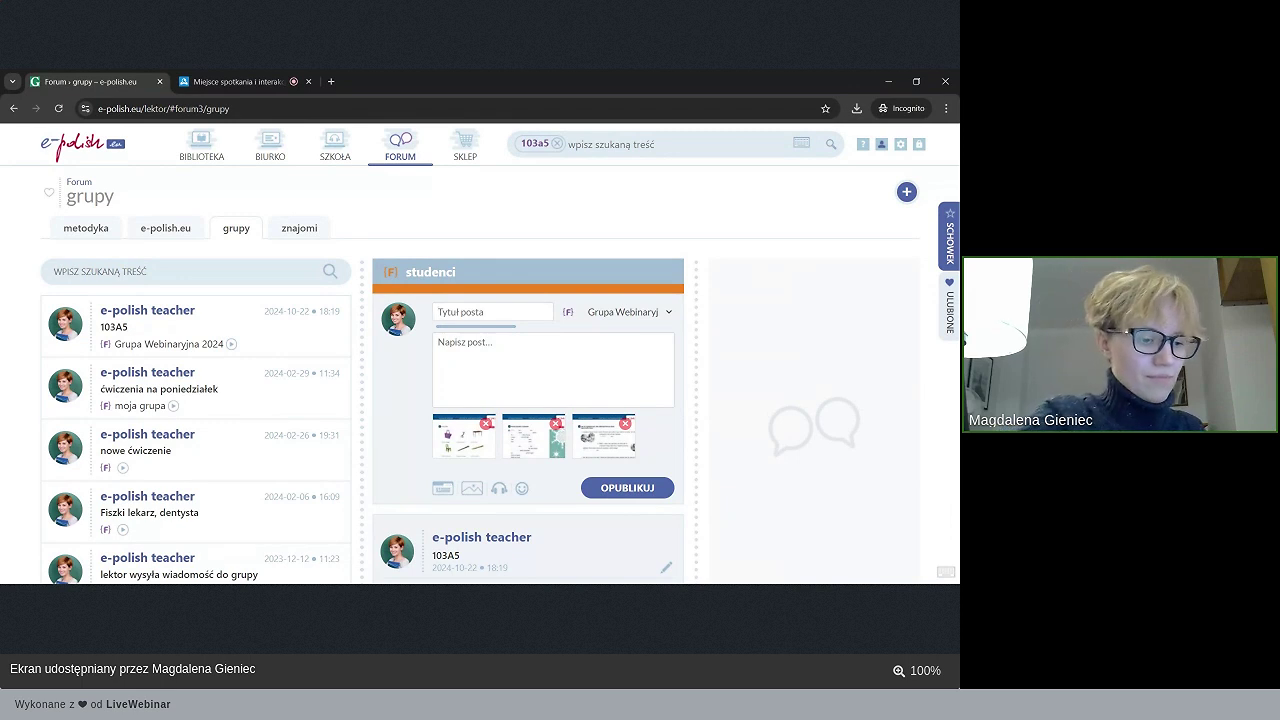
type("Ćwiczenia ")
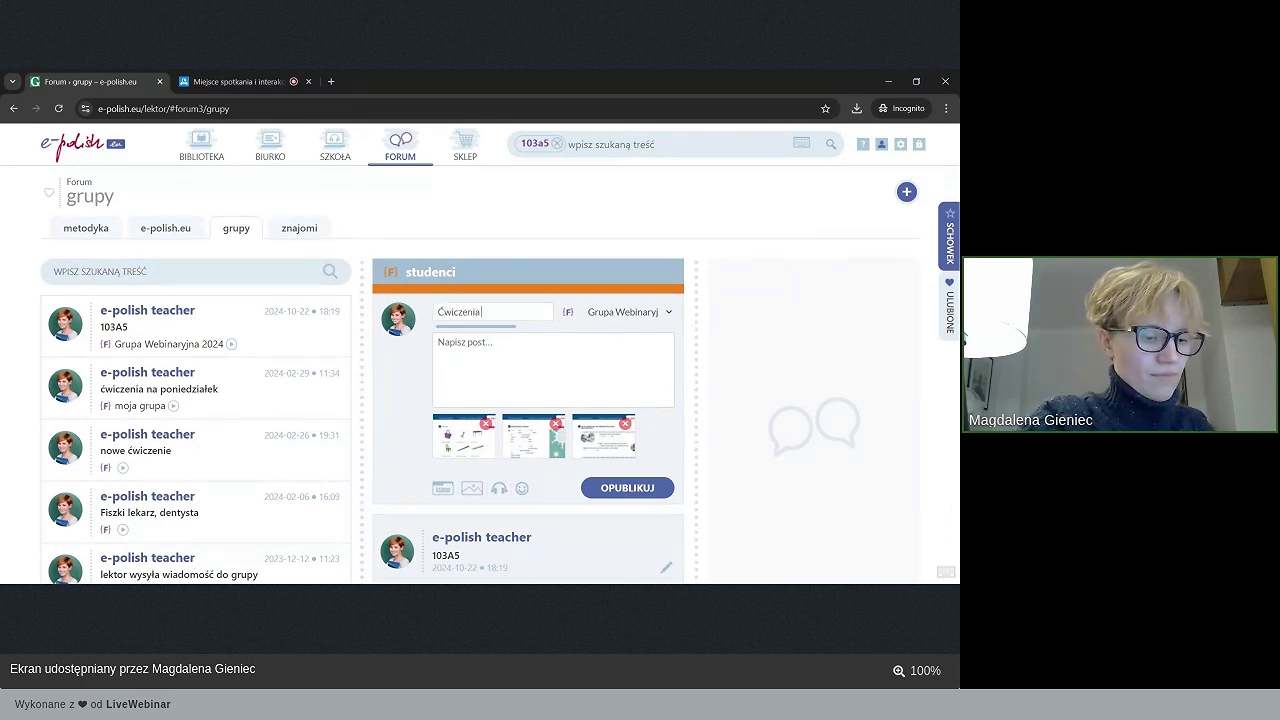
type("wyzłane z forum zbiorczo")
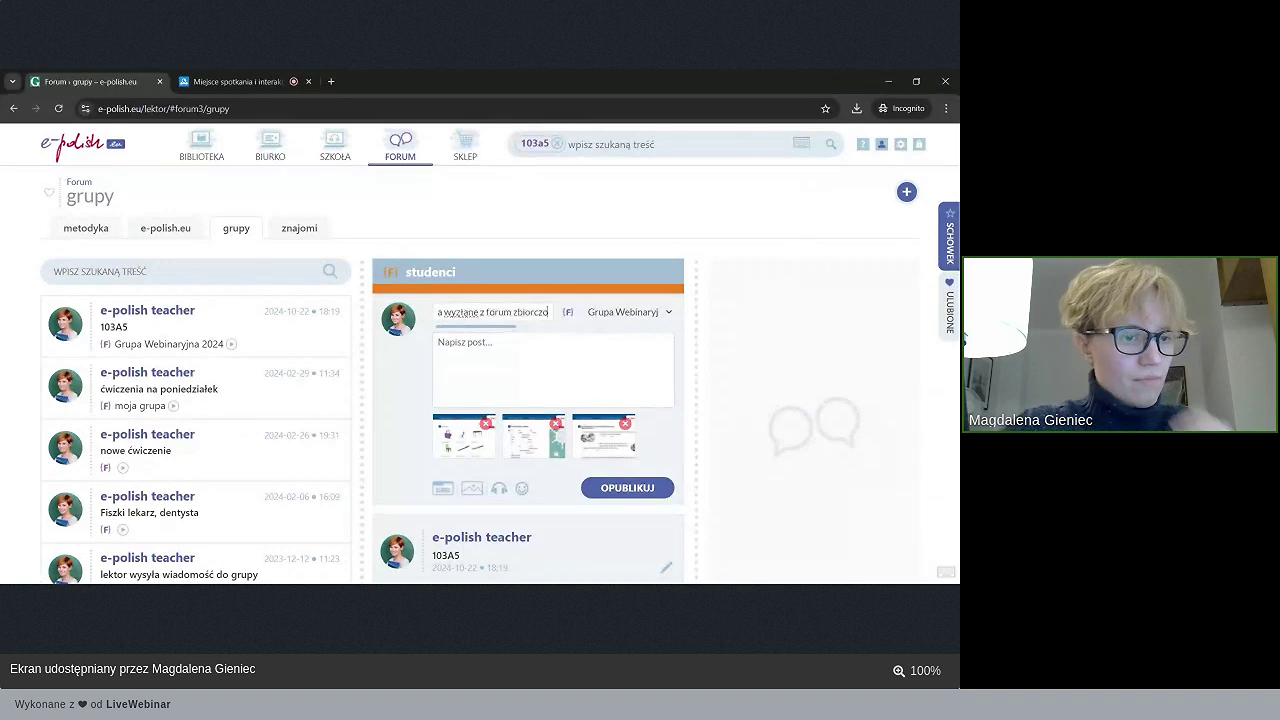
left_click(627, 488)
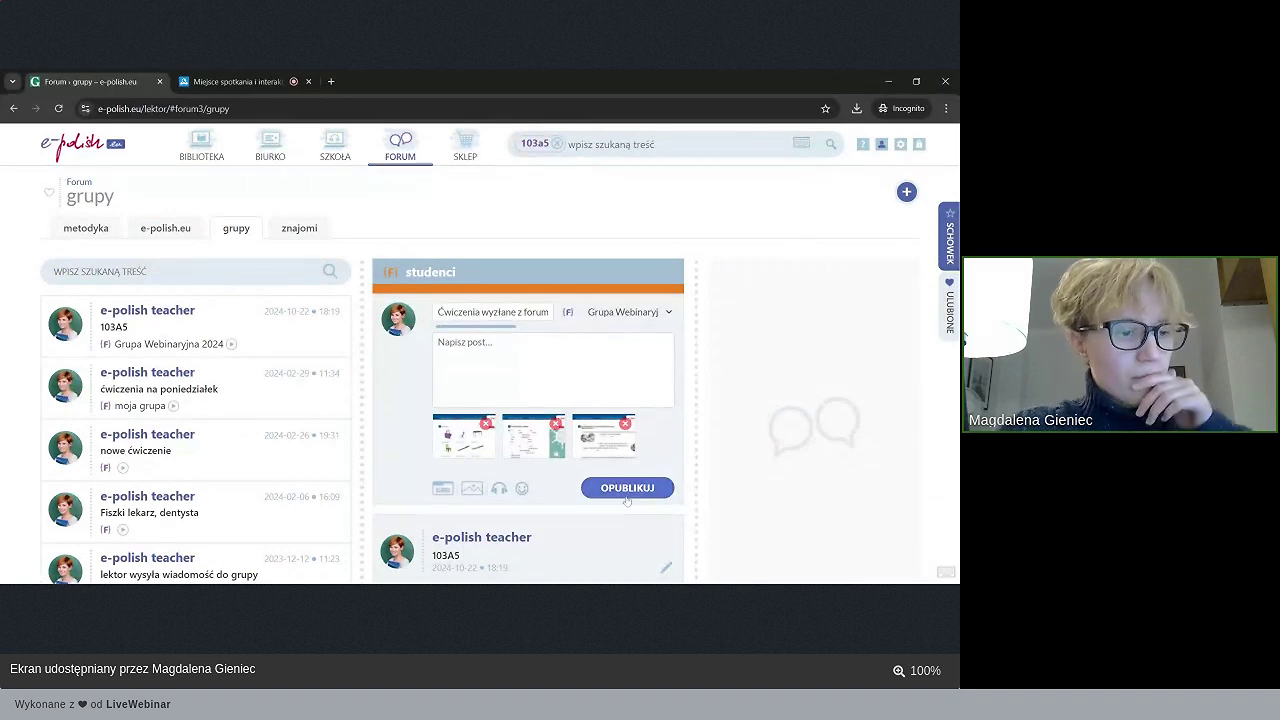
left_click(470, 342)
type("Treść posta")
left_click(617, 487)
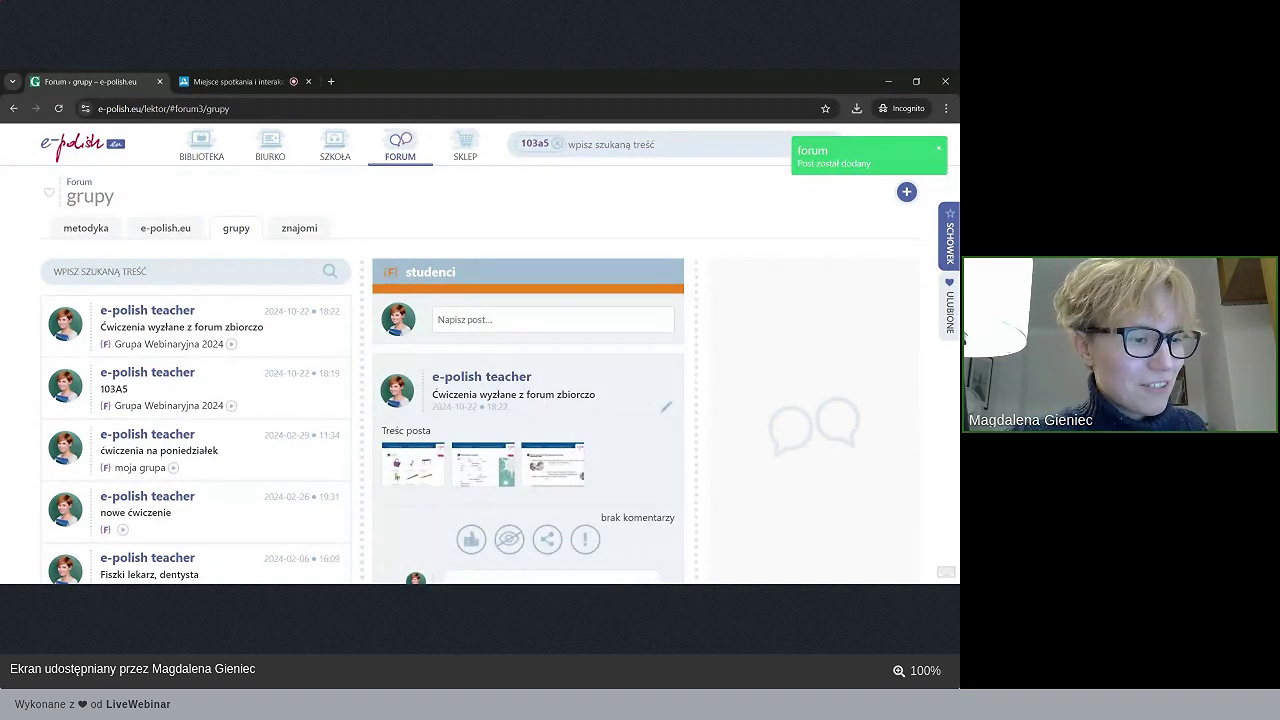
- Correct the new post's title to "Ćwiczenia wysłane z forum zbiorczo" and republish it
left_click(666, 406)
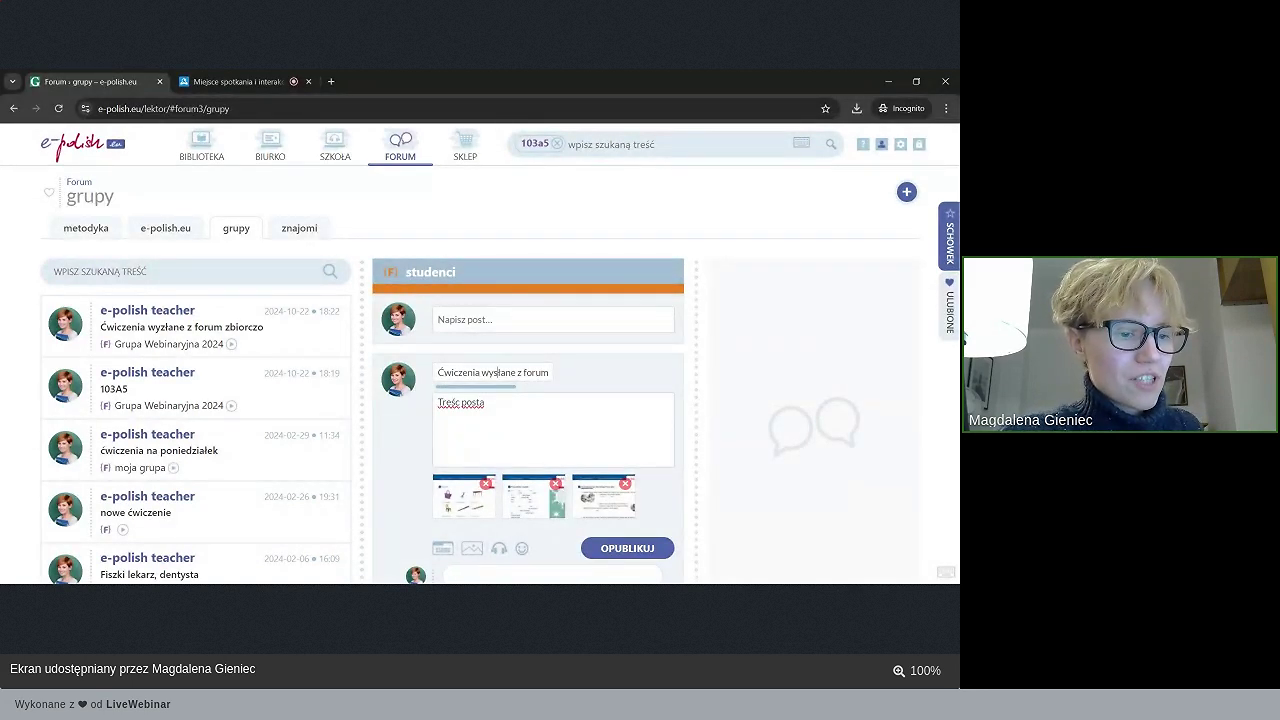
left_click(614, 552)
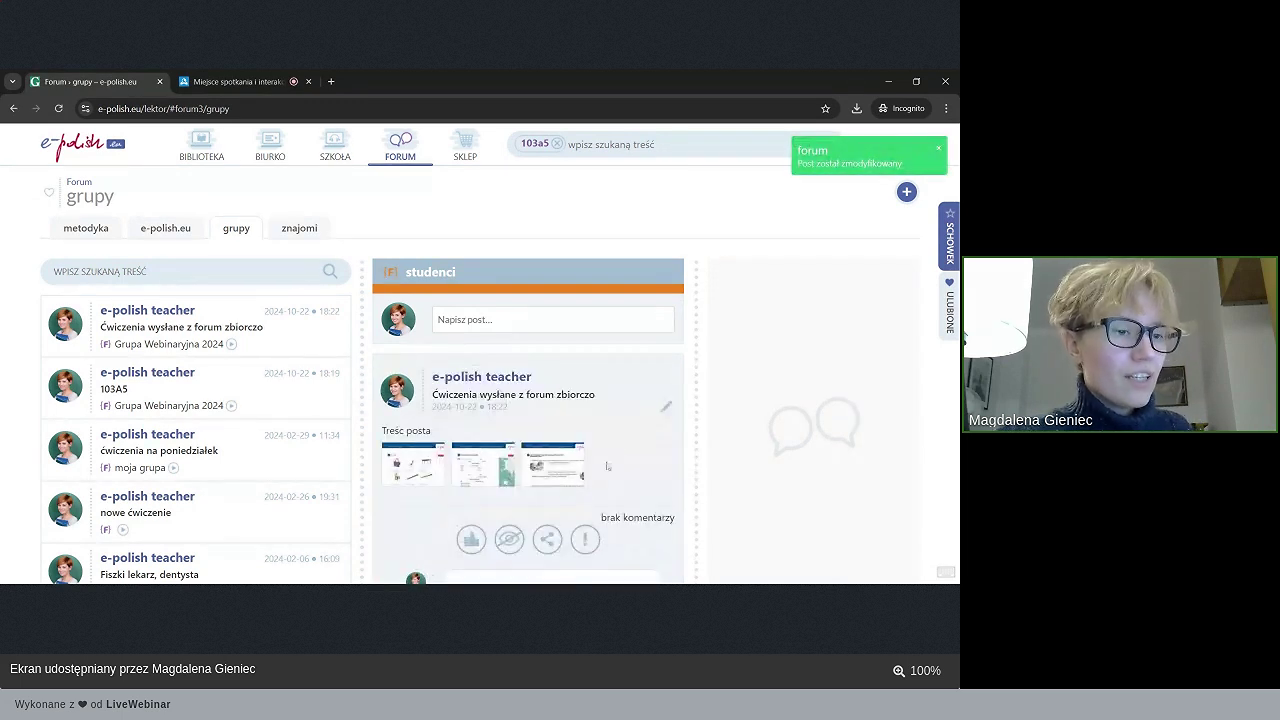
left_click(550, 328)
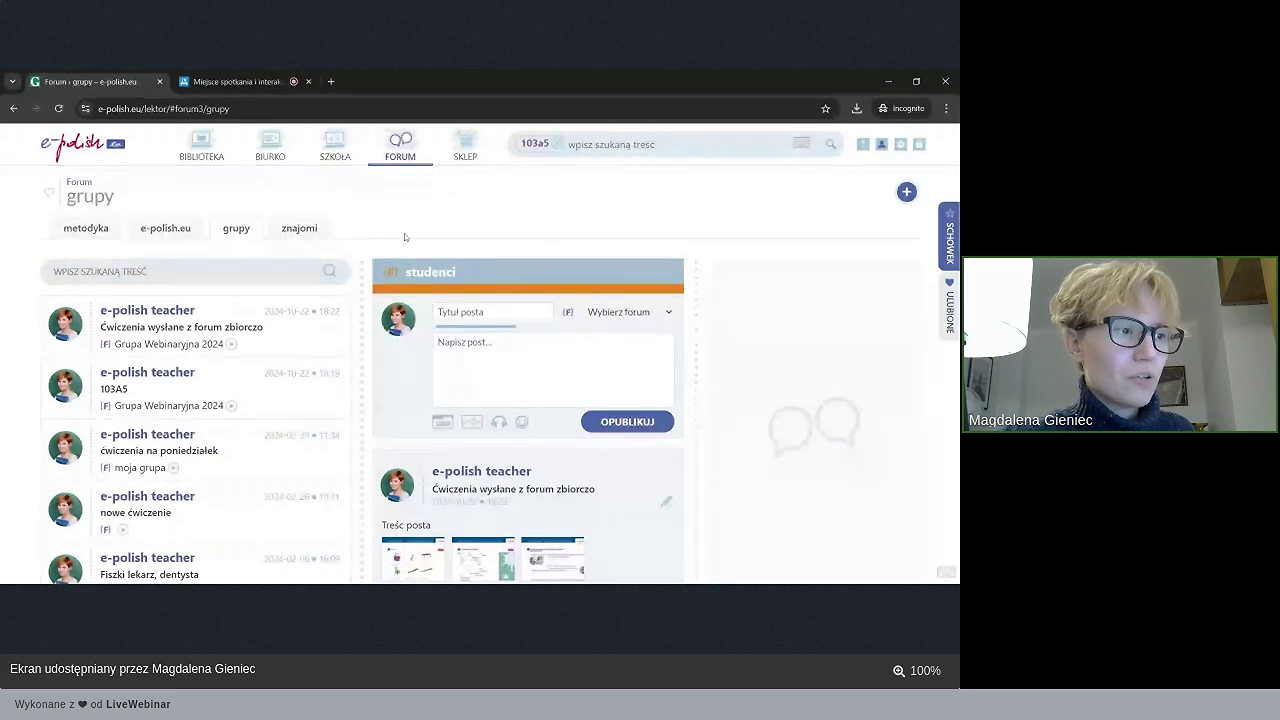
- Open Grupa Webinaryjna 2024 from the school's student groups and review the exercise posts on its forum
left_click(333, 147)
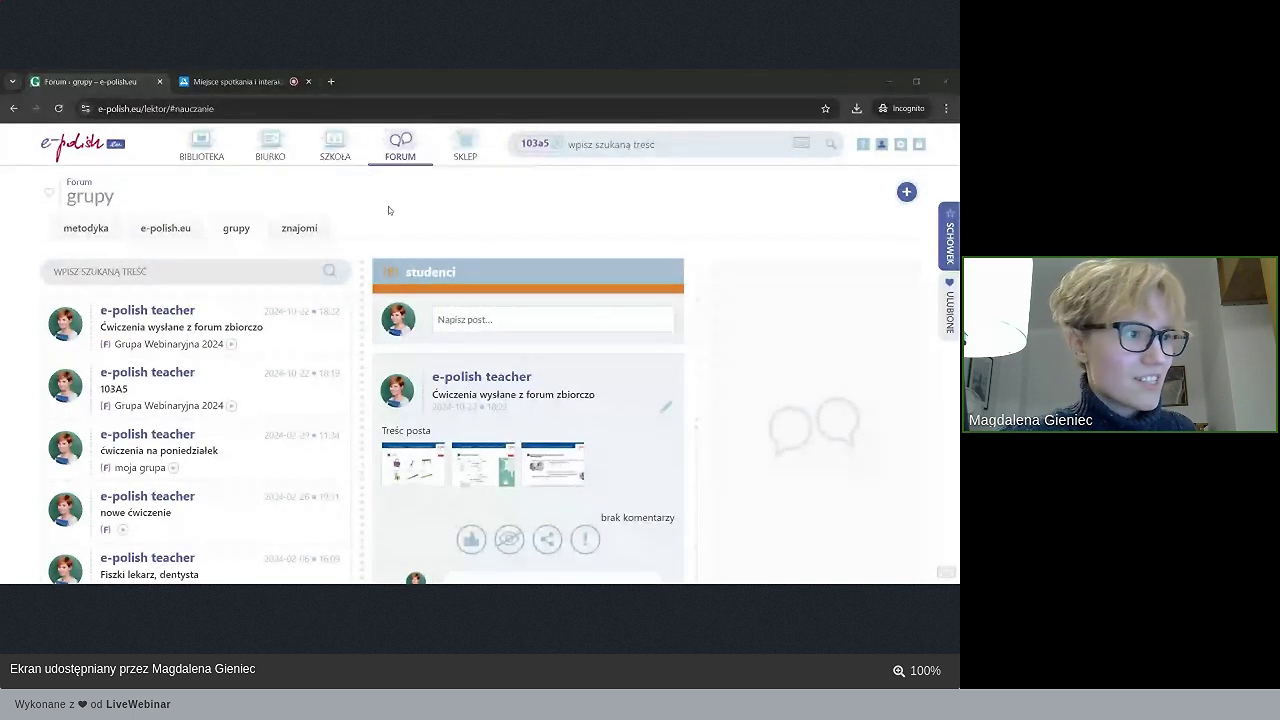
key("ctrl+l")
key("Return")
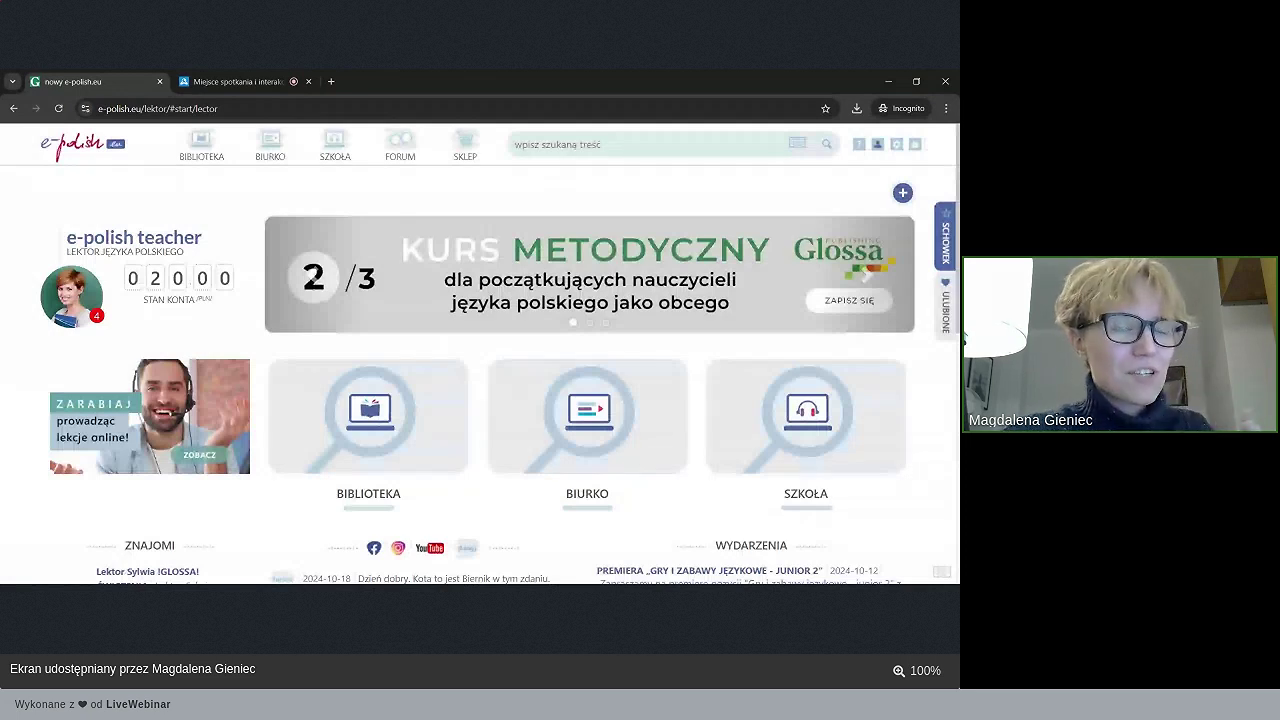
left_click(336, 150)
left_click(637, 286)
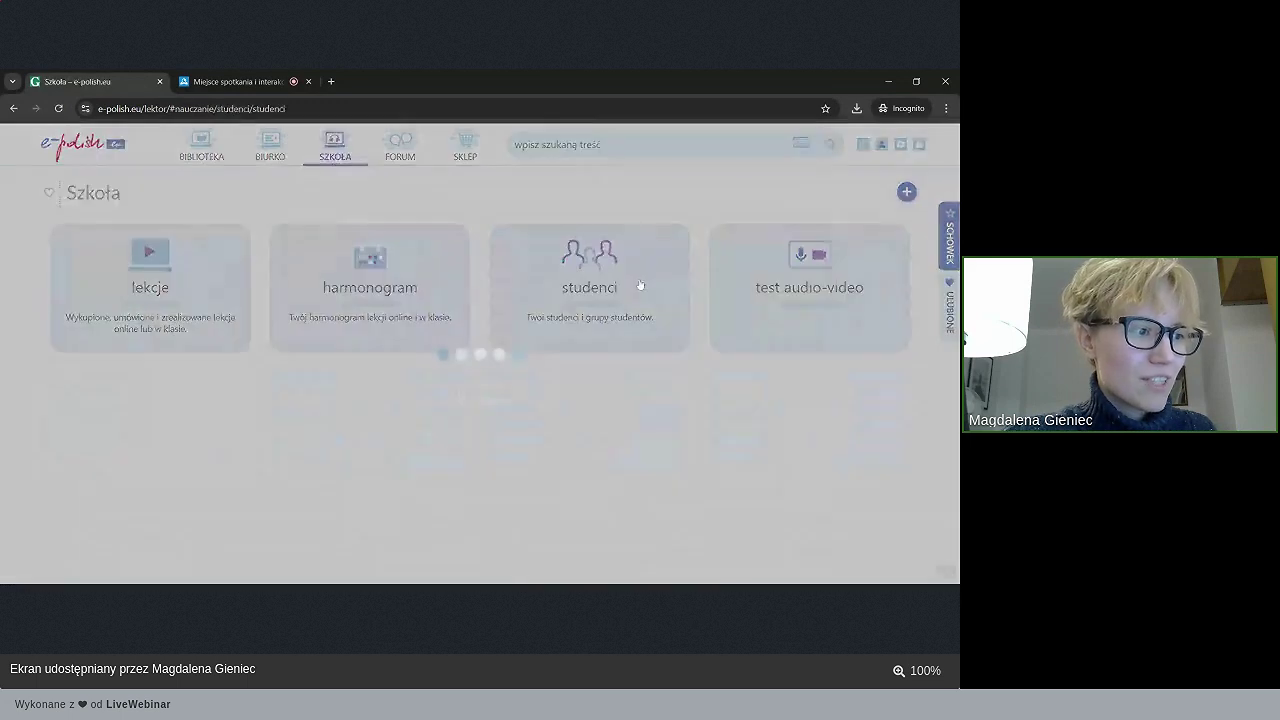
left_click(161, 237)
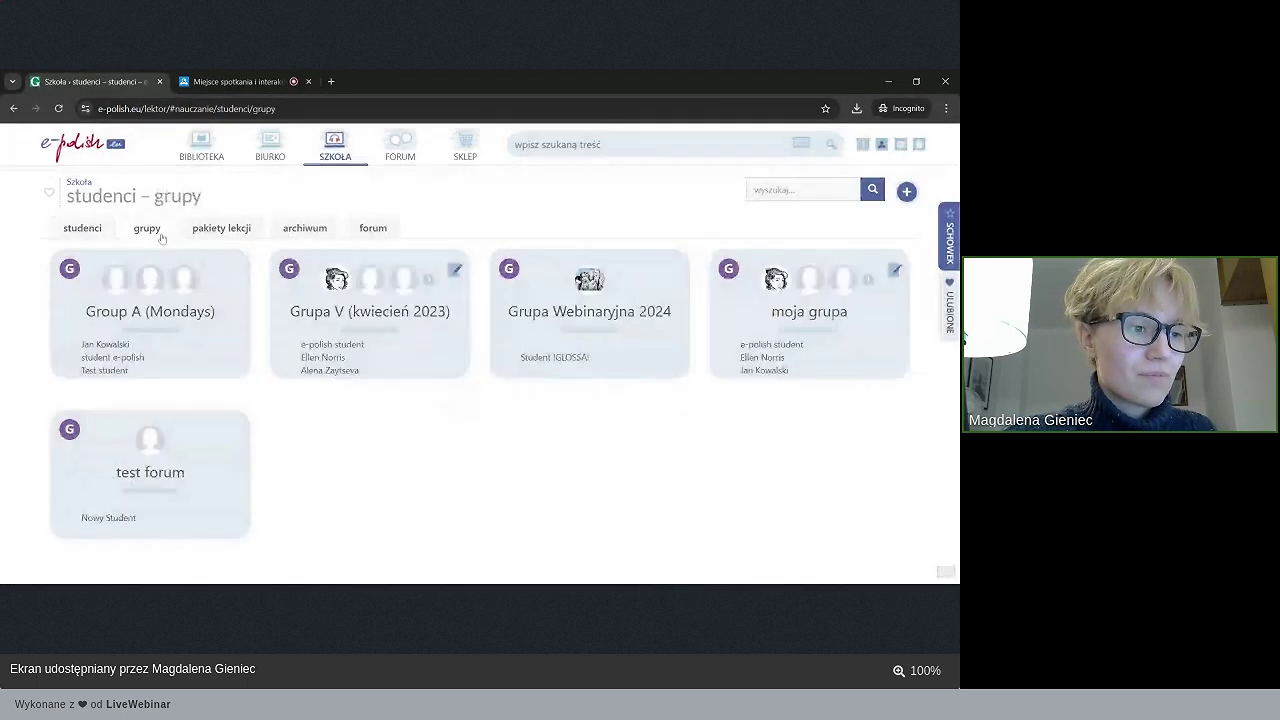
left_click(620, 293)
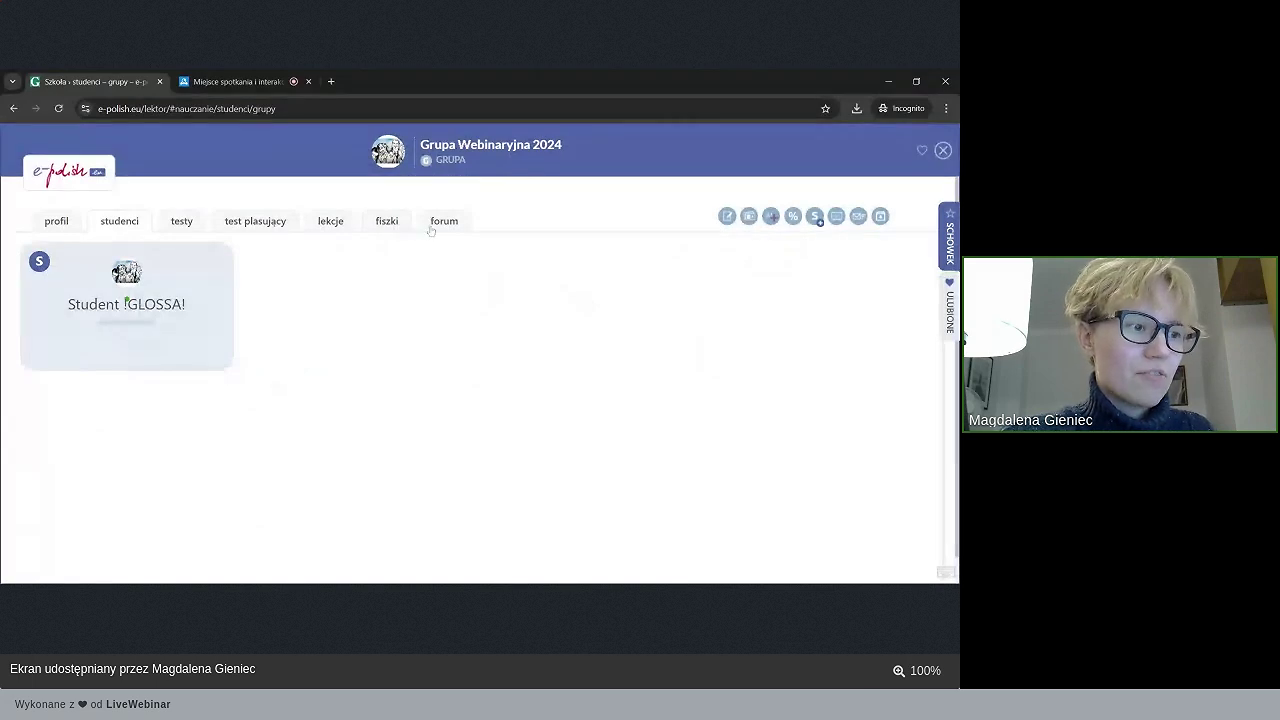
left_click(431, 229)
scroll(540, 388, "down", 3)
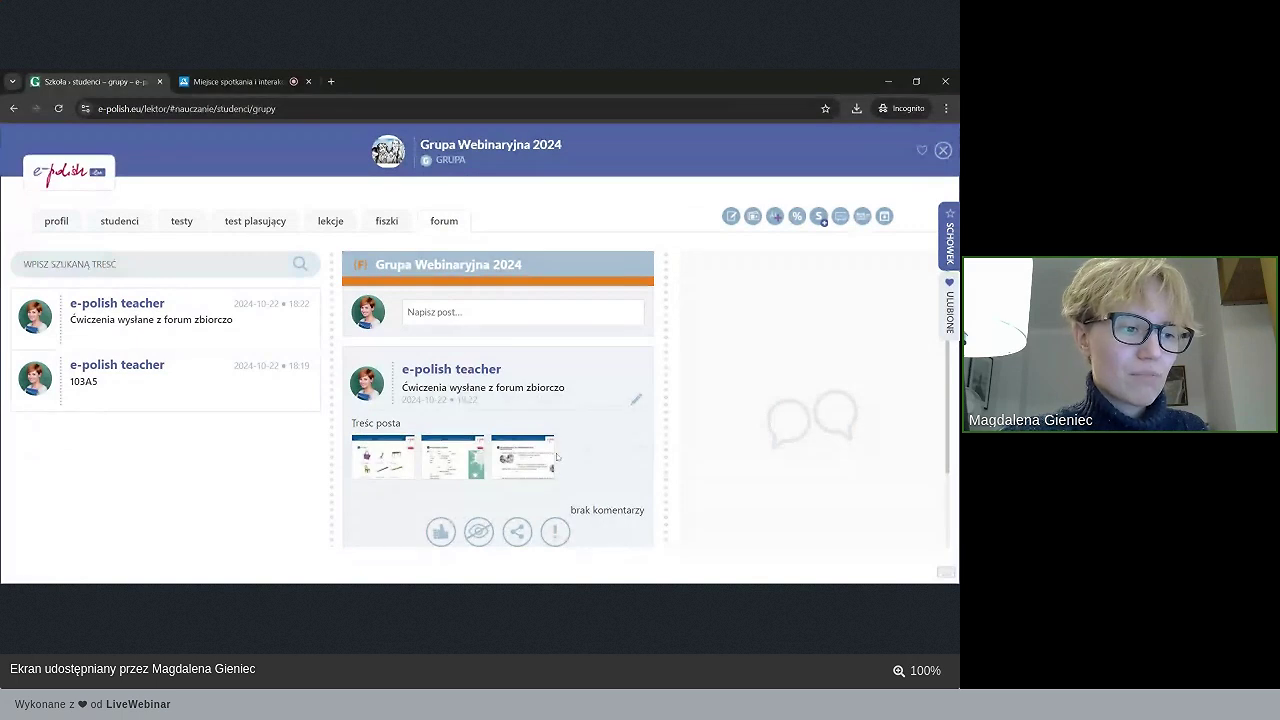
scroll(455, 425, "down", 3)
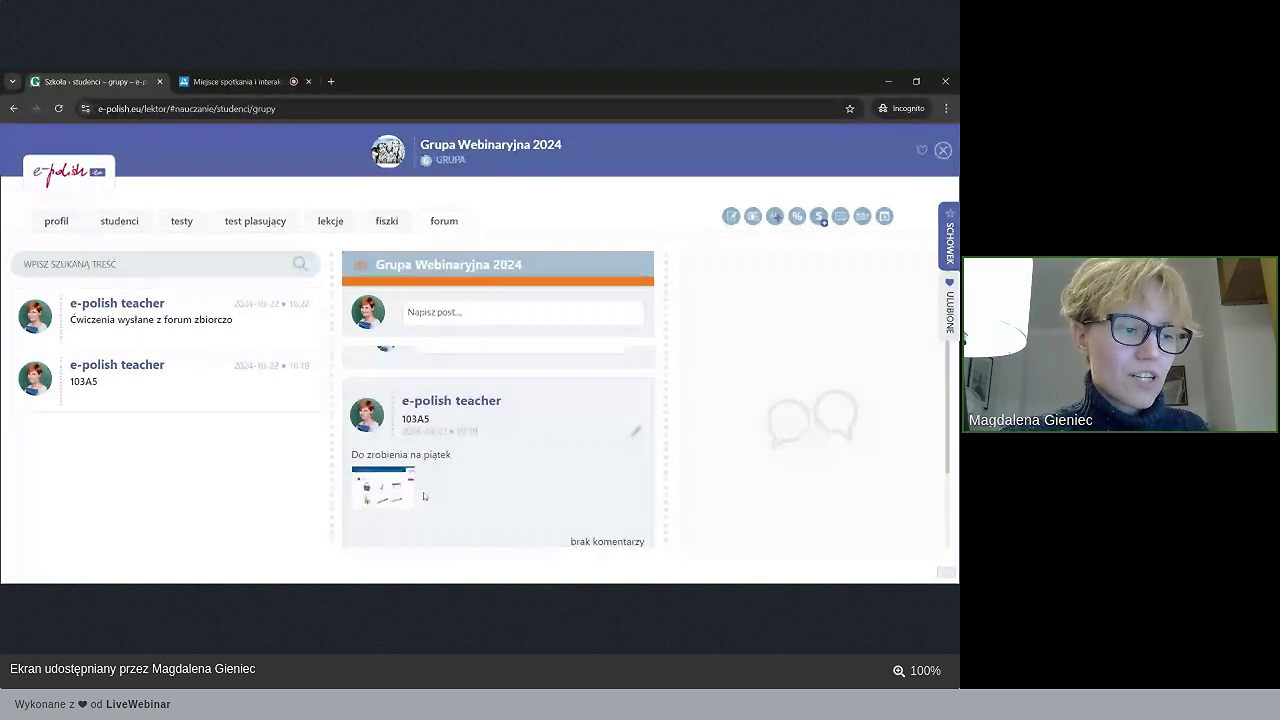
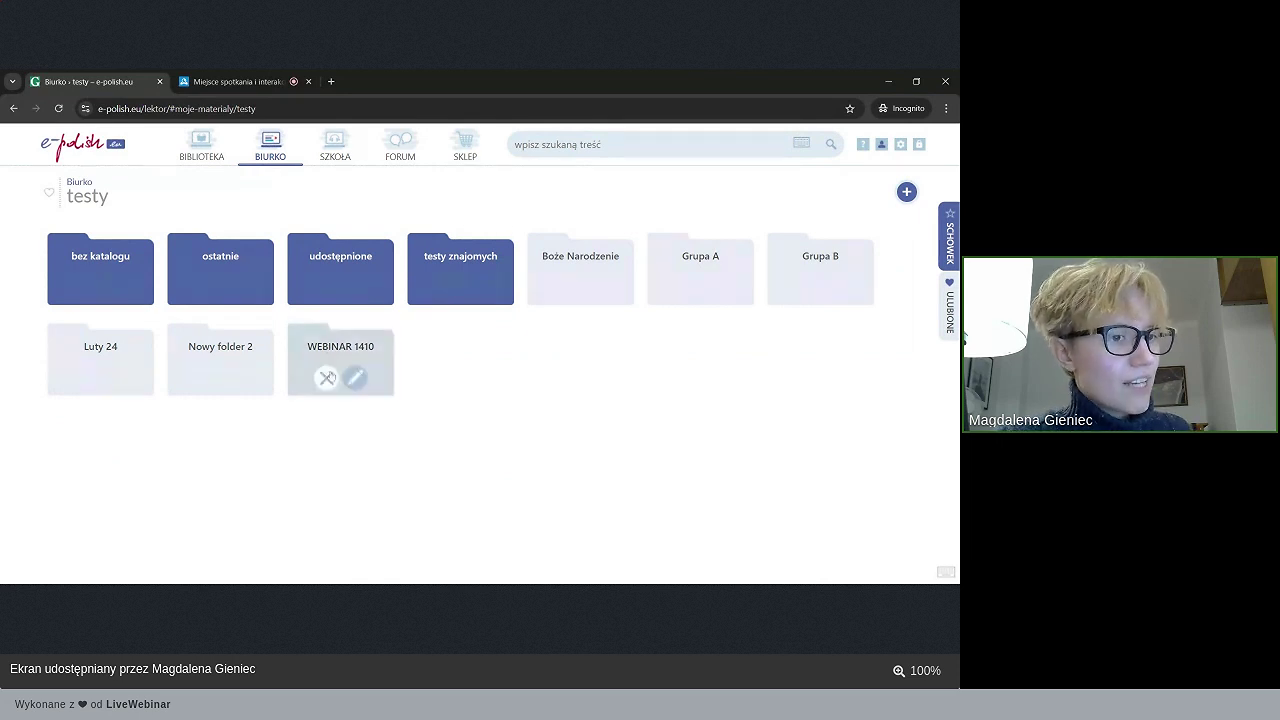
- Open TEST | WEBINARIUM 2024 from the WEBINAR 1410 folder and look through its exercises in the preview
left_click(340, 350)
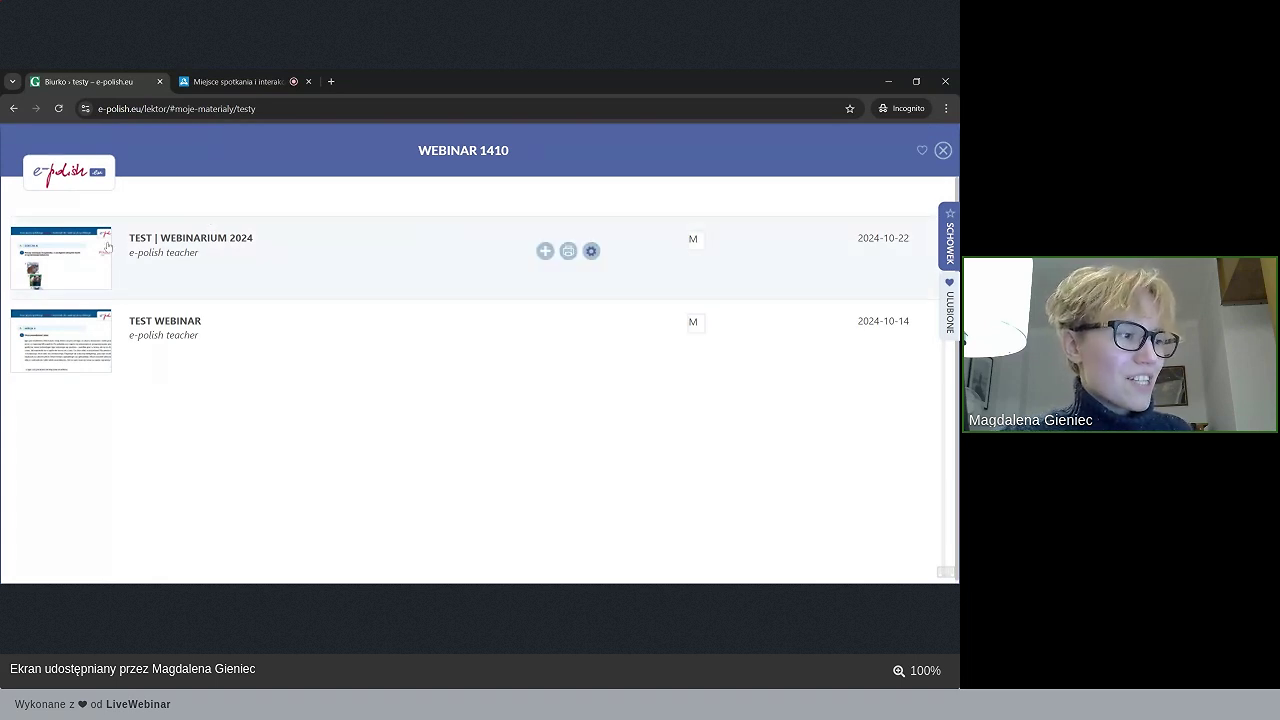
left_click(85, 260)
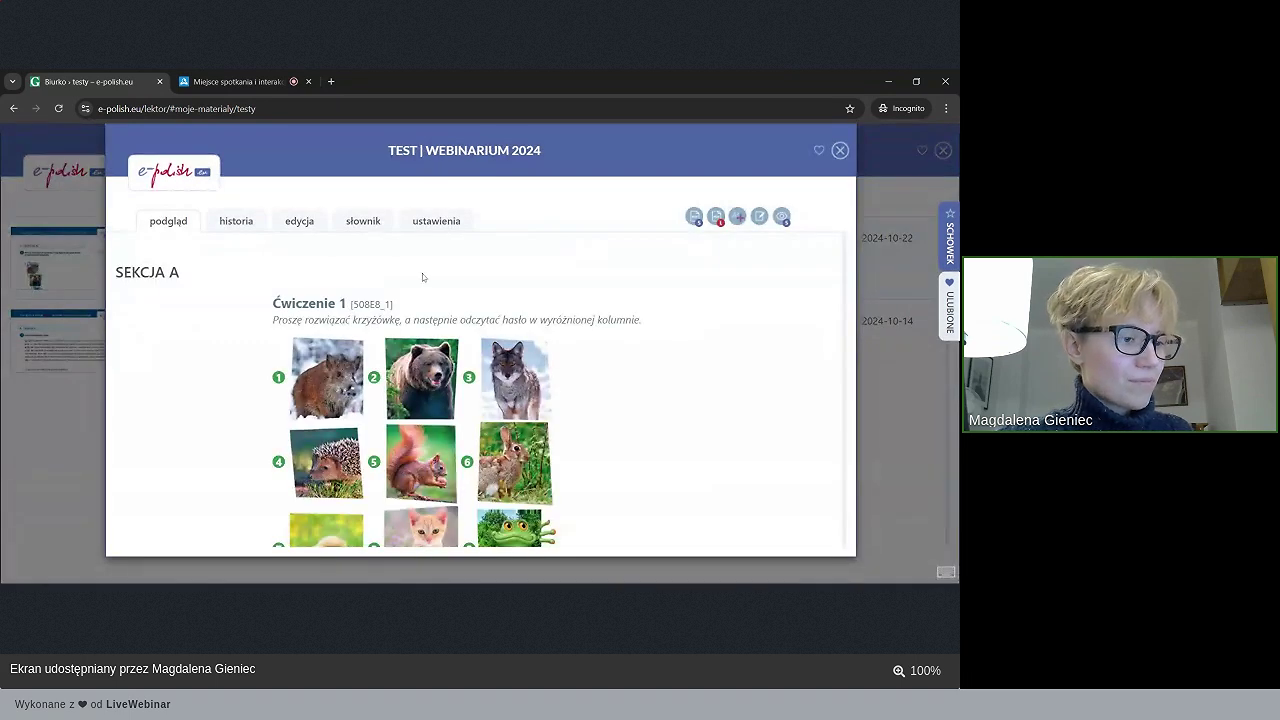
scroll(422, 273, "down", 3)
scroll(423, 277, "down", 15)
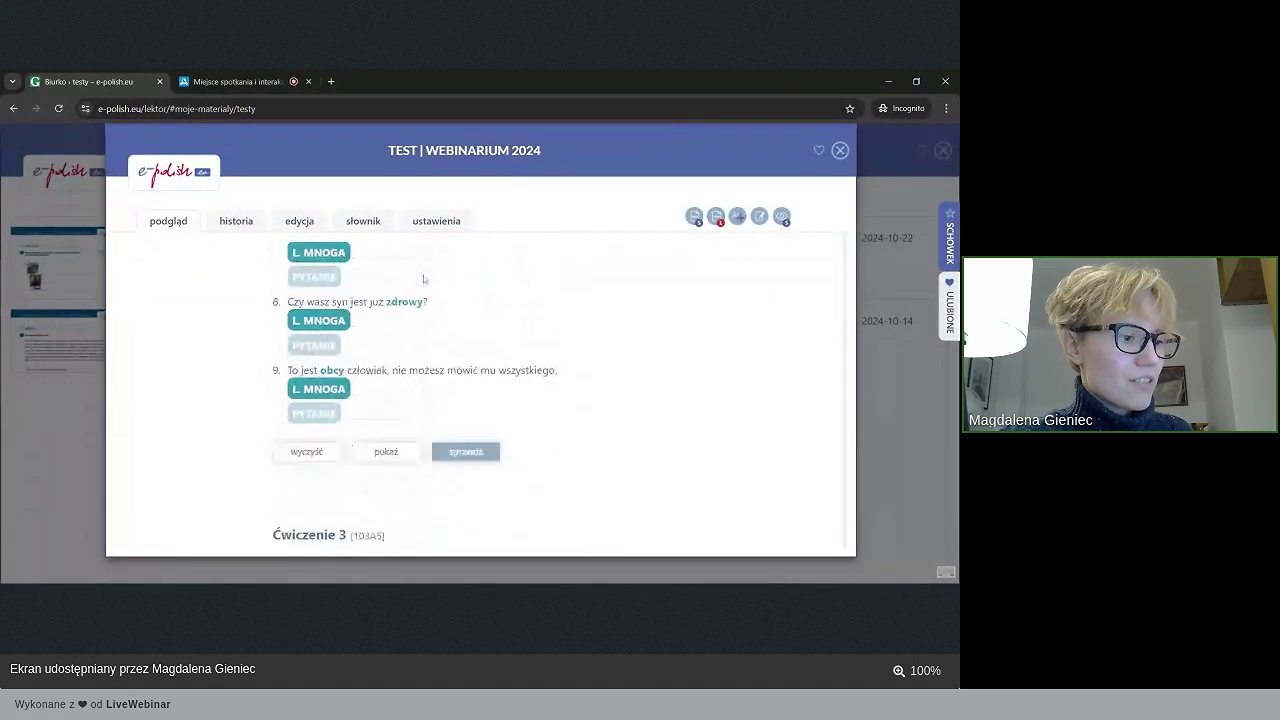
scroll(480, 360, "down", 2)
scroll(530, 435, "up", 1)
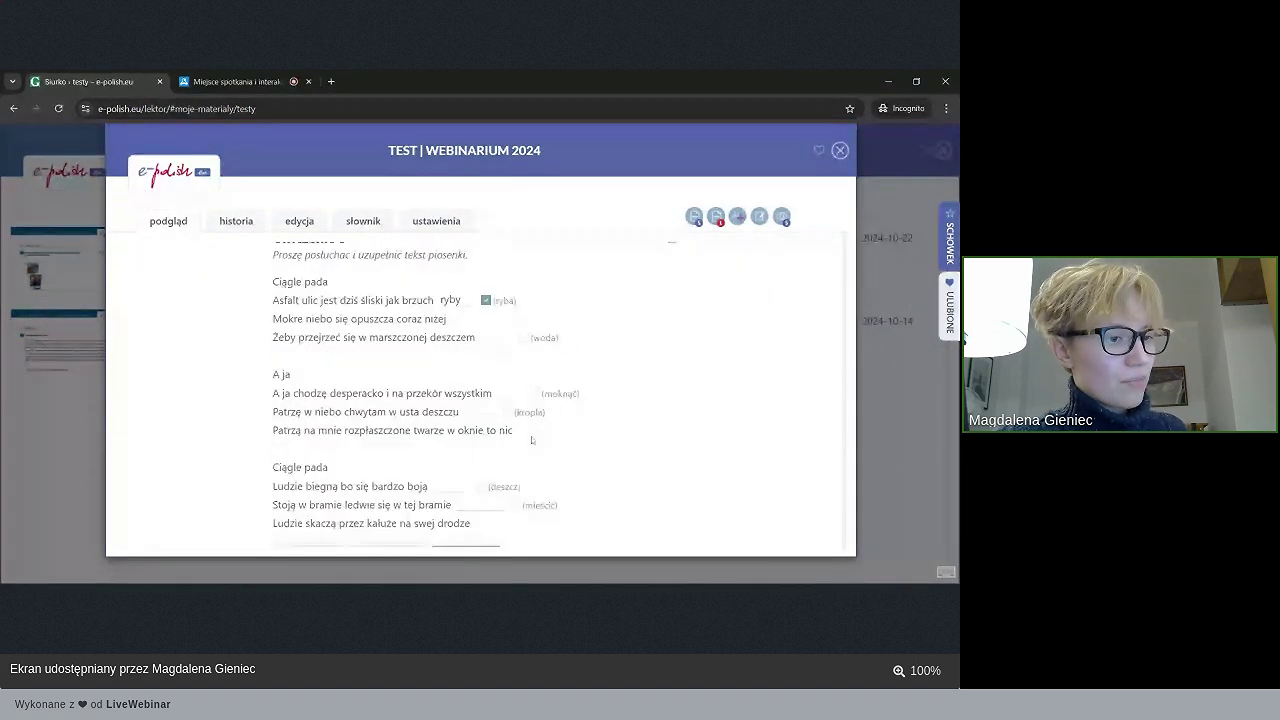
scroll(531, 440, "up", 12)
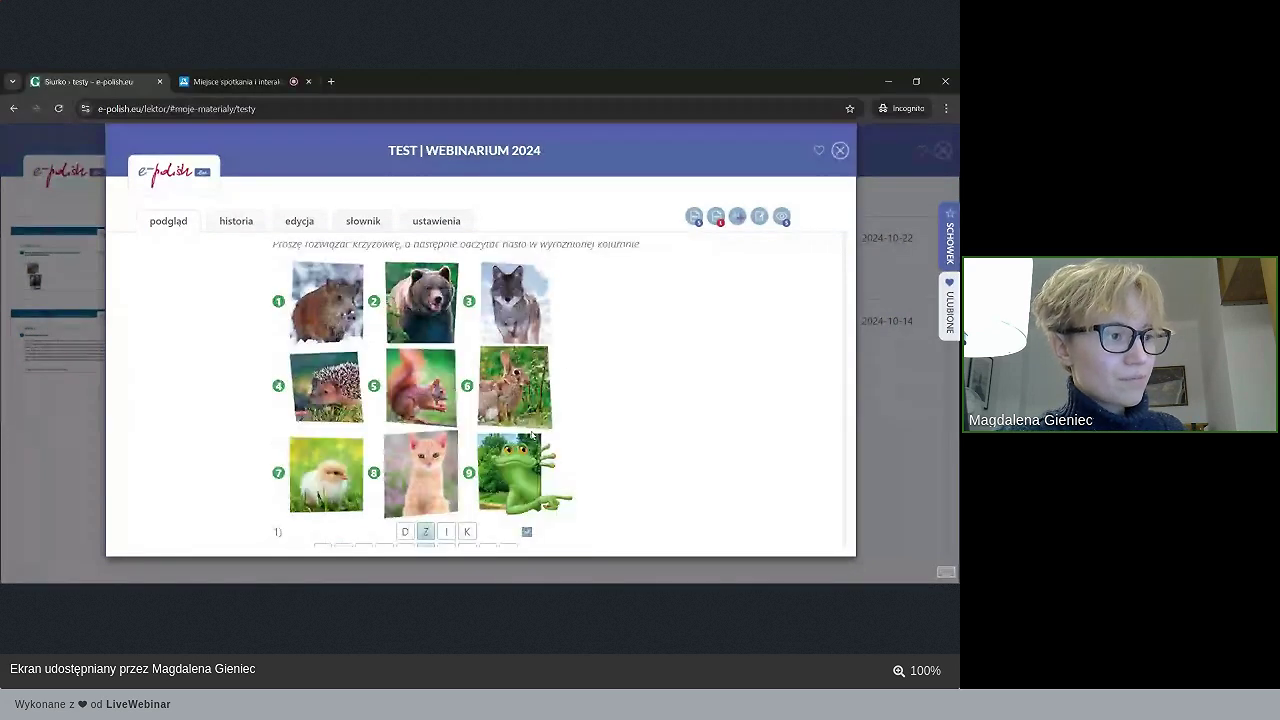
scroll(532, 436, "up", 2)
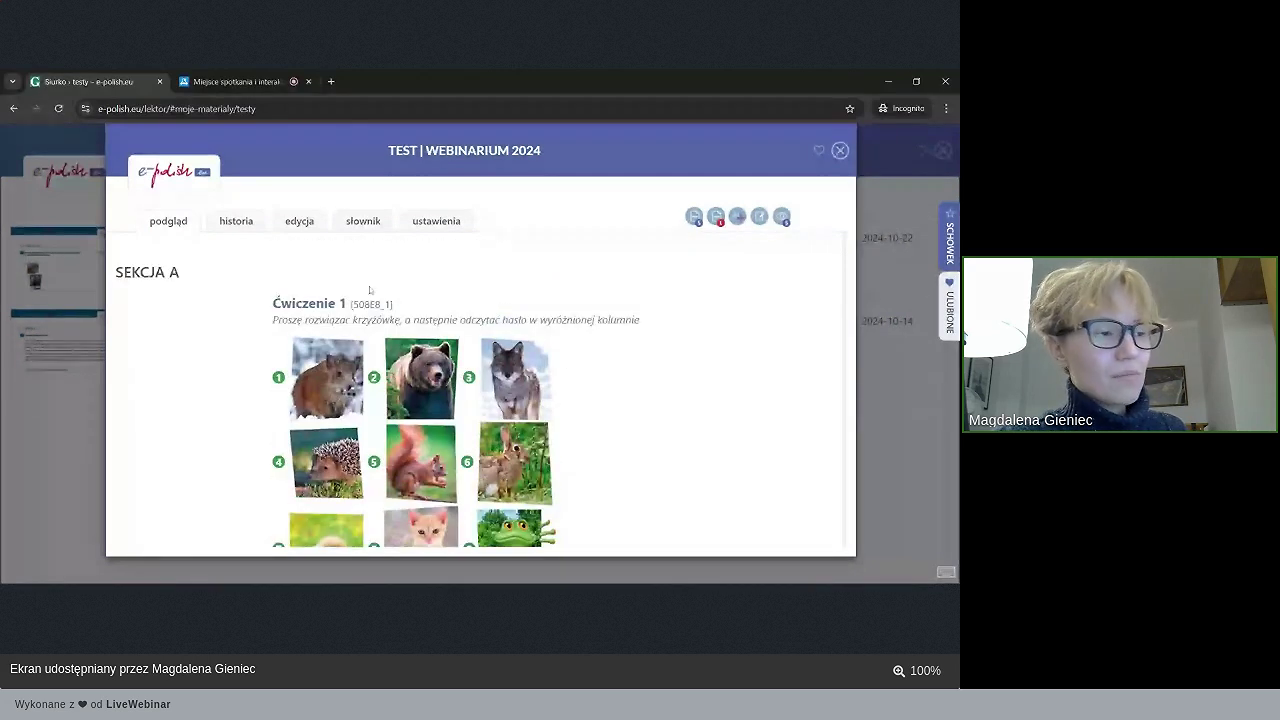
- View the sections and exercises in the test's edit view, then close the test
left_click(297, 226)
scroll(337, 331, "down", 3)
scroll(337, 331, "up", 3)
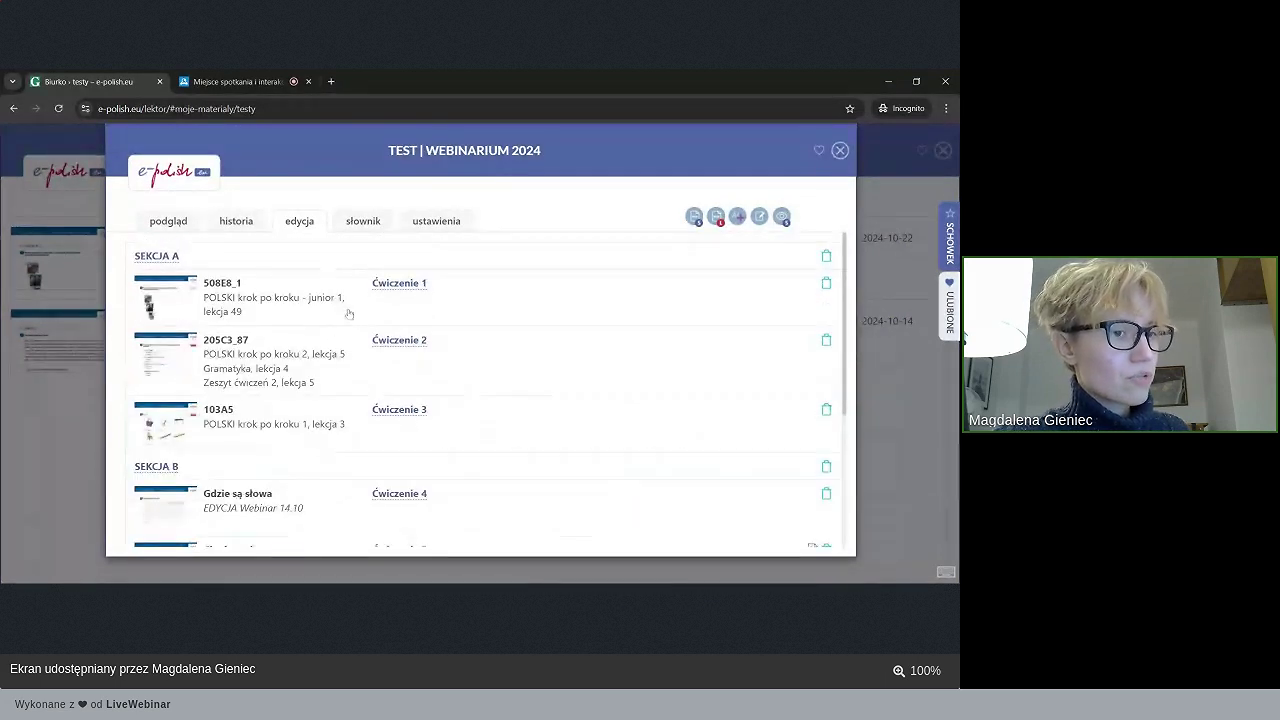
left_click(840, 151)
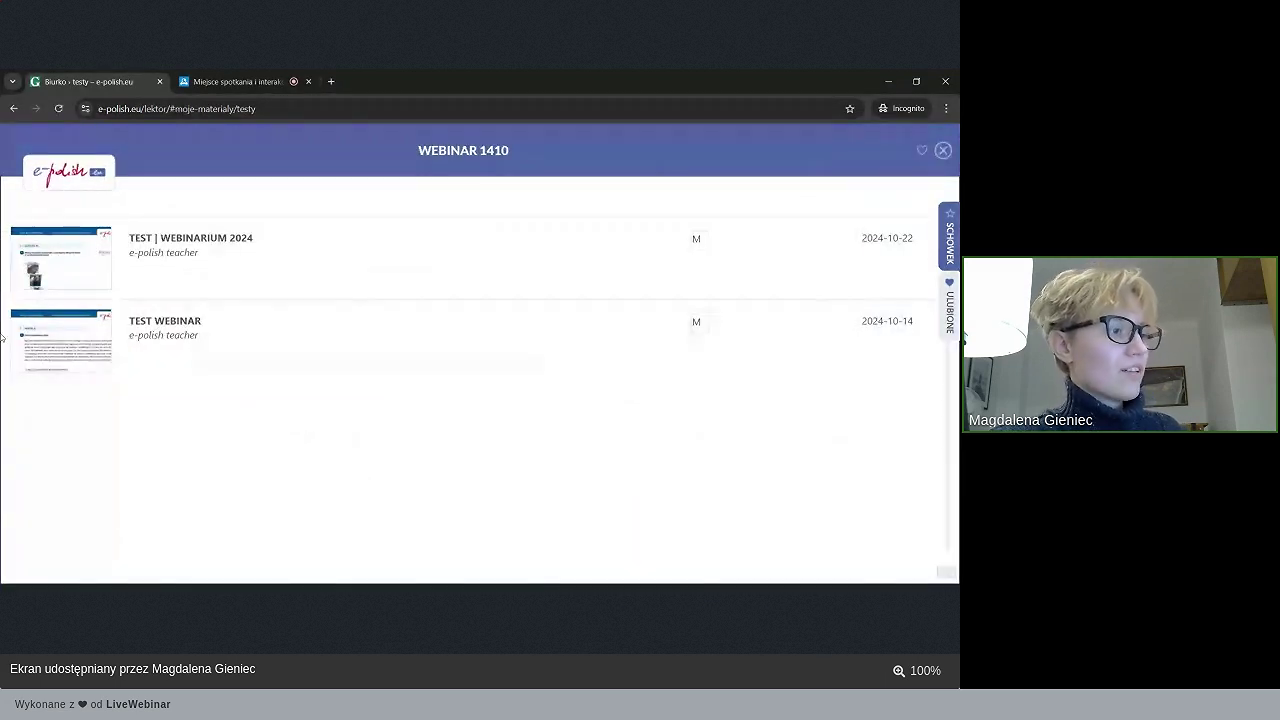
- Open TEST WEBINAR, look through its exercises in the preview and close it
left_click(340, 323)
scroll(480, 390, "down", 5)
scroll(317, 337, "down", 5)
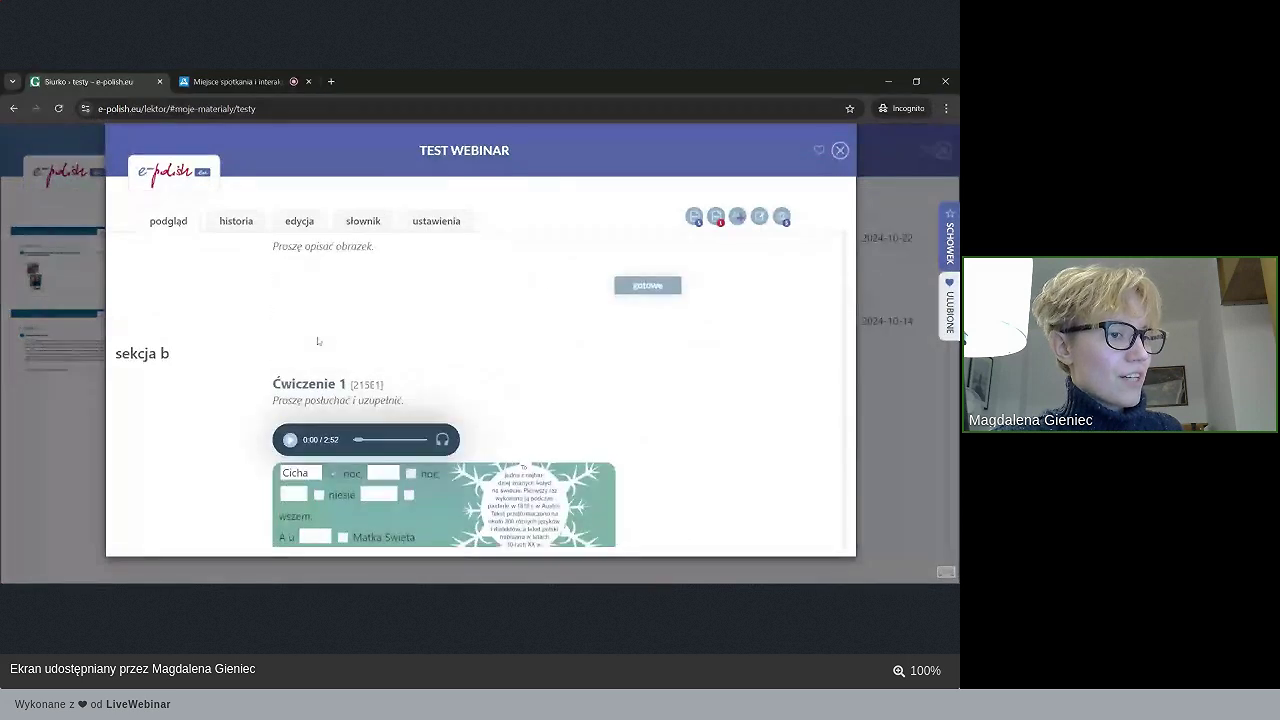
left_click(841, 150)
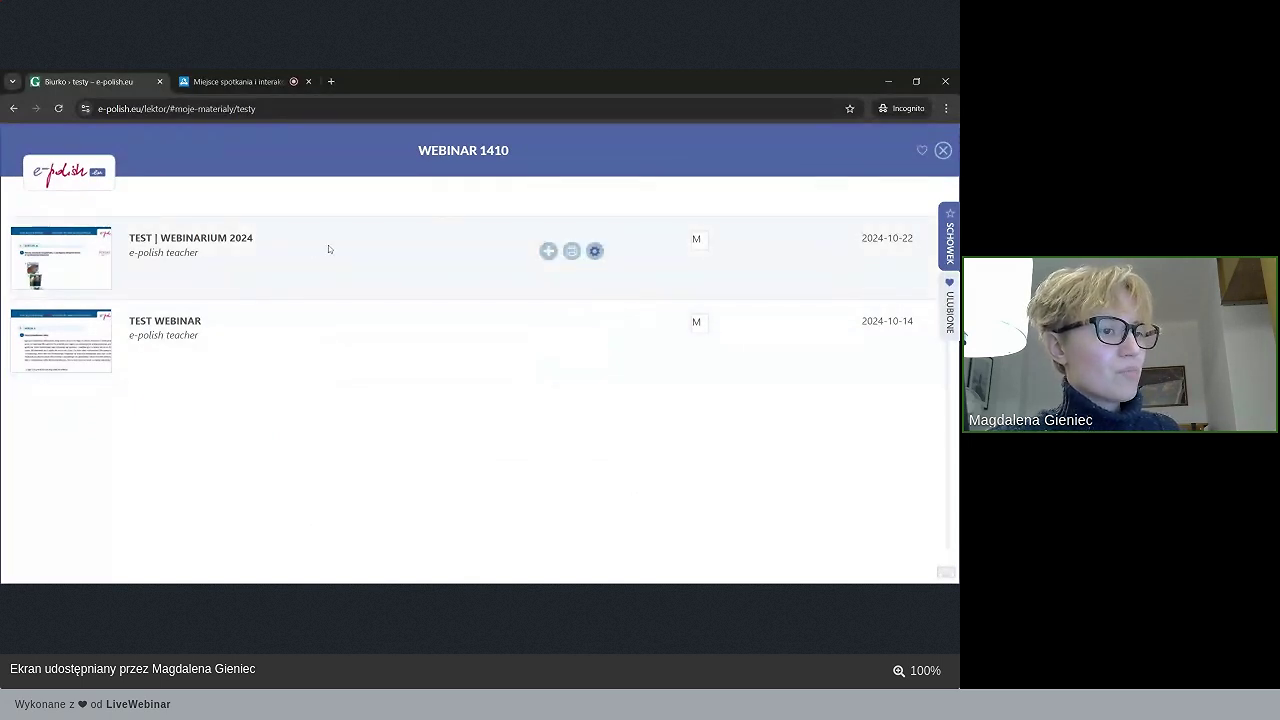
- Open the form for assigning TEST | WEBINARIUM 2024 to a group or student and point out the test type setting
left_click(549, 252)
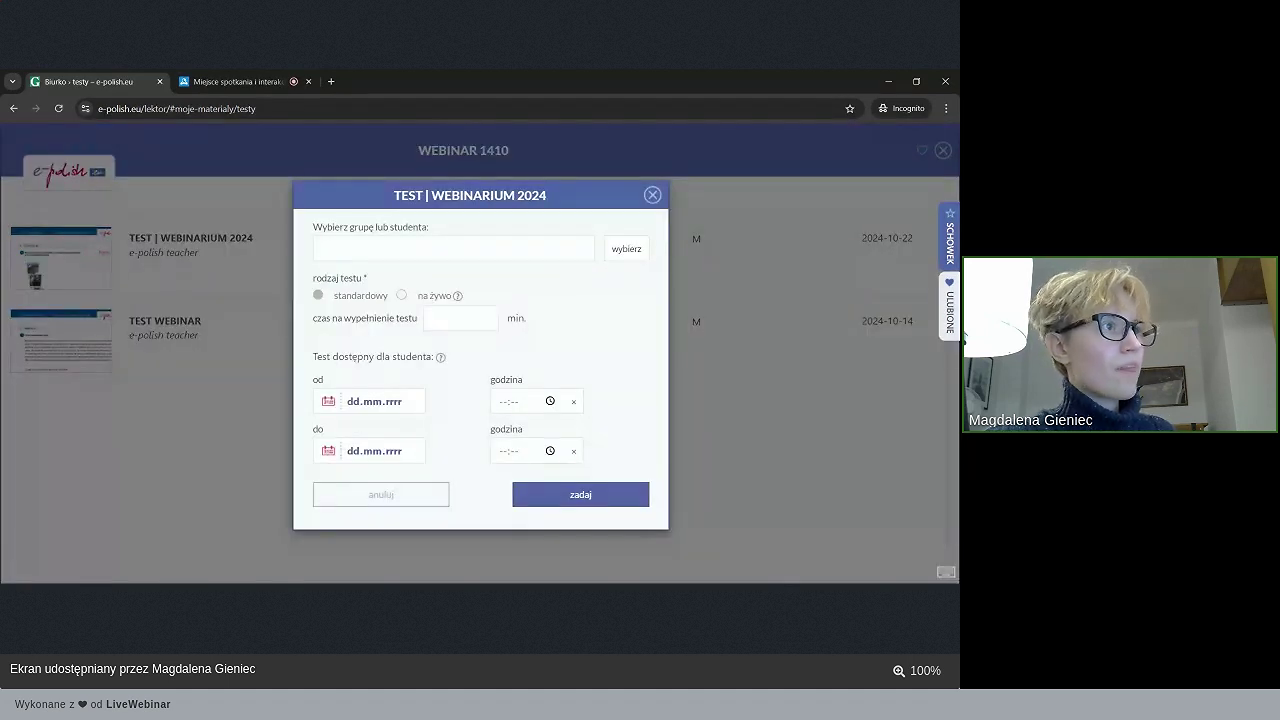
left_click_drag(307, 282, 366, 284)
left_click(364, 285)
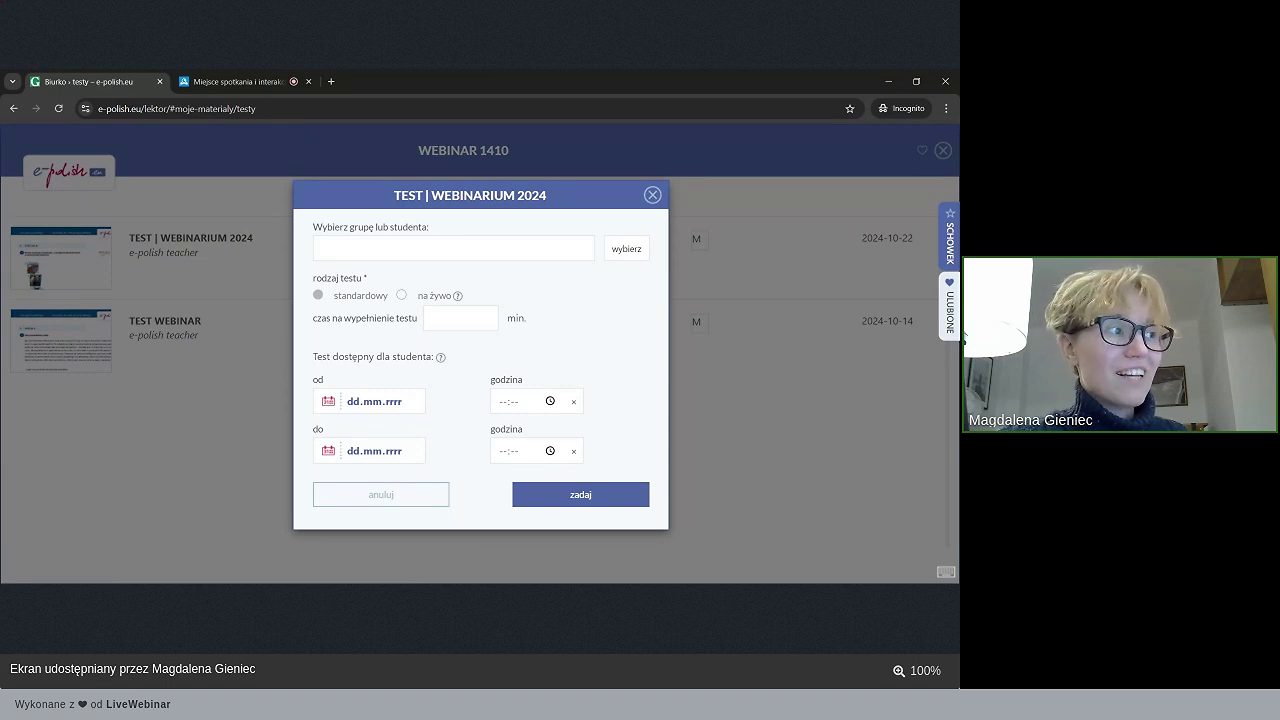
- Set the test's availability from 15.10.2024 at 10:00 until 06.11.2024
left_click(358, 401)
left_click(508, 401)
type("10:")
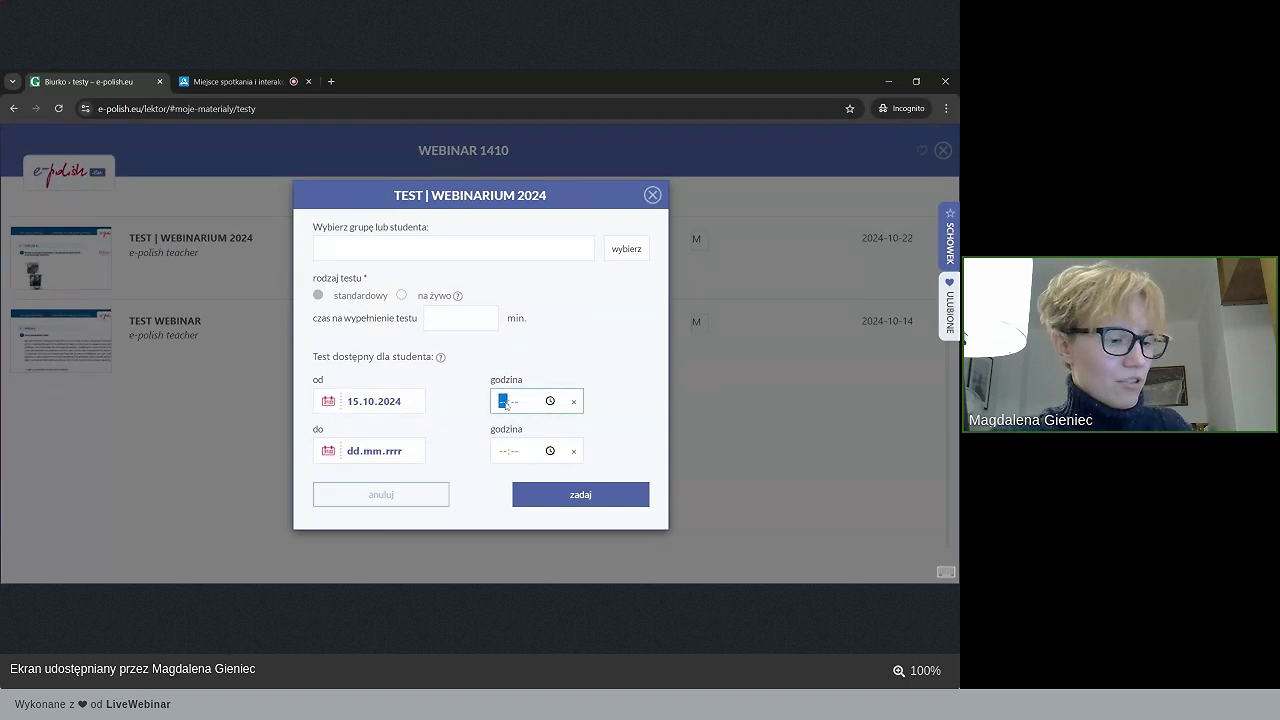
type("00")
left_click(351, 452)
type("06112024")
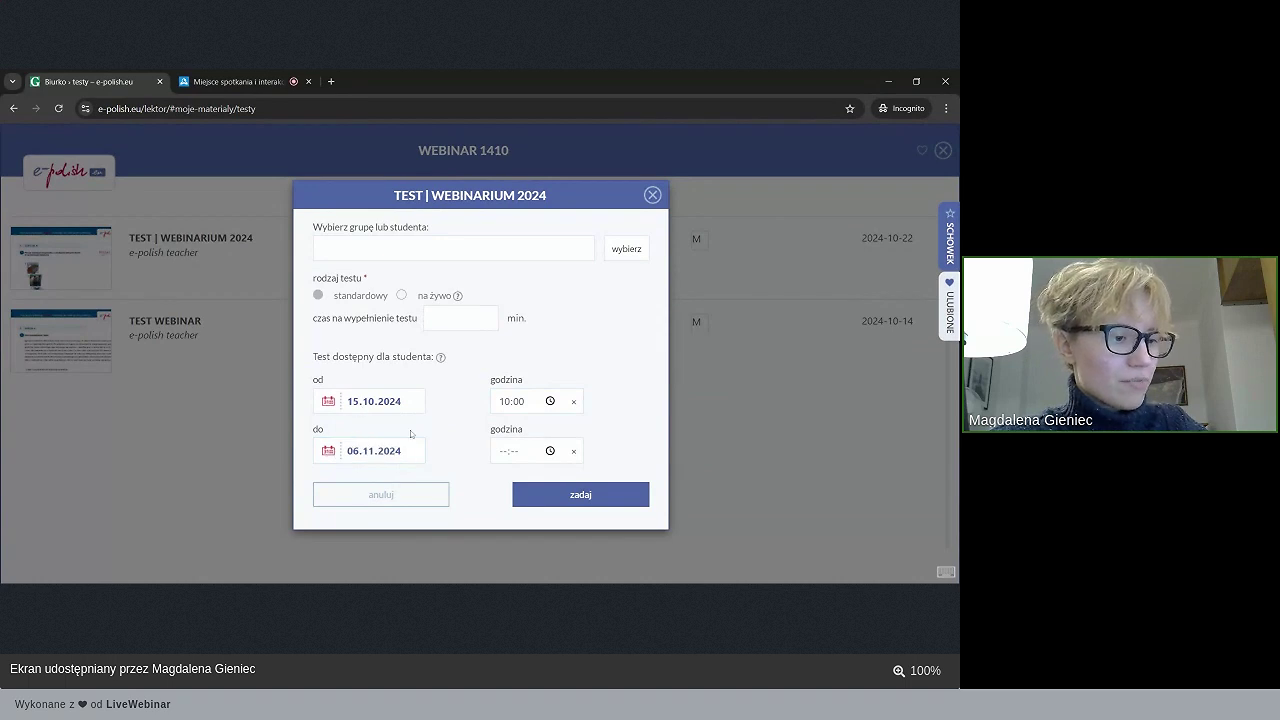
- Clear the availability start date, end date and start time of the test
left_click(354, 401)
key("BackSpace")
key("Tab")
key("BackSpace")
key("Tab")
key("BackSpace")
left_click(368, 452)
key("BackSpace")
key("Tab")
key("BackSpace")
key("Tab")
key("BackSpace")
left_click(508, 402)
key("BackSpace")
key("Tab")
key("BackSpace")
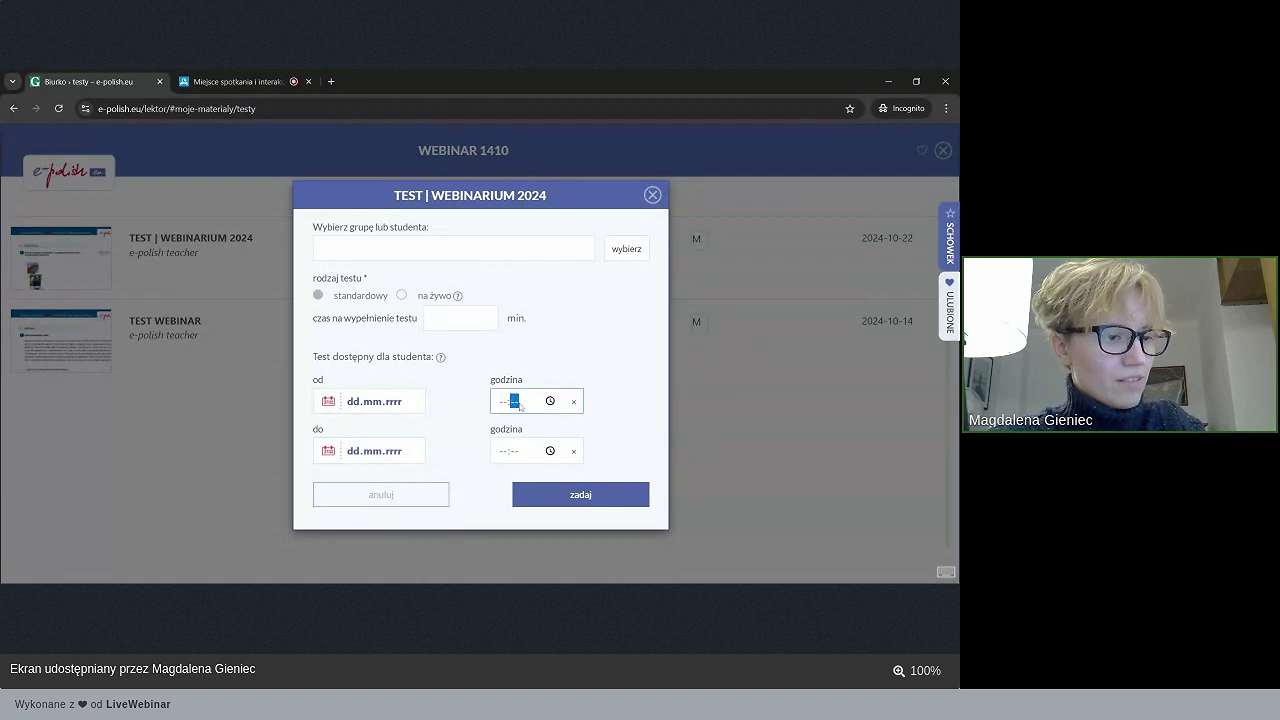
- Assign TEST | WEBINARIUM 2024 to Grupa Webinaryjna 2024 as a standard test without a time limit or availability dates
left_click(458, 318)
left_click(330, 248)
left_click(620, 248)
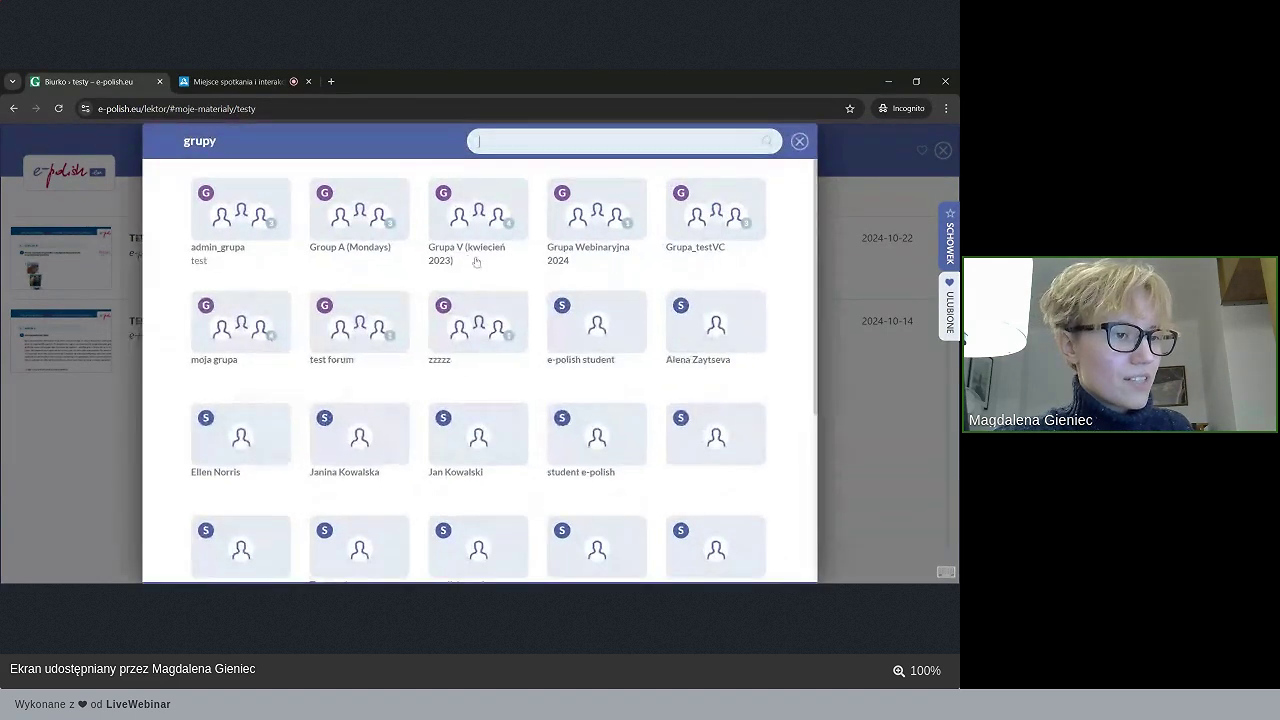
left_click(594, 237)
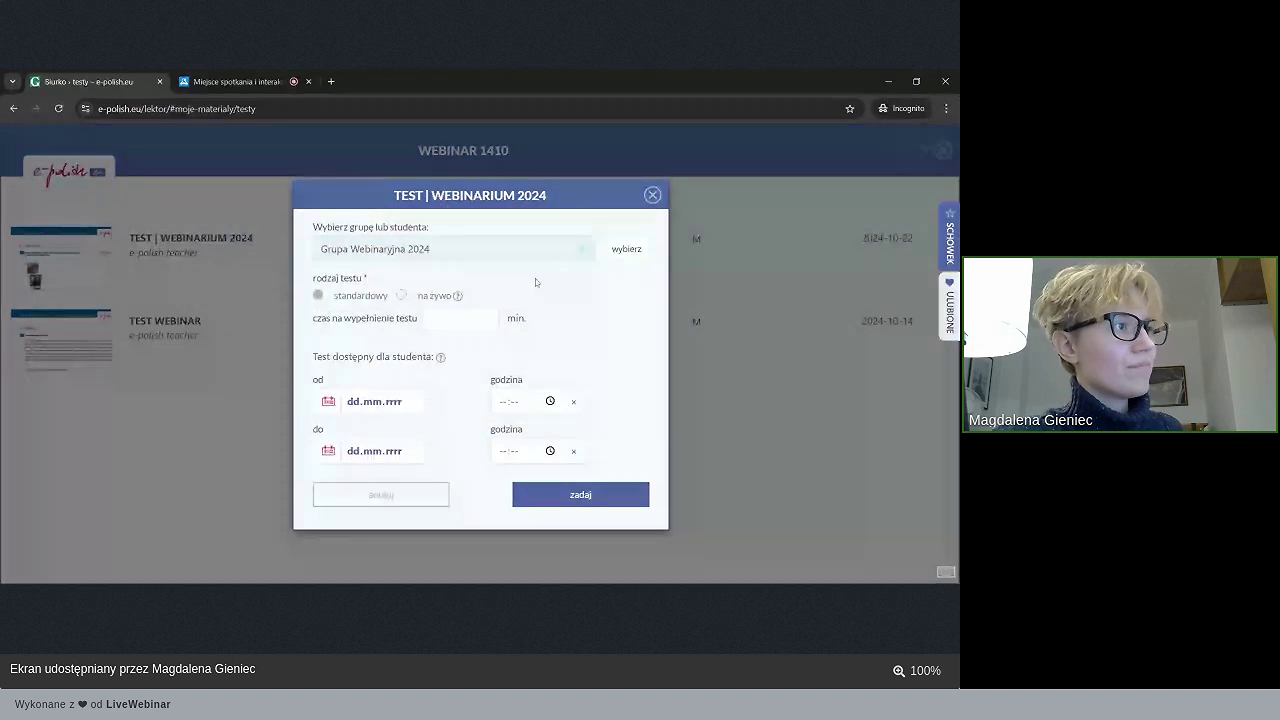
left_click(594, 495)
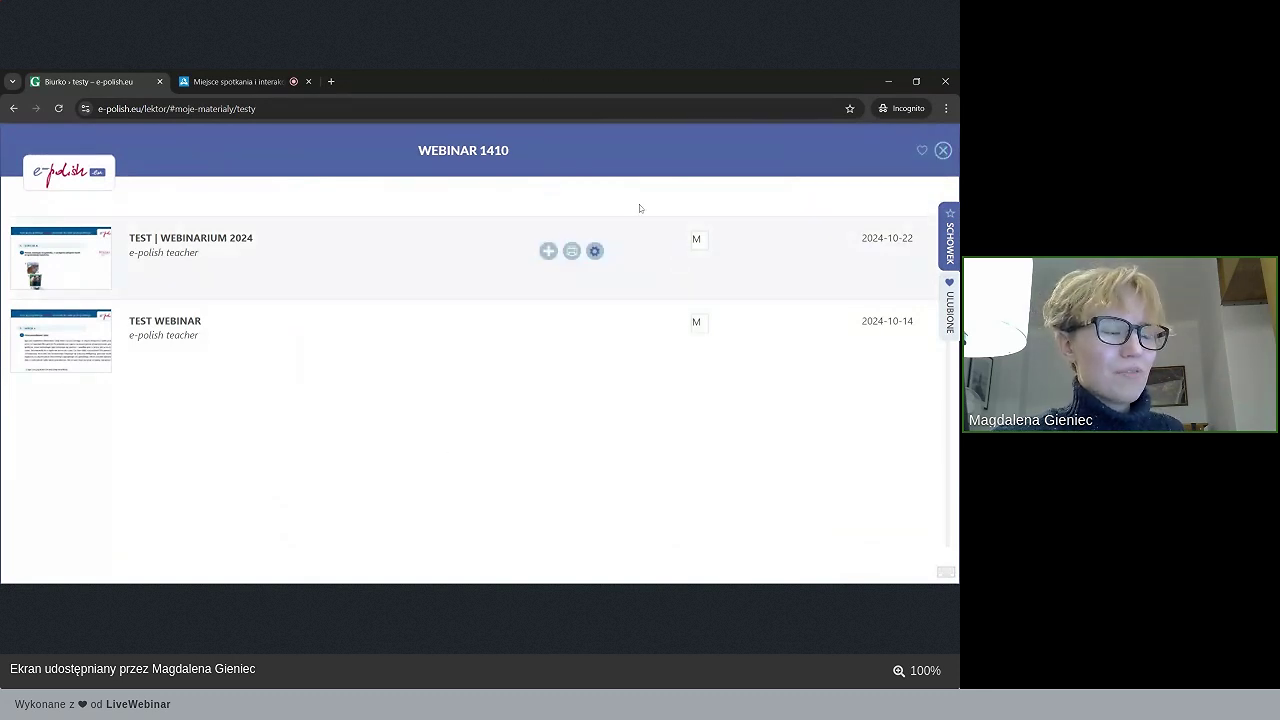
mouse_move(547, 327)
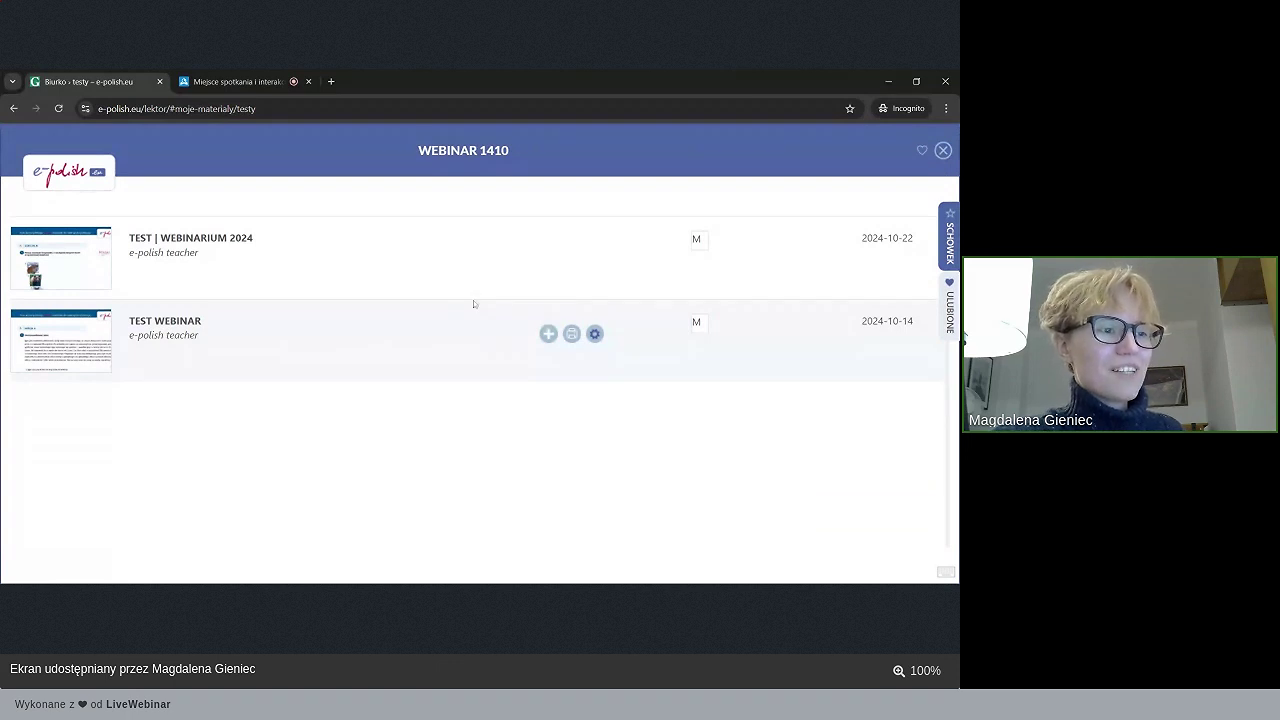
- Leave the WEBINAR 1410 test folder and open the placement test (test plasujący) in the library
mouse_move(447, 247)
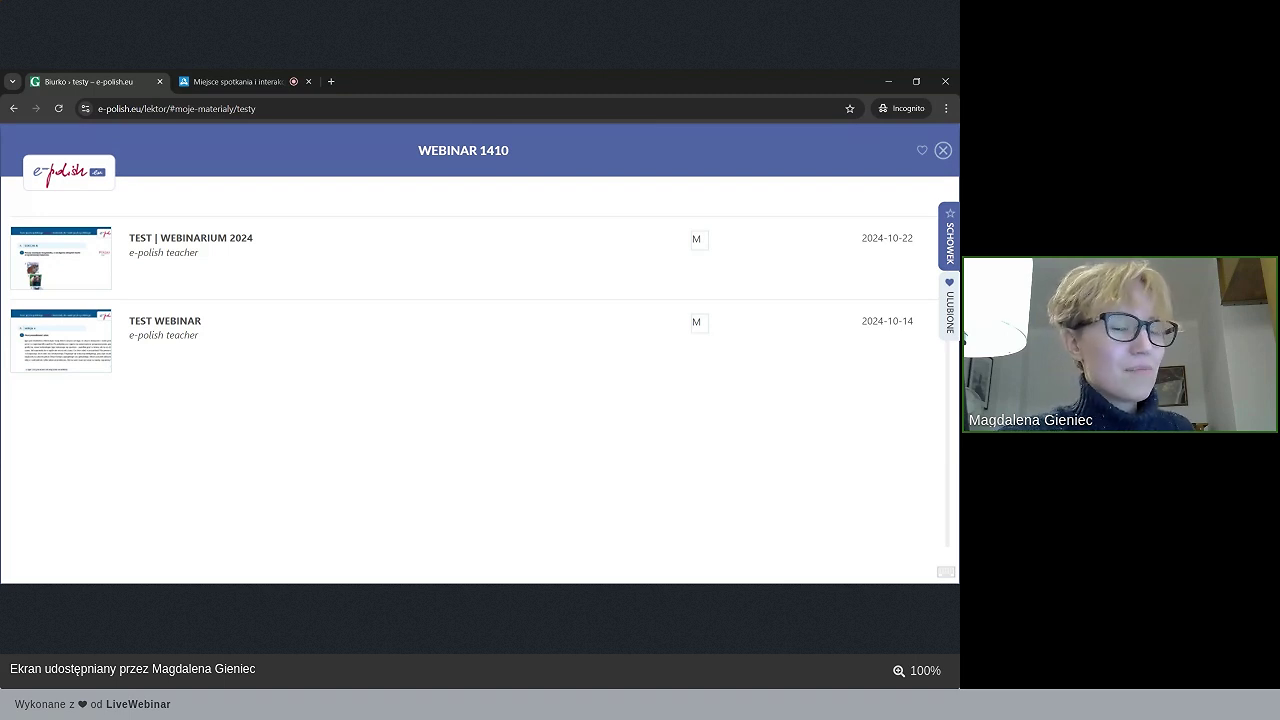
left_click(943, 150)
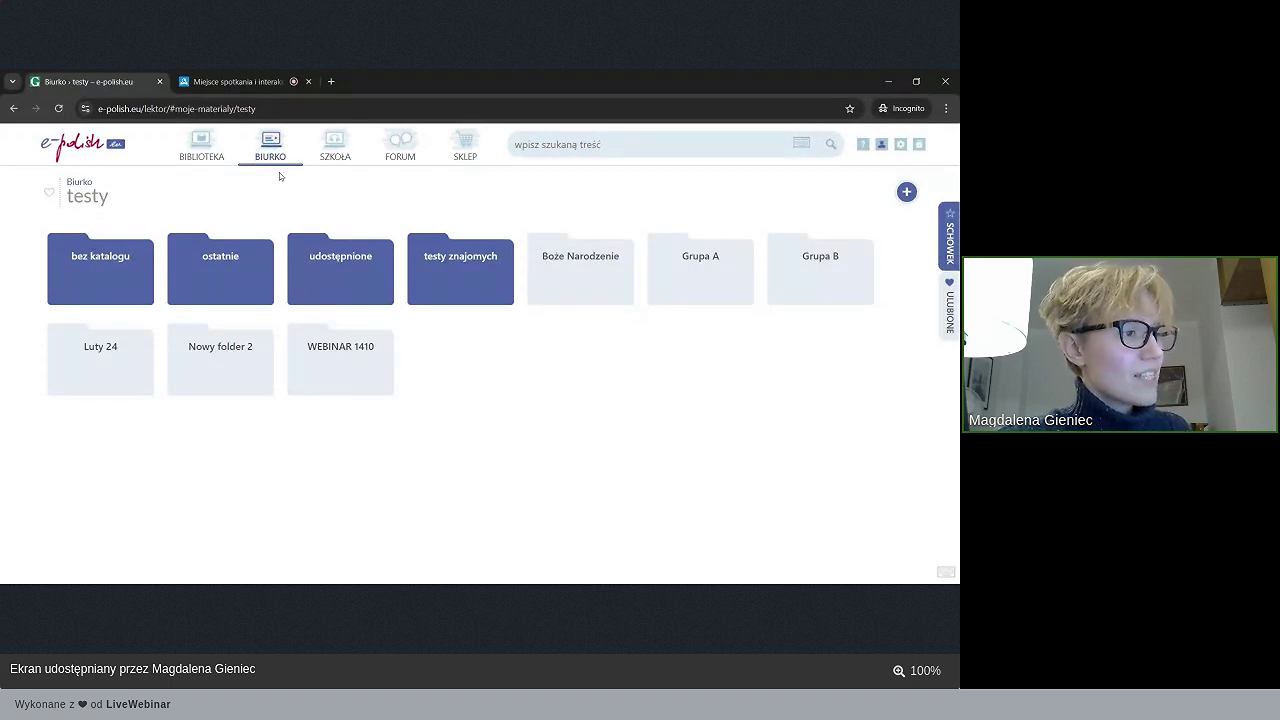
left_click(217, 162)
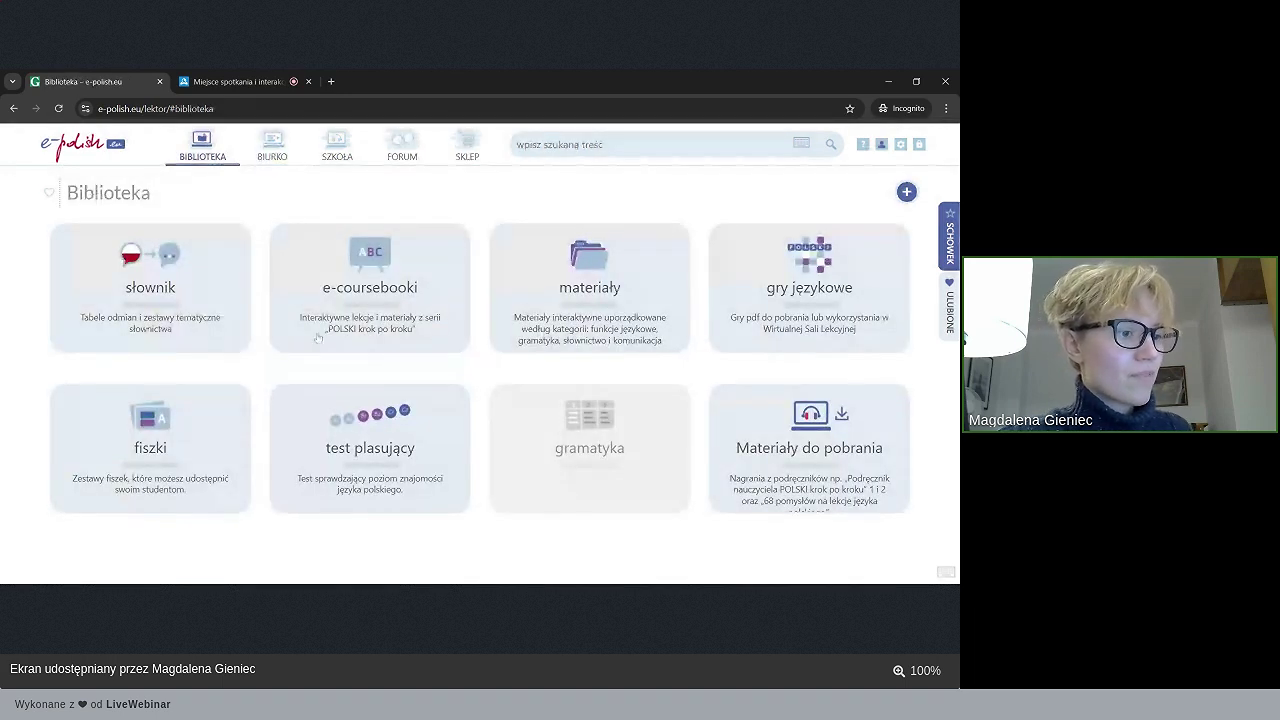
left_click(358, 467)
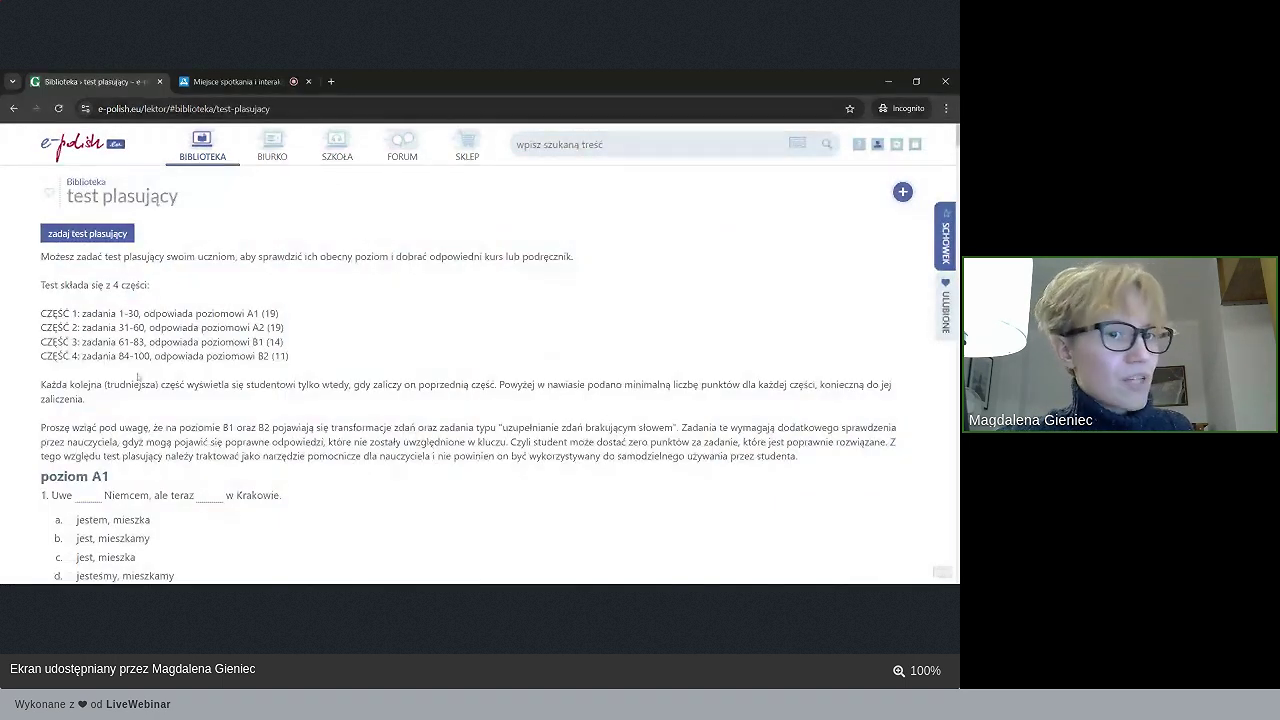
- Look through the placement test's description, its four-part scoring rules and the A1 and A2 multiple-choice questions
scroll(358, 467, "down", 10)
scroll(358, 467, "down", 20)
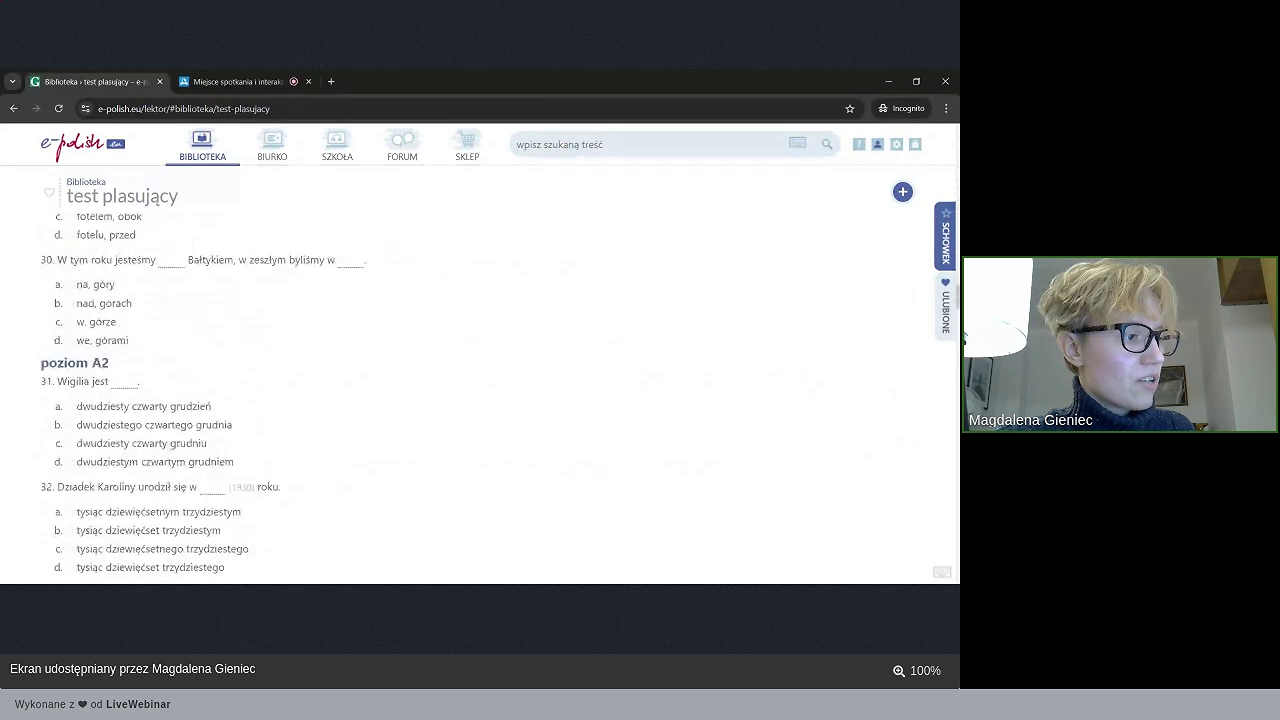
scroll(358, 467, "down", 20)
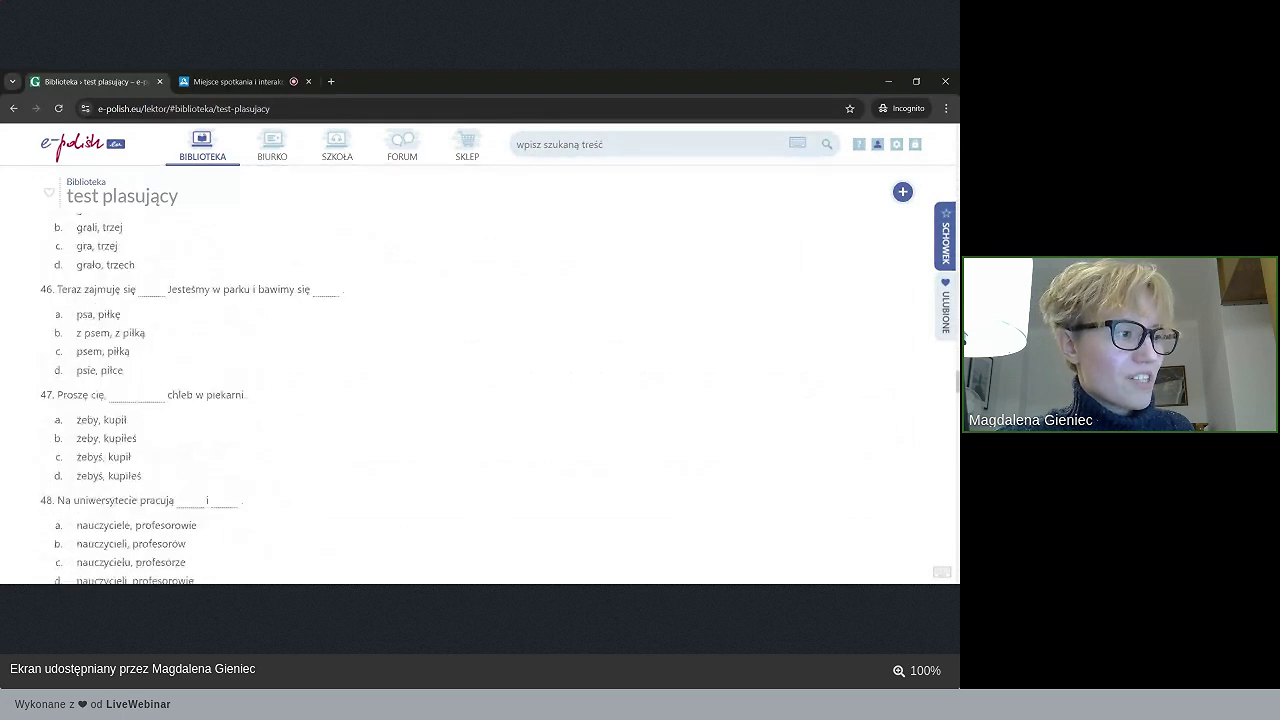
scroll(480, 375, "up", 20)
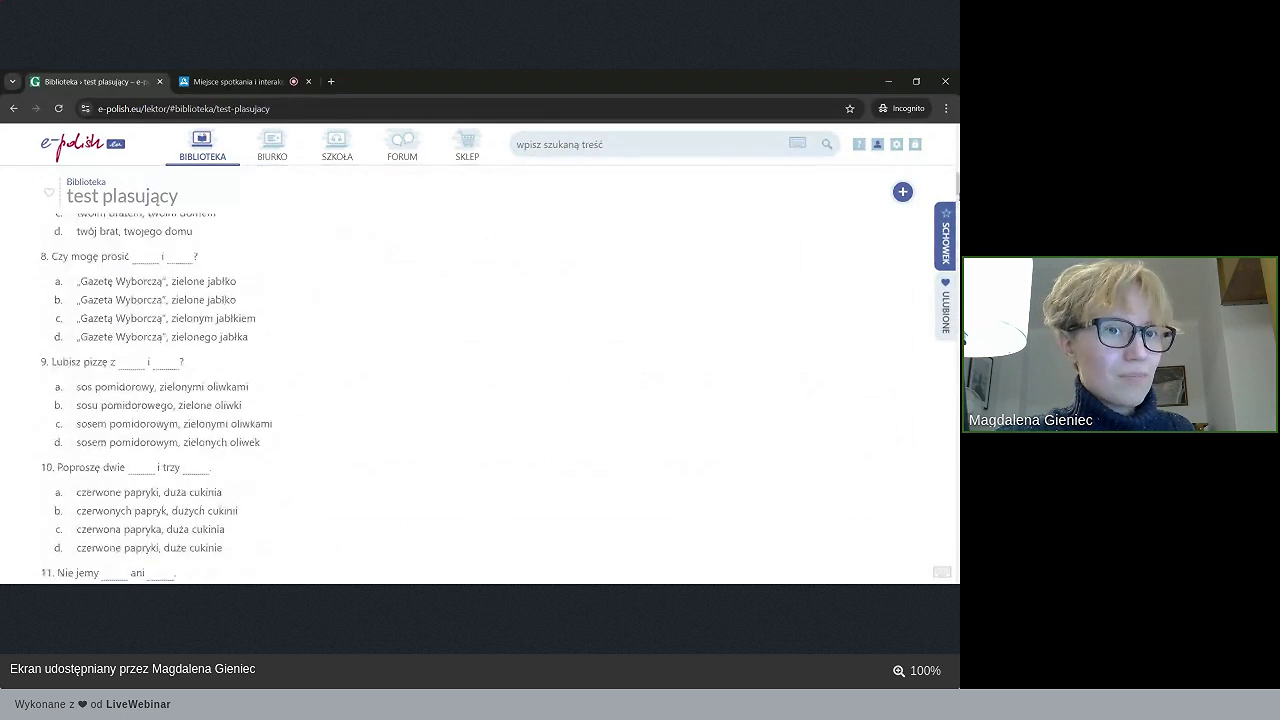
scroll(38, 202, "up", 3)
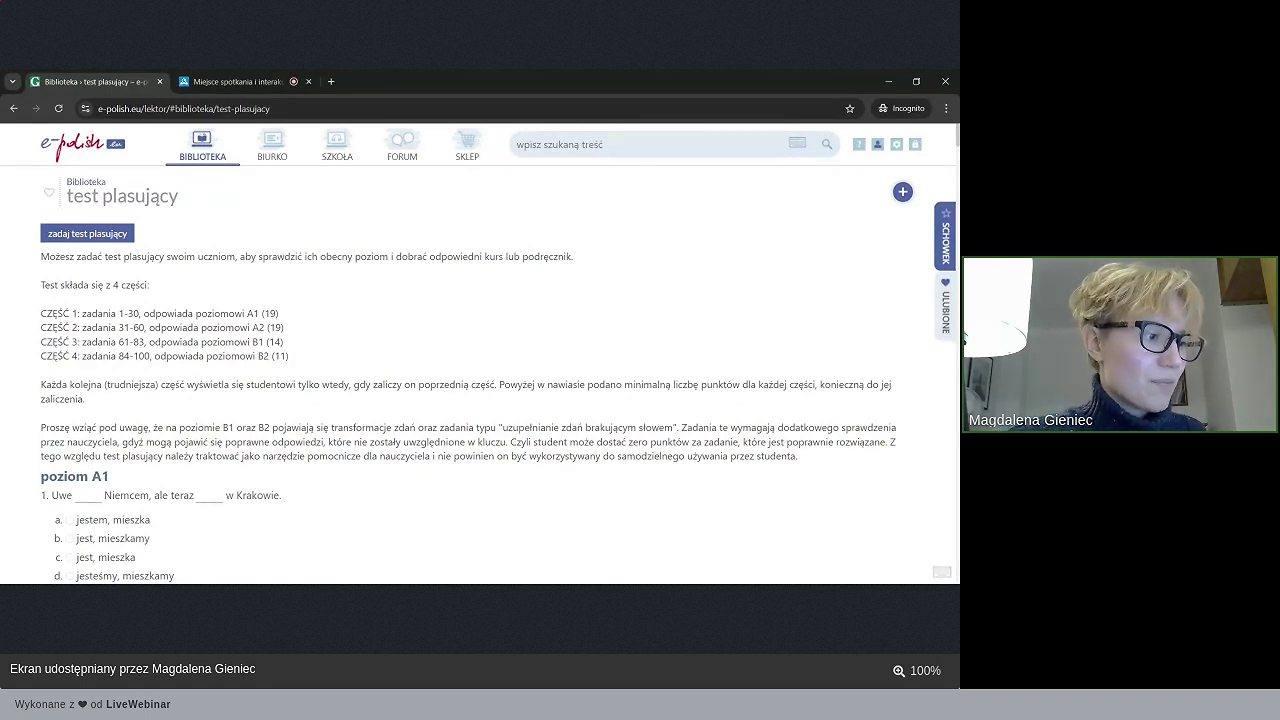
scroll(80, 268, "down", 3)
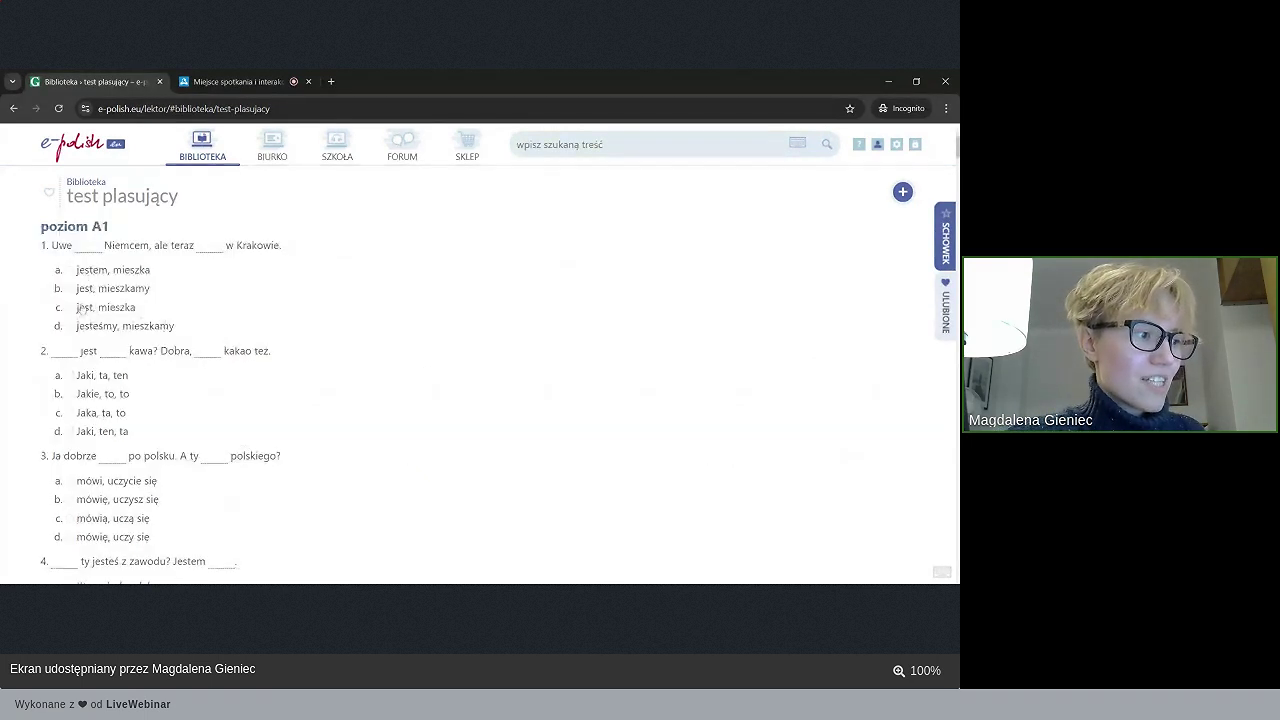
scroll(84, 309, "down", 7)
scroll(160, 381, "up", 10)
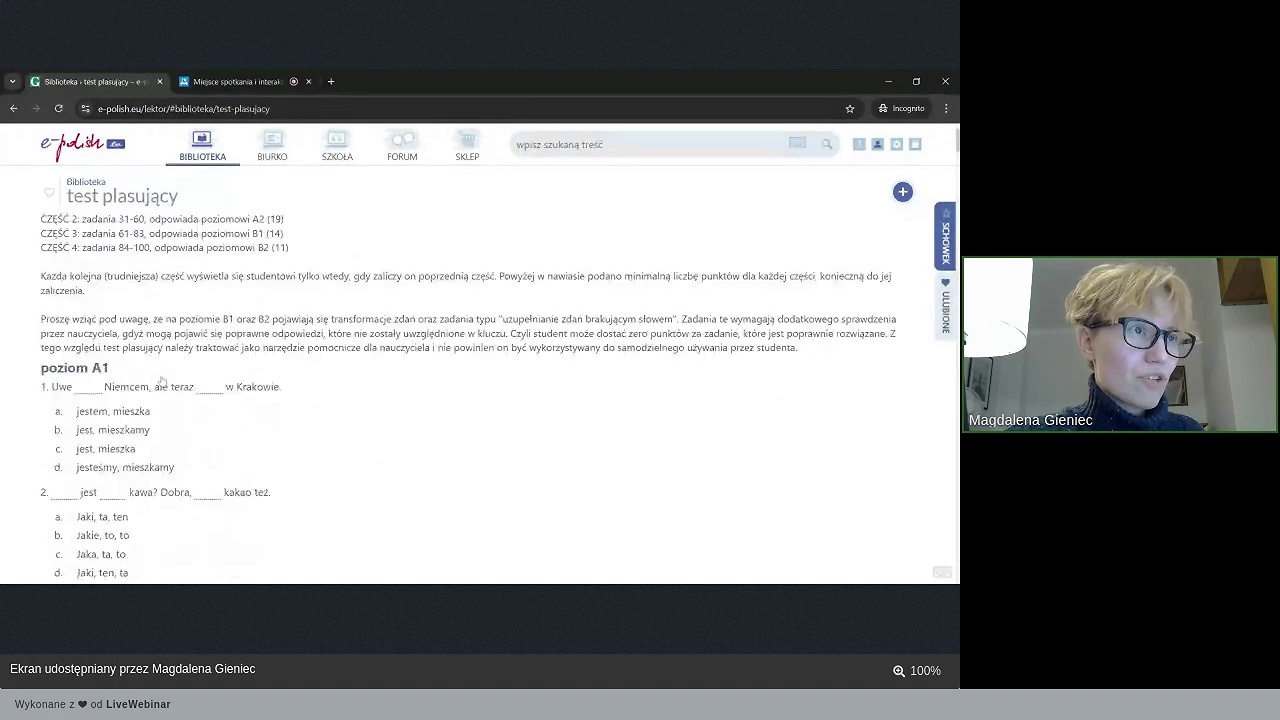
scroll(160, 381, "up", 1)
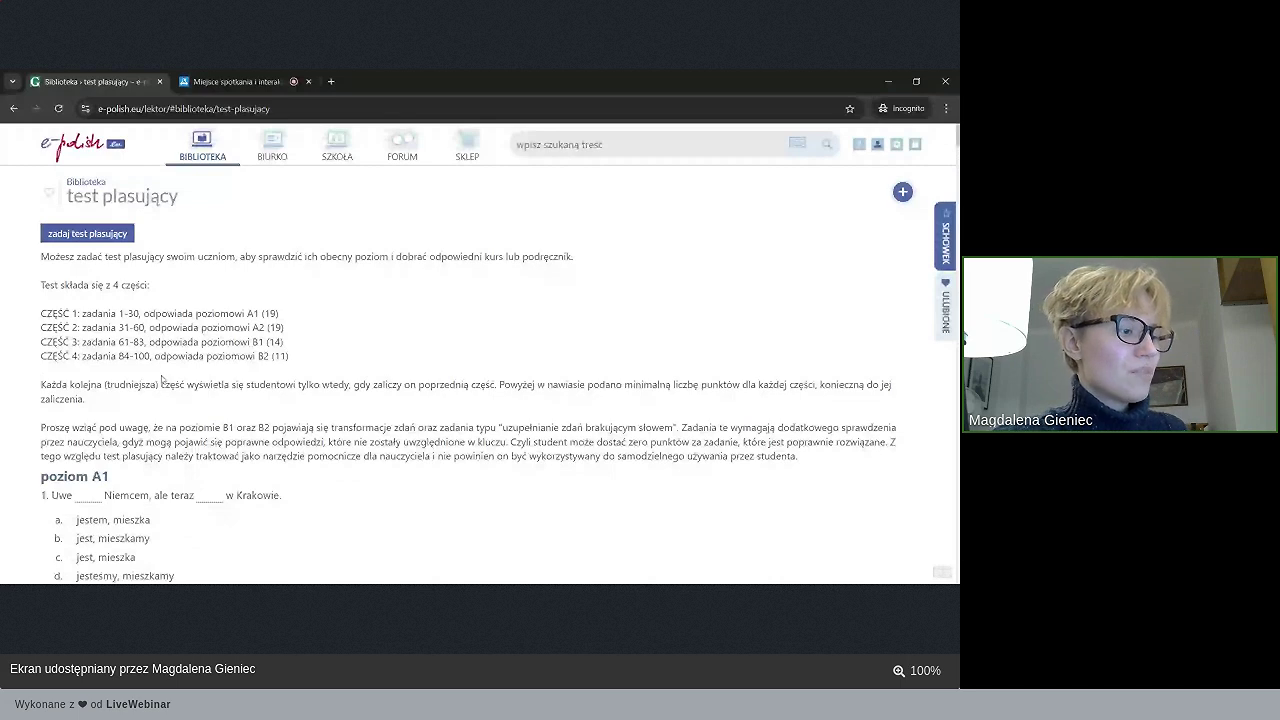
scroll(161, 378, "down", 2)
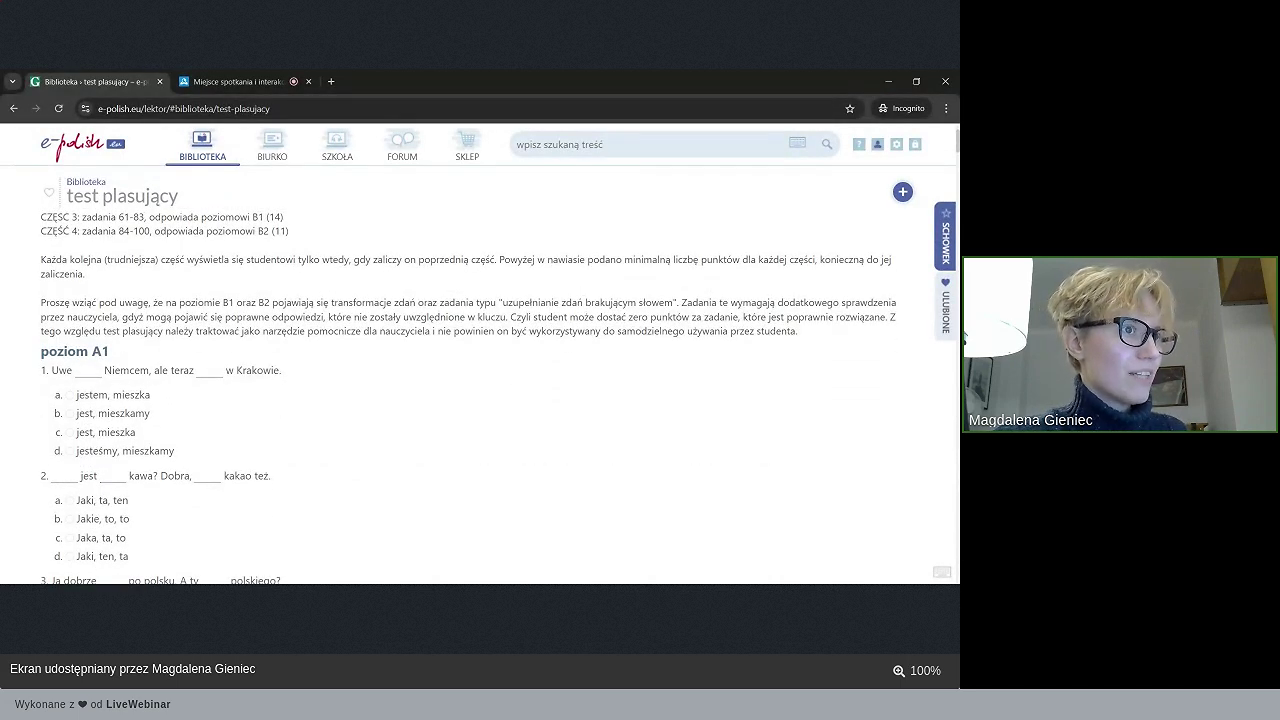
scroll(131, 346, "down", 1)
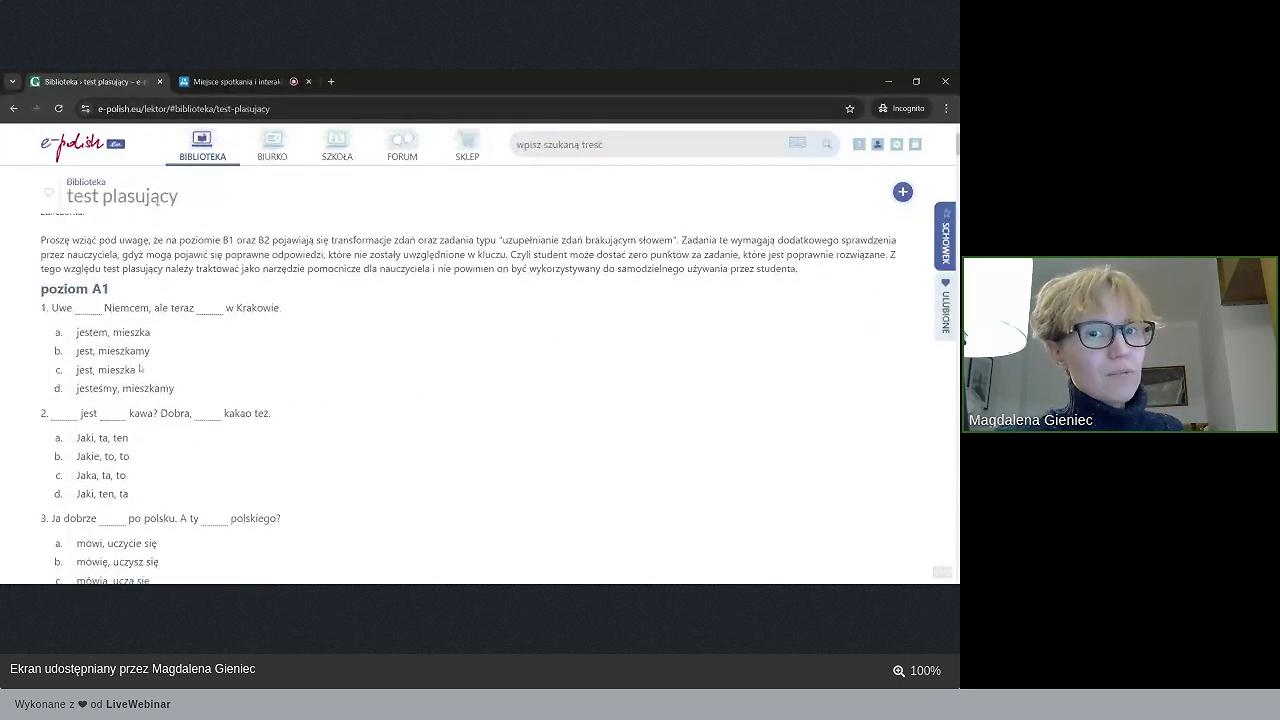
scroll(147, 378, "up", 3)
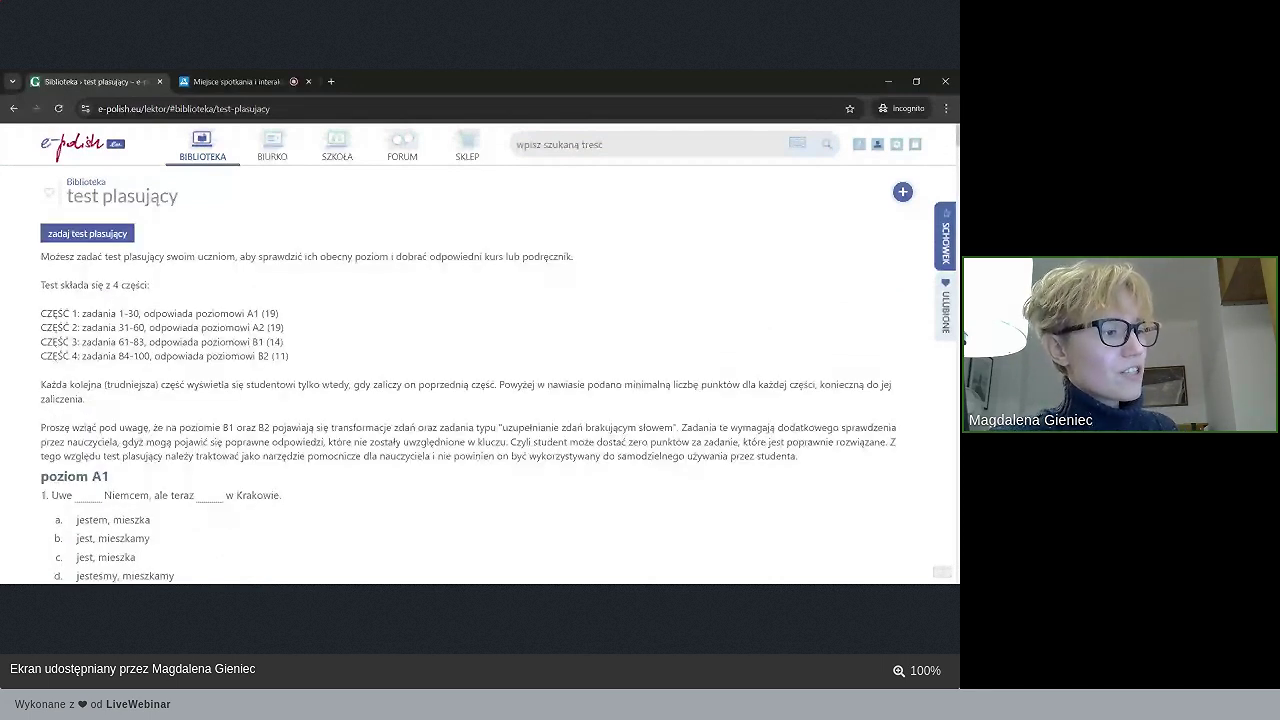
- Mark answer c (jest, mieszka) in the first A1 question of the placement test and reload the page
scroll(470, 400, "down", 3)
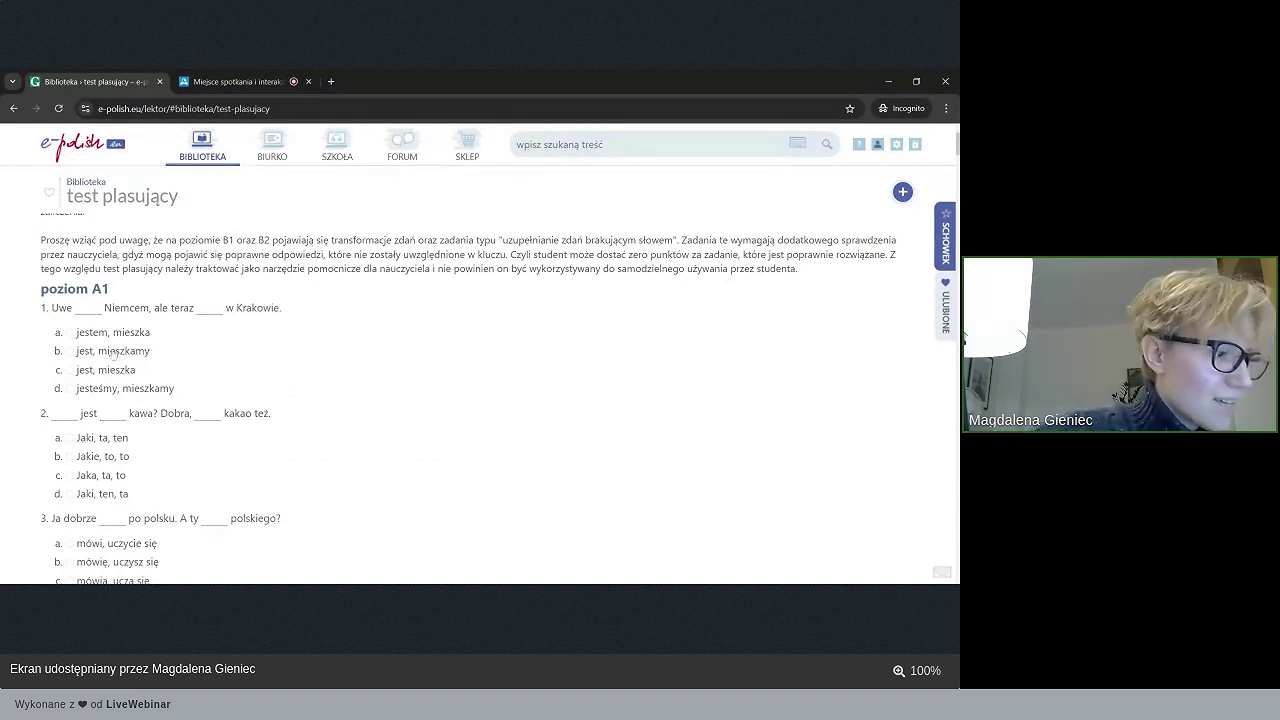
left_click(68, 370)
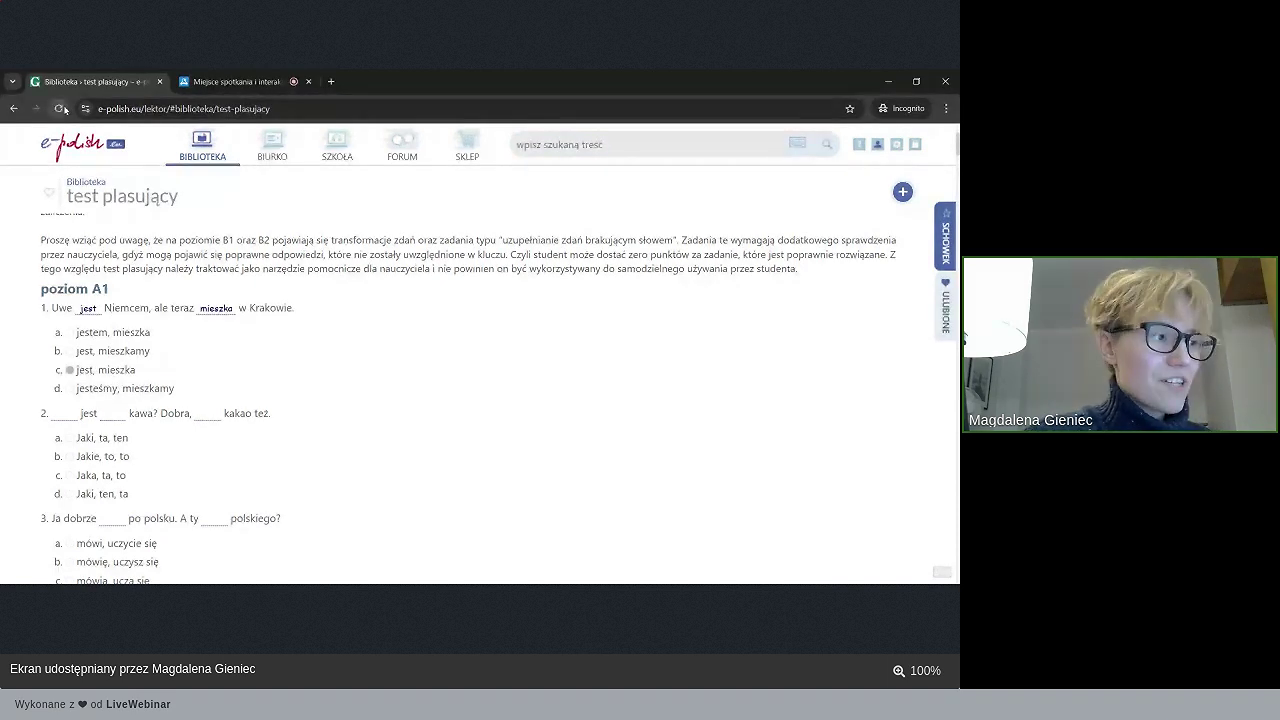
left_click(61, 108)
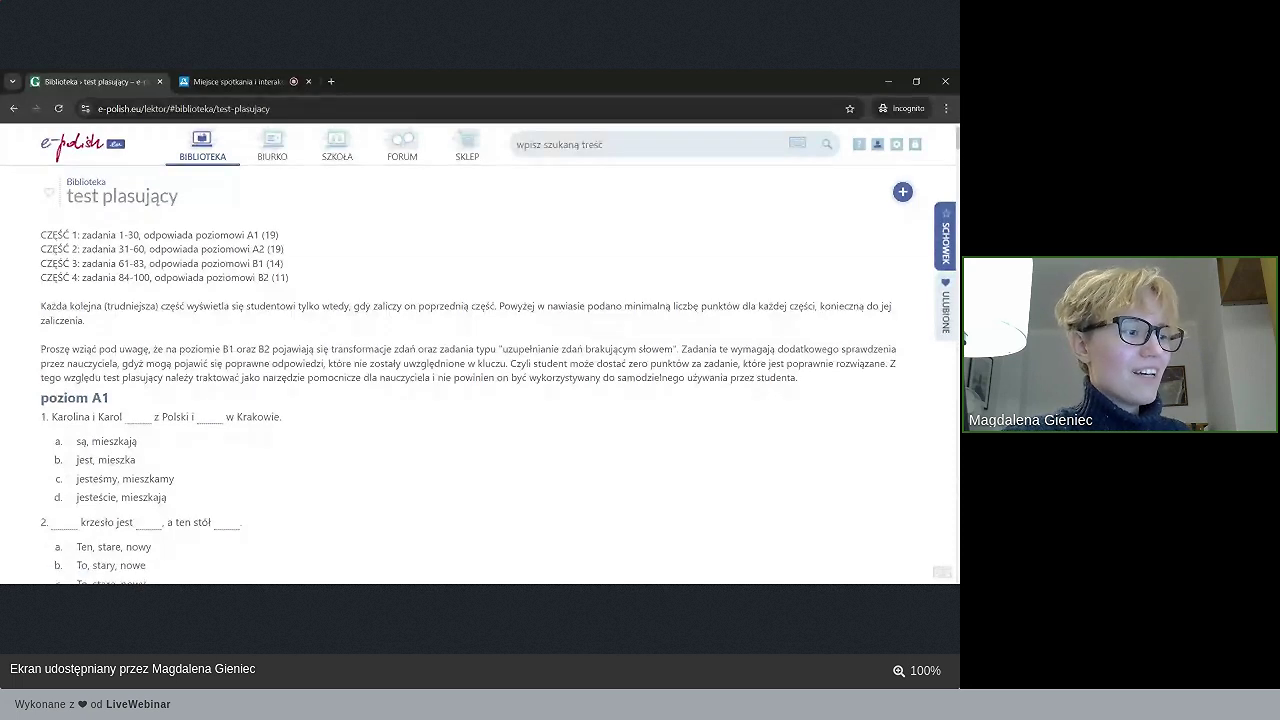
- Review the first A1 questions of the reloaded placement test and the notes on passing each part
scroll(498, 374, "down", 2)
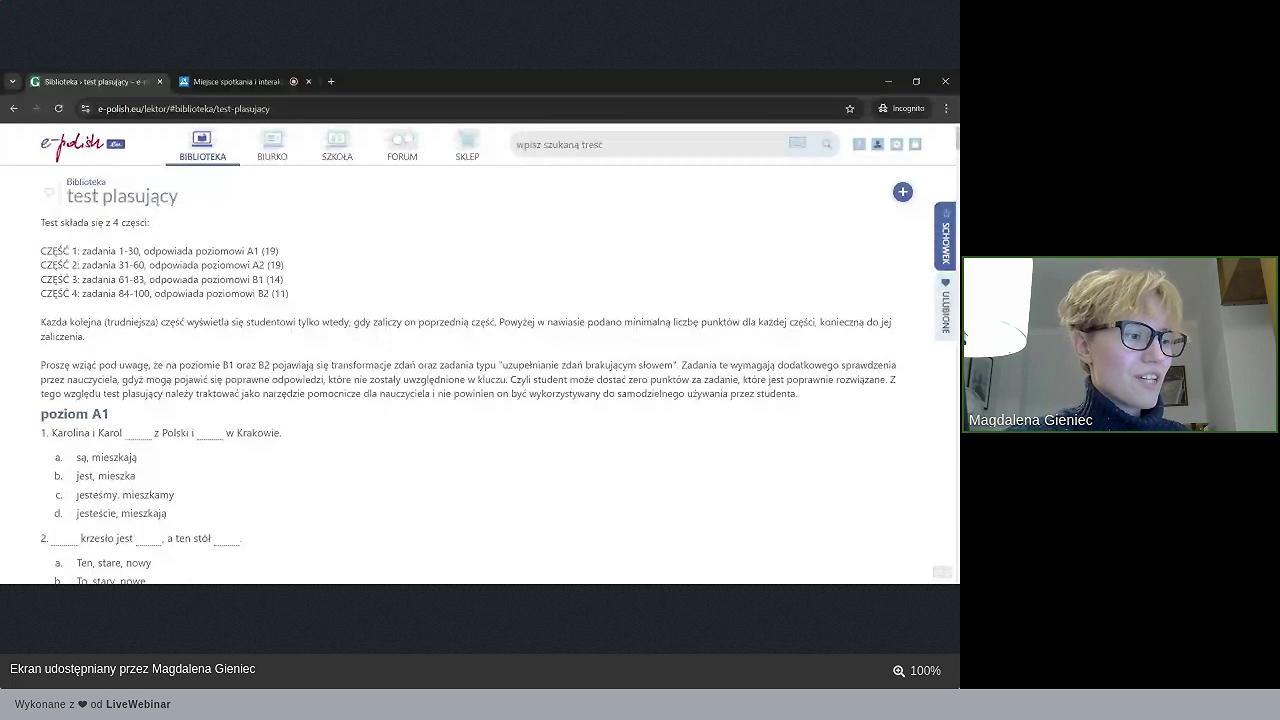
scroll(262, 384, "down", 1)
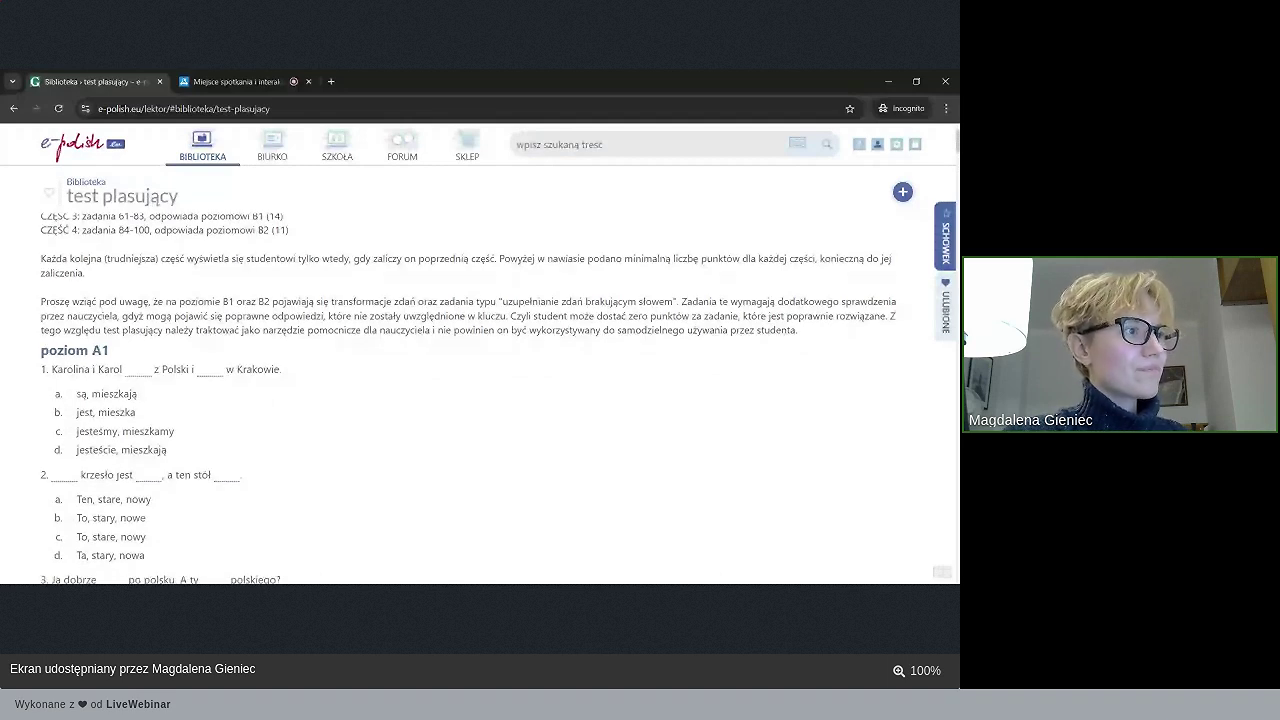
scroll(102, 341, "down", 1)
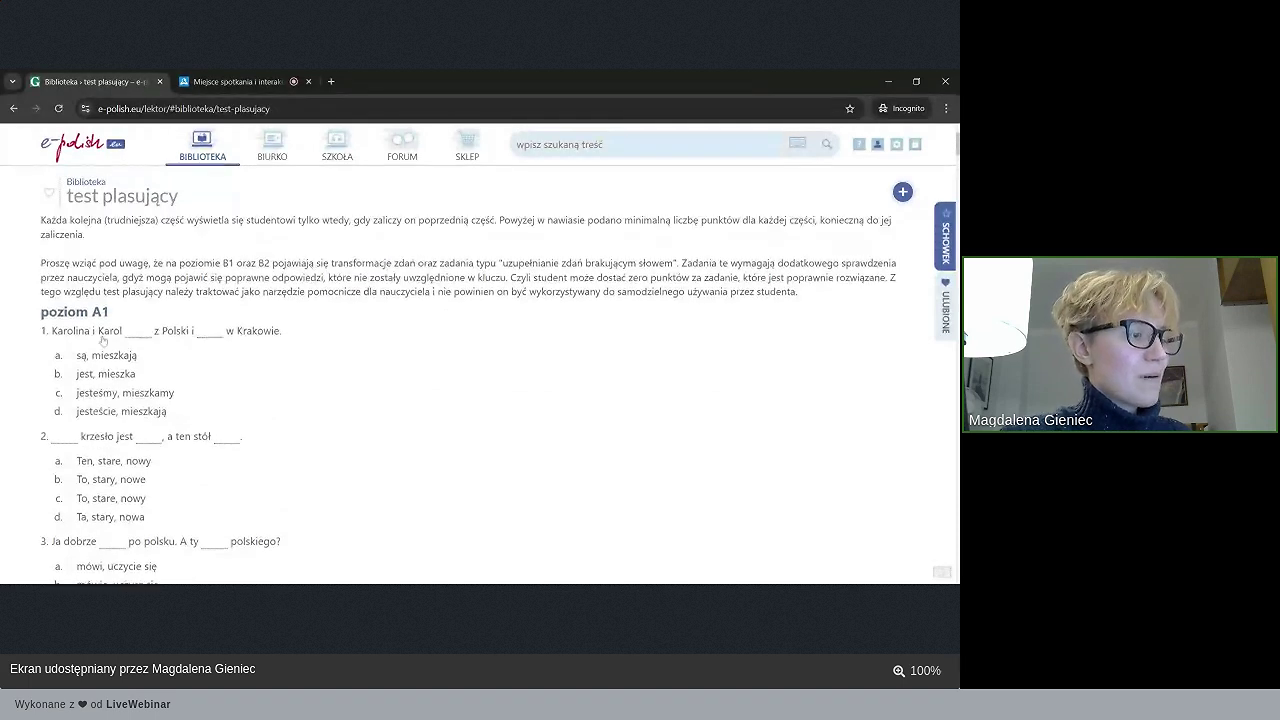
scroll(102, 341, "up", 2)
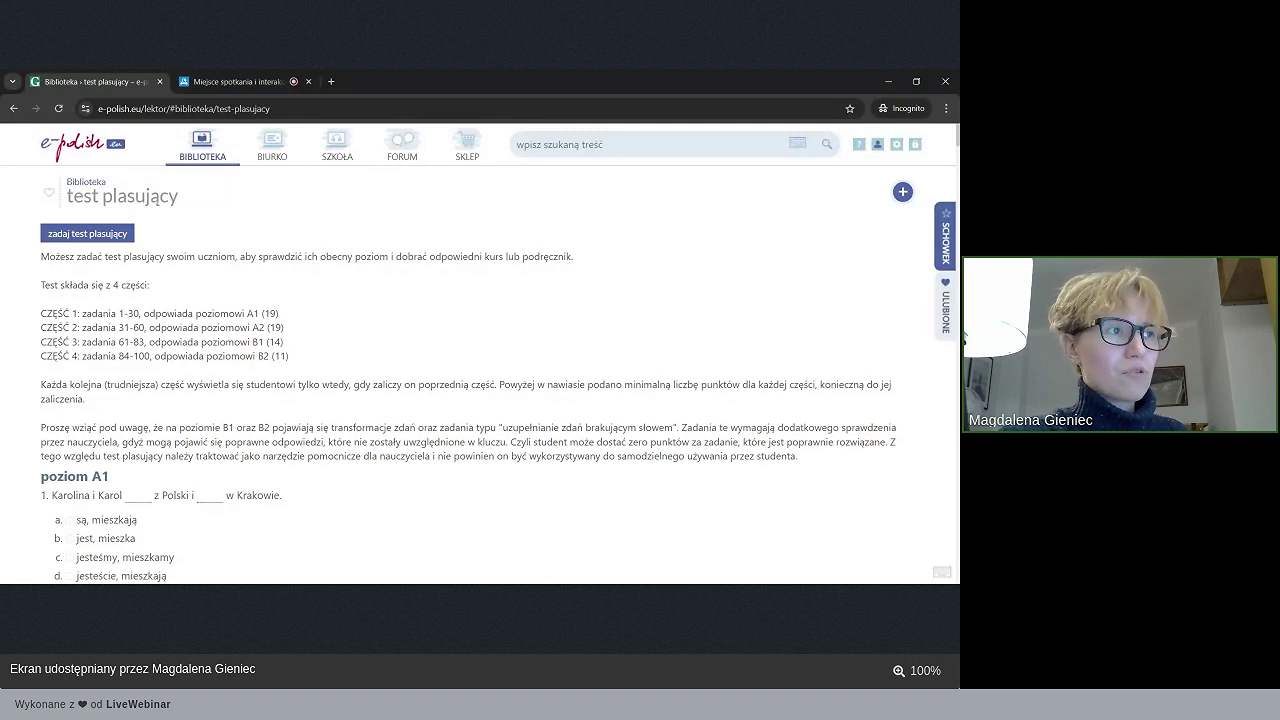
scroll(295, 361, "down", 1)
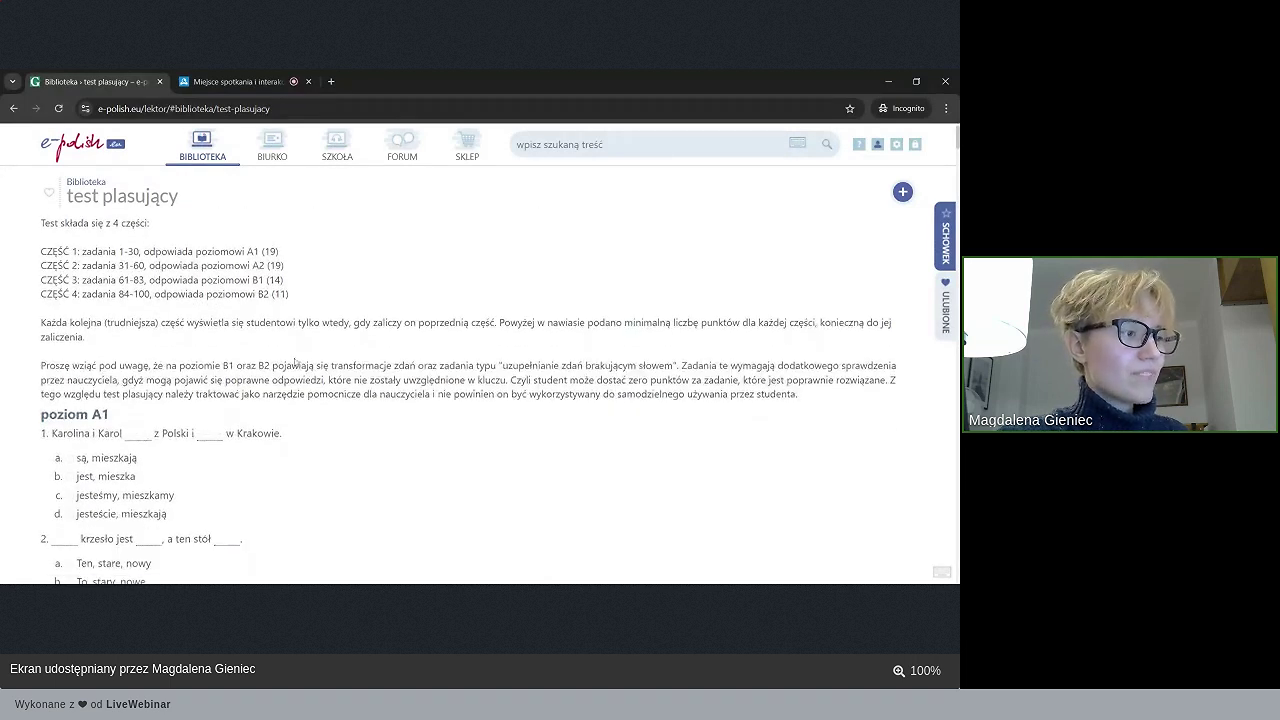
scroll(480, 400, "up", 1)
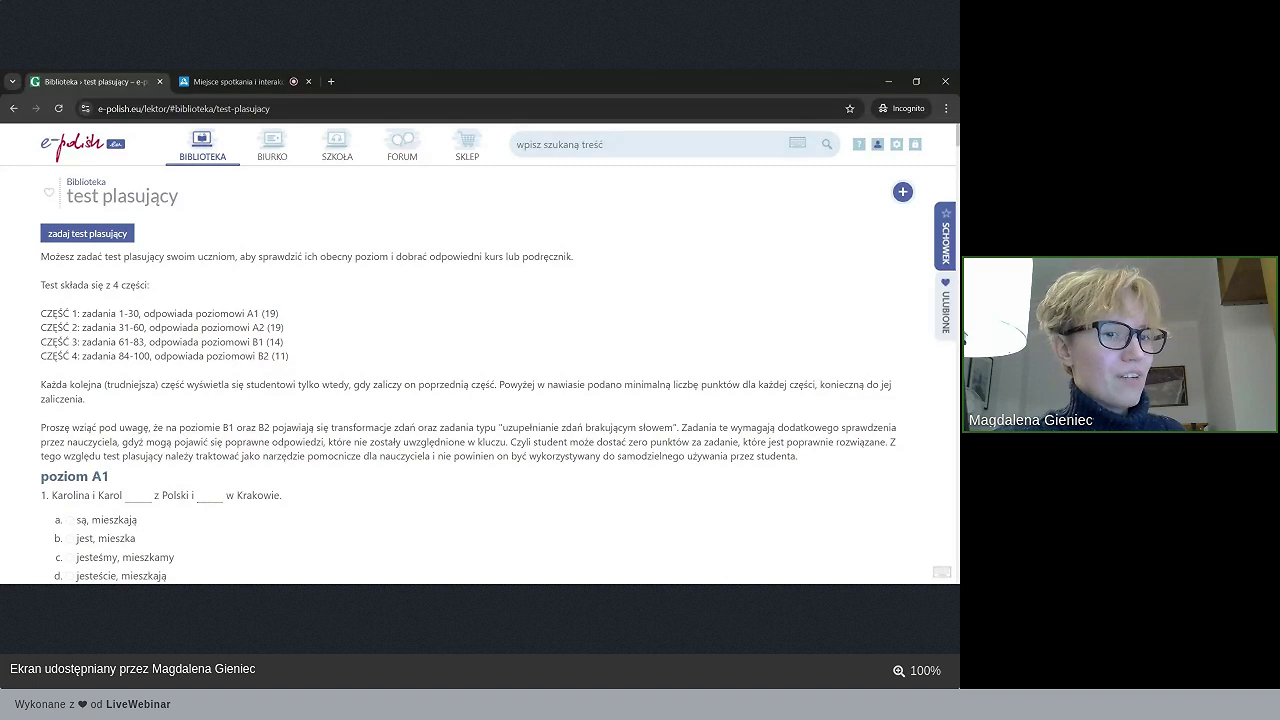
- Examine the placement test's harder parts up to question 100, including the B1 and B2 gap-fill and sentence transformation tasks
scroll(480, 380, "down", 20)
scroll(480, 380, "down", 20)
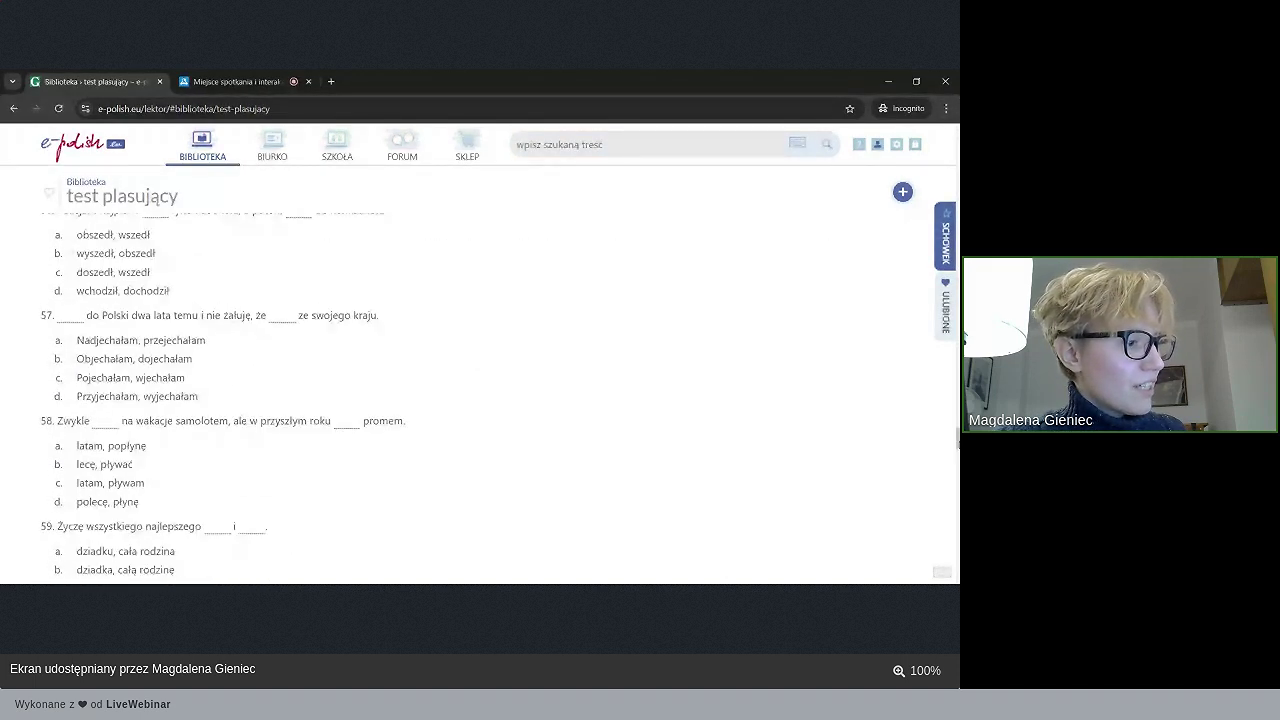
scroll(275, 187, "down", 12)
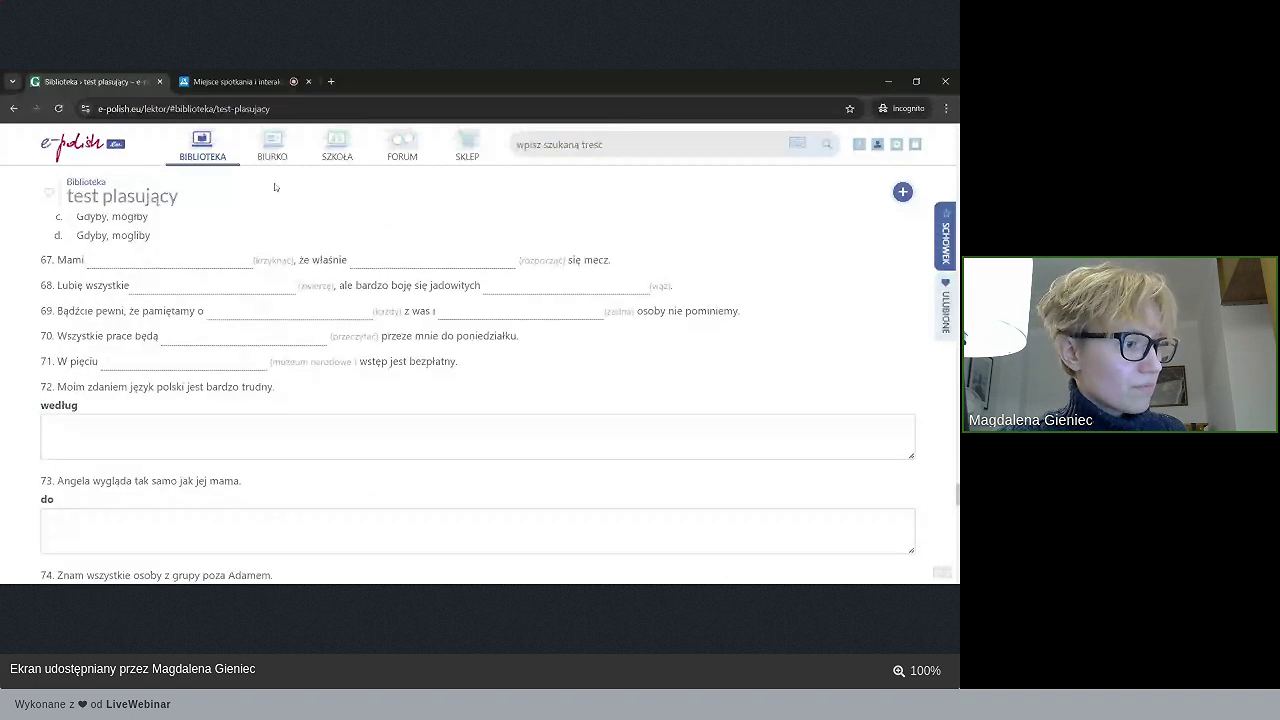
scroll(90, 259, "down", 4)
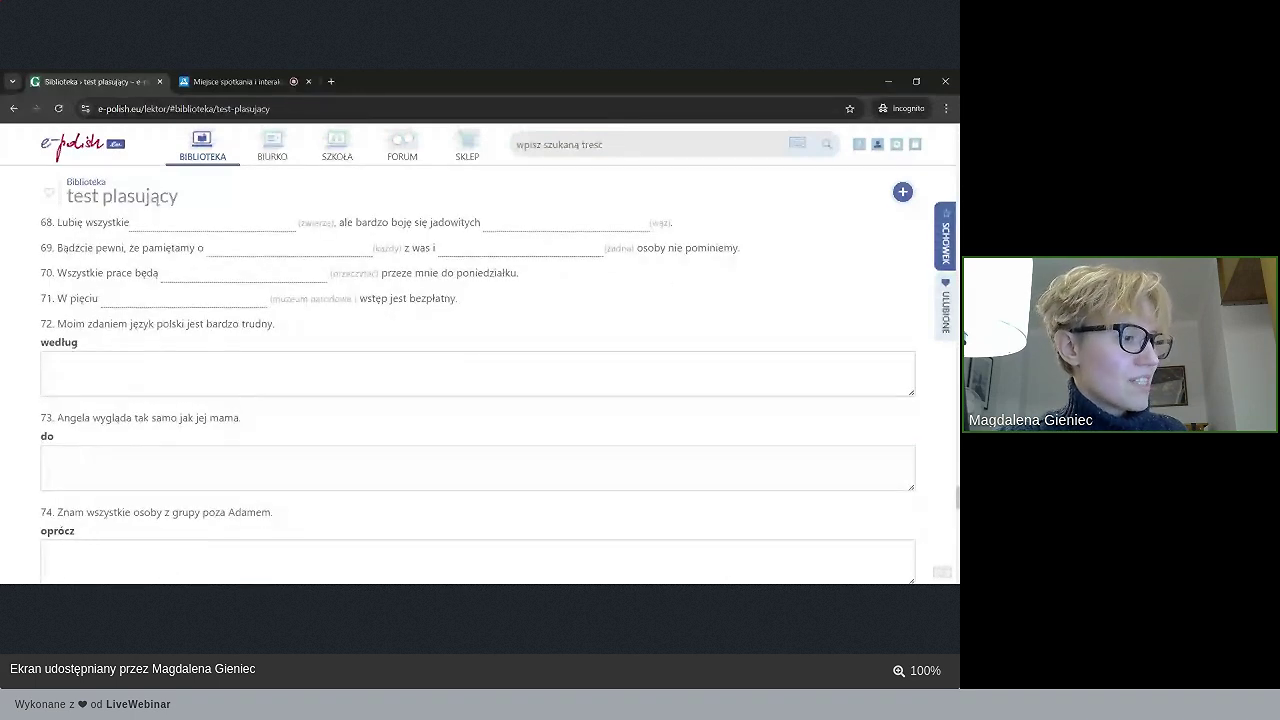
scroll(478, 380, "down", 8)
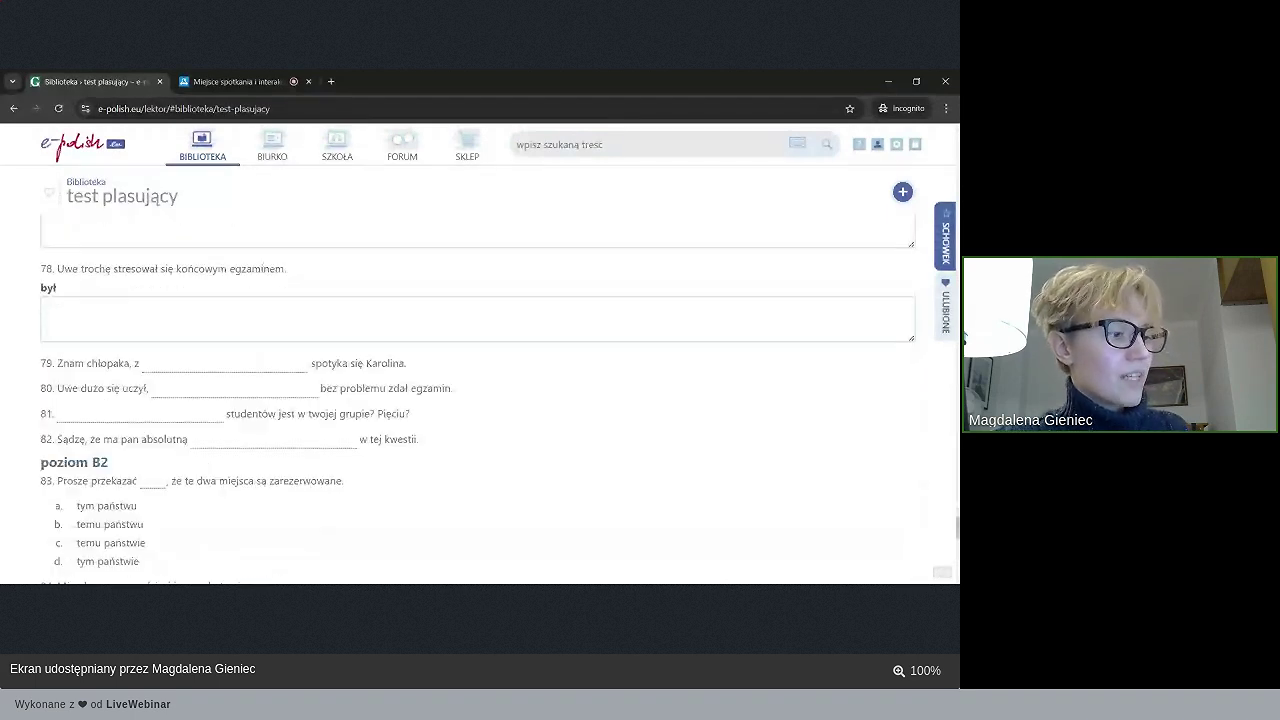
scroll(478, 380, "down", 8)
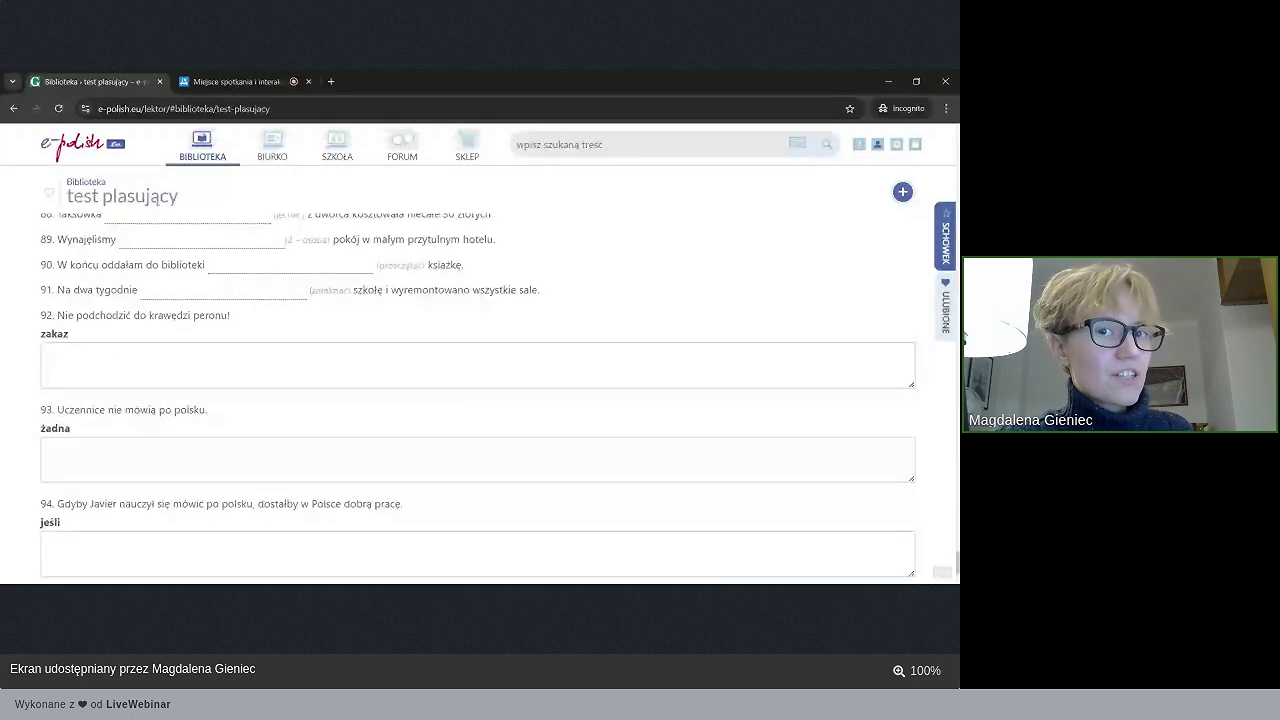
scroll(174, 352, "down", 1)
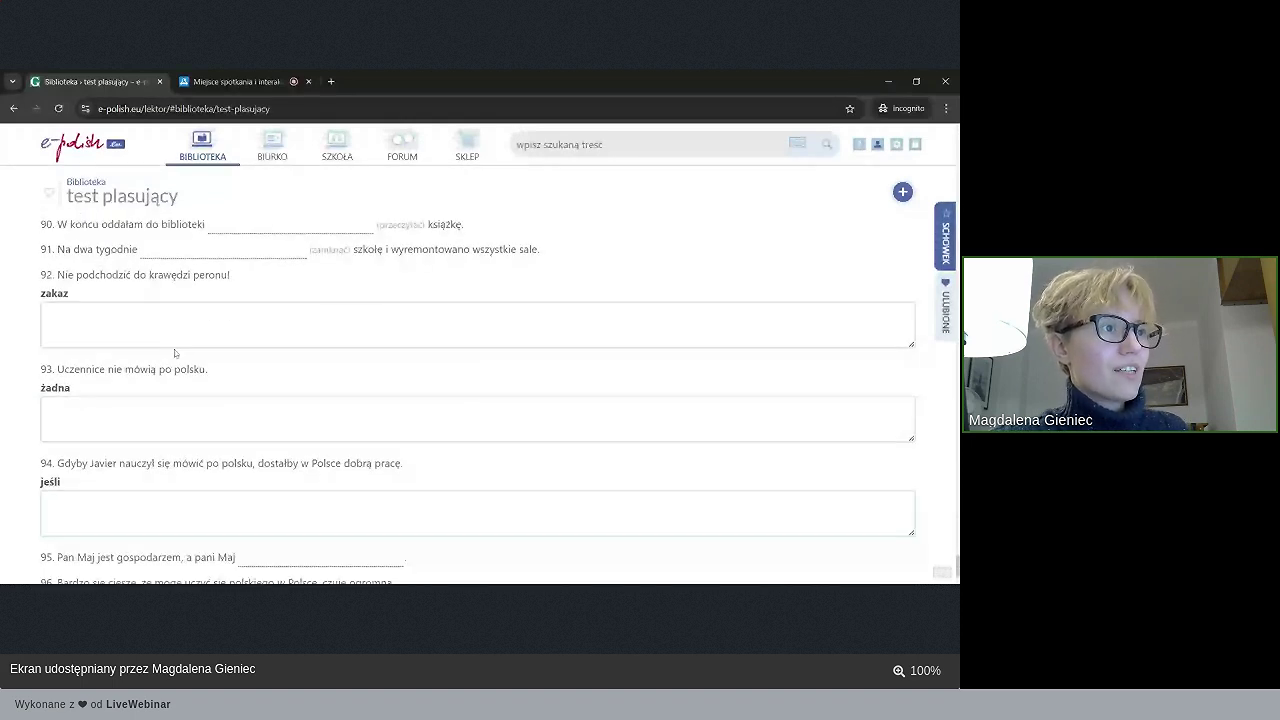
scroll(174, 352, "down", 3)
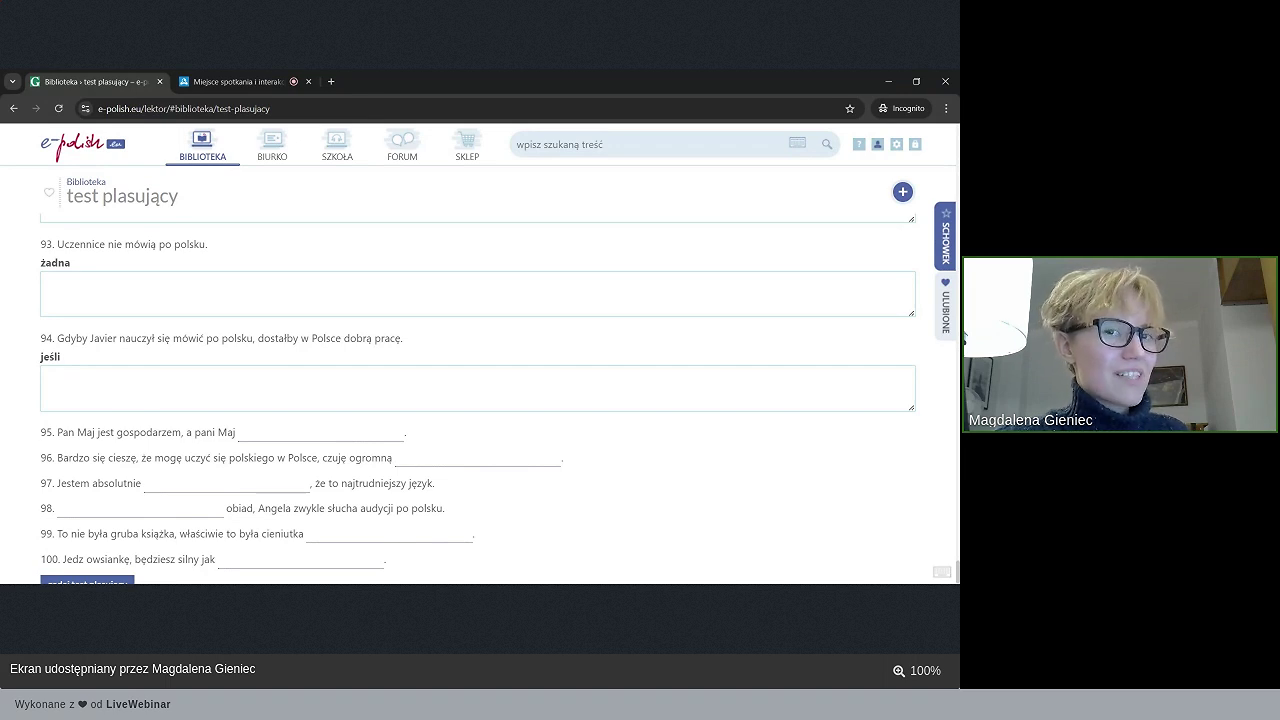
scroll(478, 400, "down", 1)
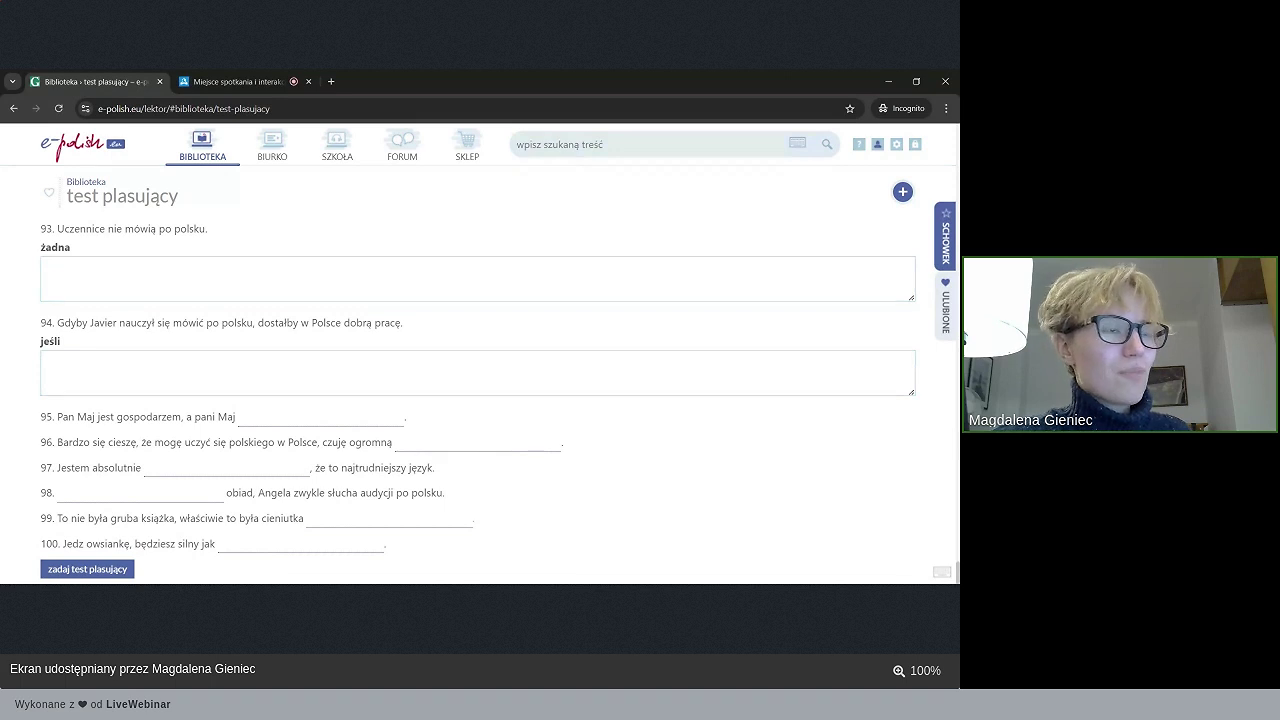
scroll(211, 345, "up", 15)
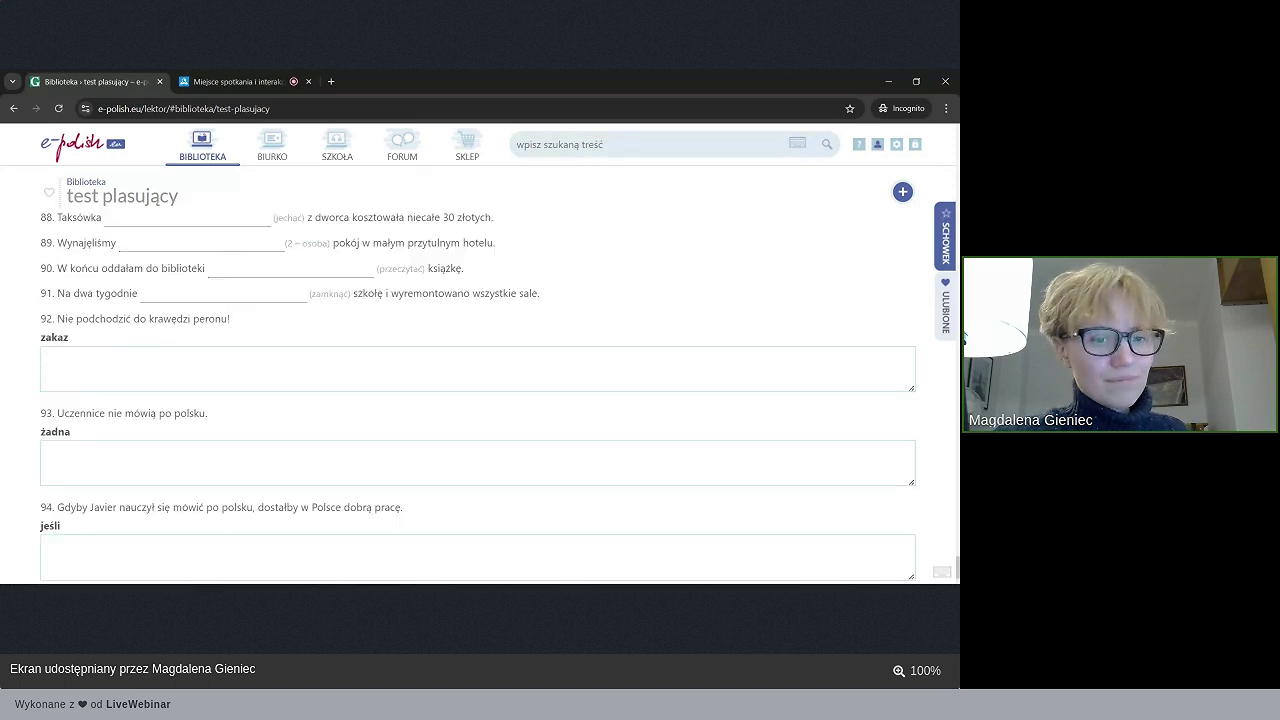
scroll(632, 430, "up", 20)
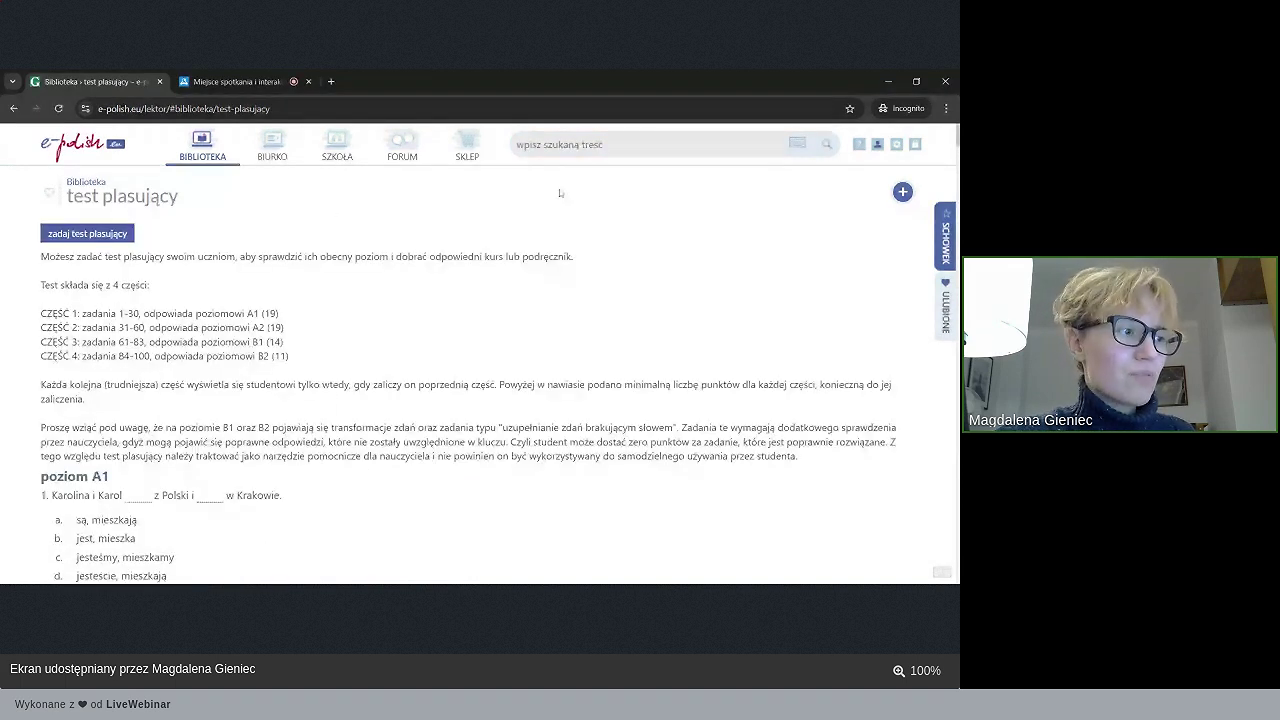
- Assign the placement test to the group Grupa Webinaryjna 2024
left_click(90, 234)
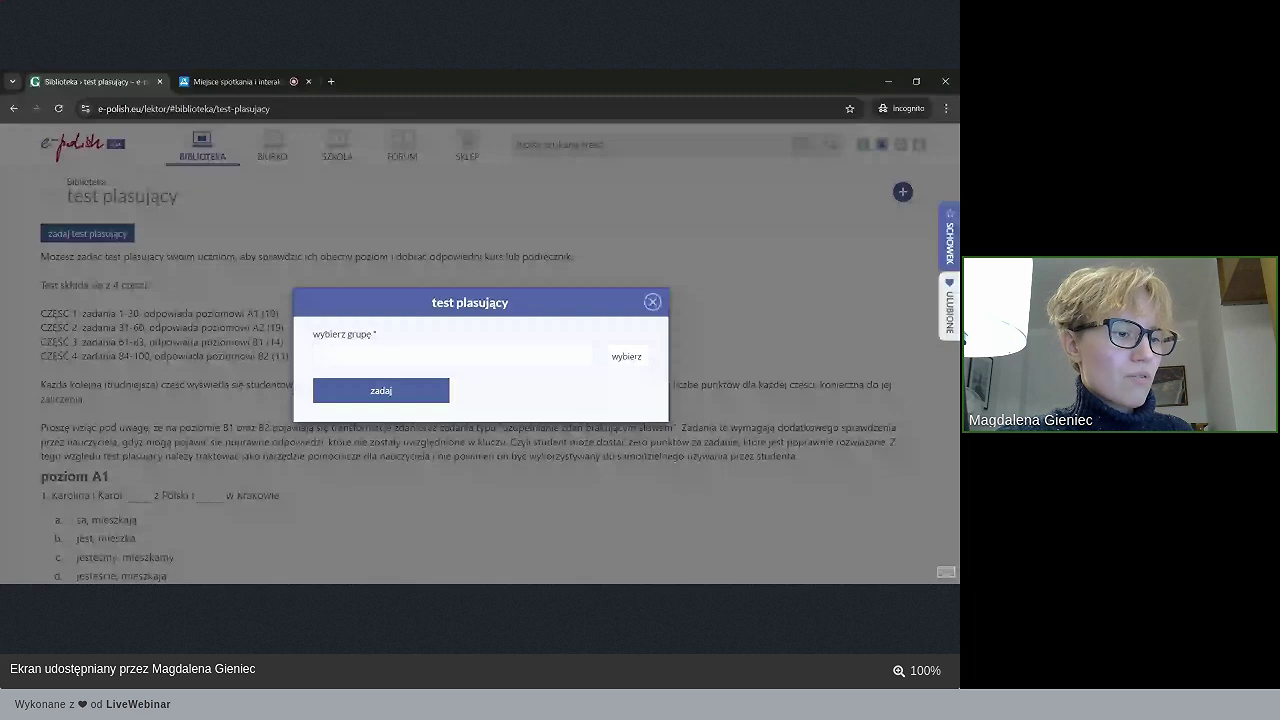
left_click(622, 357)
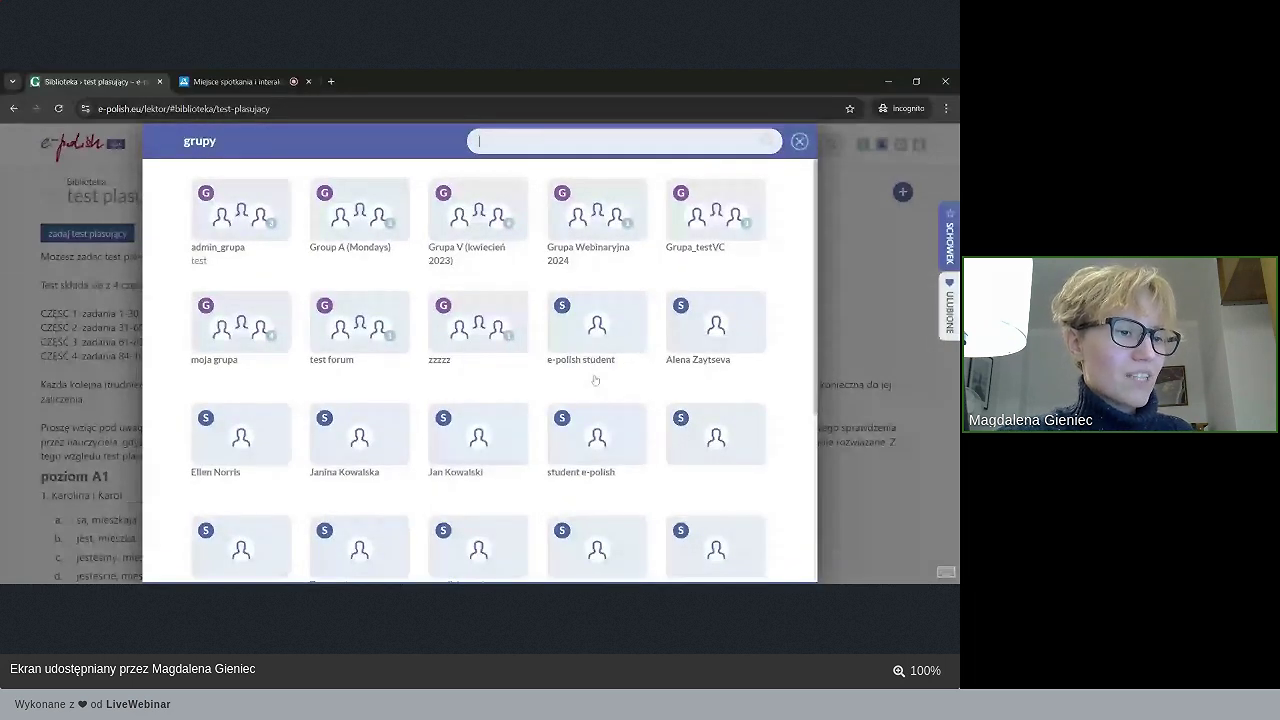
left_click(581, 238)
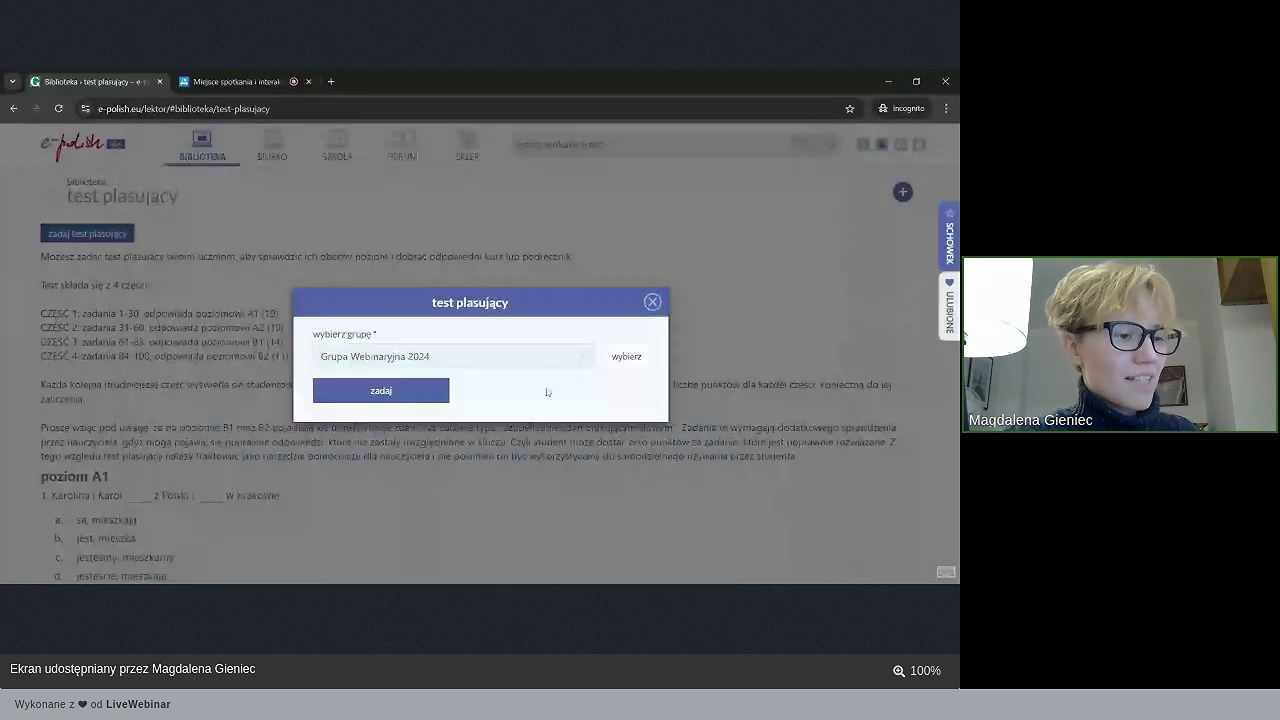
left_click(384, 391)
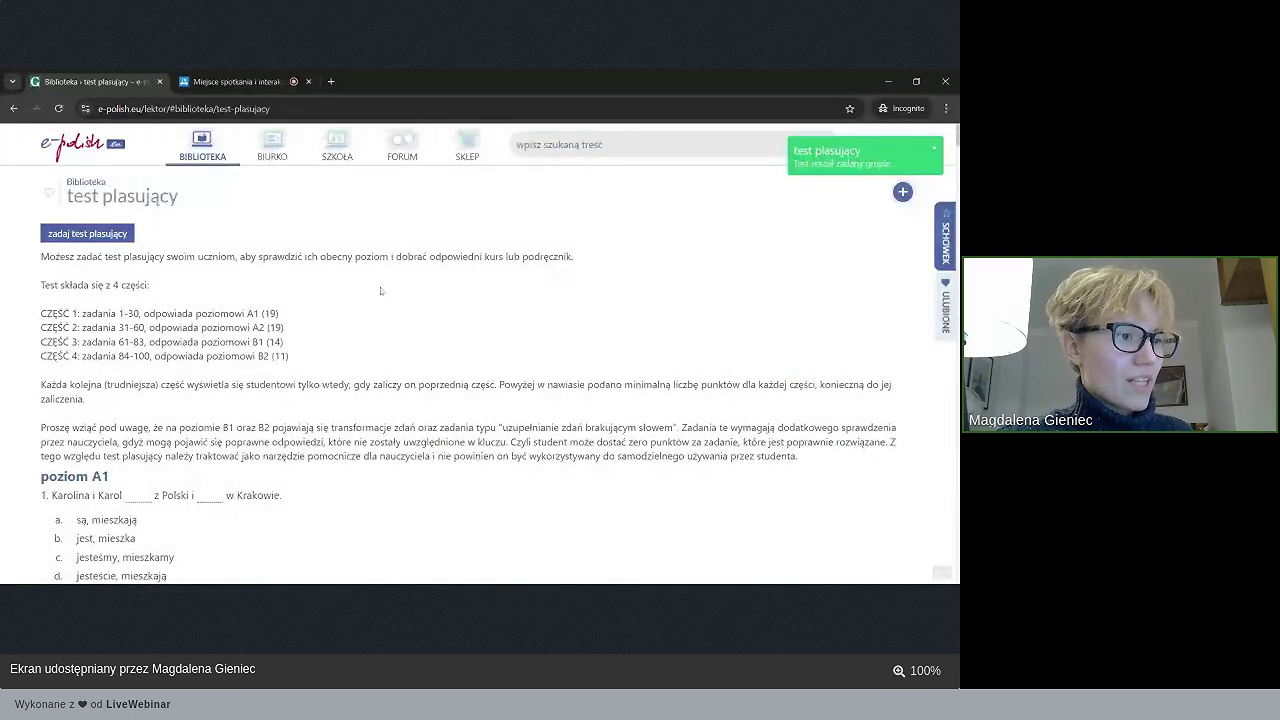
- Look over the student list of Grupa Webinaryjna 2024 among the school's groups, and close the group
left_click(337, 145)
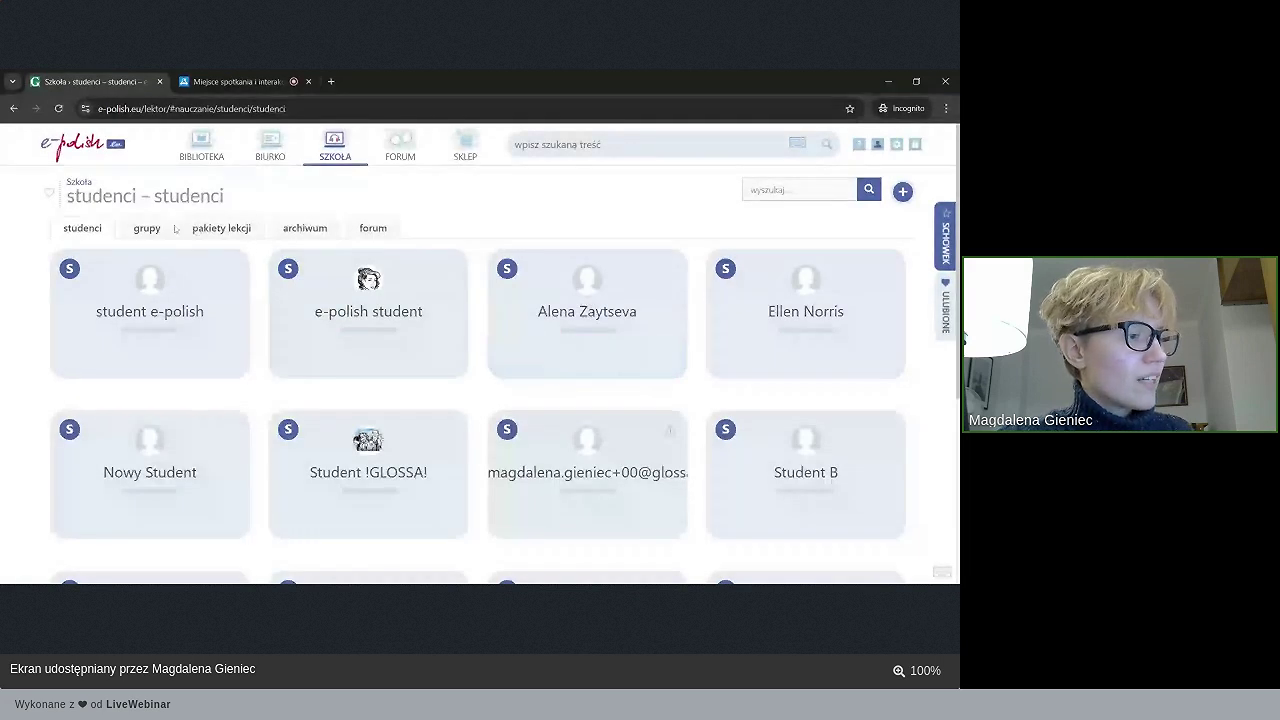
left_click(150, 228)
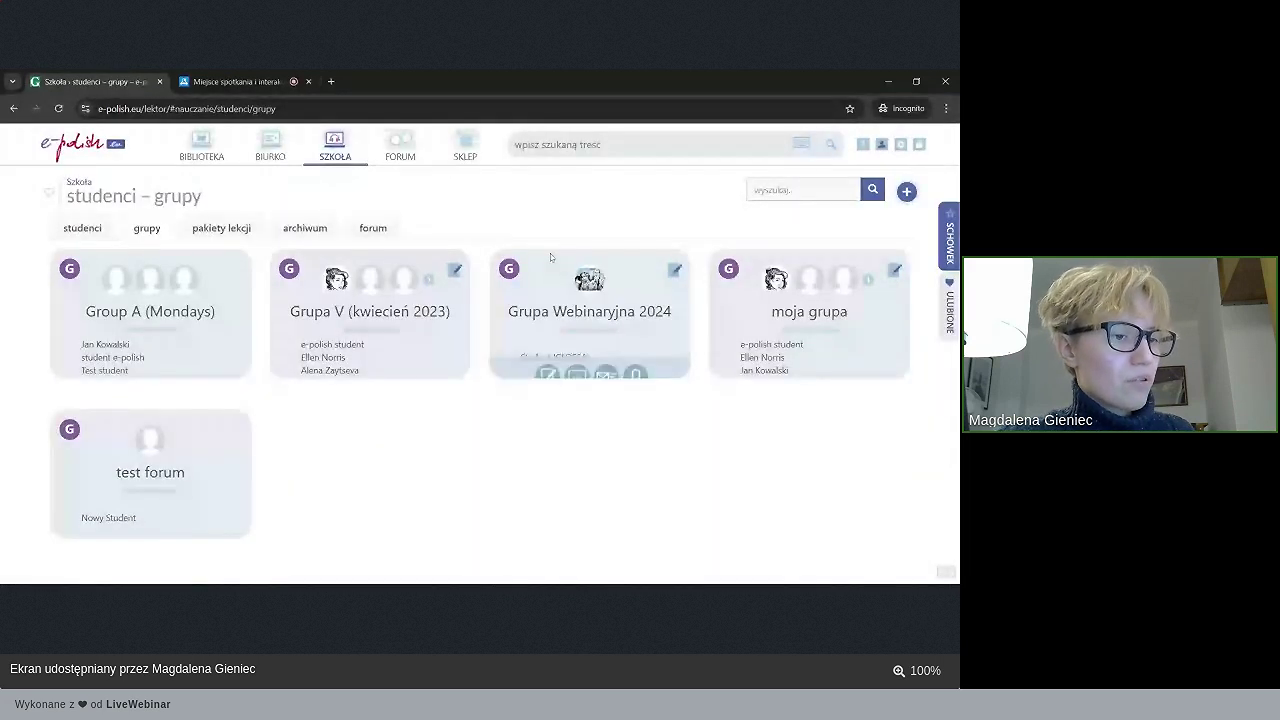
left_click(550, 257)
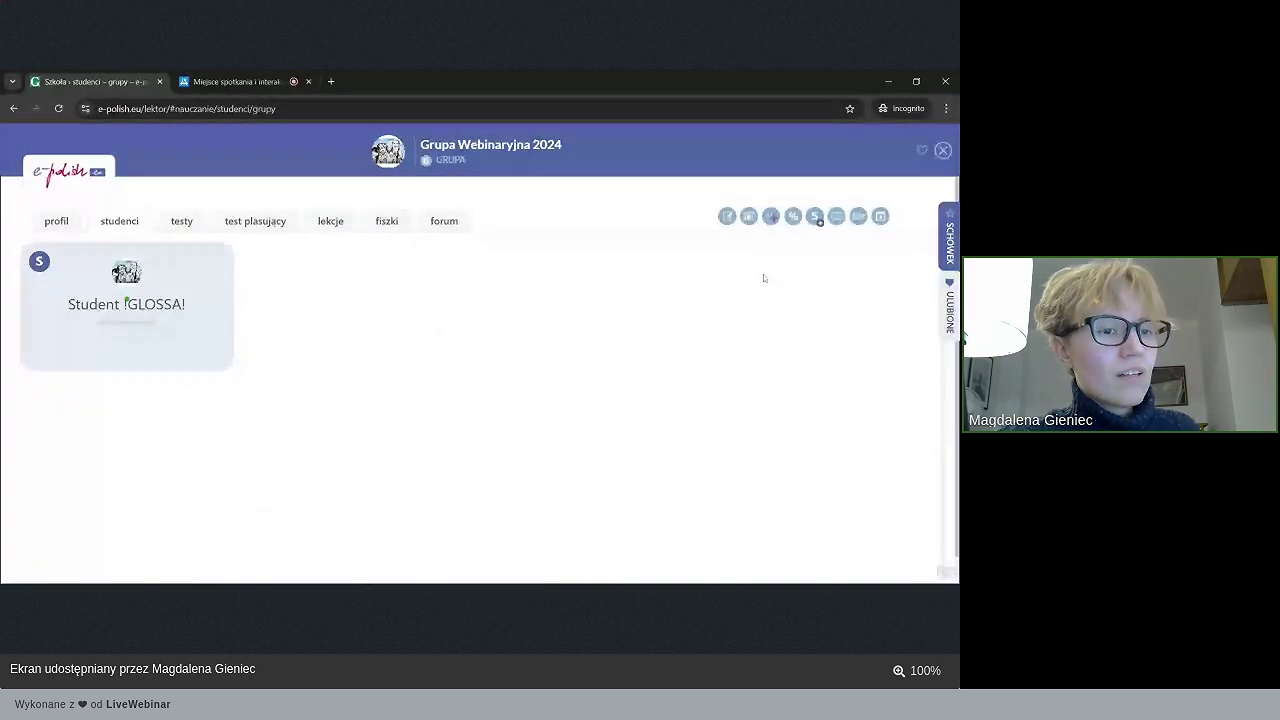
left_click(775, 220)
scroll(548, 310, "down", 5)
scroll(548, 310, "up", 5)
left_click(838, 150)
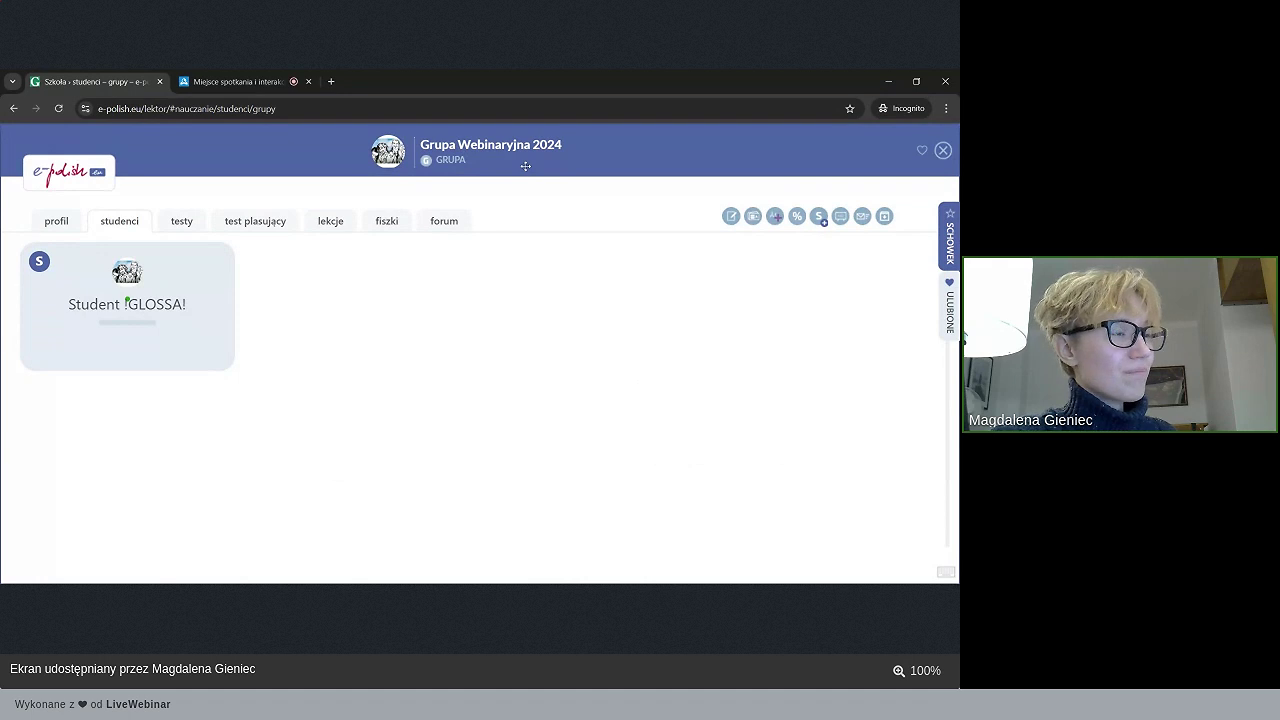
left_click(942, 150)
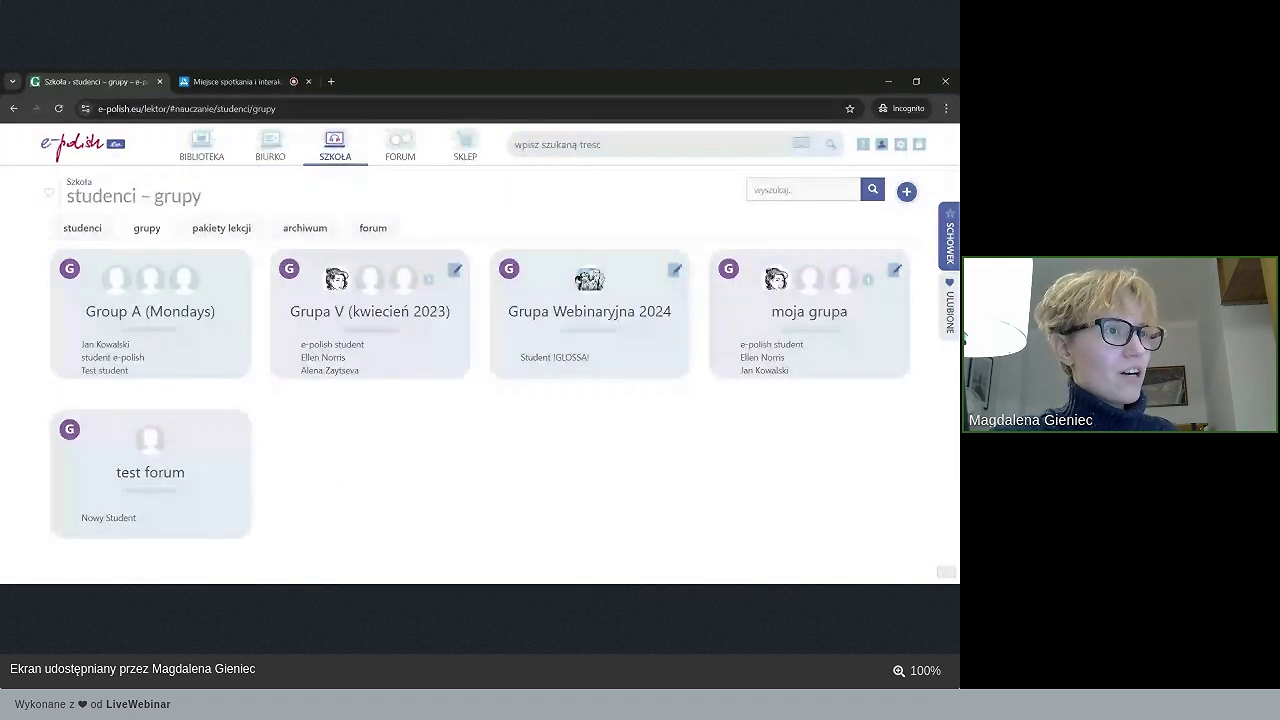
- Open the WEBINAR 1410 folder among the teacher's own tests in Biurko
left_click(272, 152)
left_click(585, 296)
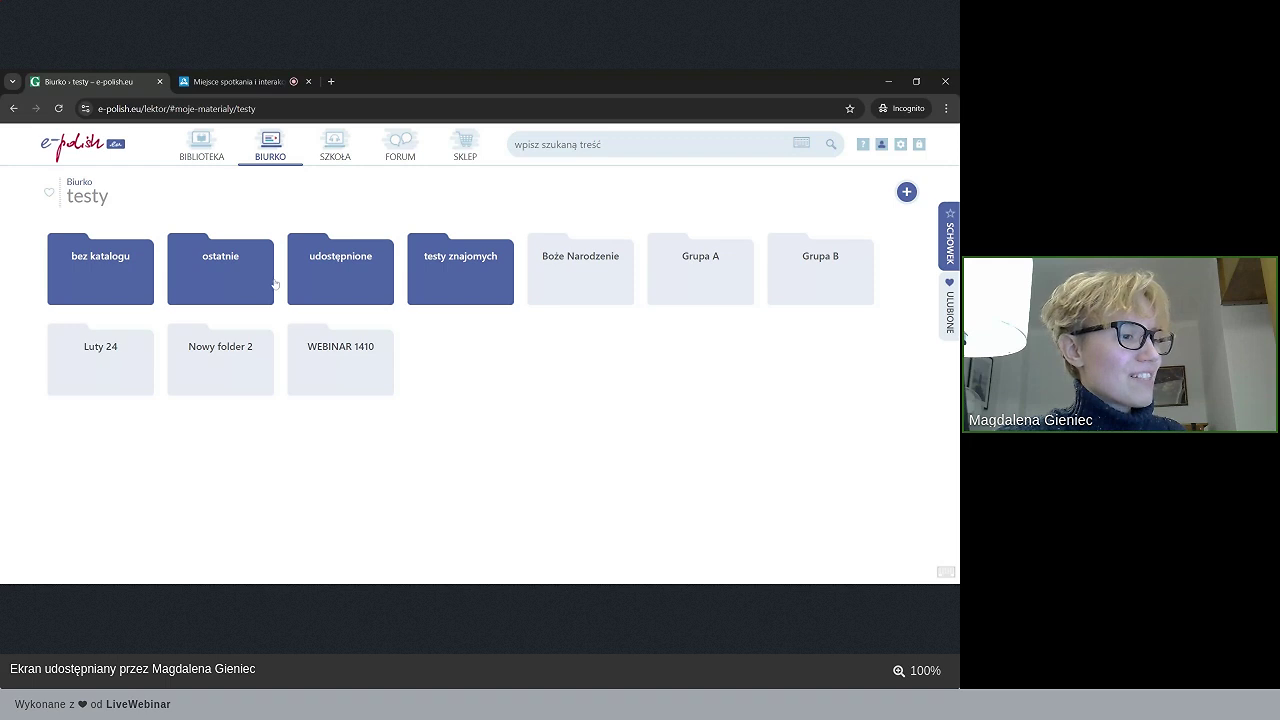
left_click(362, 355)
- Set up an assignment of TEST | WEBINARIUM 2024 to Grupa Webinaryjna 2024 with the live test type (na żywo)
mouse_move(358, 240)
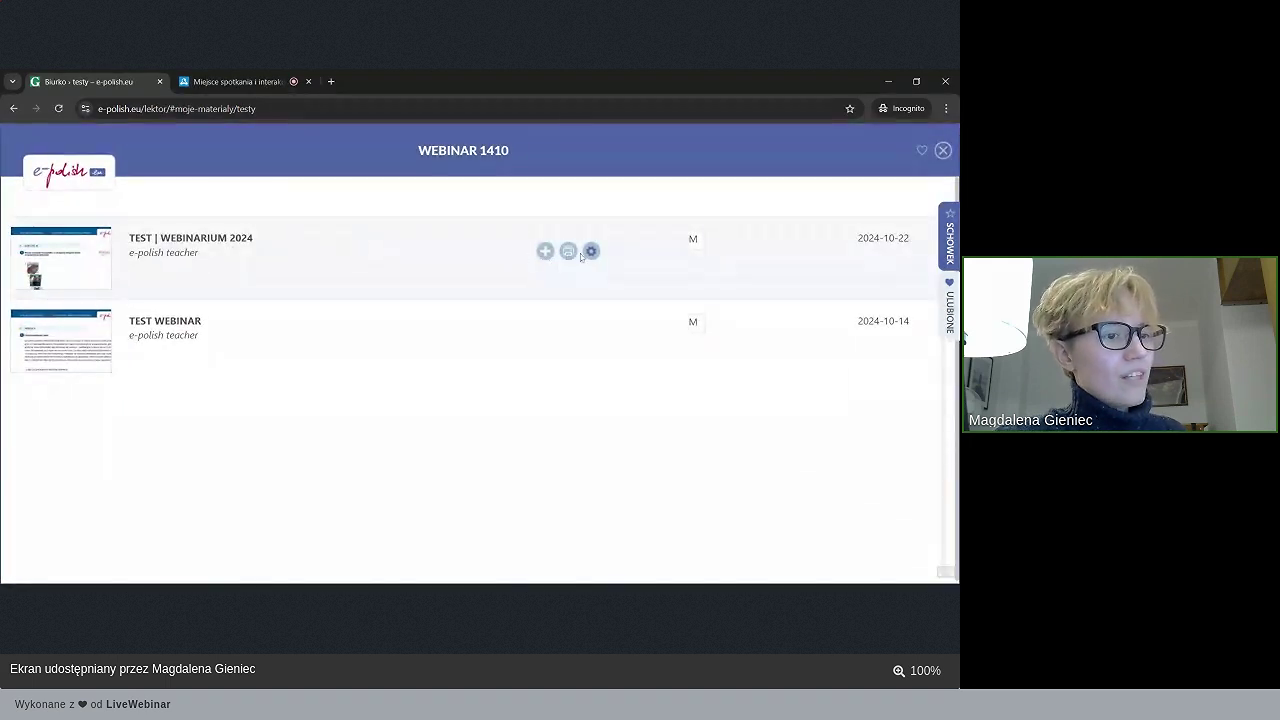
left_click(544, 251)
left_click(626, 248)
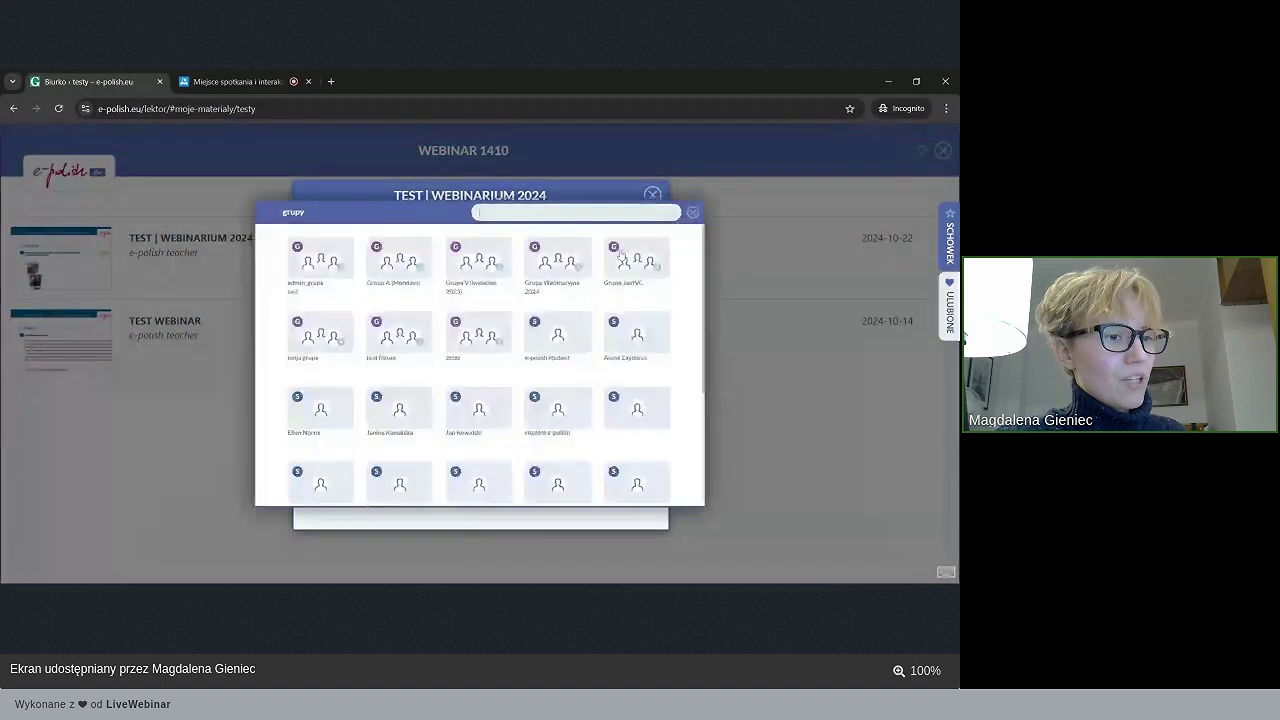
left_click(589, 228)
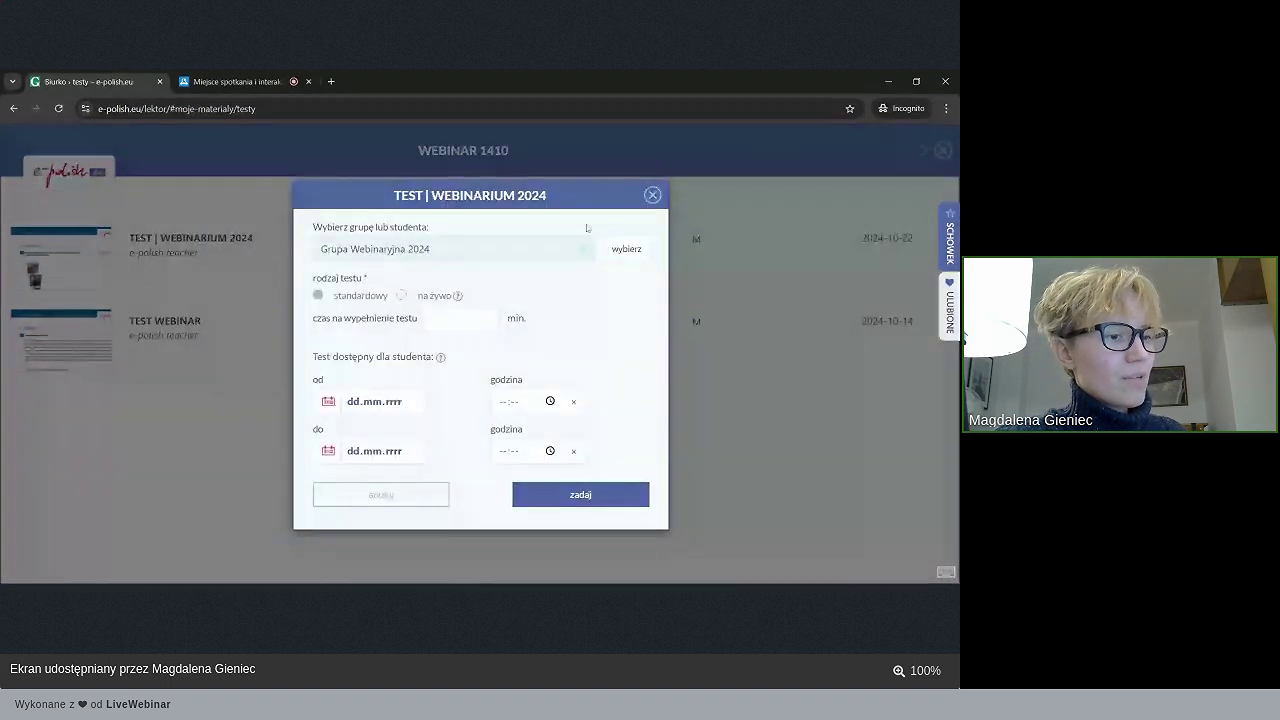
left_click(416, 297)
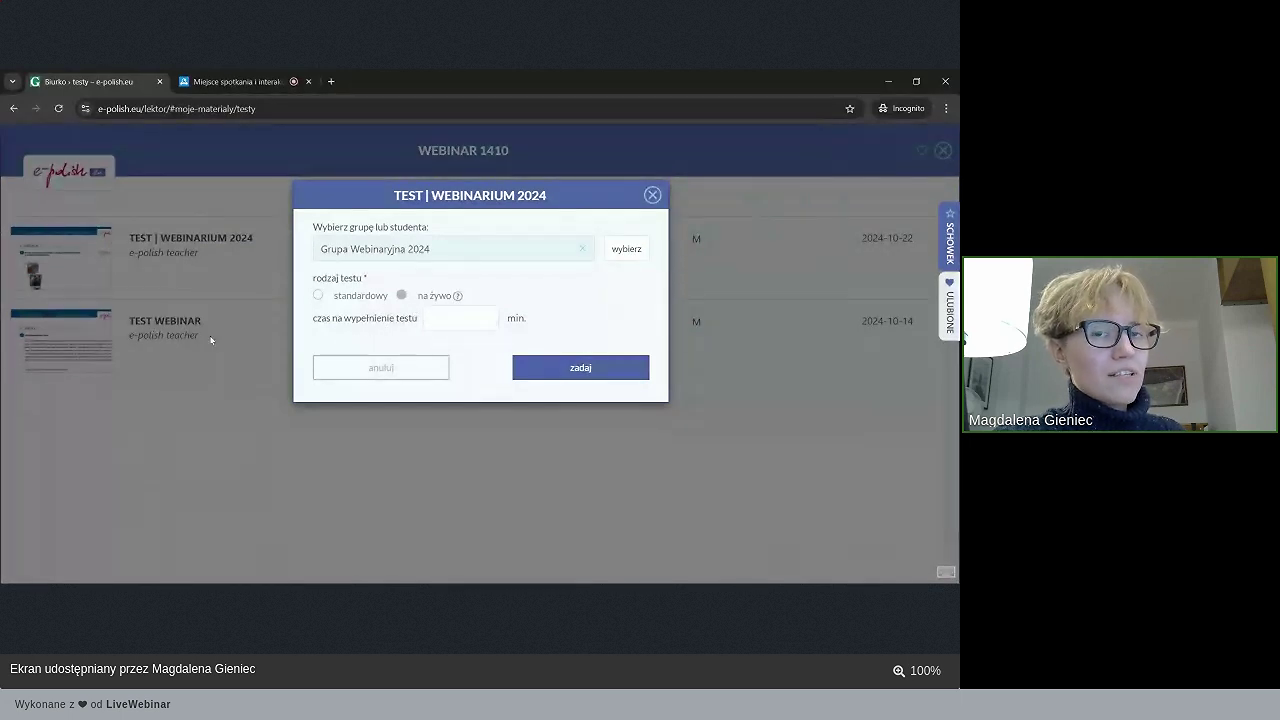
- Try to assign the live test with a completion time of 1 minute, and close the assignment form
left_click(455, 318)
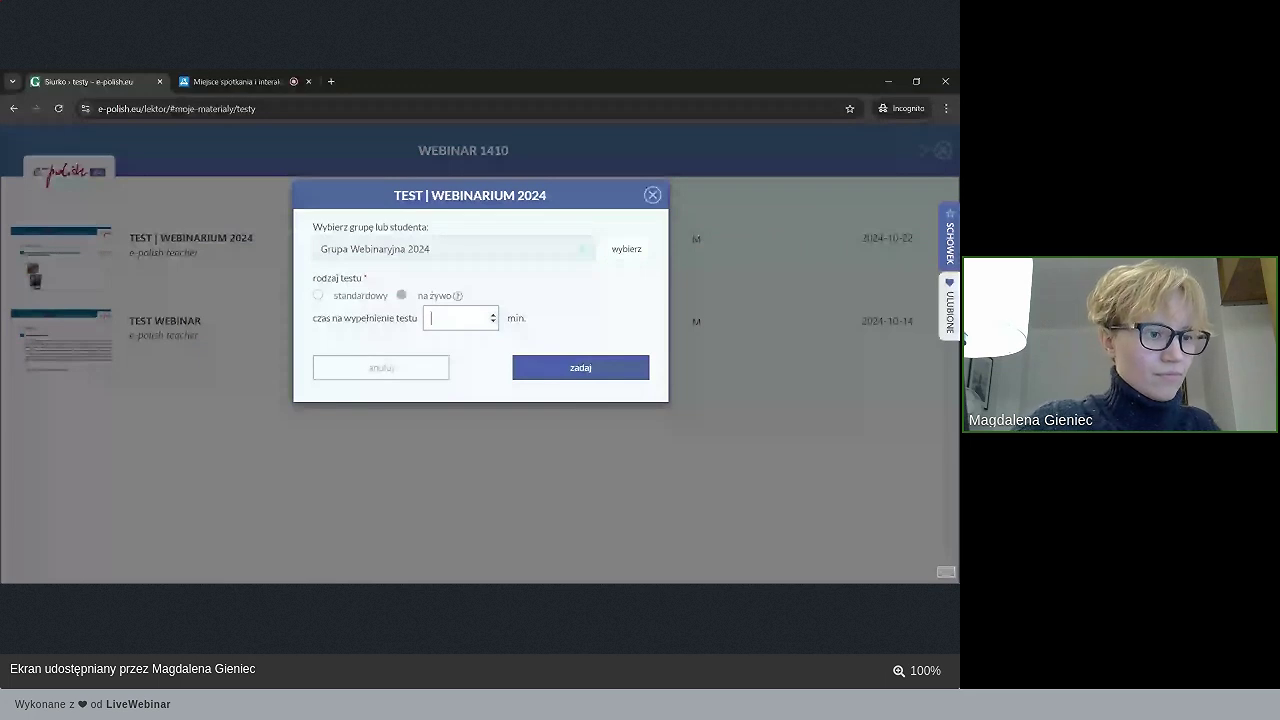
type("2")
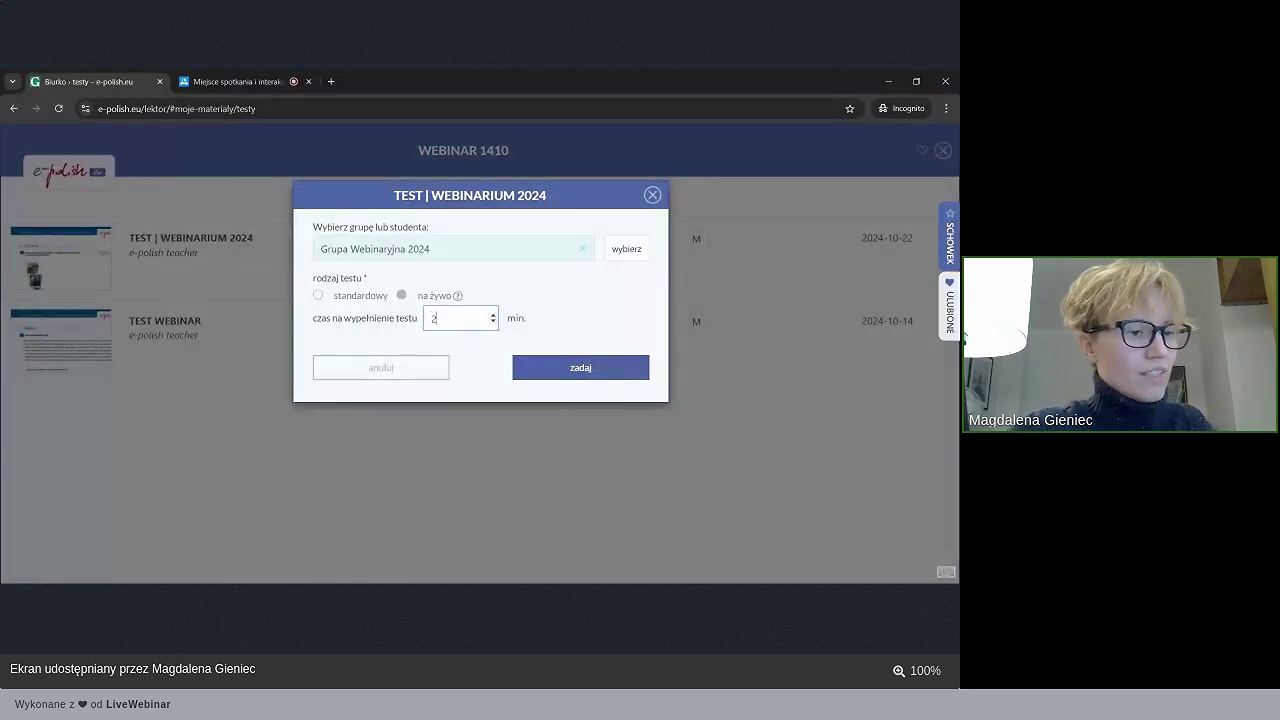
left_click(576, 307)
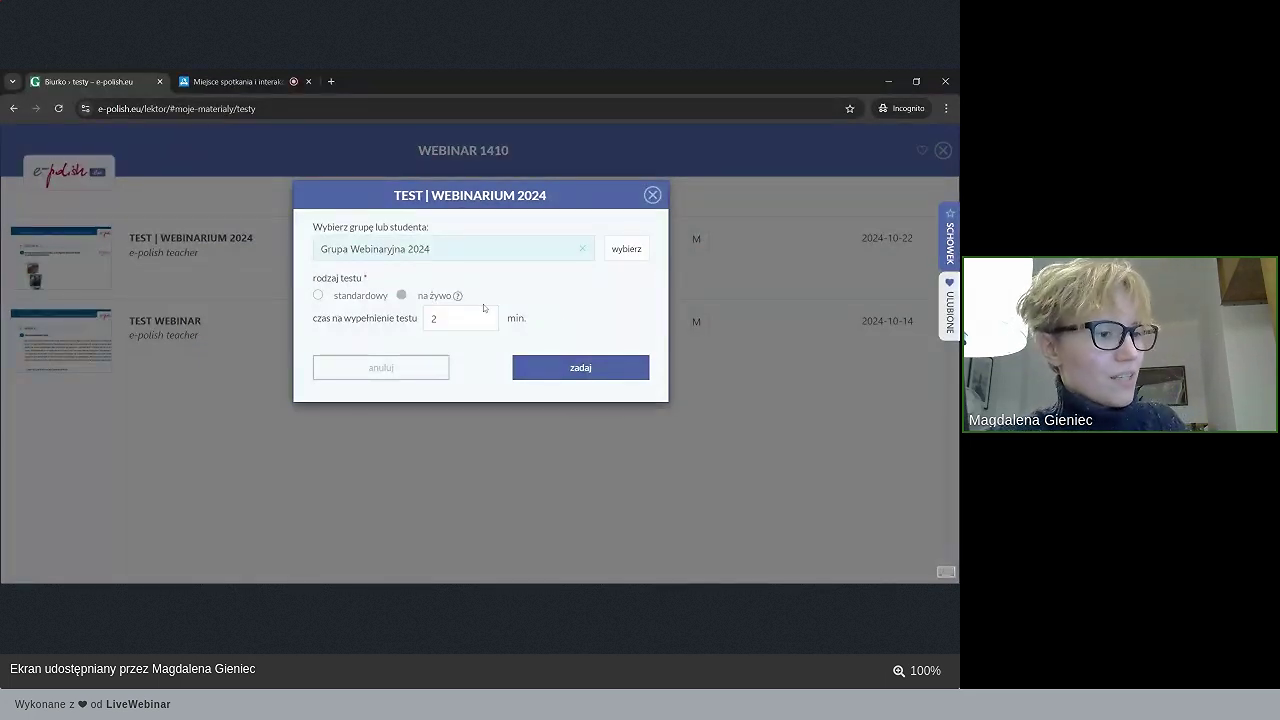
left_click(410, 320)
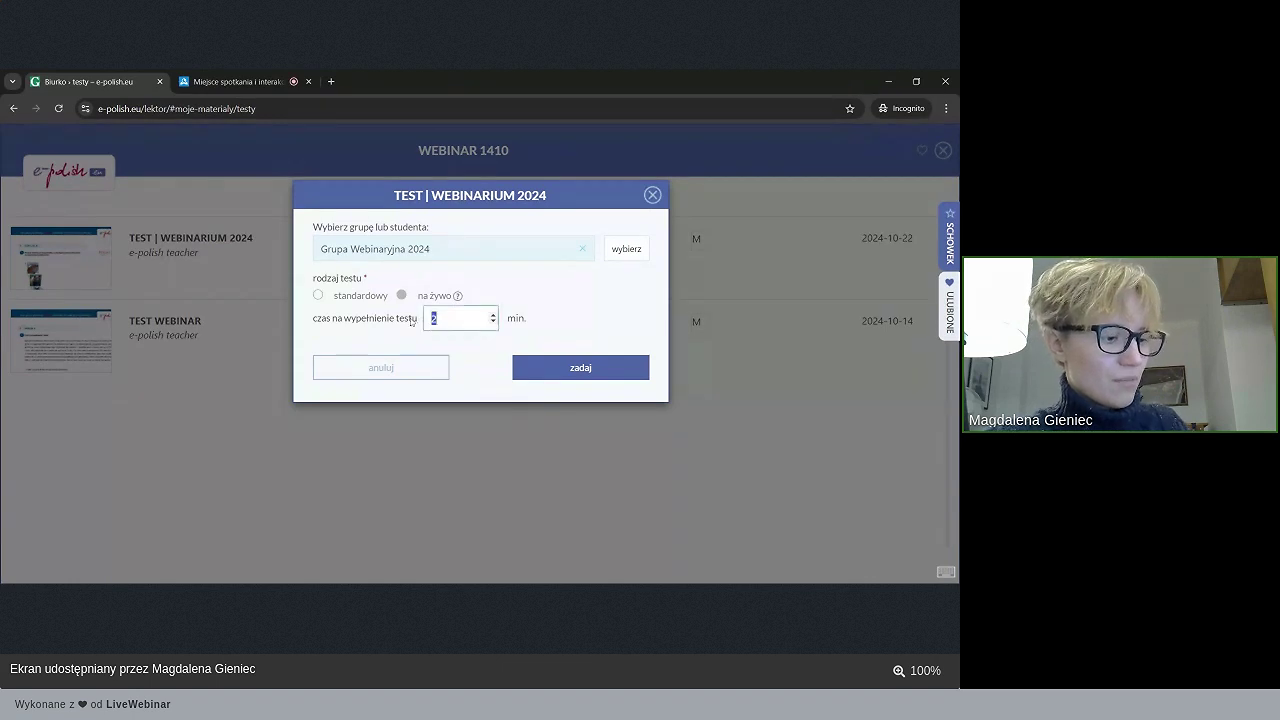
type("1")
left_click(576, 330)
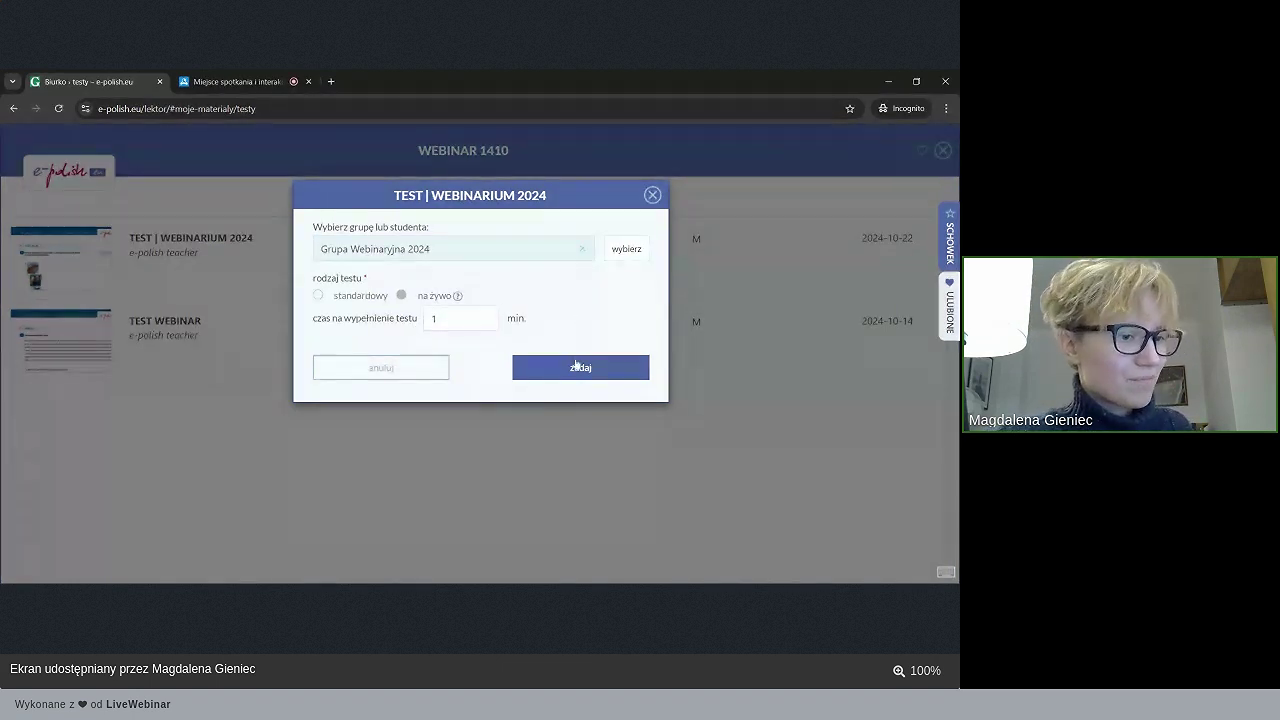
left_click(576, 365)
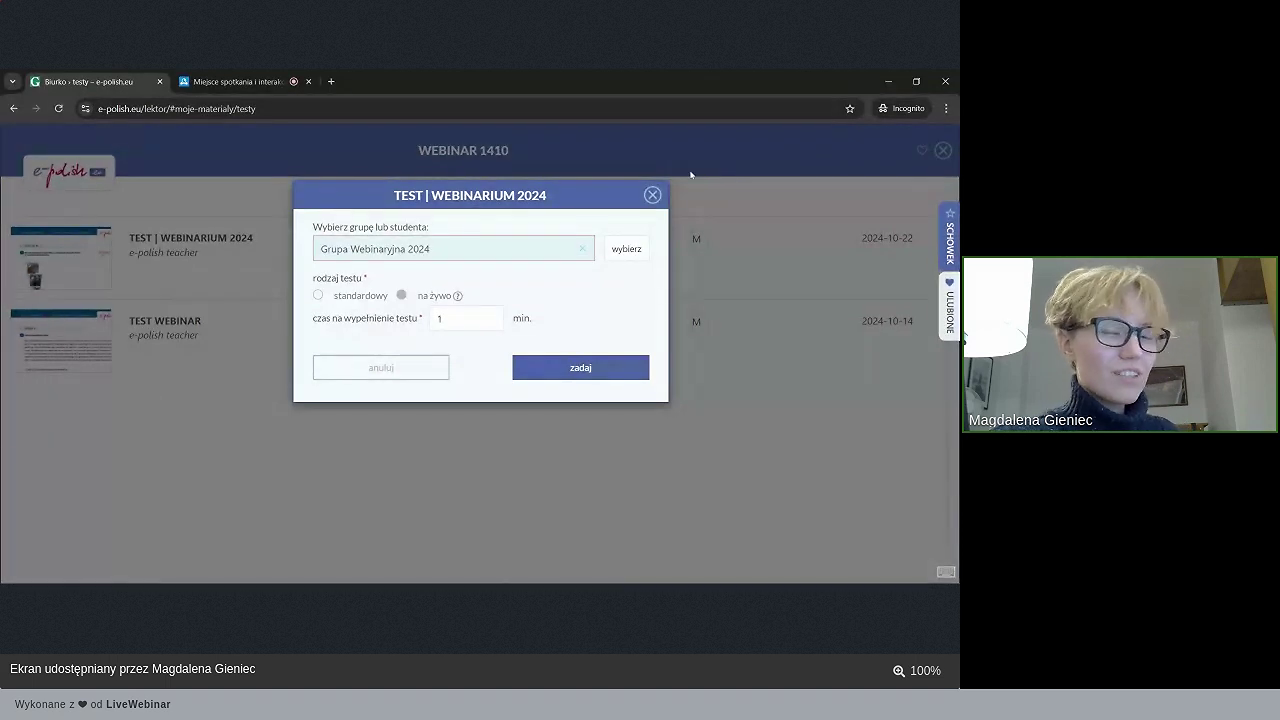
left_click(653, 196)
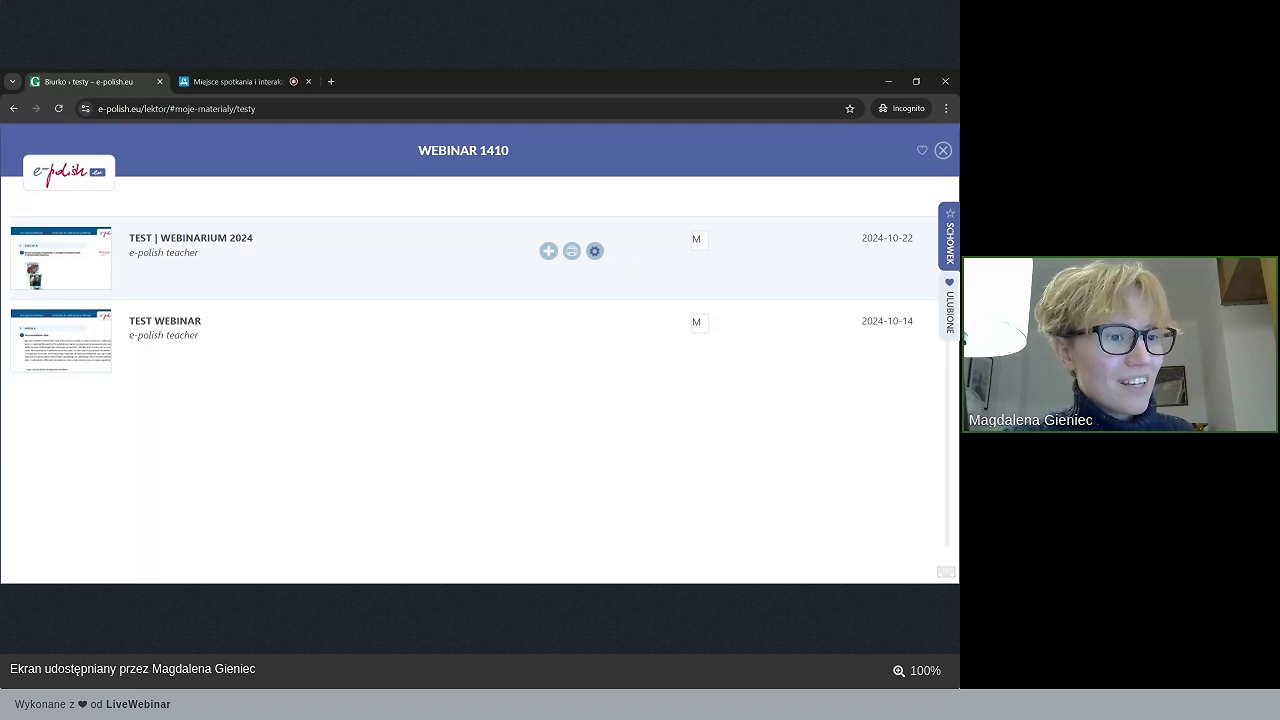
- Copy TEST | WEBINARIUM 2024 into a new test named KOPIA TESTU WEBINARIUM 2024
left_click(594, 251)
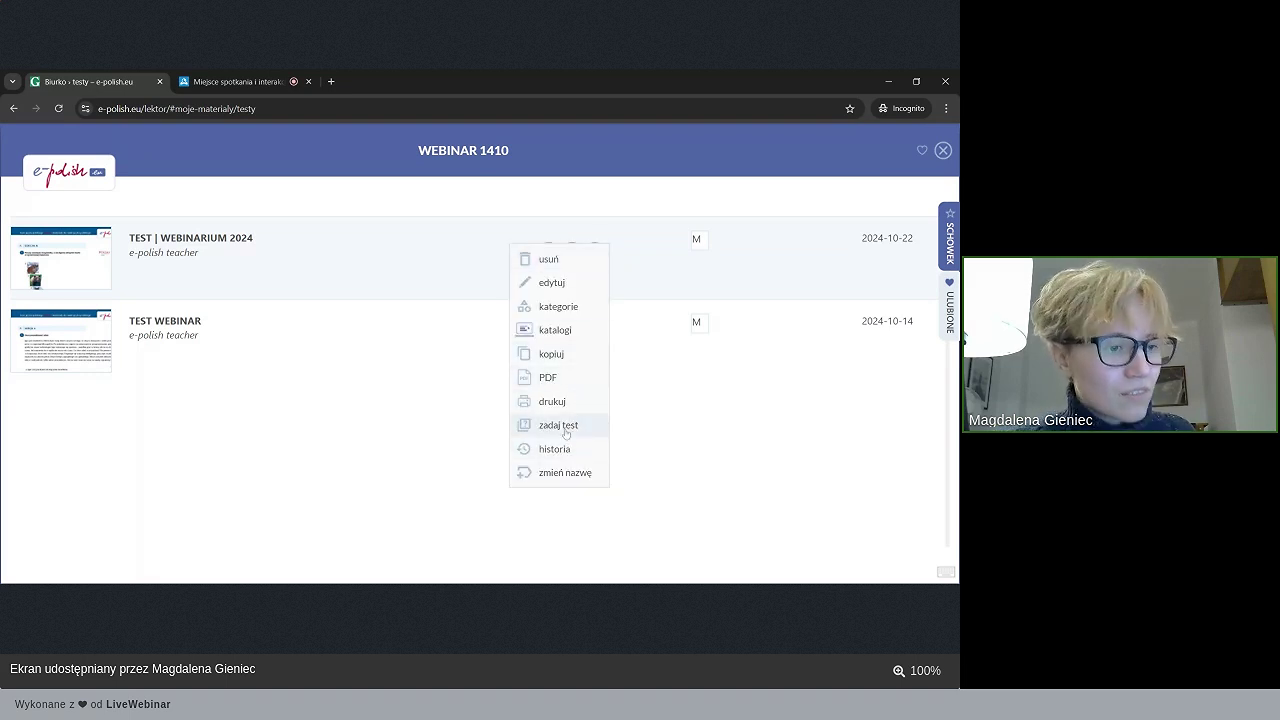
left_click(559, 355)
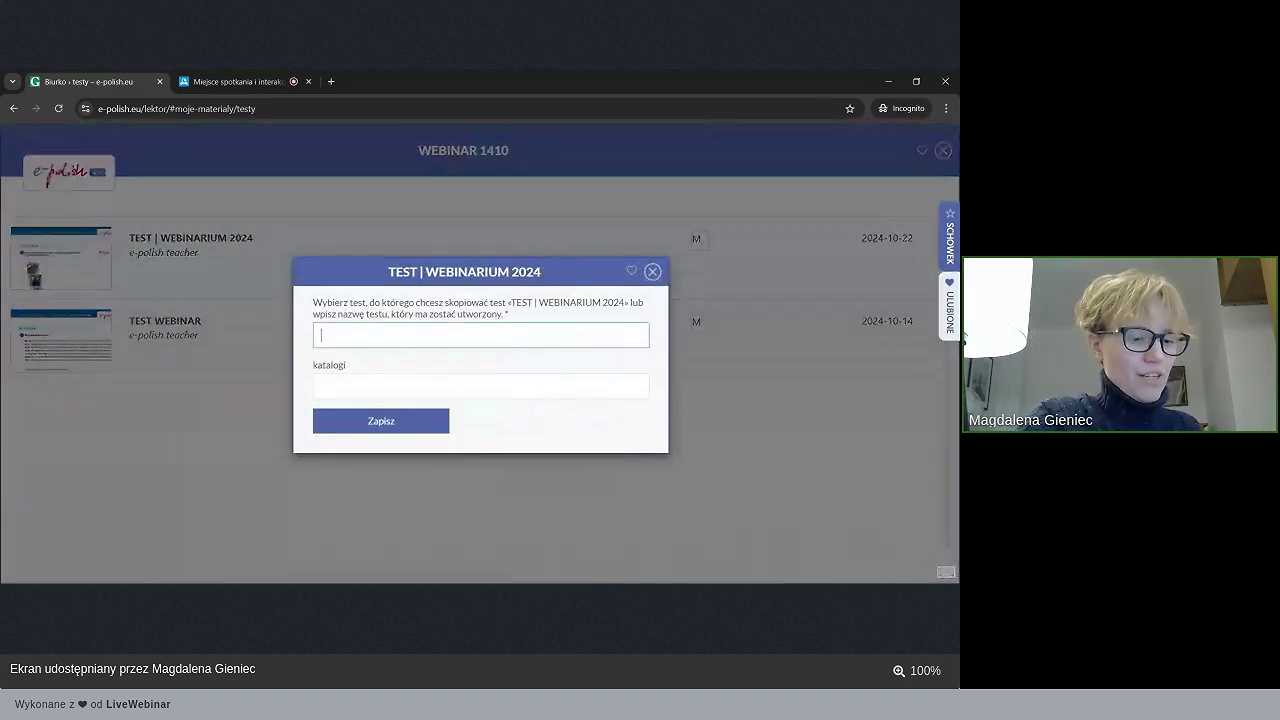
type("KOPIA TEST")
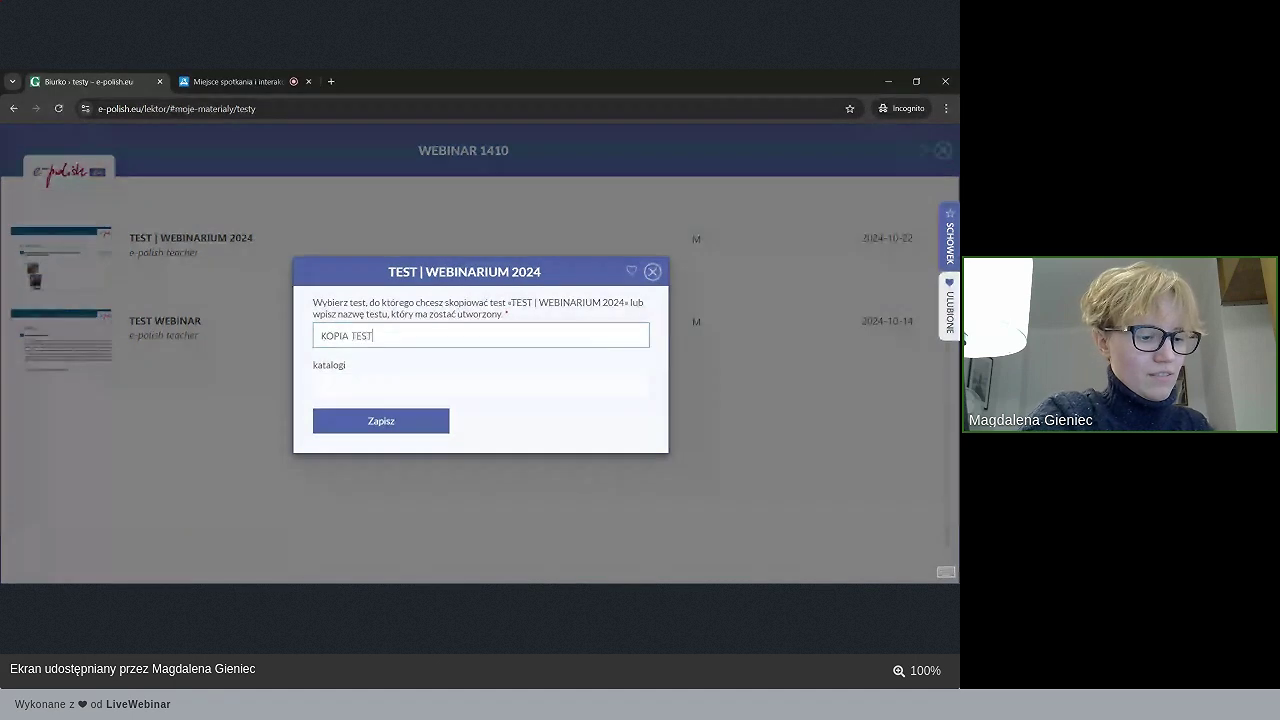
type("U WEBINARIUM 2024")
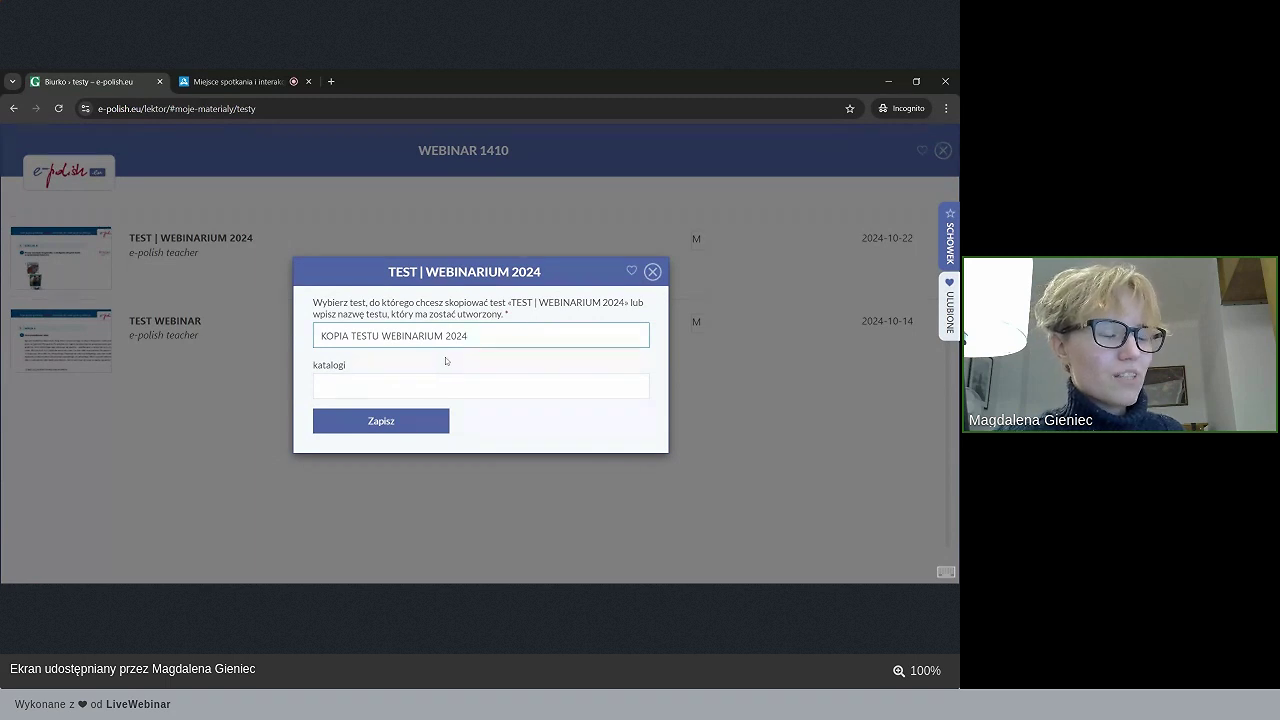
left_click(397, 427)
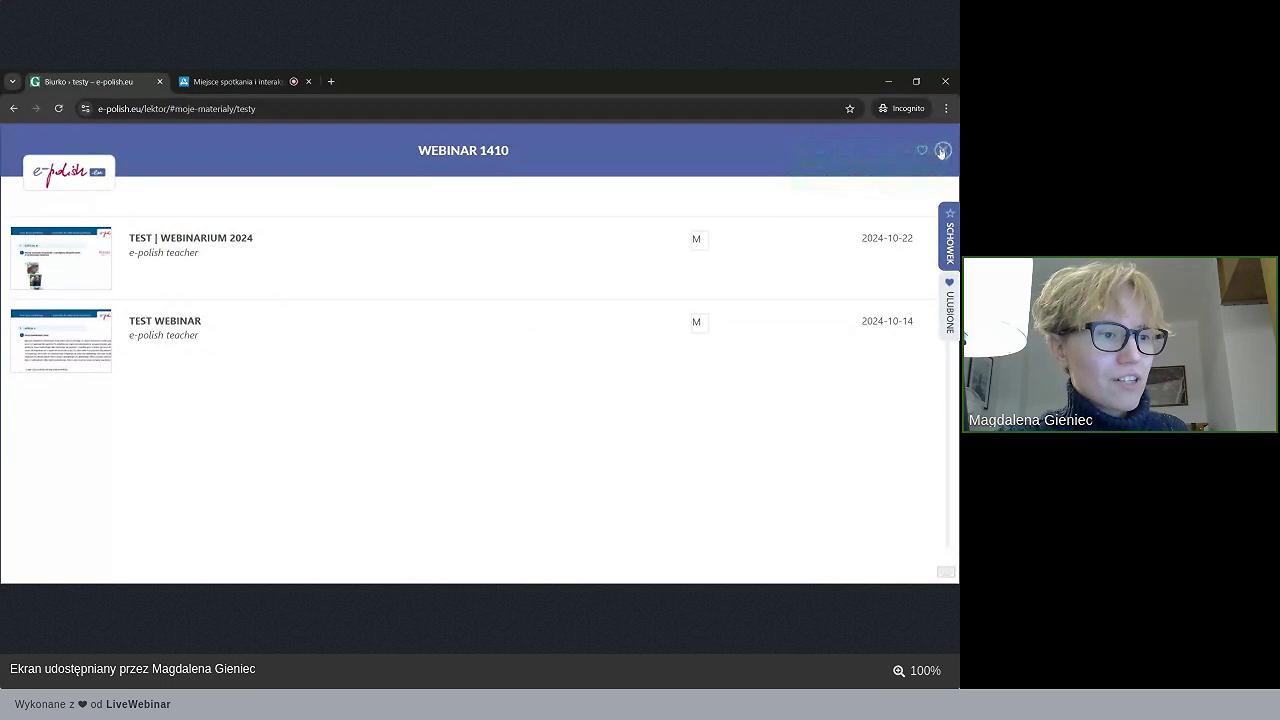
- Assign KOPIA TESTU WEBINARIUM 2024 from the bez katalogu folder to Grupa Webinaryjna 2024 as a live test with a 2-minute limit
left_click(944, 150)
left_click(125, 254)
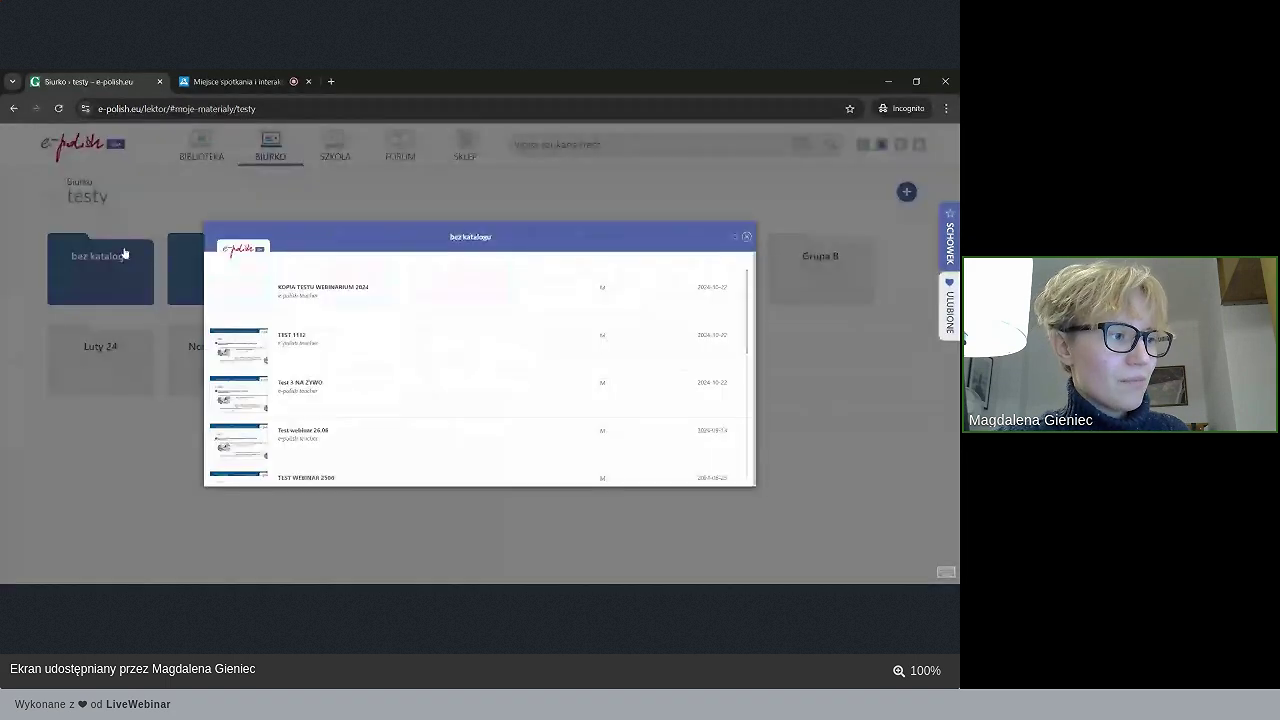
left_click(591, 251)
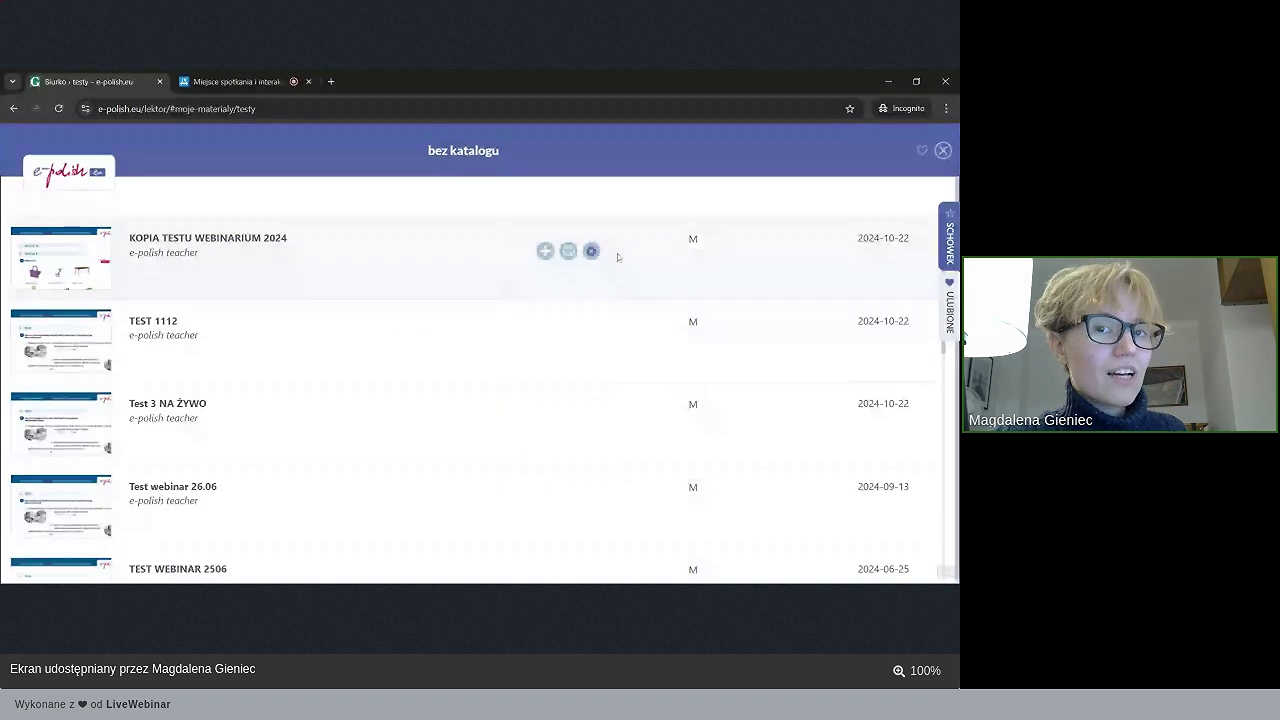
left_click(545, 251)
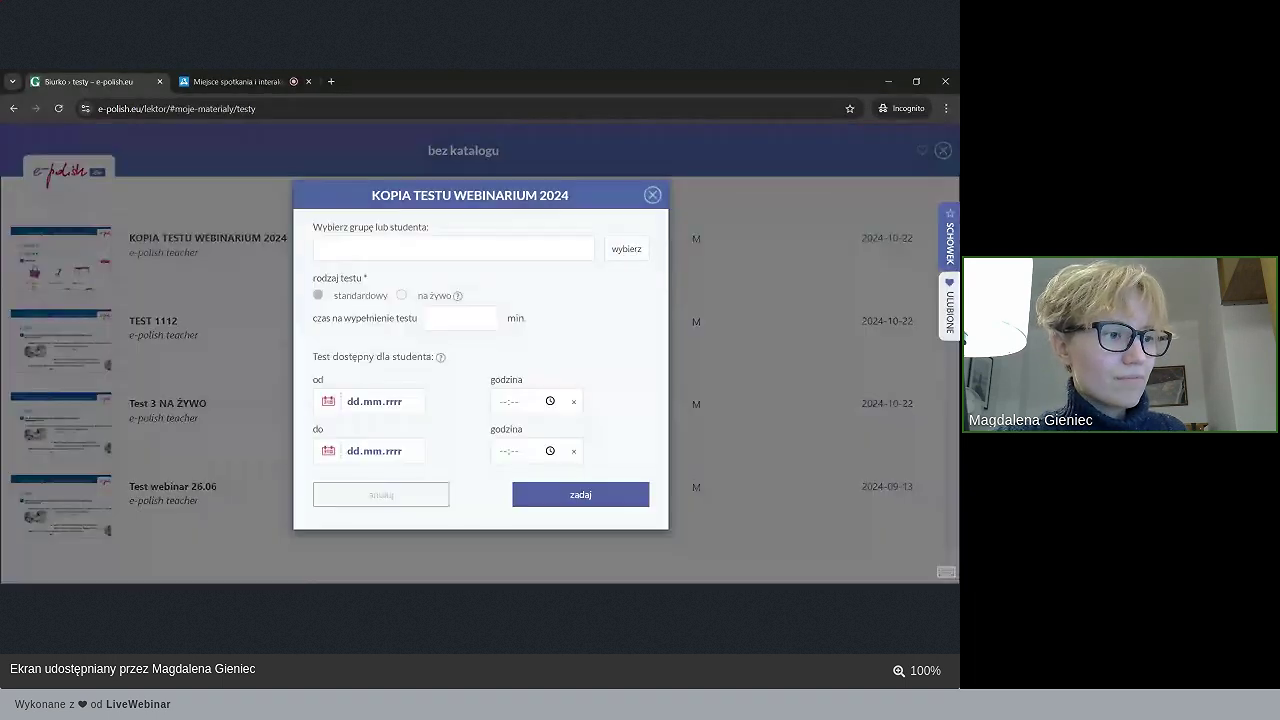
left_click(624, 250)
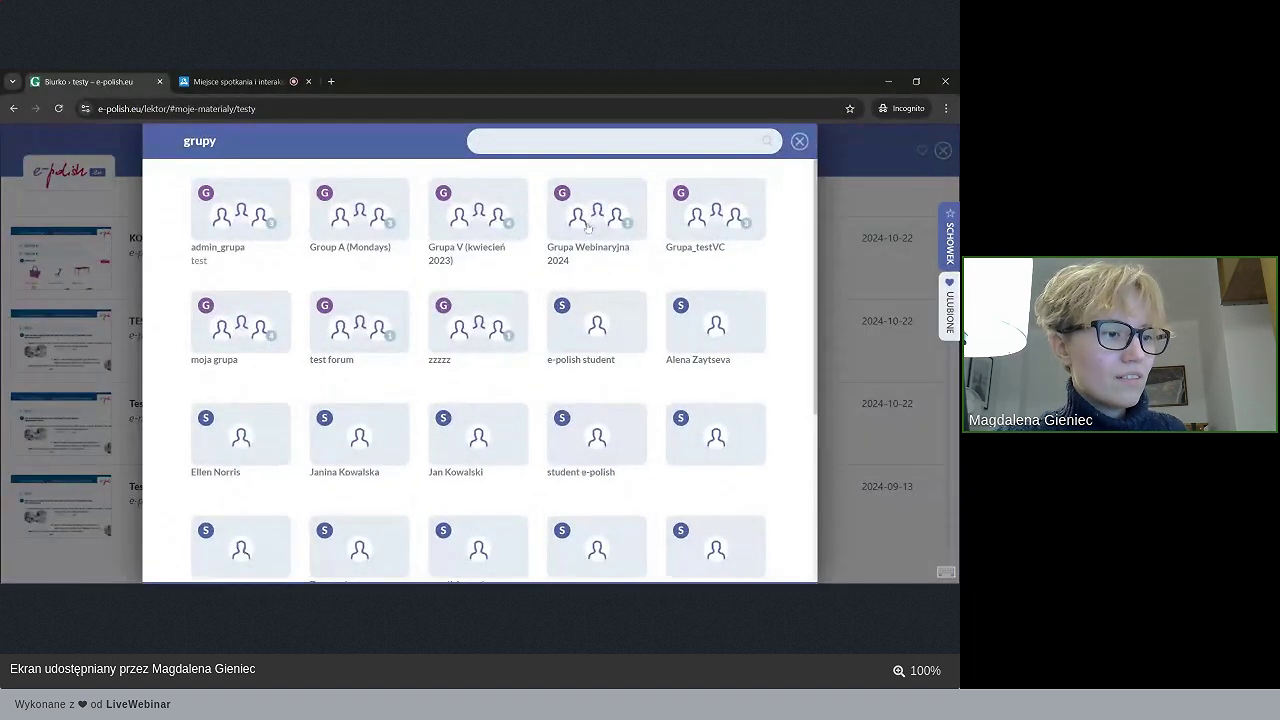
left_click(598, 232)
left_click(432, 294)
left_click(450, 318)
type("2")
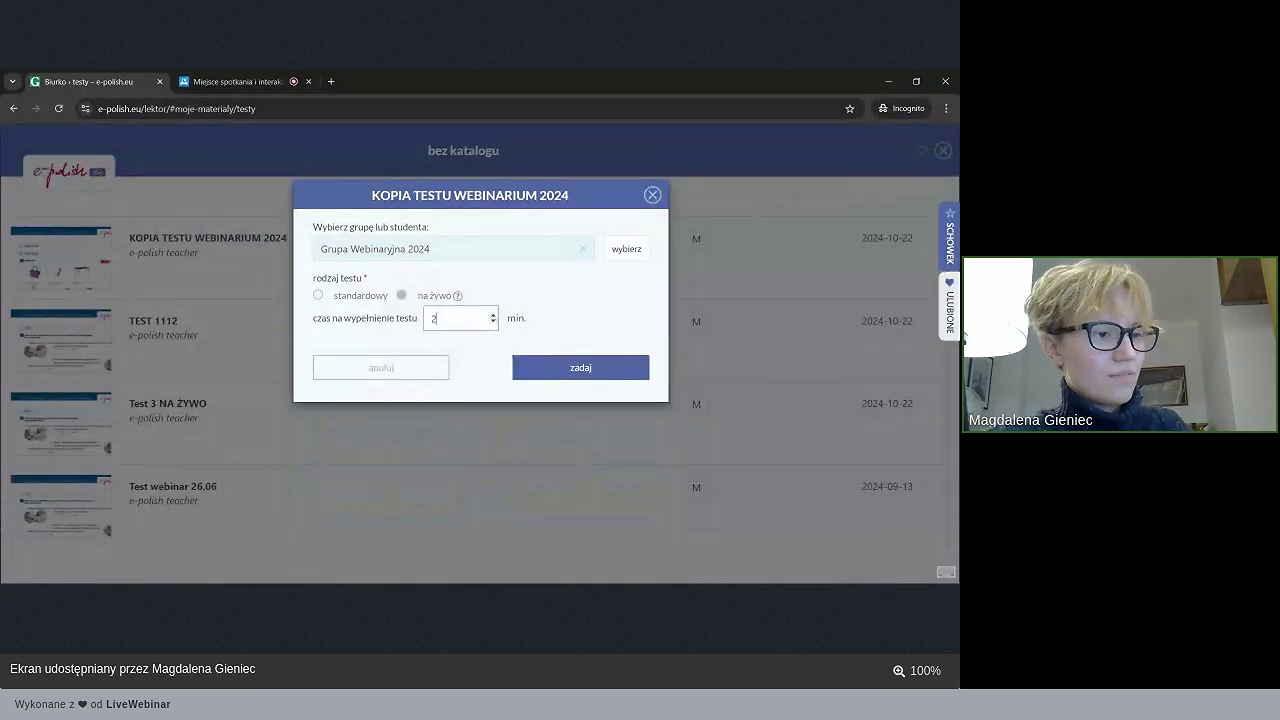
left_click(559, 368)
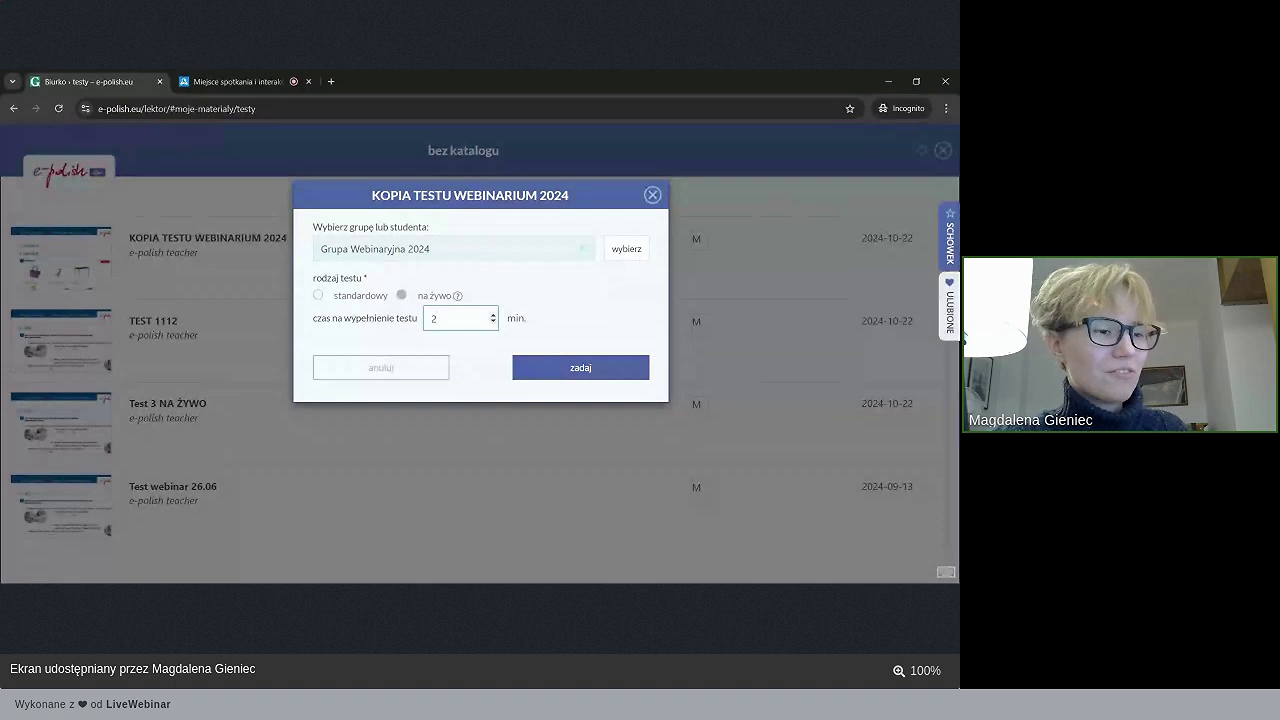
left_click(560, 368)
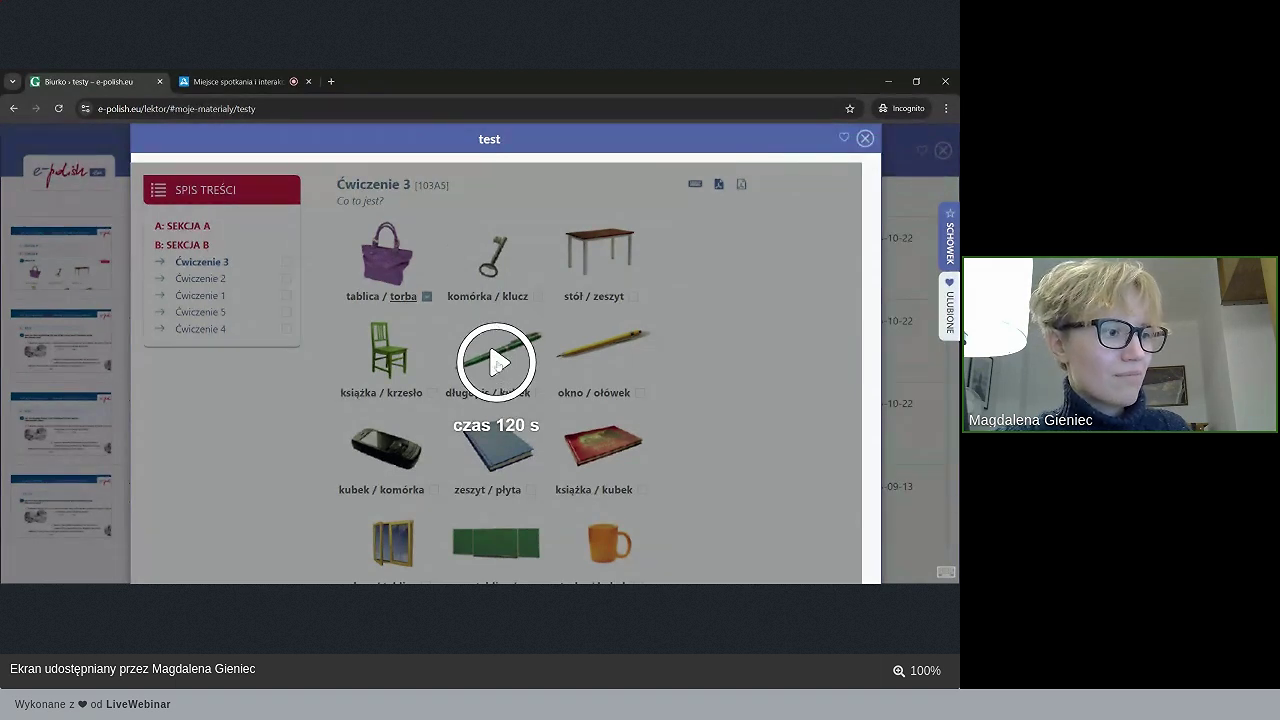
- Start the live test for the group and switch to the LiveWebinar meeting page
left_click(497, 364)
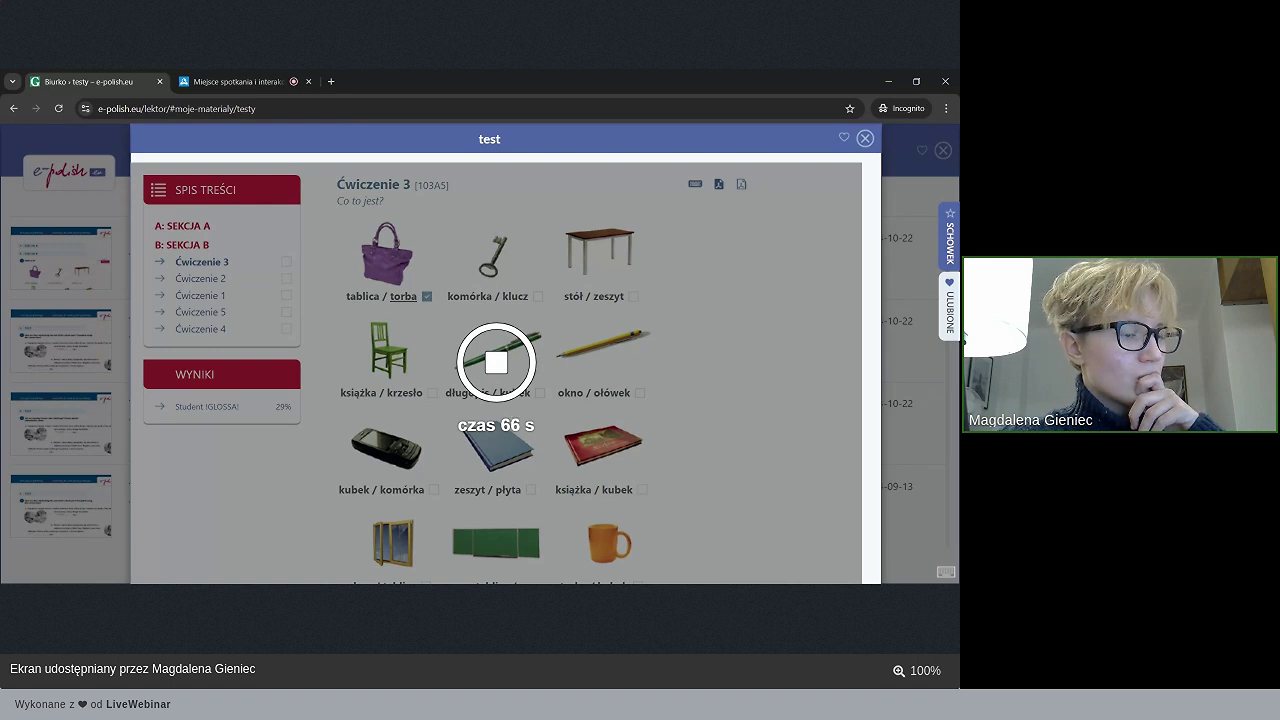
left_click(225, 78)
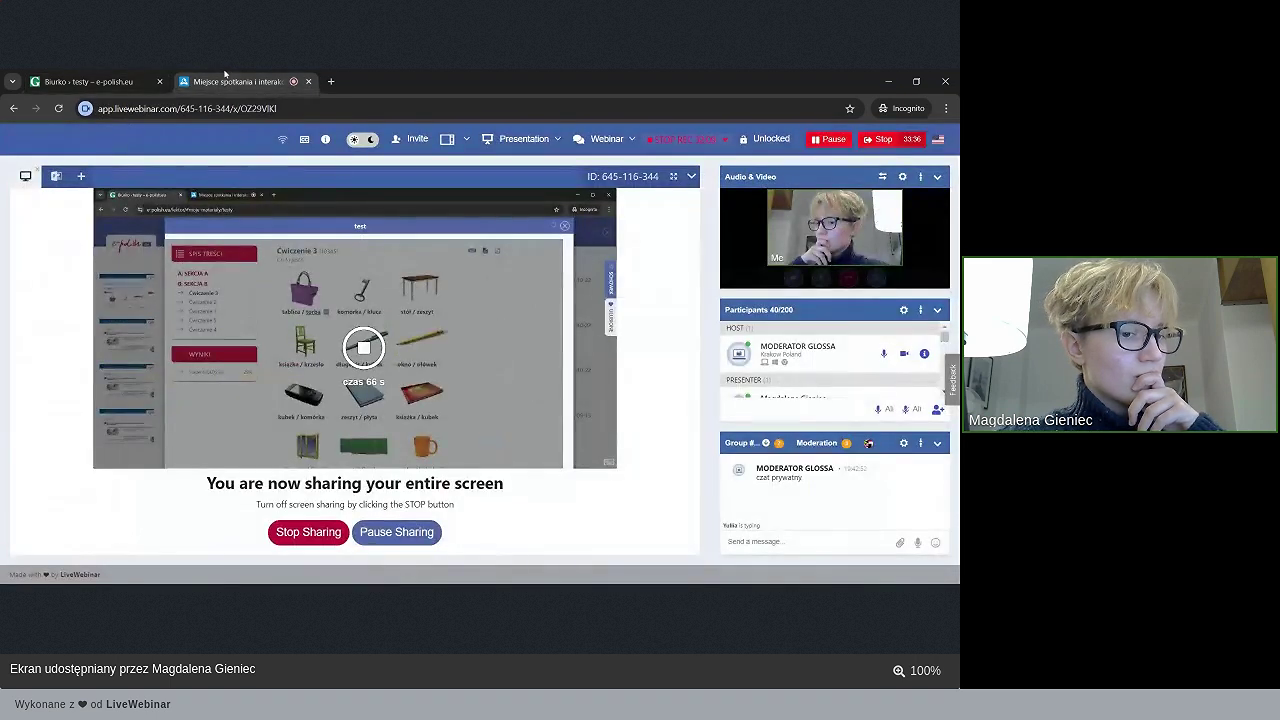
- Switch back to the e-polish tests page and stop the running live test before its time limit
left_click(90, 81)
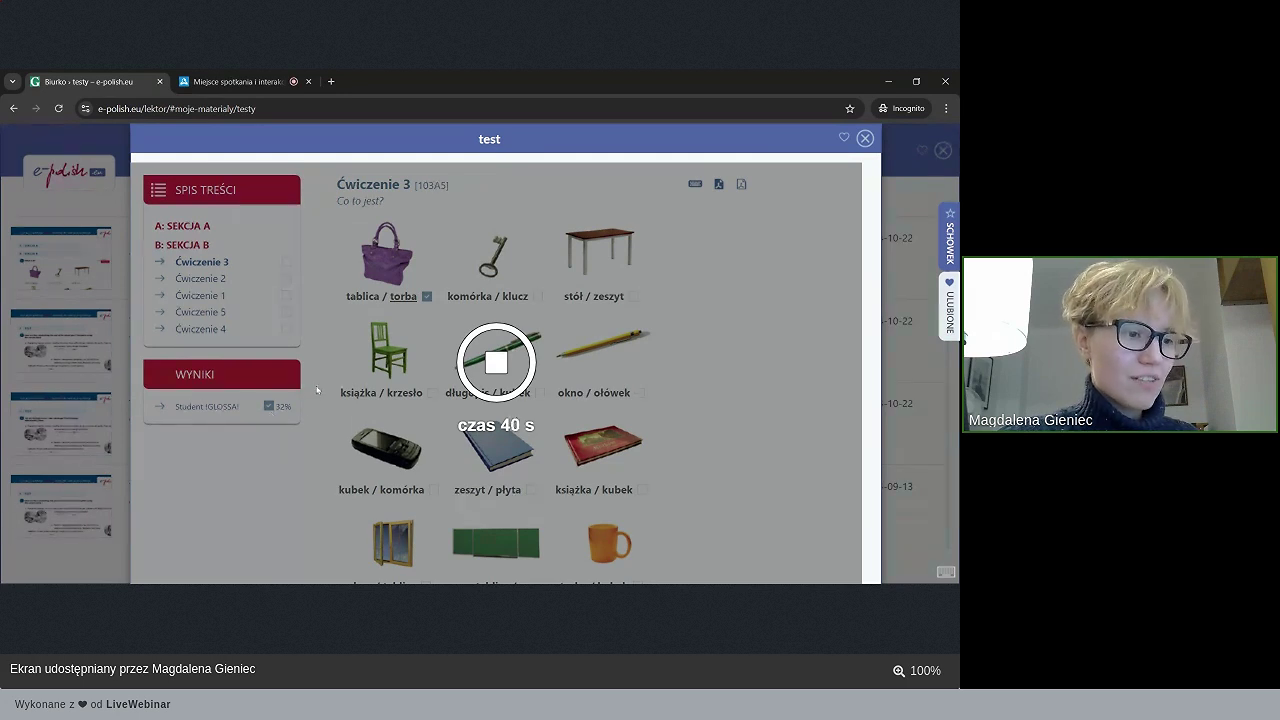
left_click(494, 363)
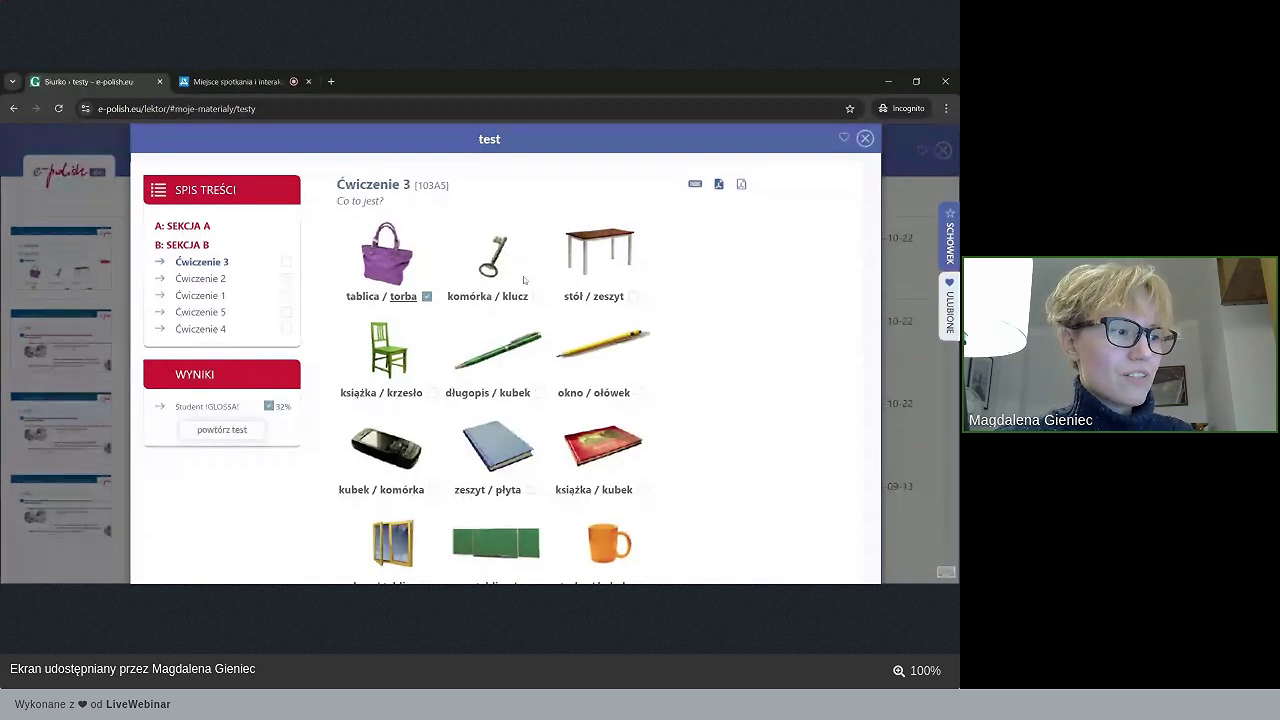
- Open the student's submission for KOPIA TESTU WEBINARIUM 2024 and examine the answers and score in Ćwiczenie 3
left_click(220, 407)
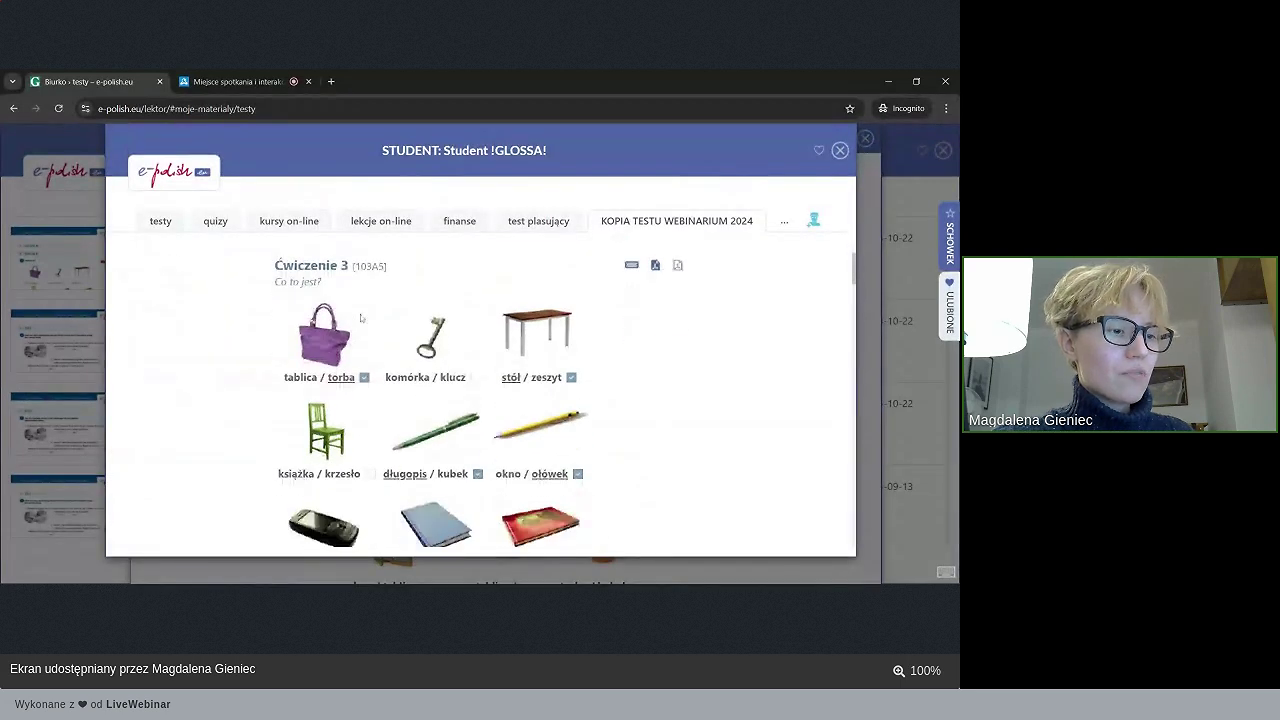
scroll(463, 308, "down", 1)
scroll(468, 310, "down", 3)
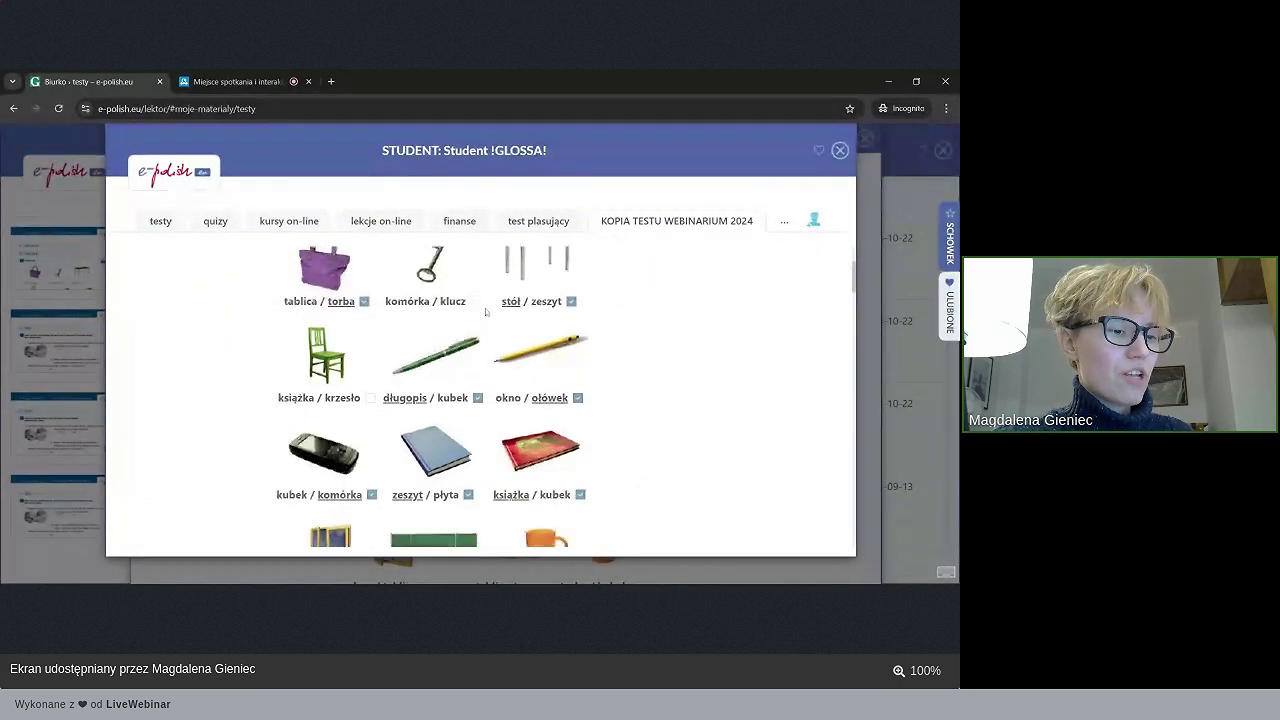
scroll(485, 312, "down", 2)
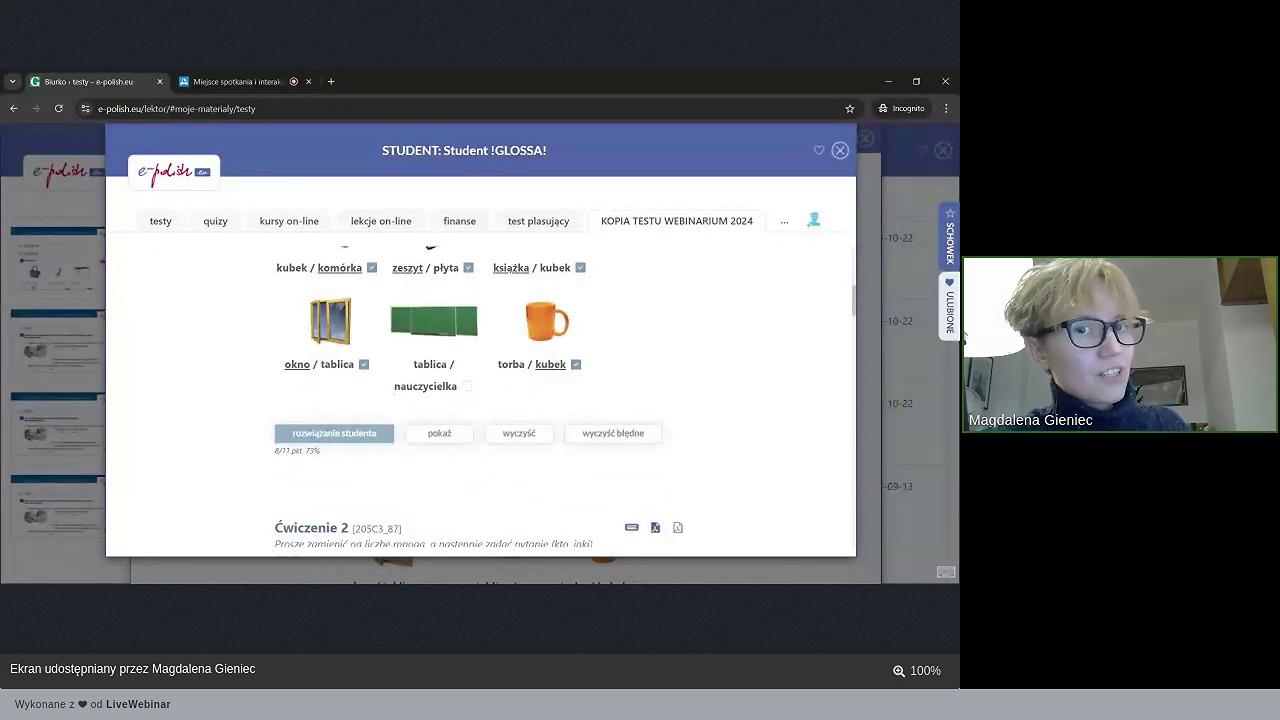
left_click_drag(333, 460, 270, 459)
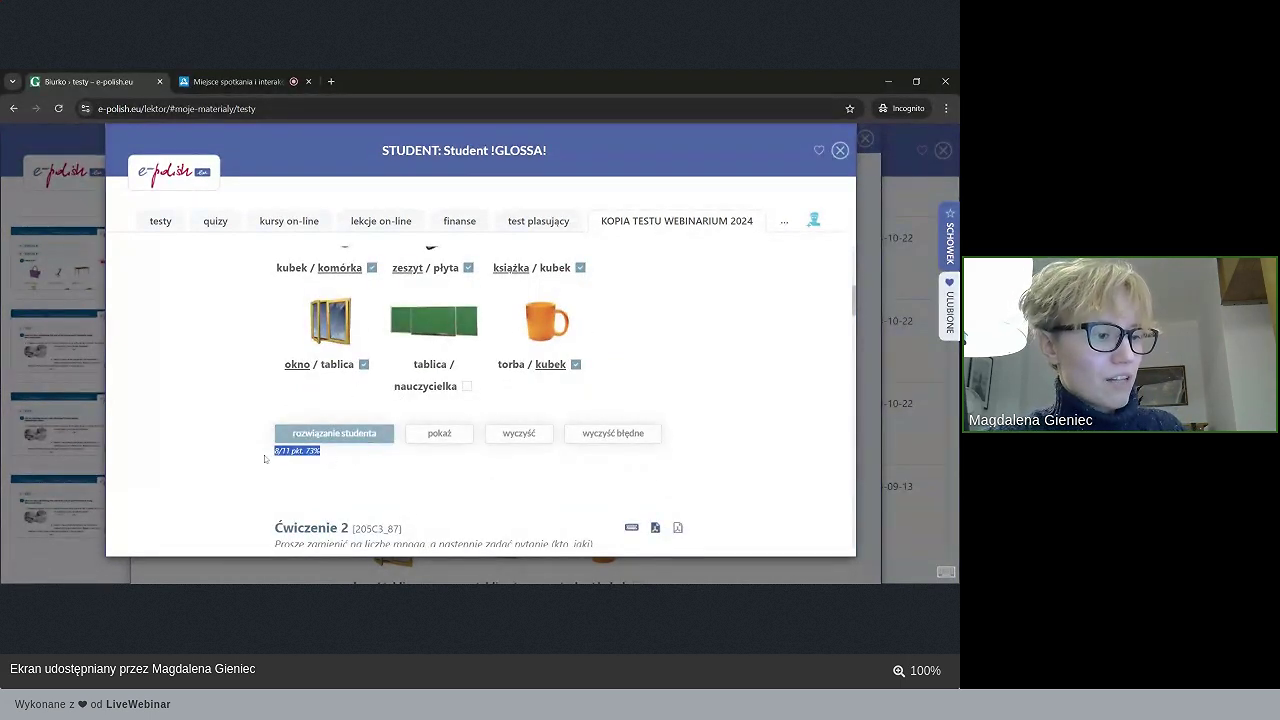
left_click(296, 461)
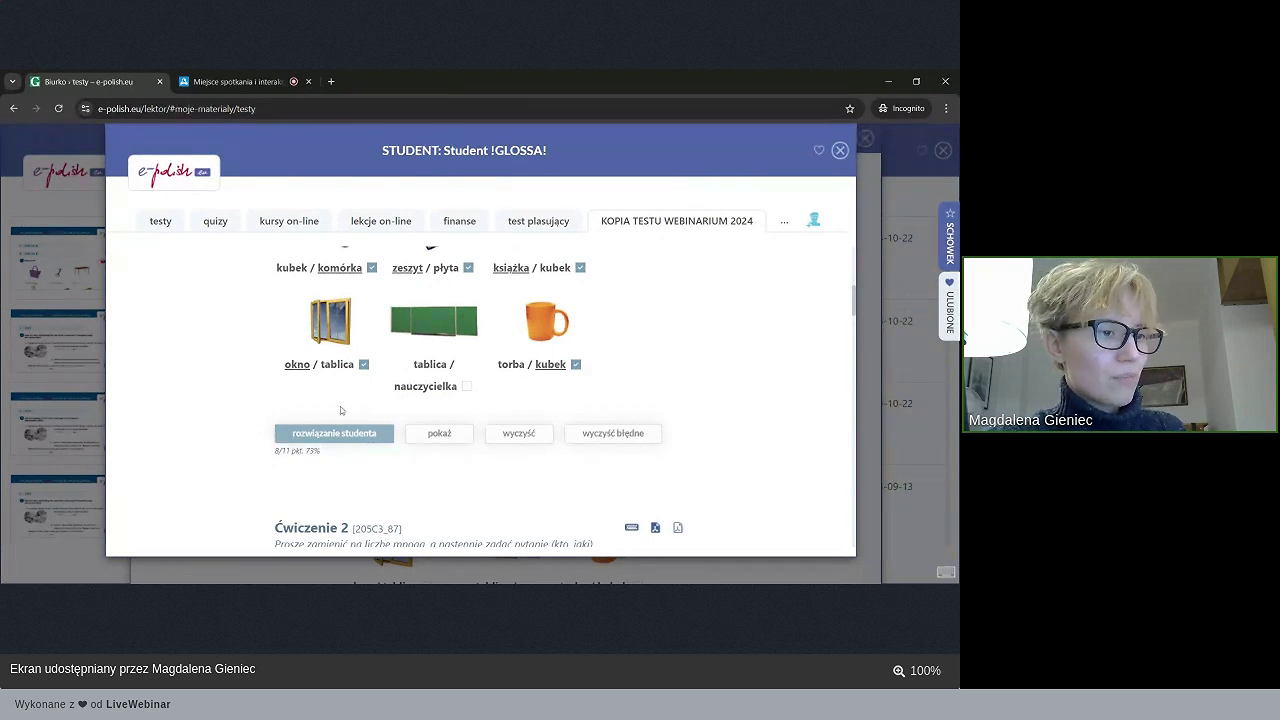
- Reposition the student's submission window and examine the answers and scores in Ćwiczenie 2 and the Ćwiczenie 1 animal crossword
scroll(338, 405, "up", 5)
left_click_drag(385, 151, 472, 172)
scroll(515, 330, "down", 1)
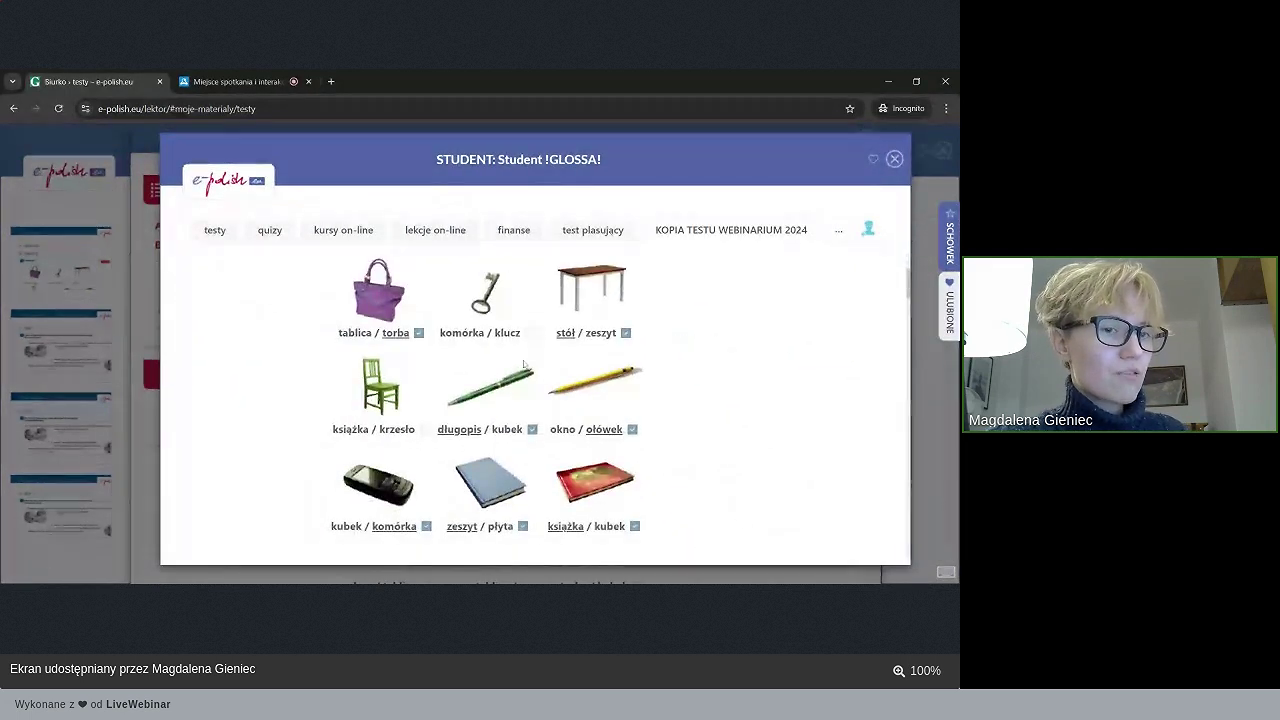
scroll(523, 365, "down", 10)
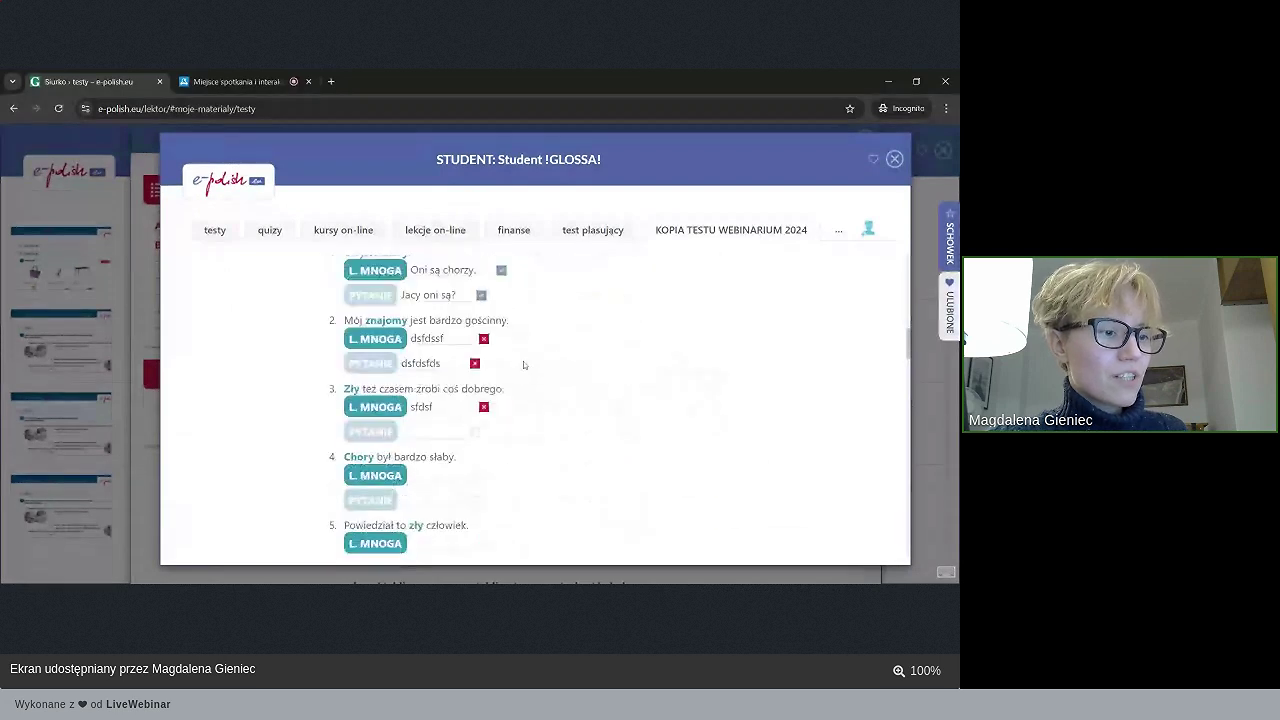
scroll(523, 365, "down", 10)
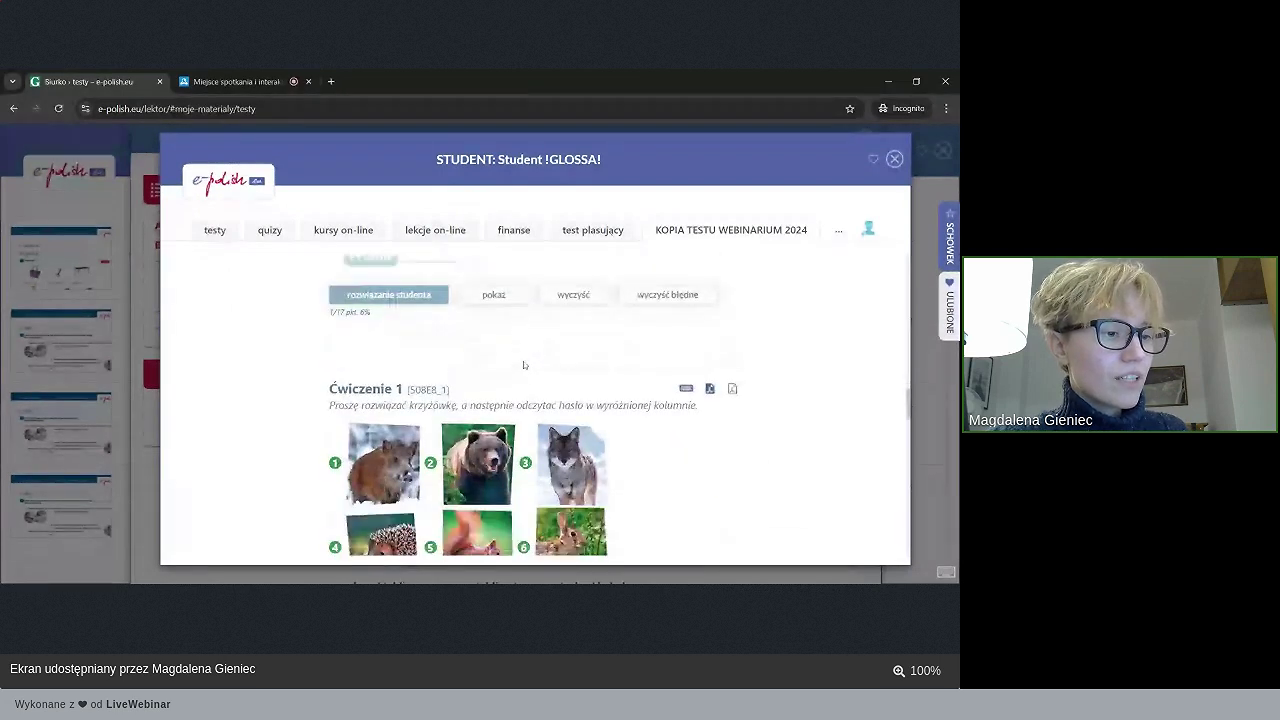
scroll(523, 365, "down", 2)
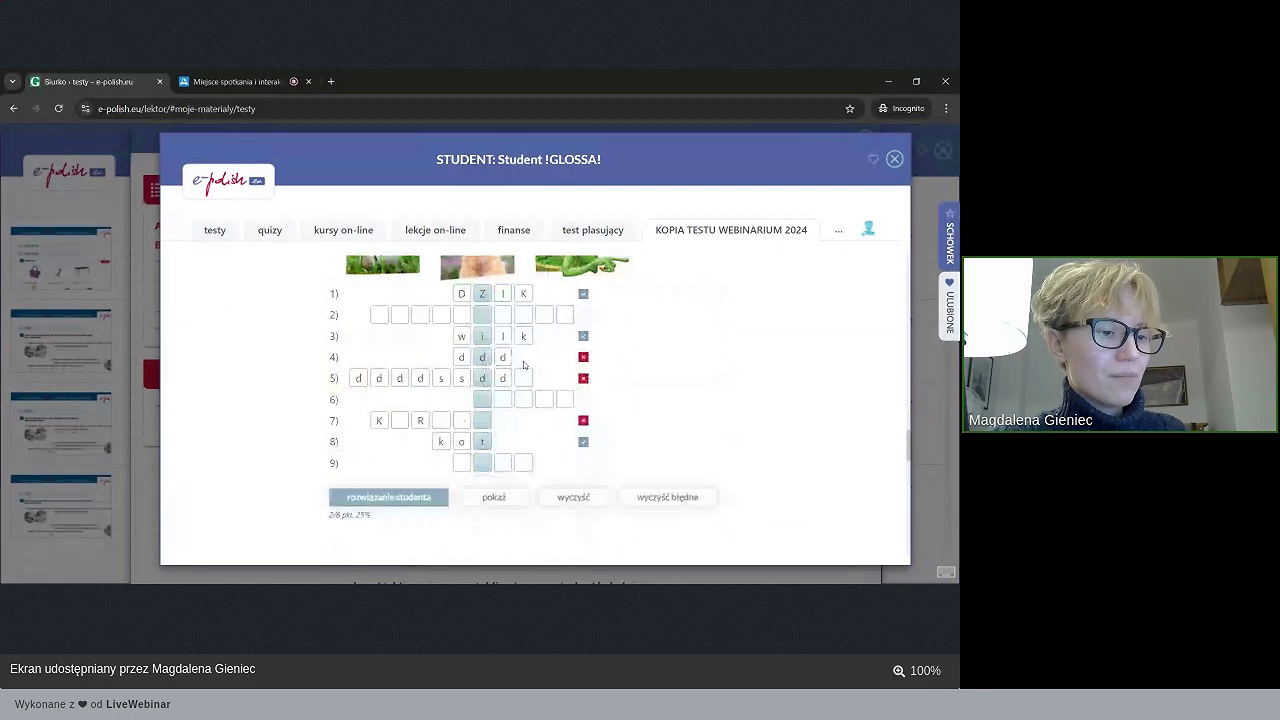
scroll(523, 365, "down", 1)
scroll(524, 366, "up", 2)
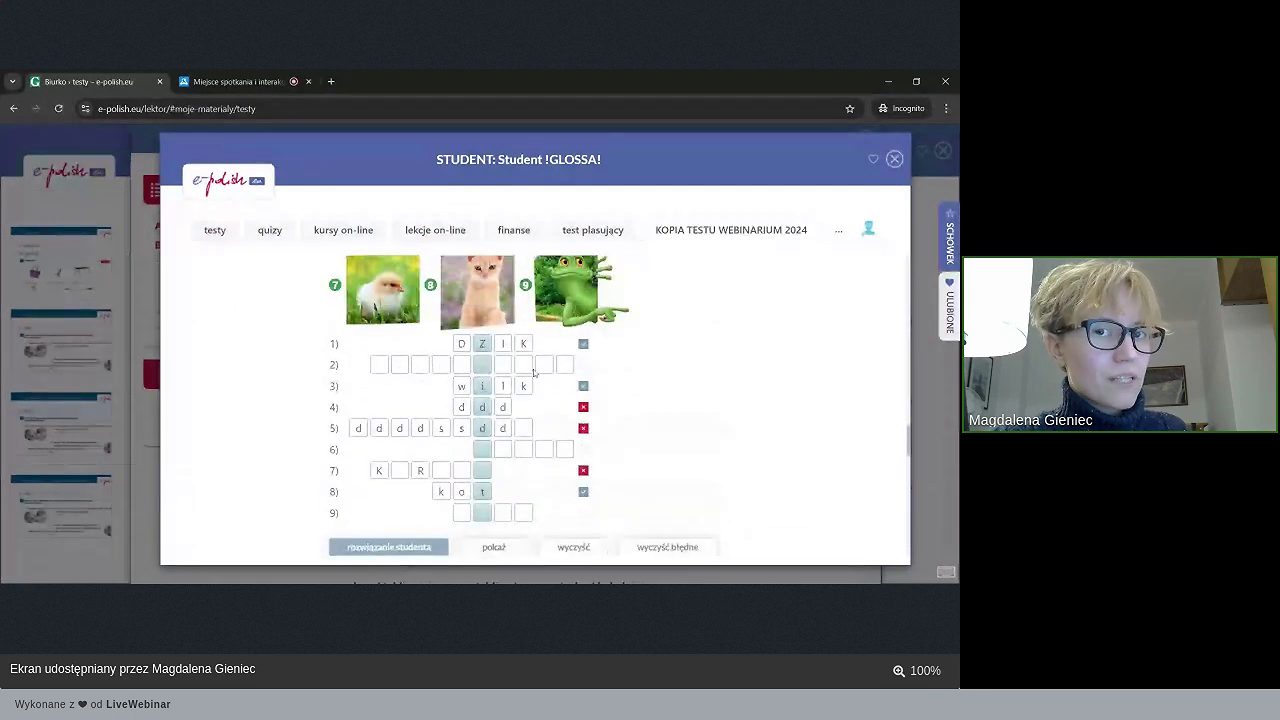
- Show the correct answers for the animal crossword in the student's completed test
scroll(533, 372, "down", 1)
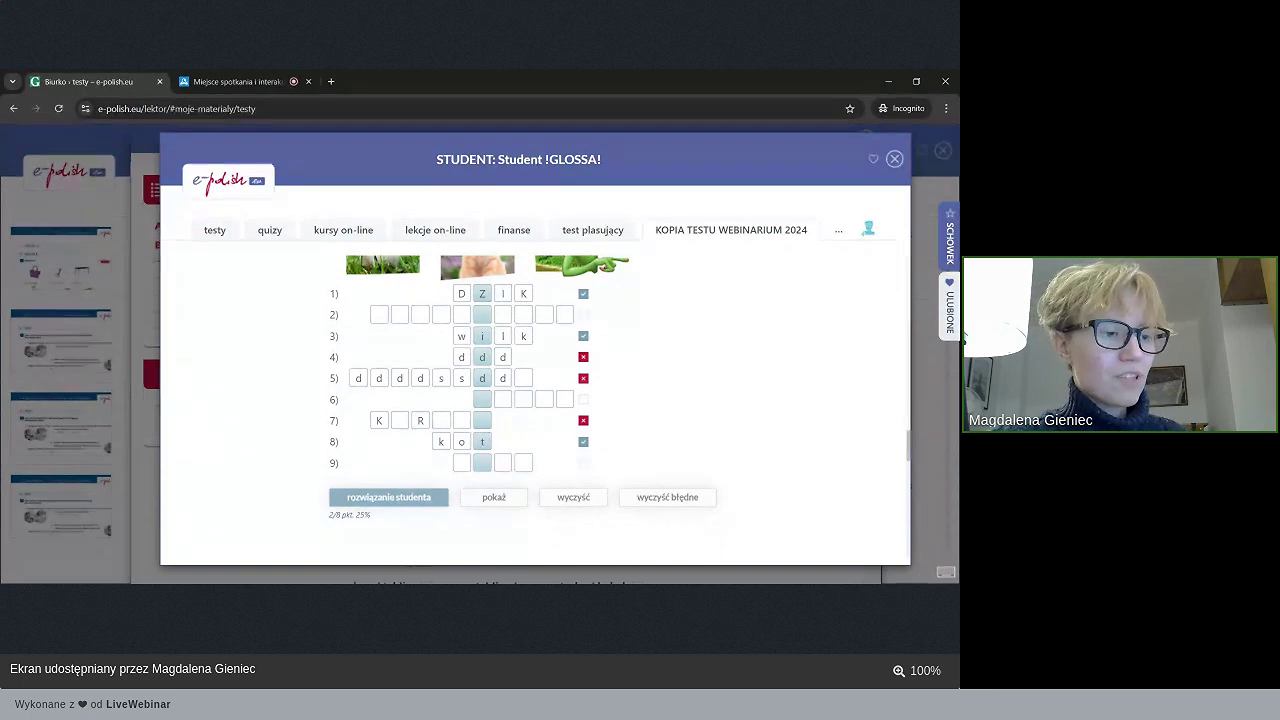
left_click(492, 500)
scroll(492, 505, "down", 5)
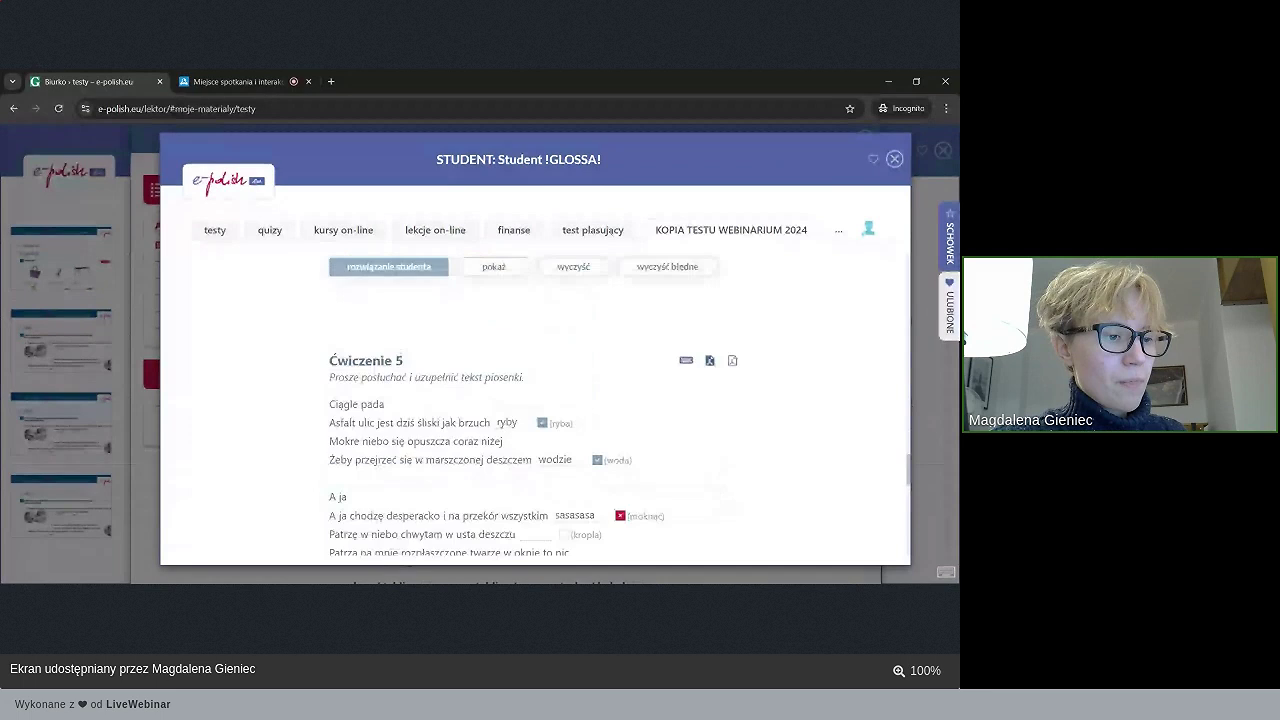
- Show the correct answers for the song text in Ćwiczenie 5 and switch back to the student's solution
scroll(492, 450, "down", 2)
left_click(492, 406)
scroll(492, 450, "up", 1)
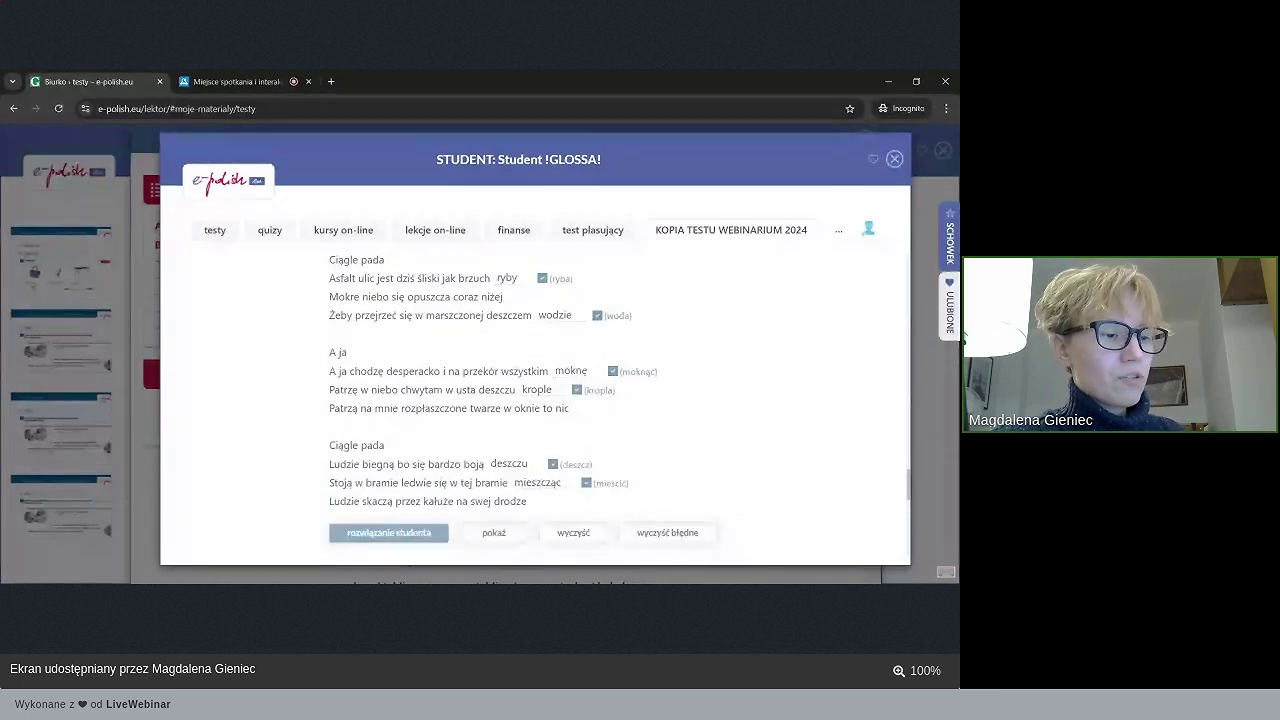
scroll(415, 479, "down", 1)
left_click(415, 470)
scroll(415, 479, "up", 5)
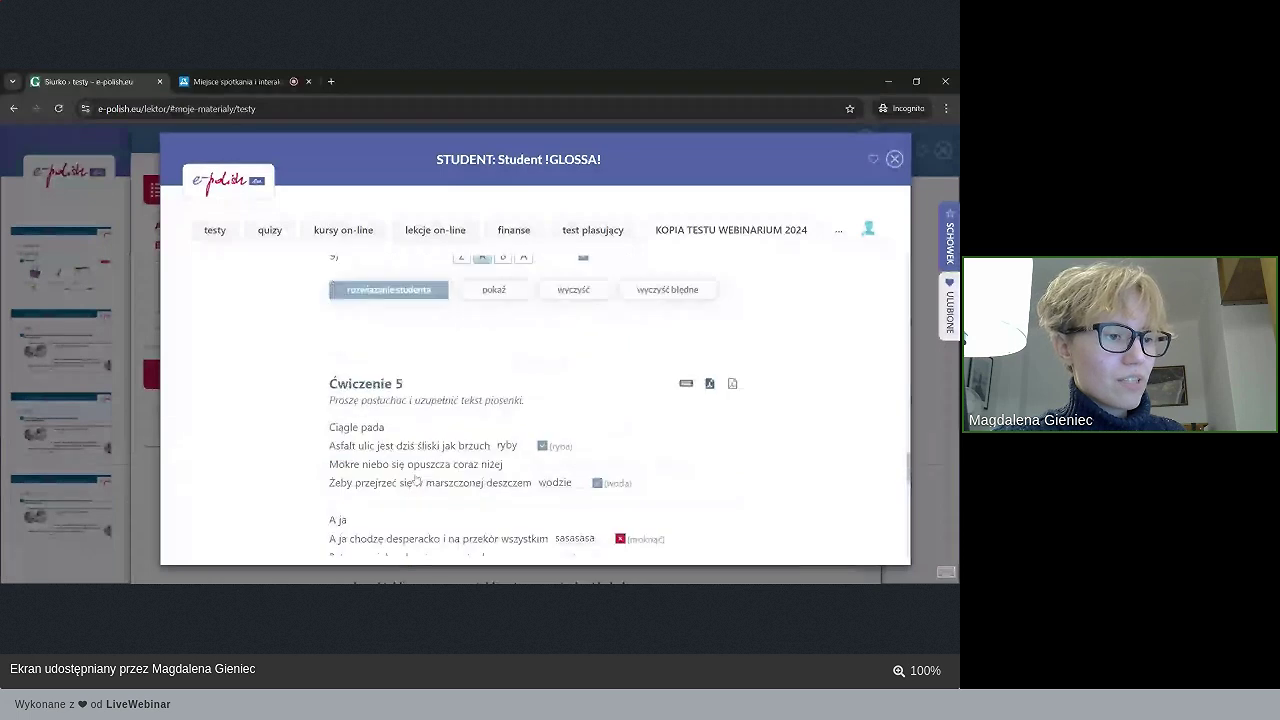
- Switch the animal crossword back to the student's solution and review the student's entries and their marking
left_click(437, 442)
scroll(437, 448, "up", 2)
scroll(437, 448, "down", 5)
scroll(467, 428, "up", 6)
scroll(467, 428, "down", 3)
scroll(467, 428, "up", 6)
scroll(467, 428, "down", 9)
scroll(467, 428, "up", 3)
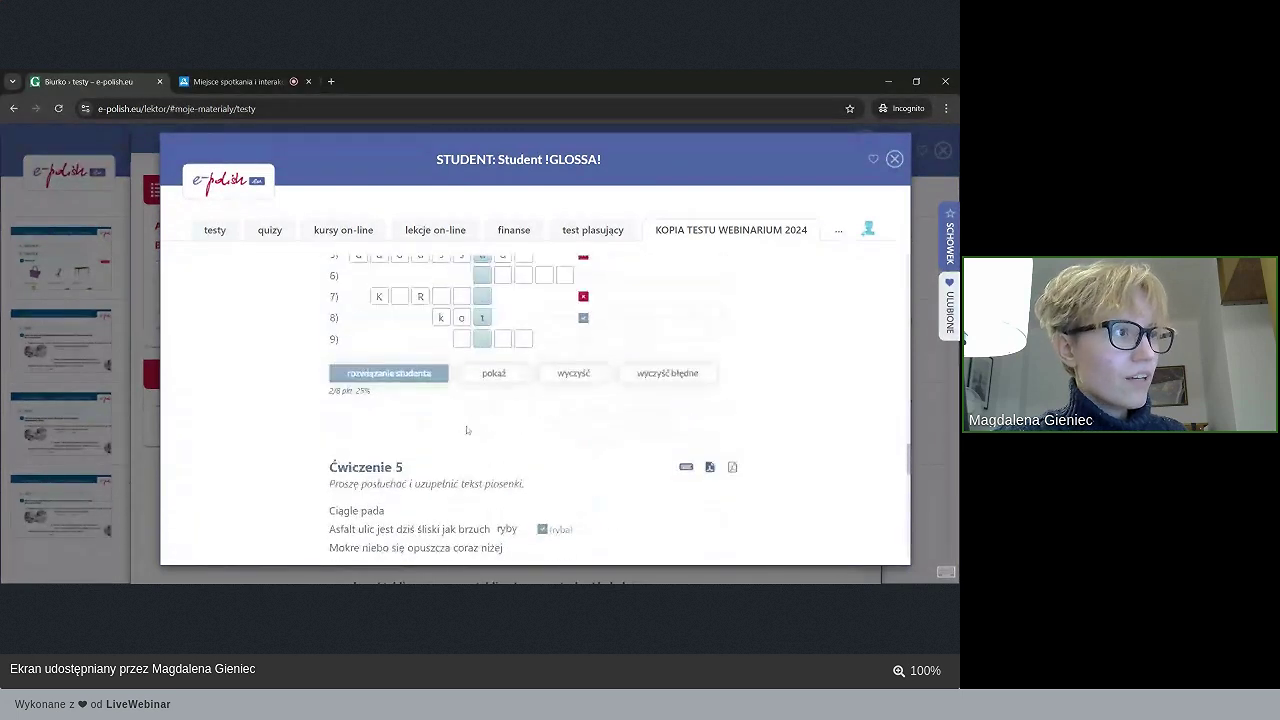
scroll(467, 429, "up", 1)
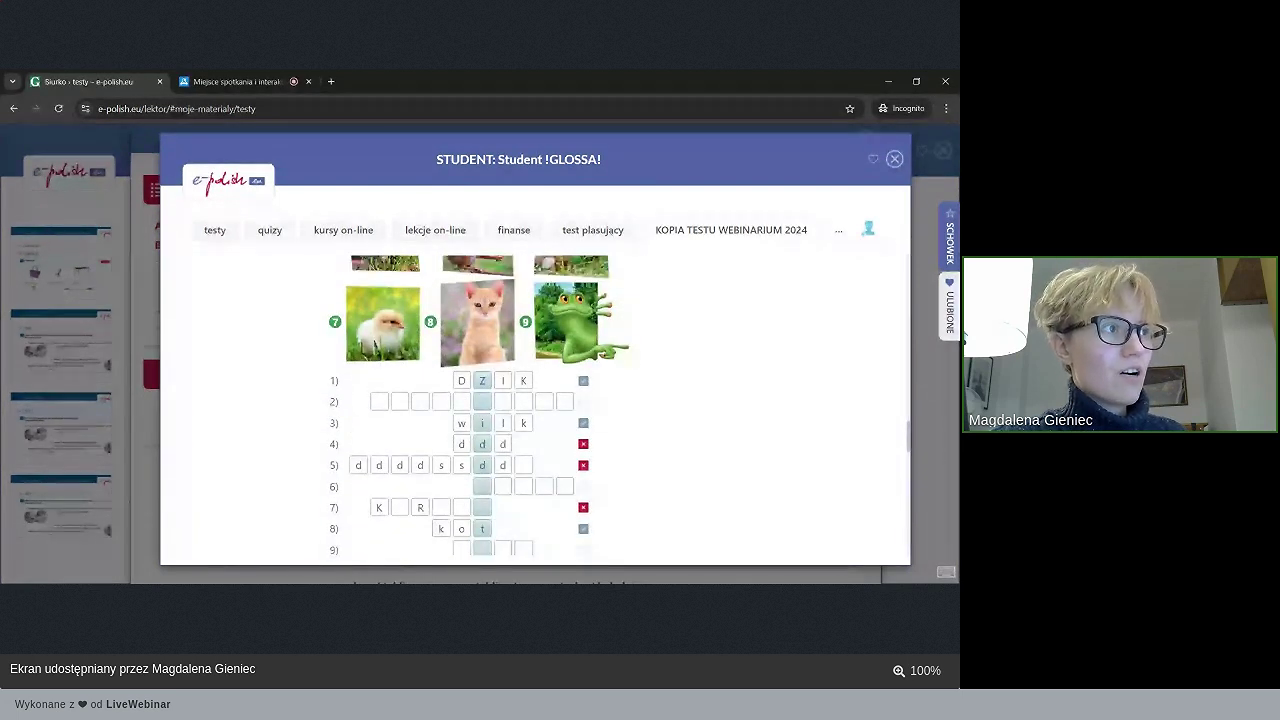
scroll(467, 428, "up", 1)
scroll(467, 428, "down", 1)
- Write the comment "bARDZO DOBRZE! :)" to the student at the end of the test and save it
scroll(467, 428, "down", 10)
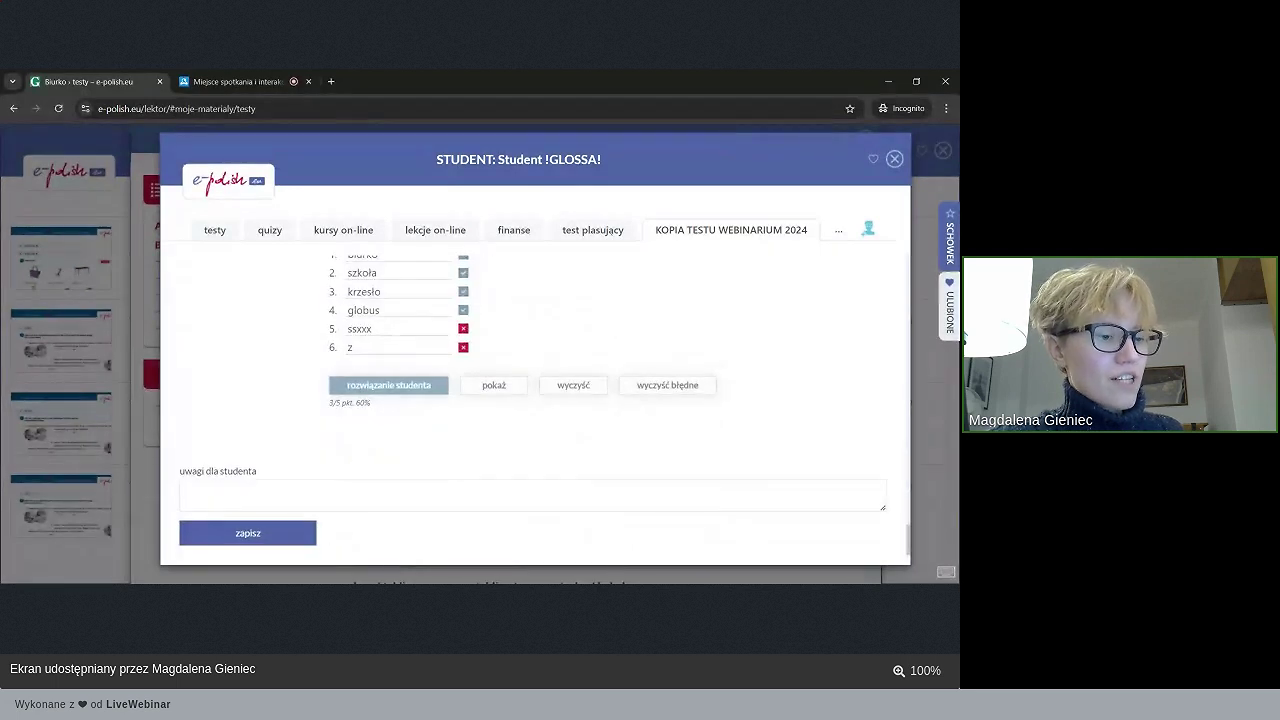
left_click(187, 490)
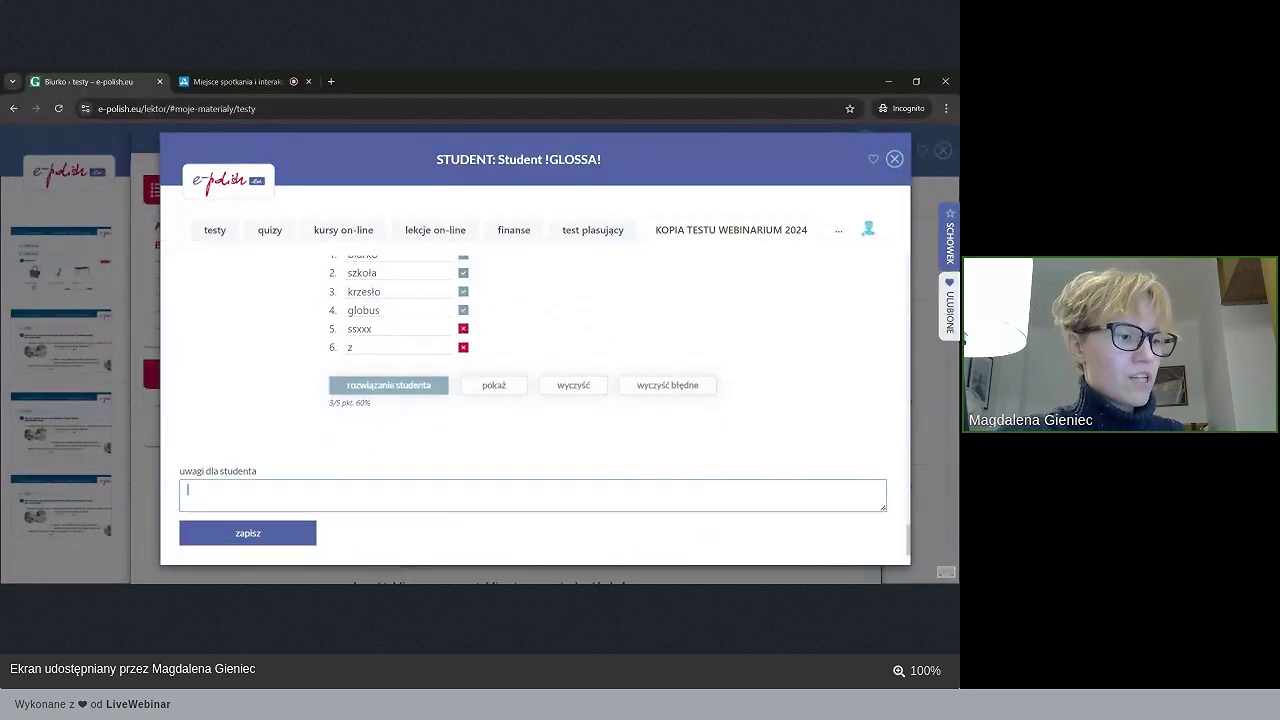
type("bA")
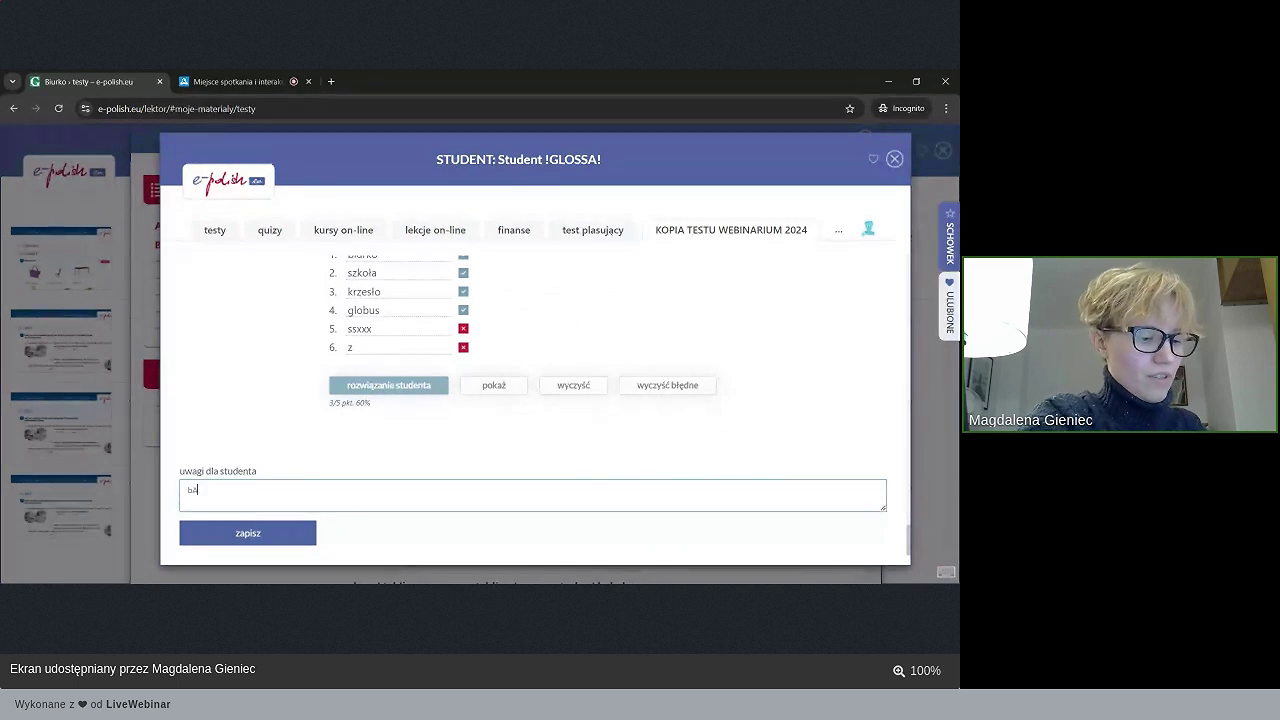
type("RDZO DOBRZE! :")
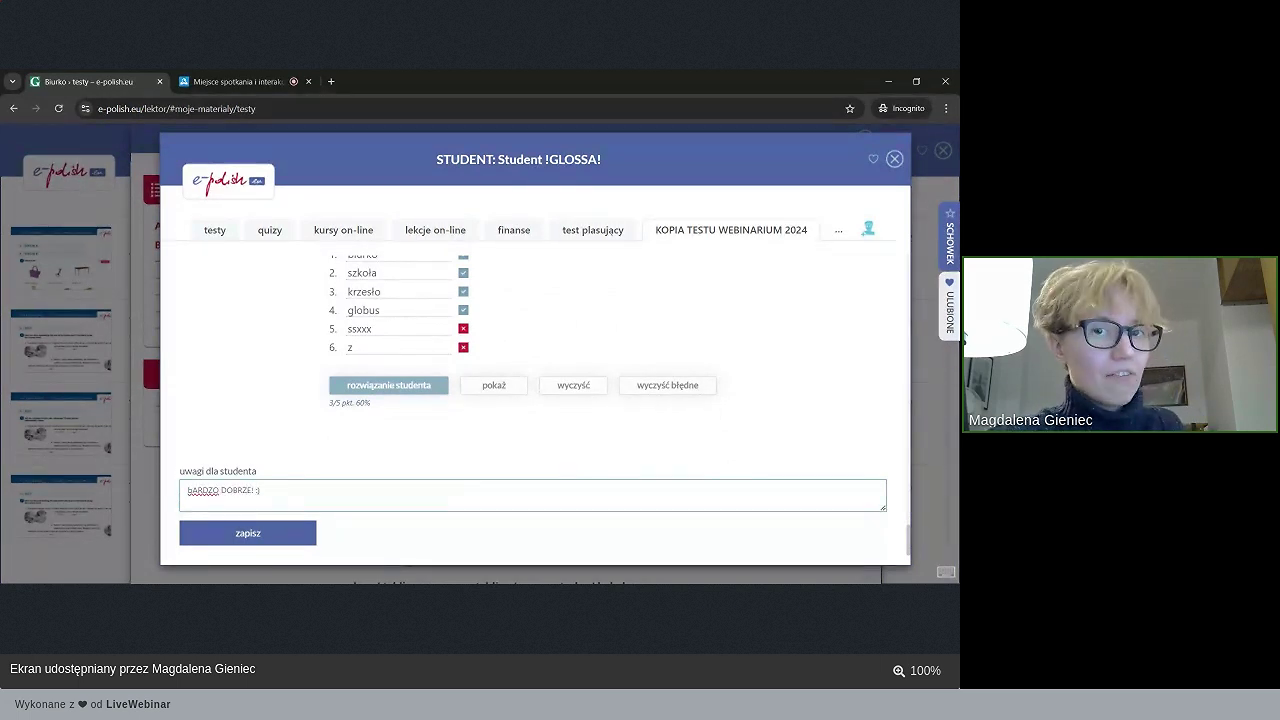
type(")")
left_click(278, 533)
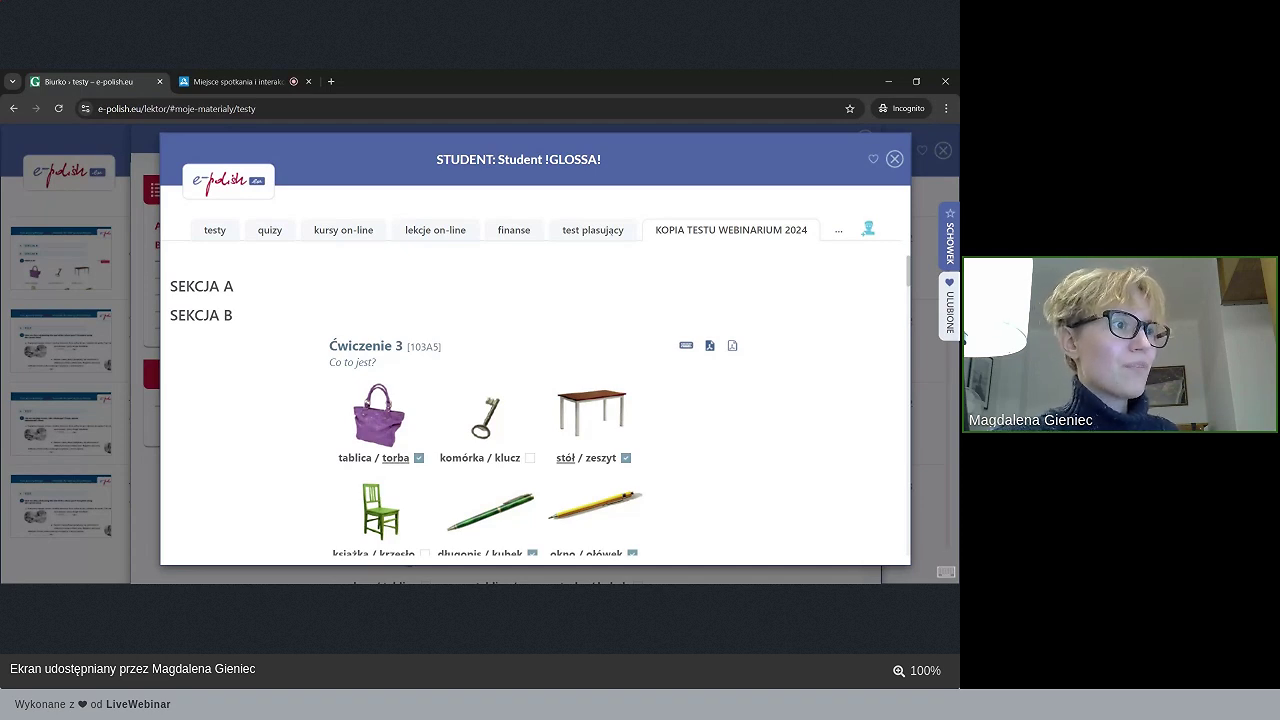
- Close the student's results and the test, and open the WEBINAR 1410 test catalogue
left_click(895, 159)
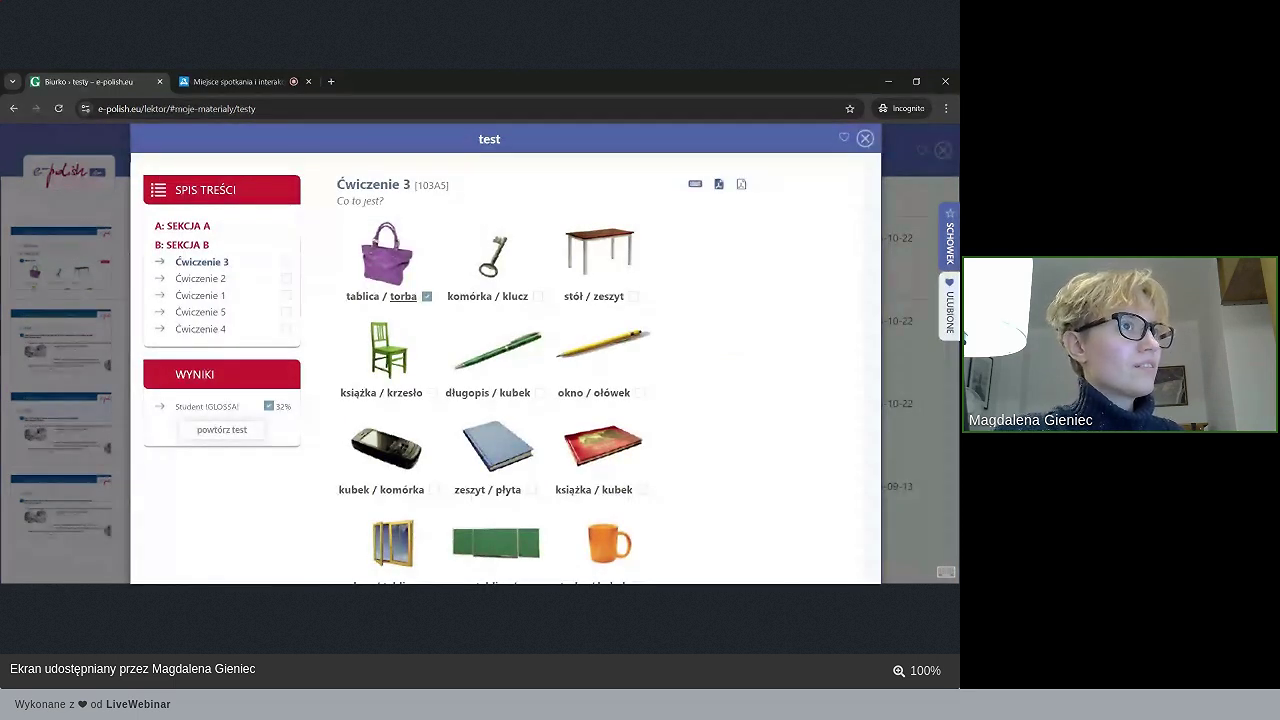
left_click(866, 139)
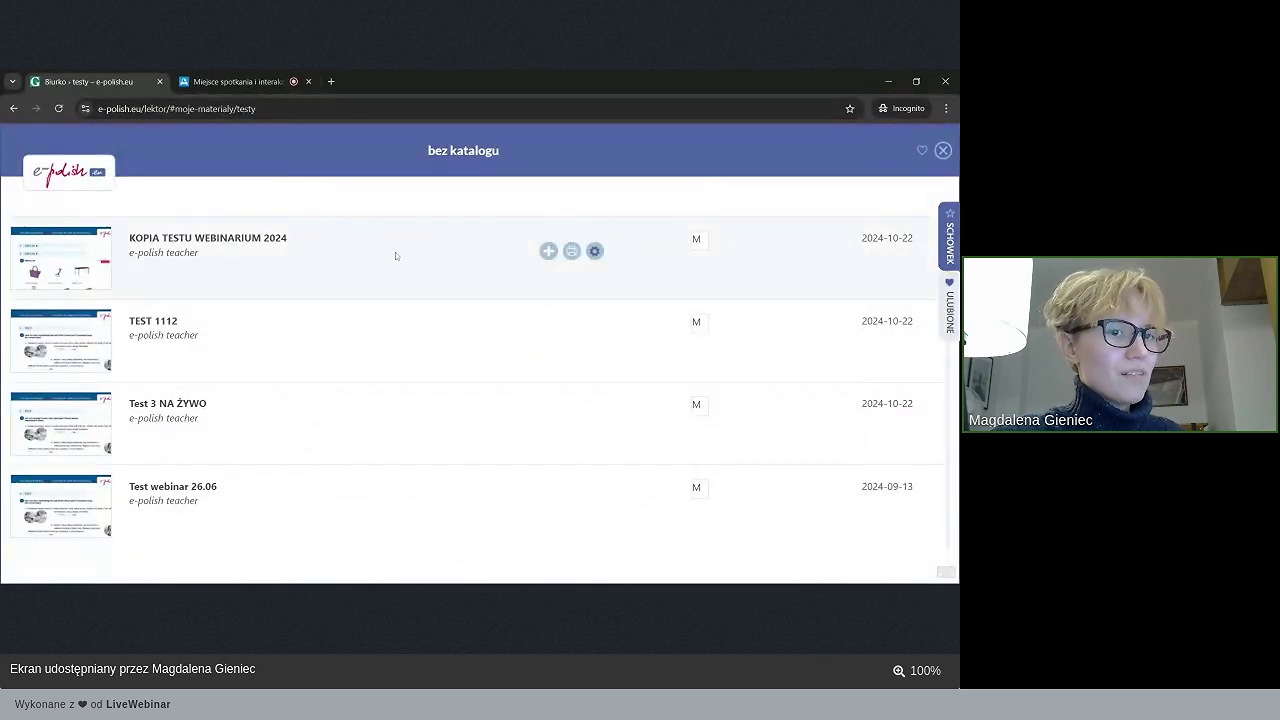
left_click(943, 150)
left_click(320, 362)
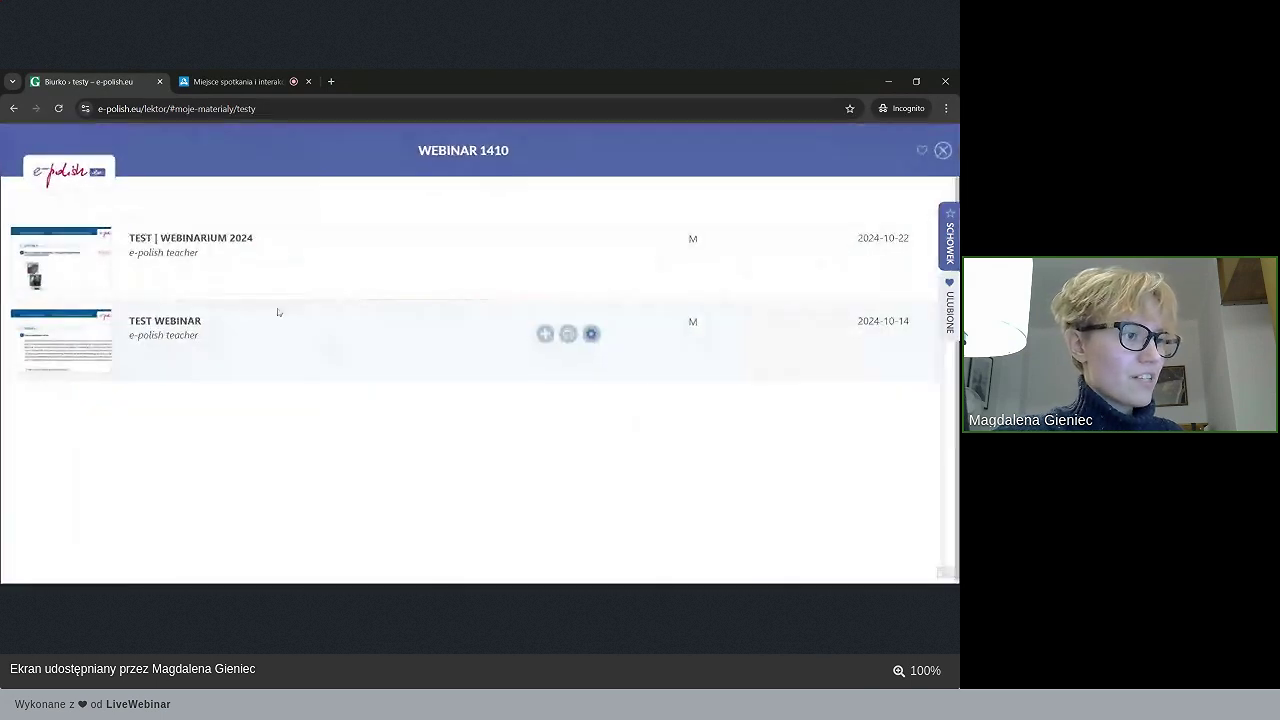
- Open TEST WEBINAR from the catalogue and look through its printable student version as a PDF
left_click(67, 255)
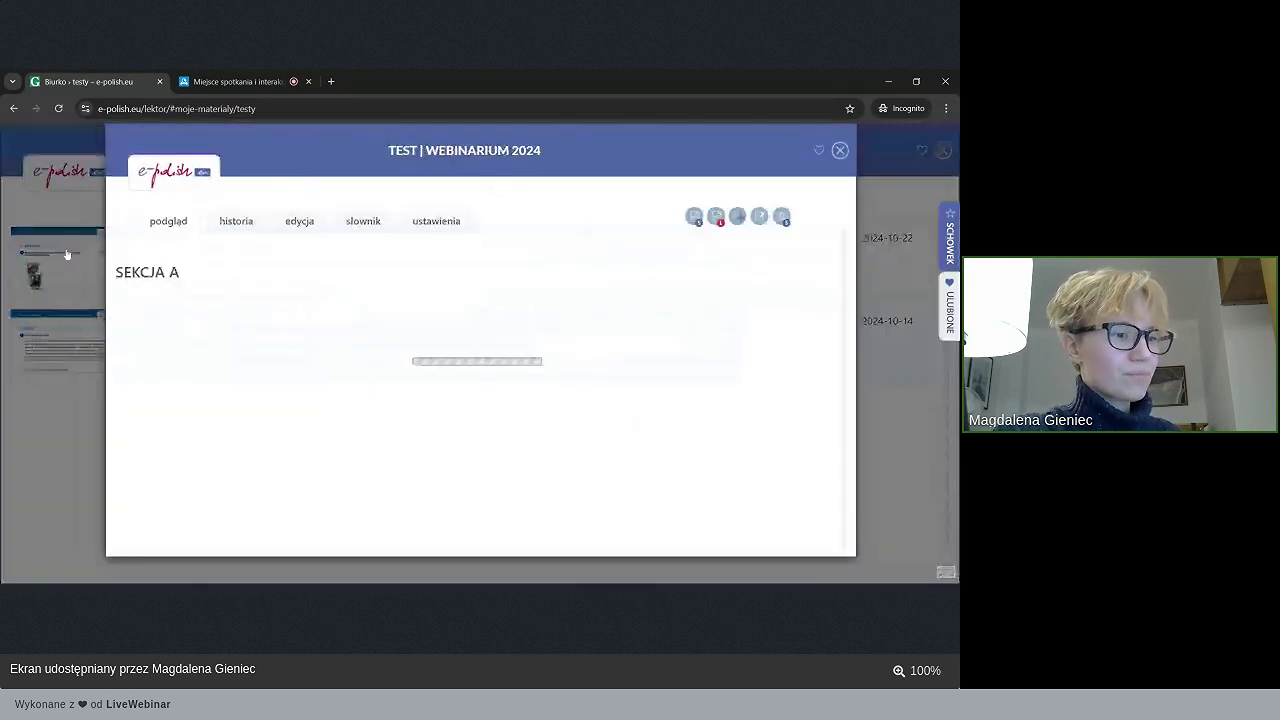
left_click(839, 150)
left_click(57, 370)
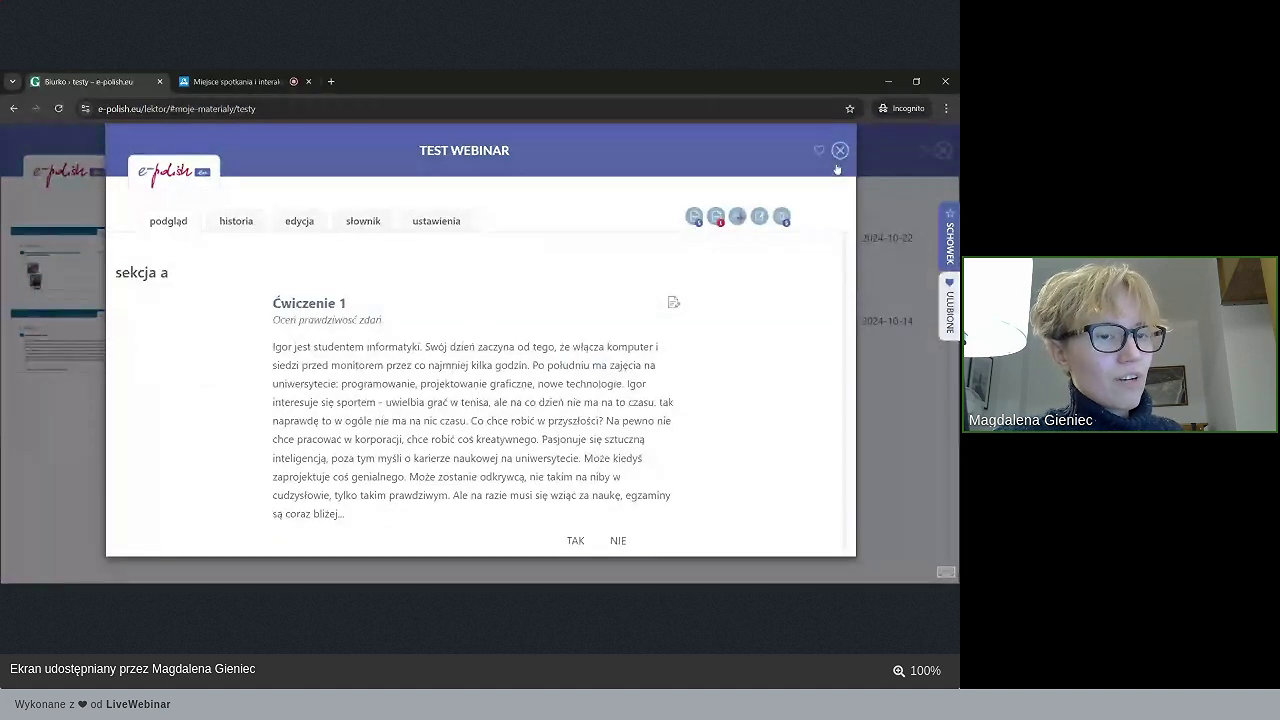
left_click(690, 223)
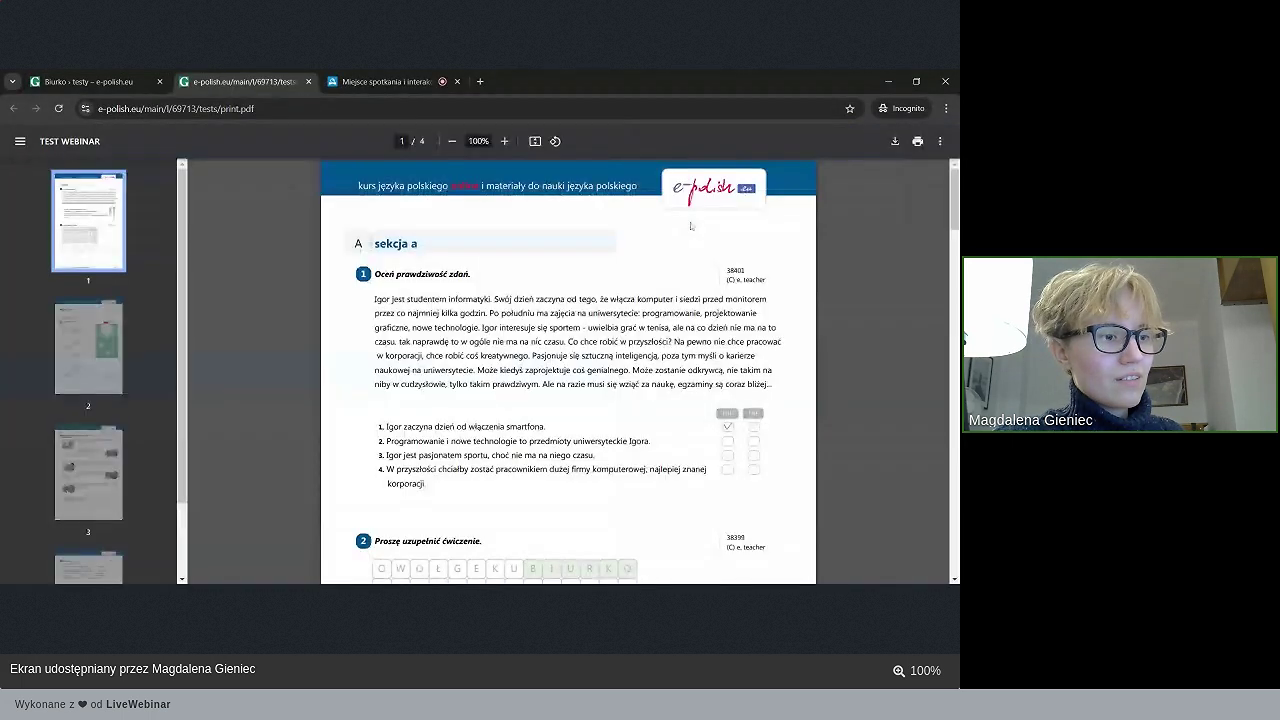
scroll(641, 292, "down", 3)
scroll(641, 292, "down", 15)
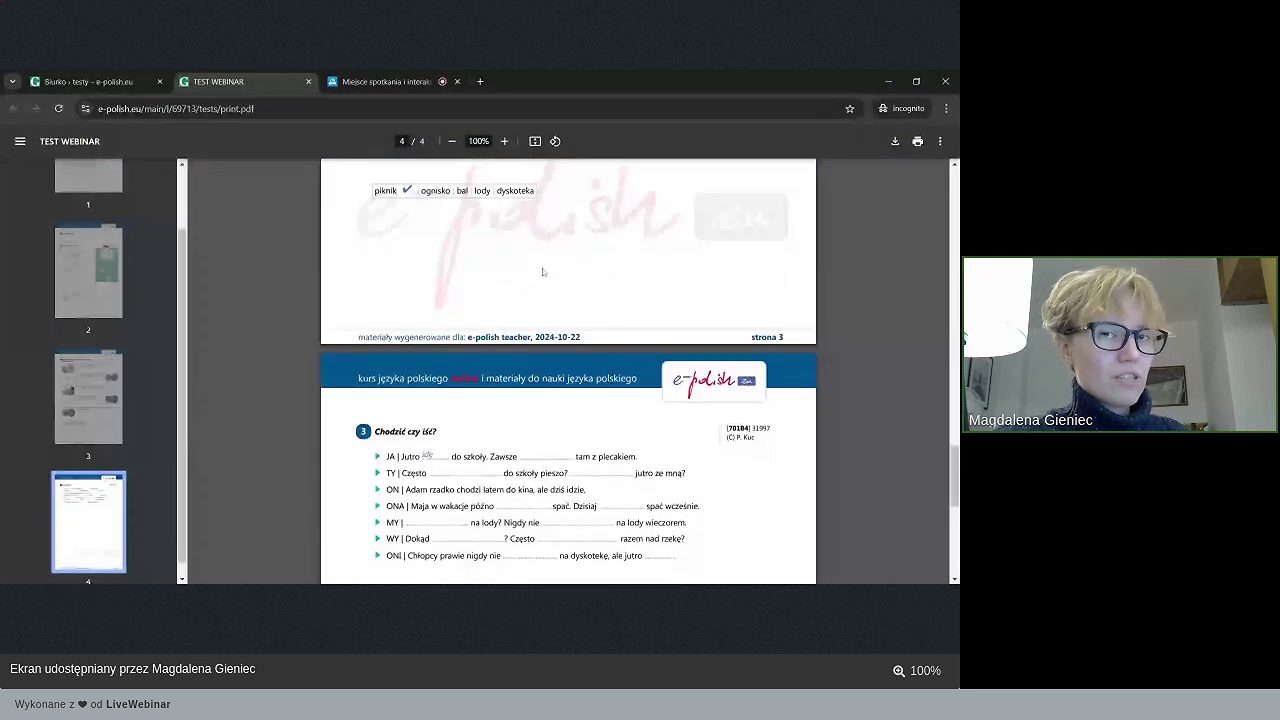
scroll(543, 272, "up", 5)
- Look through the teacher's printable version of TEST WEBINAR with its answers and transcripts, and close both PDFs
key("ctrl+shift+Tab")
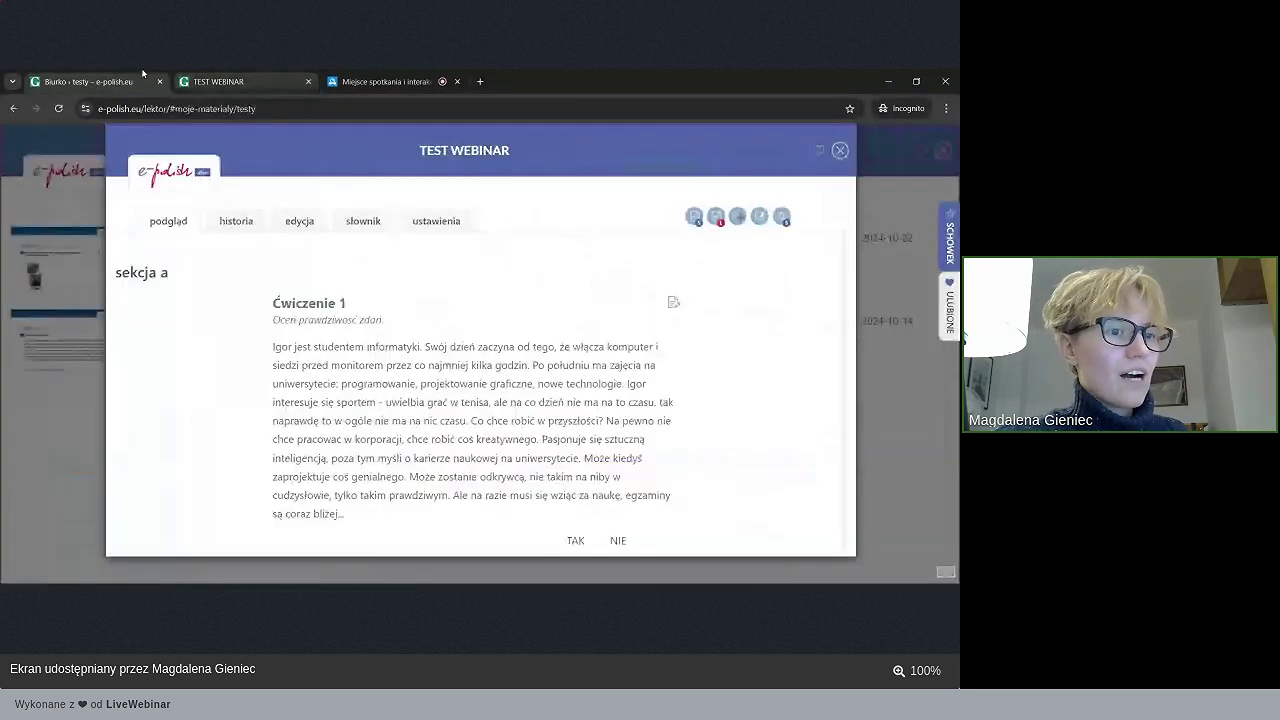
left_click(716, 218)
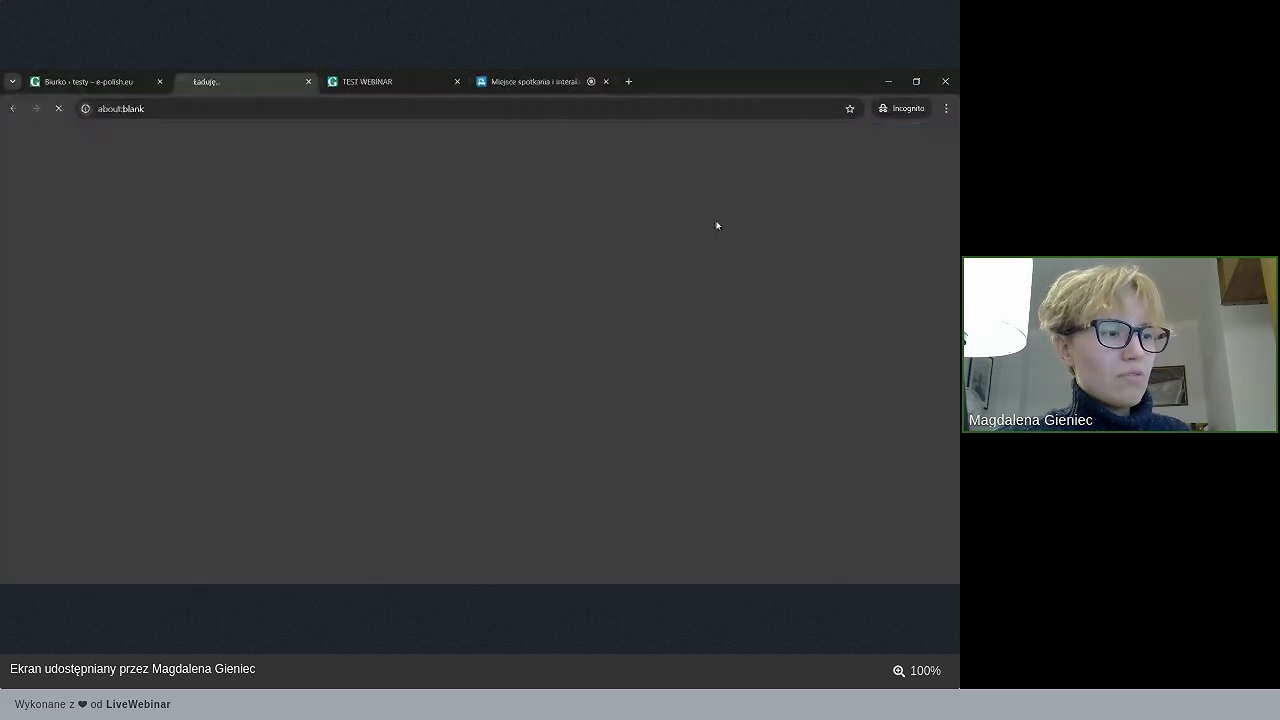
scroll(716, 225, "down", 5)
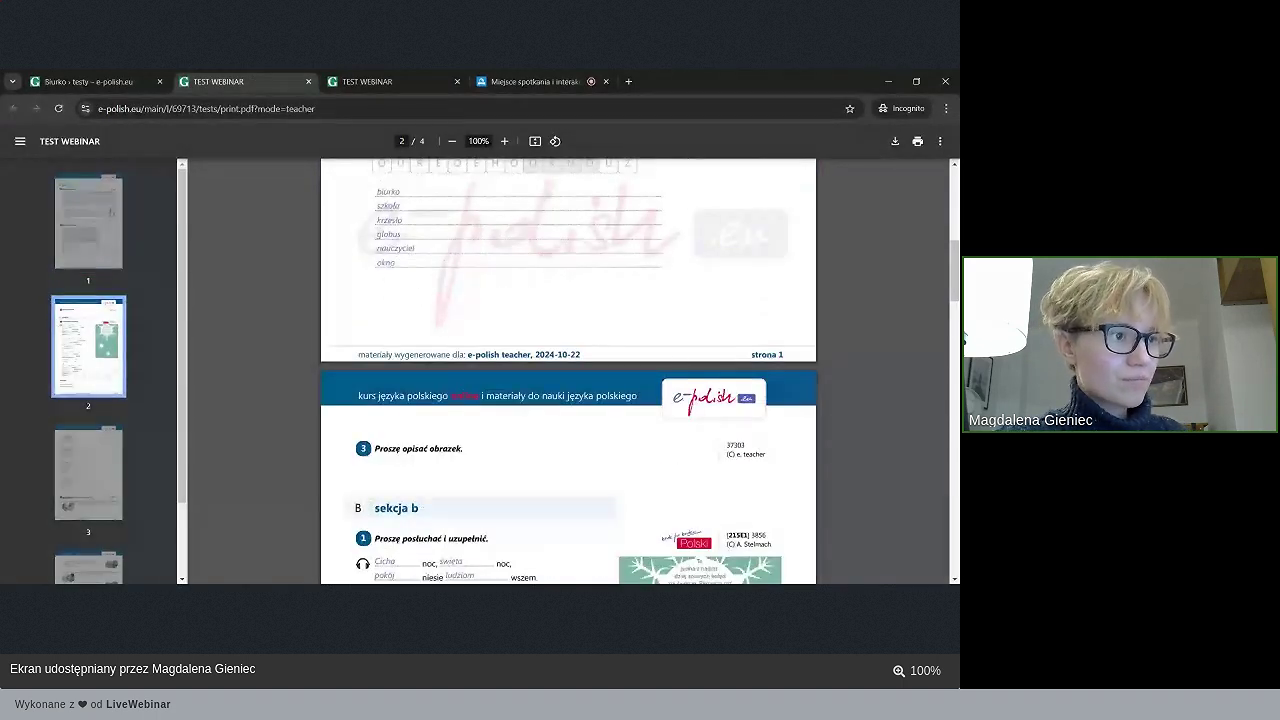
scroll(502, 270, "up", 2)
scroll(502, 270, "down", 3)
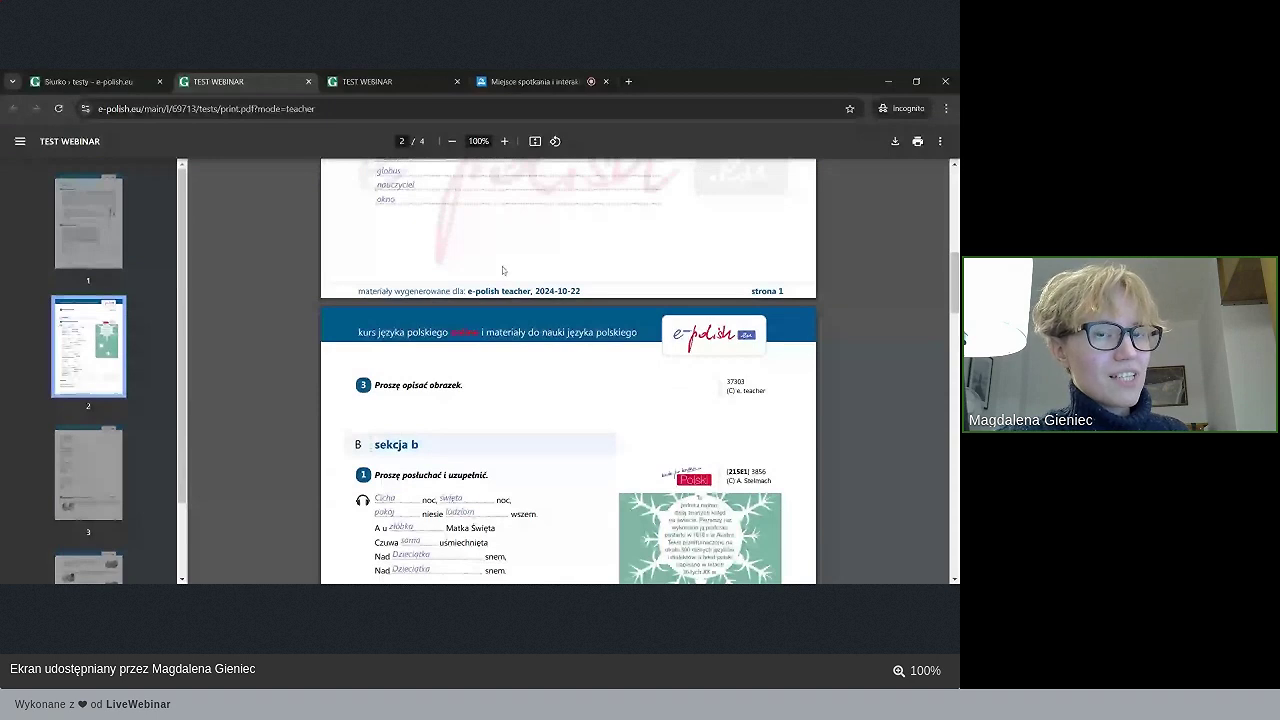
scroll(502, 270, "down", 5)
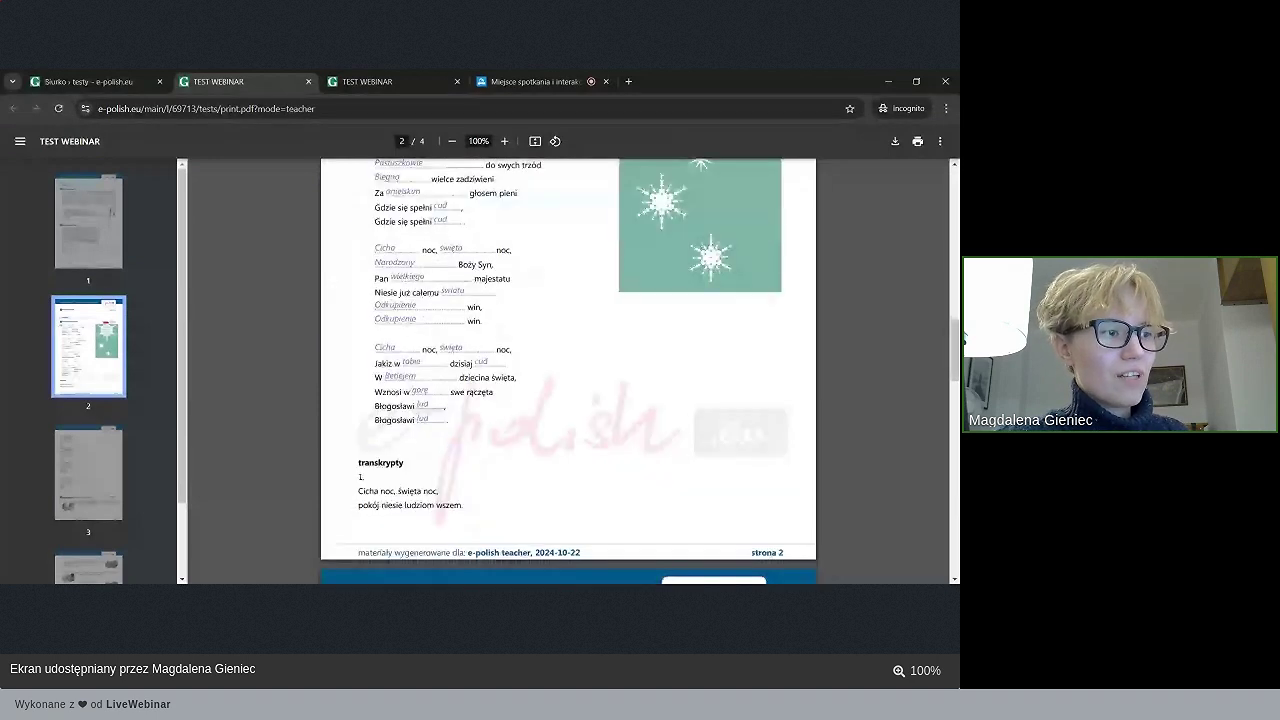
scroll(473, 247, "down", 3)
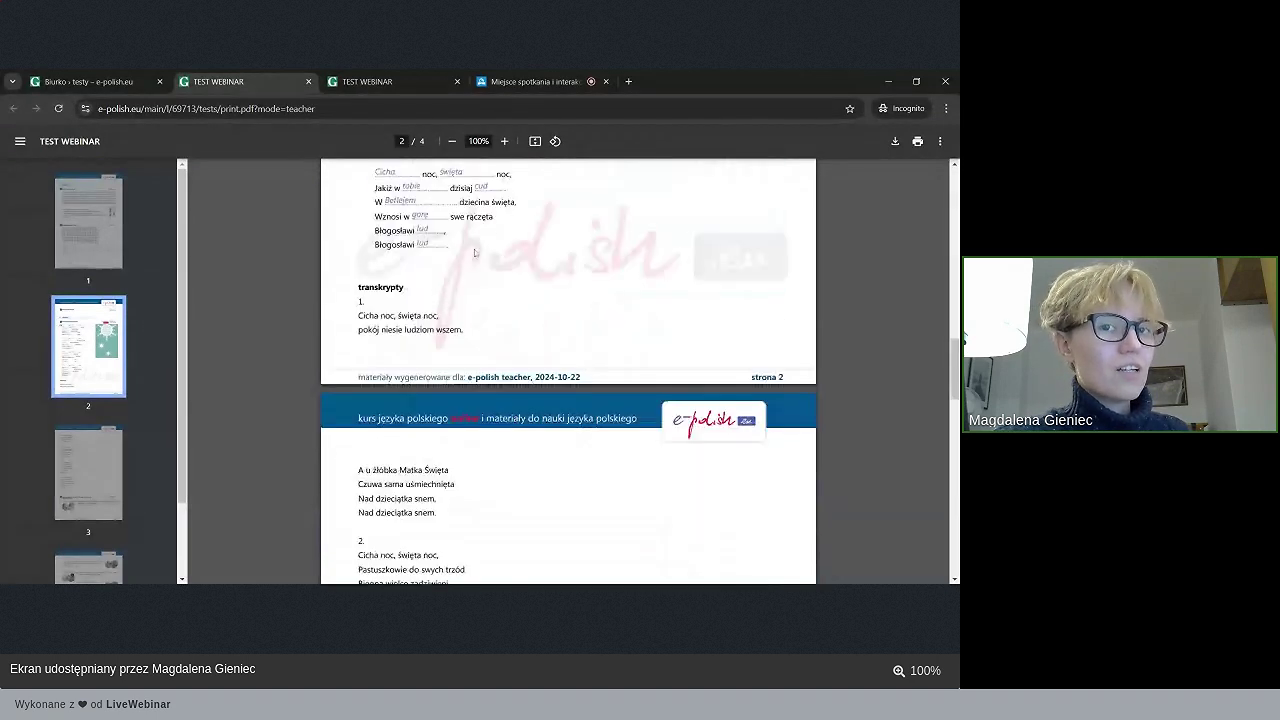
scroll(473, 247, "down", 10)
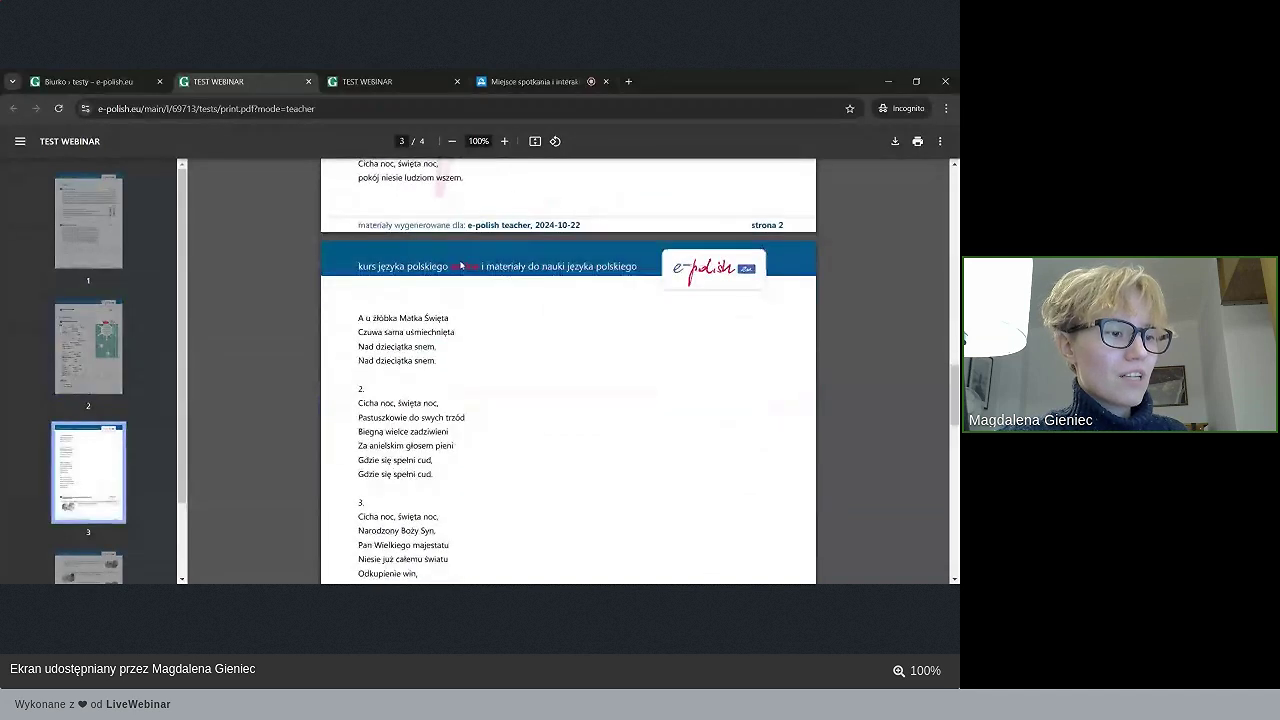
scroll(461, 264, "down", 12)
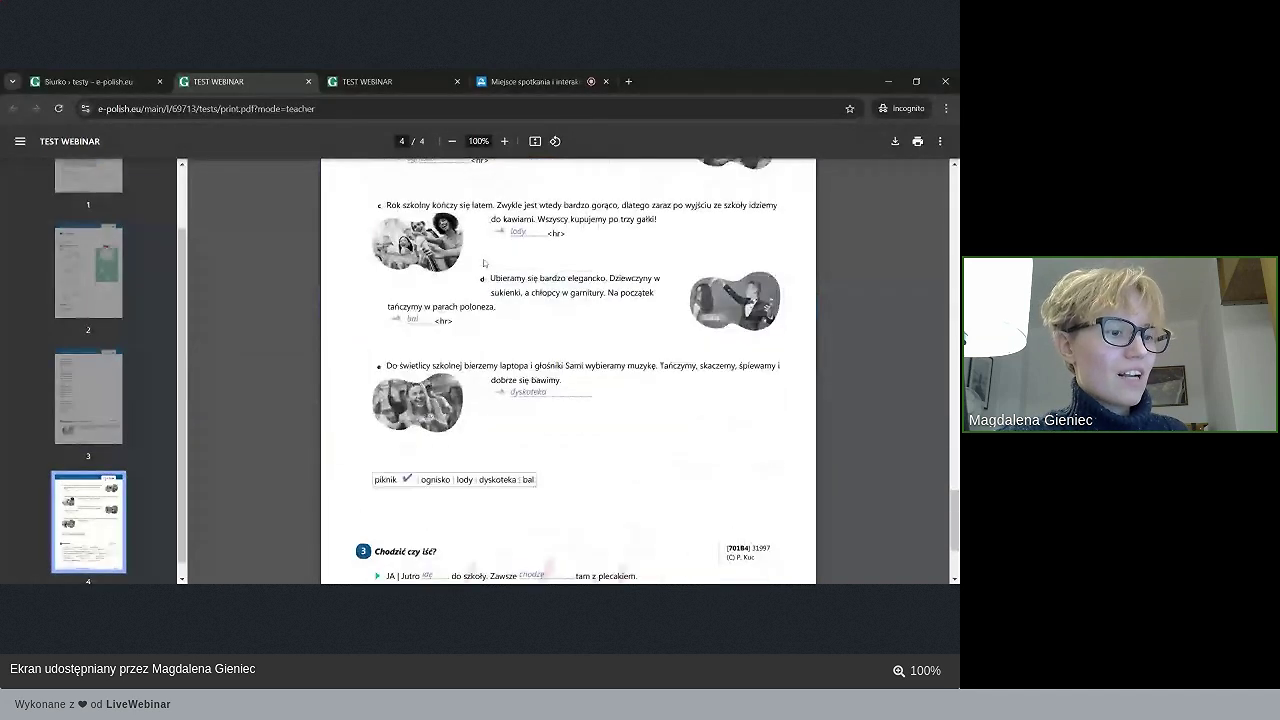
left_click(430, 81)
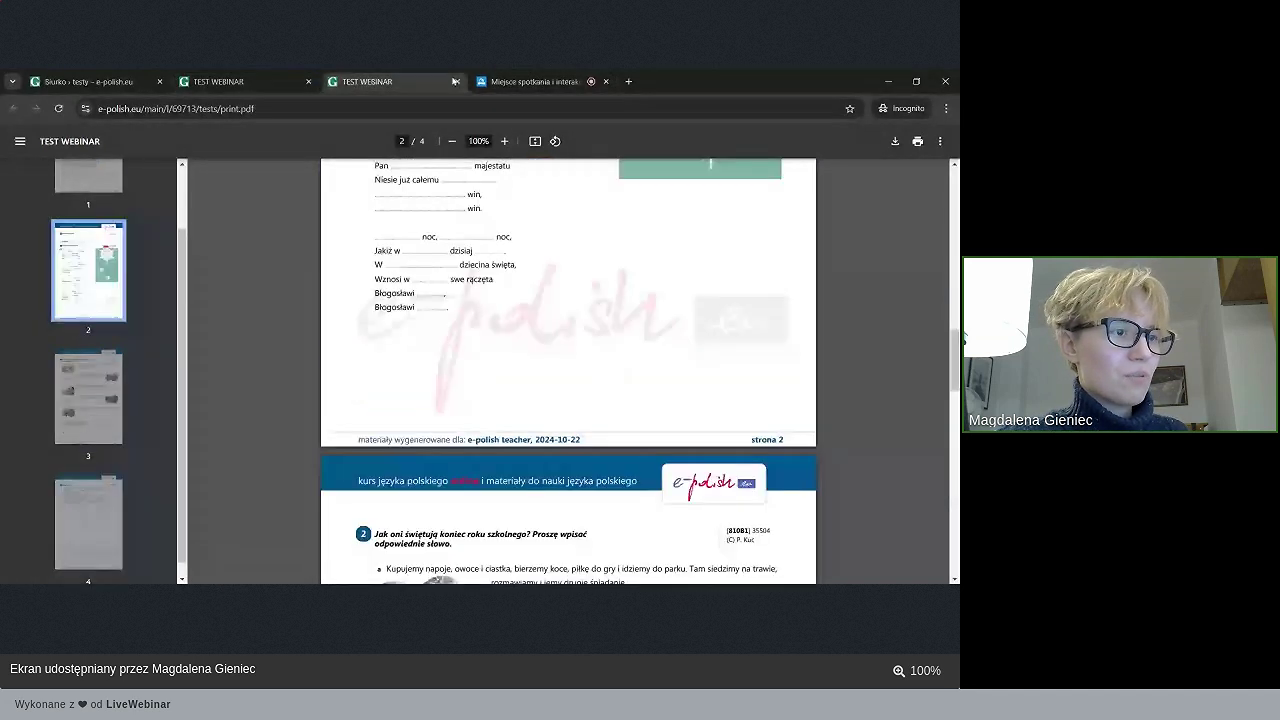
middle_click(319, 81)
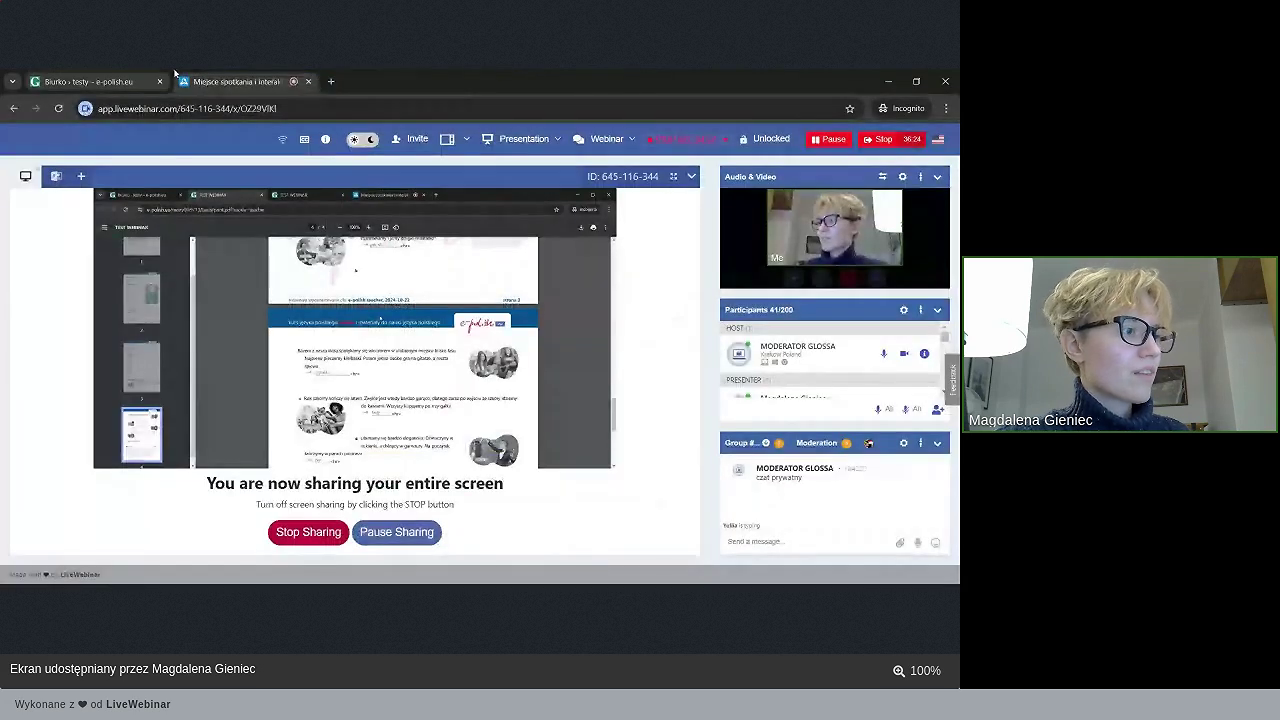
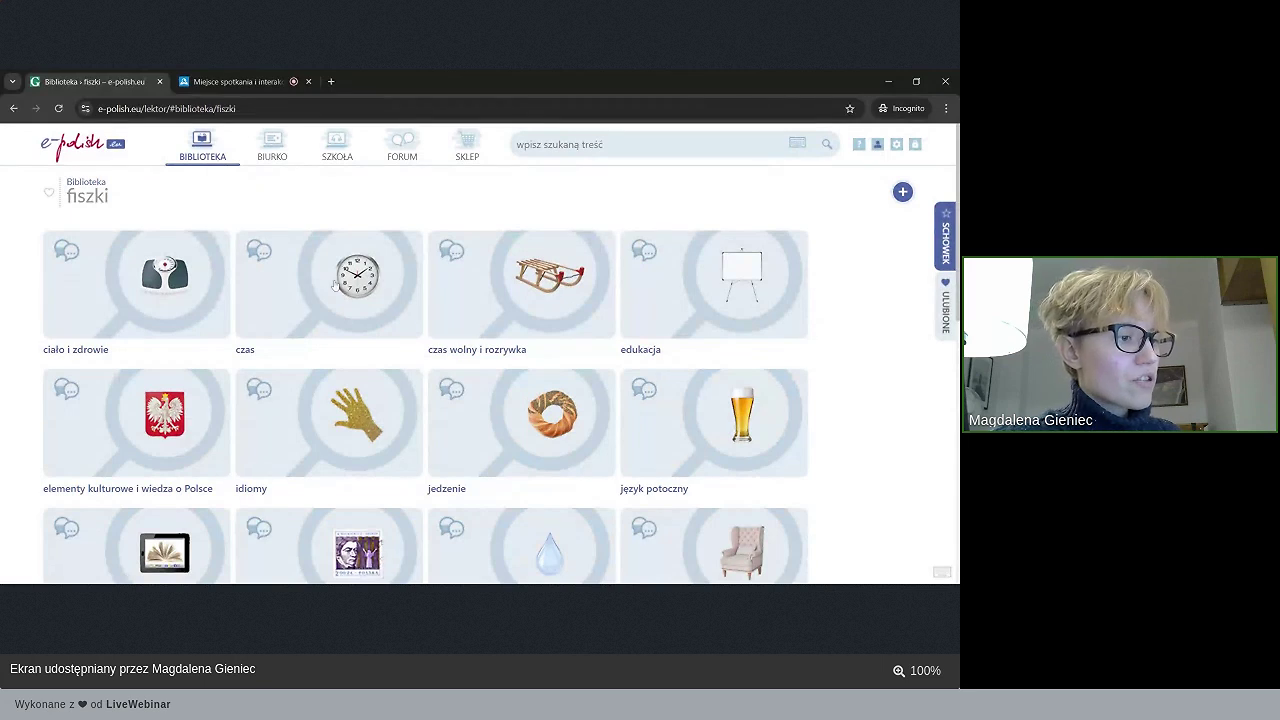
- Play the godziny flashcard set from the czas category, reveal answers on several cards, and close the set
left_click(334, 281)
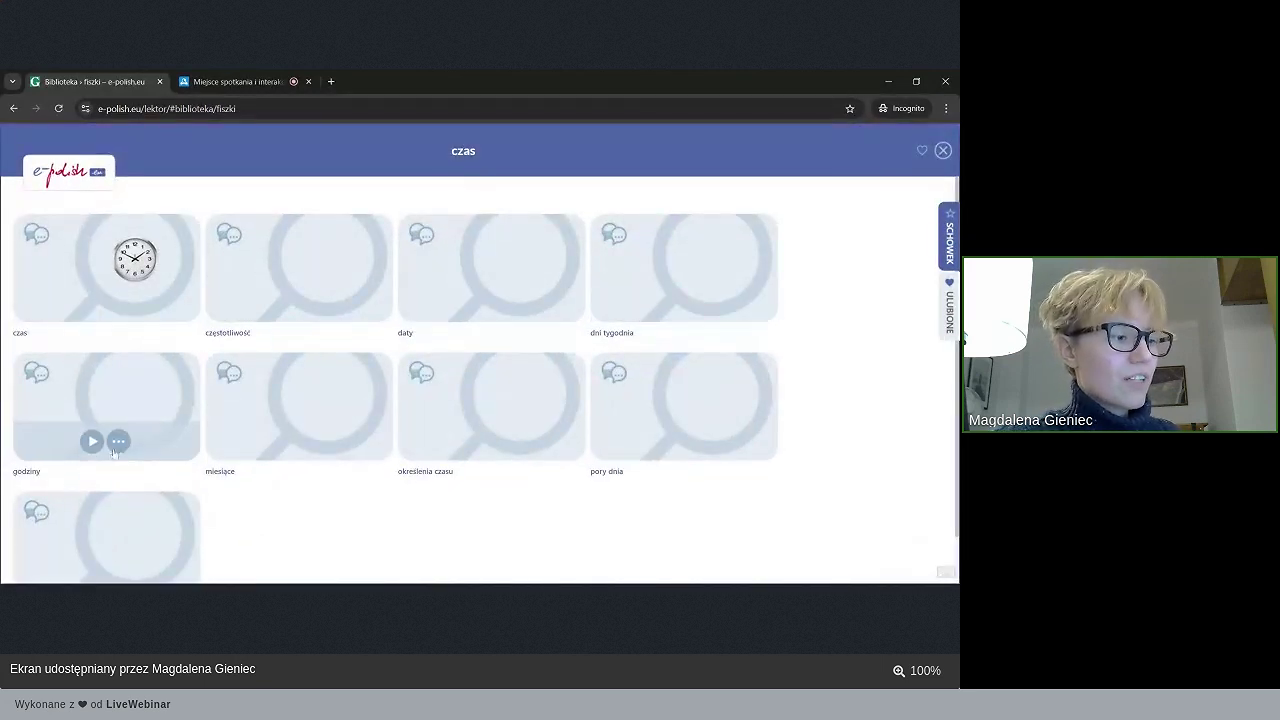
left_click(90, 448)
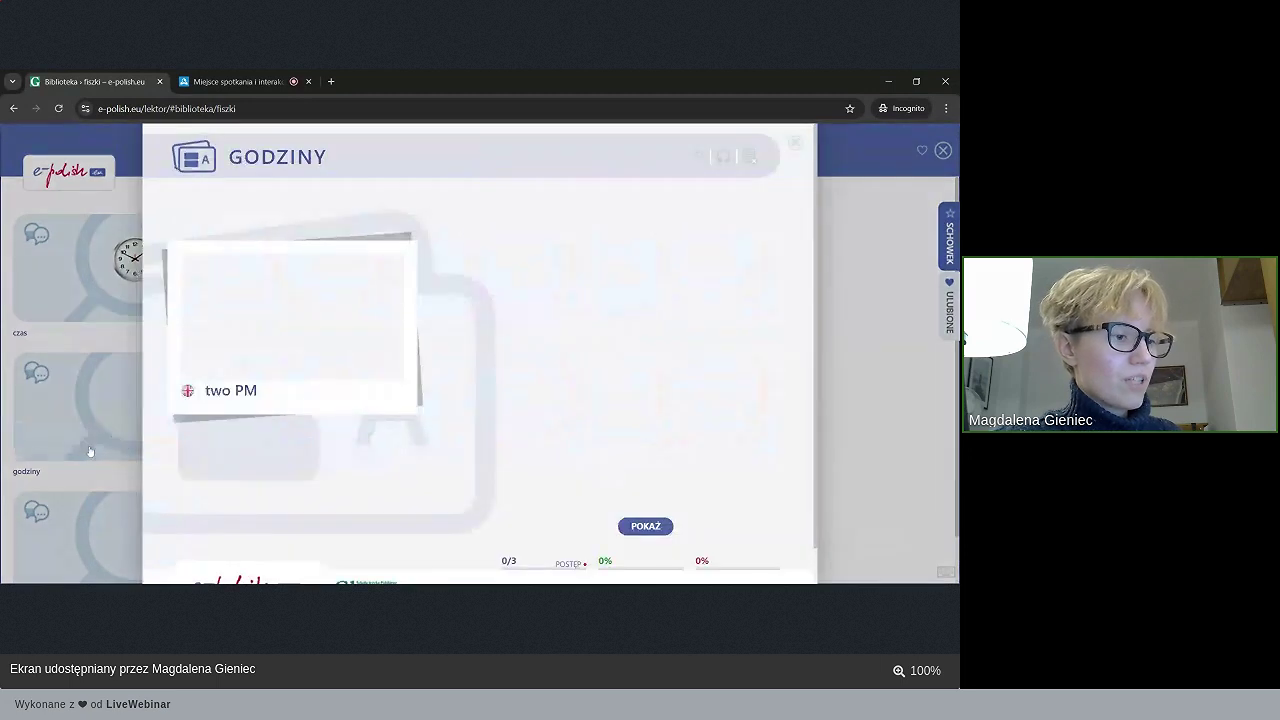
left_click(650, 527)
left_click(667, 527)
left_click(663, 527)
left_click(670, 527)
left_click(795, 144)
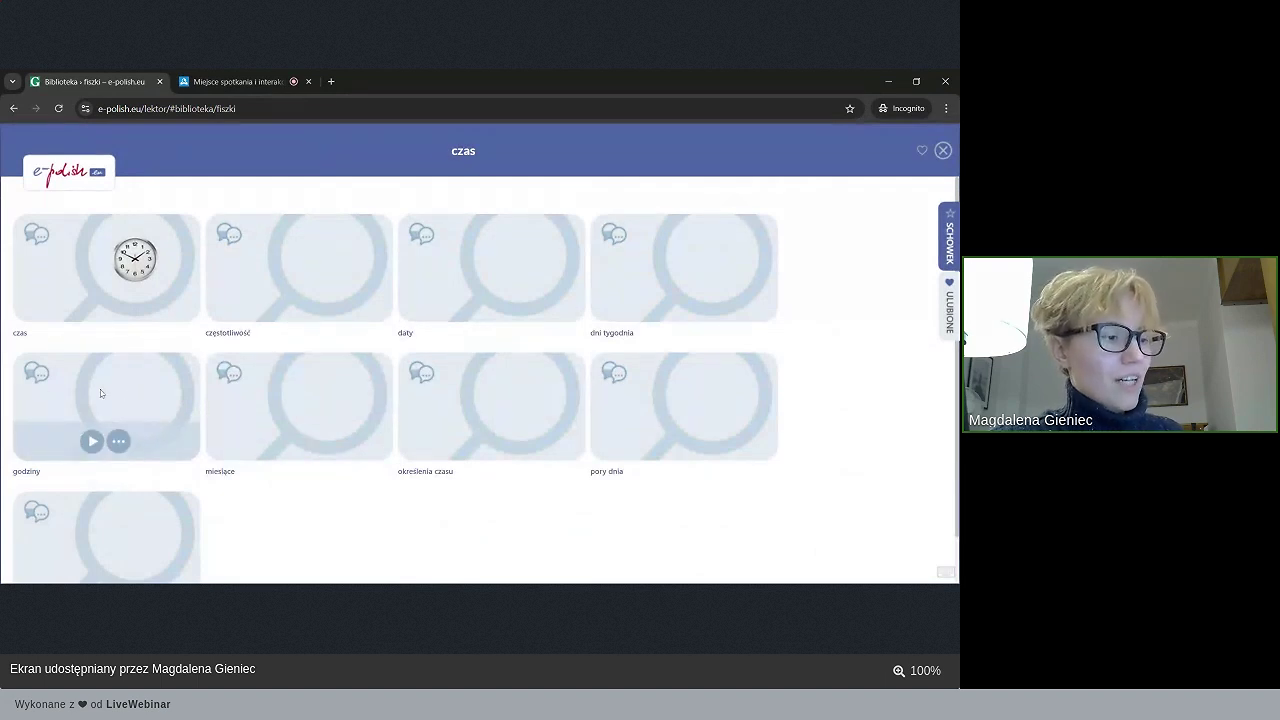
- Begin assigning the godziny flashcard set, compare the recipient and delivery options, and choose na żywo for Grupa Webinaryjna 2024
left_click(119, 441)
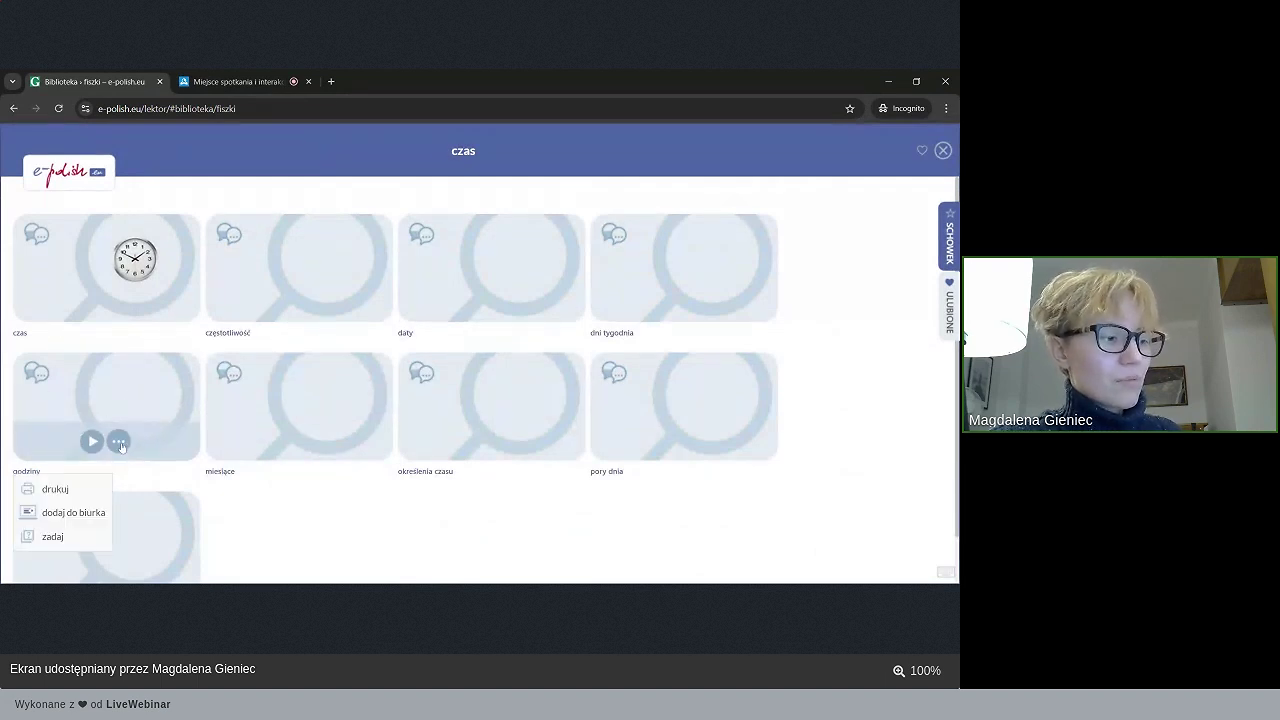
left_click(84, 540)
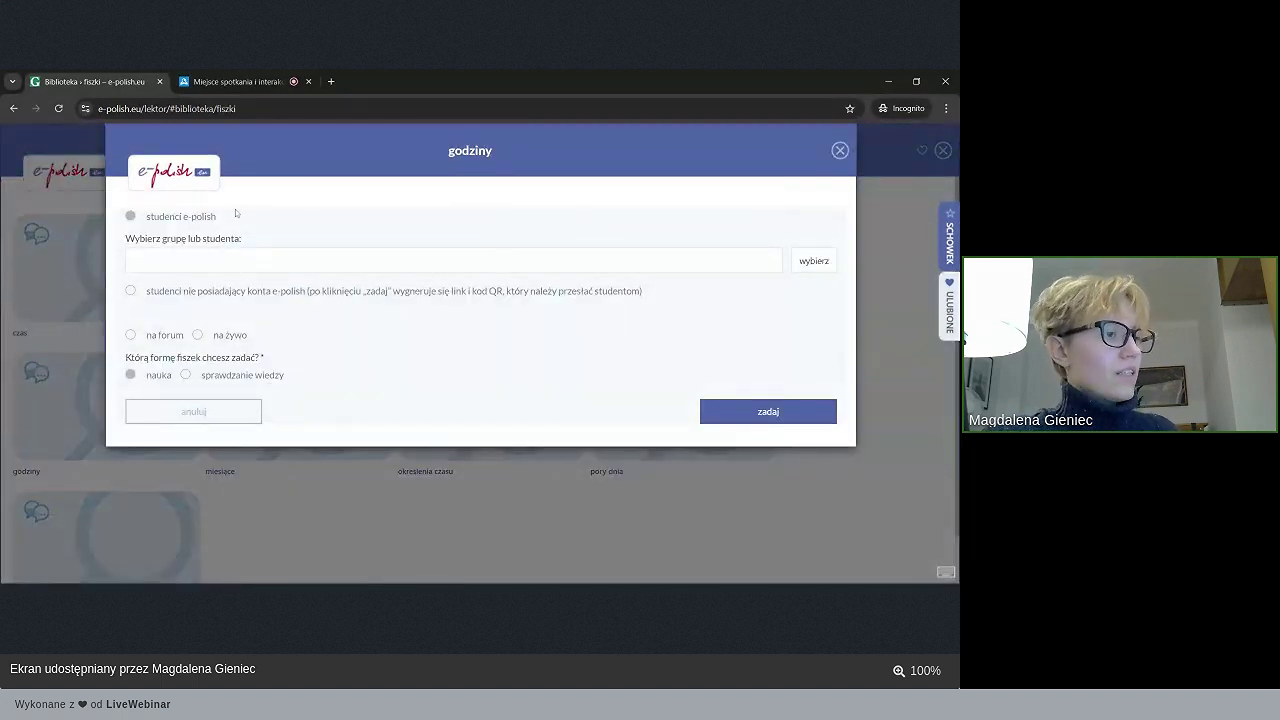
left_click(170, 336)
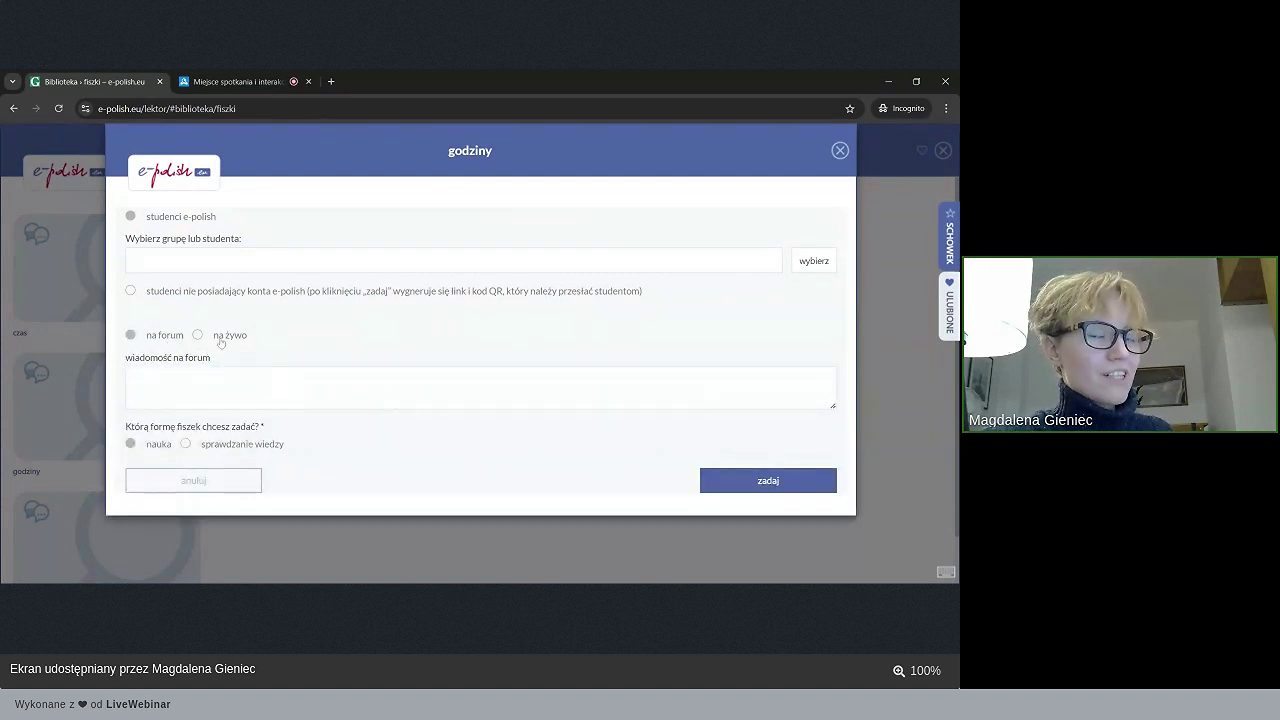
left_click(223, 340)
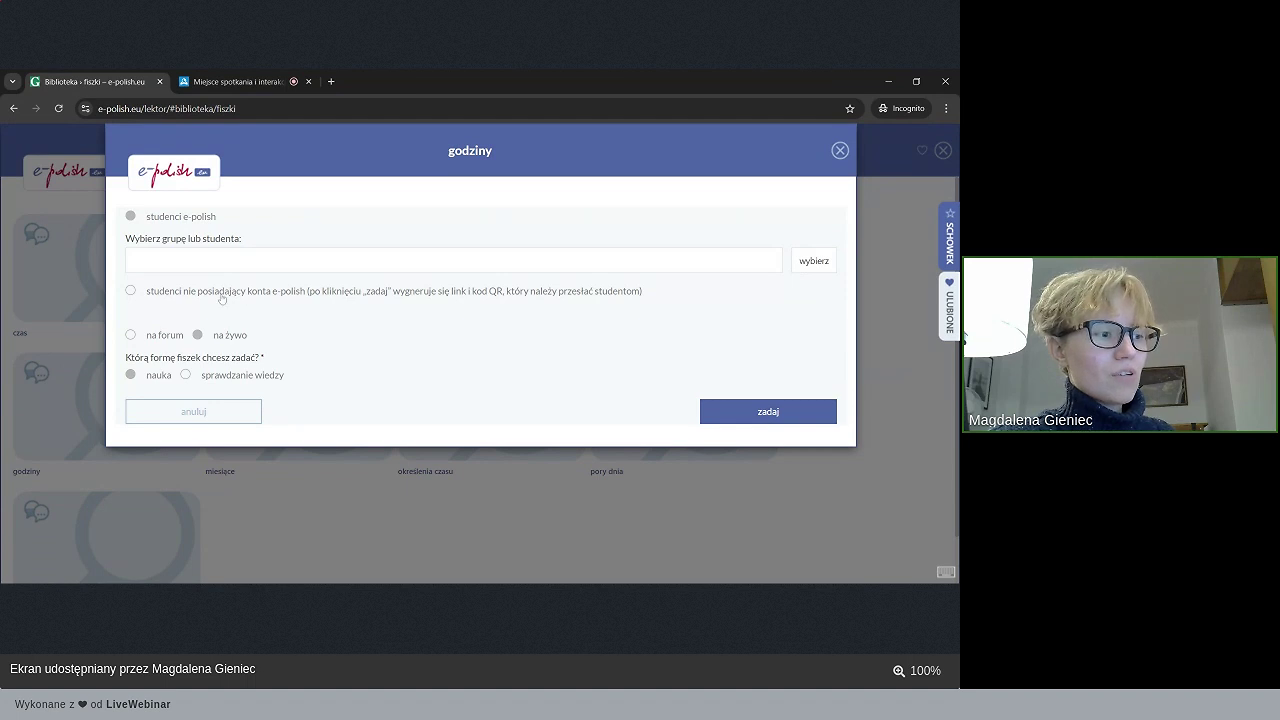
left_click(131, 291)
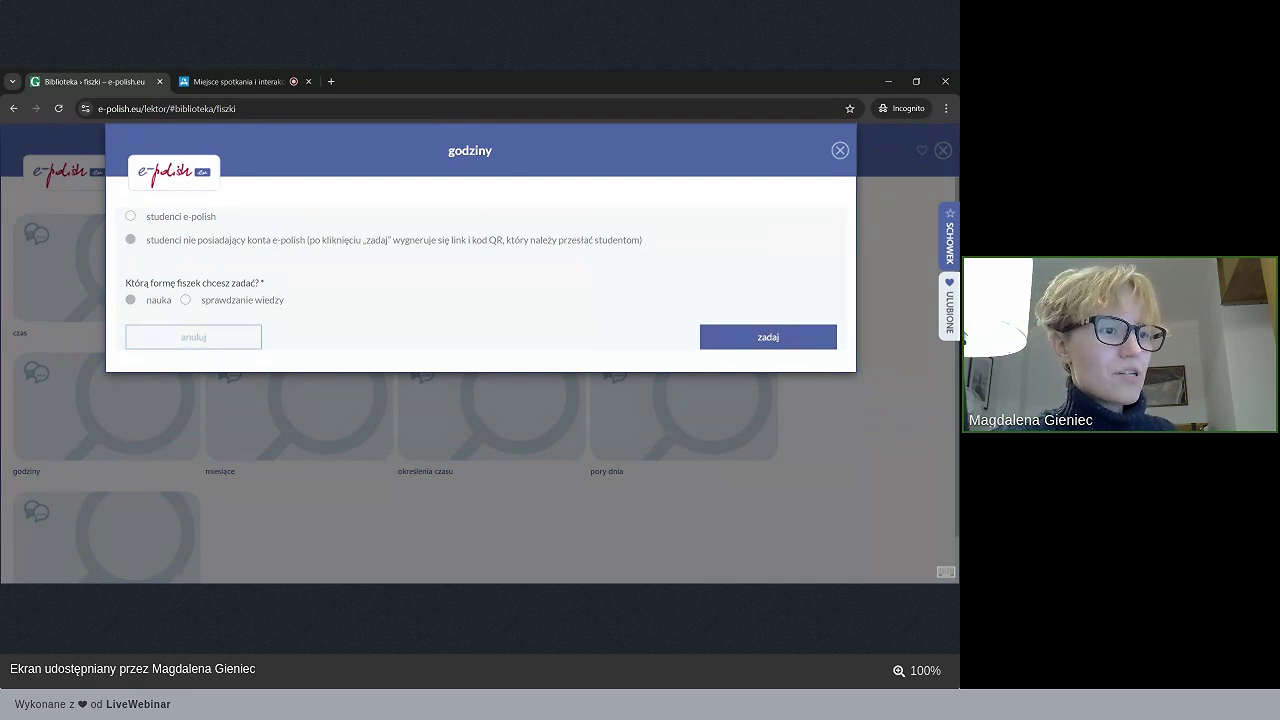
left_click(193, 222)
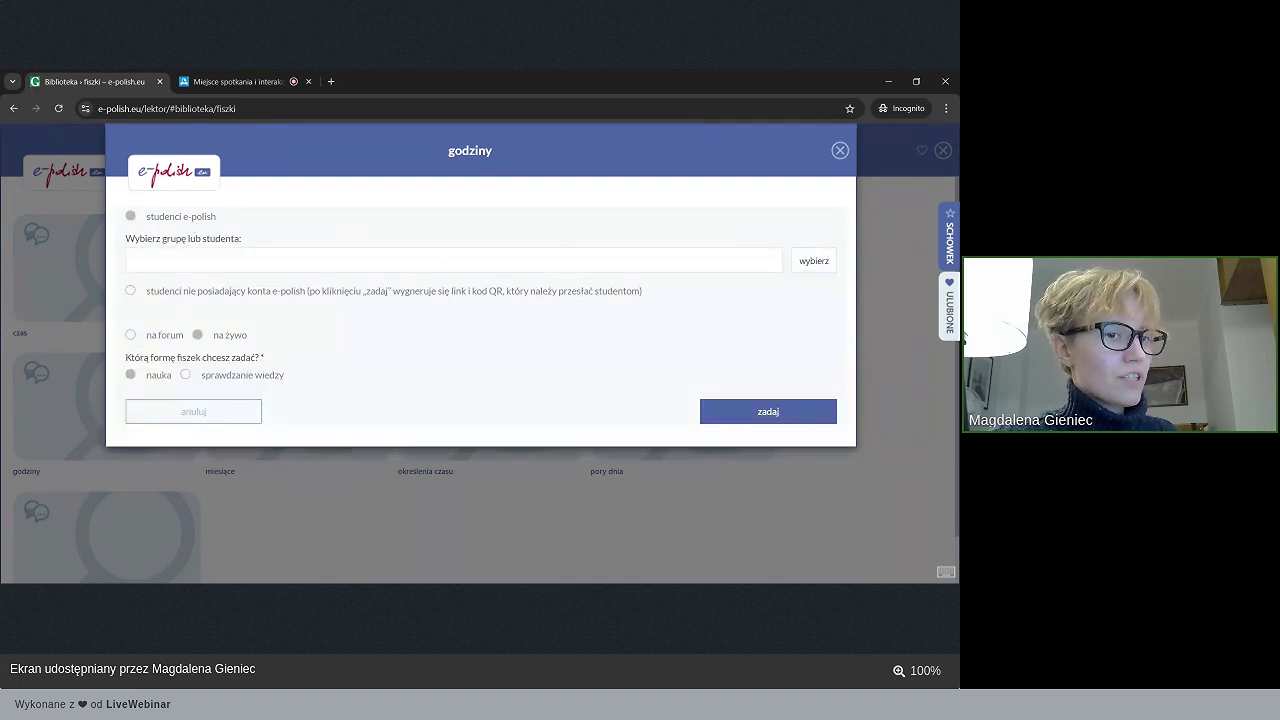
left_click(808, 261)
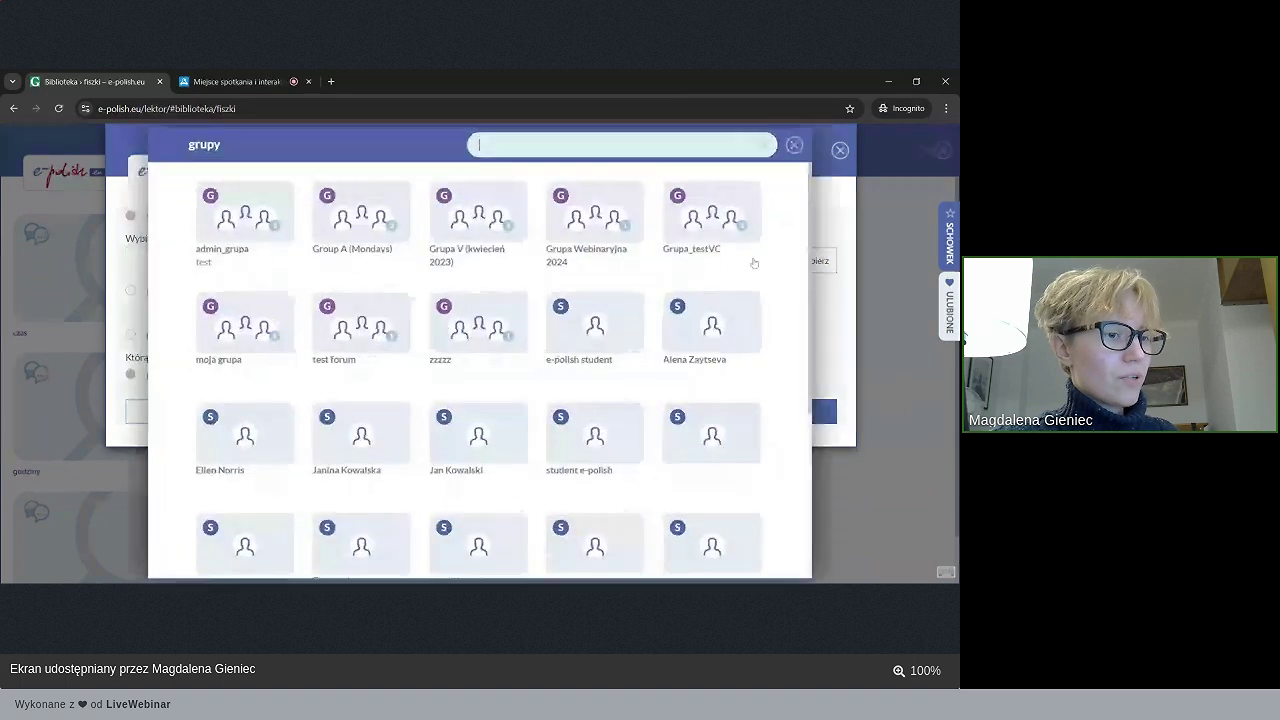
left_click(598, 226)
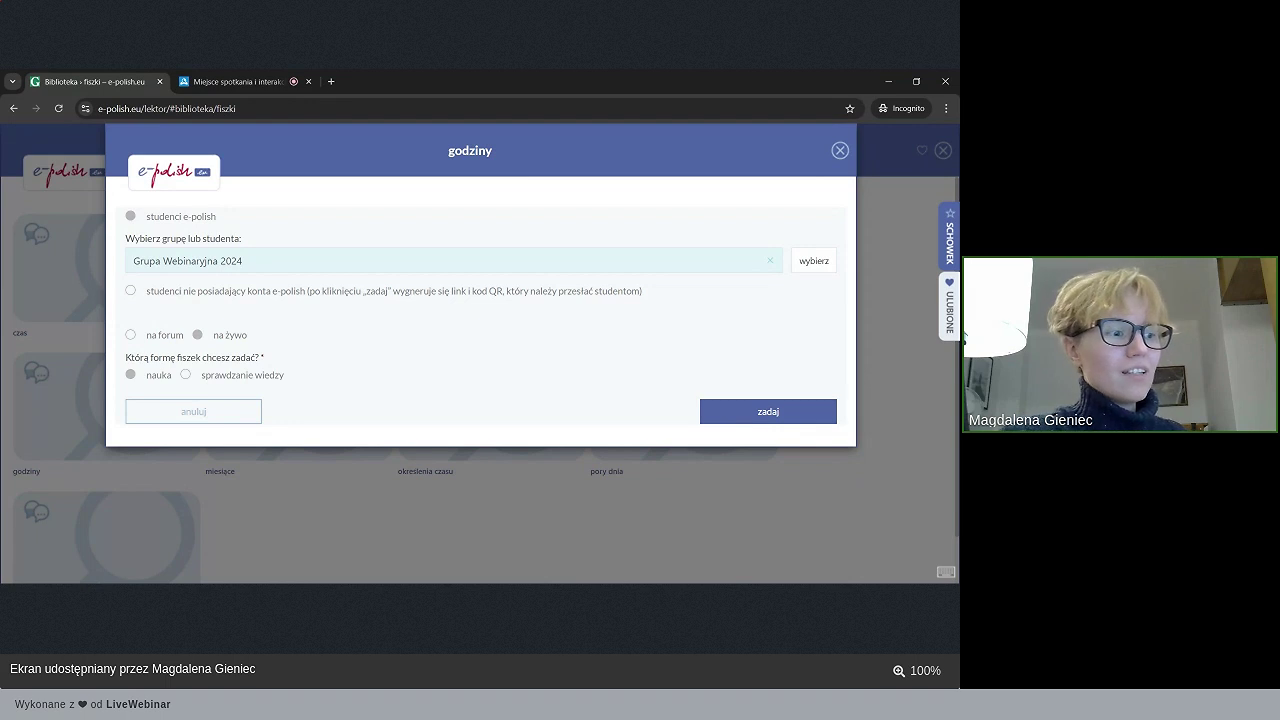
- Assign the godziny flashcards as sprawdzanie wiedzy in test wyboru mode with a 10-second time limit
left_click(268, 376)
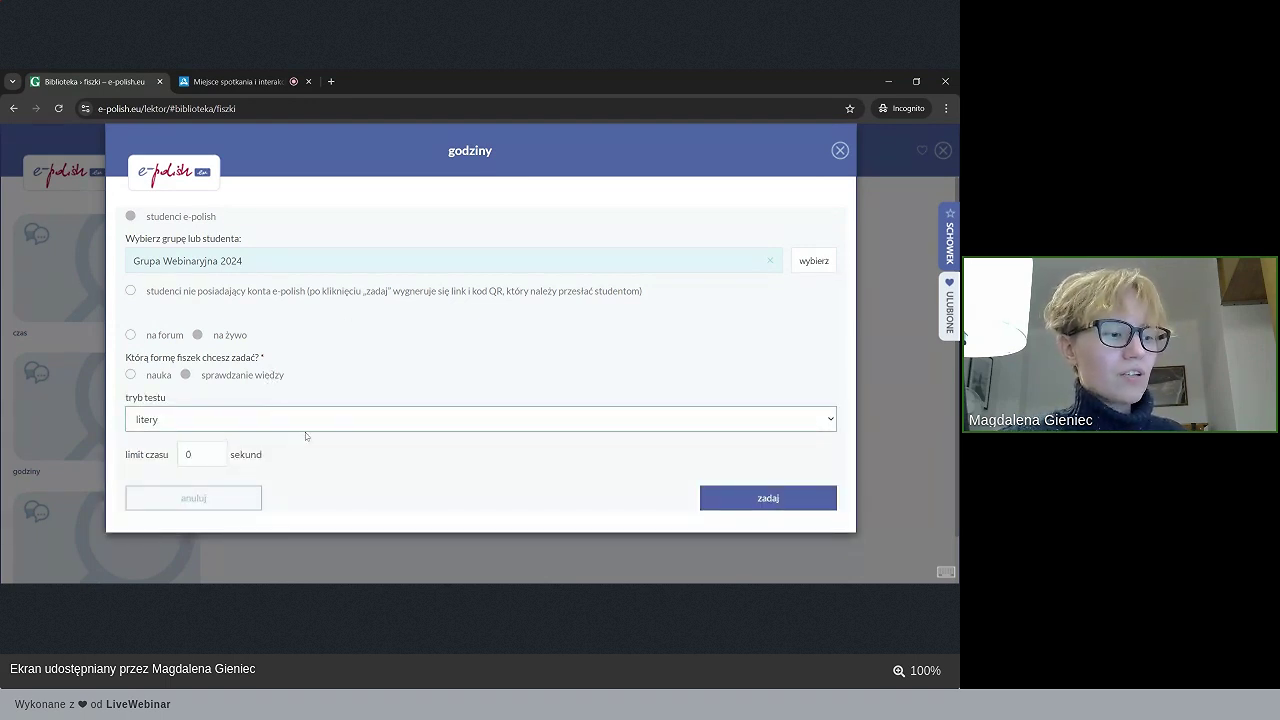
left_click(326, 432)
left_click(321, 452)
left_click(189, 454)
type("10")
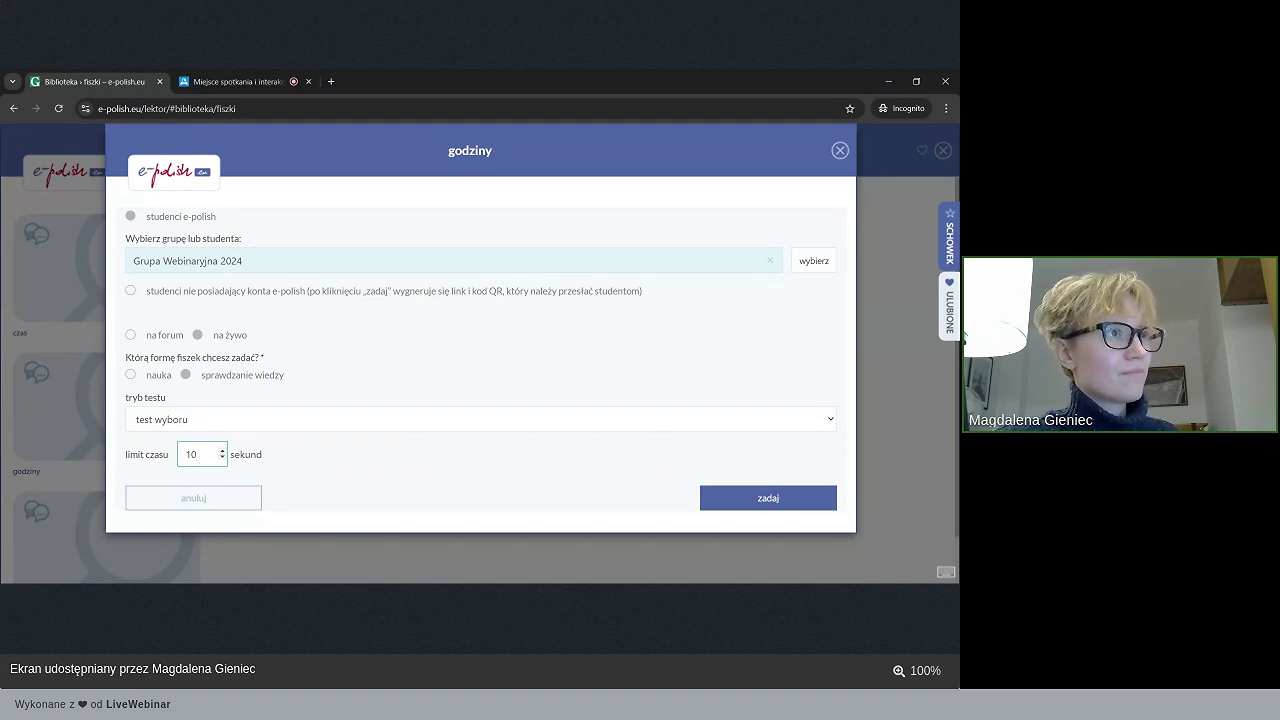
left_click(712, 496)
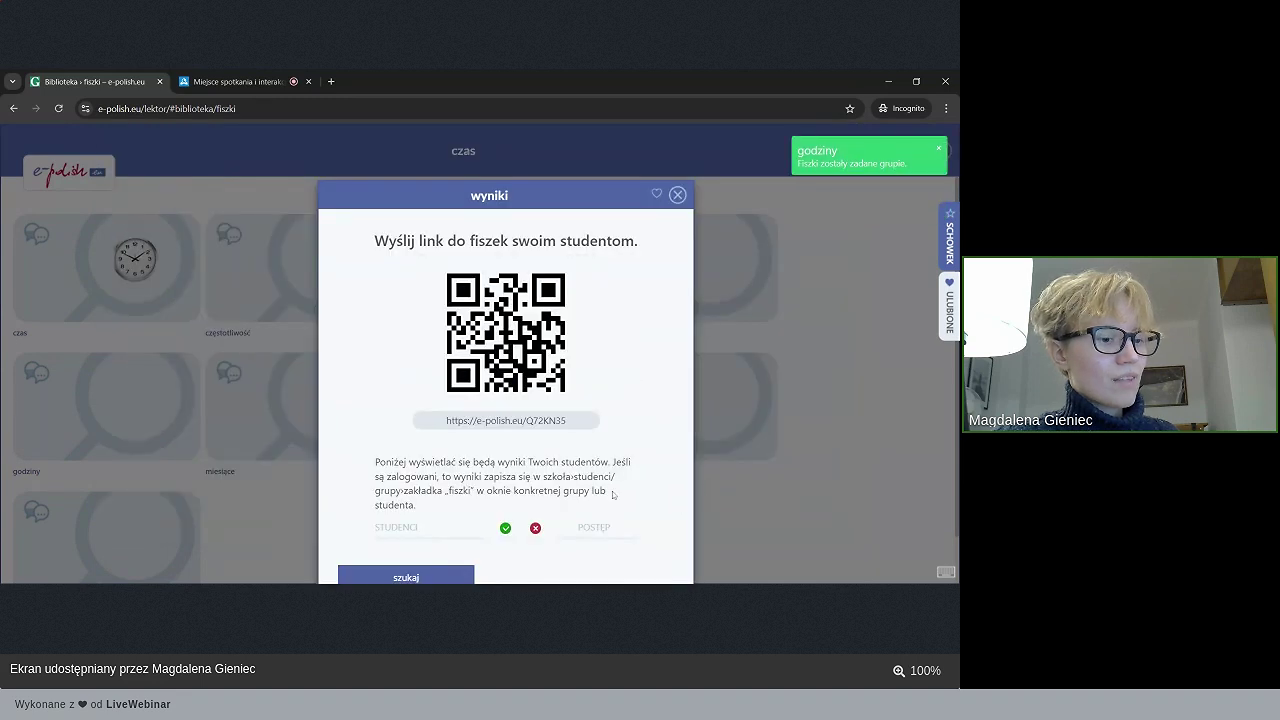
- Reposition the live results window, examine the student's progress on the godziny flashcards, and close it
left_click_drag(518, 196, 467, 148)
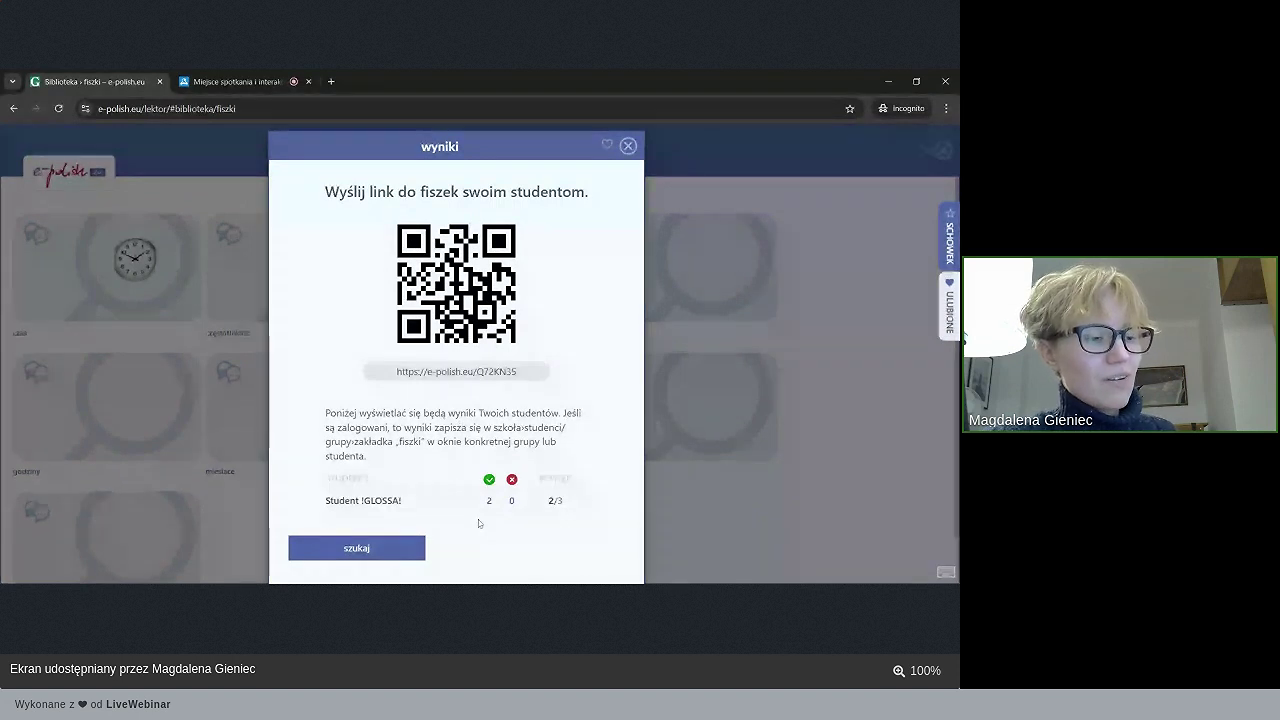
triple_click(330, 500)
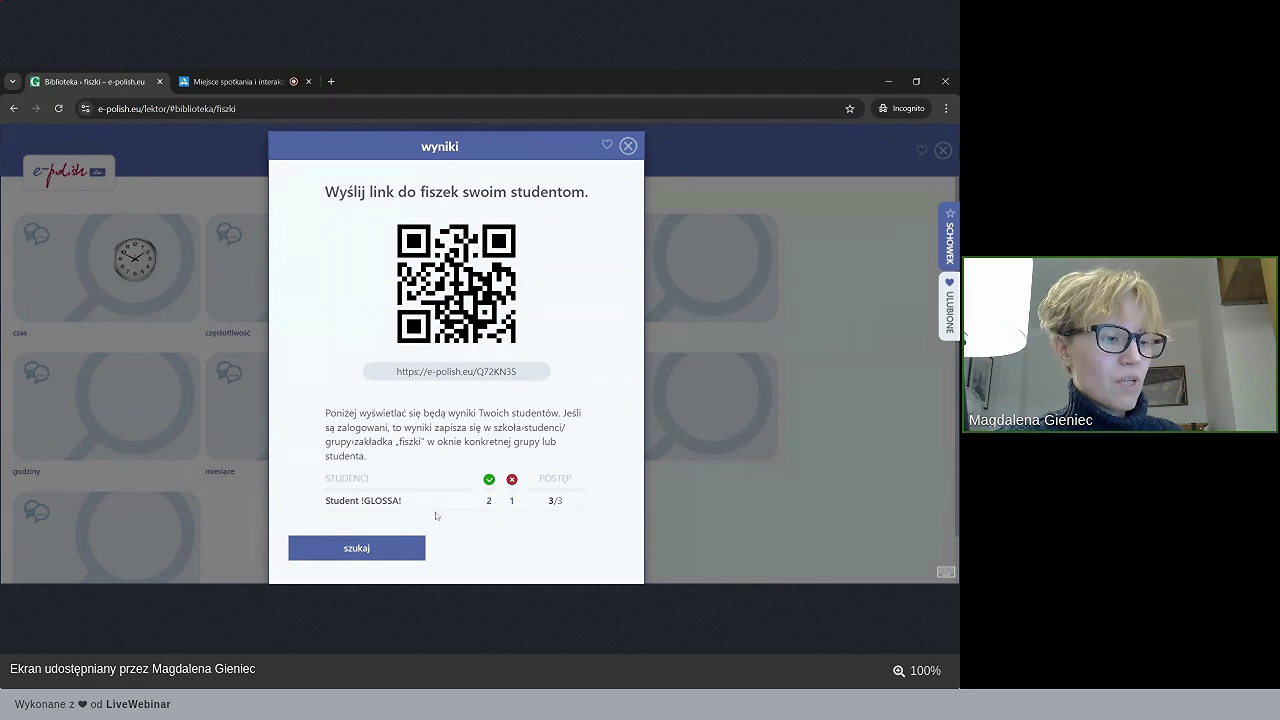
left_click(394, 549)
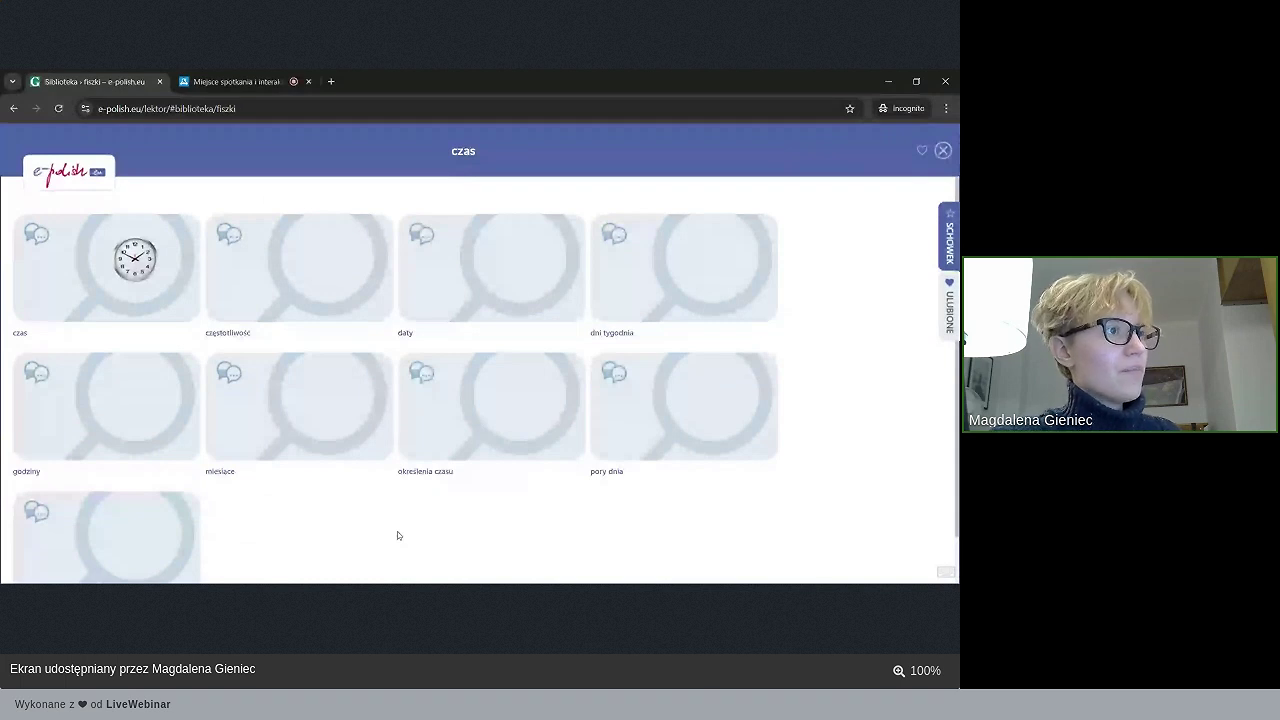
- Begin assigning the czas flashcard set on the forum and choose Grupa Webinaryjna 2024 as the recipient
left_click(118, 321)
left_click(89, 395)
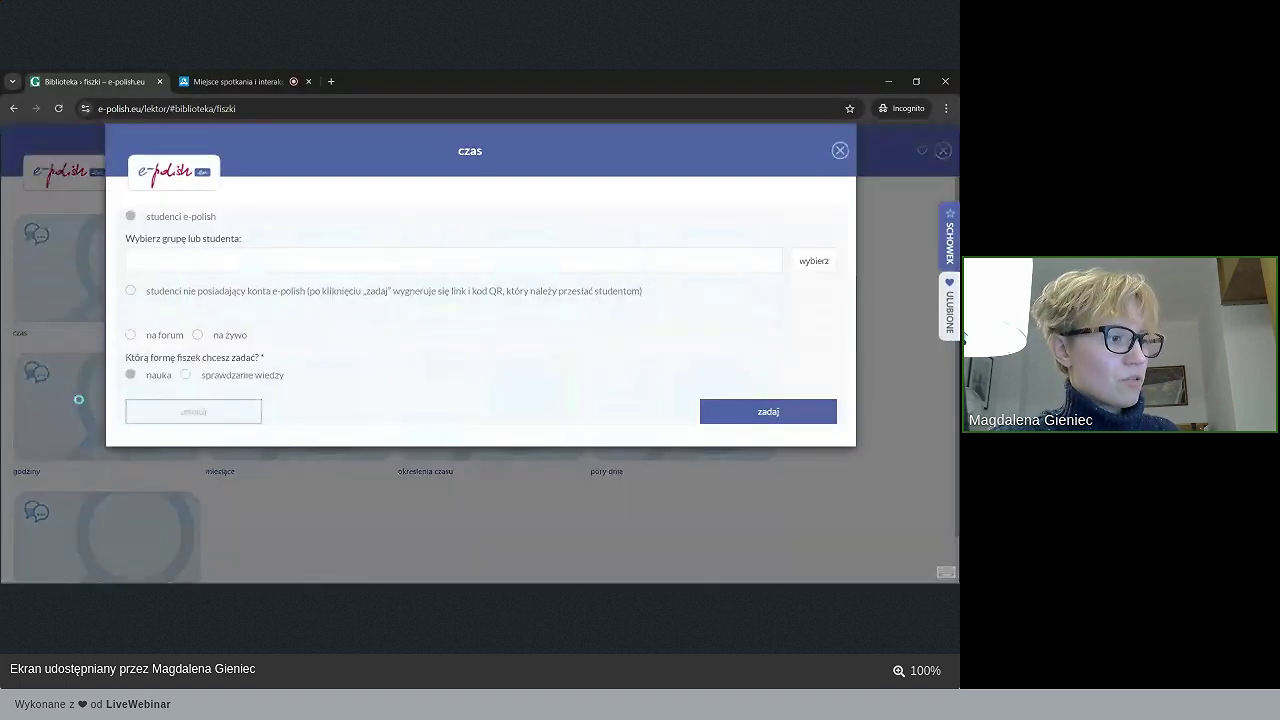
left_click(163, 338)
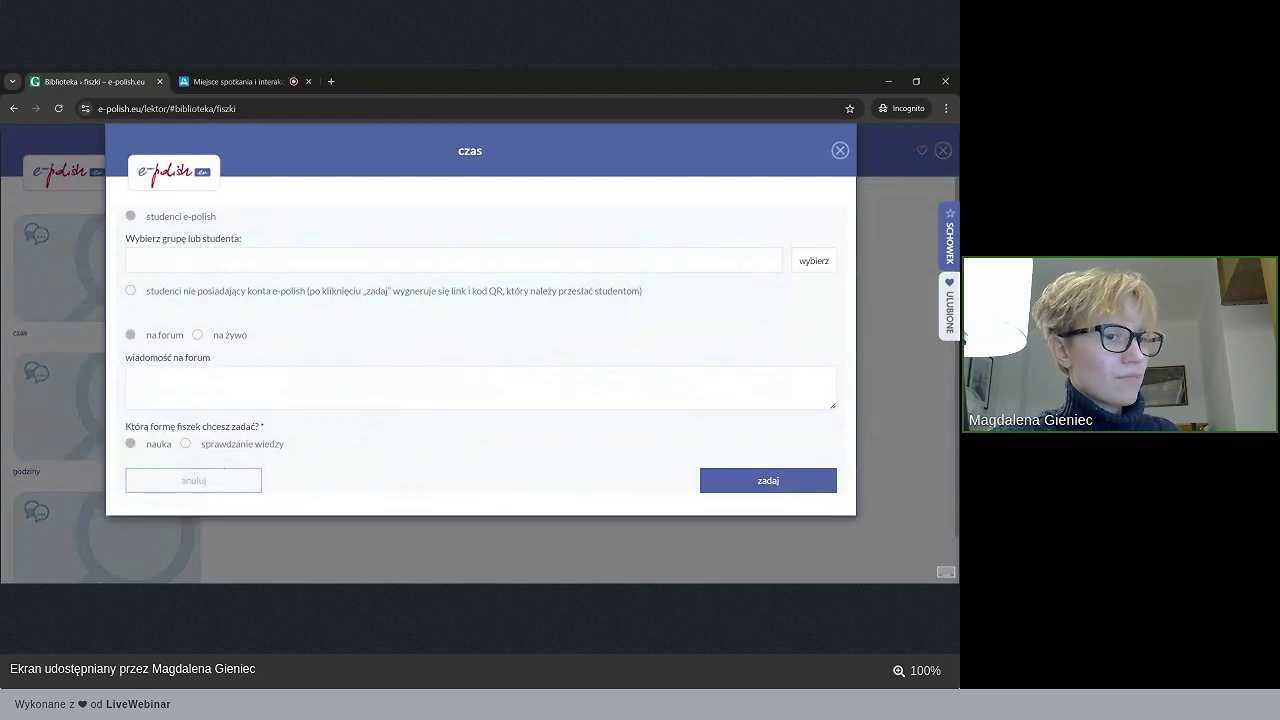
left_click(814, 260)
left_click(580, 241)
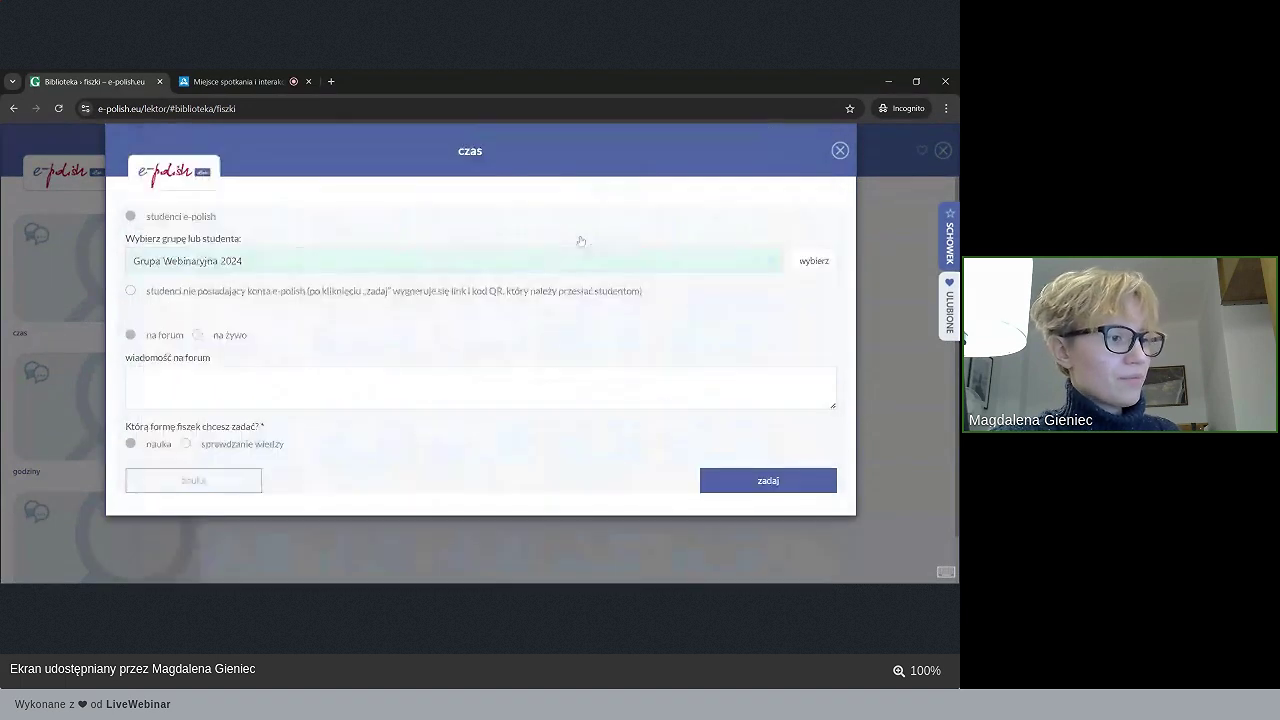
- Add the forum message "zADAJĘ FISZKI GRUPIE NA FORUM" and assign the czas flashcards in nauka form
left_click(200, 385)
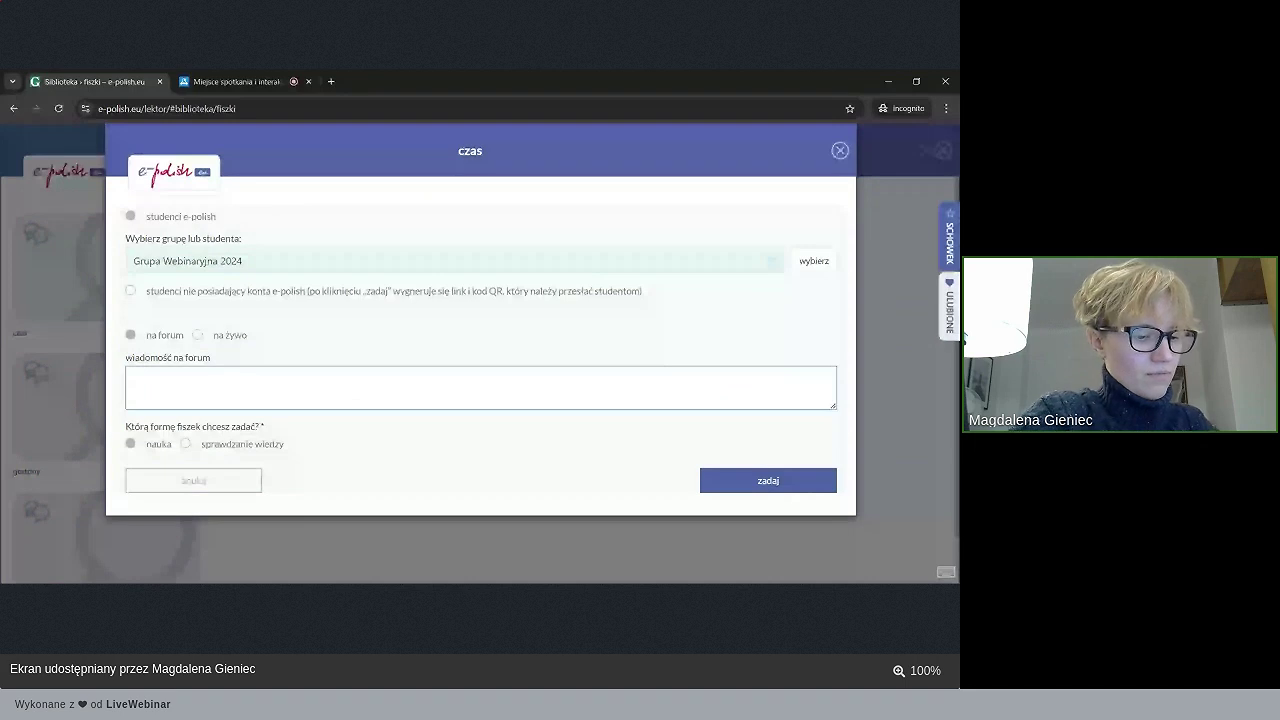
type("ZADAJE FISZKI GRUPIE N")
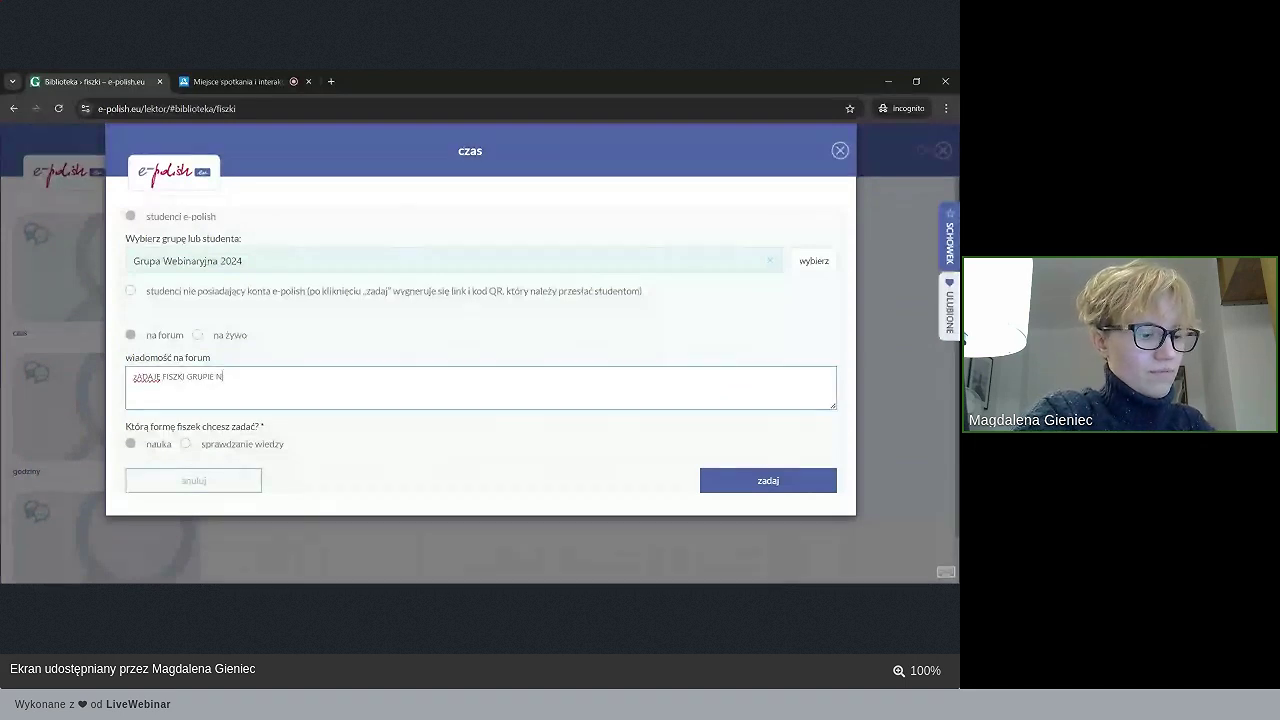
type("A FORUM")
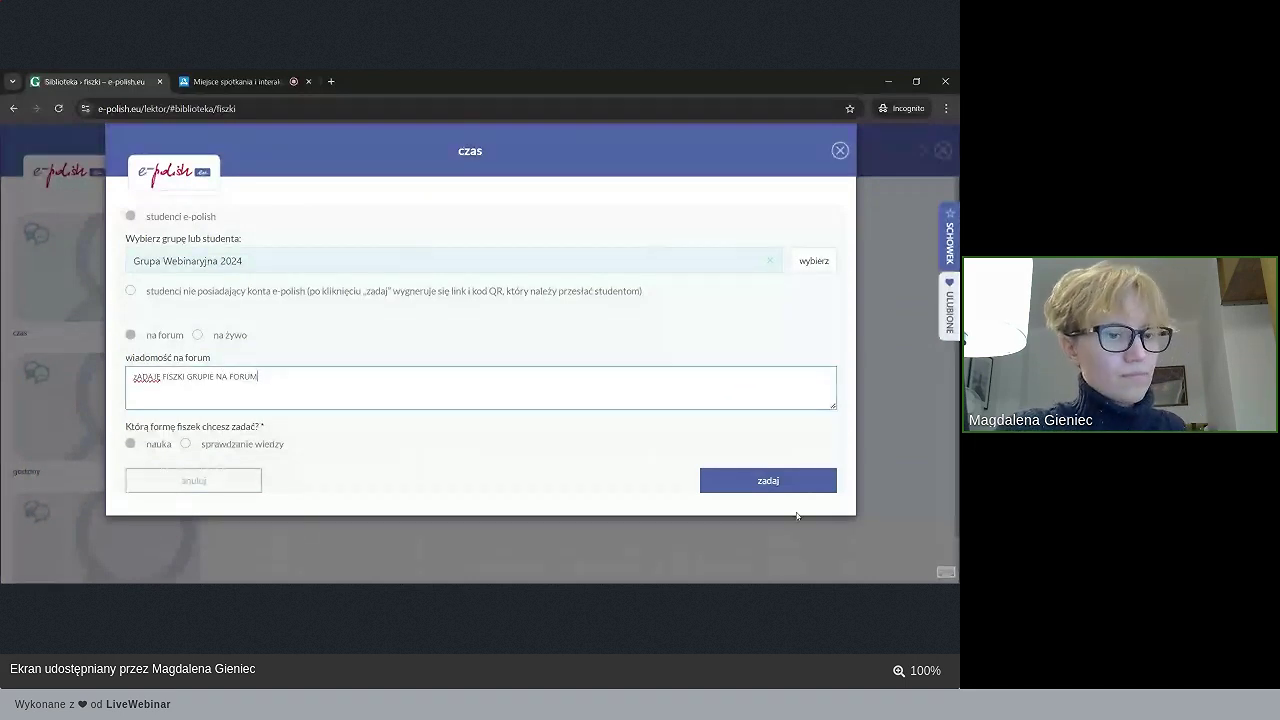
left_click(786, 486)
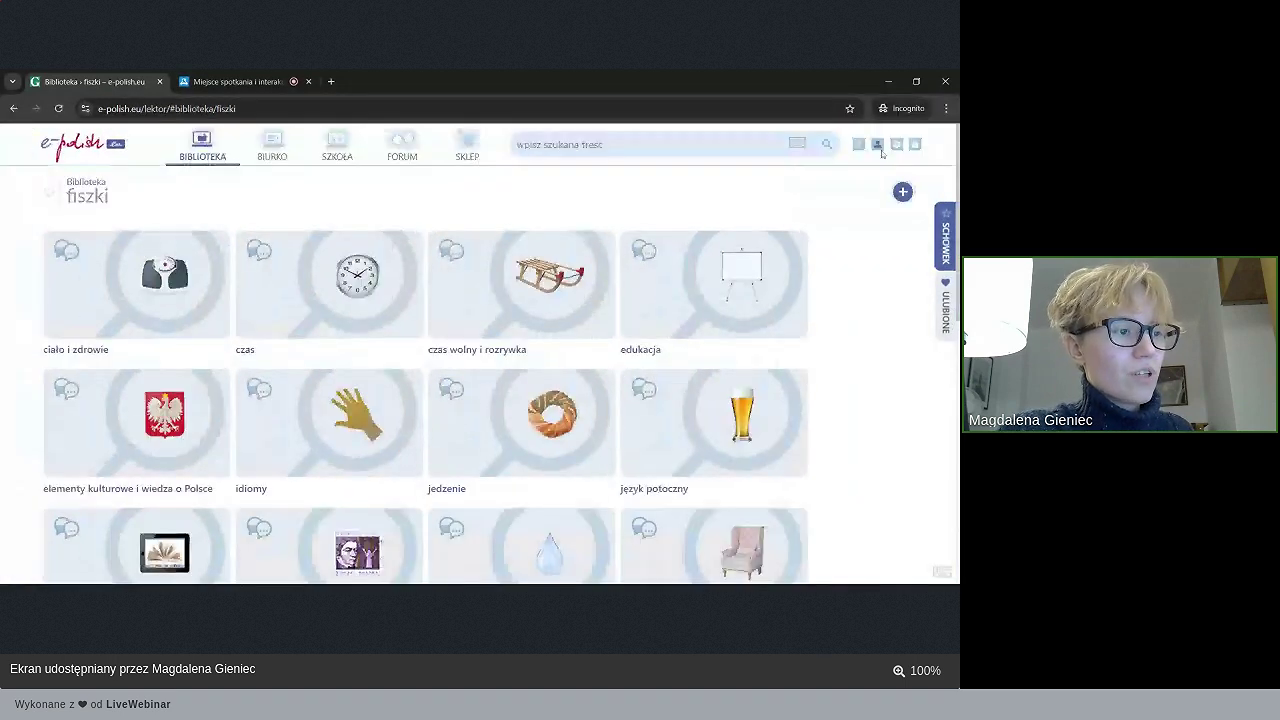
- Go to the school's student groups and open the forum of Grupa Webinaryjna 2024
left_click(332, 155)
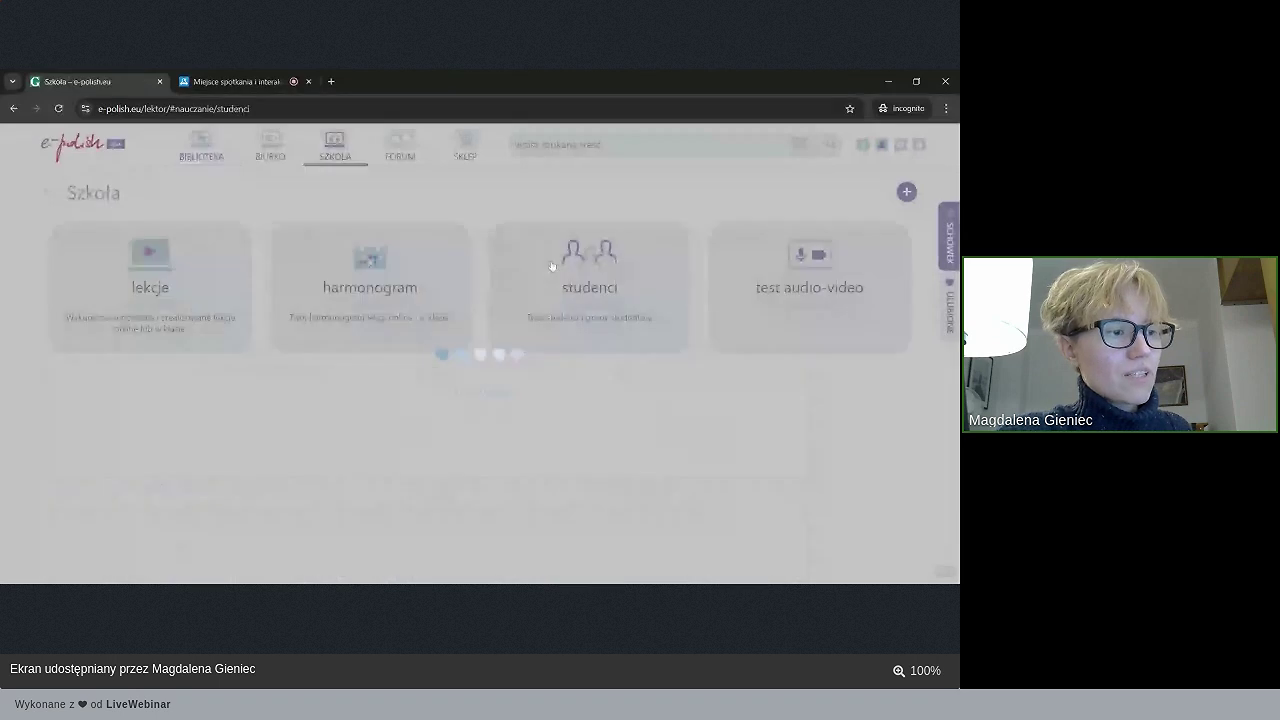
left_click(551, 263)
left_click(147, 228)
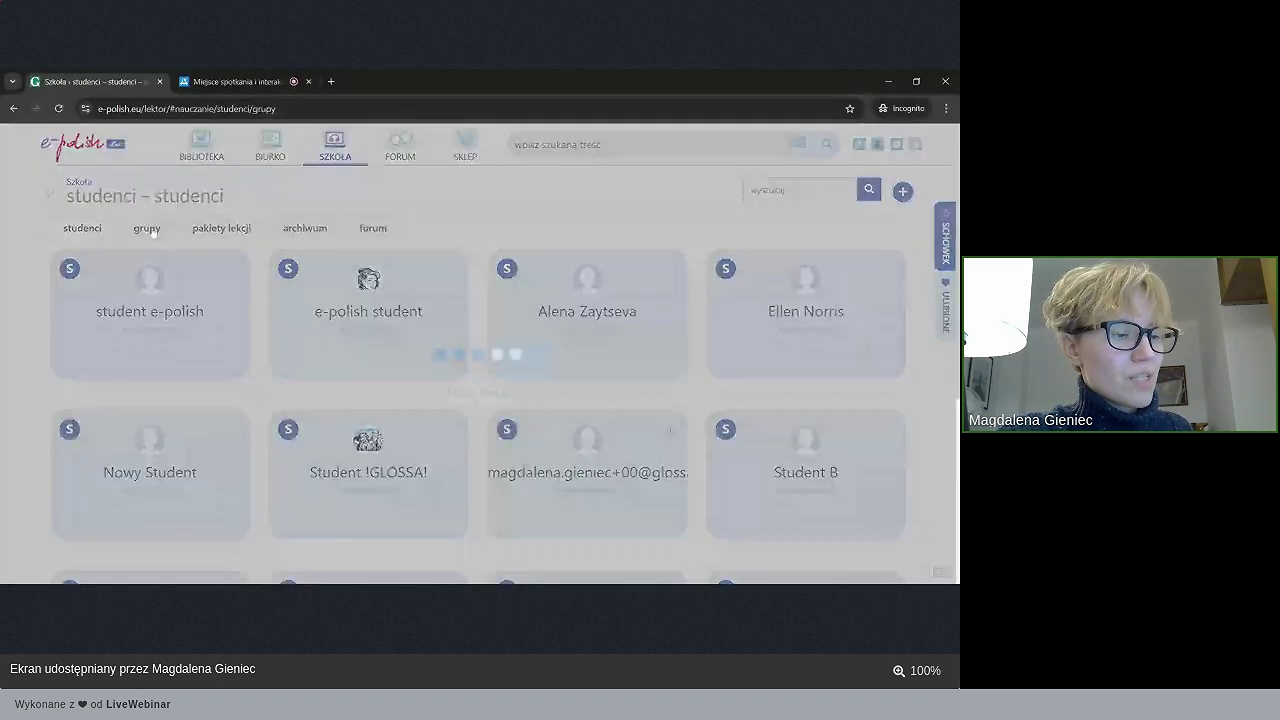
left_click(557, 289)
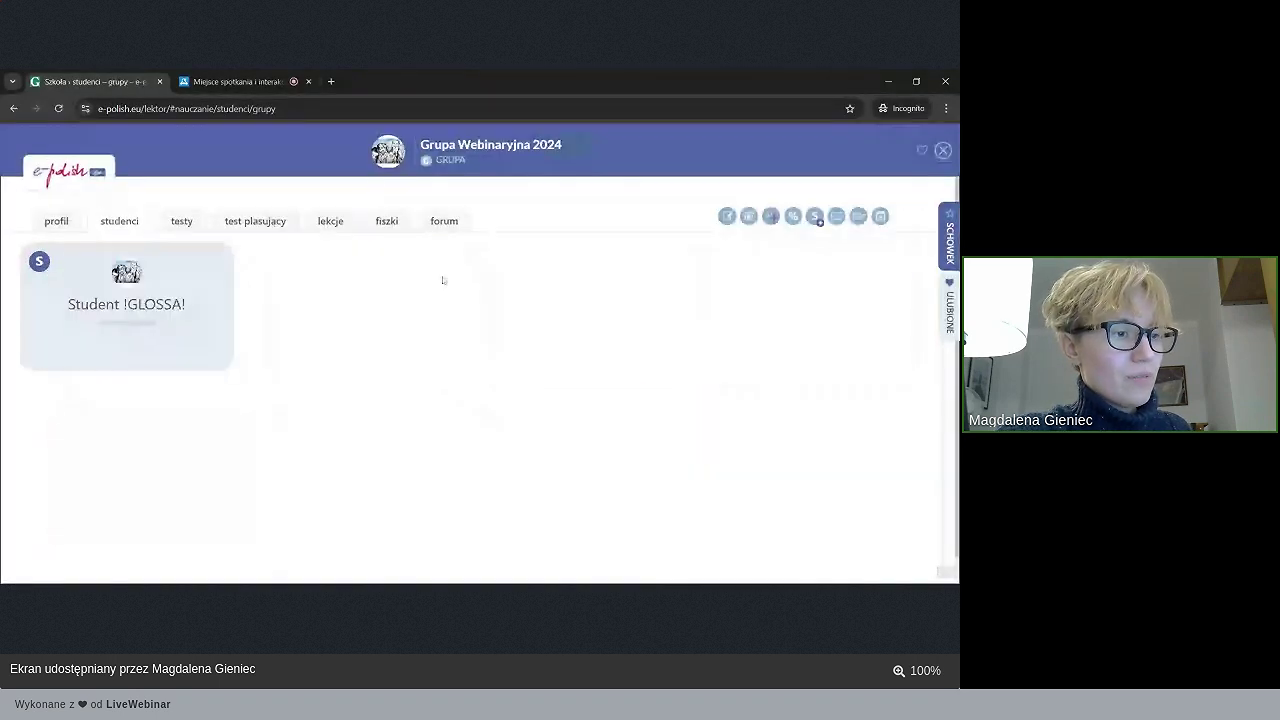
left_click(398, 234)
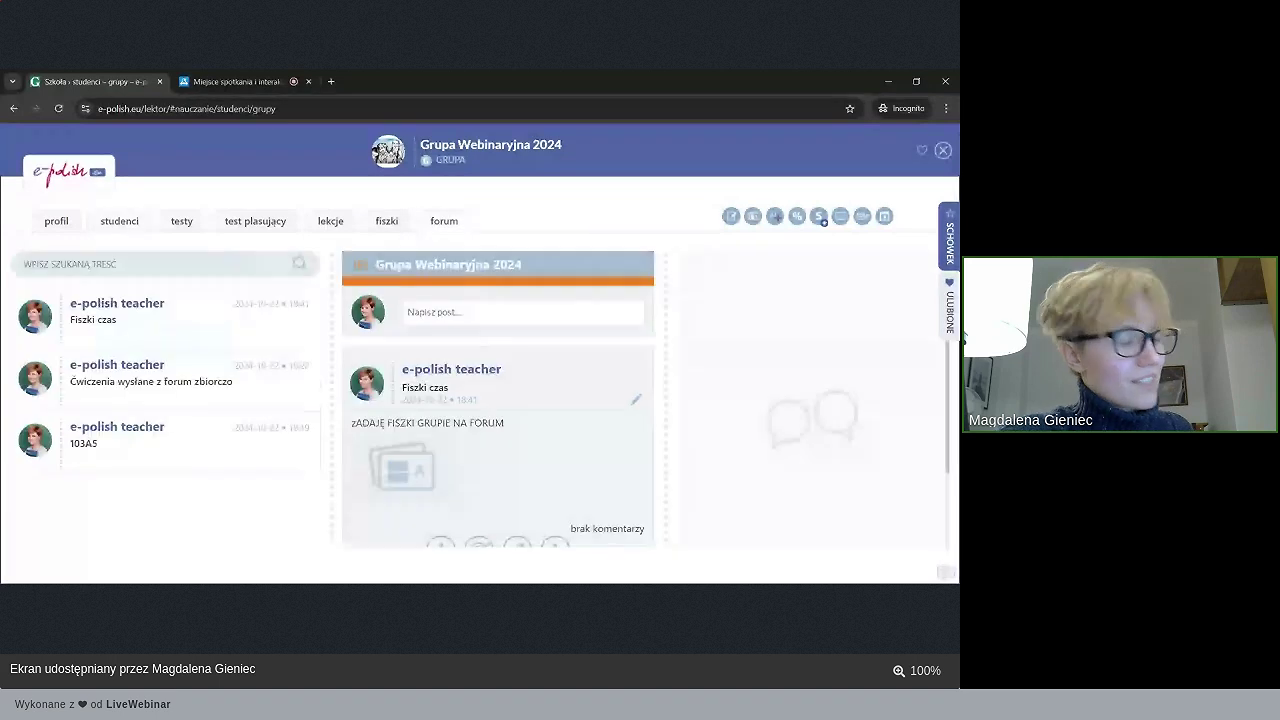
- Open the czas flashcards from the group's forum post, view their exercise modes, and switch to the LiveWebinar meeting
left_click_drag(504, 423, 344, 425)
left_click(402, 468)
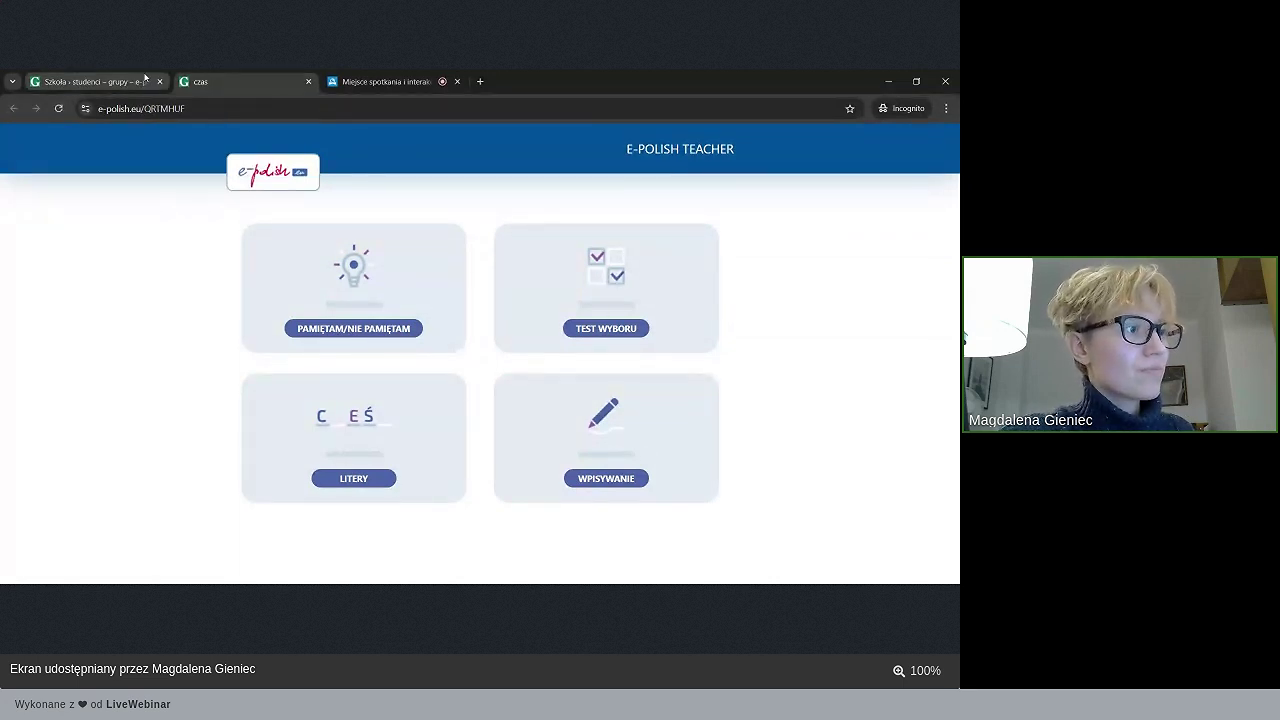
left_click(146, 78)
left_click(394, 78)
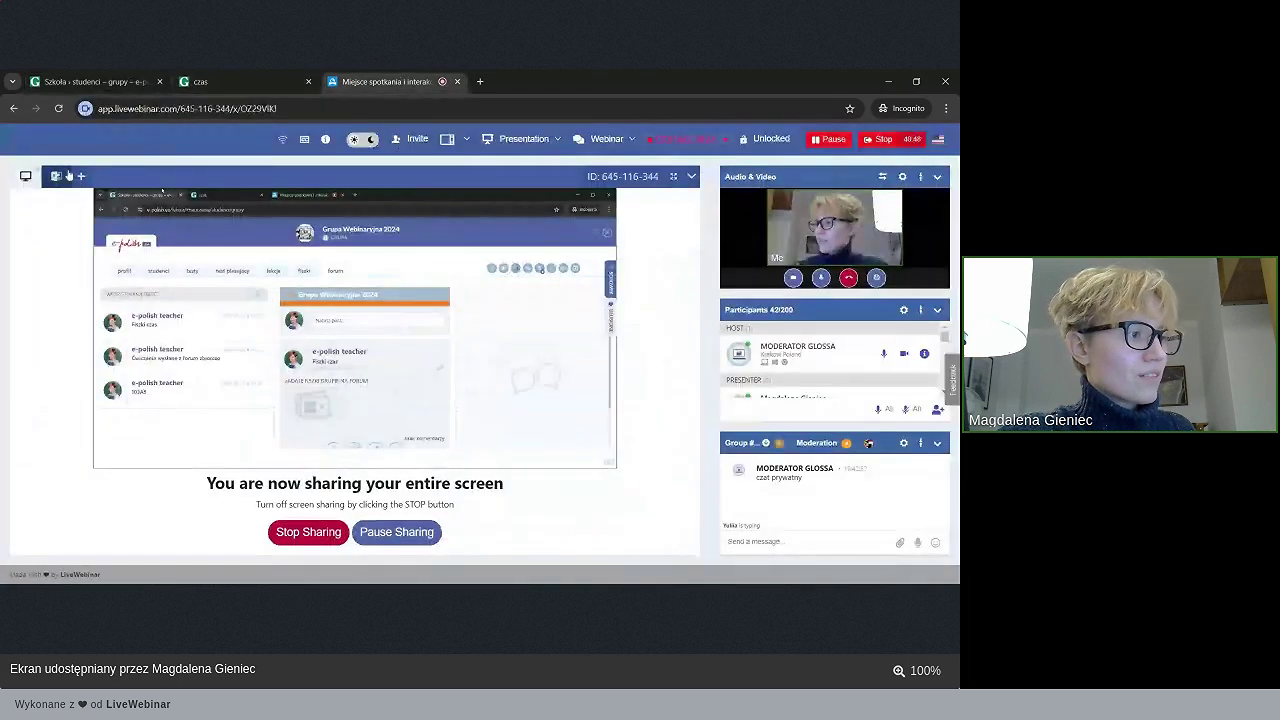
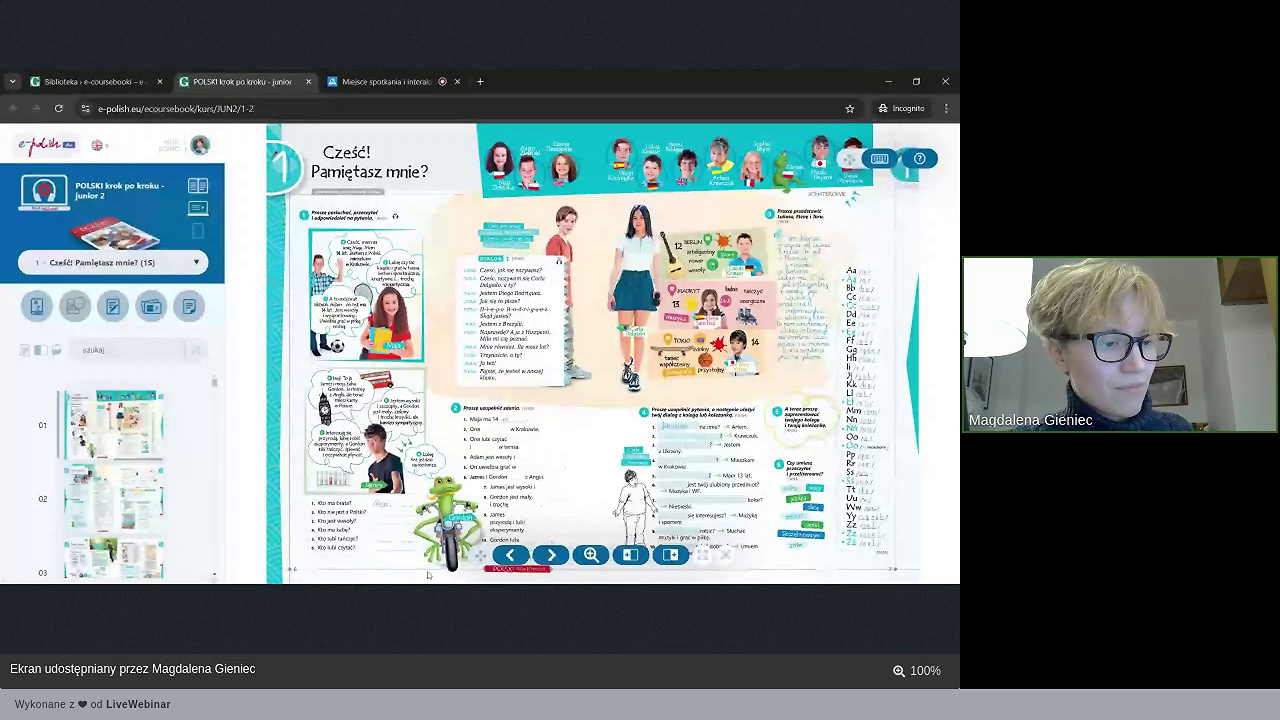
- Page forward through the POLSKI krok po kroku - junior 2 e-coursebook to Koniec wakacji… and close the book
left_click(553, 556)
left_click(553, 556)
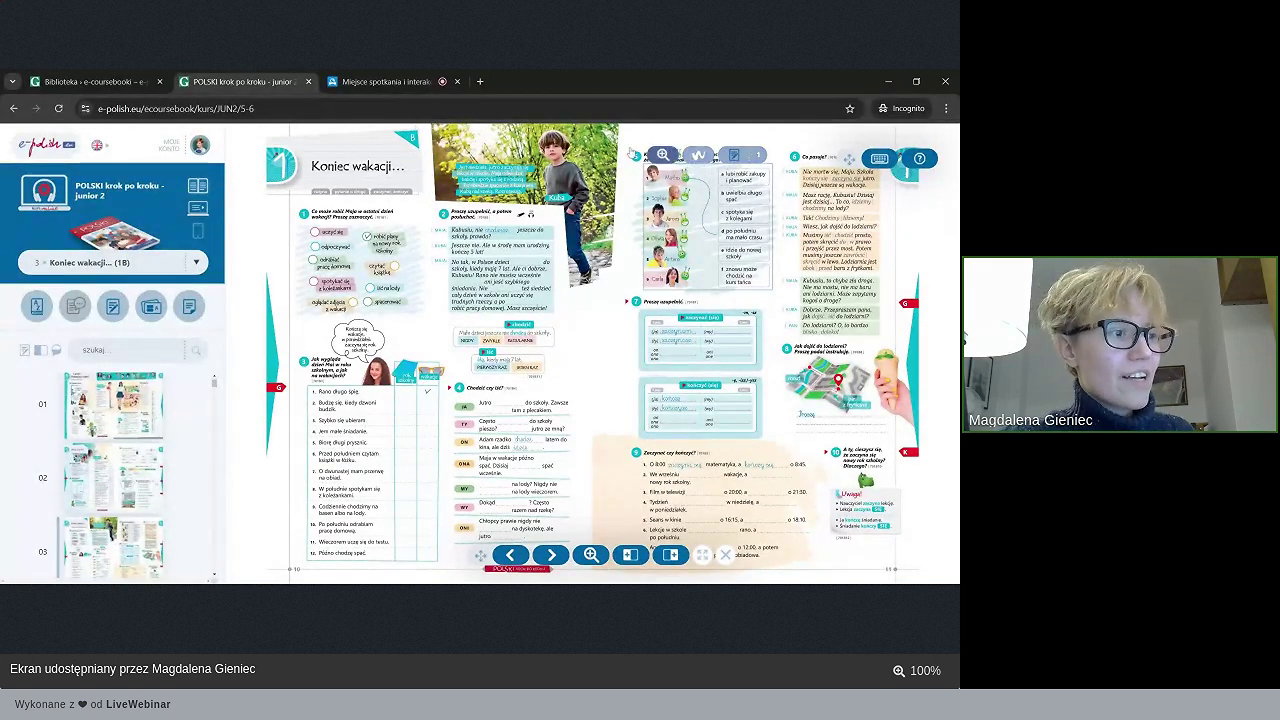
left_click(307, 82)
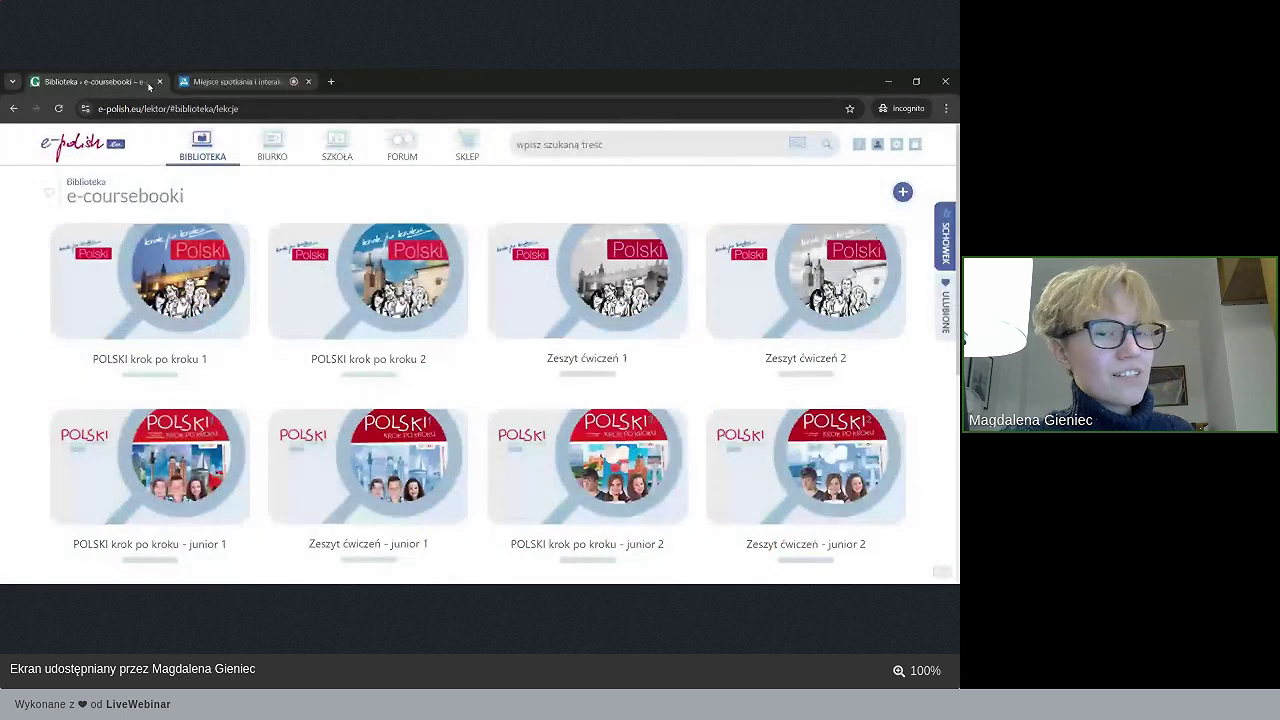
- Look through the library's idiomy exercises in the słownictwo i komunikacja materials and close the list
left_click(203, 160)
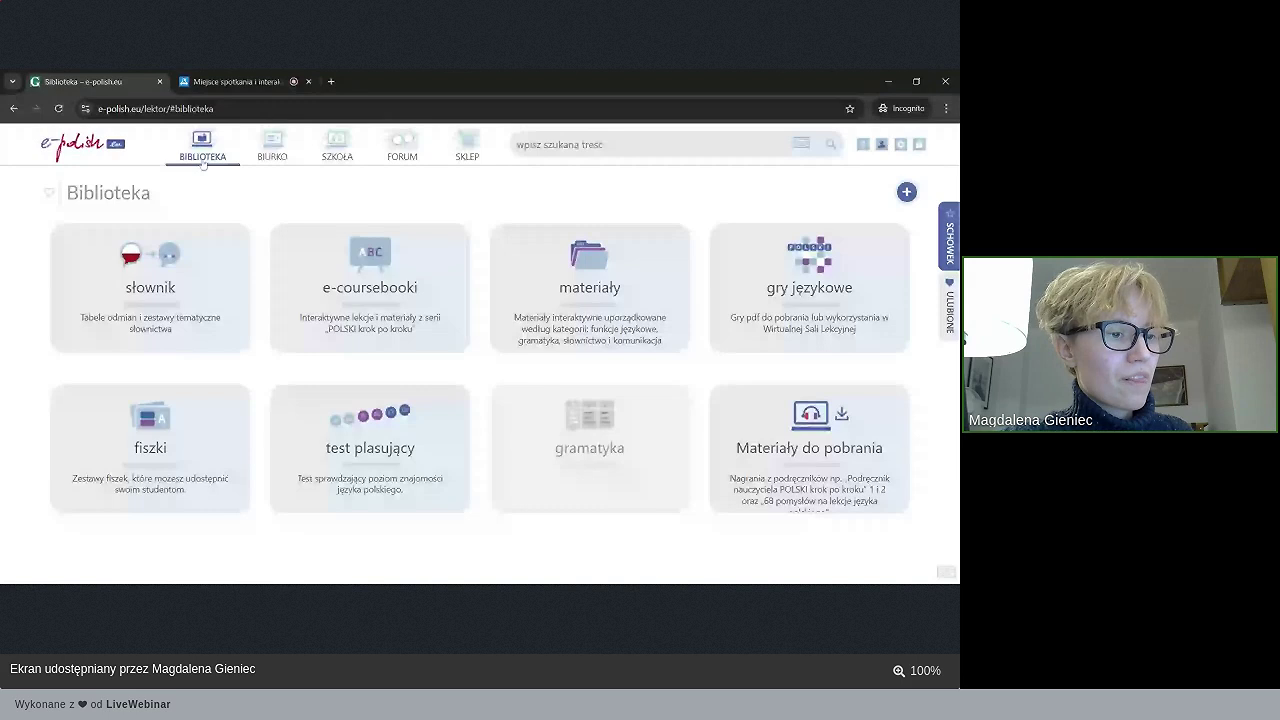
left_click(590, 288)
left_click(582, 289)
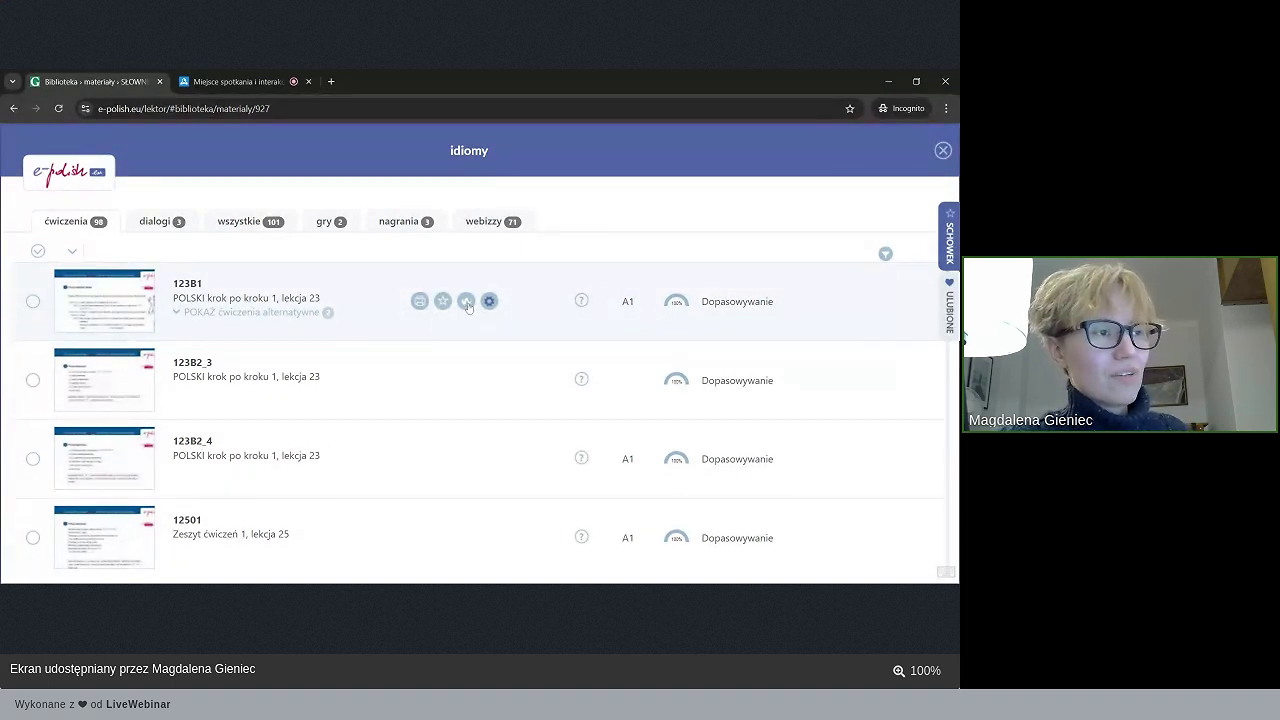
left_click(943, 150)
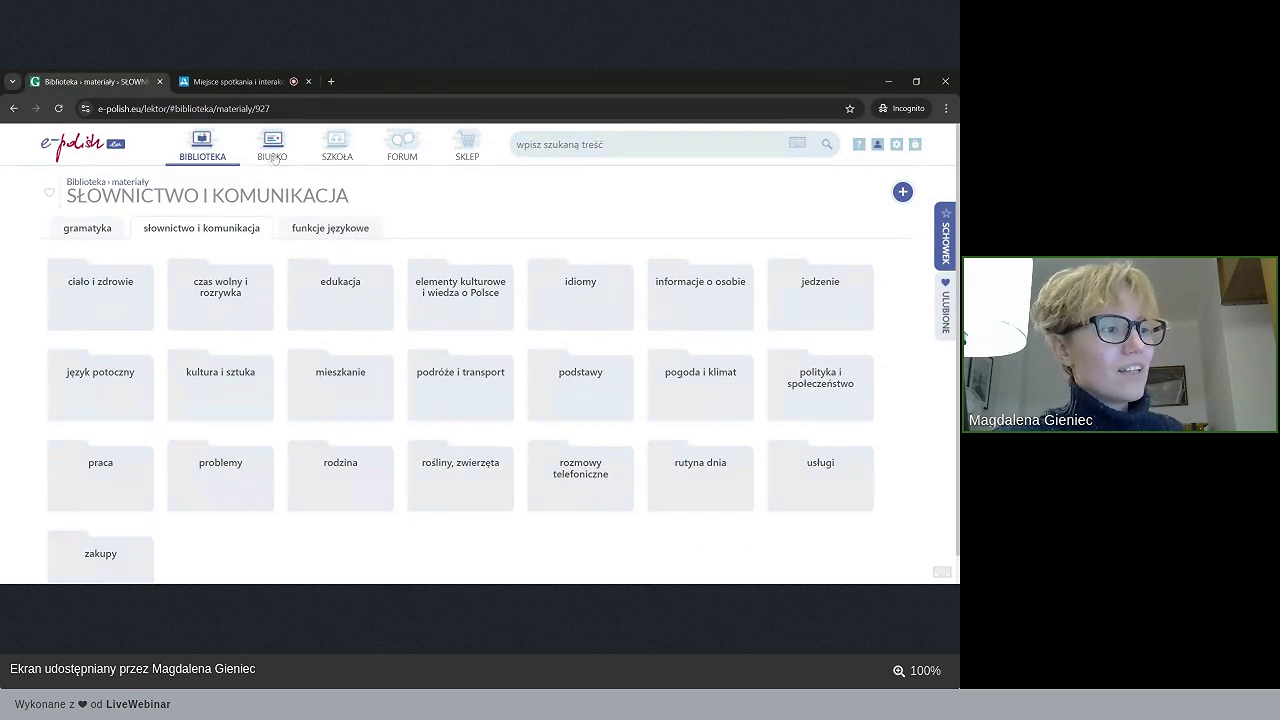
- Open Biurko and view its options for adding new content
left_click(282, 158)
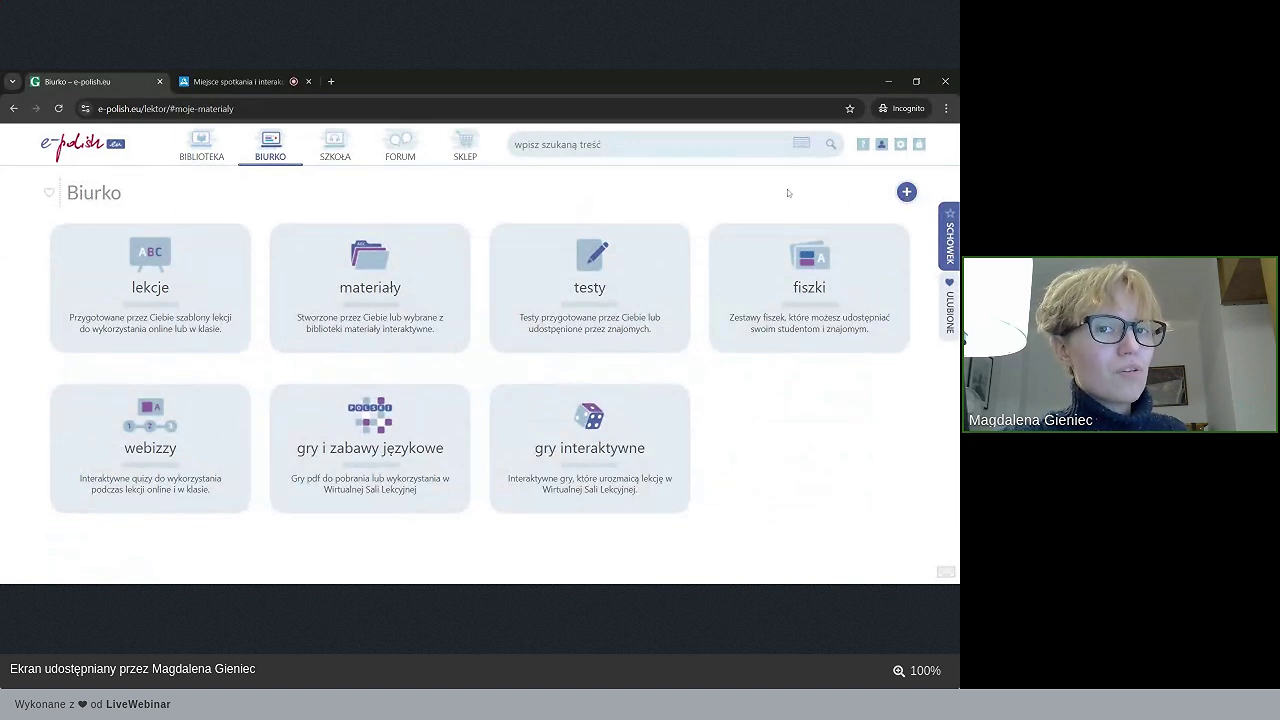
left_click(906, 192)
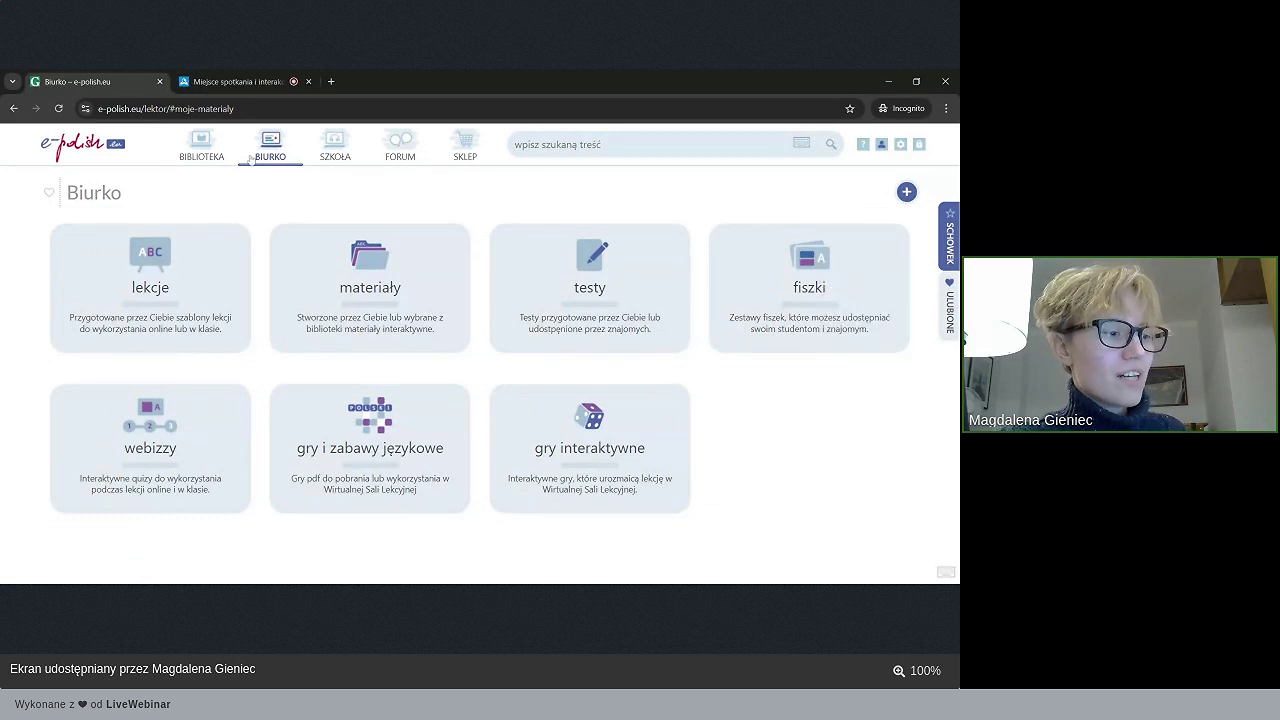
- Open the sharing links of webizz 125A2_7 in Biurko's ostatnie webizzy folder and launch its on-line version
left_click(189, 408)
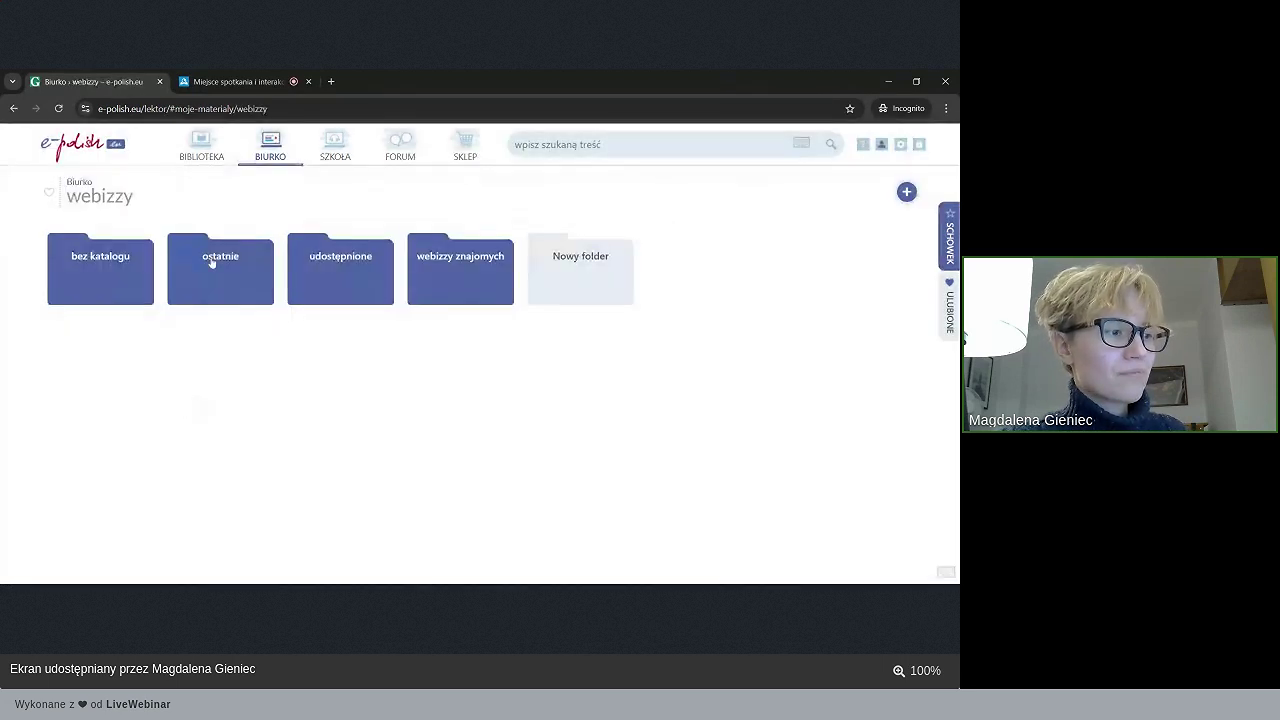
left_click(211, 263)
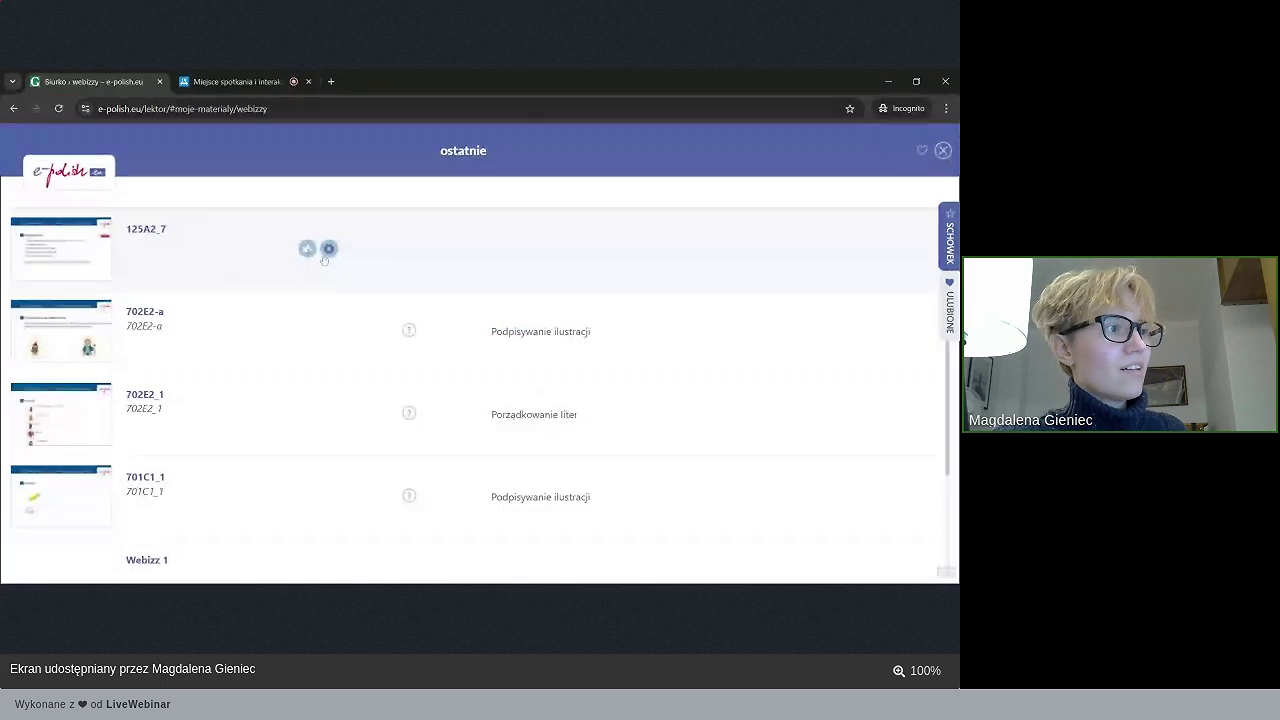
left_click(325, 254)
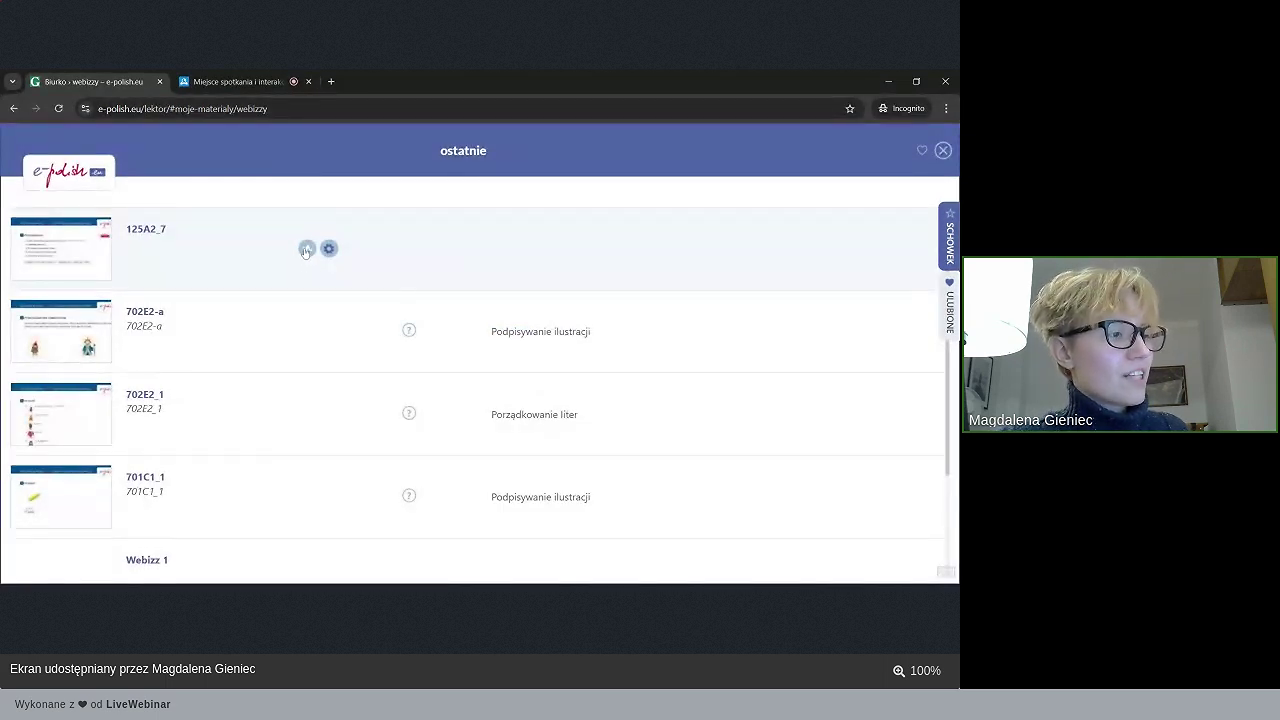
left_click(307, 249)
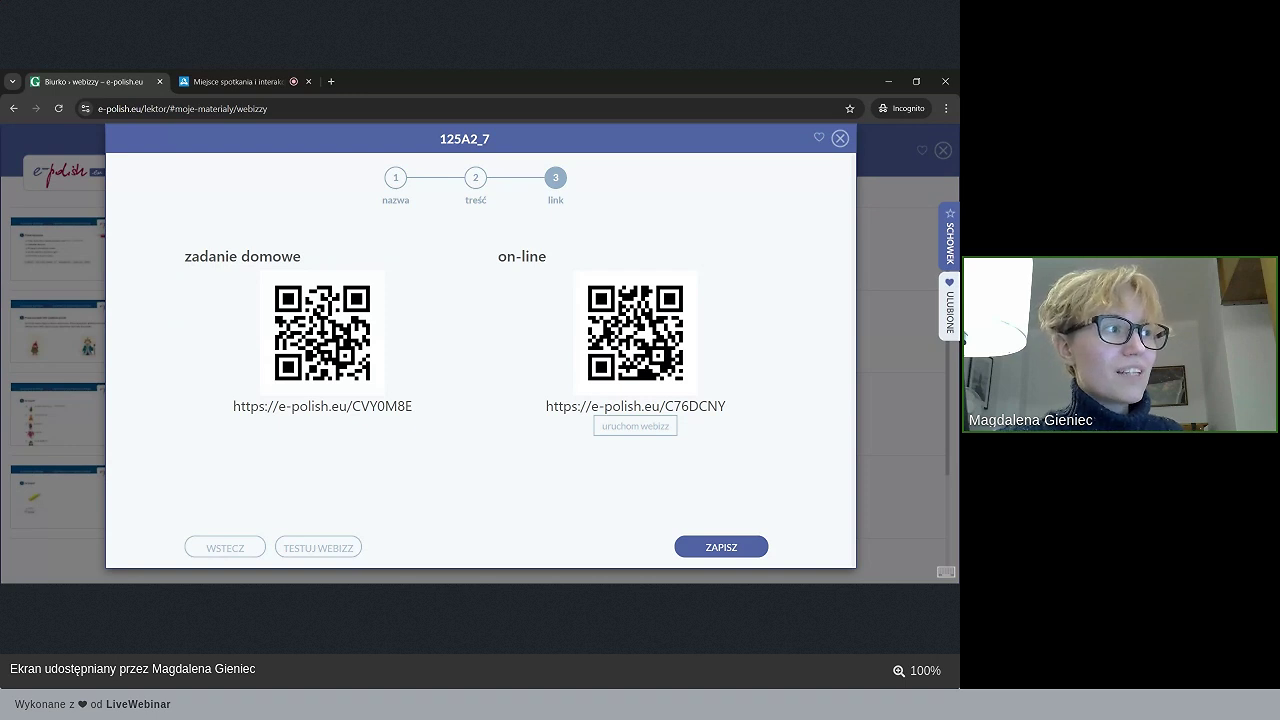
left_click(655, 429)
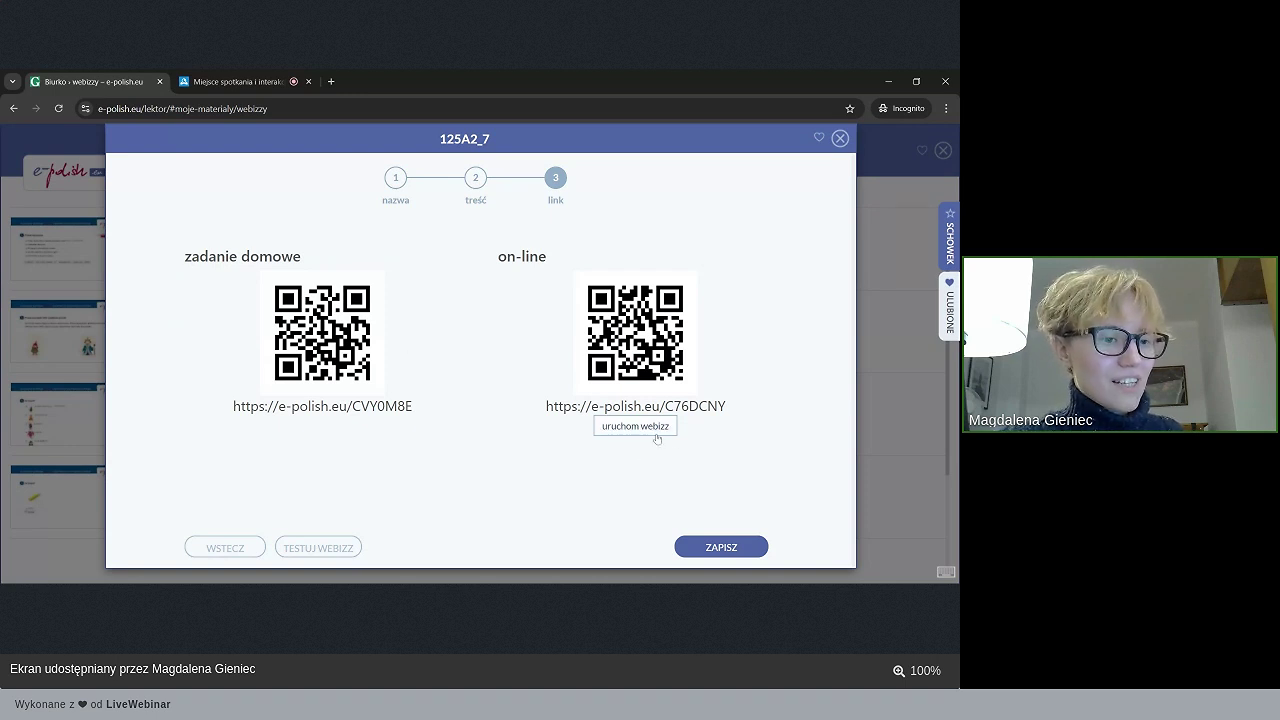
- Copy the webizz's join link and send it to participants in the general Chat of the LiveWebinar meeting
scroll(657, 437, "down", 2)
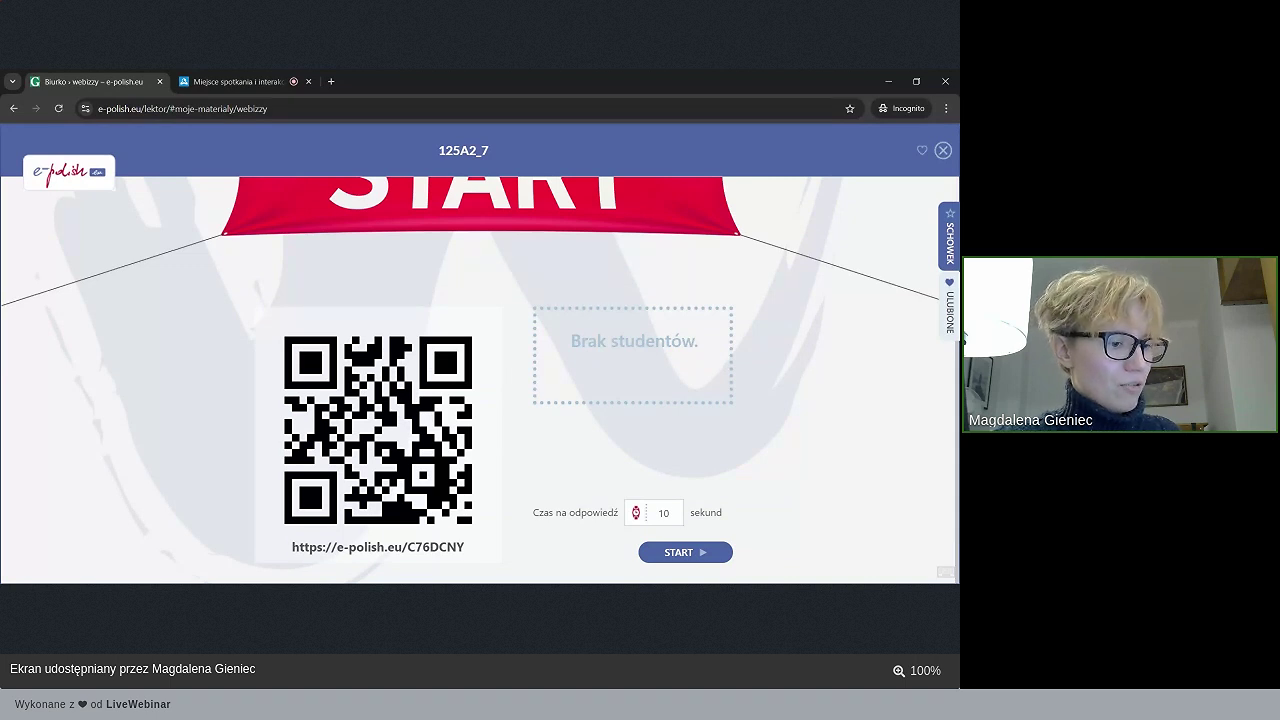
triple_click(378, 547)
key("ctrl+c")
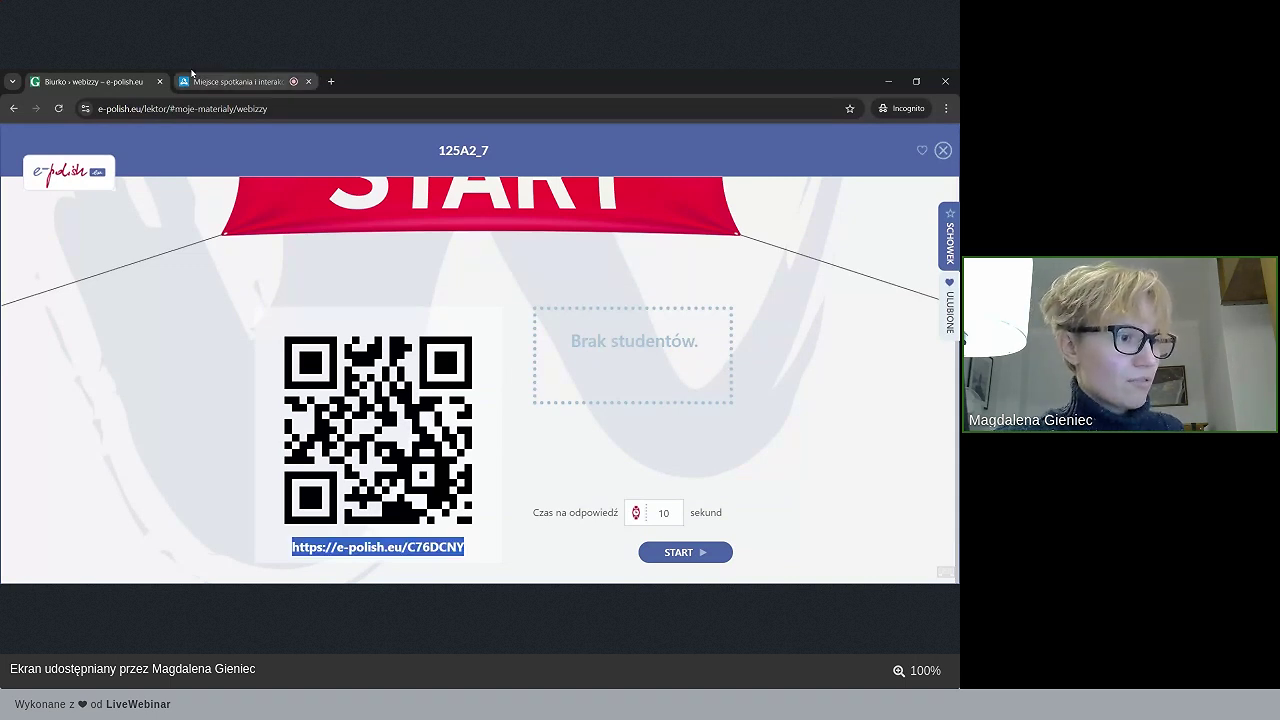
left_click(237, 81)
left_click(742, 443)
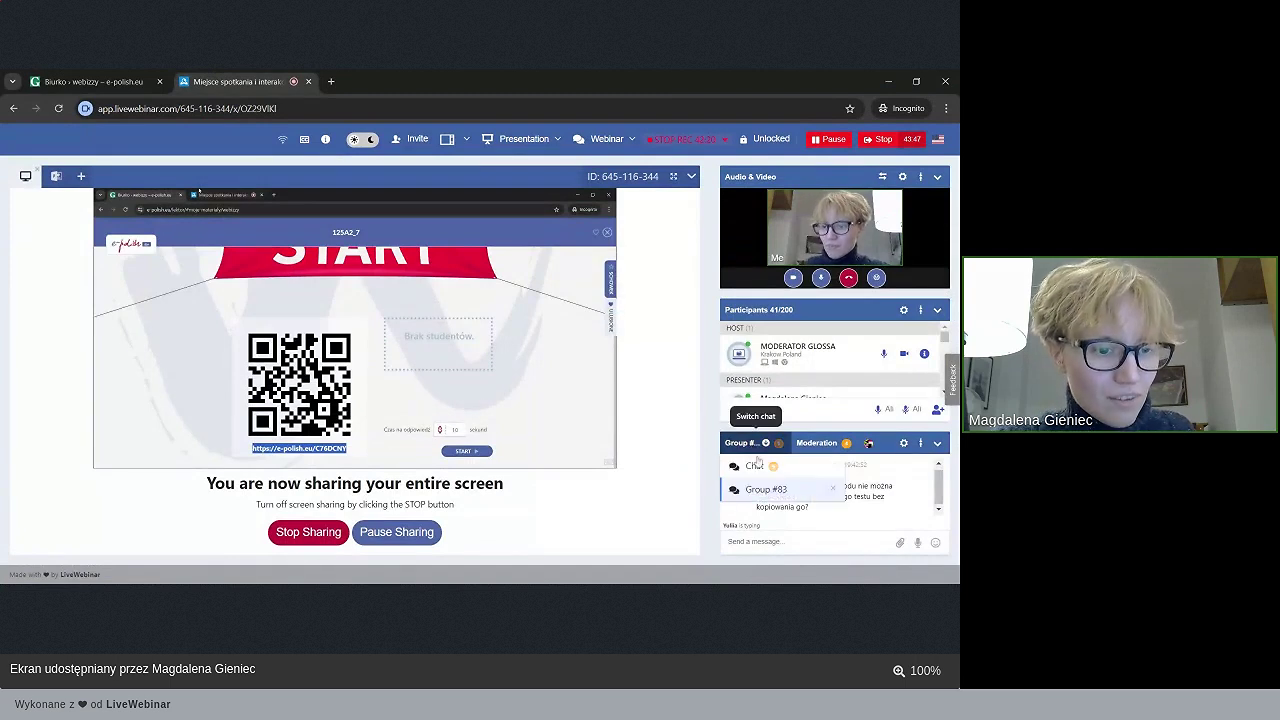
left_click(745, 466)
key("ctrl+v")
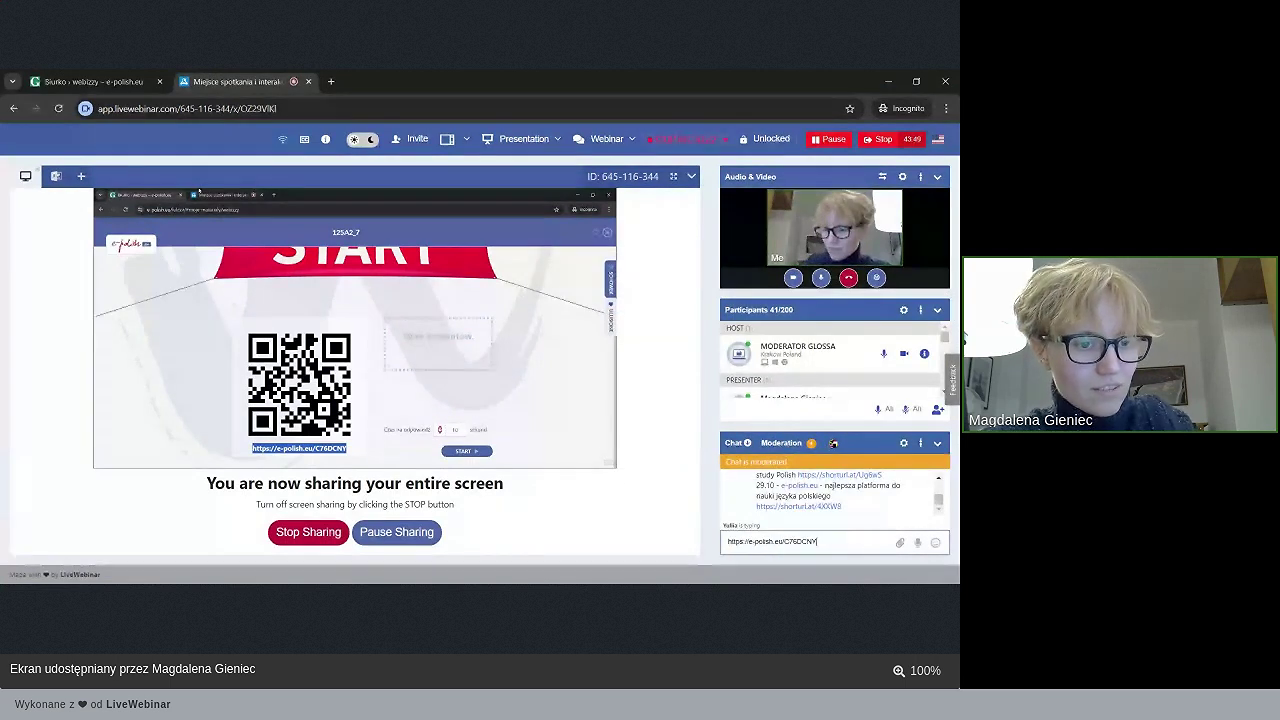
key("Return")
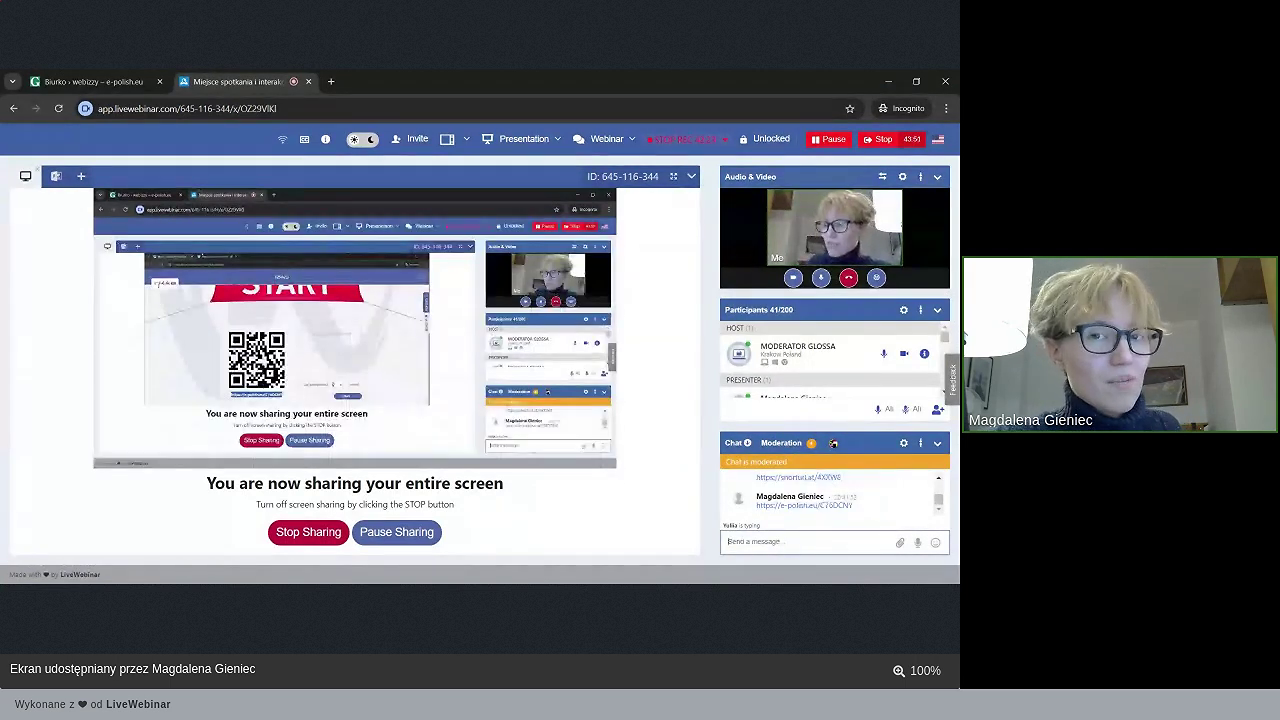
- Return to the webizz's start page in e-polish and set the answer time to 15 seconds
left_click(65, 76)
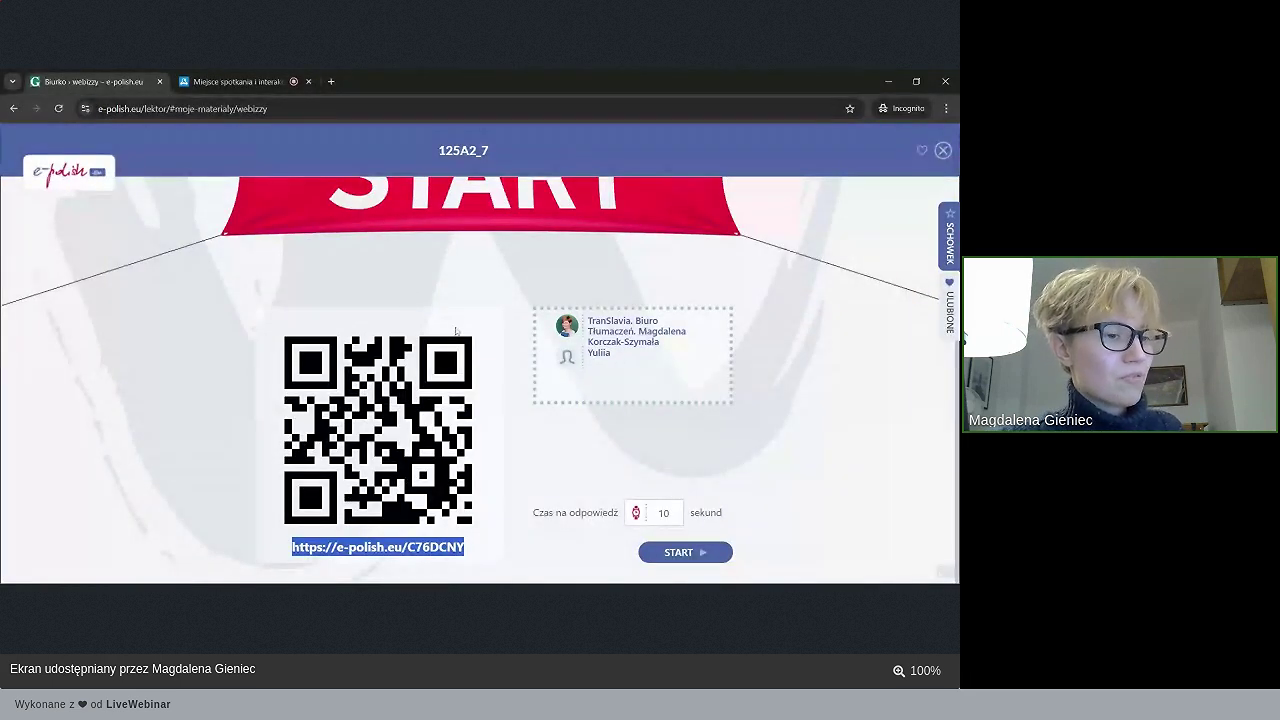
left_click(663, 512)
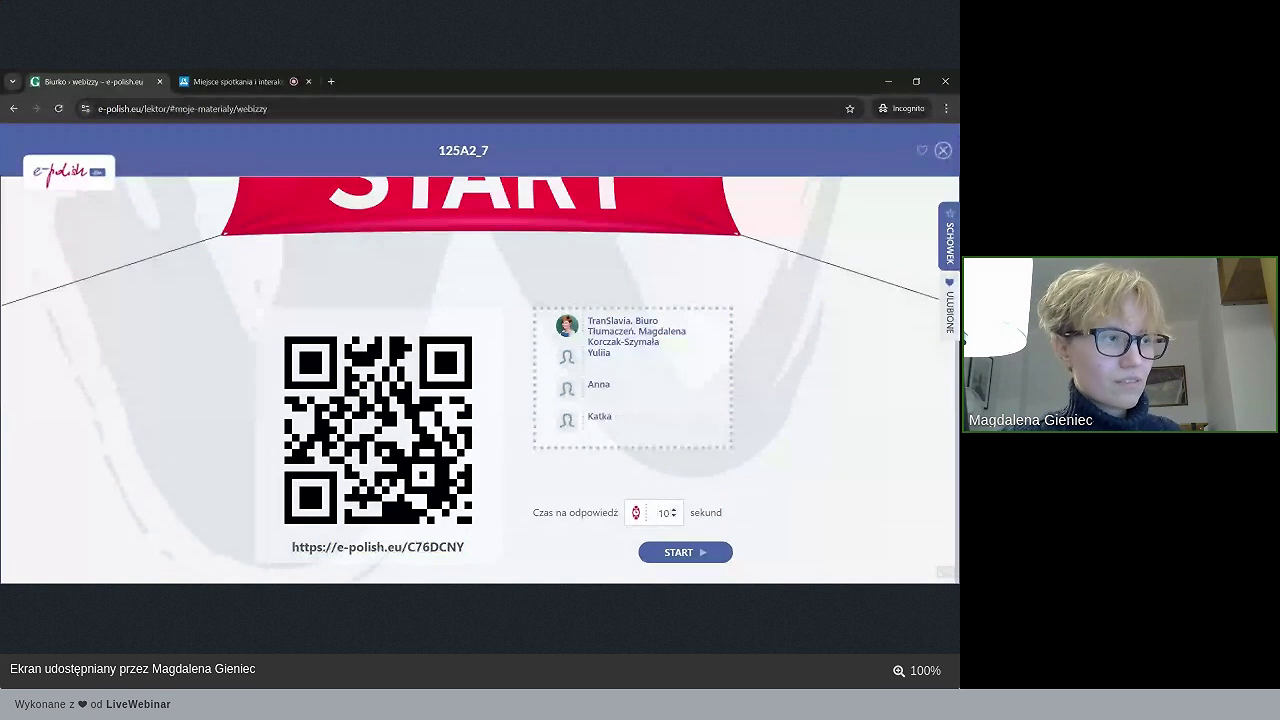
scroll(664, 512, "up", 5)
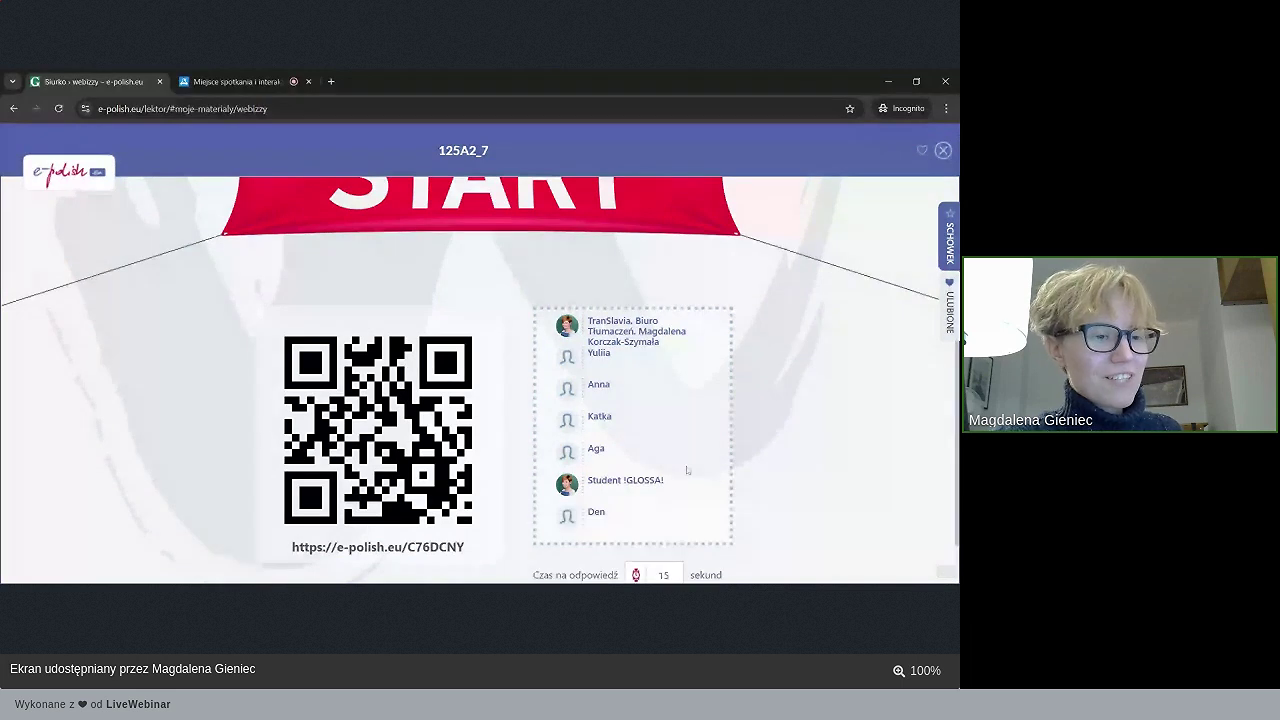
- Check the list of students joining webizz 125A2_7 and start the quiz
scroll(671, 441, "down", 1)
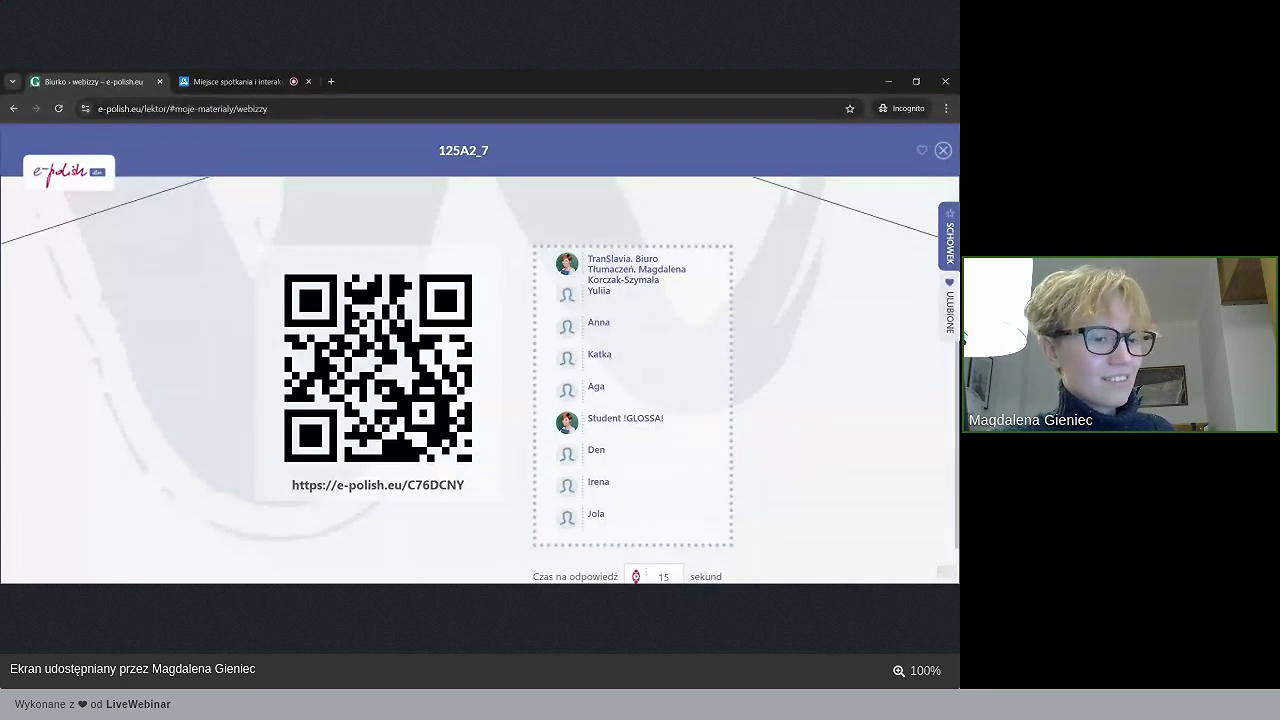
scroll(840, 457, "down", 1)
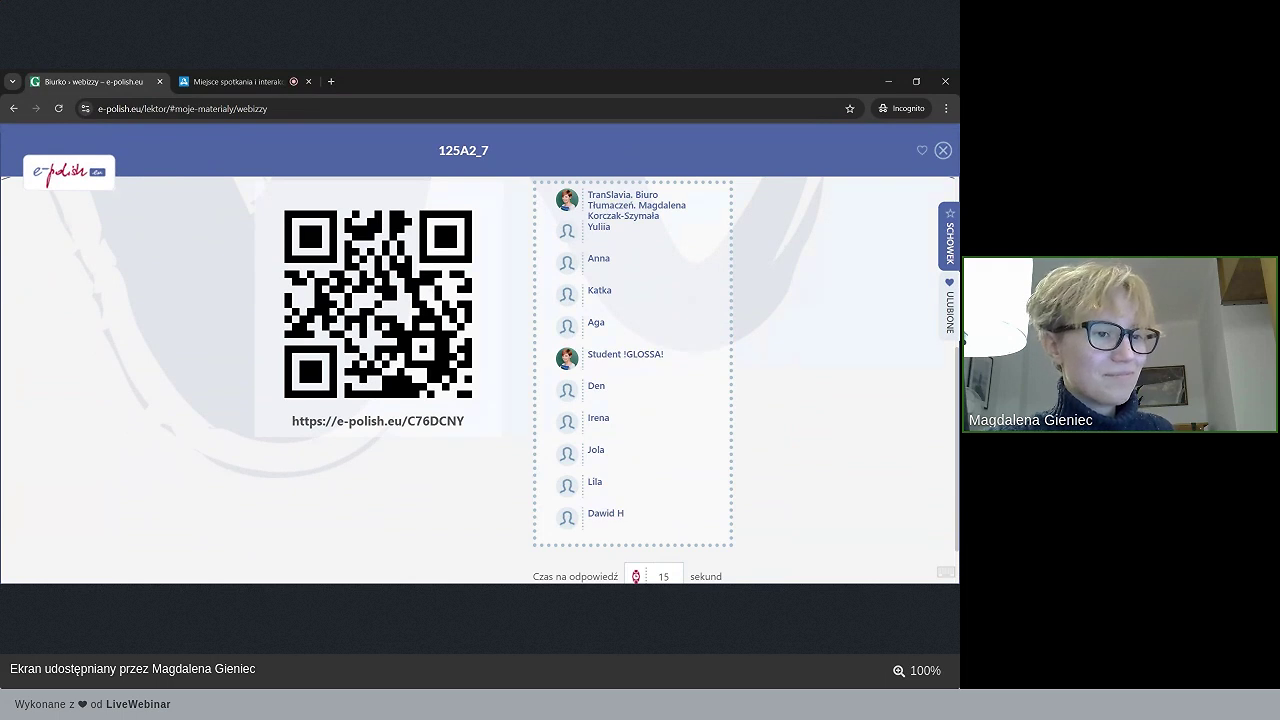
scroll(840, 457, "down", 1)
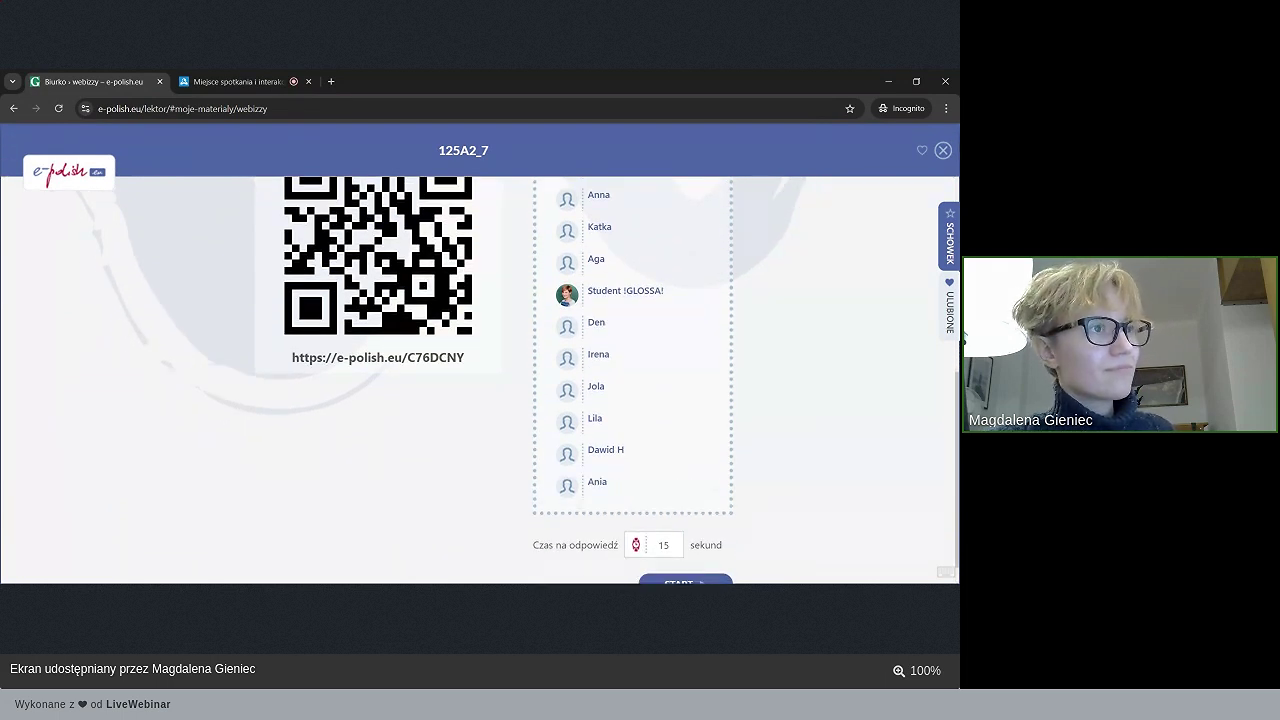
scroll(840, 461, "down", 1)
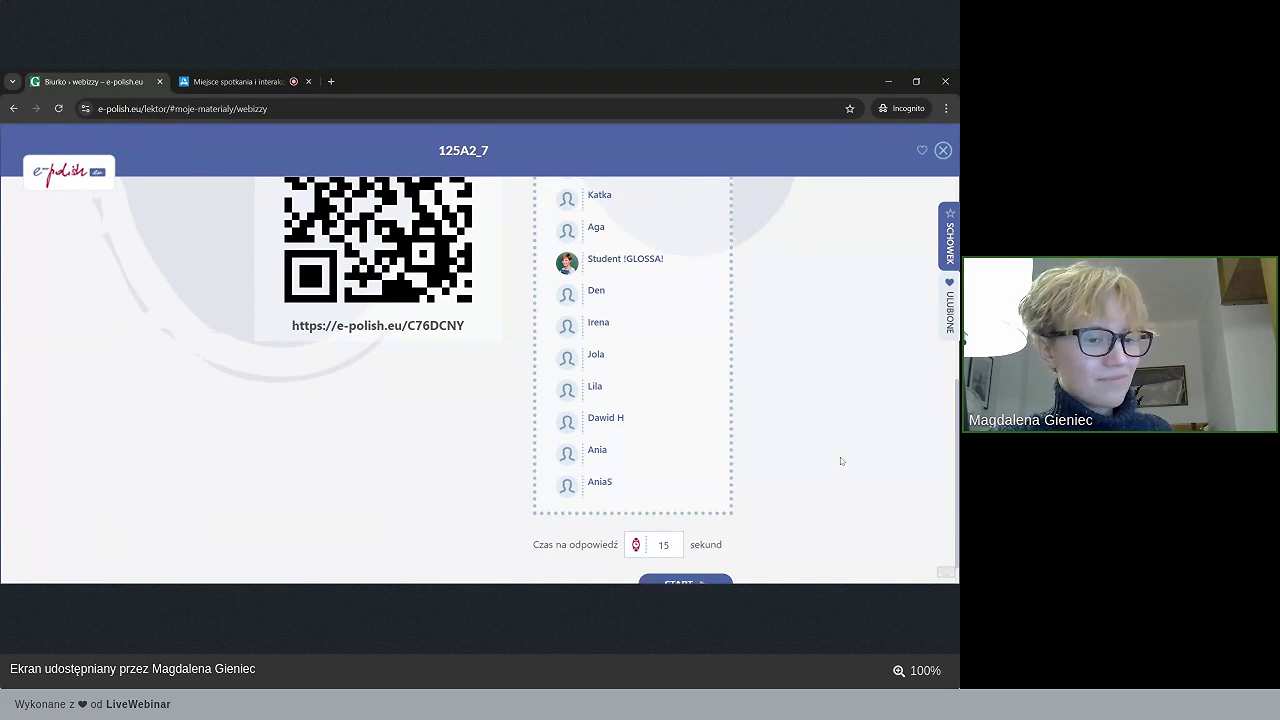
scroll(840, 461, "up", 3)
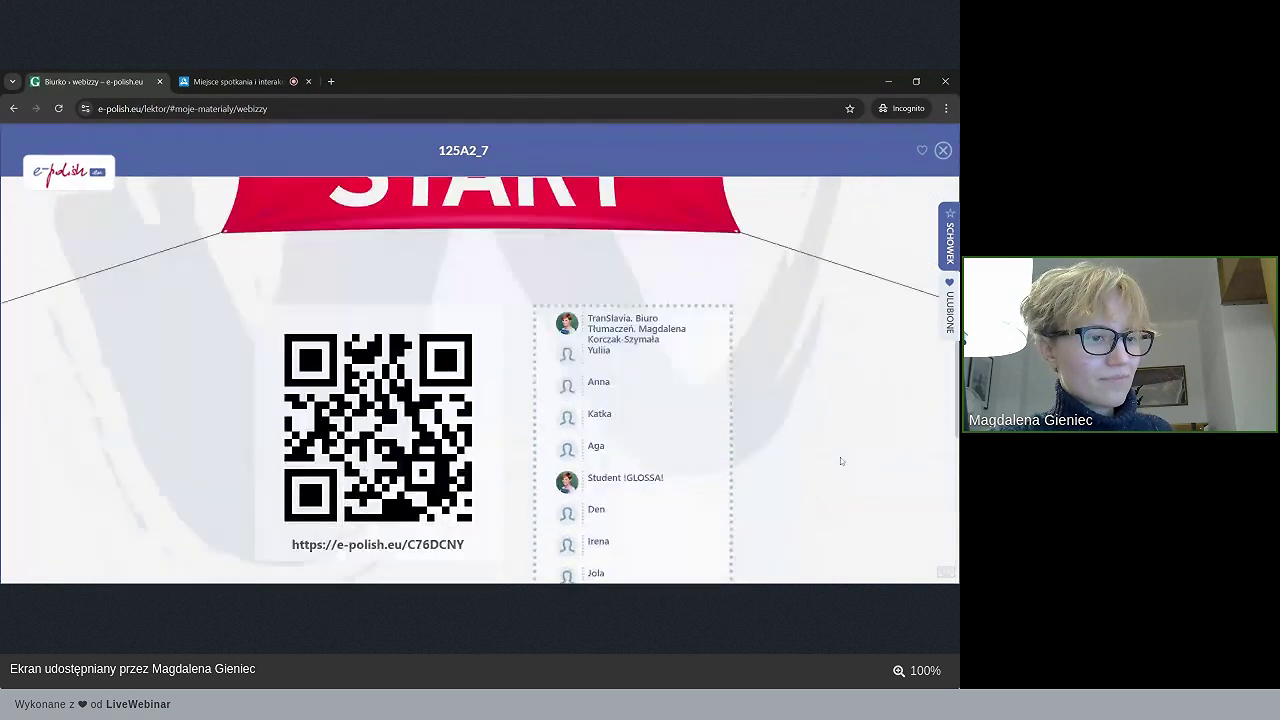
scroll(840, 461, "down", 3)
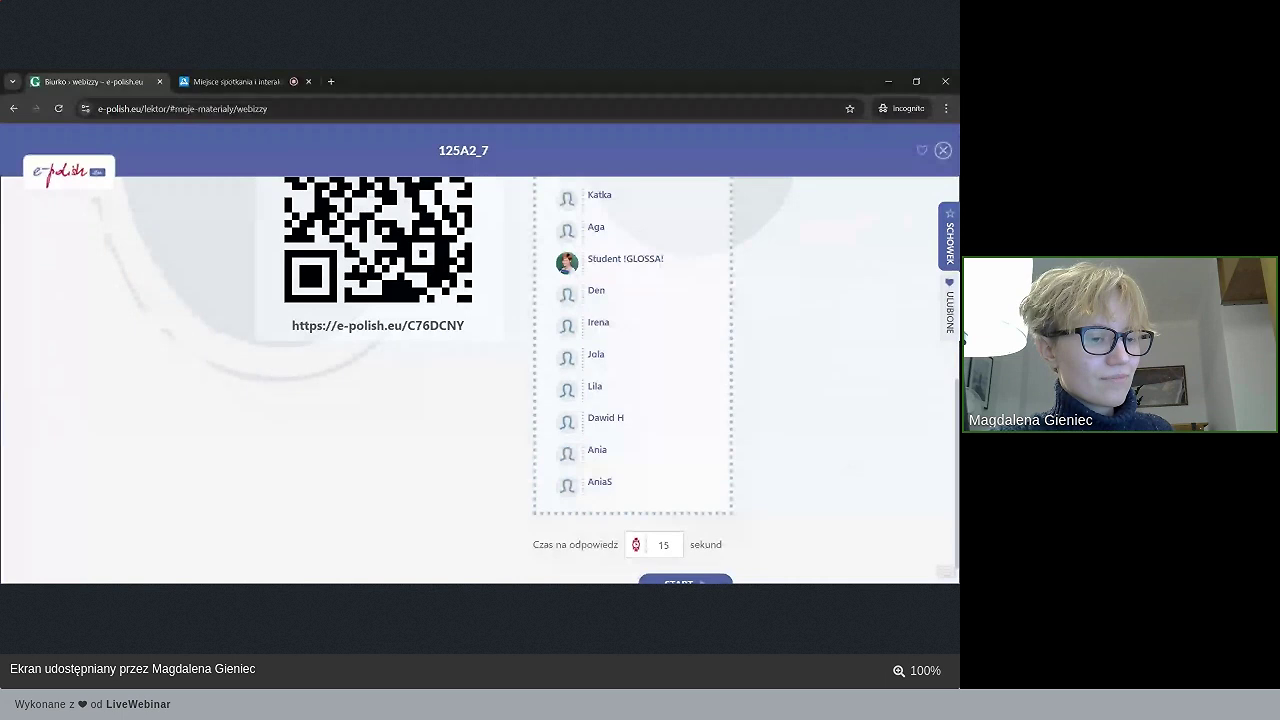
scroll(840, 461, "down", 1)
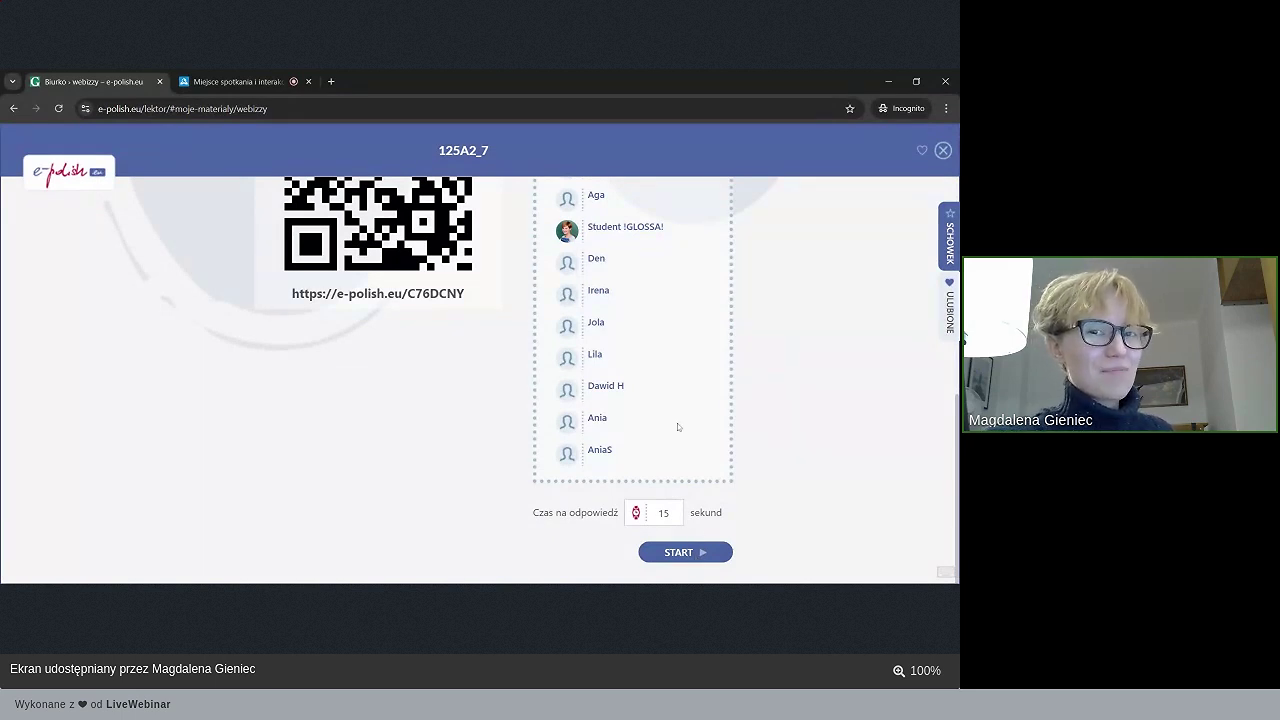
left_click(686, 553)
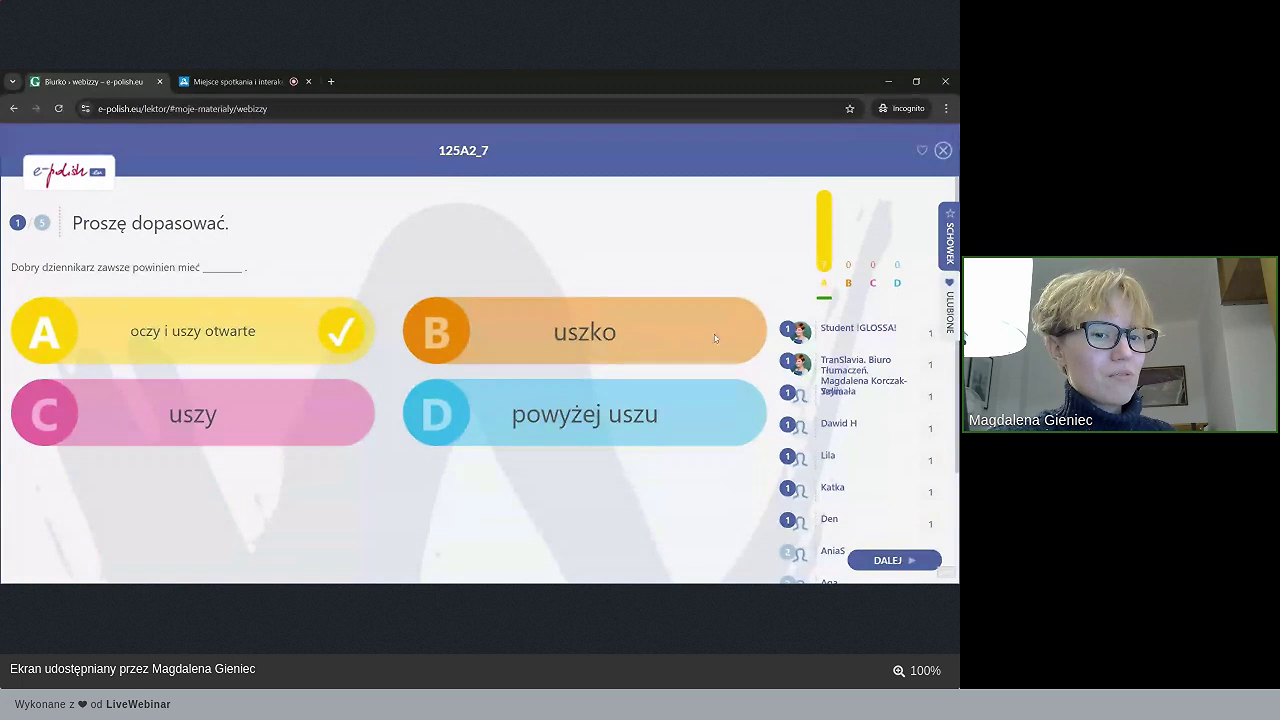
- Review the first question's answer chart and student ranking, and advance the webizz to question 2
scroll(708, 335, "down", 1)
scroll(708, 340, "down", 1)
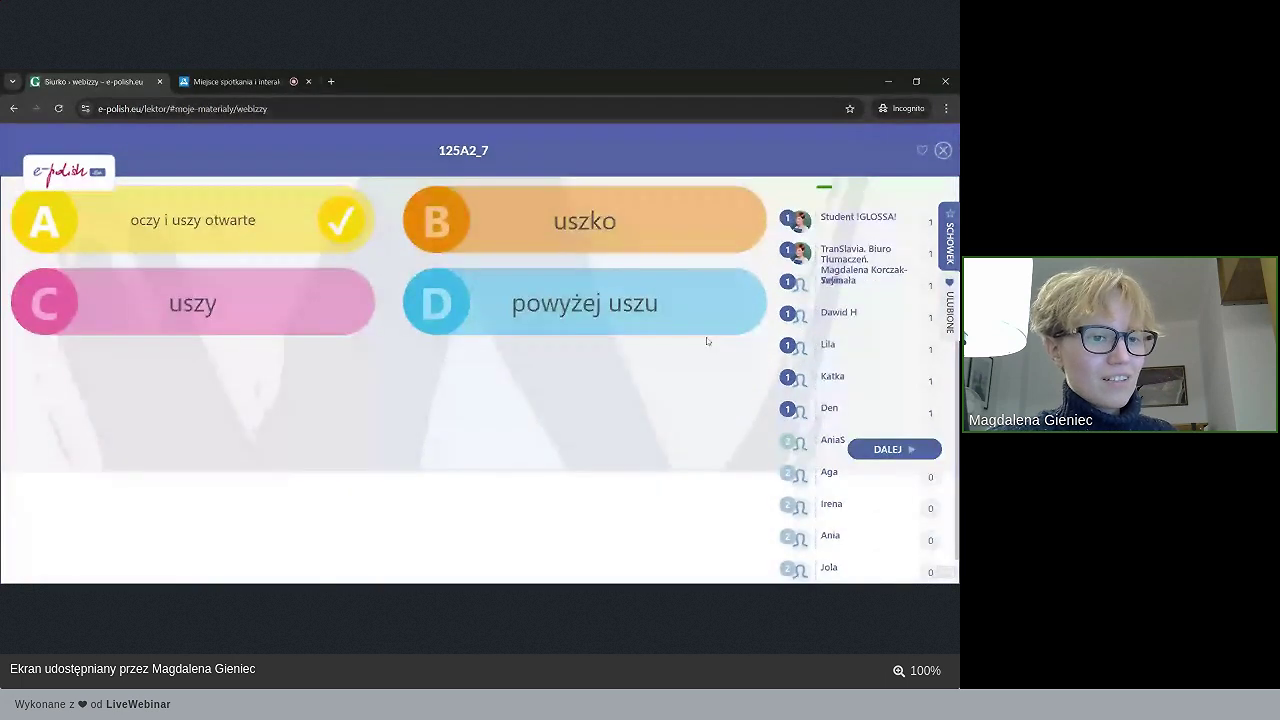
scroll(707, 341, "up", 2)
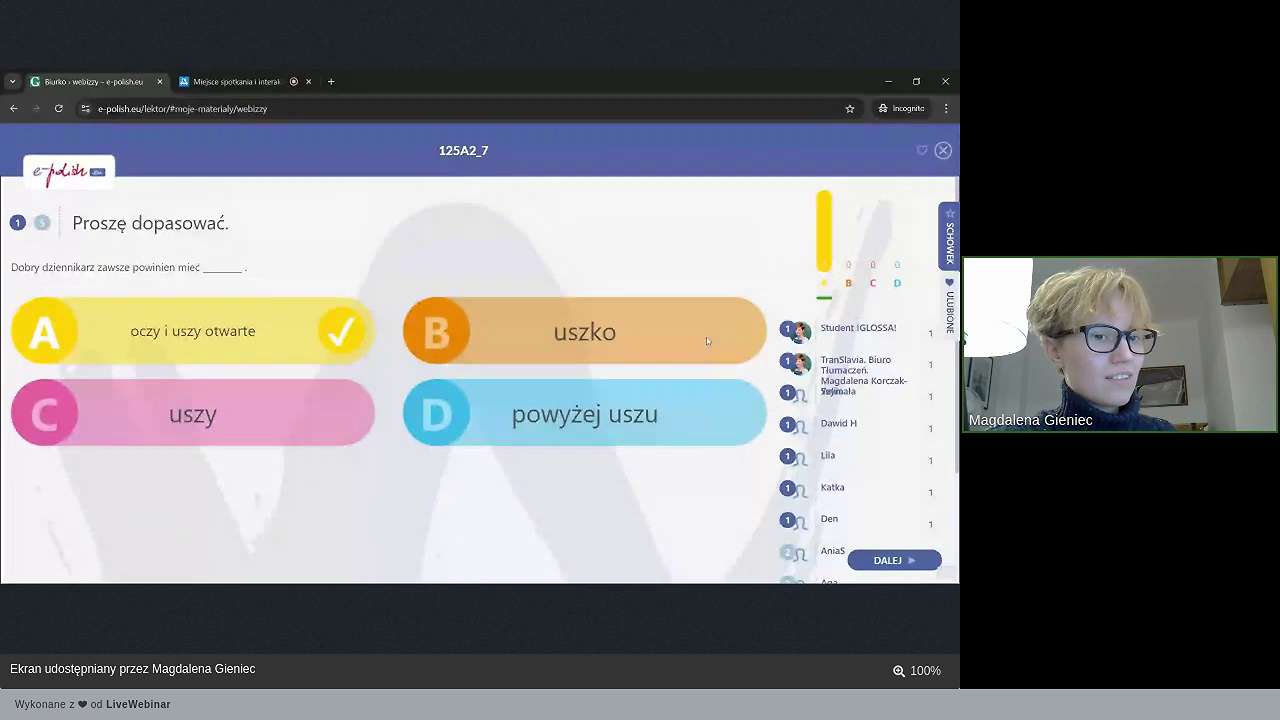
scroll(706, 341, "down", 2)
scroll(706, 341, "up", 2)
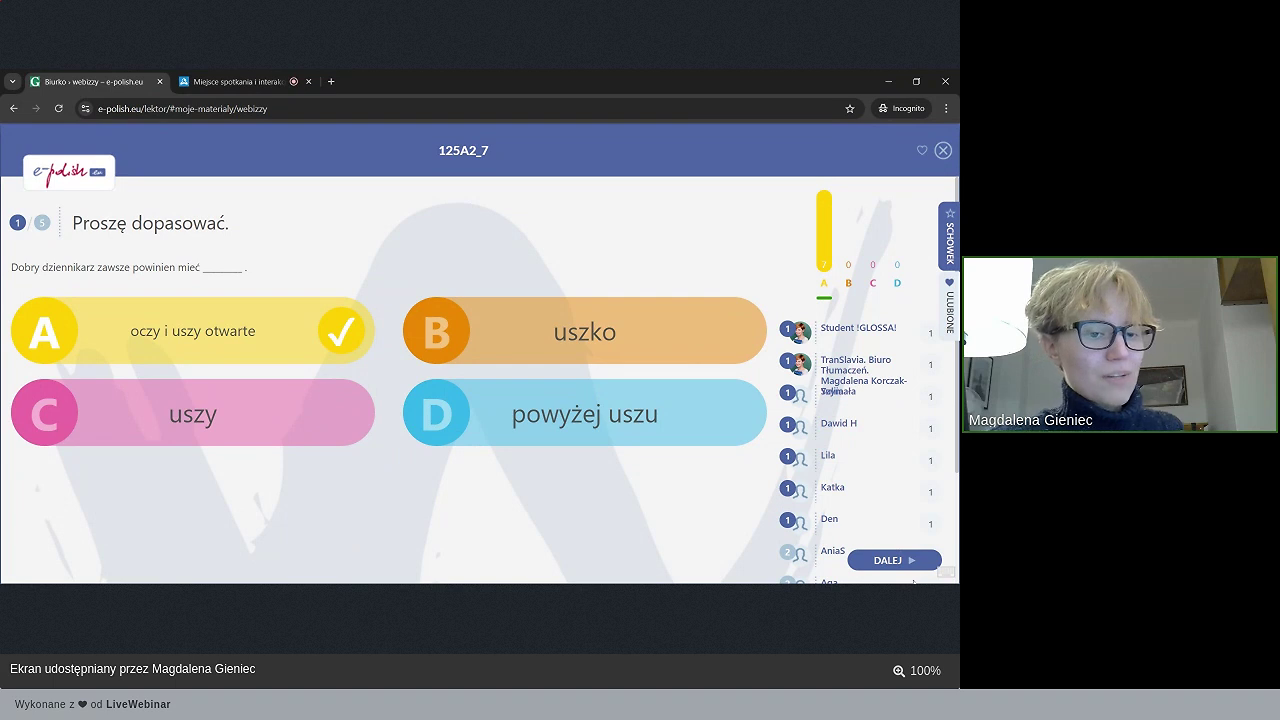
left_click(889, 563)
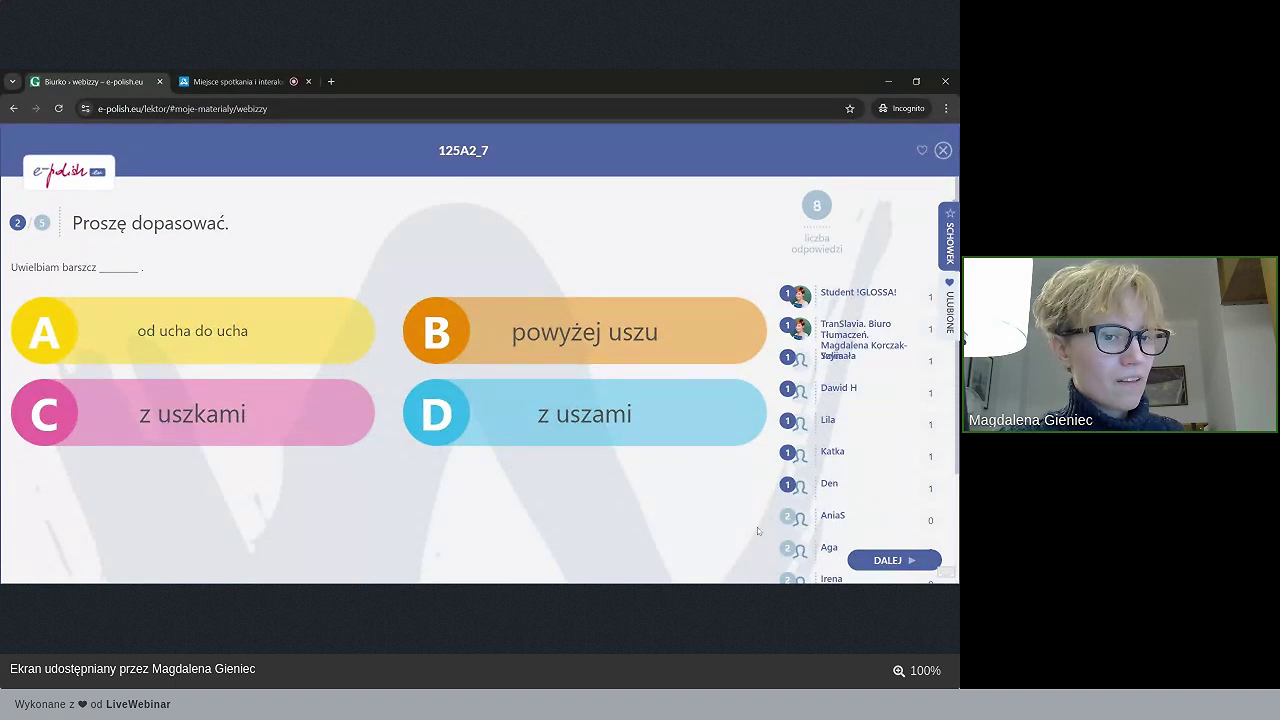
- Reveal the correct answers to questions 2 and 3 and advance the webizz to question 4
scroll(757, 527, "down", 2)
scroll(757, 531, "up", 2)
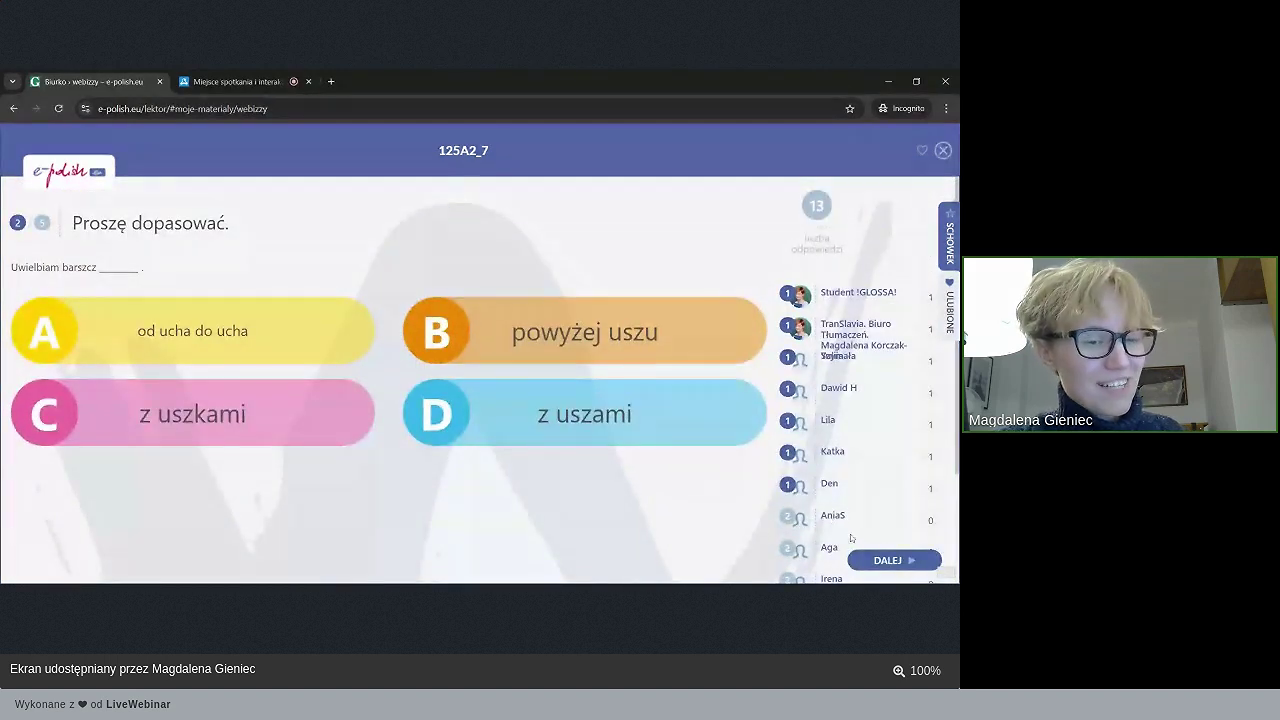
left_click(886, 561)
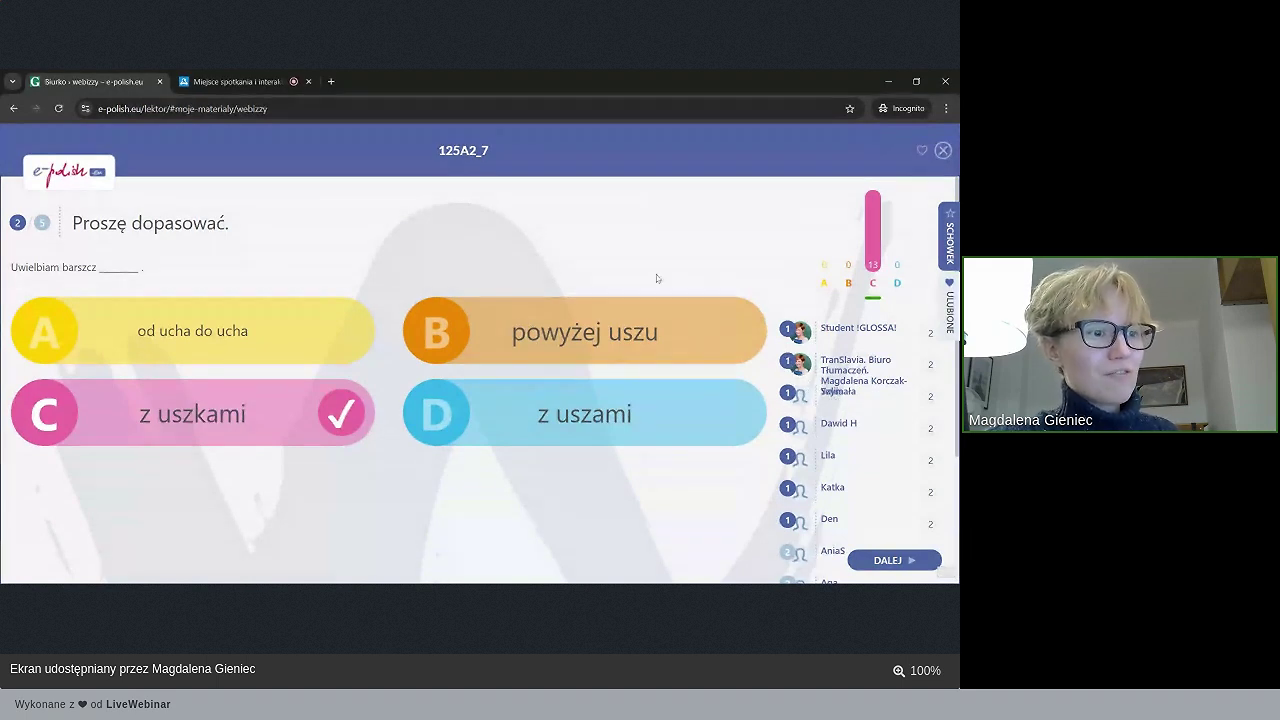
left_click(895, 562)
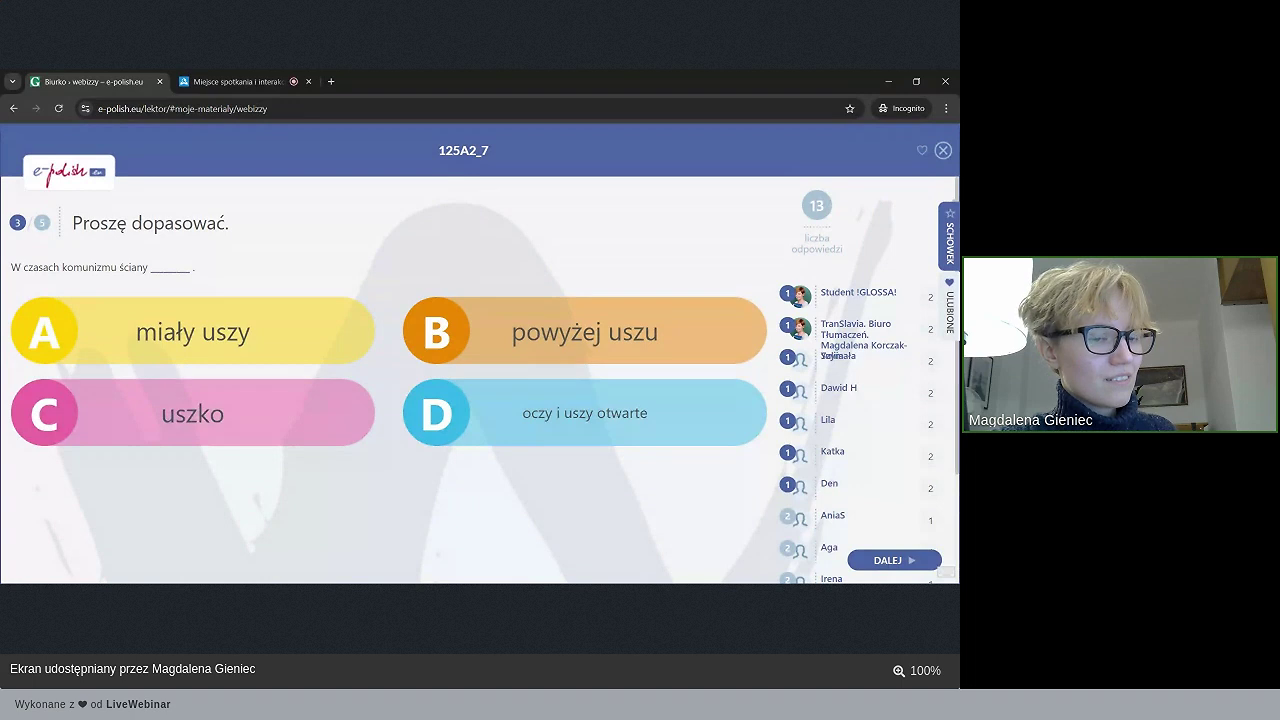
left_click(884, 560)
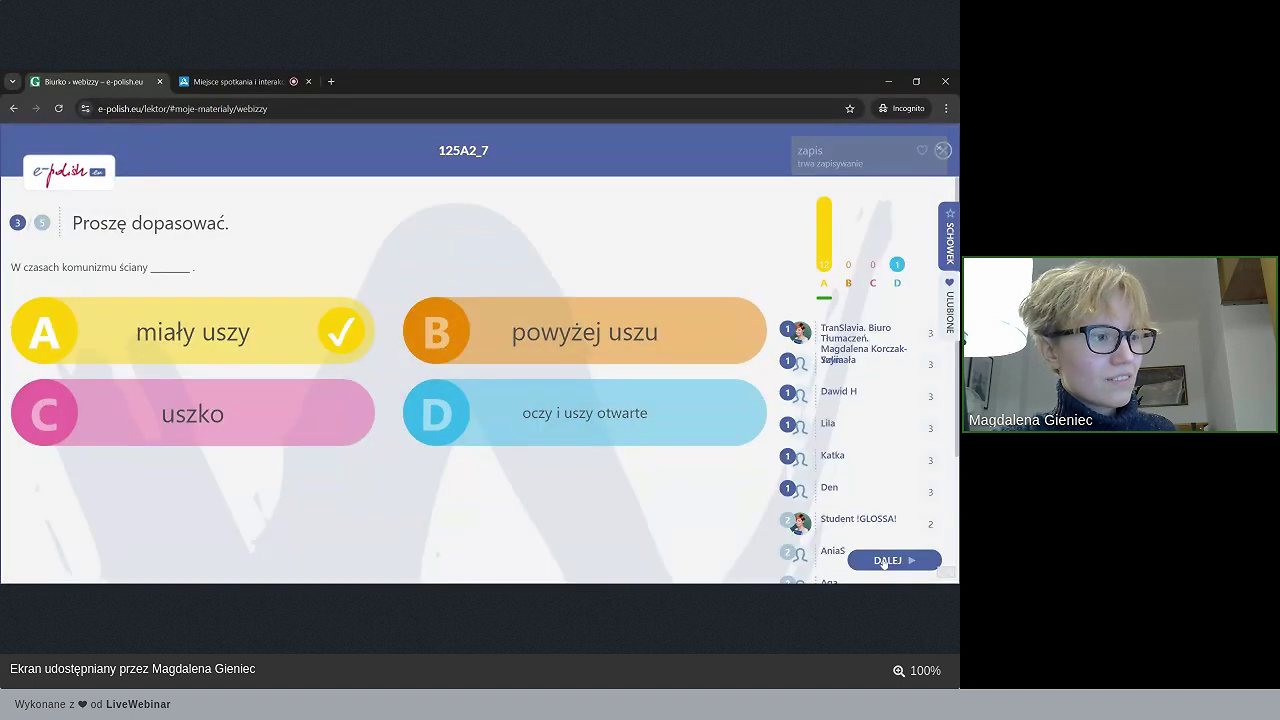
left_click(884, 560)
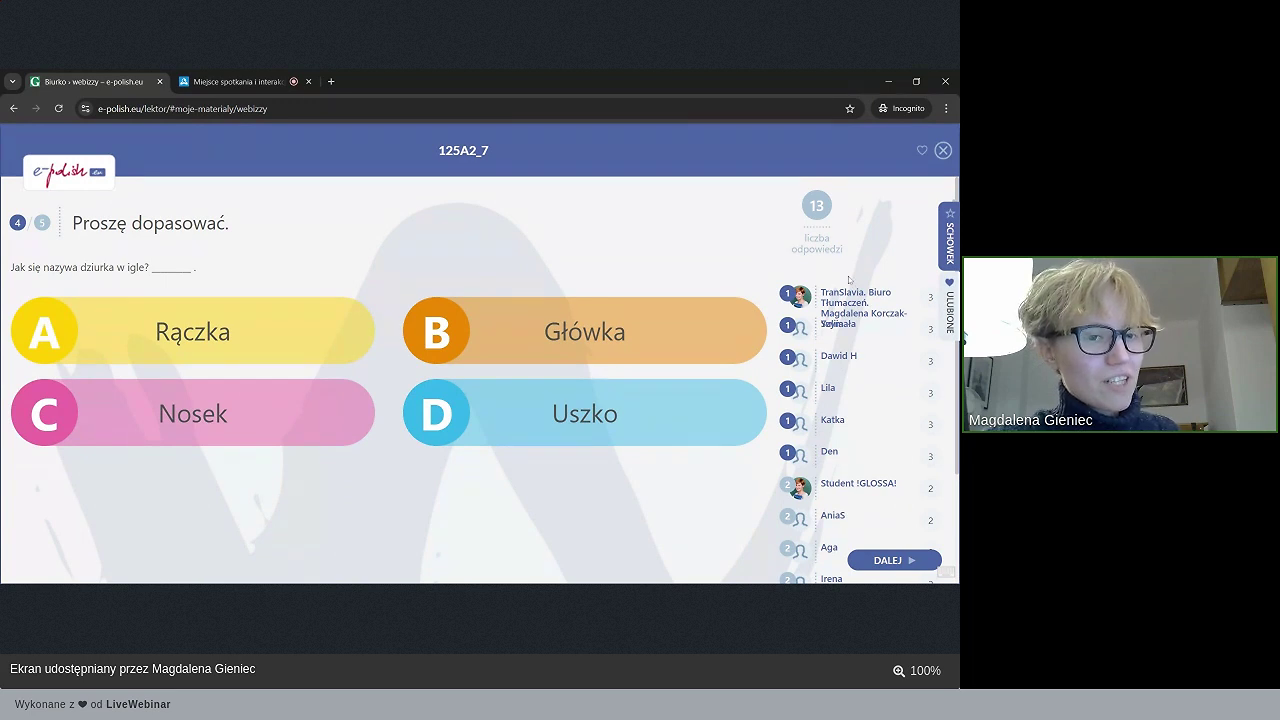
- Reveal the correct answers to questions 4 and 5 and finish the webizz on the winners' podium
scroll(848, 280, "down", 2)
scroll(929, 522, "up", 1)
scroll(929, 522, "up", 1)
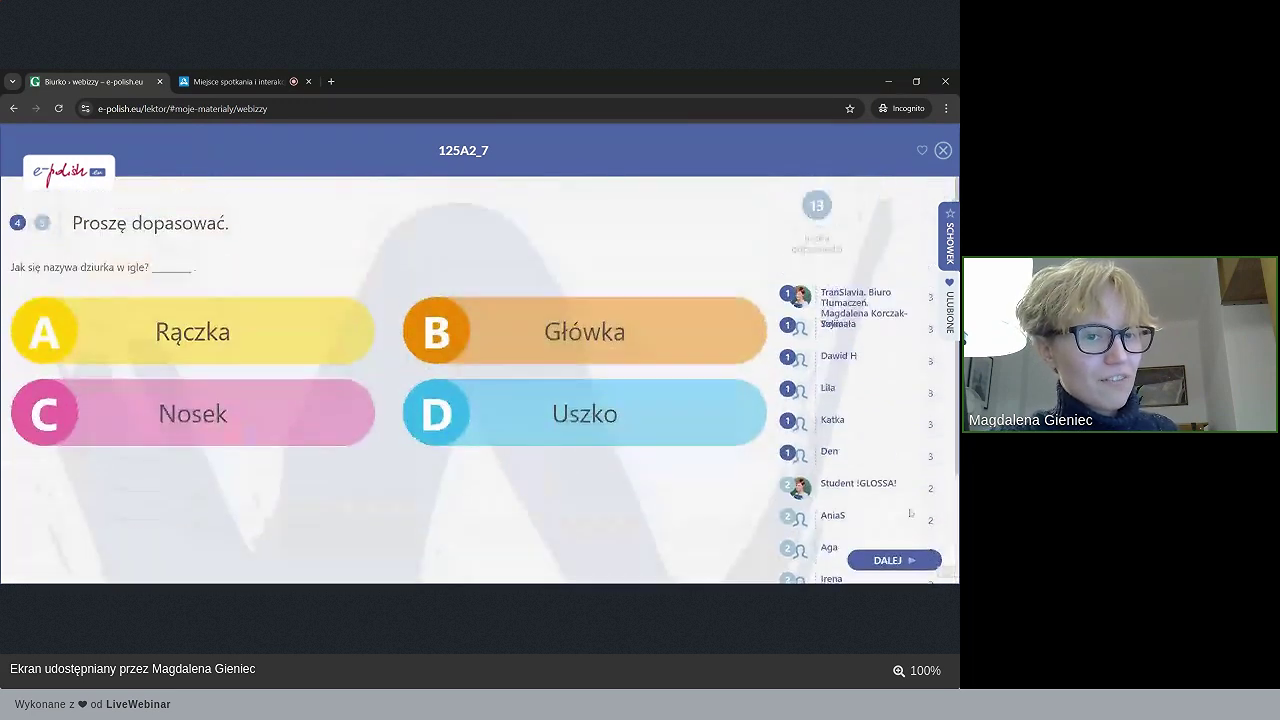
left_click(891, 561)
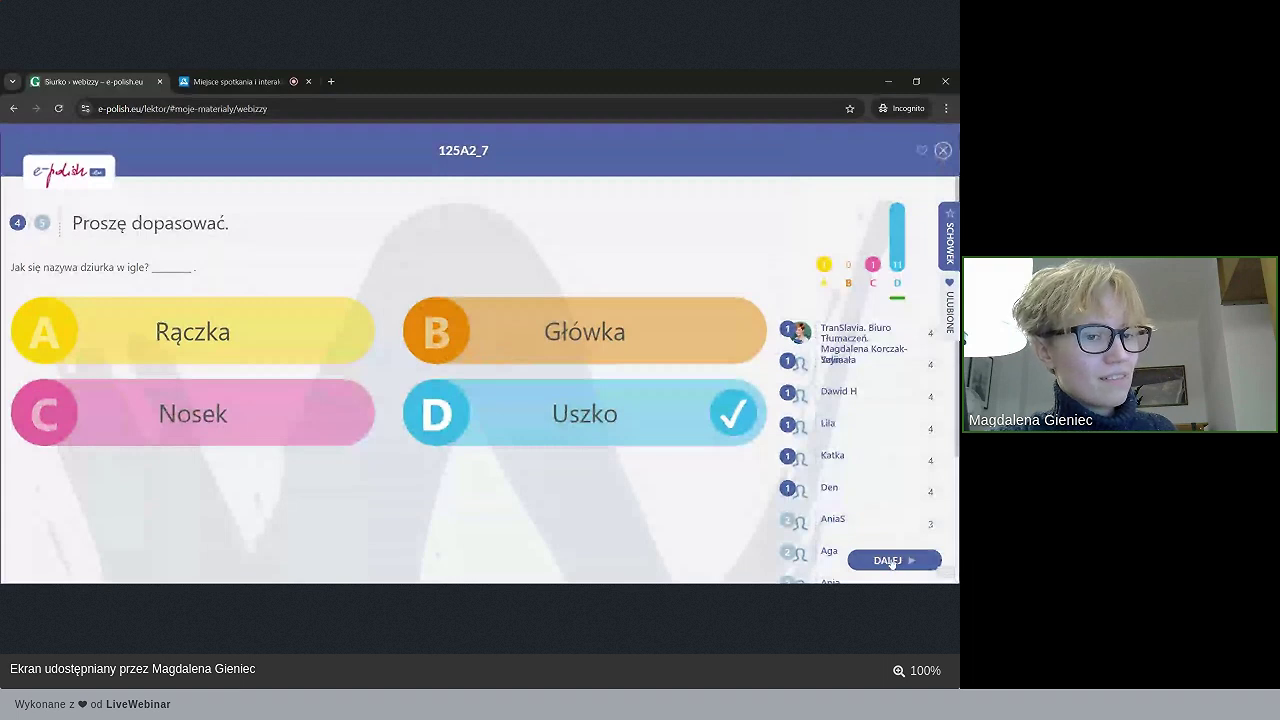
left_click(891, 561)
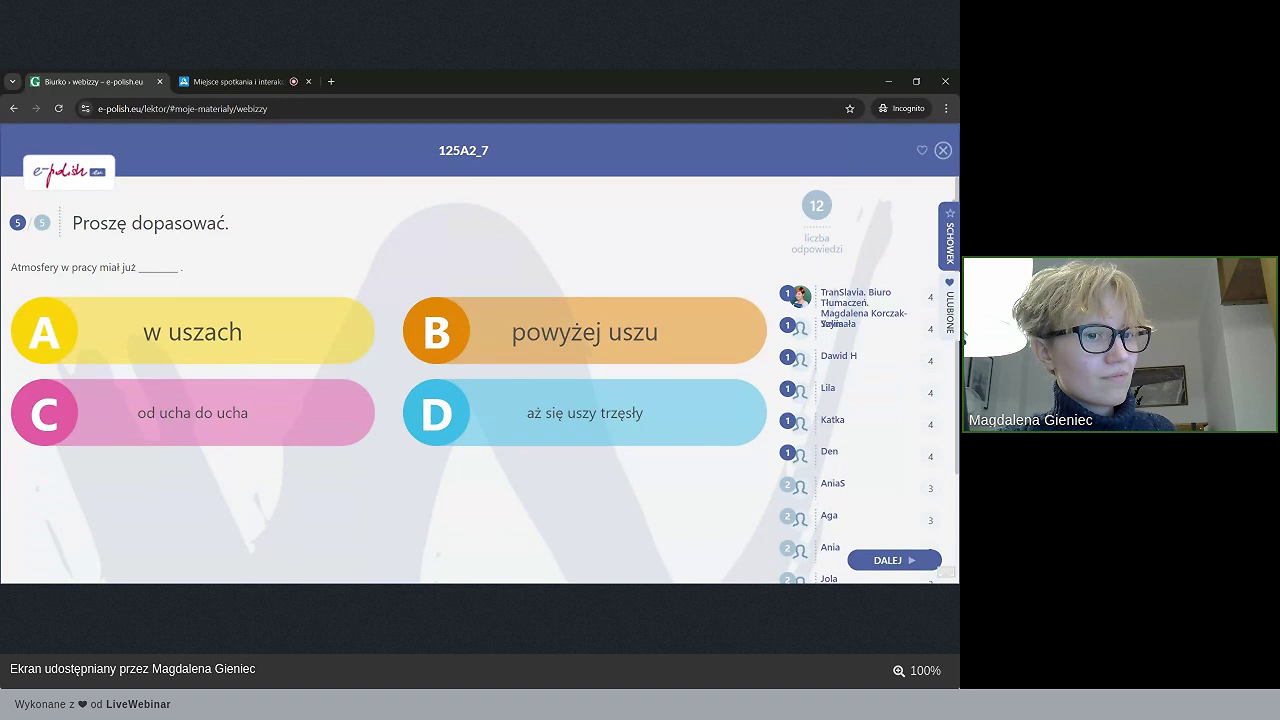
left_click(890, 562)
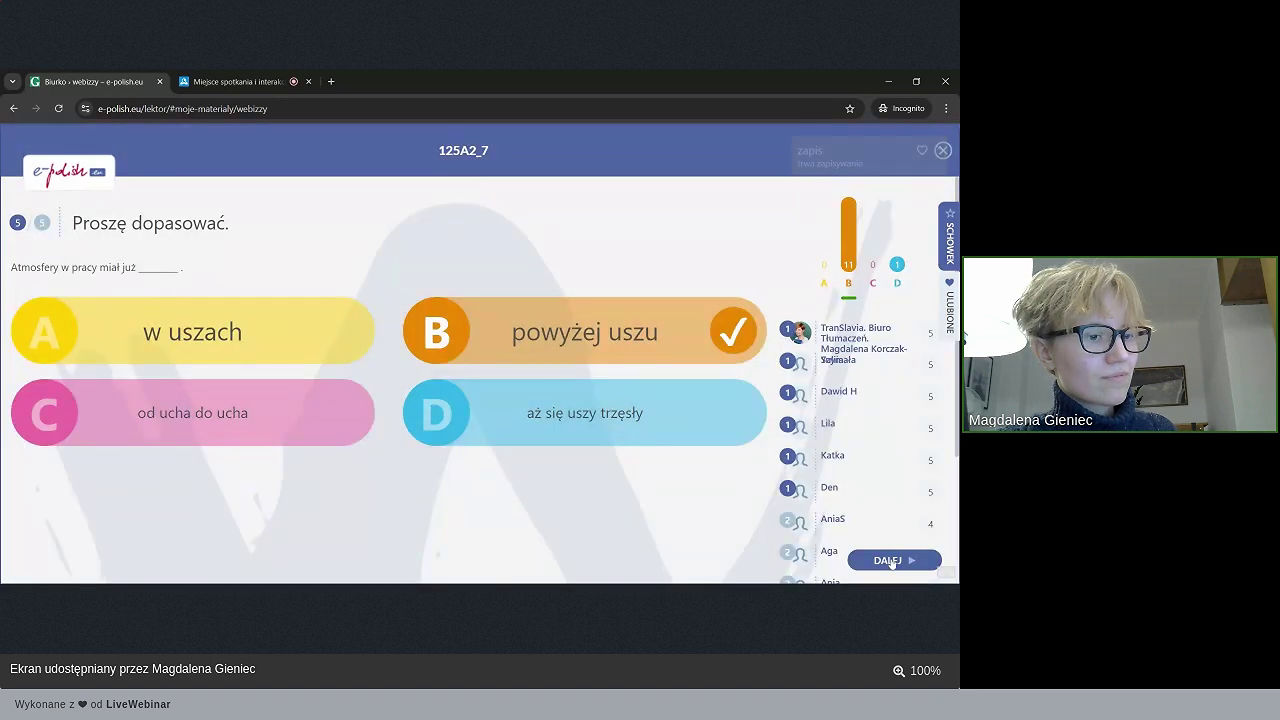
left_click(890, 561)
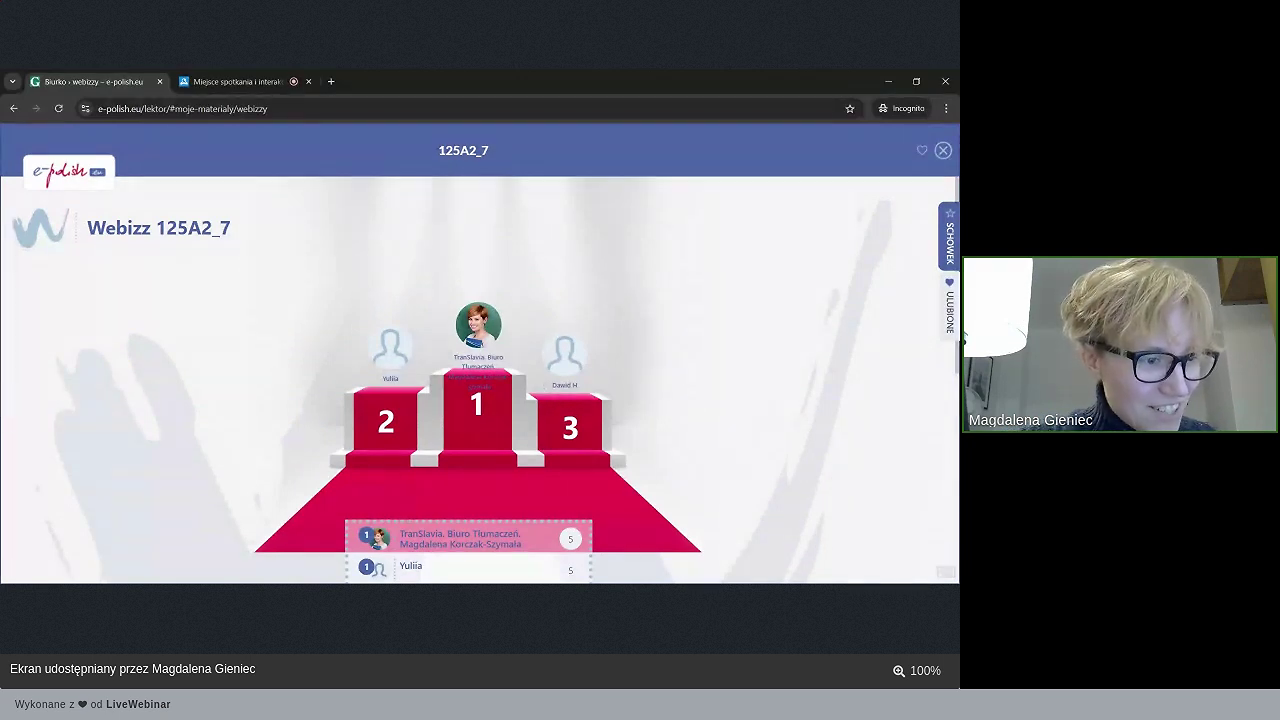
- Review the winners' podium and the full ranking of participants' scores in webizz 125A2_7
scroll(570, 357, "down", 3)
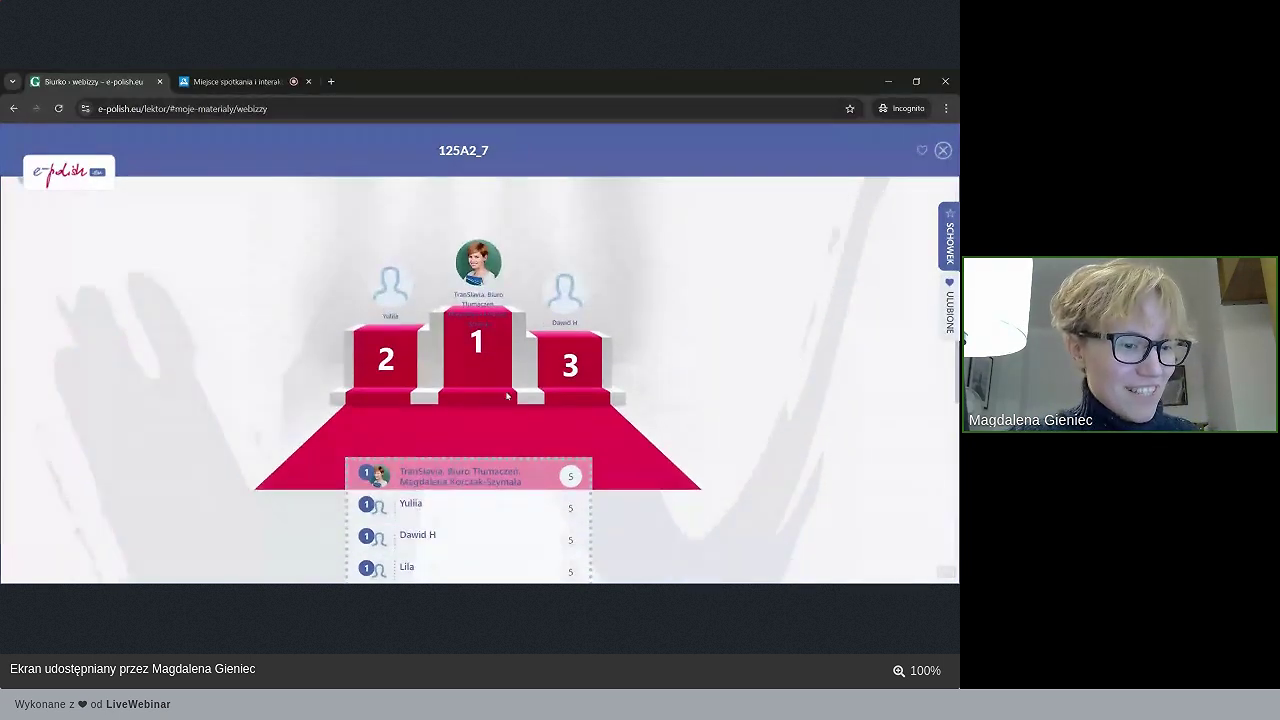
scroll(570, 357, "down", 4)
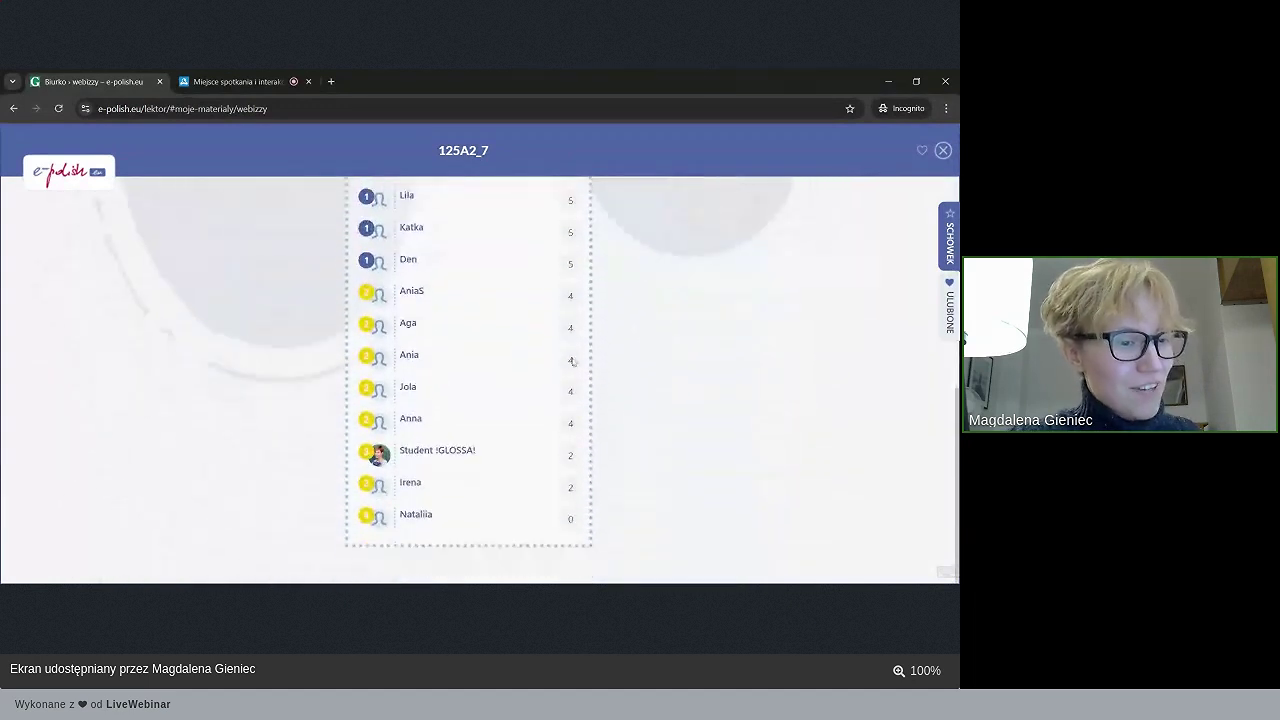
scroll(580, 273, "up", 1)
scroll(580, 273, "up", 2)
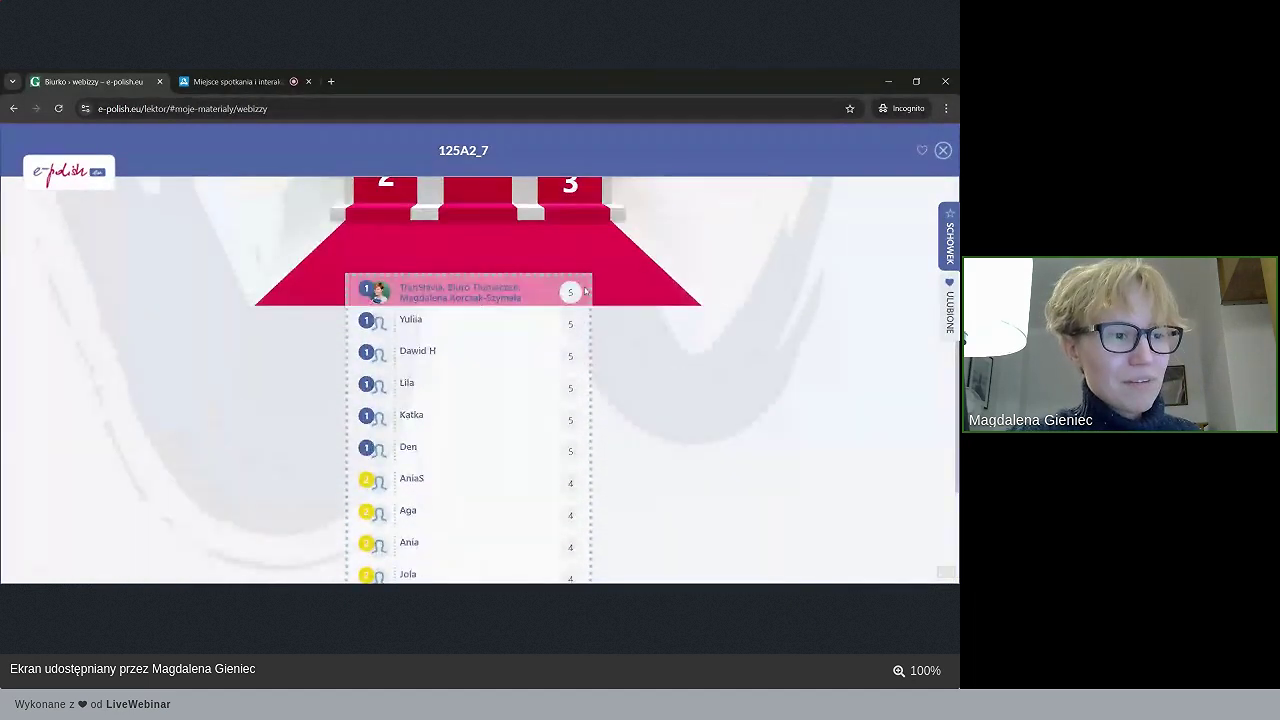
scroll(581, 428, "down", 2)
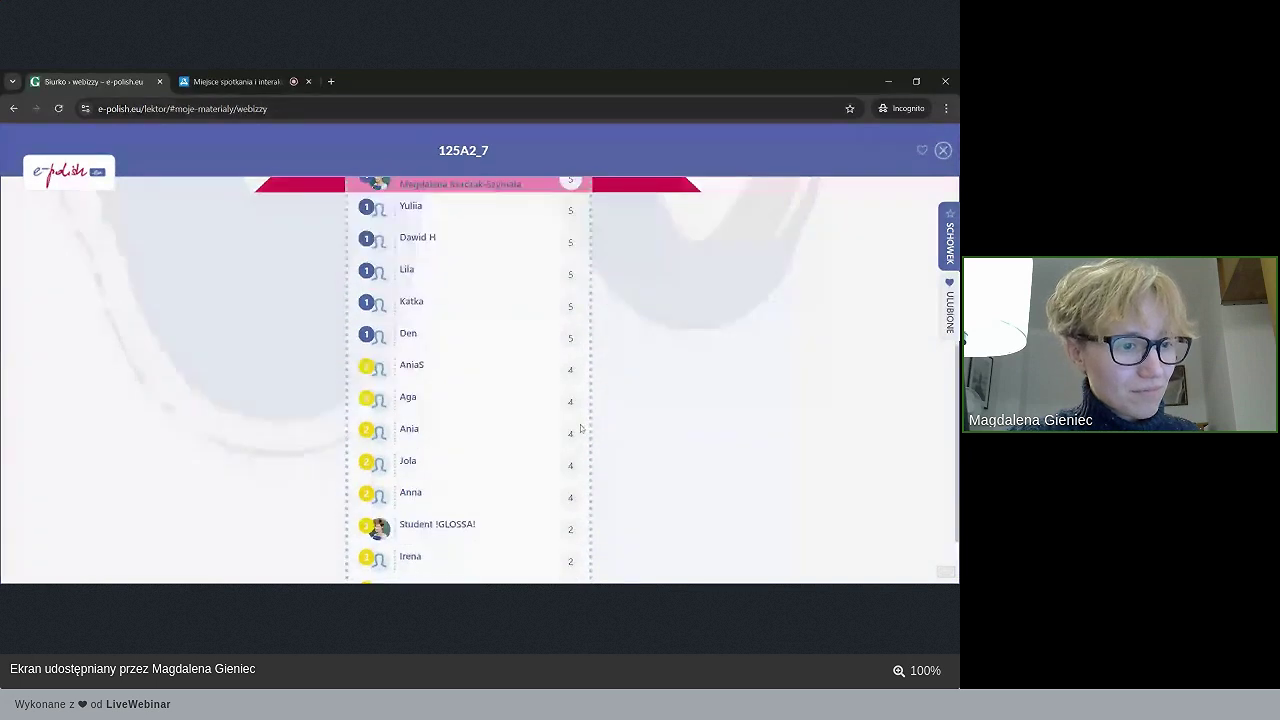
scroll(581, 428, "down", 2)
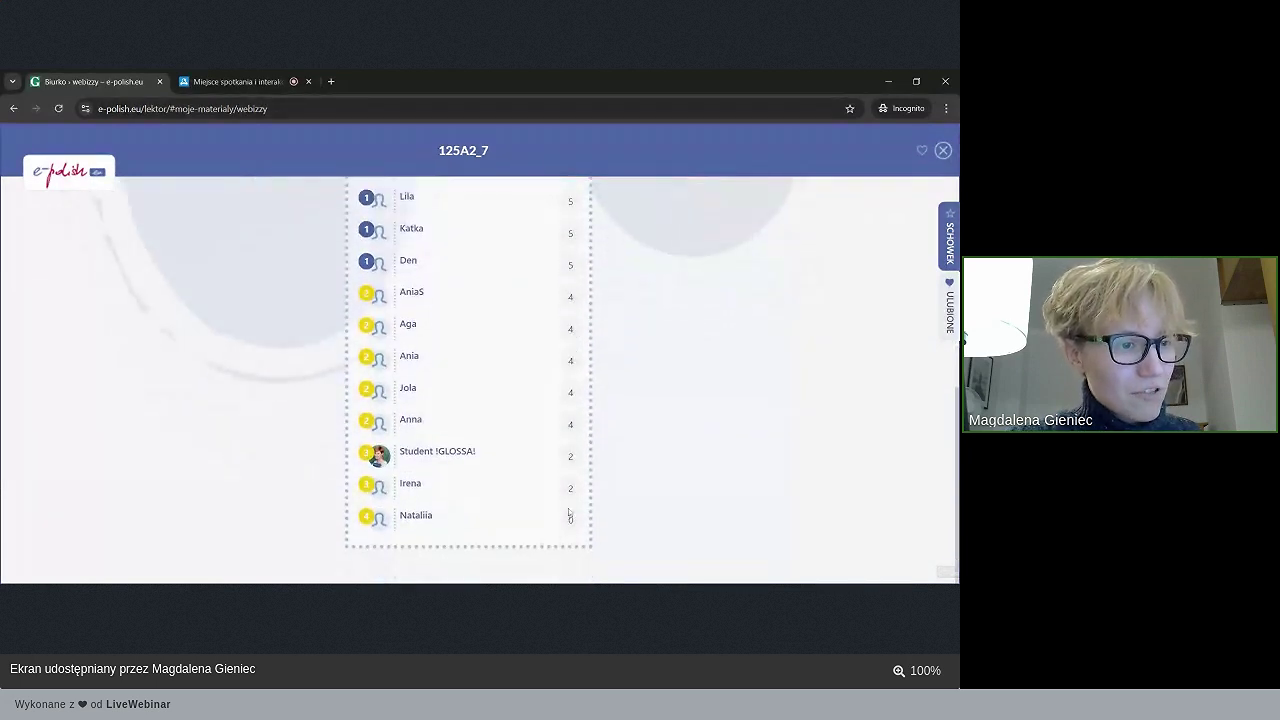
scroll(568, 492, "up", 3)
scroll(545, 248, "up", 3)
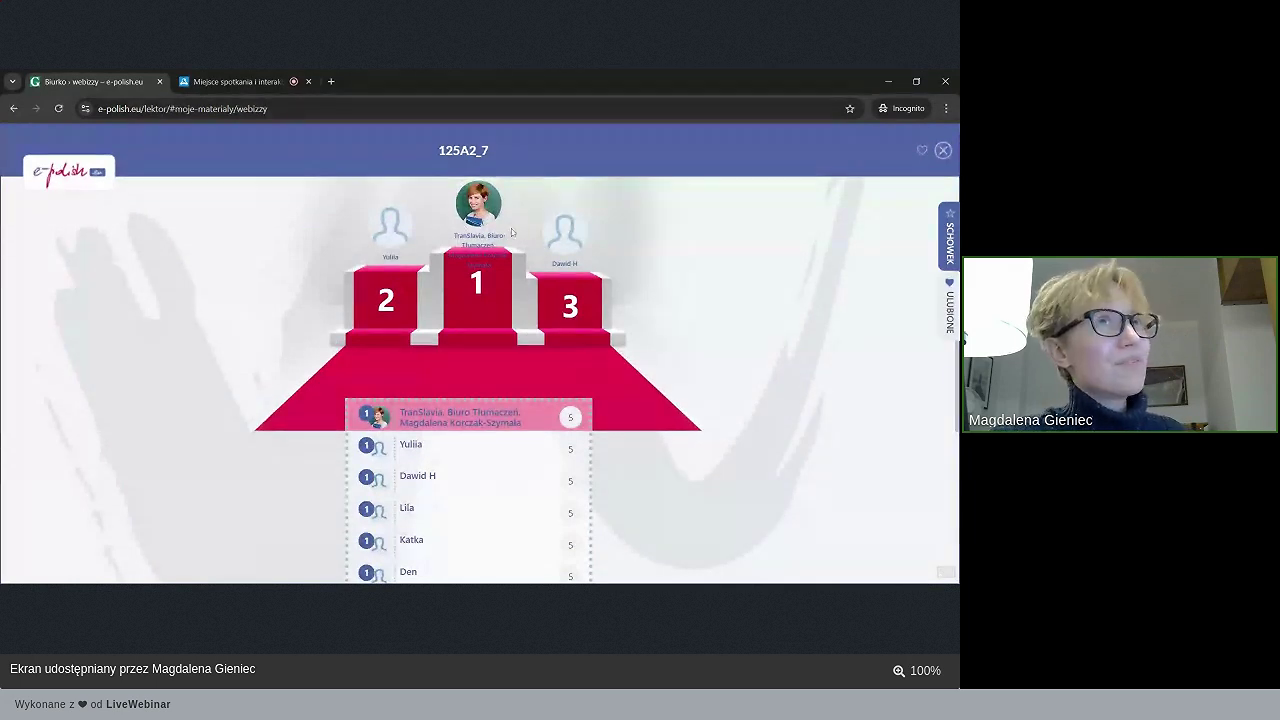
scroll(540, 252, "down", 1)
scroll(540, 252, "down", 1)
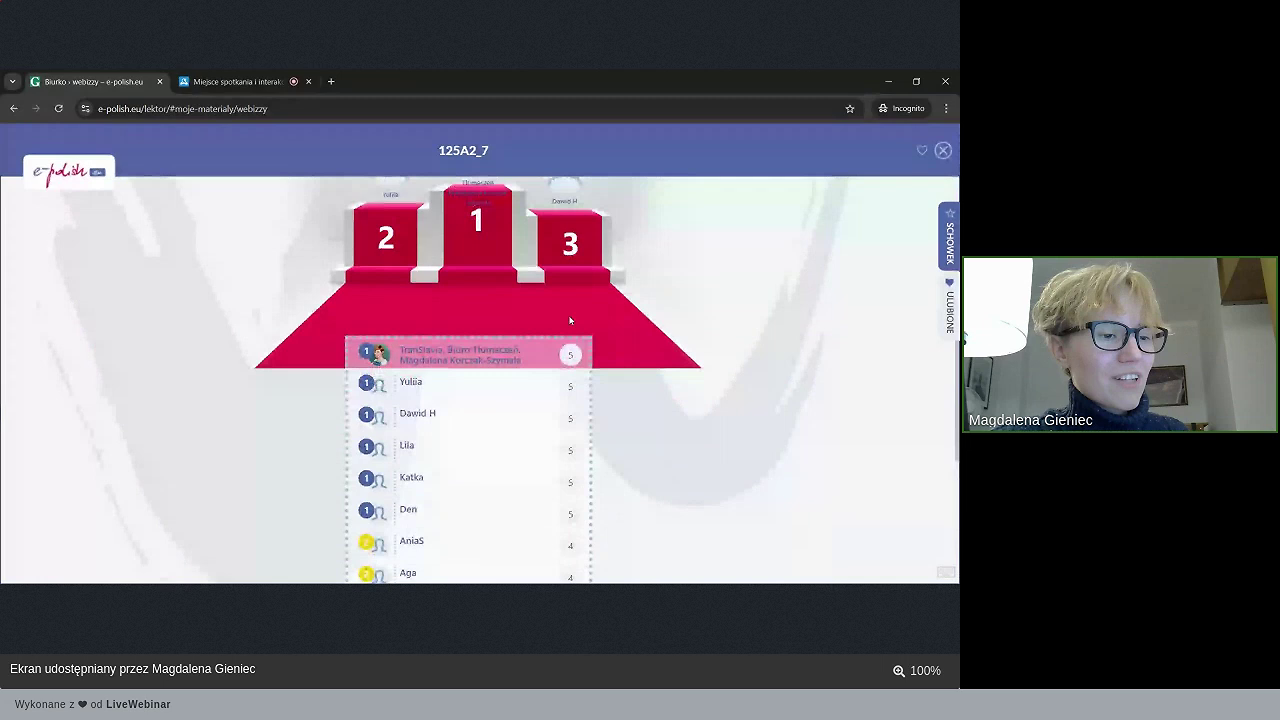
scroll(576, 367, "down", 2)
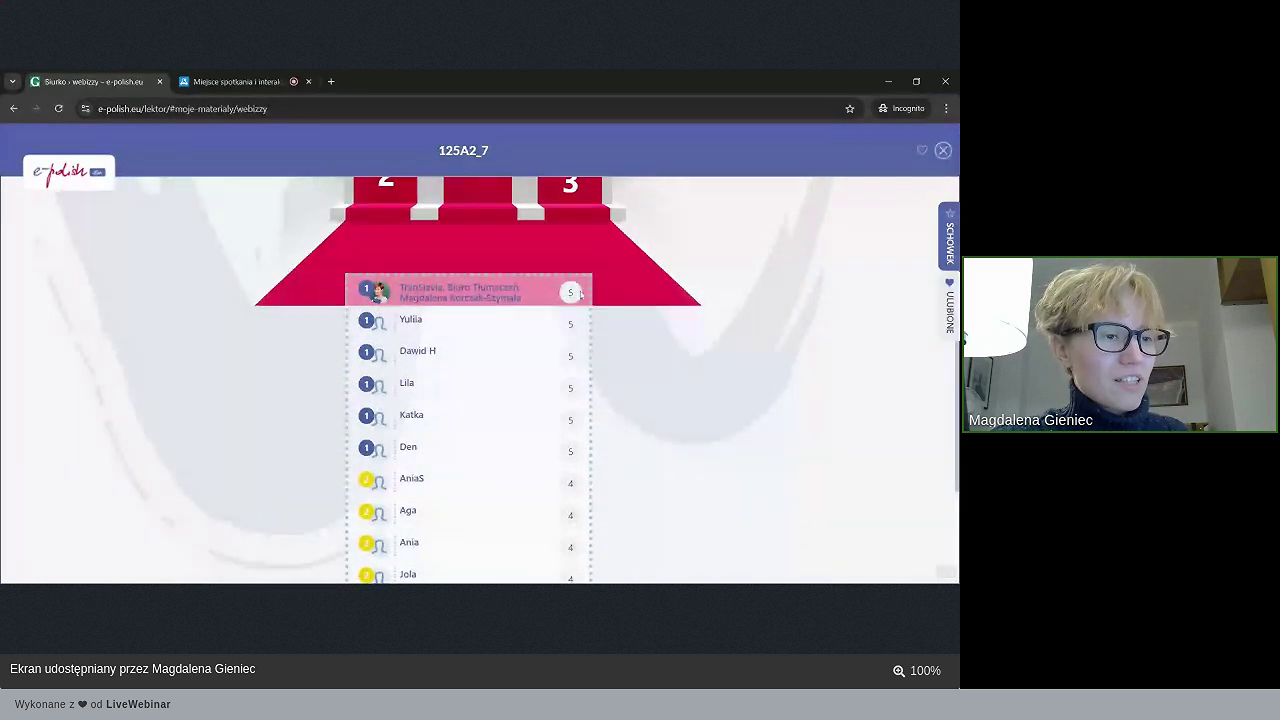
scroll(580, 292, "down", 2)
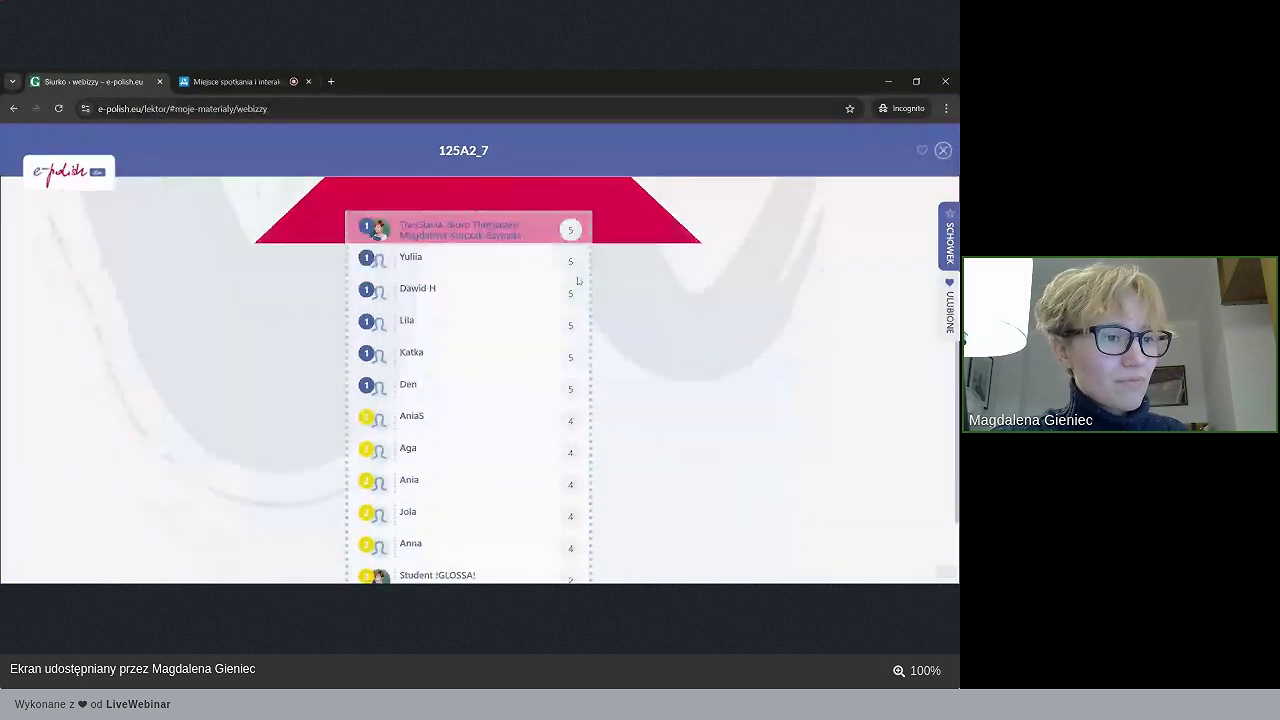
scroll(577, 281, "down", 4)
scroll(581, 269, "up", 6)
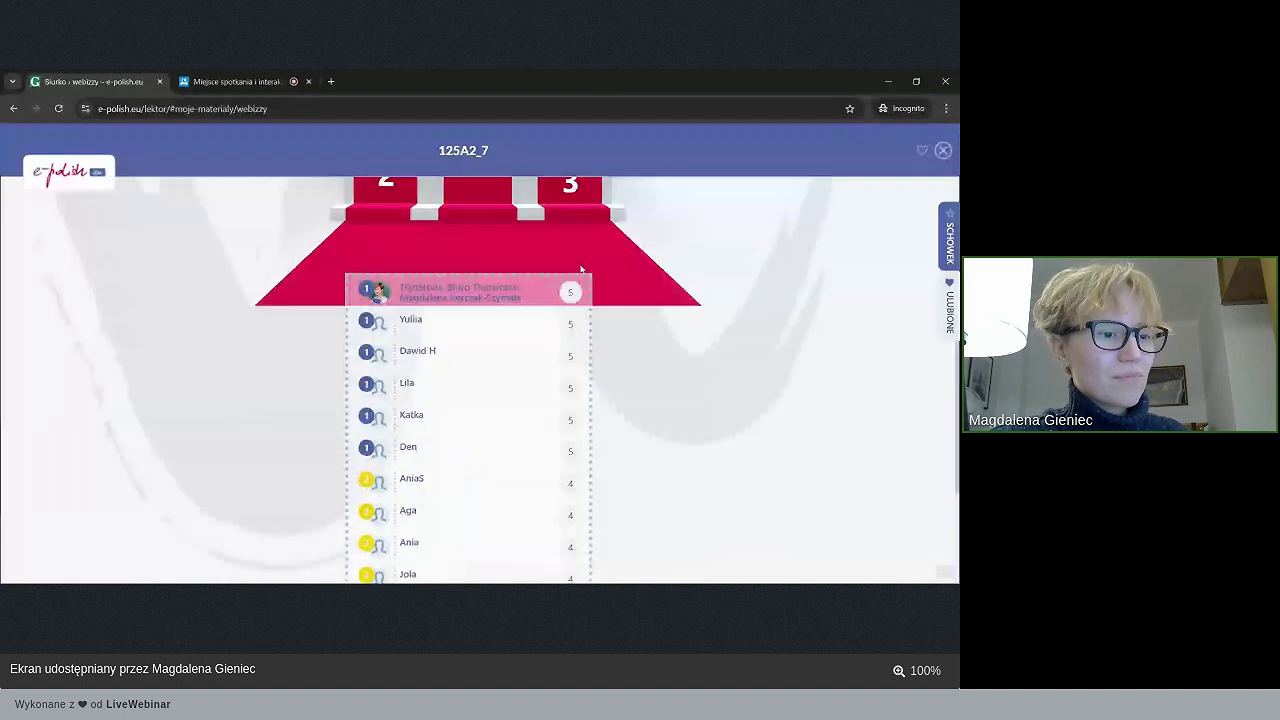
scroll(584, 357, "down", 2)
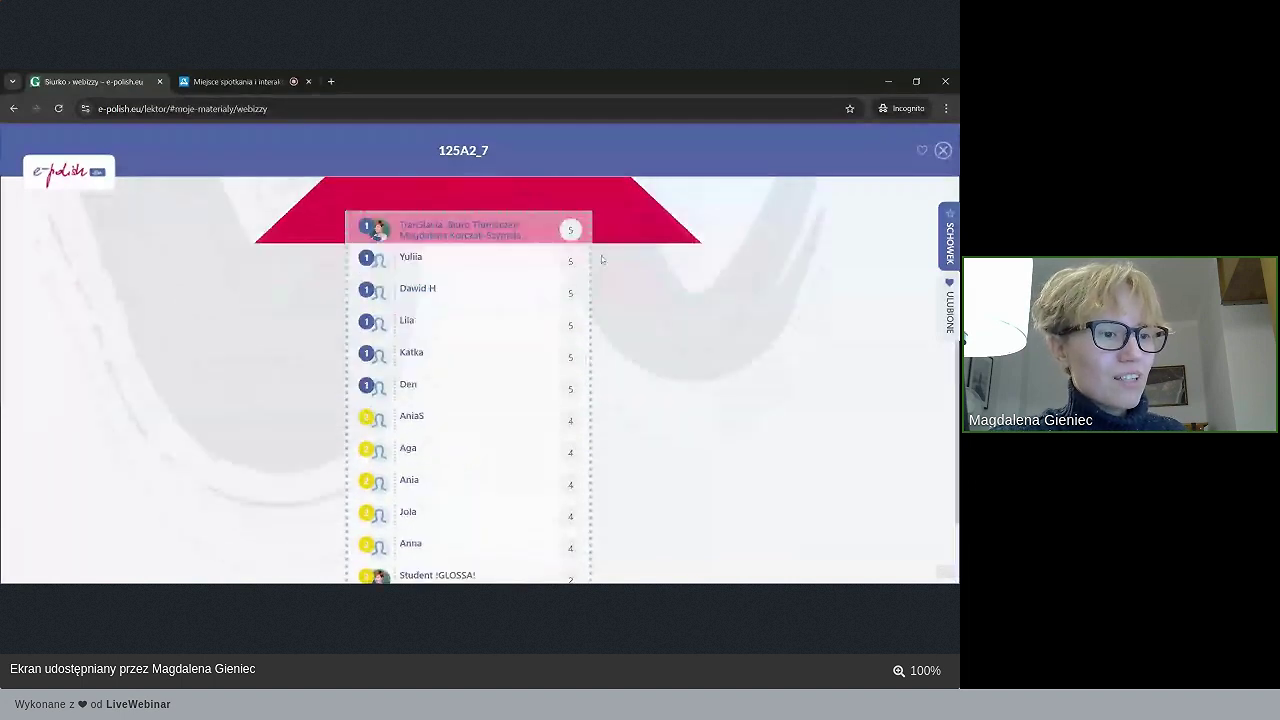
scroll(577, 312, "down", 4)
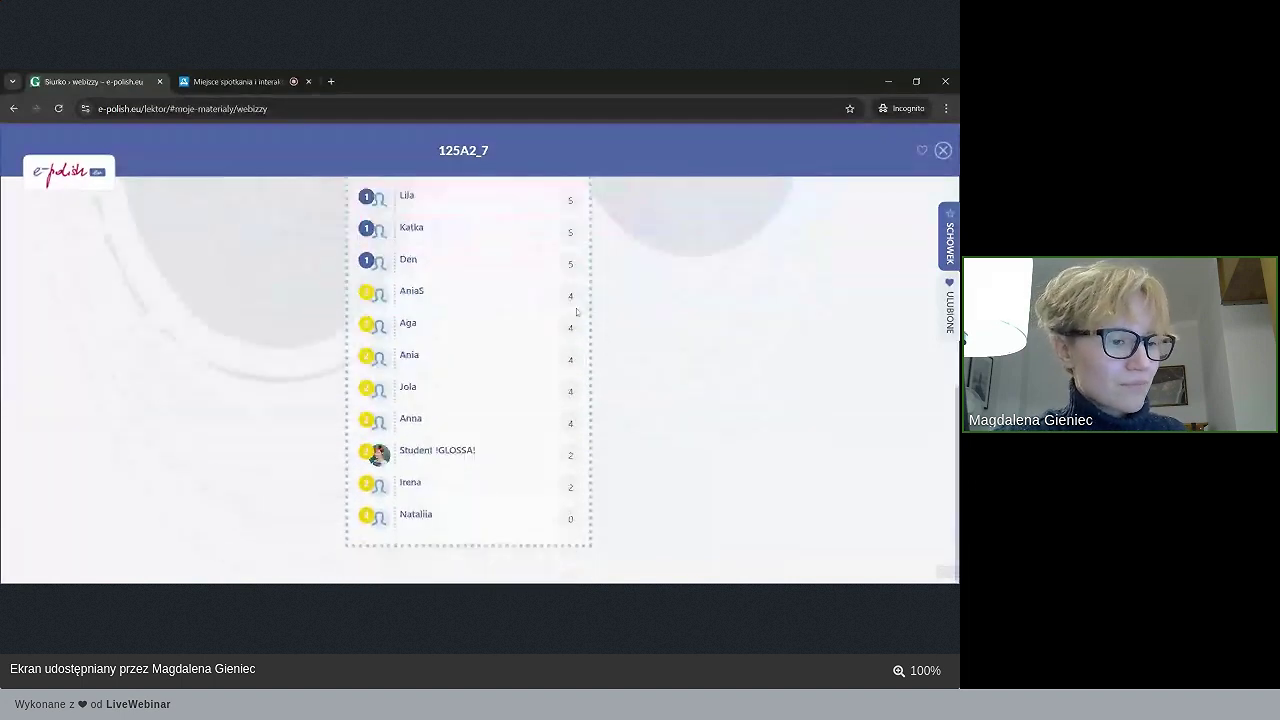
scroll(575, 434, "up", 1)
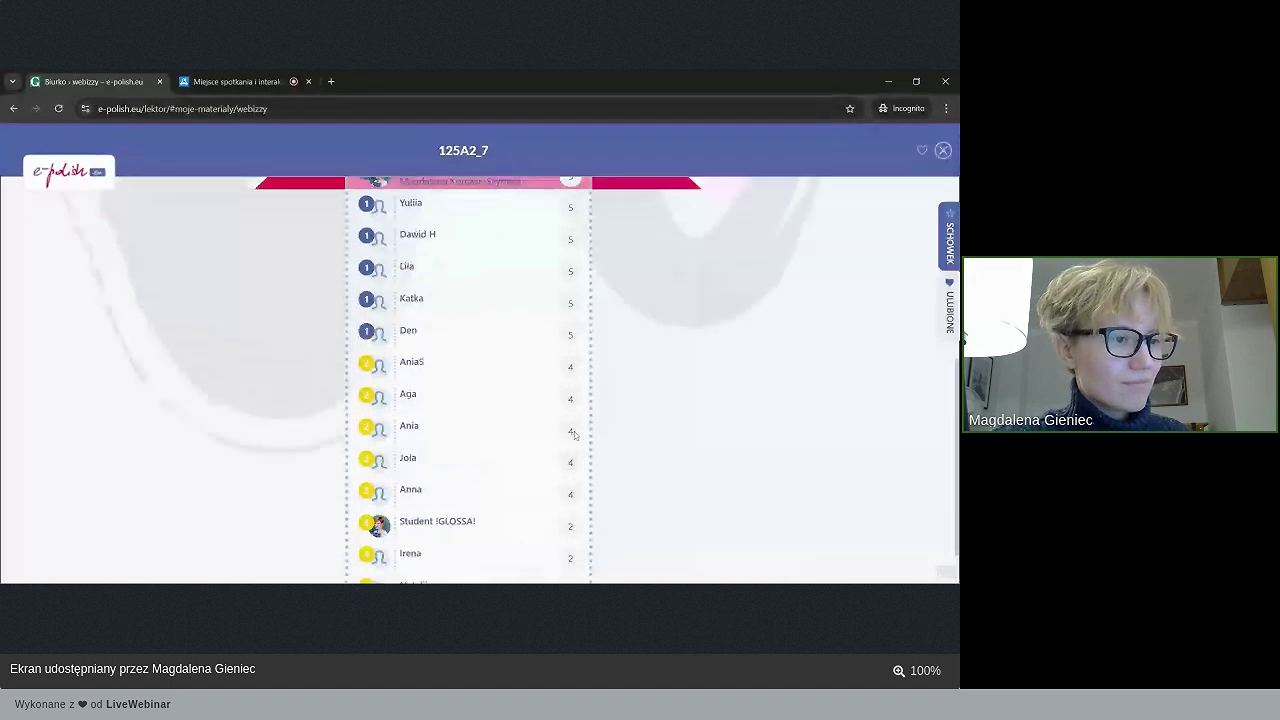
scroll(575, 434, "up", 4)
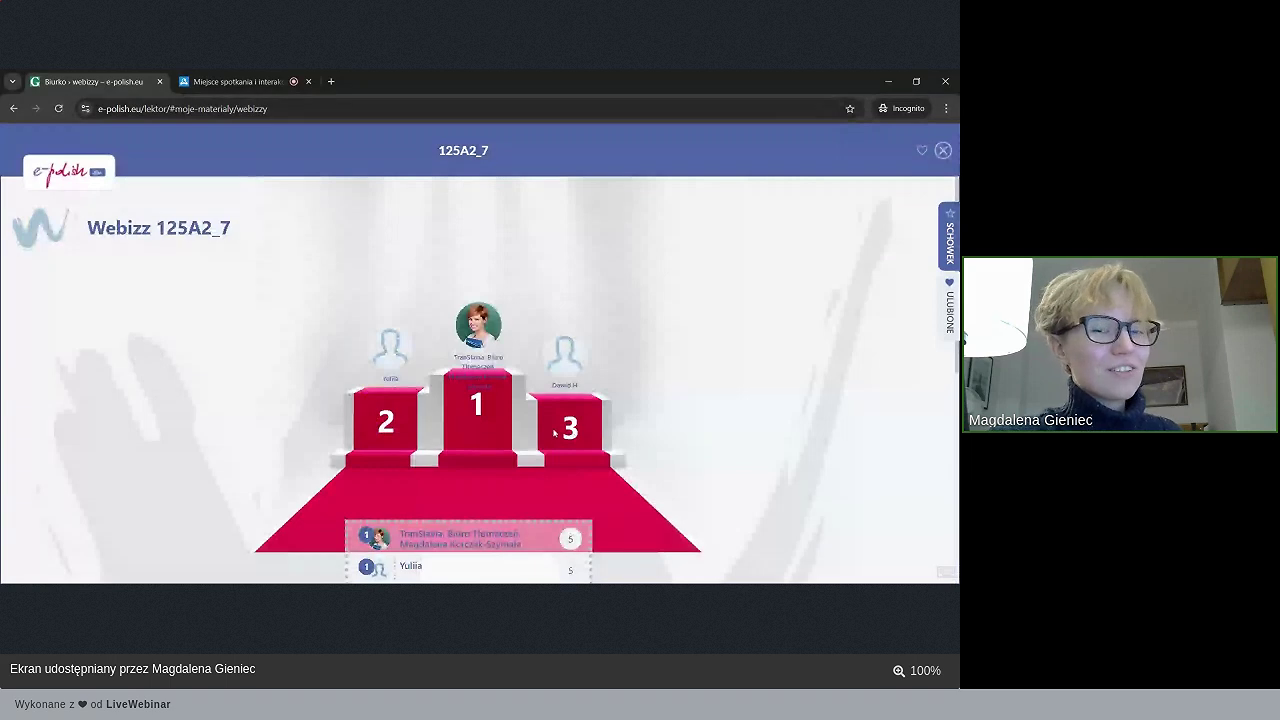
scroll(622, 491, "down", 4)
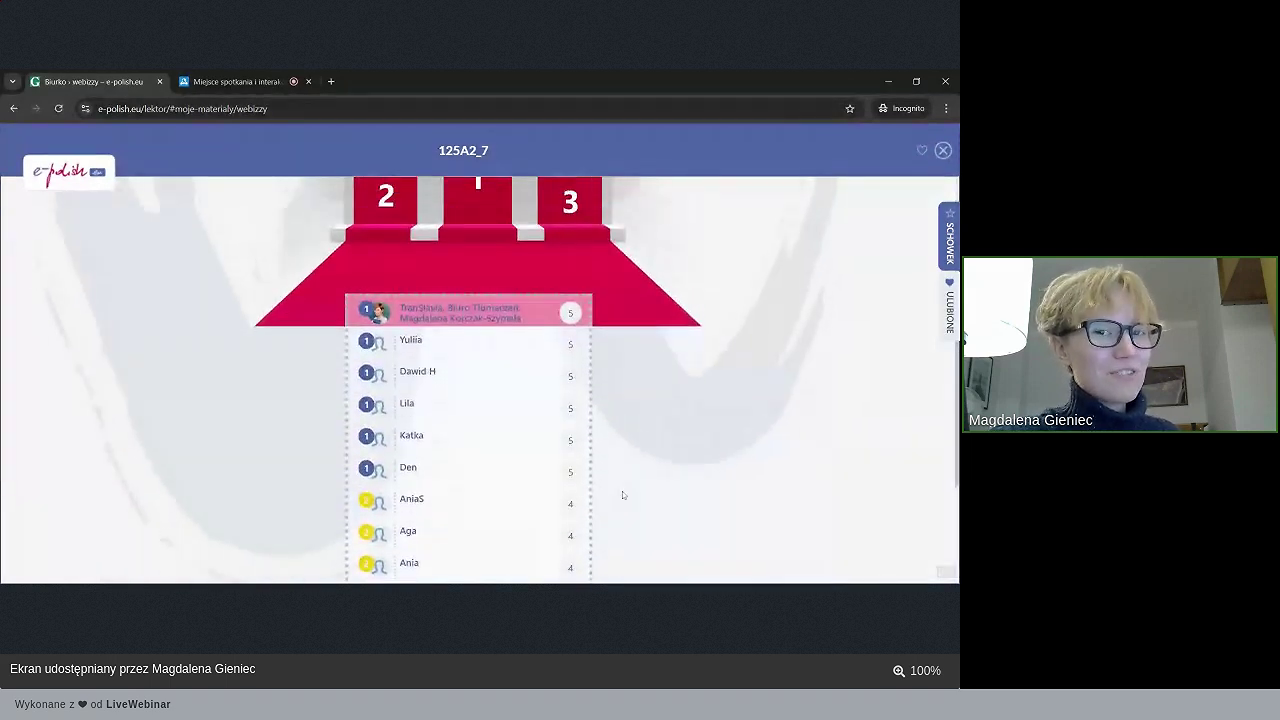
scroll(622, 491, "up", 1)
scroll(622, 491, "up", 1)
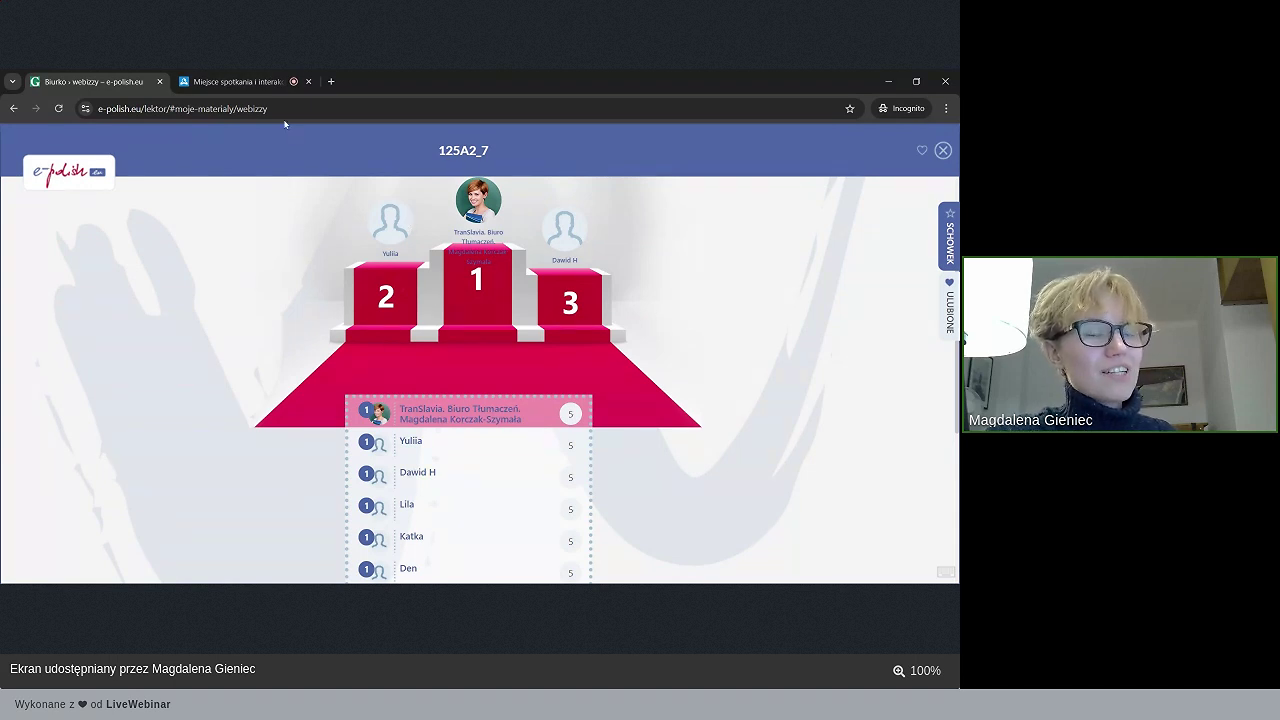
- Close webizz 125A2_7 and open the list of student groups in the Szkoła section
left_click(258, 78)
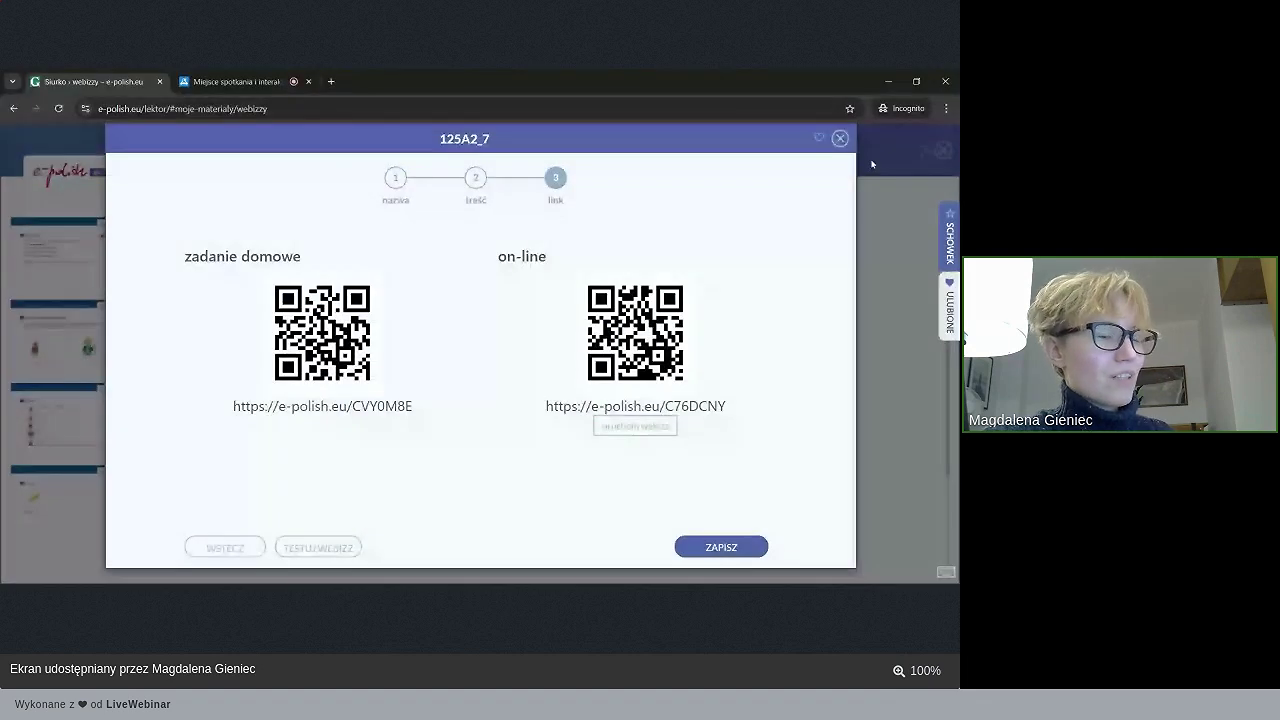
left_click(871, 164)
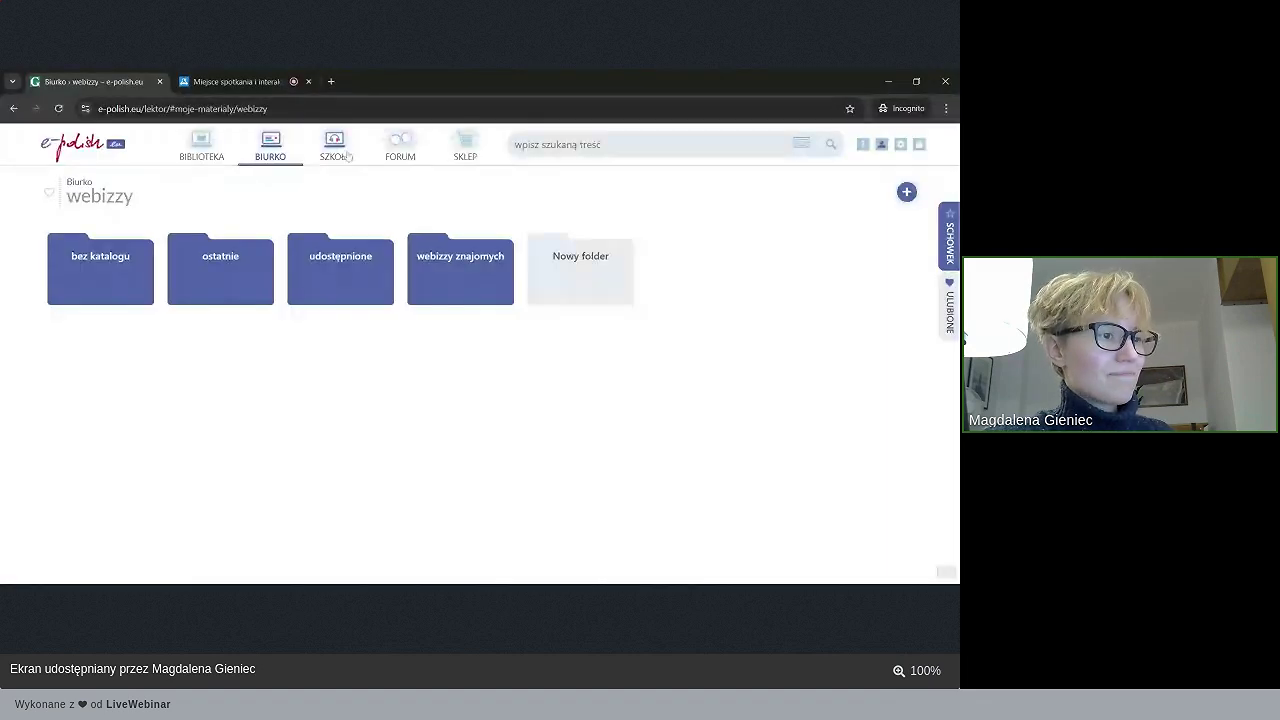
left_click(336, 150)
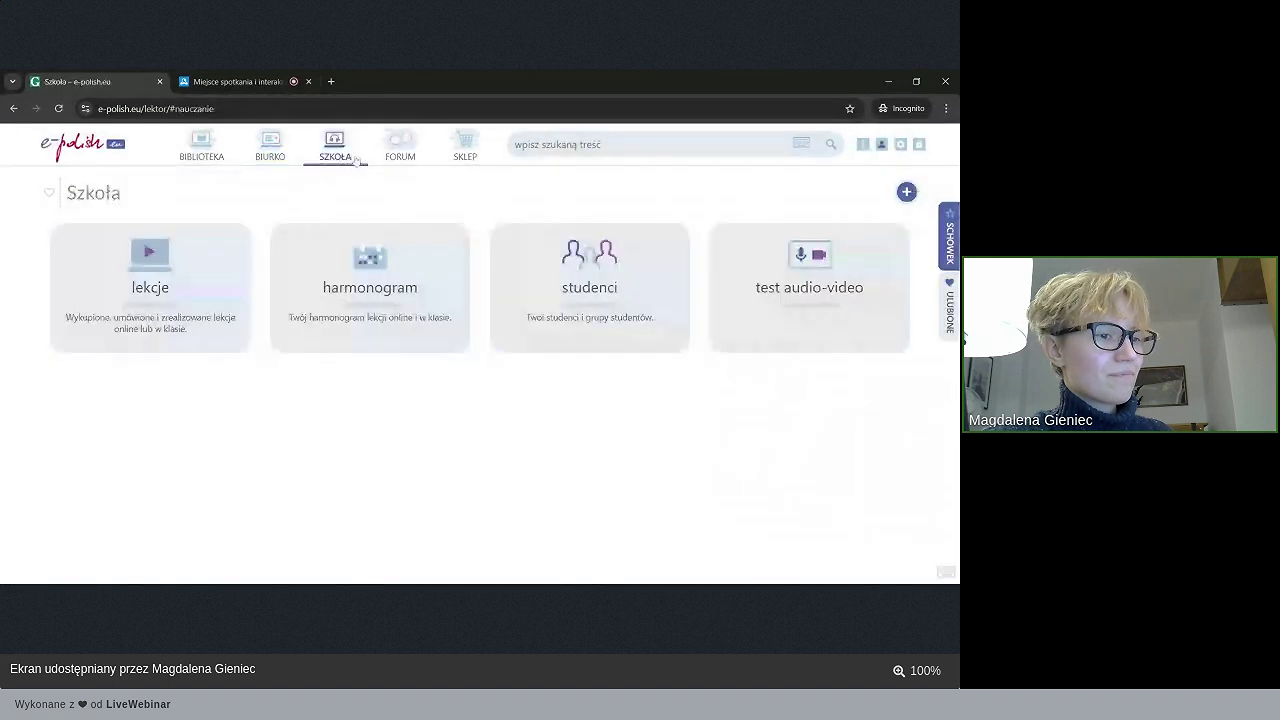
left_click(630, 284)
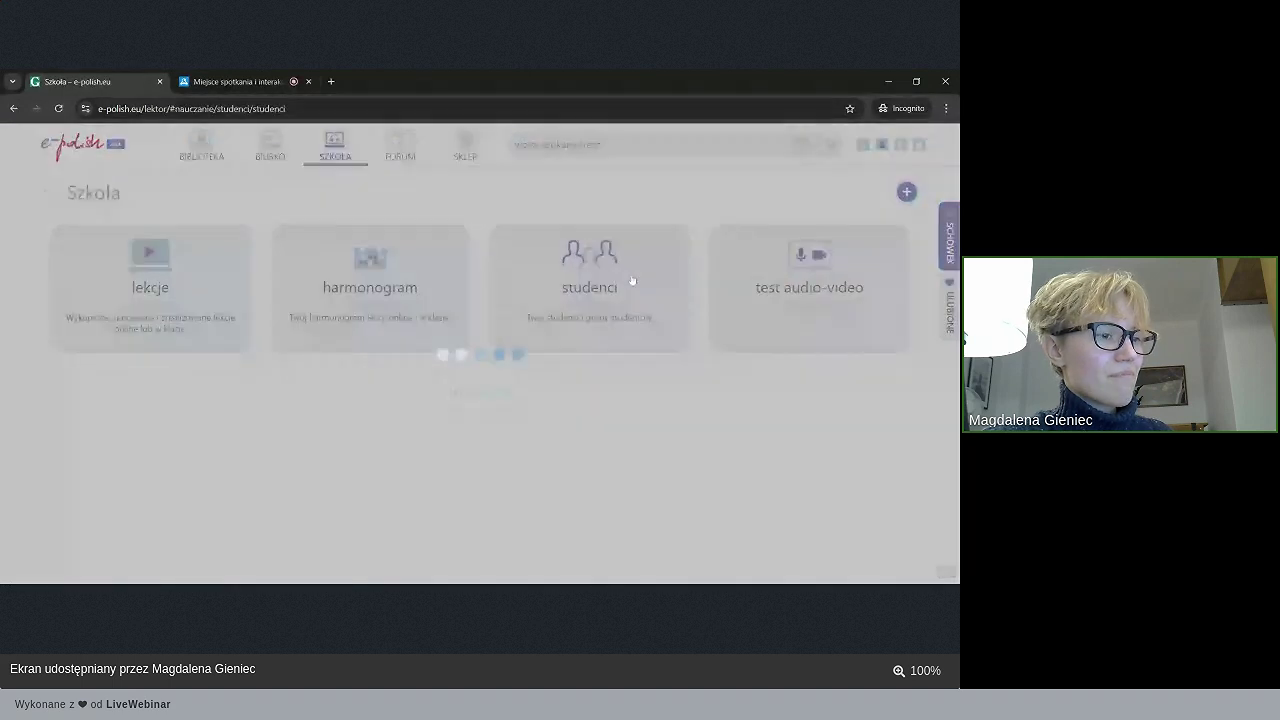
left_click(147, 228)
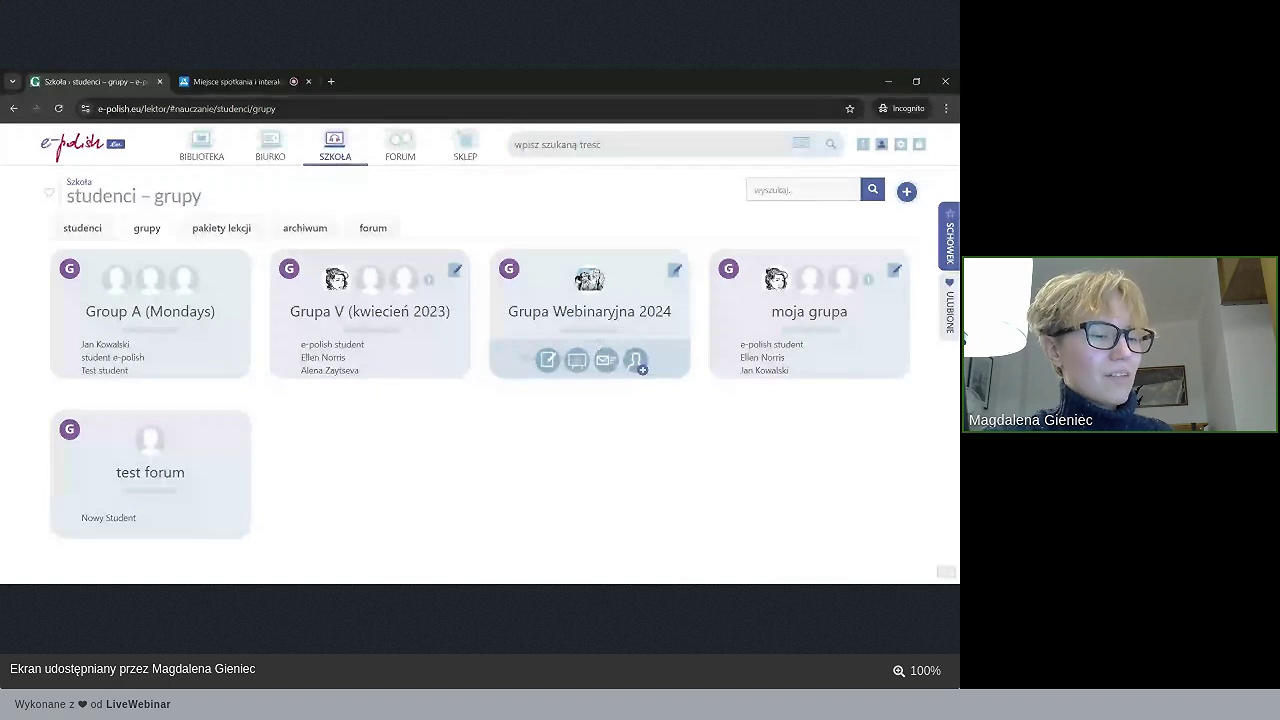
- Review the forum posts of Grupa Webinaryjna 2024, from "Fiszki czas" to "103A5", and close the group
left_click(586, 300)
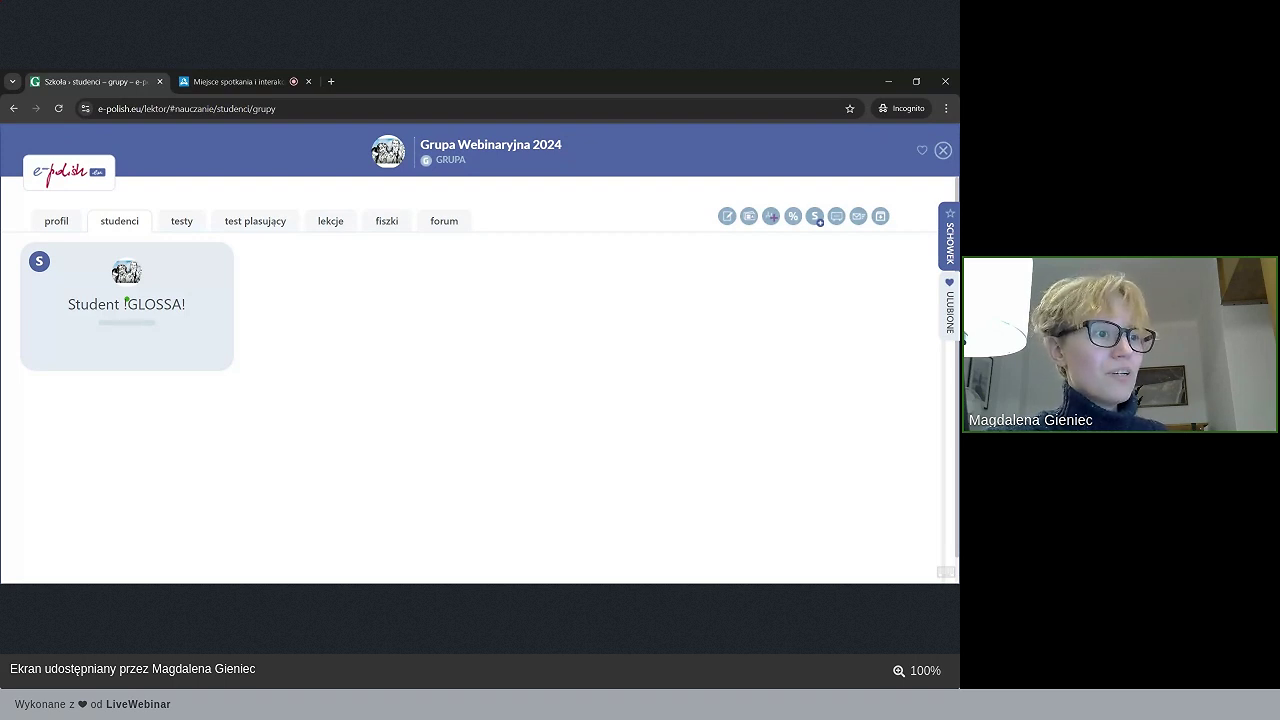
left_click(454, 220)
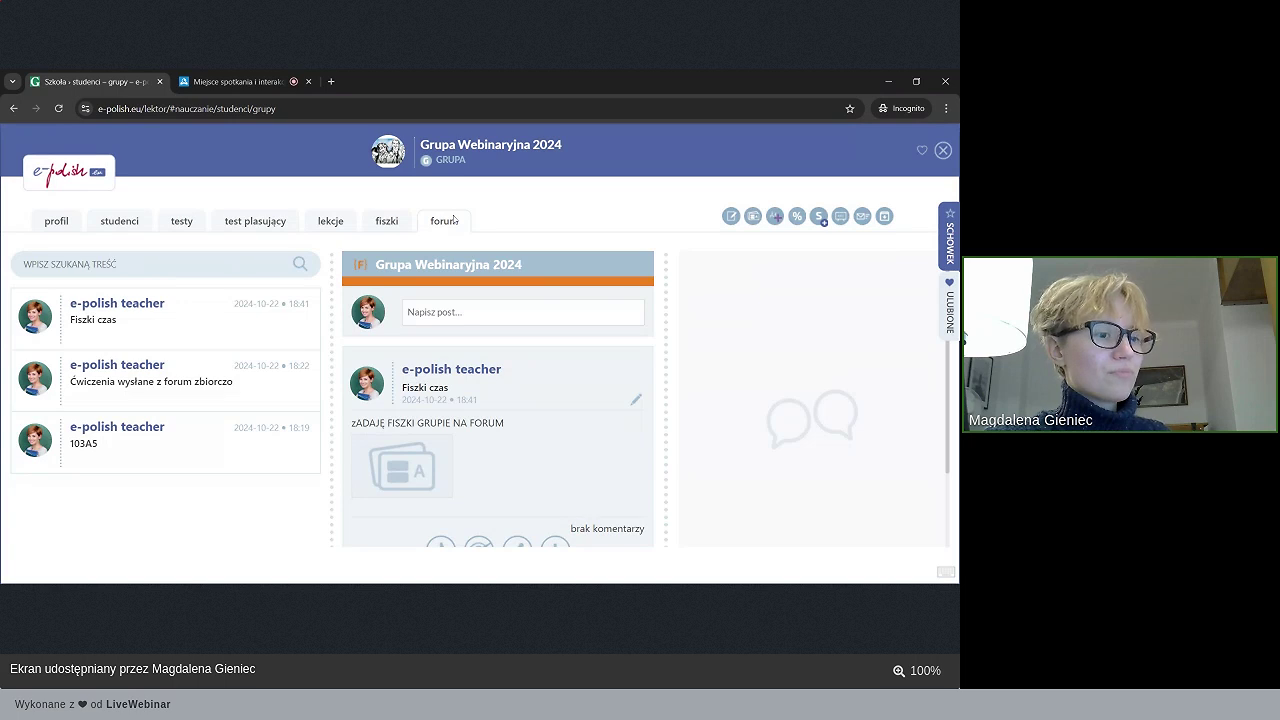
scroll(505, 338, "down", 5)
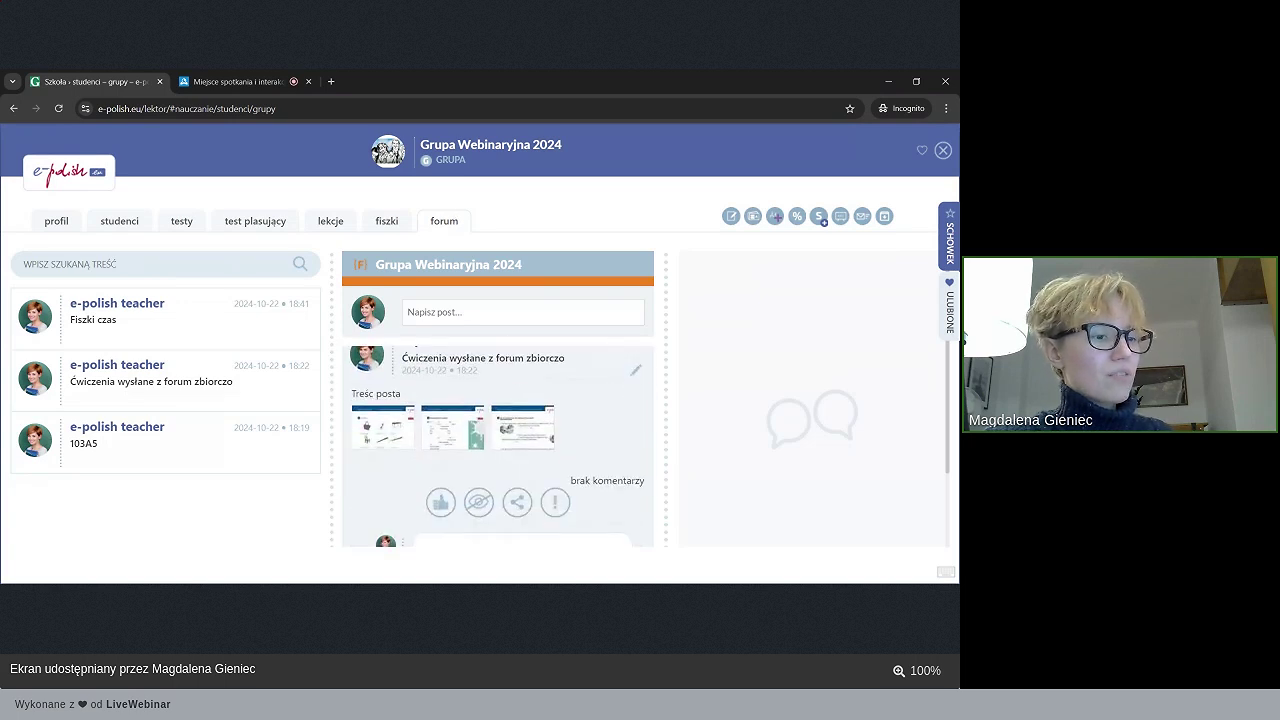
scroll(543, 390, "down", 3)
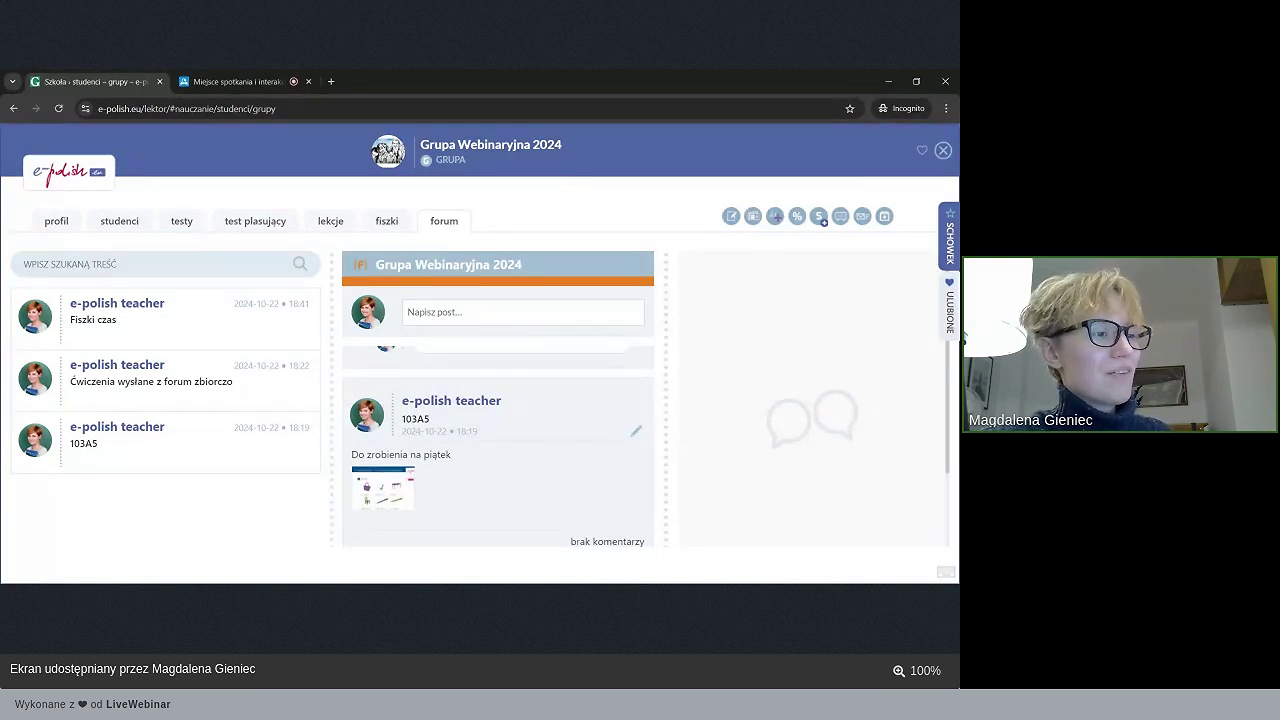
scroll(470, 450, "up", 5)
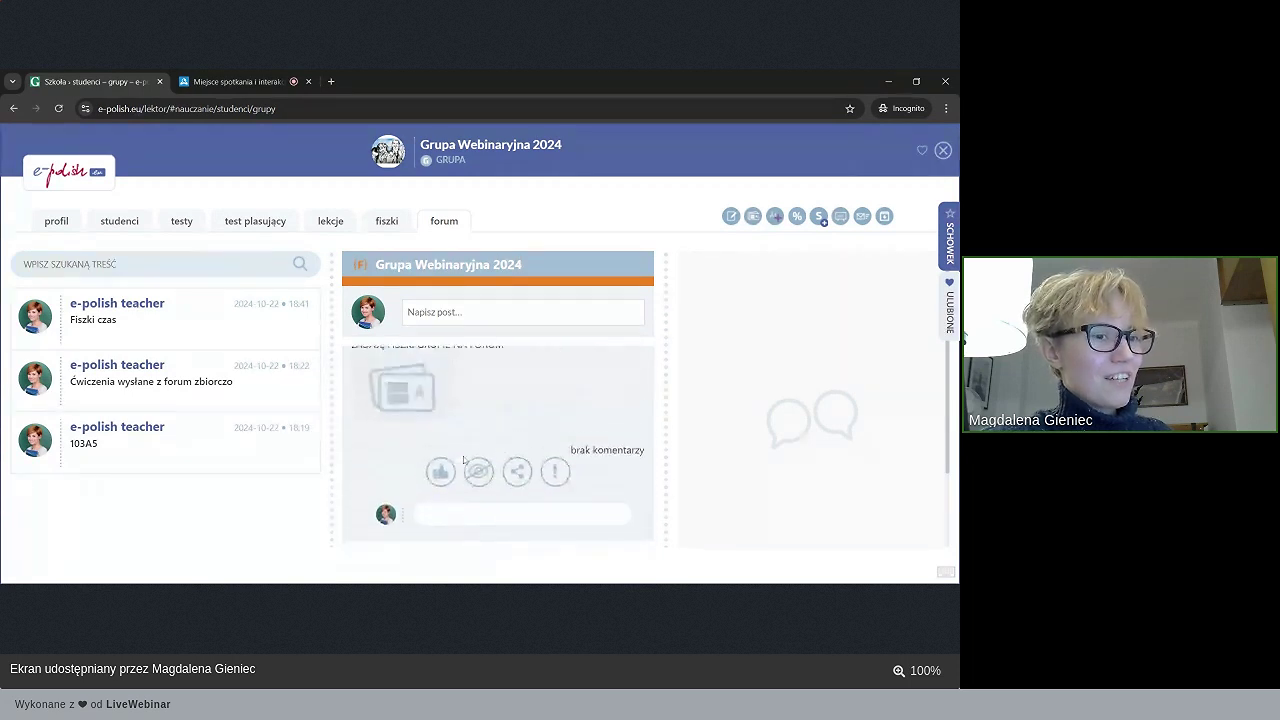
left_click(944, 152)
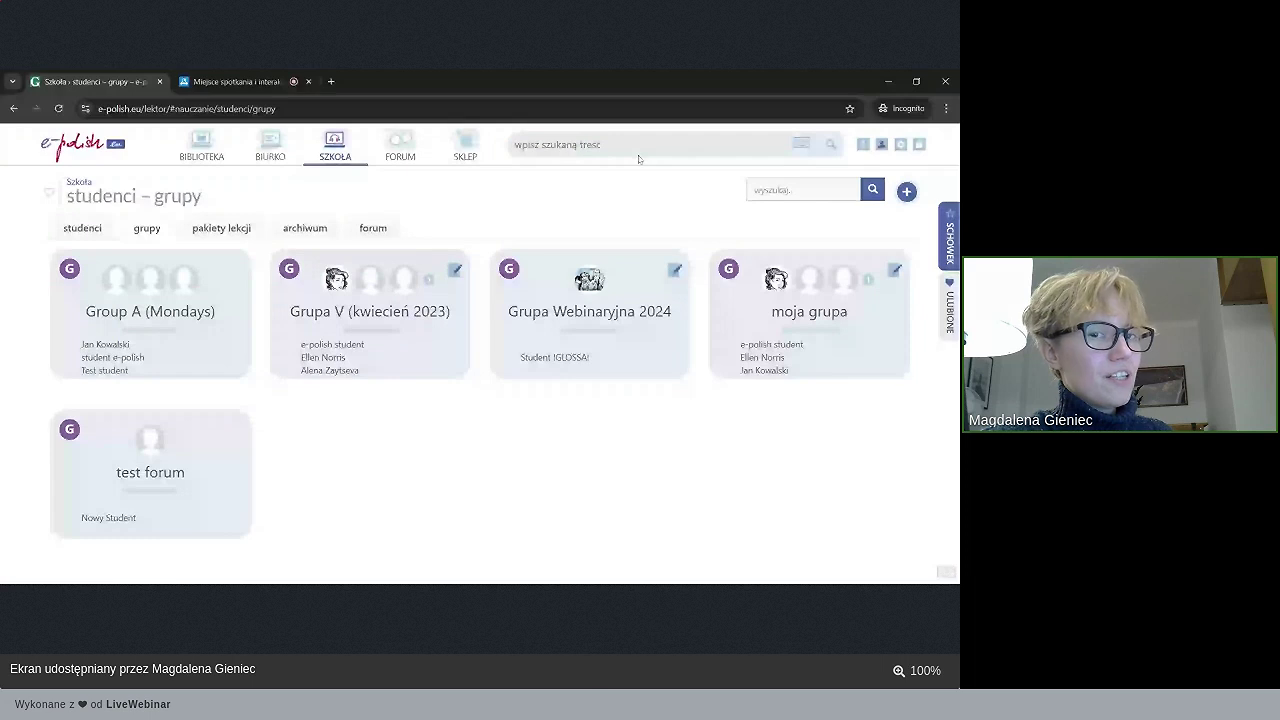
- Open moja grupa's forum and the first exercise attached to the post "ćwiczenia na poniedziałek"
left_click(809, 305)
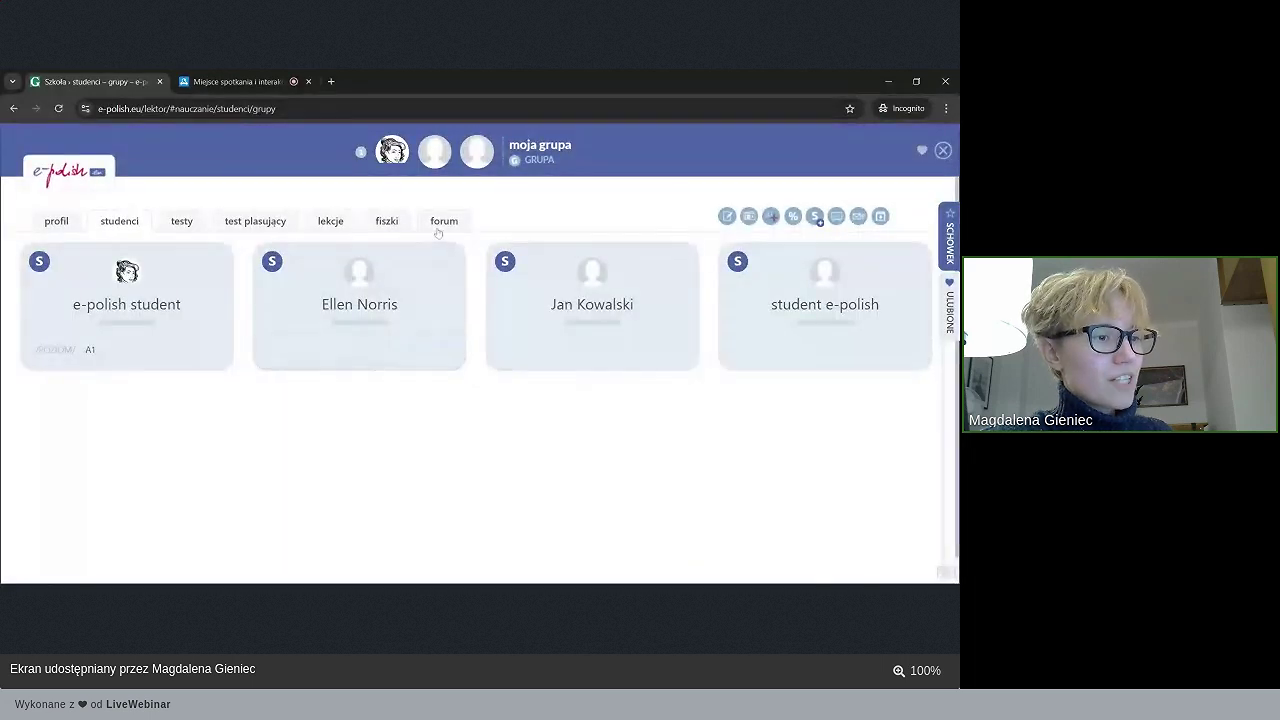
left_click(442, 222)
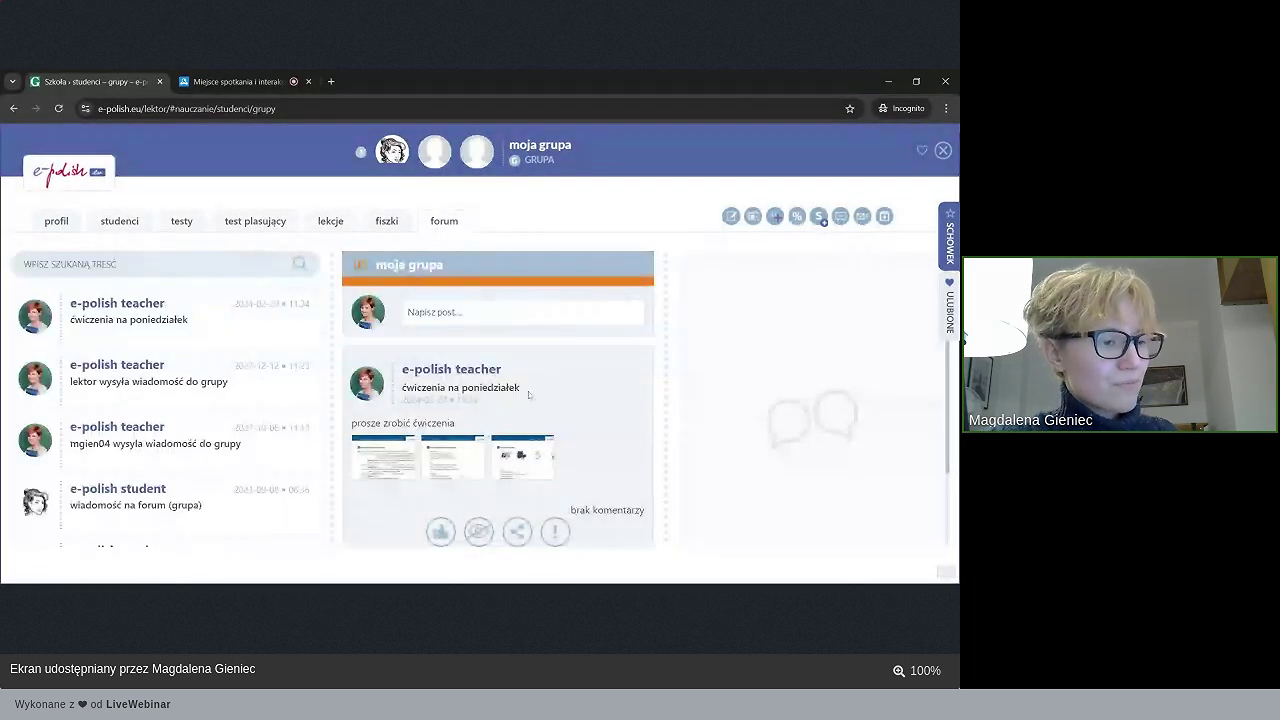
left_click(370, 462)
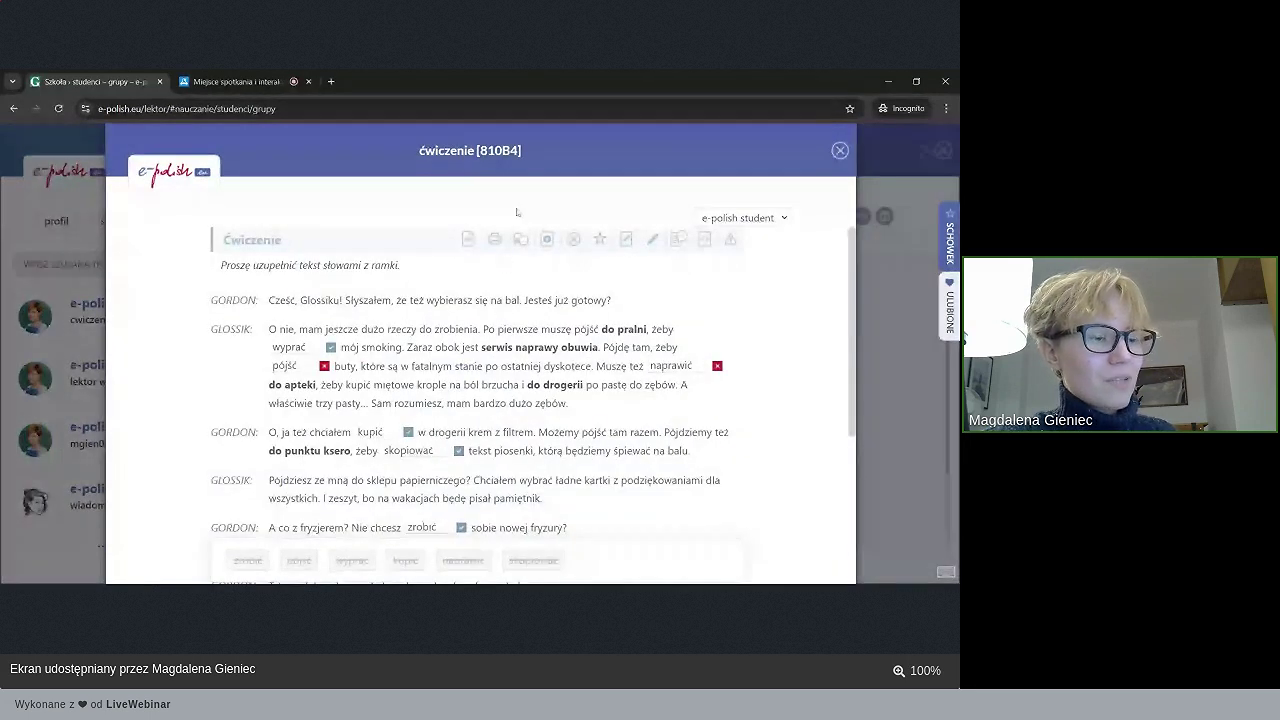
- Move the exercise 810B4 window to show the post behind it, bring it back, and examine the e-polish student's checked answers
scroll(517, 212, "up", 4)
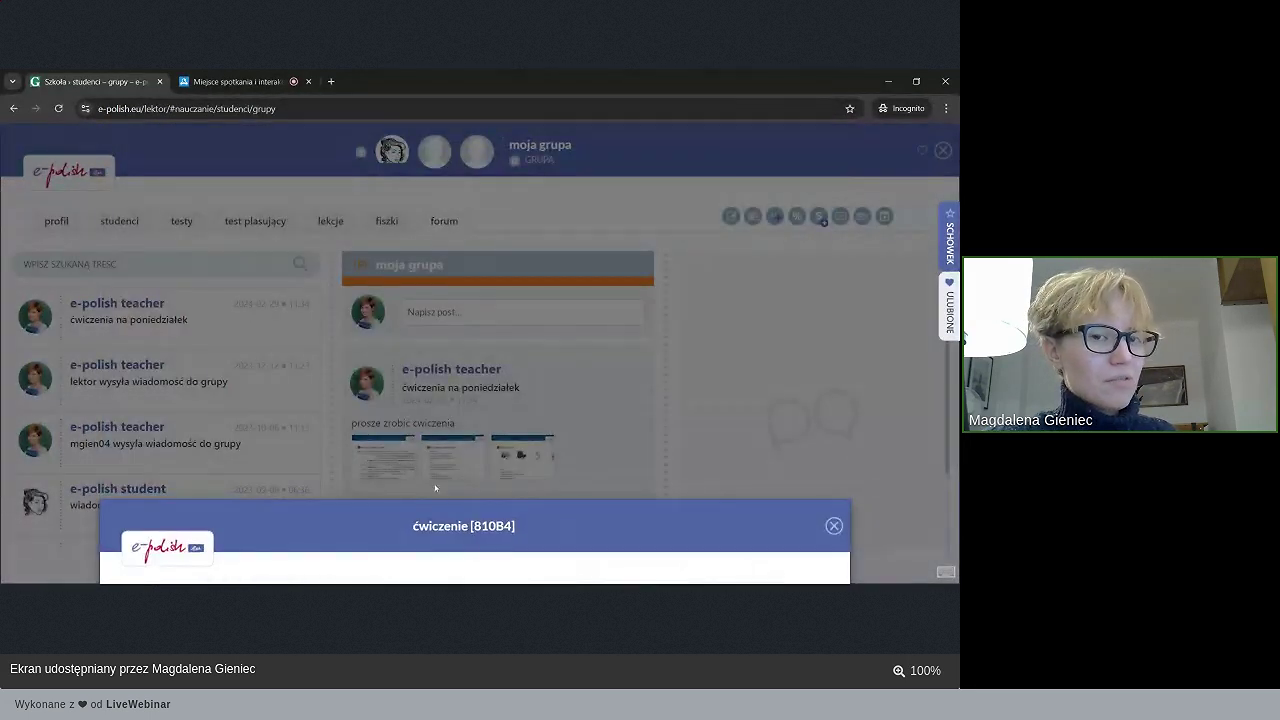
left_click_drag(445, 509, 460, 153)
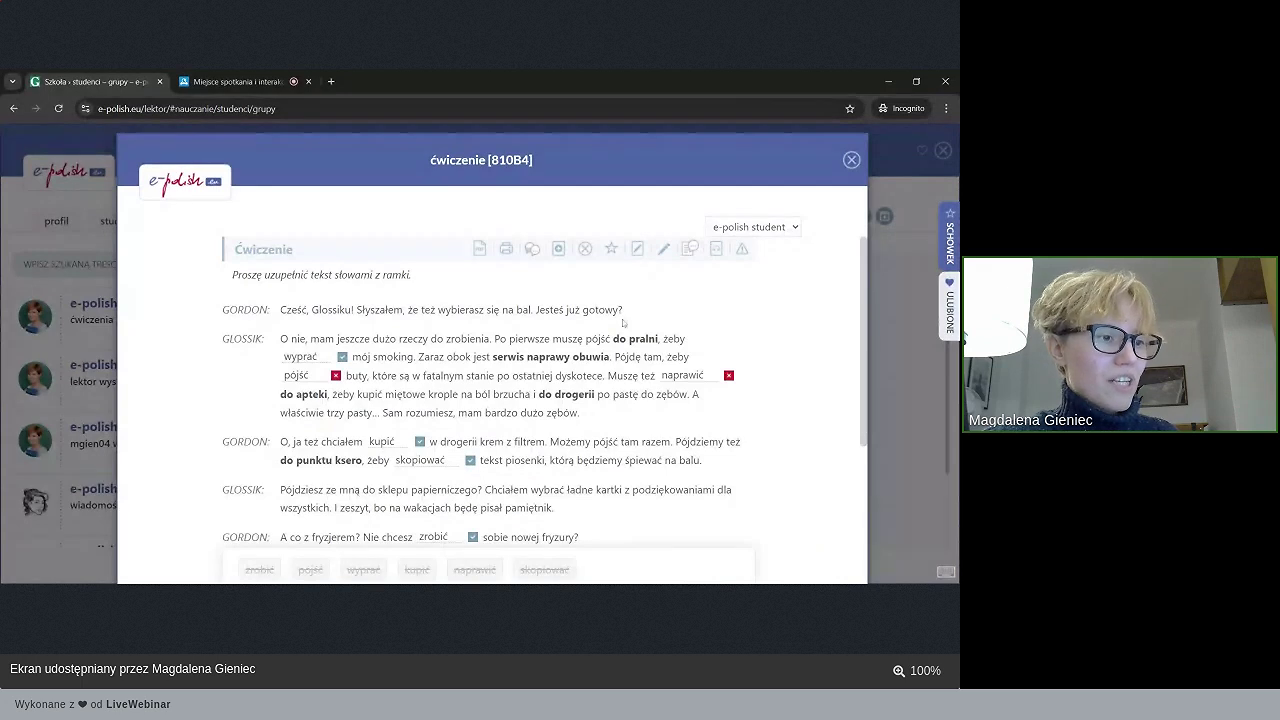
scroll(622, 322, "down", 3)
scroll(622, 322, "up", 1)
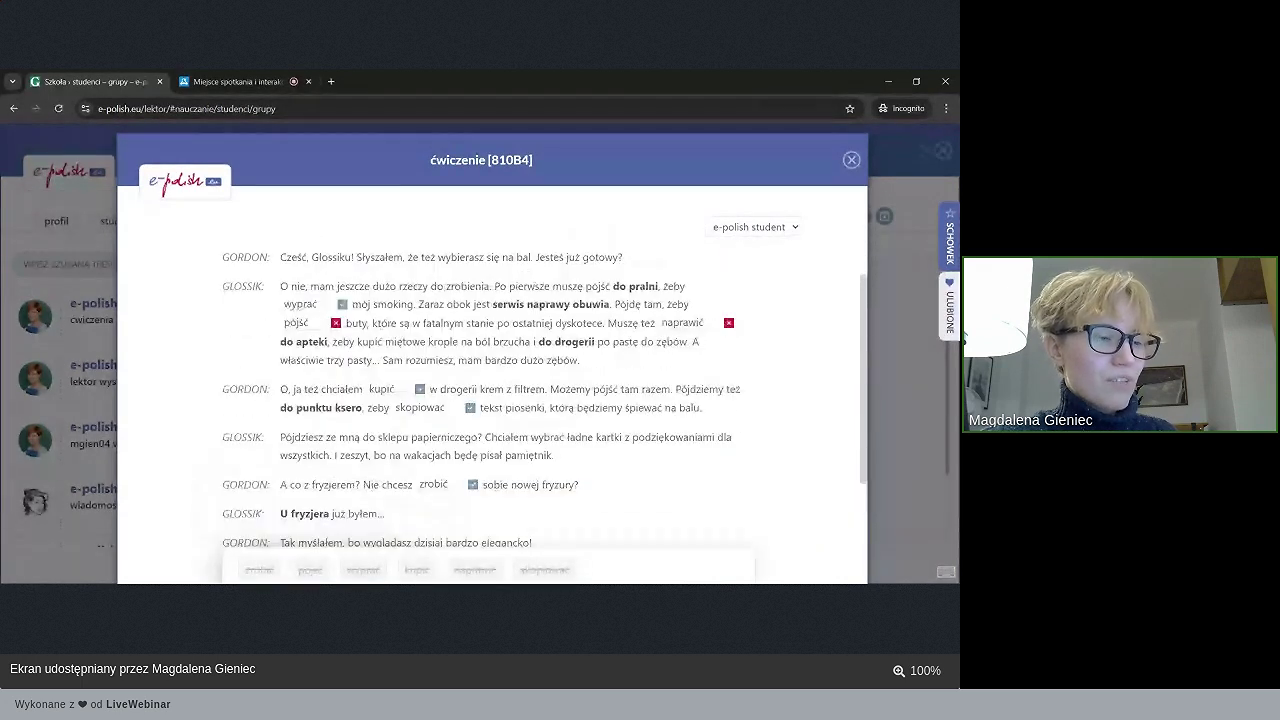
scroll(490, 390, "up", 1)
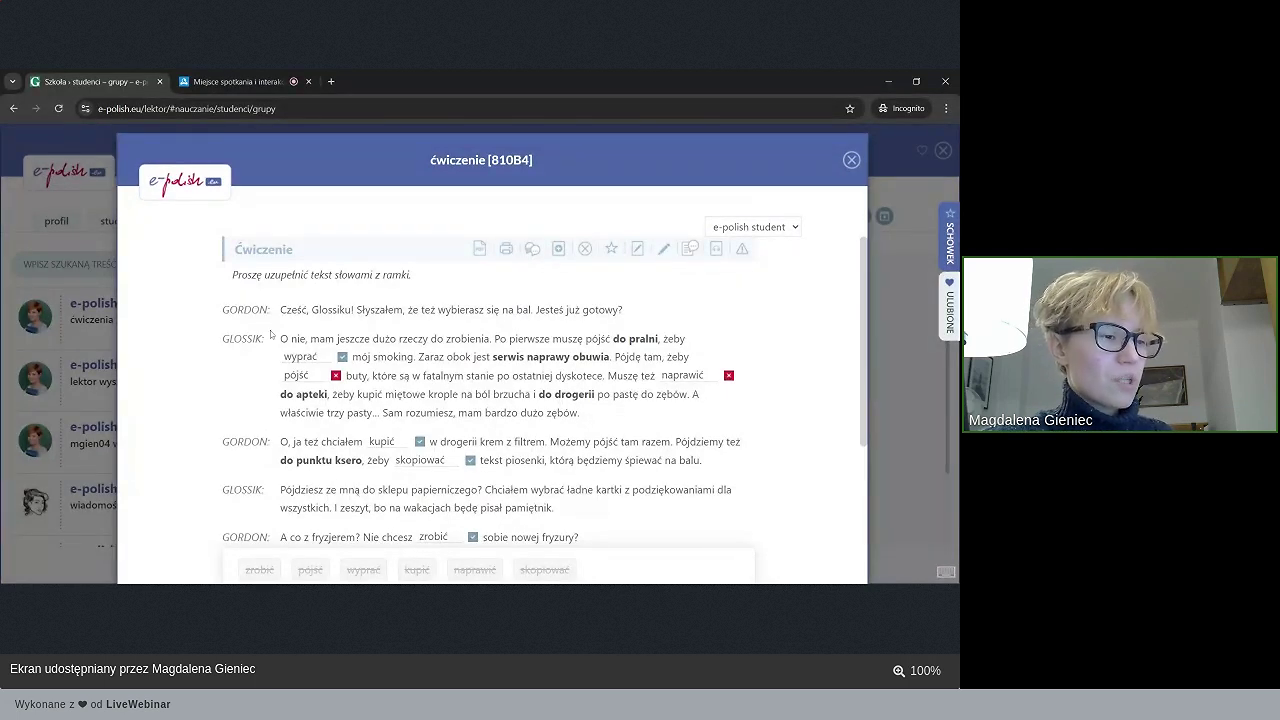
scroll(490, 390, "down", 3)
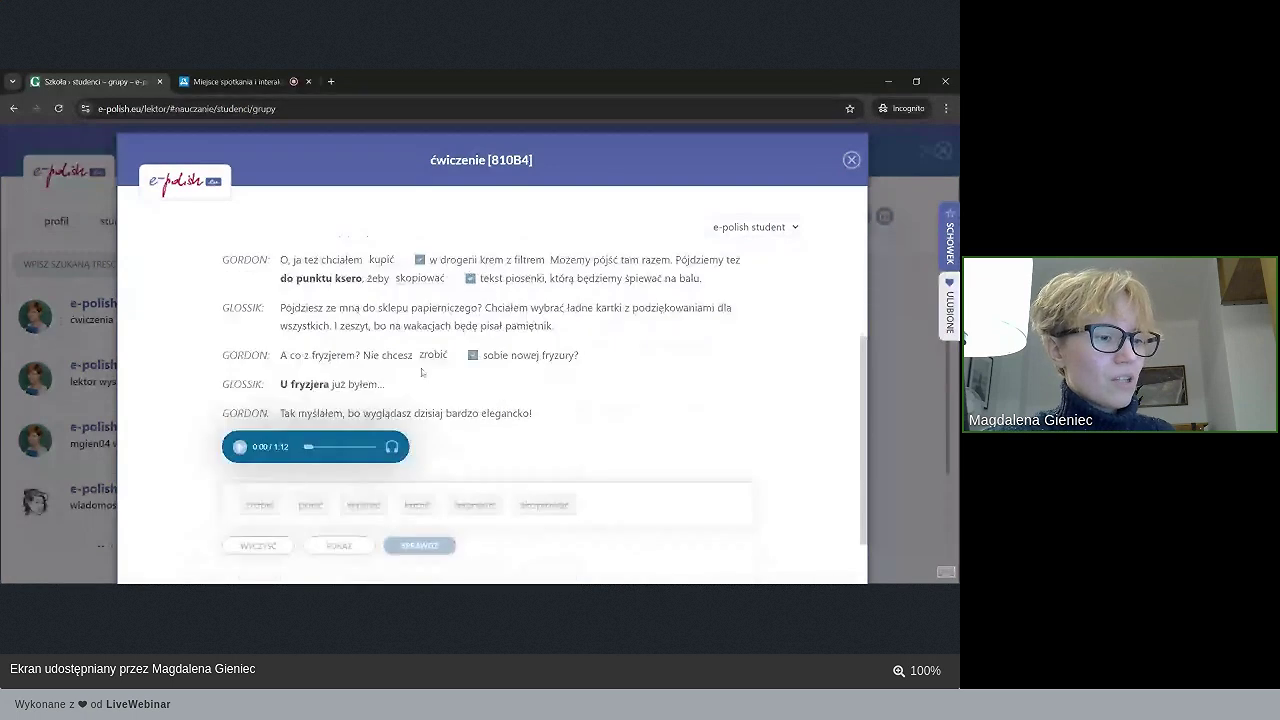
- Compare the other students' answers in exercise 810B4 one after another and return to the e-polish student's answers
scroll(490, 390, "up", 3)
scroll(171, 394, "up", 1)
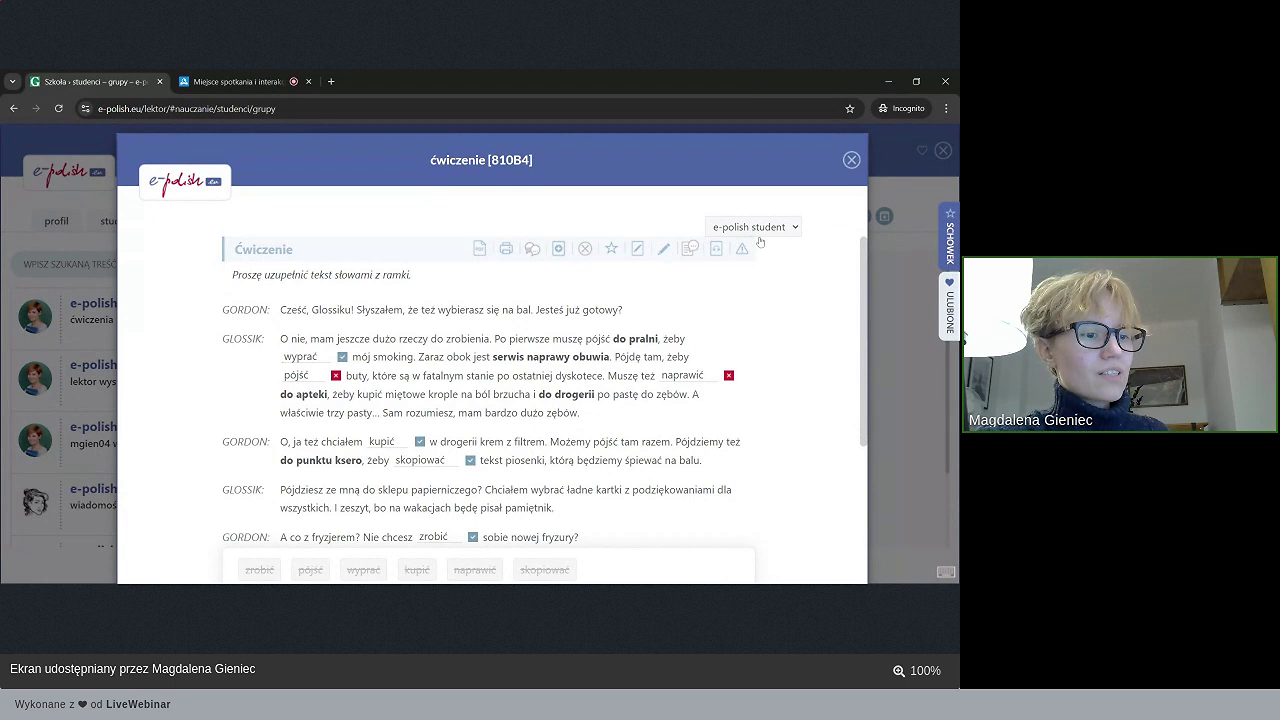
left_click(760, 242)
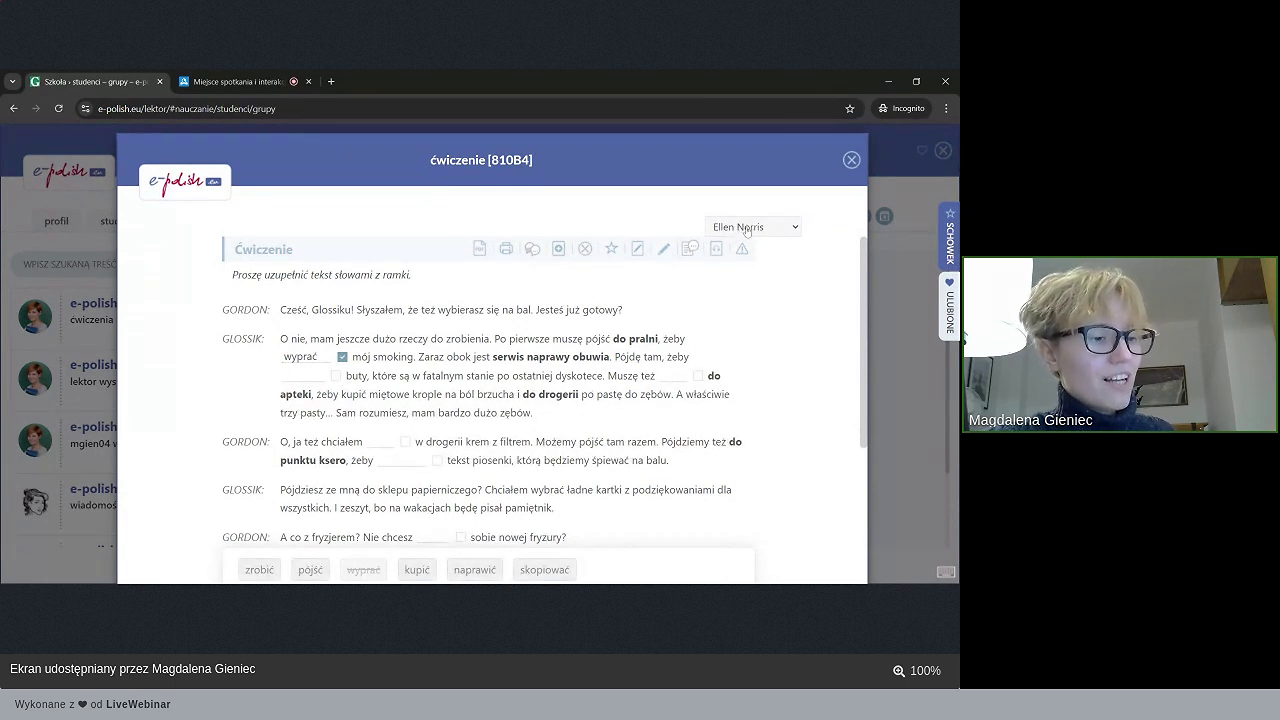
scroll(760, 230, "down", 1)
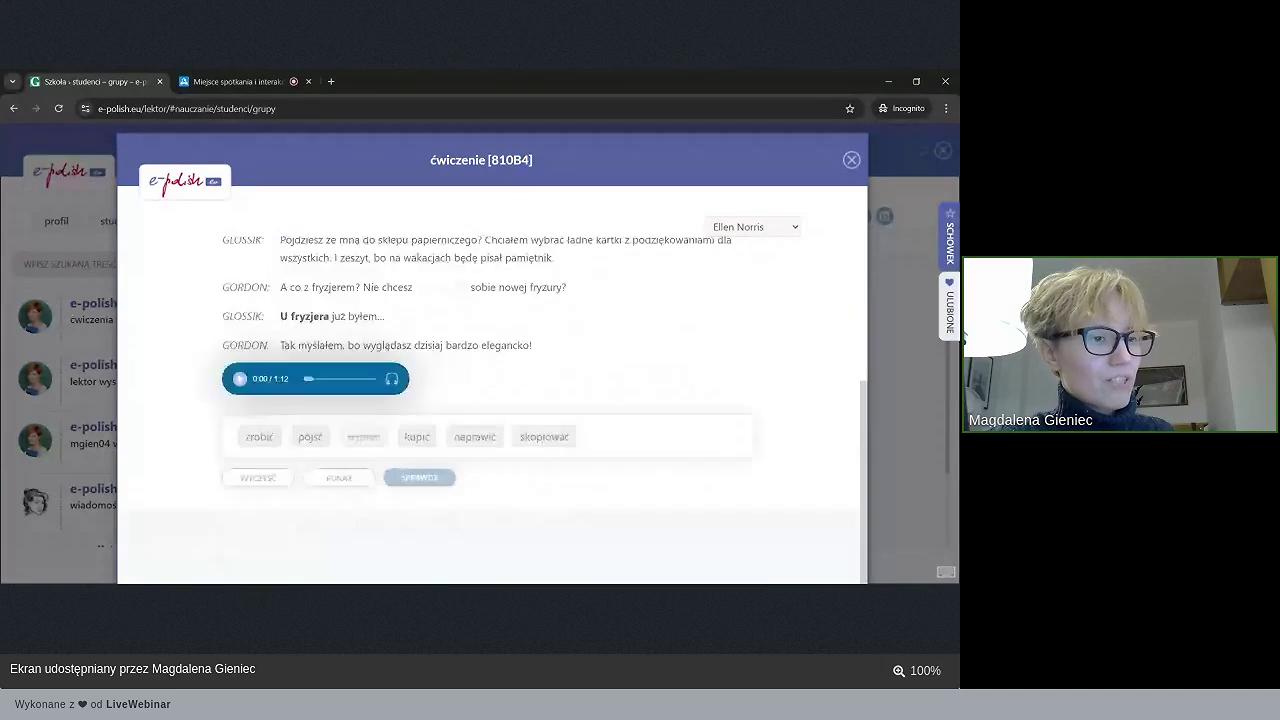
scroll(699, 264, "up", 1)
key("Down")
scroll(752, 305, "down", 5)
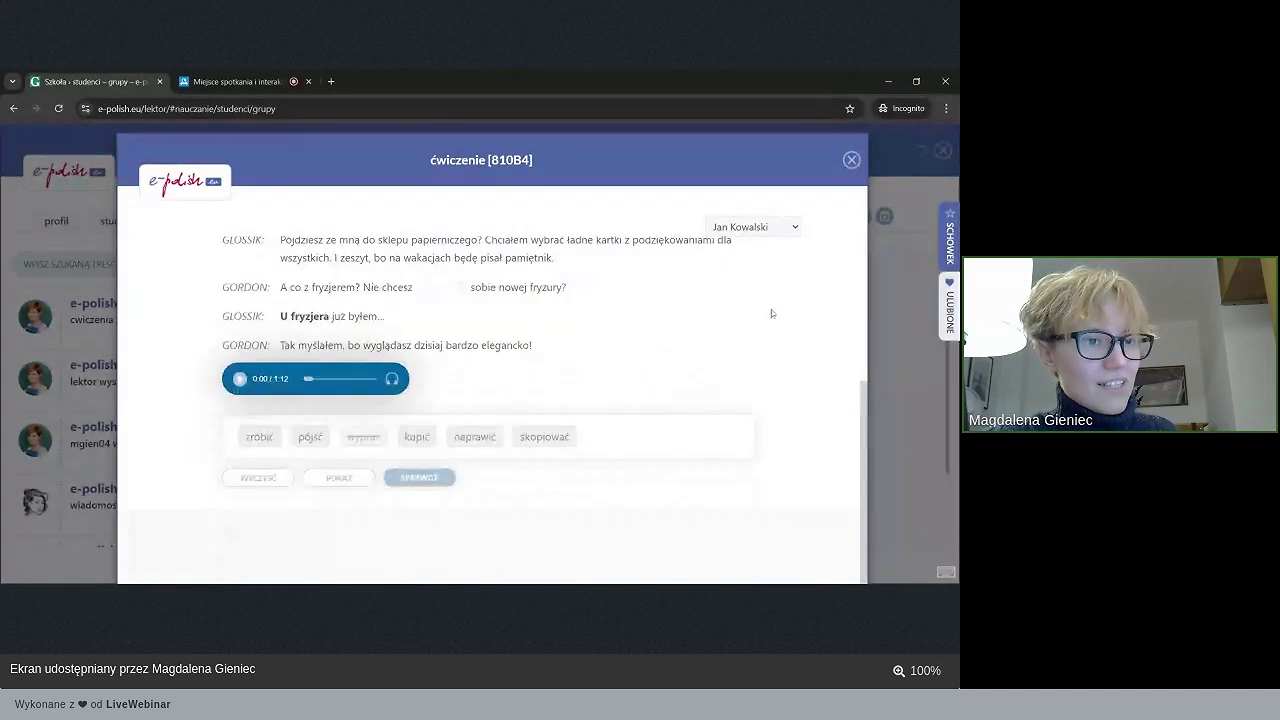
key("Down")
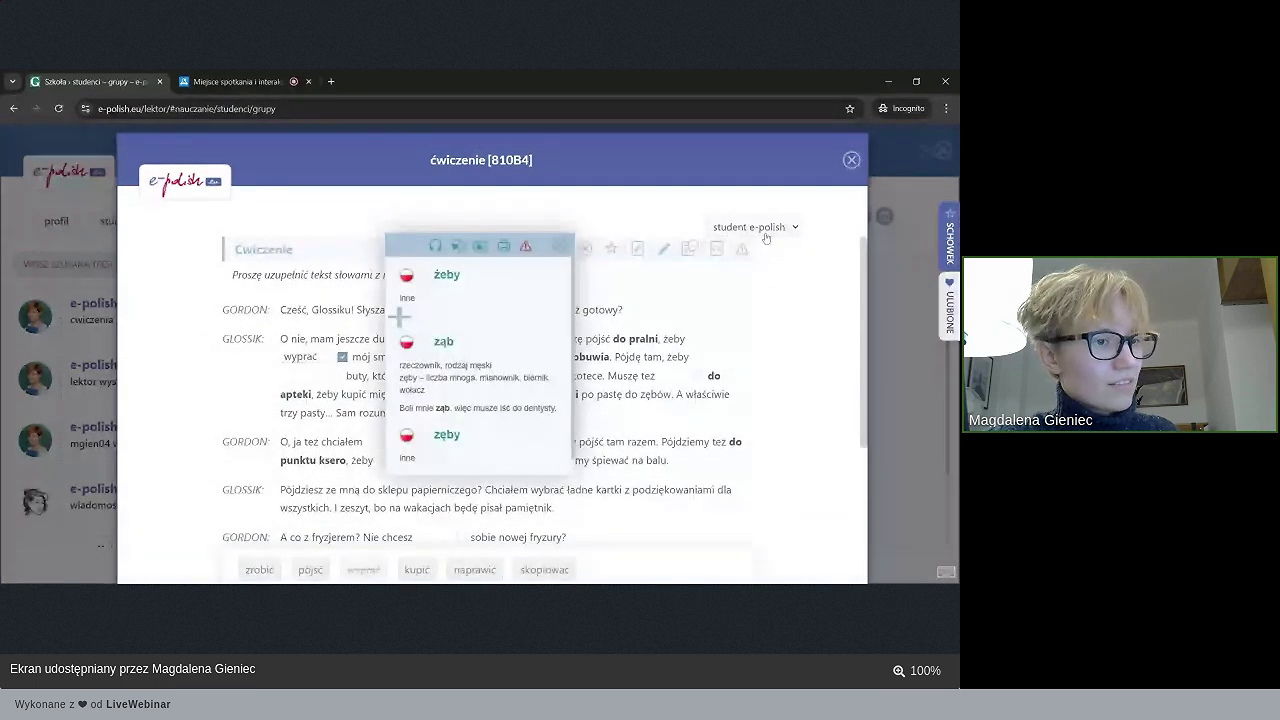
key("Down")
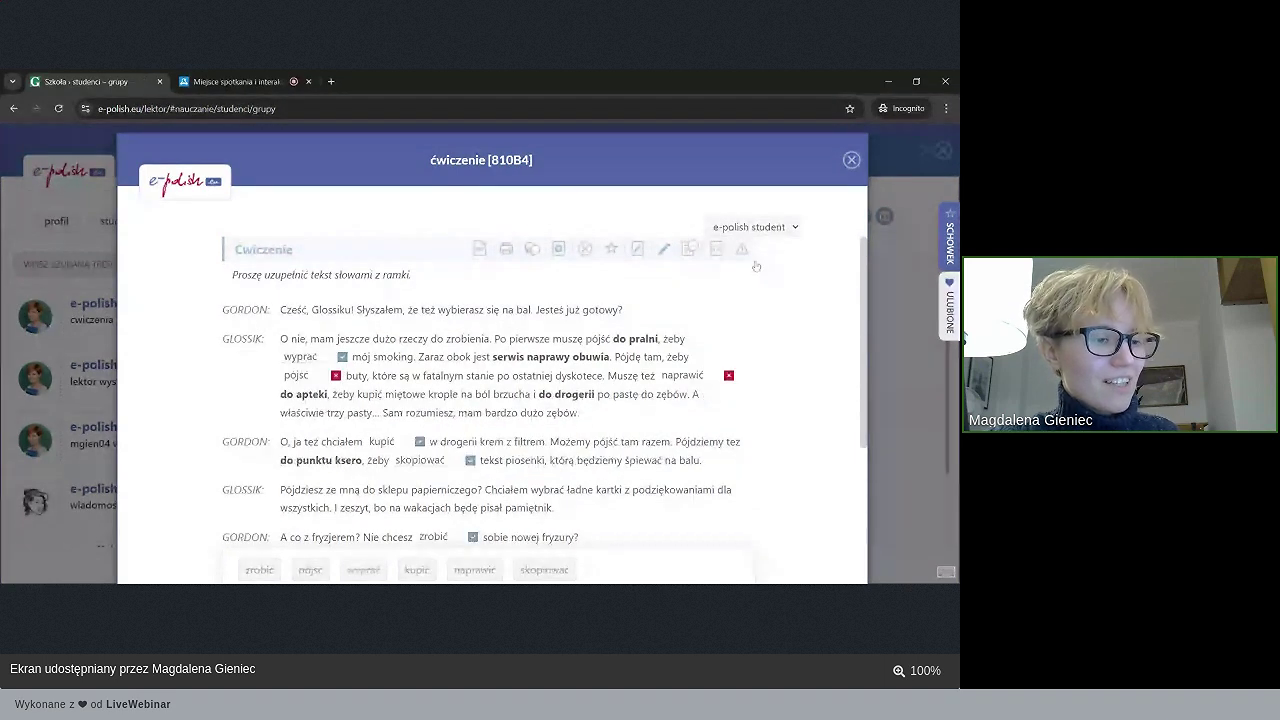
- Examine the e-polish student's marked answers in exercise 810B4 together with the score summary below the exercise
scroll(756, 300, "down", 3)
scroll(756, 300, "up", 2)
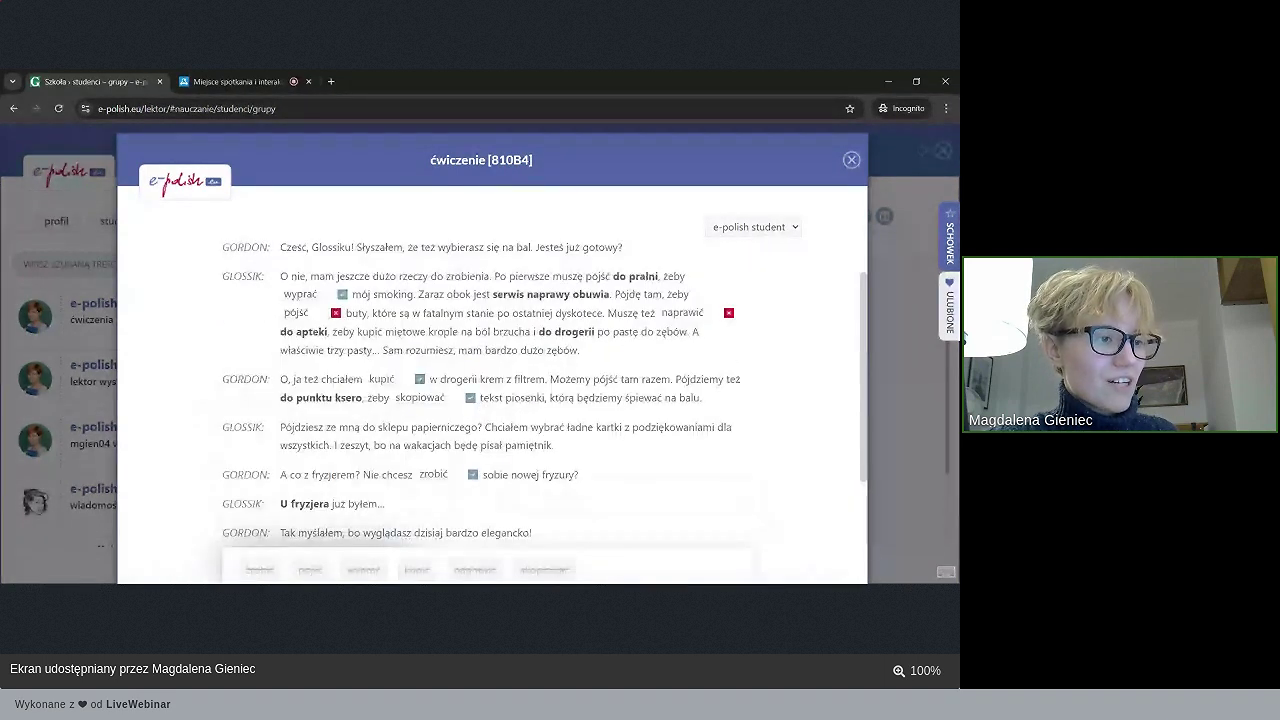
scroll(490, 380, "down", 2)
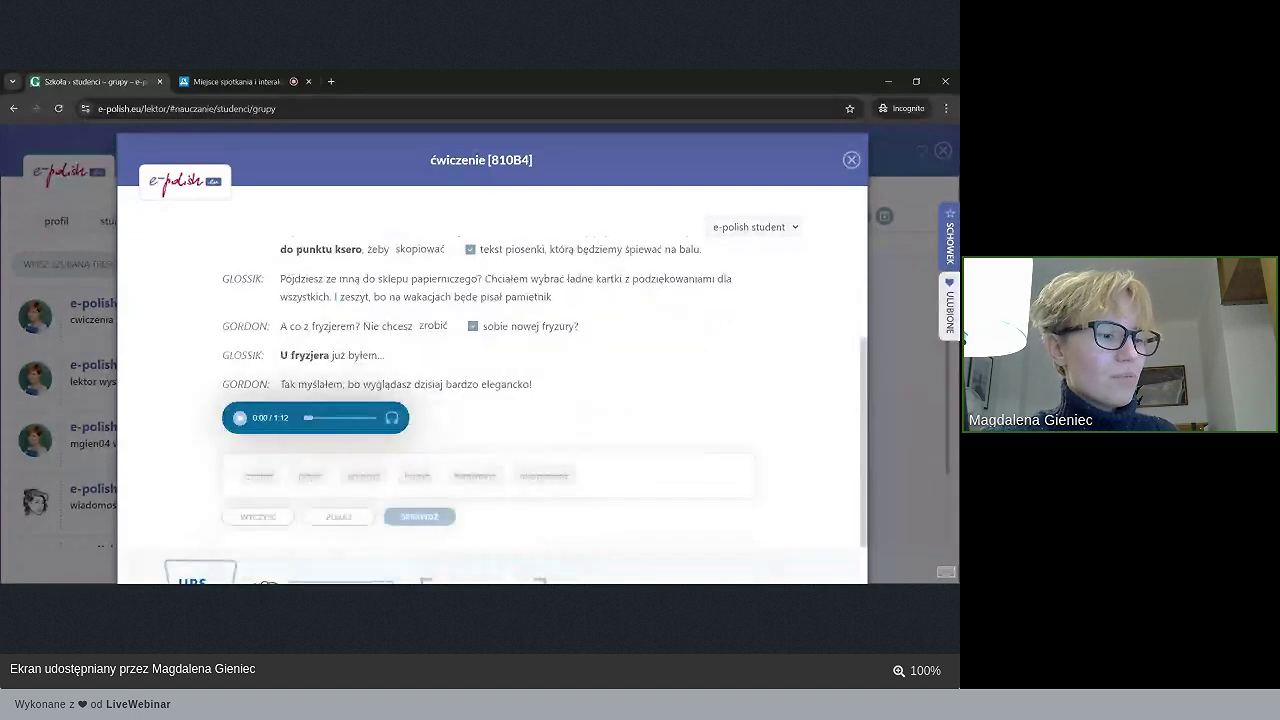
scroll(432, 322, "down", 1)
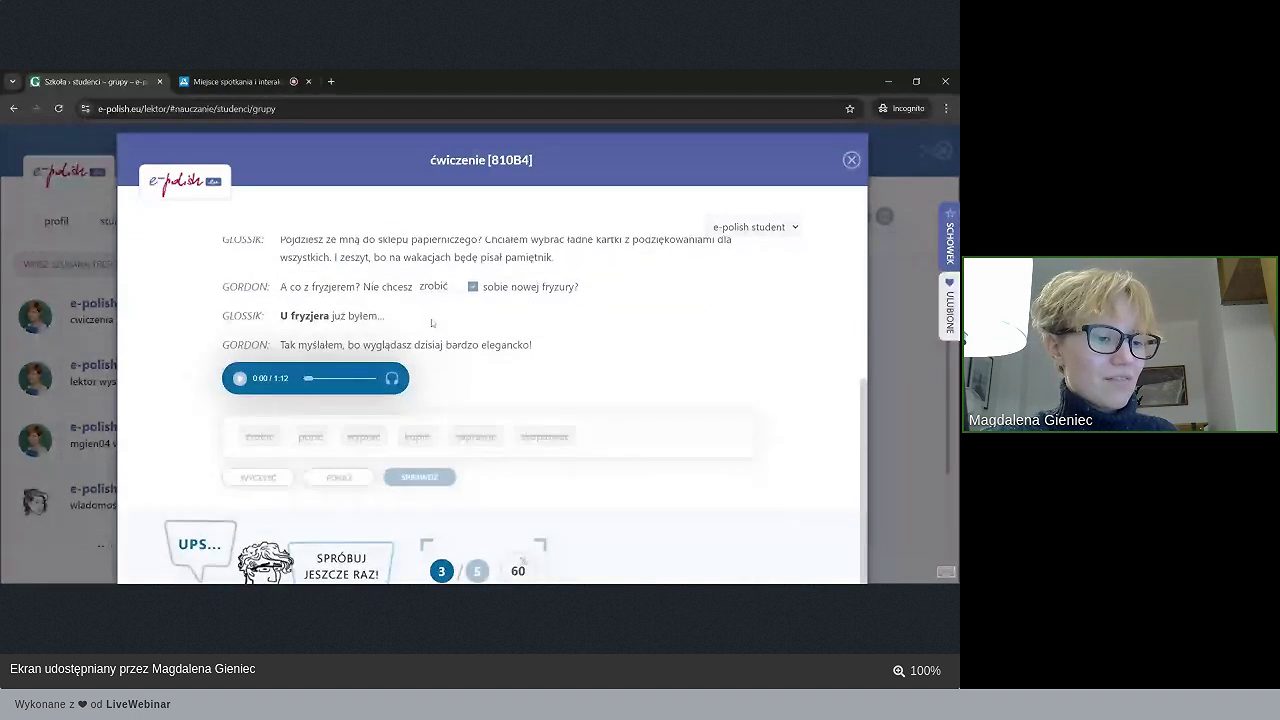
scroll(432, 322, "down", 1)
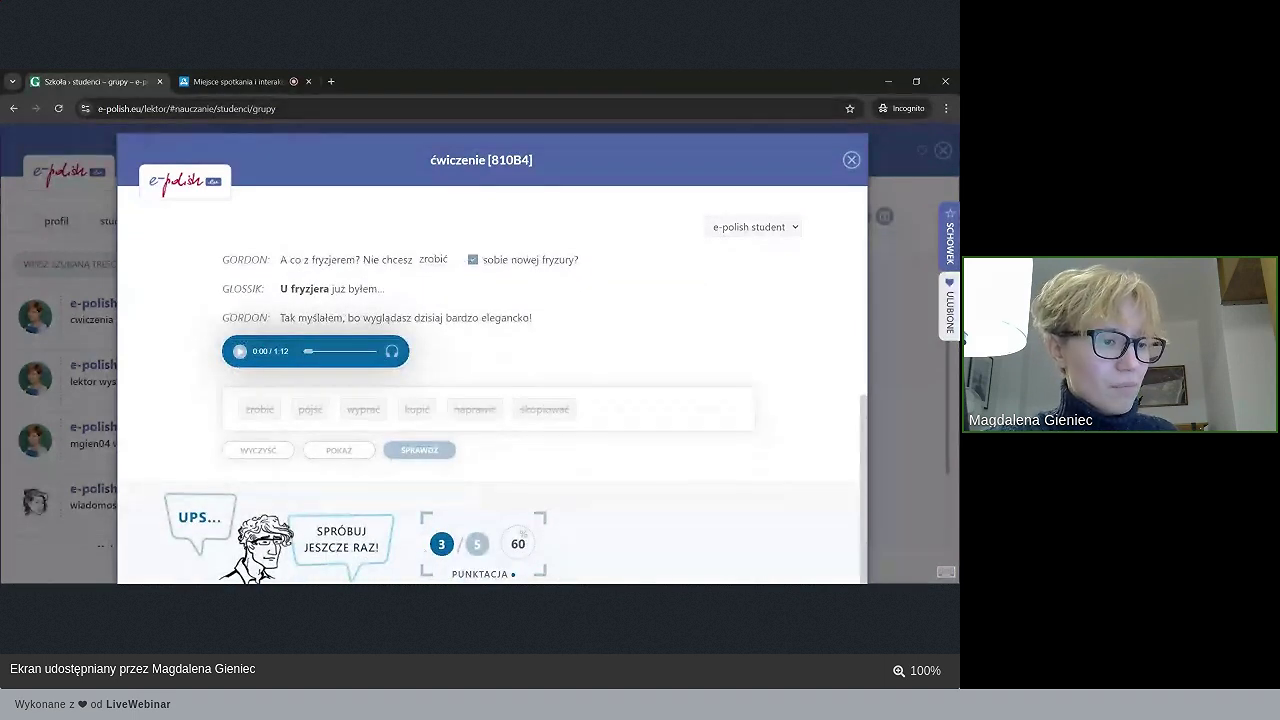
scroll(490, 380, "up", 5)
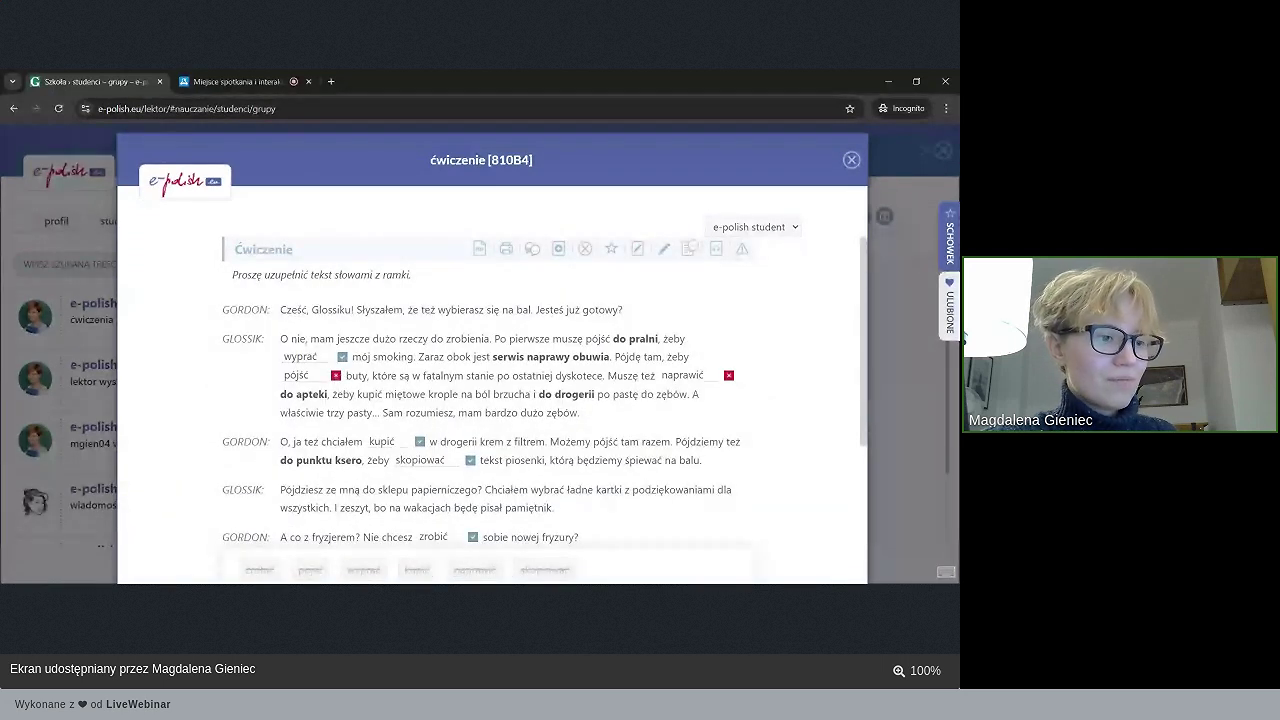
scroll(490, 400, "down", 1)
scroll(490, 400, "down", 1)
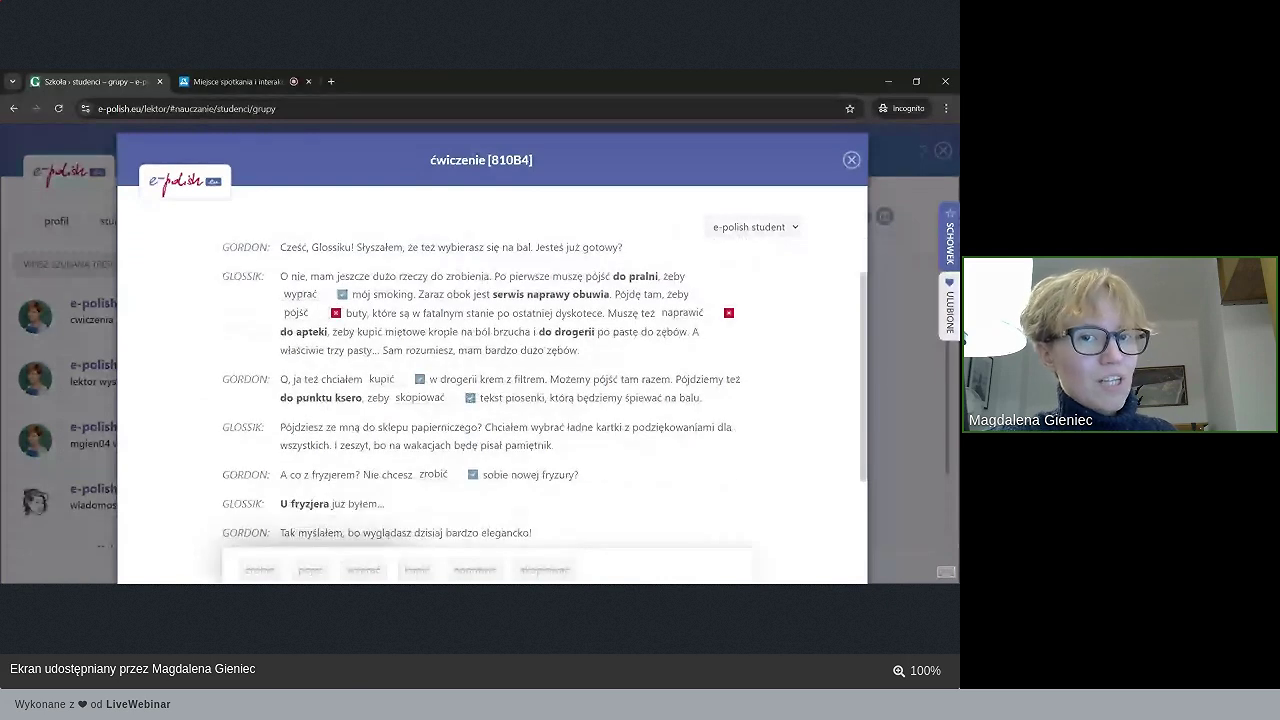
- Show the correct answers for the e-polish student's exercise 810B4, review them in the text, and clear the answers
scroll(371, 516, "down", 2)
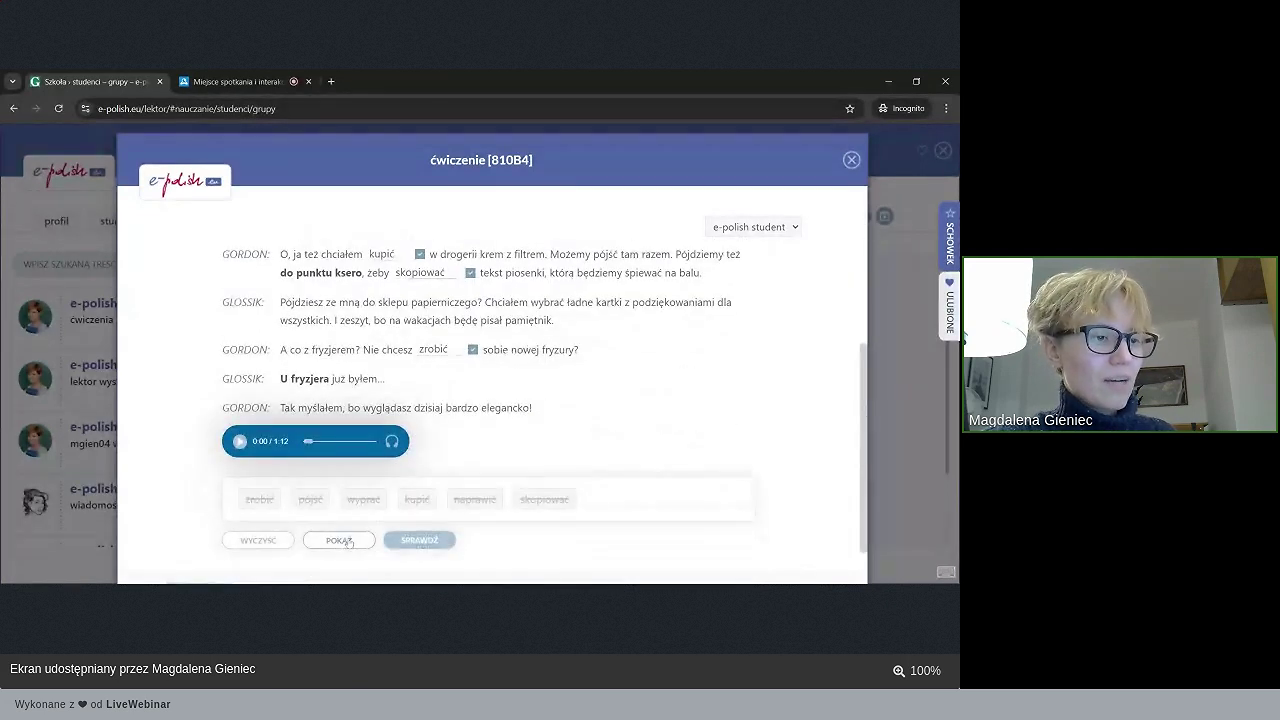
scroll(447, 437, "up", 1)
scroll(447, 437, "up", 3)
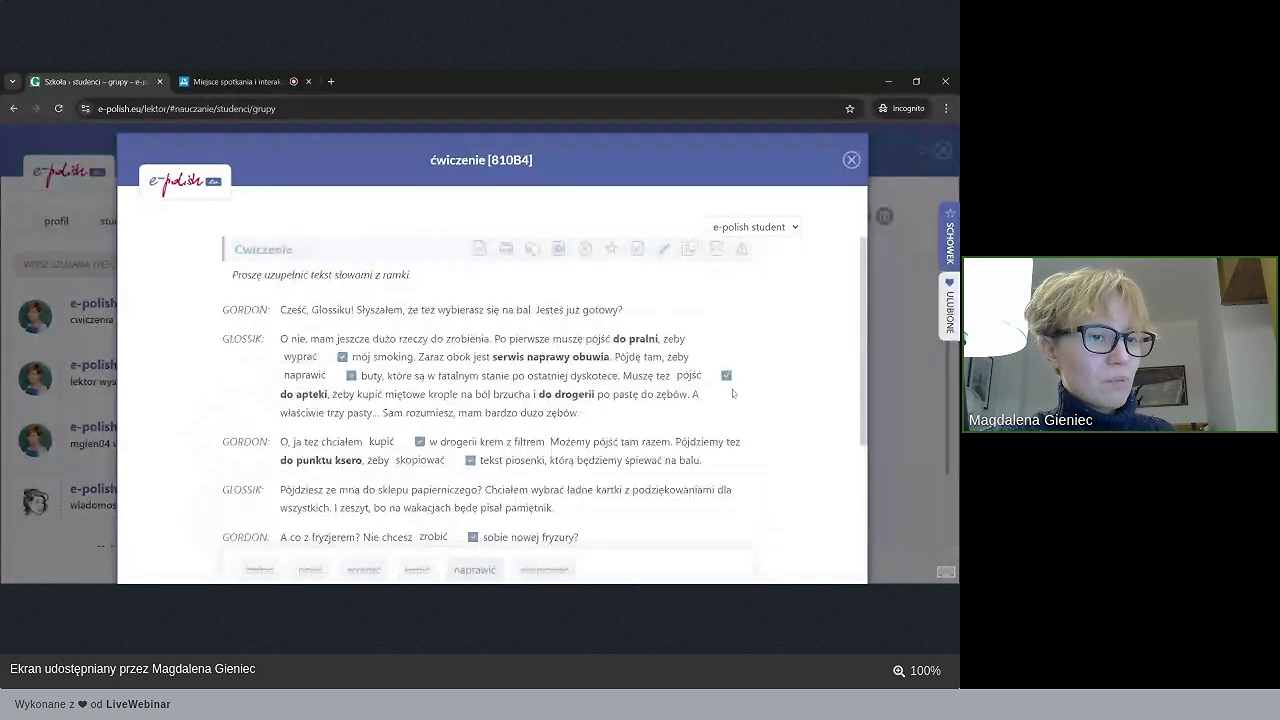
scroll(380, 440, "down", 5)
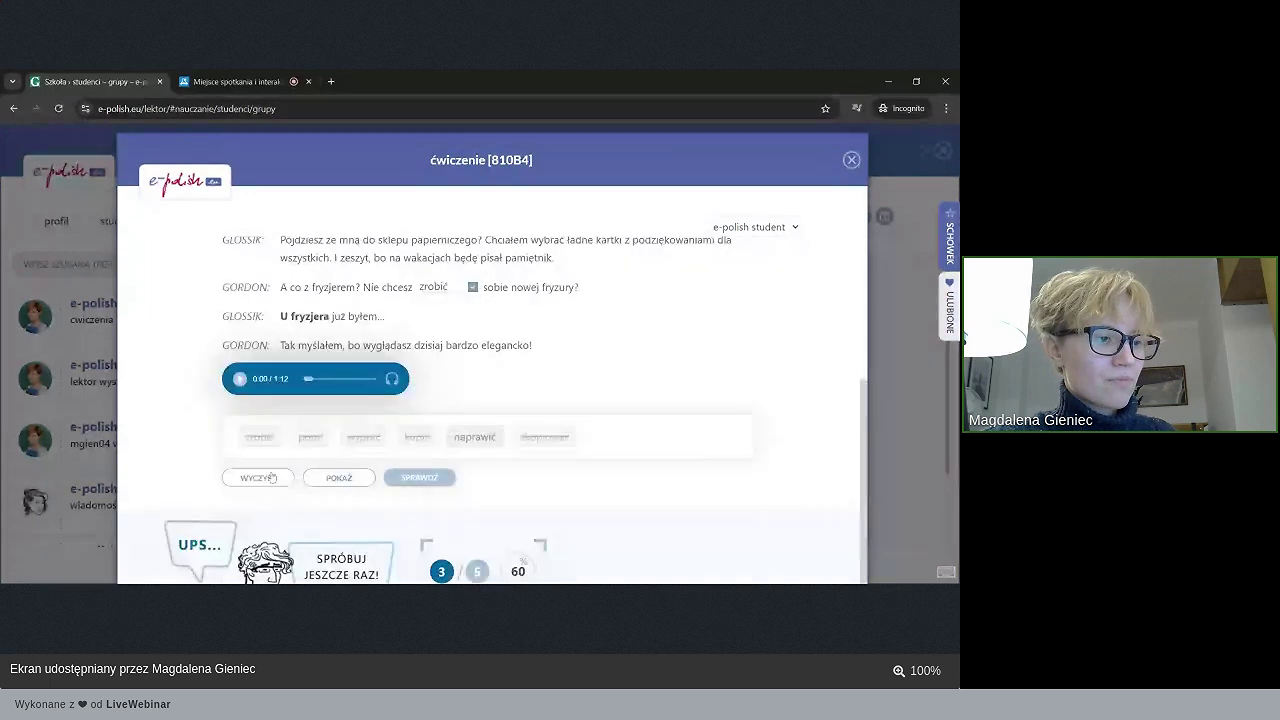
left_click(258, 477)
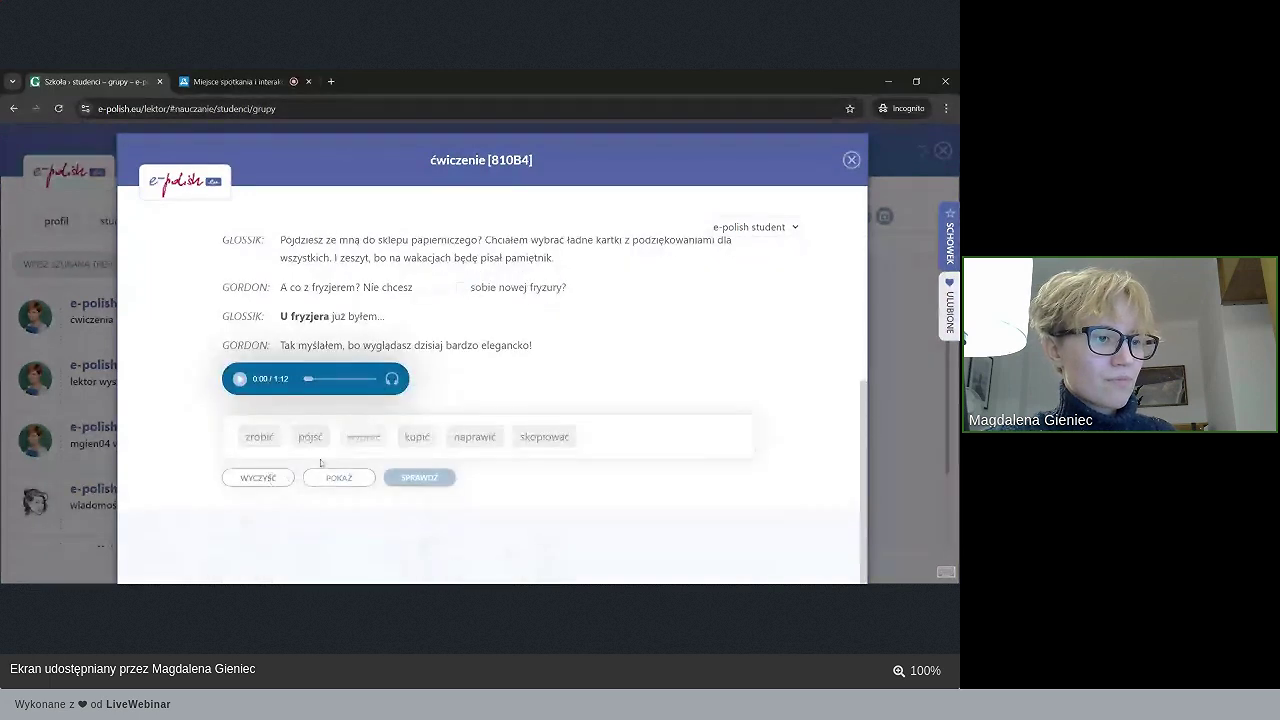
- Bring back the e-polish student's saved answers by switching to another student and back, and close exercise 810B4
left_click(764, 232)
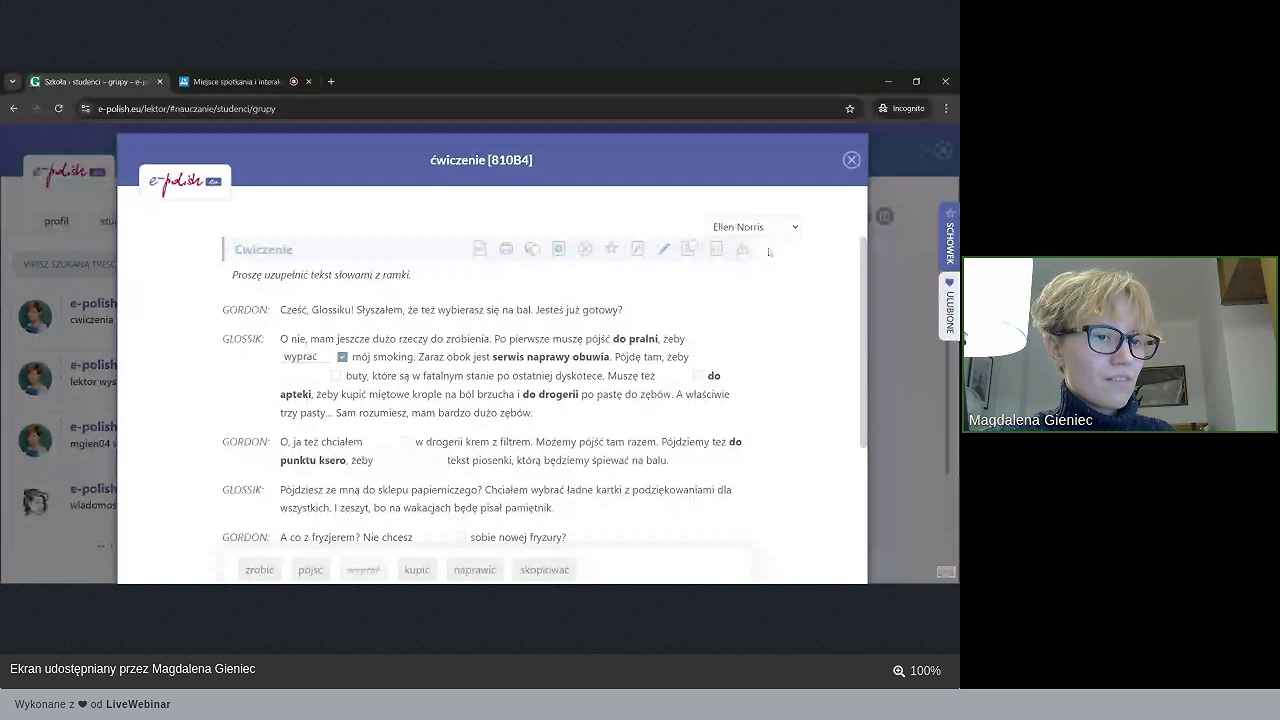
left_click(766, 257)
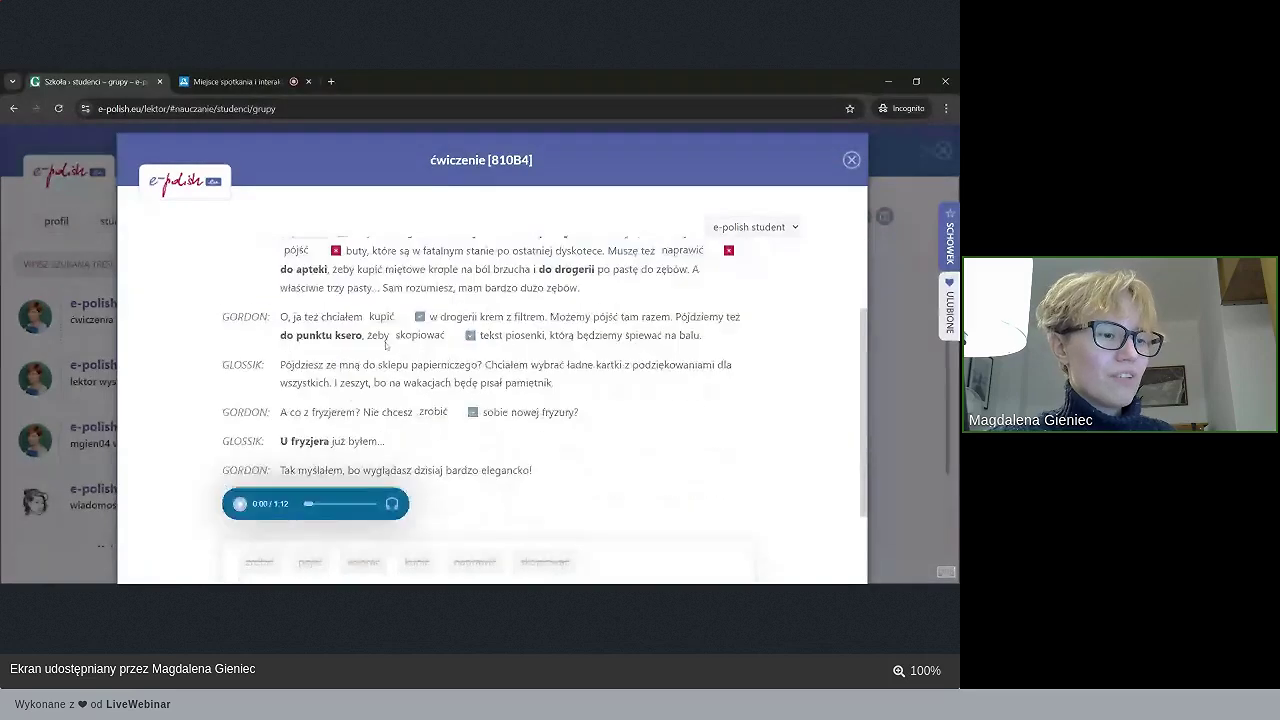
left_click(850, 160)
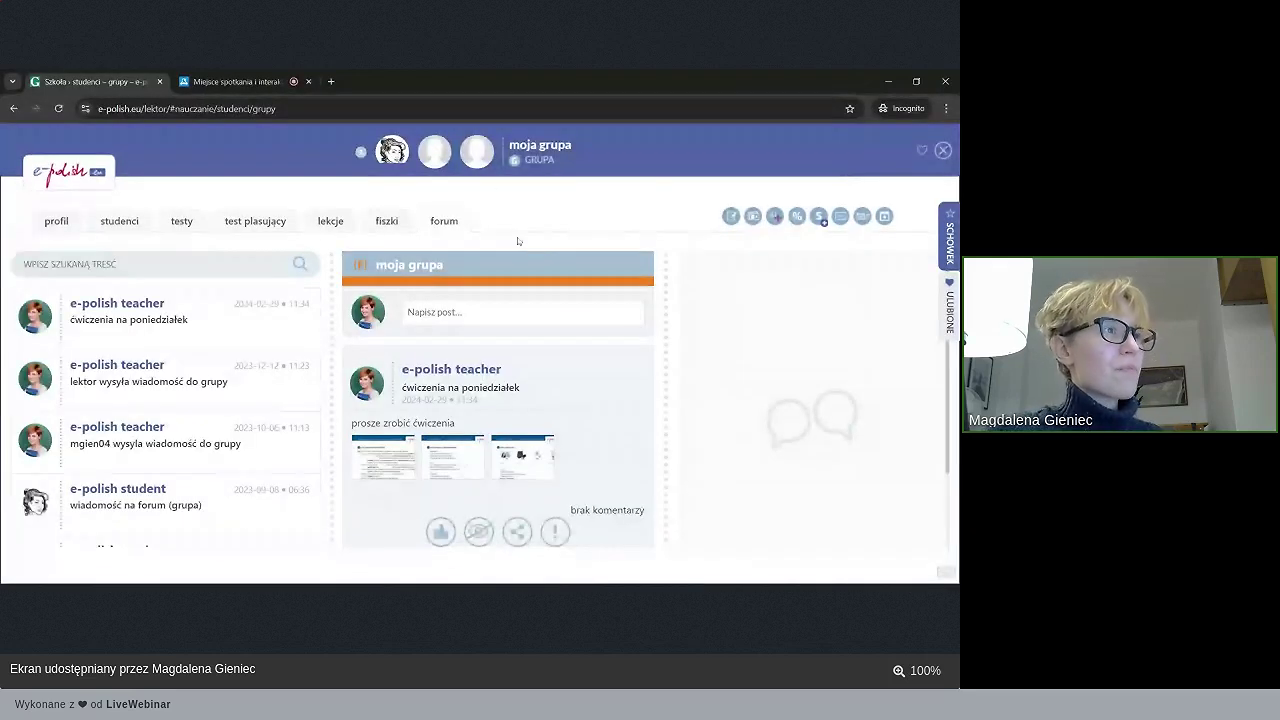
- View the tests of moja grupa, followed by the tests of Grupa Webinaryjna 2024
left_click(177, 224)
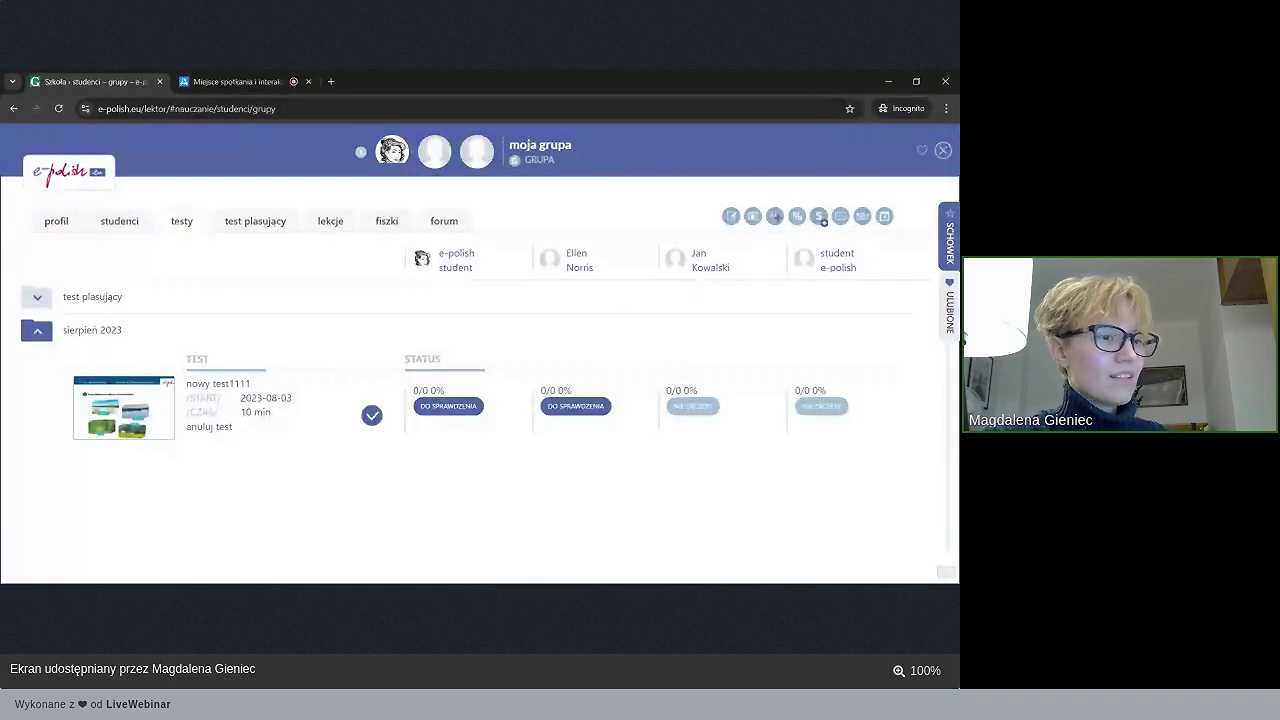
left_click(944, 152)
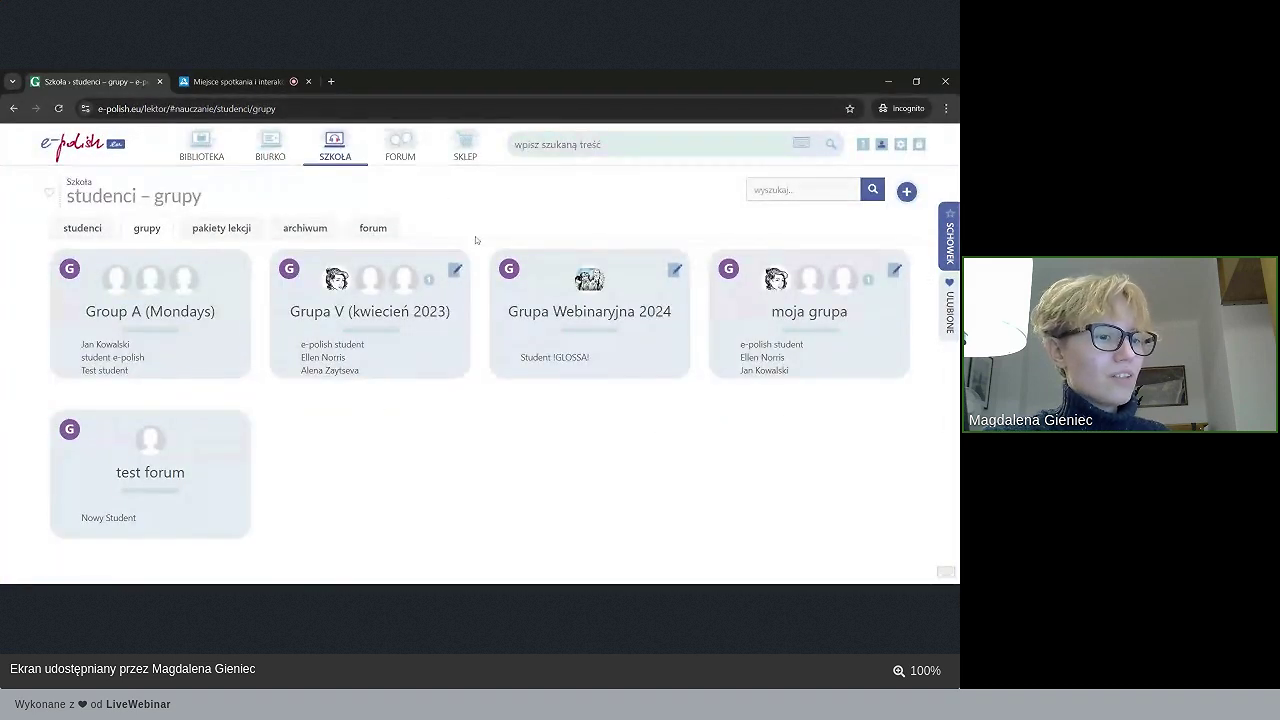
left_click(545, 362)
left_click(178, 231)
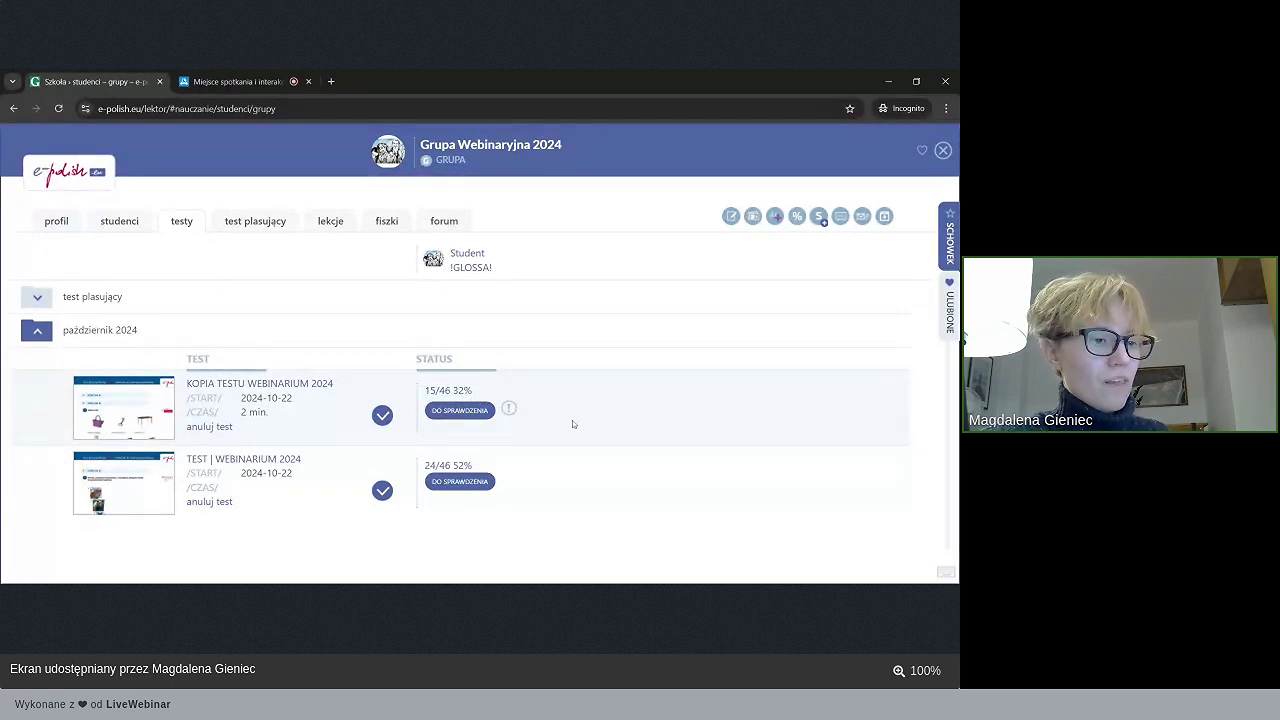
- Review the student's answers, points and teacher remarks in KOPIA TESTU WEBINARIUM 2024, and close the test
left_click(455, 395)
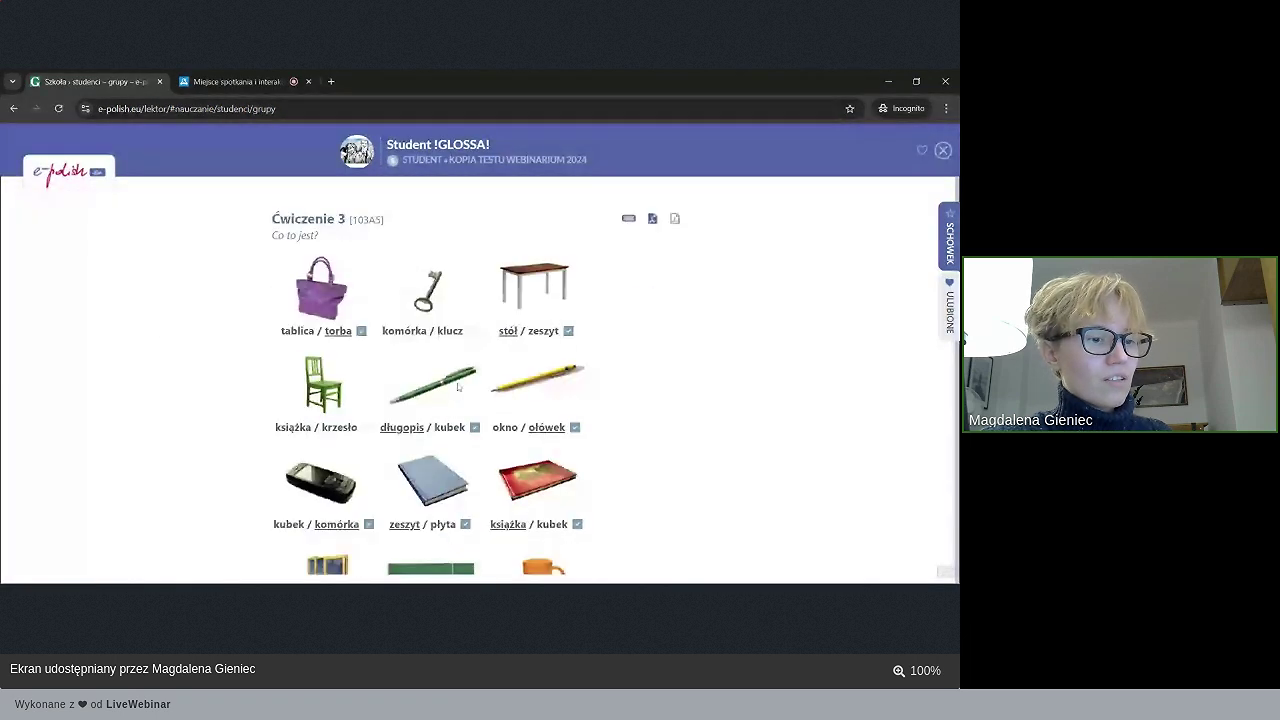
scroll(457, 385, "down", 10)
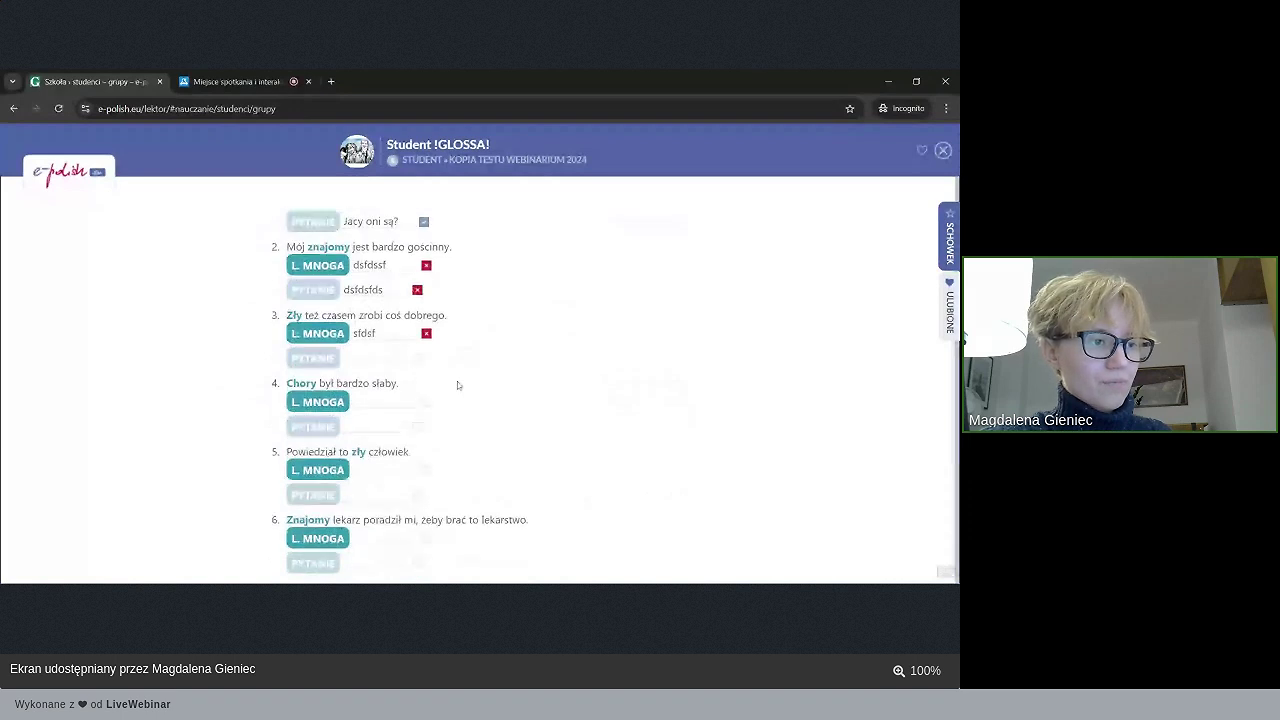
scroll(457, 385, "down", 20)
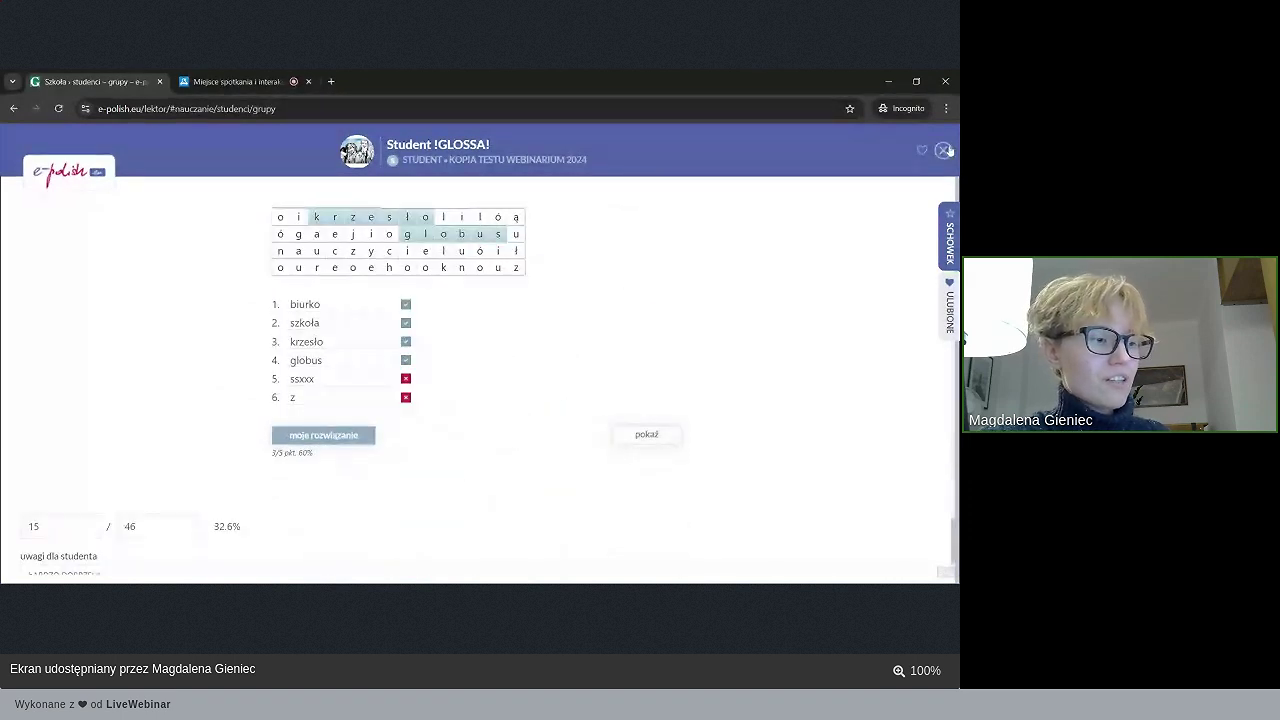
scroll(546, 357, "down", 1)
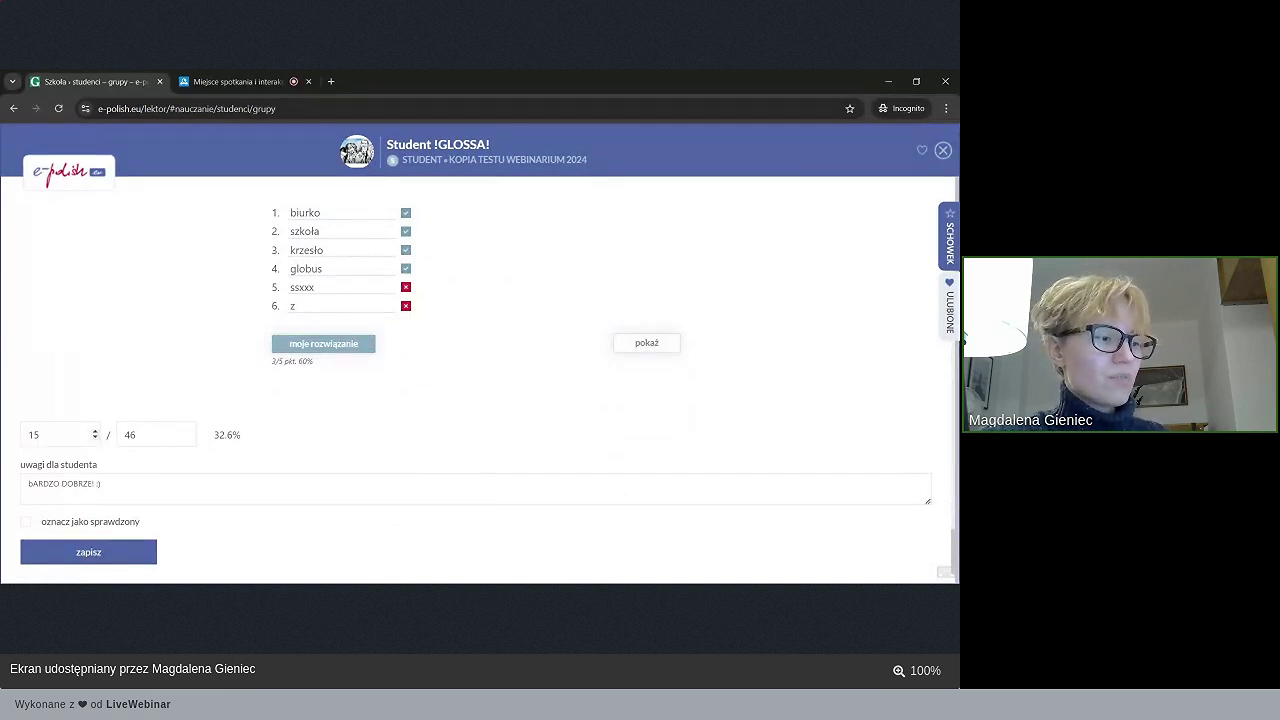
left_click(943, 151)
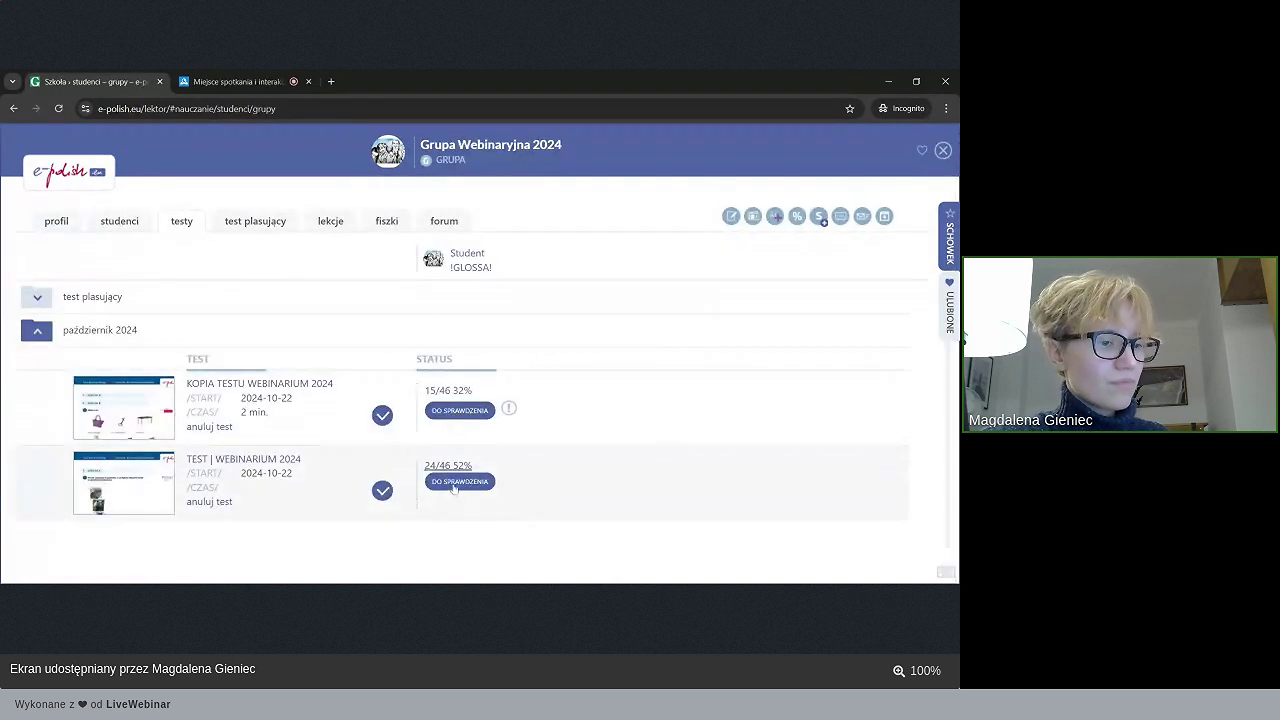
- Open the student's attempt at TEST | WEBINARIUM 2024 and review the answers through to the grading fields
left_click(454, 484)
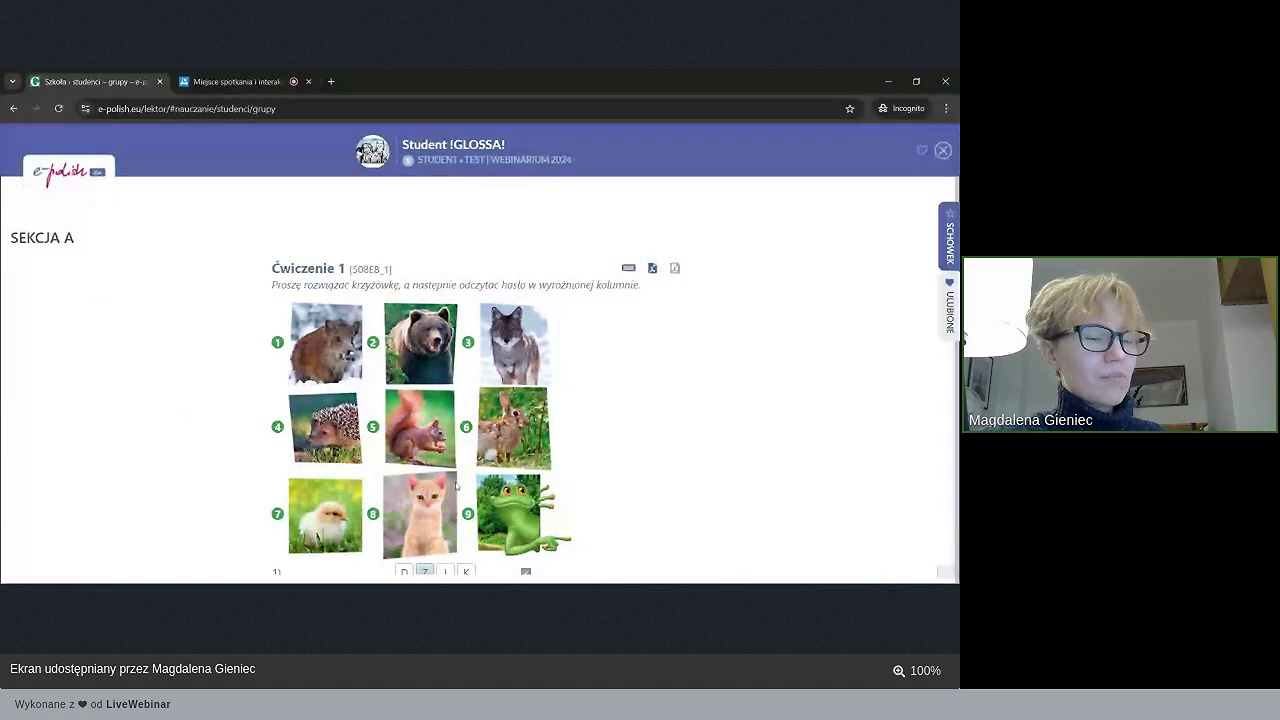
scroll(455, 485, "down", 10)
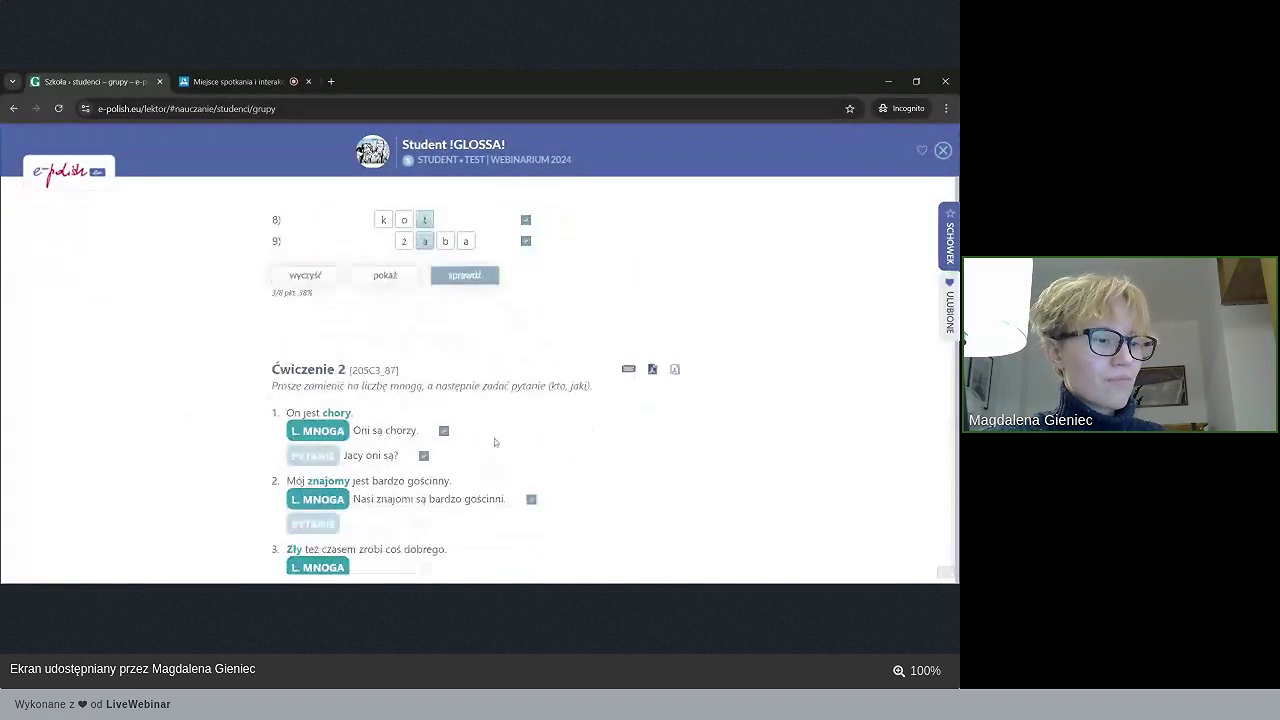
scroll(494, 442, "down", 10)
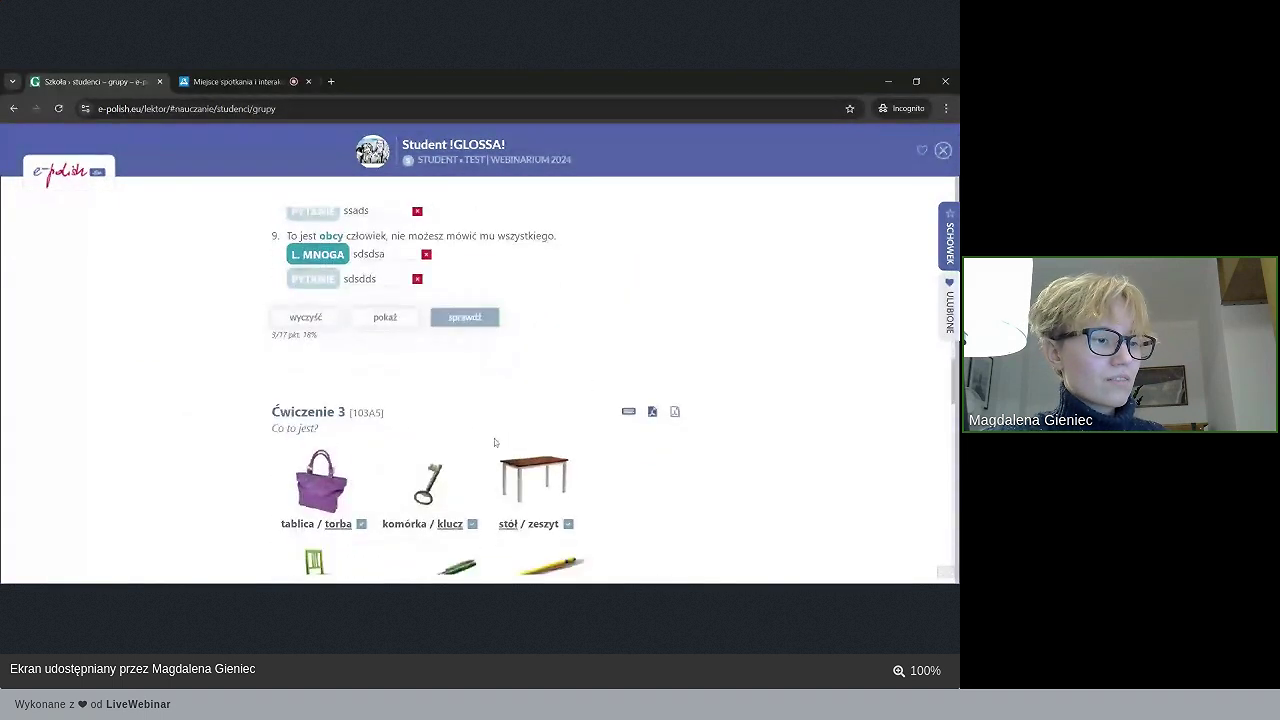
scroll(494, 440, "down", 6)
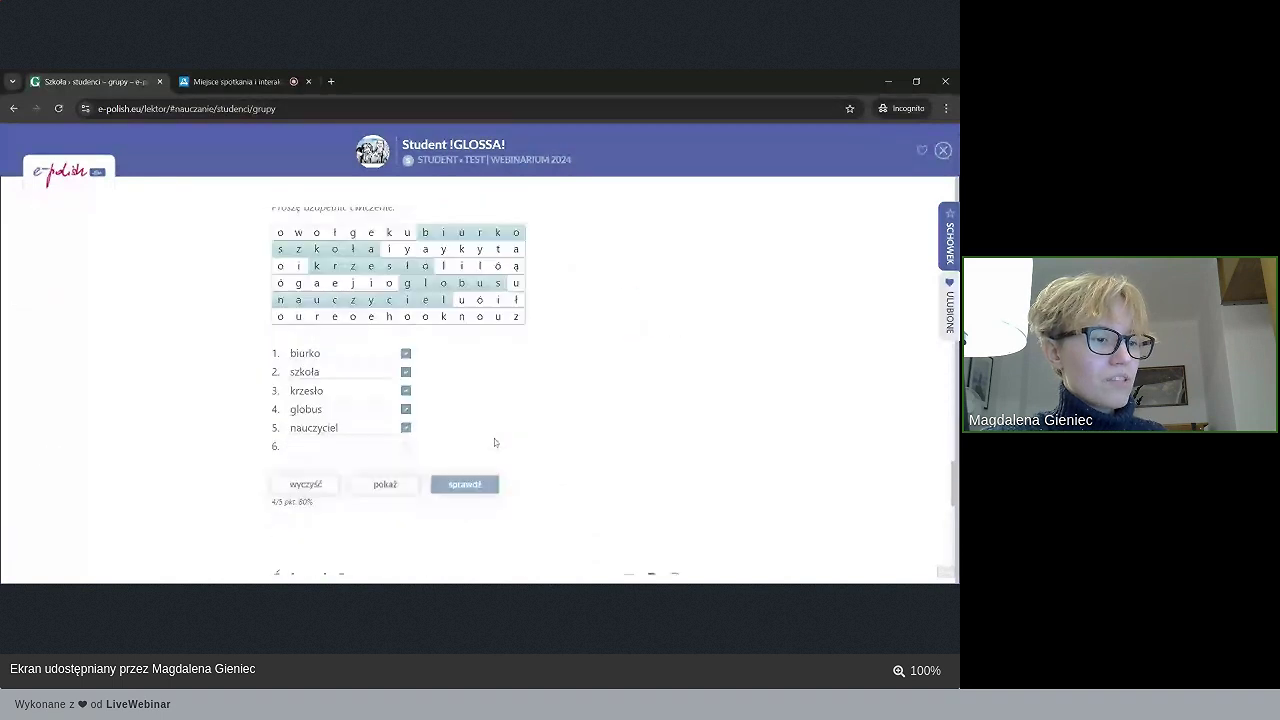
scroll(494, 440, "down", 8)
scroll(793, 395, "down", 3)
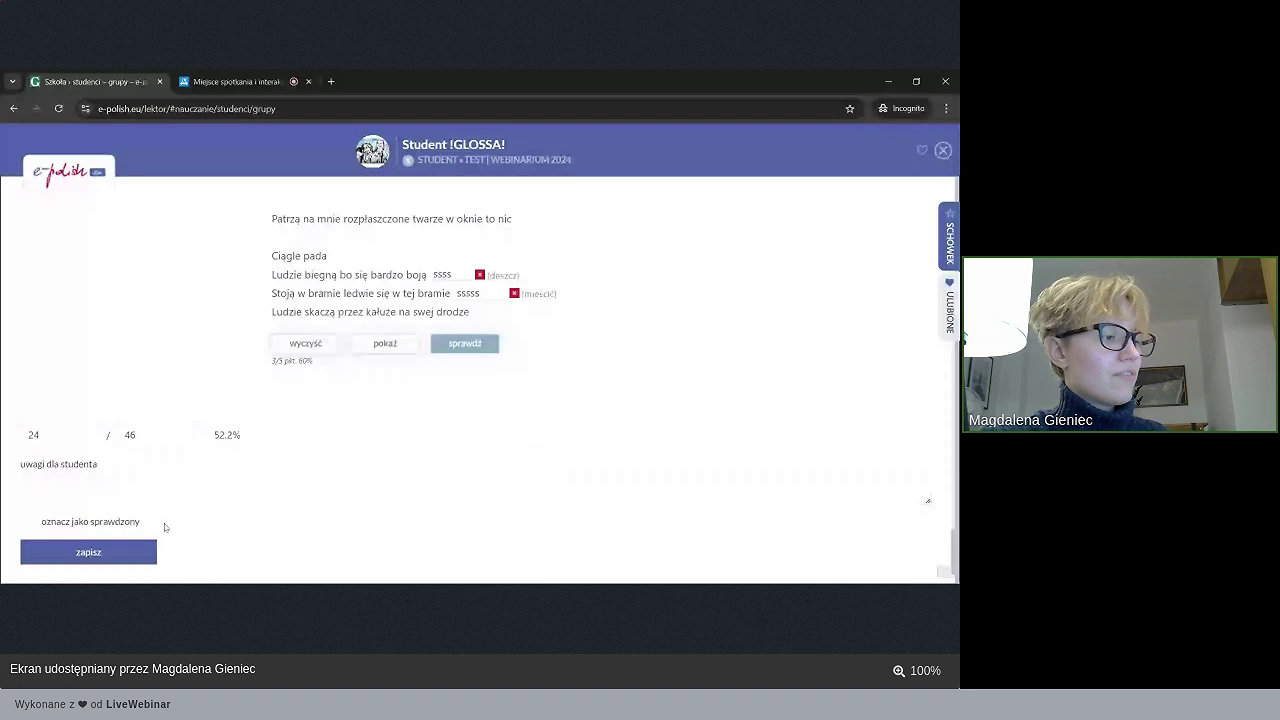
- Add the remark "ok :)" for the student on TEST | WEBINARIUM 2024, mark the test as checked, and save the grading
left_click(28, 483)
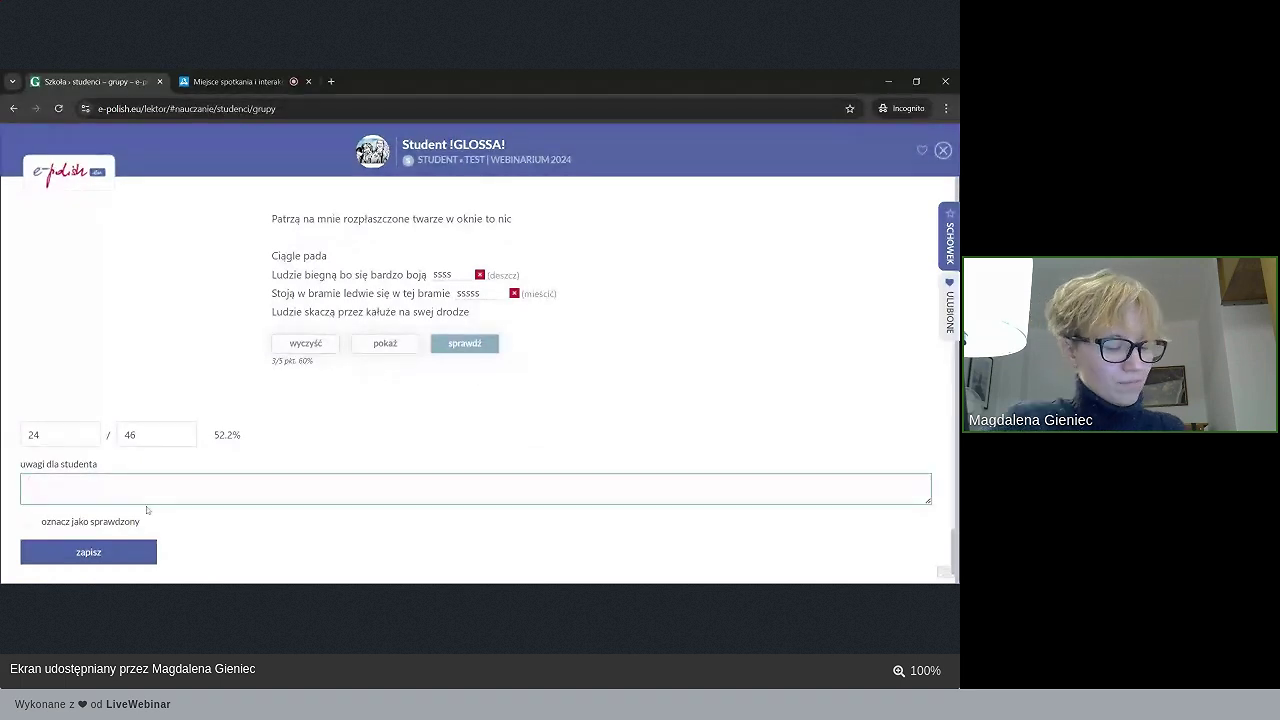
type("c")
key("BackSpace")
type("ok :)")
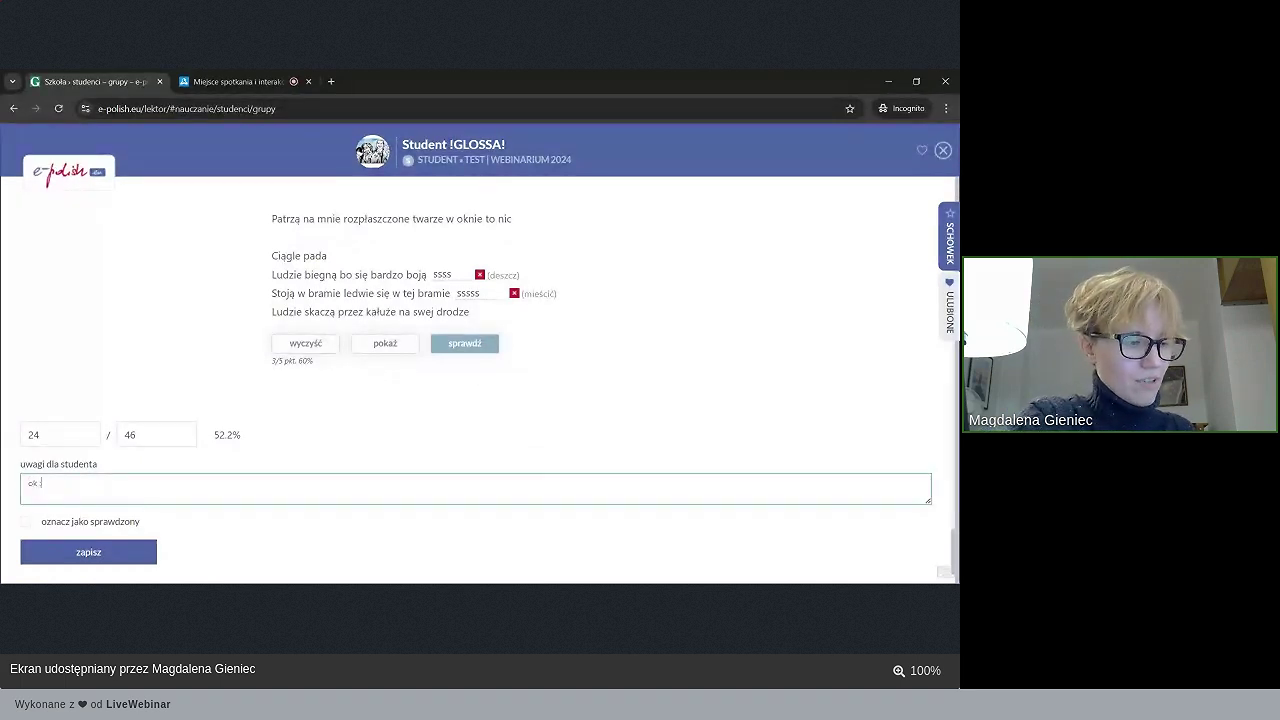
left_click(128, 524)
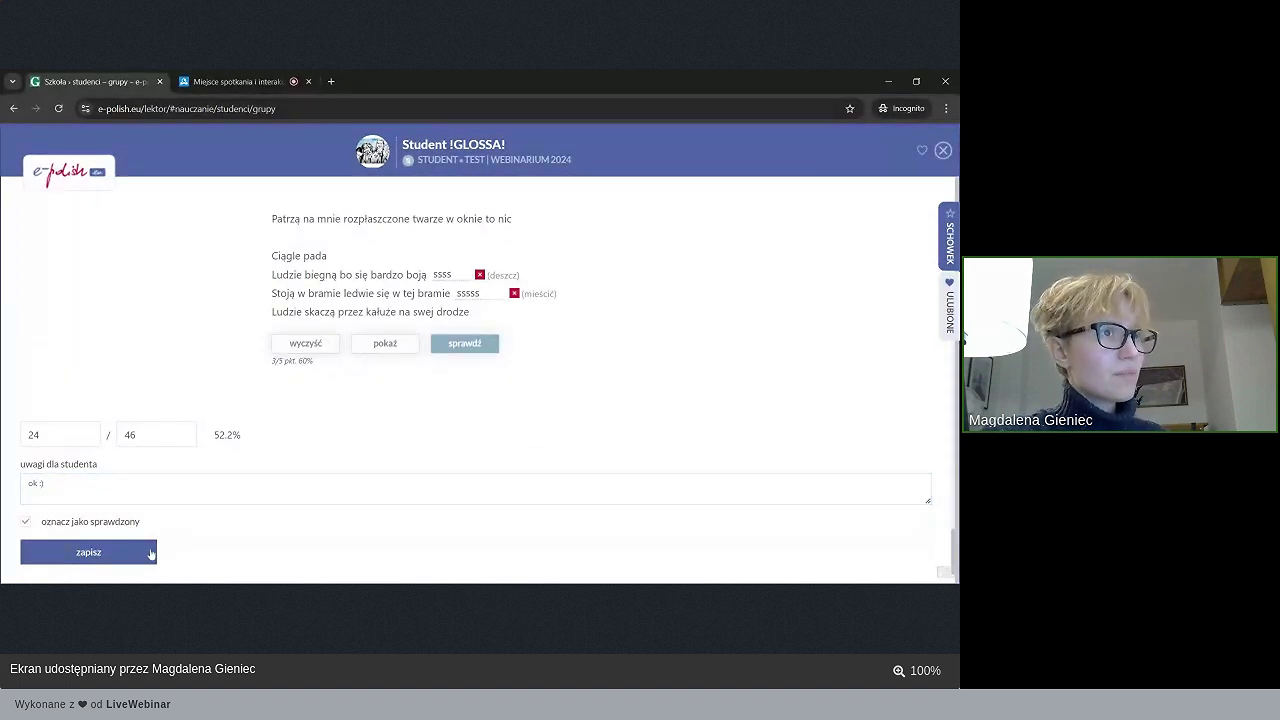
left_click(150, 553)
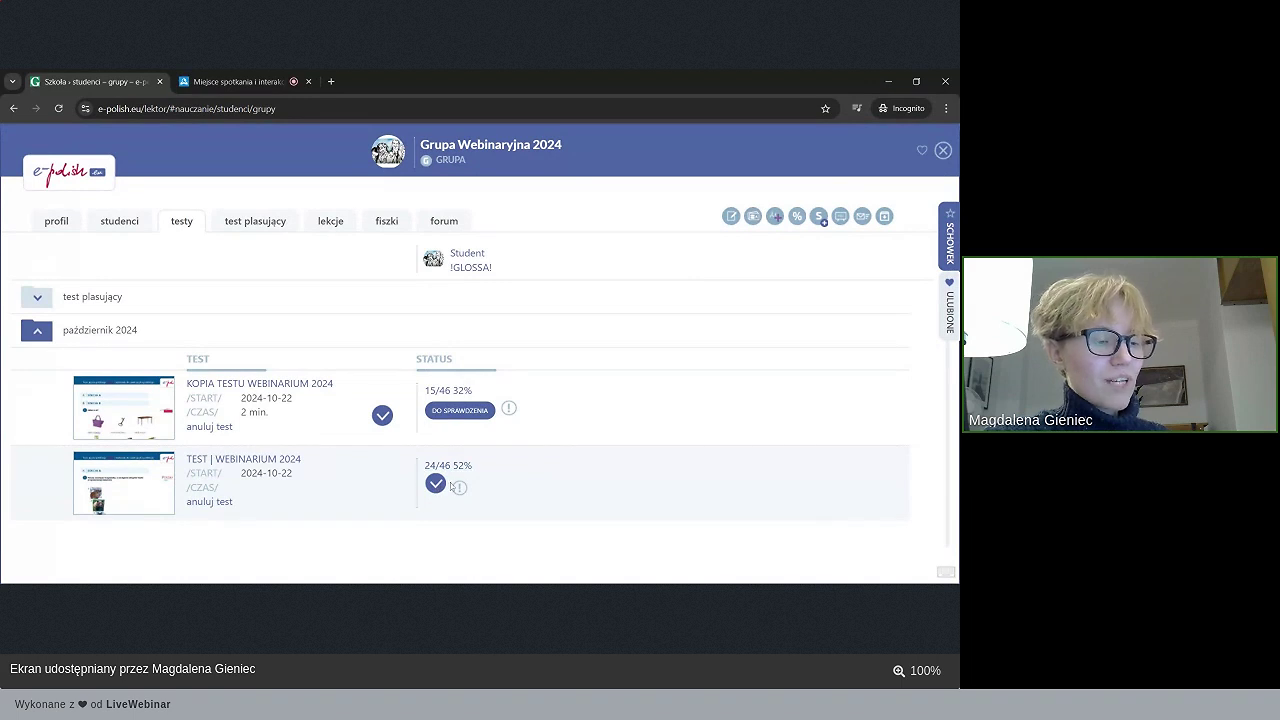
- Mark the student's attempt at KOPIA TESTU WEBINARIUM 2024 as checked, save it, and close Grupa Webinaryjna 2024
left_click(459, 410)
scroll(358, 410, "down", 5)
scroll(358, 410, "down", 20)
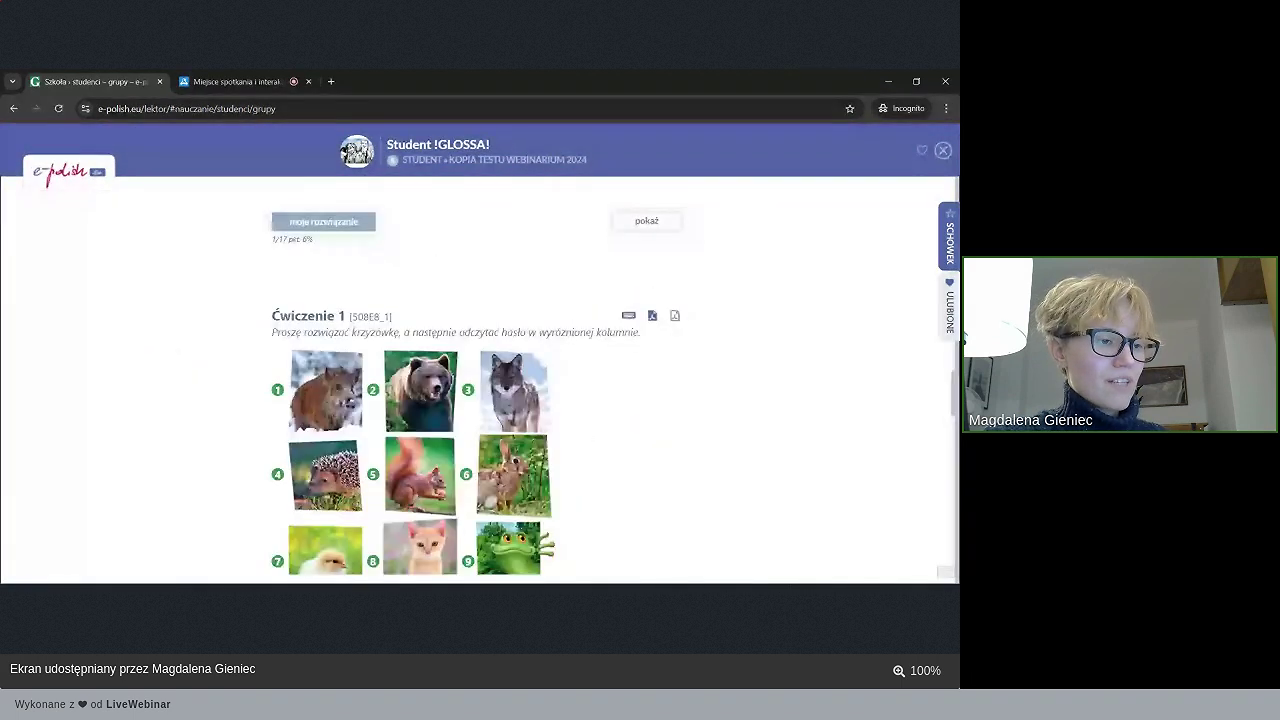
left_click(122, 556)
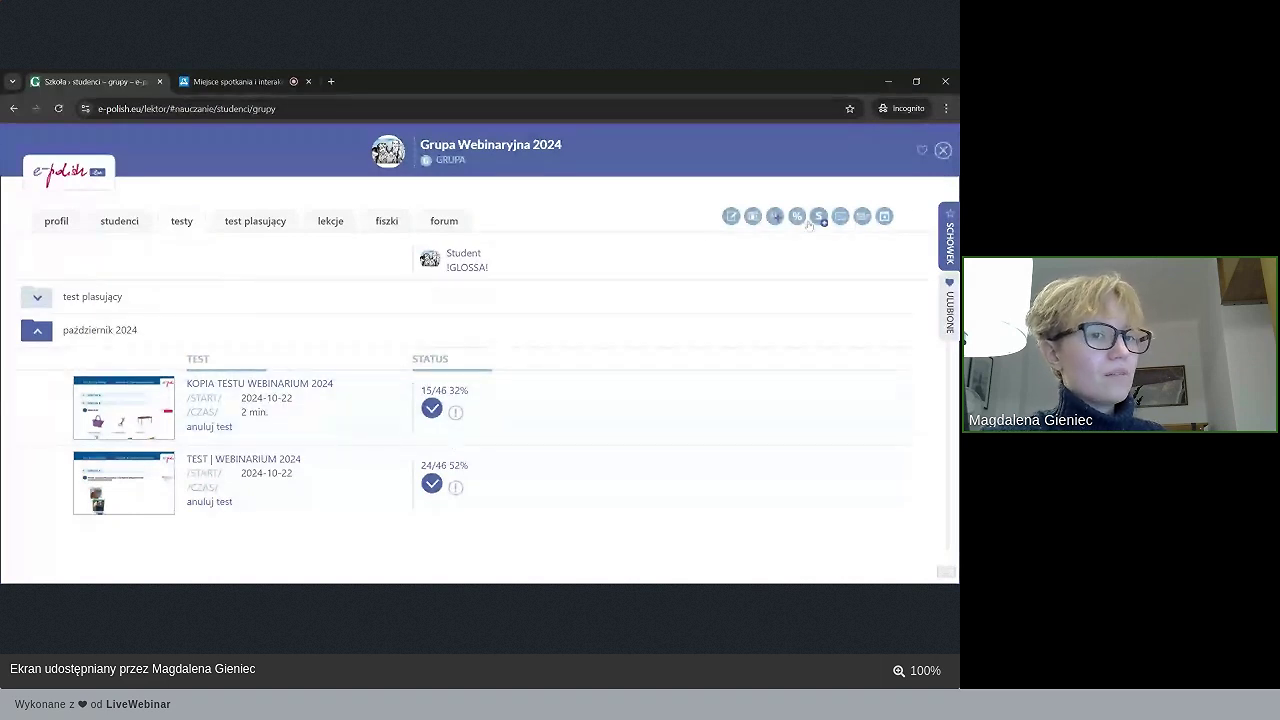
left_click(945, 155)
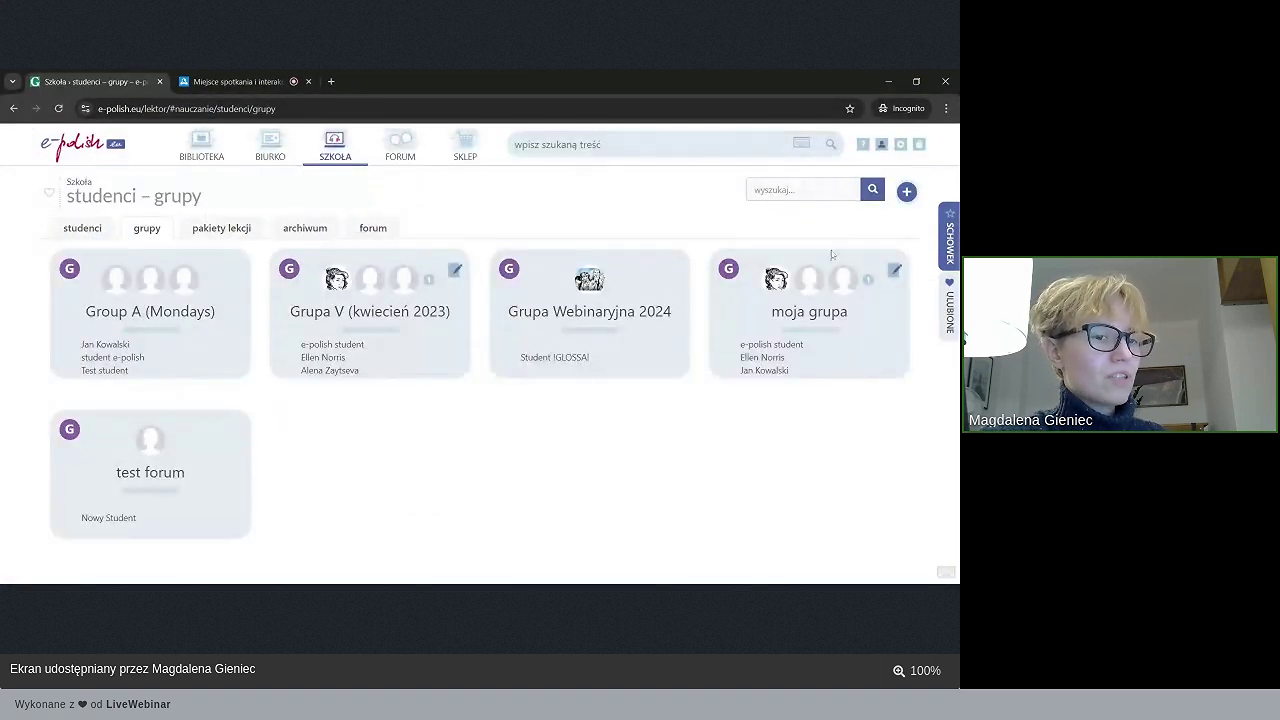
- View the tests of moja grupa, followed by those of Group A (Mondays), and return to the group list
left_click(827, 298)
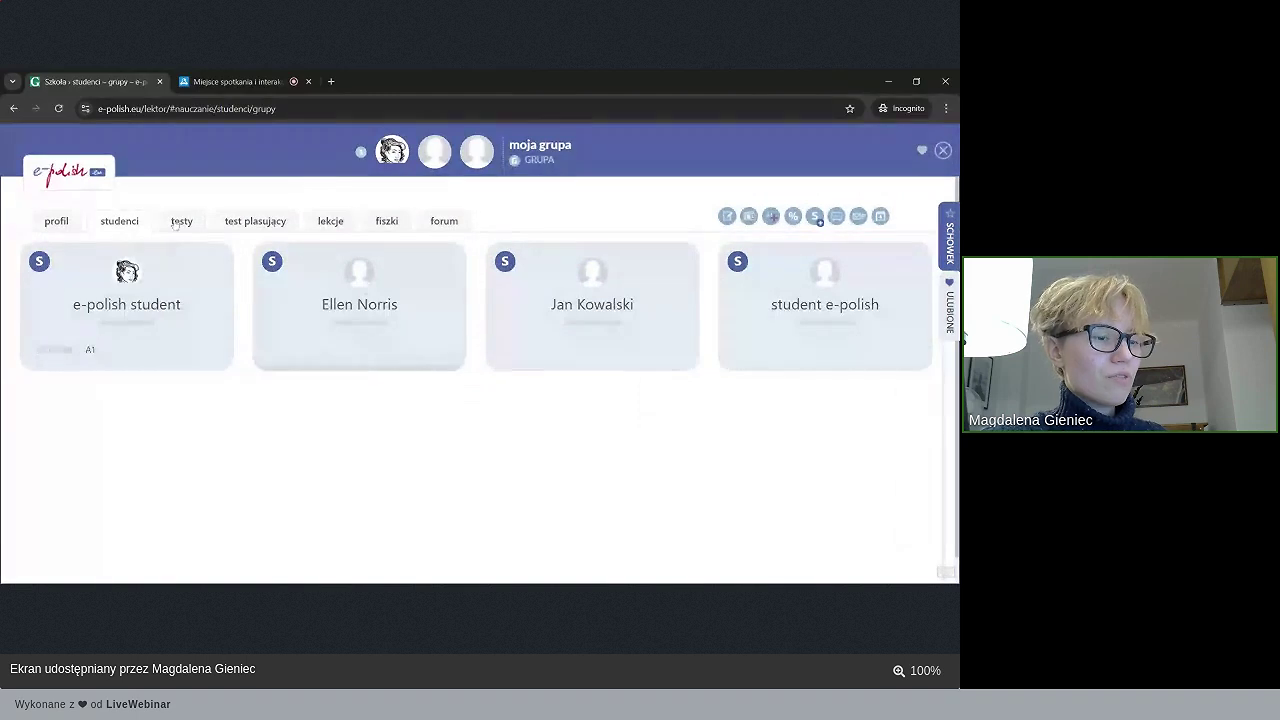
left_click(181, 221)
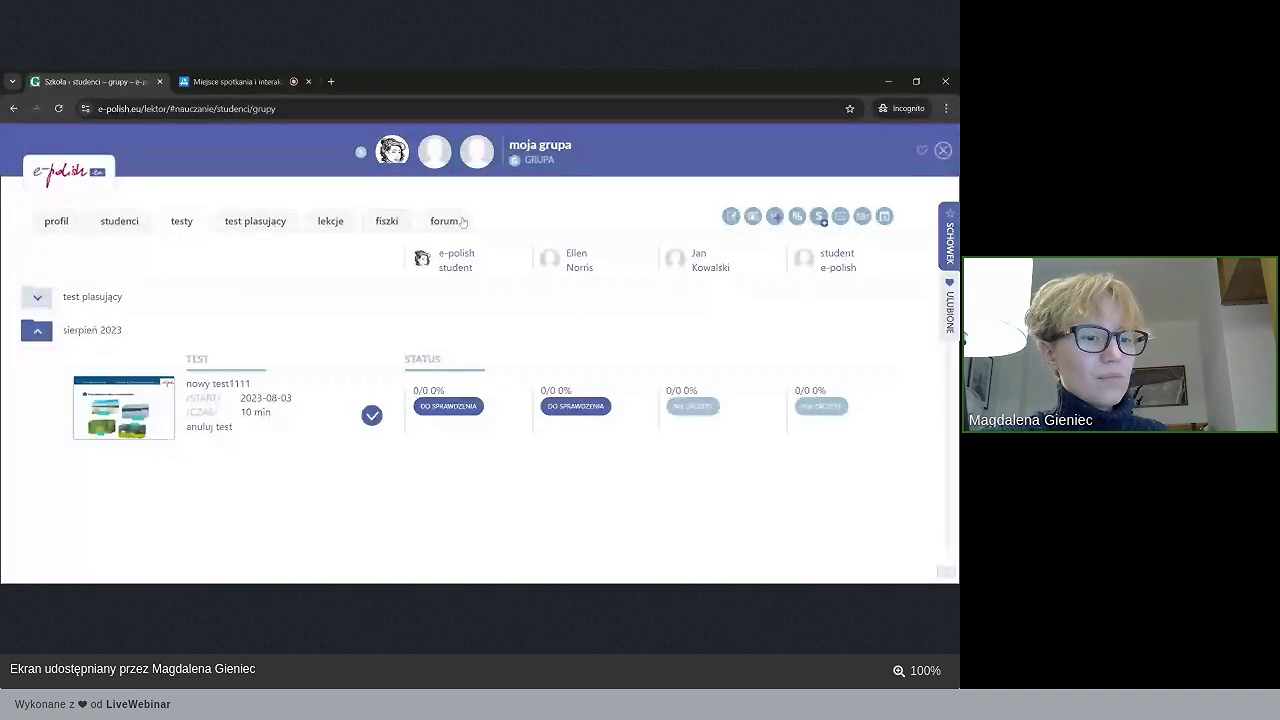
key("Escape")
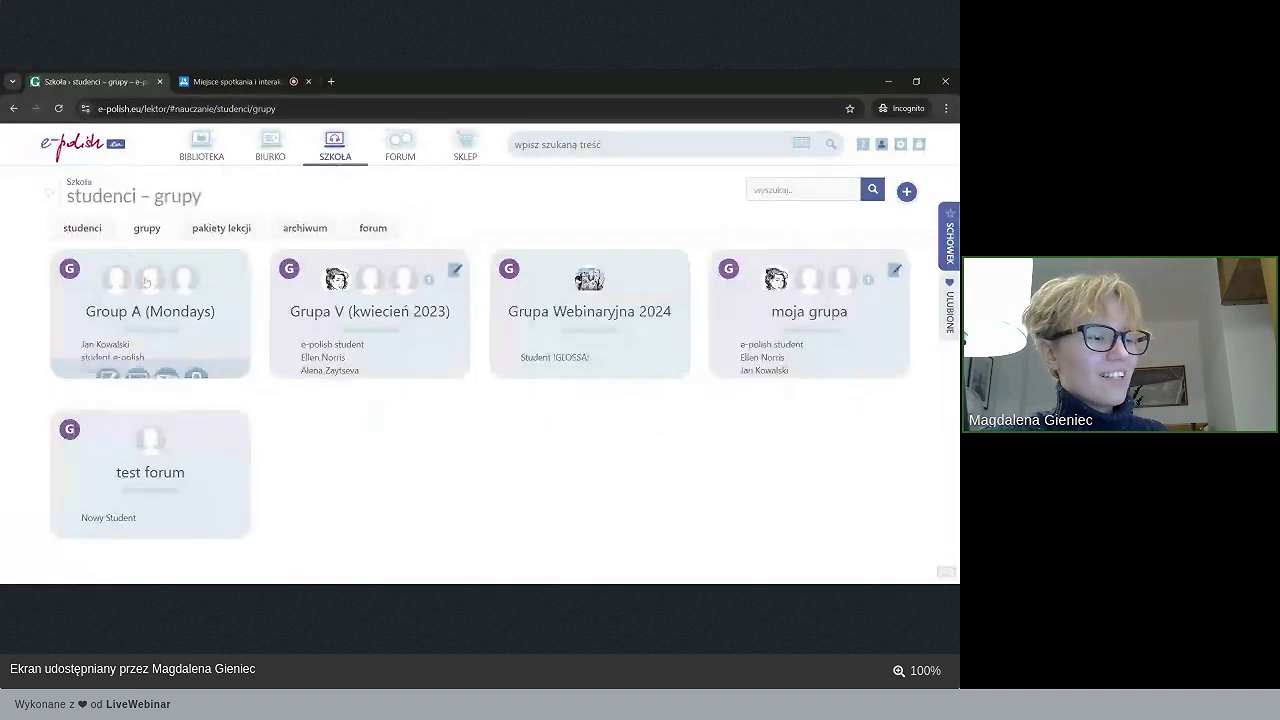
left_click(185, 309)
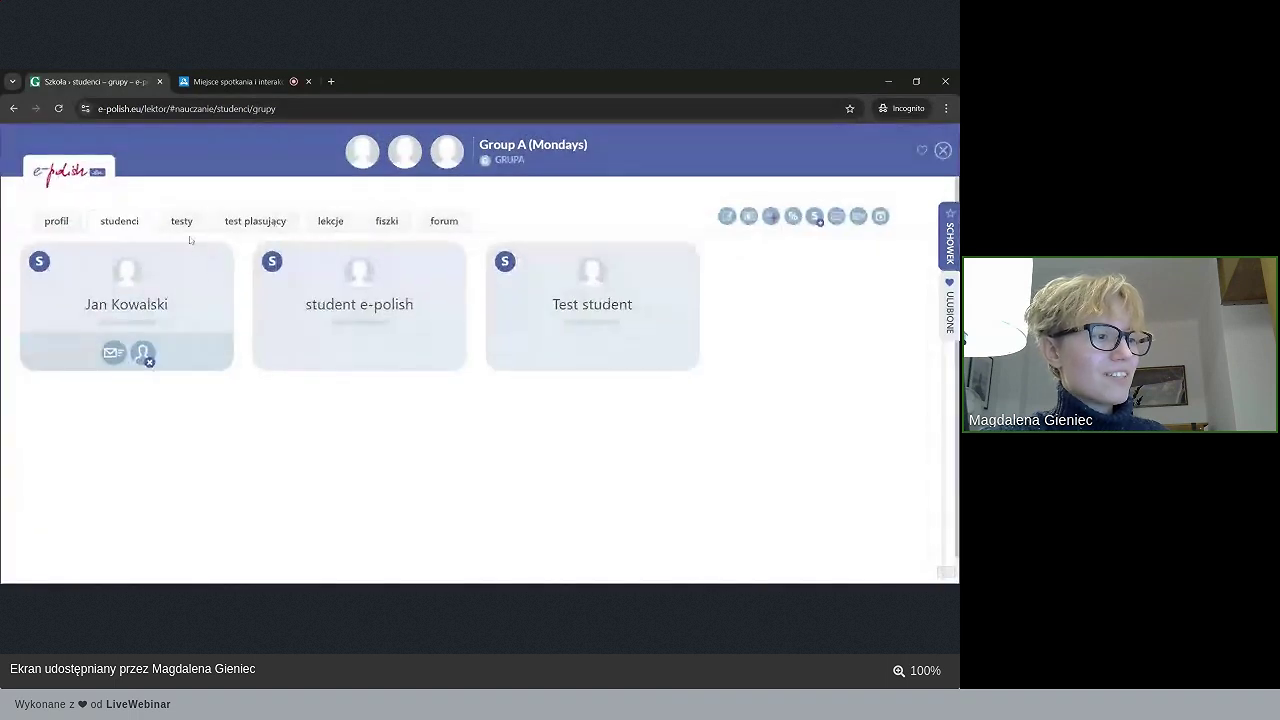
left_click(187, 226)
key("Escape")
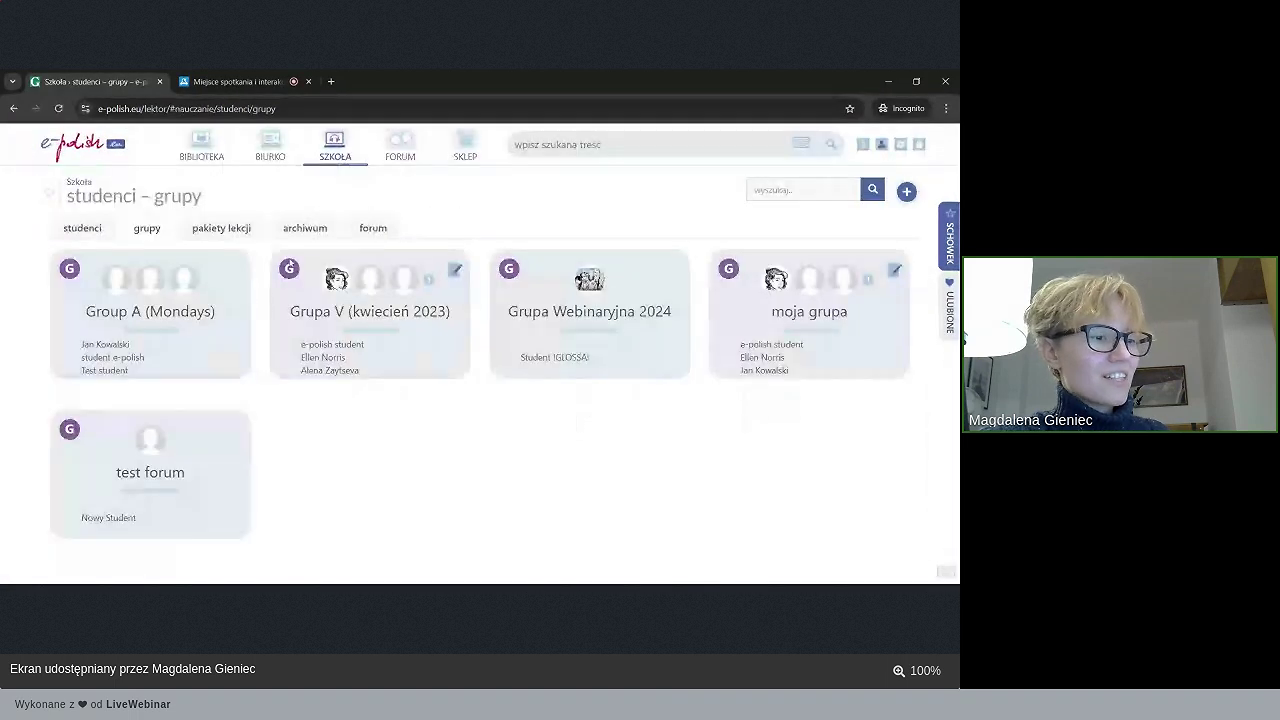
- Check the tests of Grupa V (kwiecień 2023) briefly and those of moja grupa again, and return to the group list
left_click(370, 311)
left_click(182, 222)
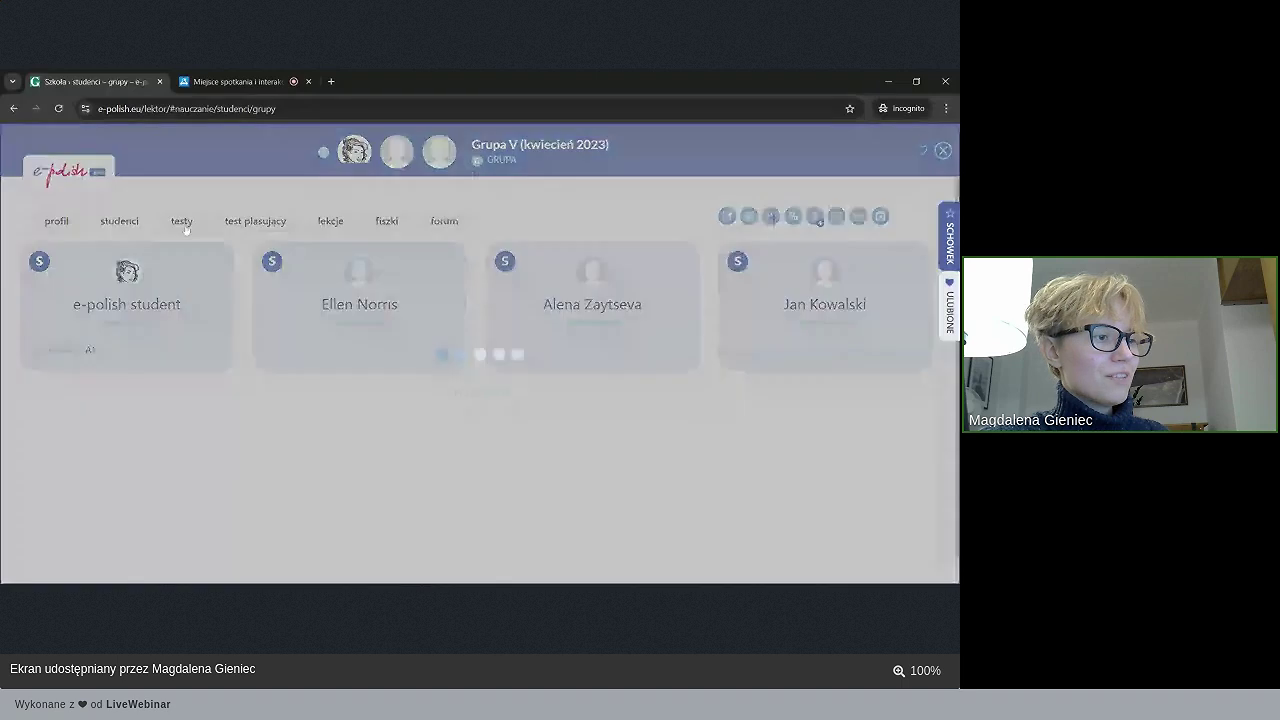
left_click(943, 152)
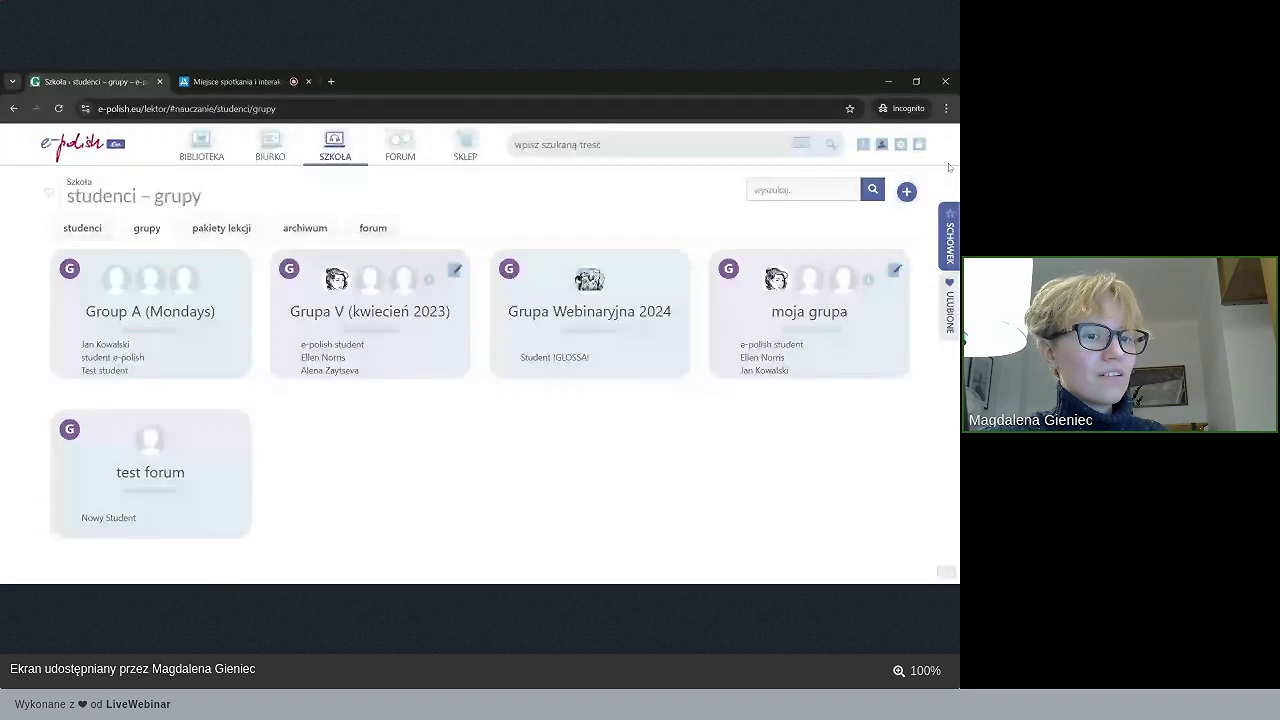
left_click(809, 311)
left_click(182, 222)
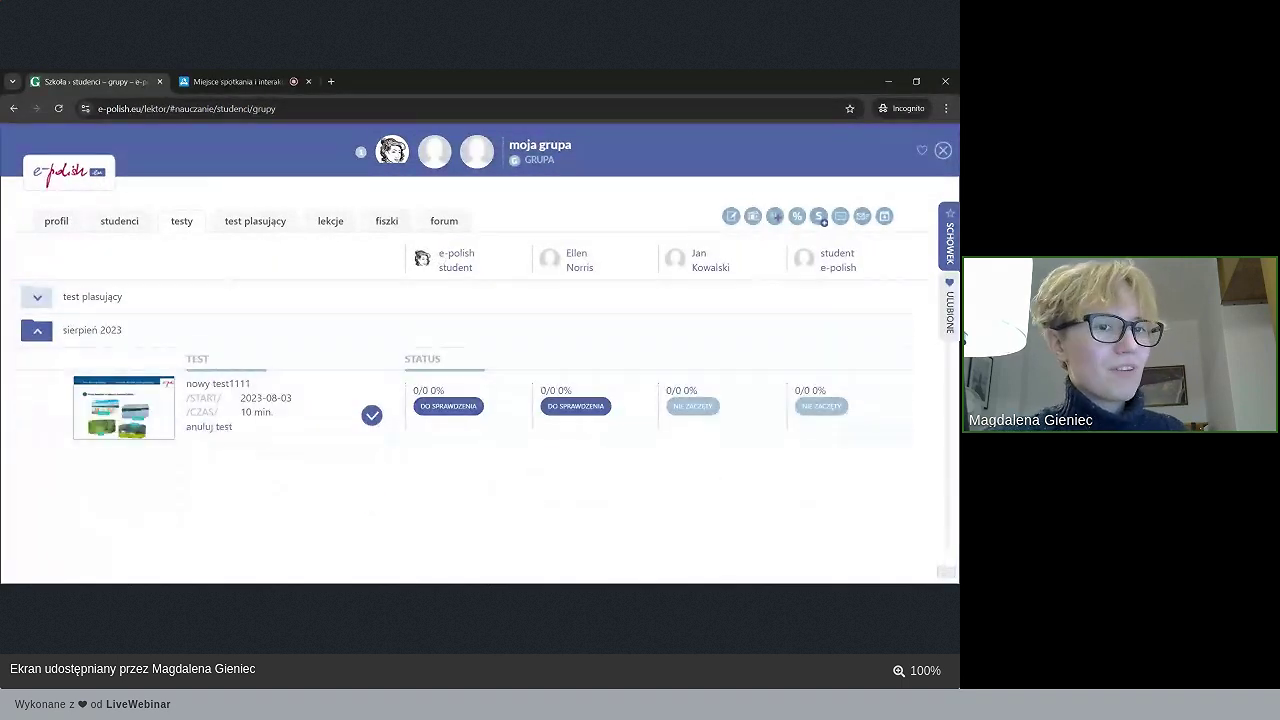
left_click(943, 150)
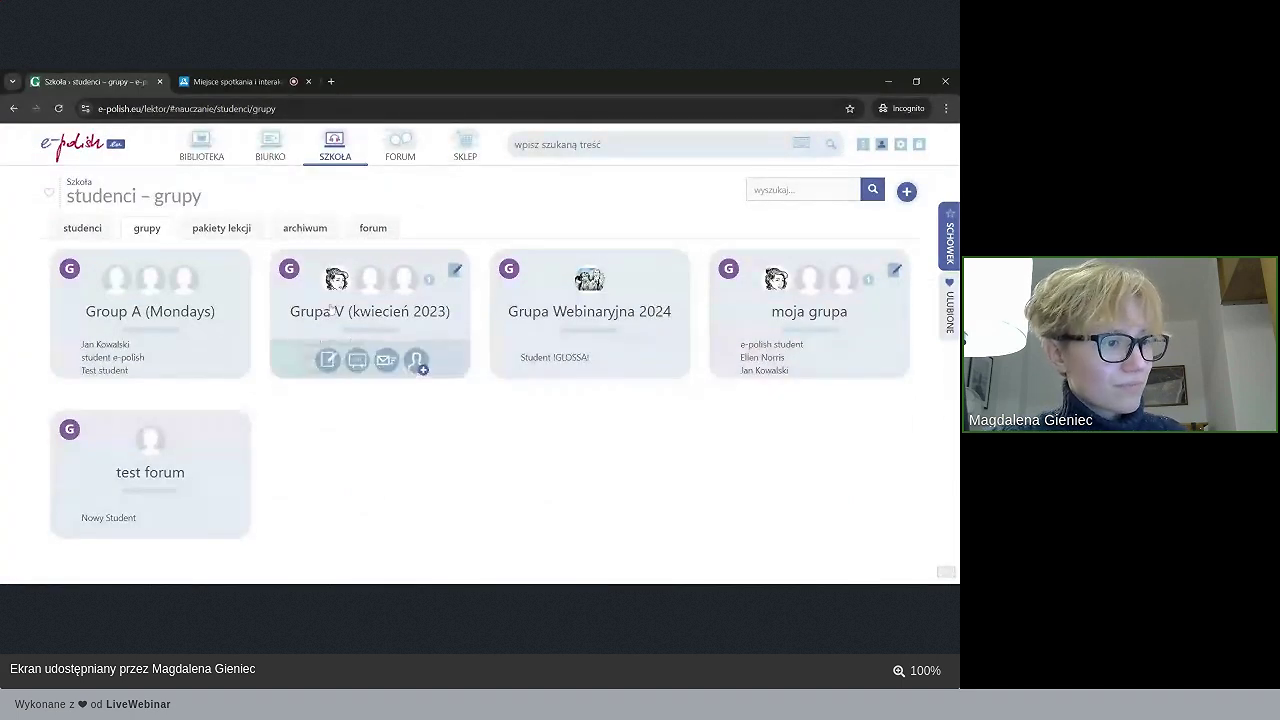
- Open the tests of Grupa V (kwiecień 2023), expand maj 2023, and examine each student's scores and grading status
left_click(330, 310)
left_click(169, 228)
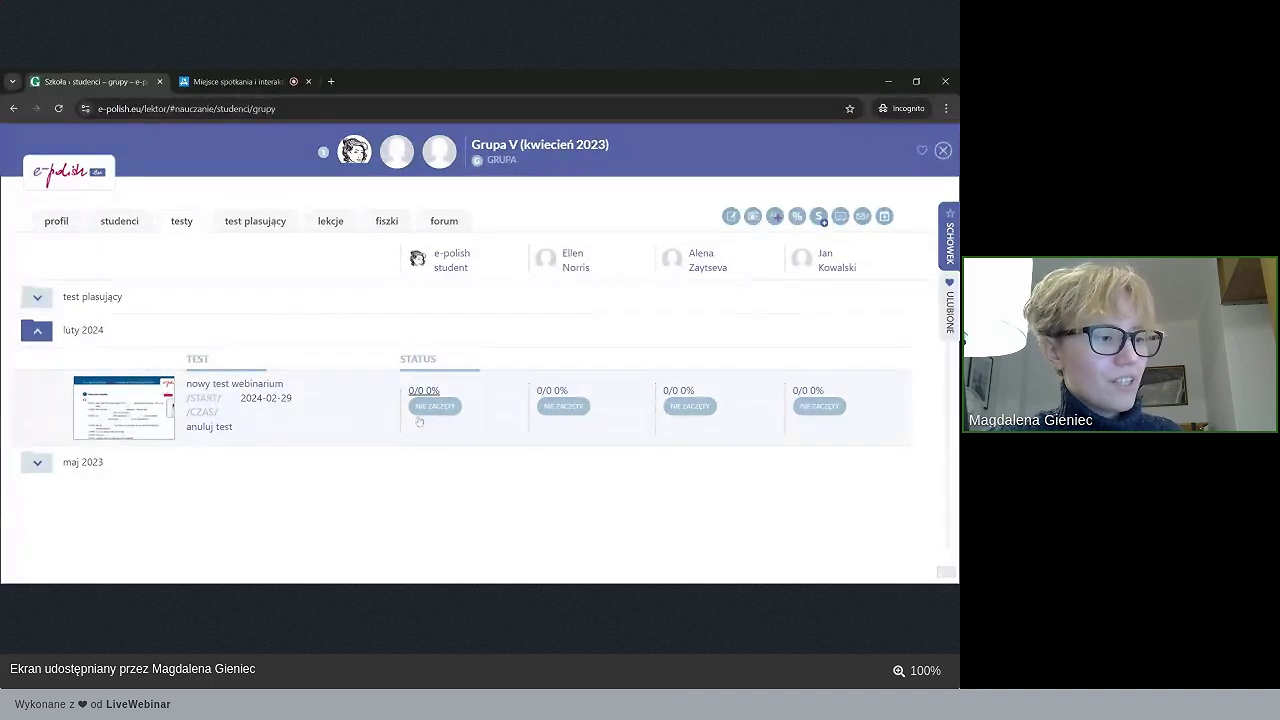
left_click(345, 462)
scroll(503, 358, "down", 2)
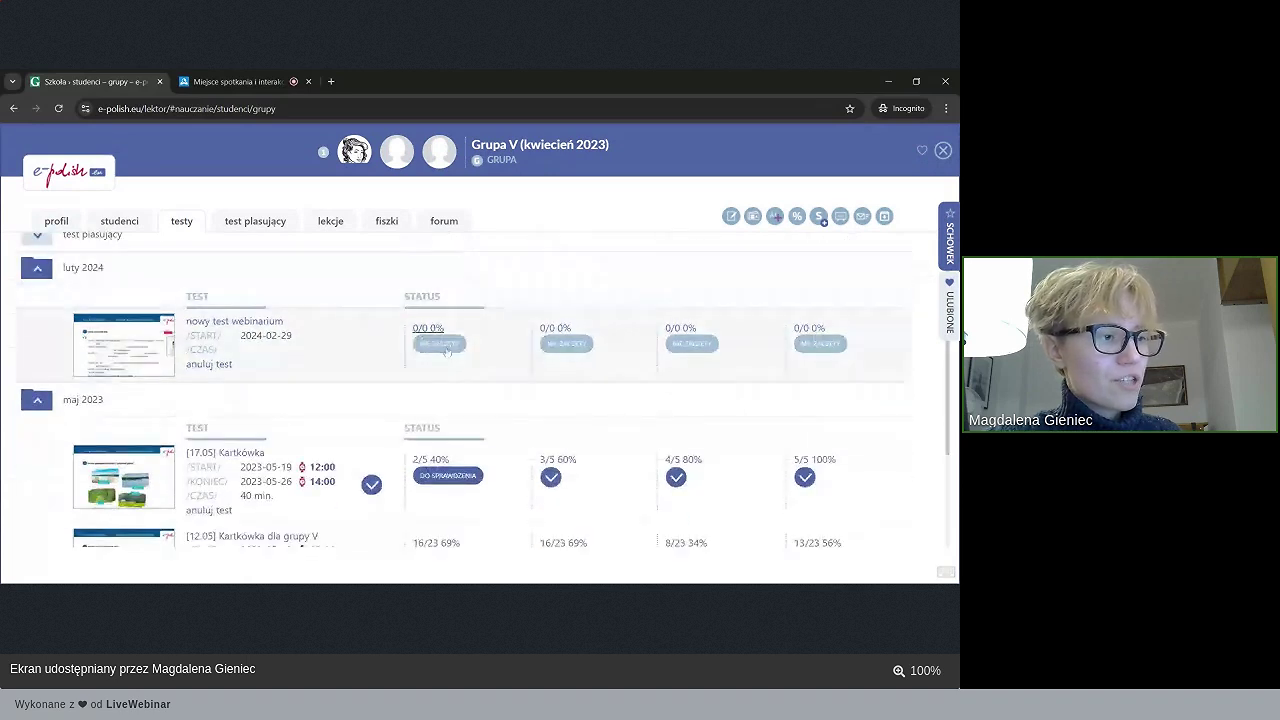
scroll(309, 339, "up", 1)
scroll(309, 339, "up", 1)
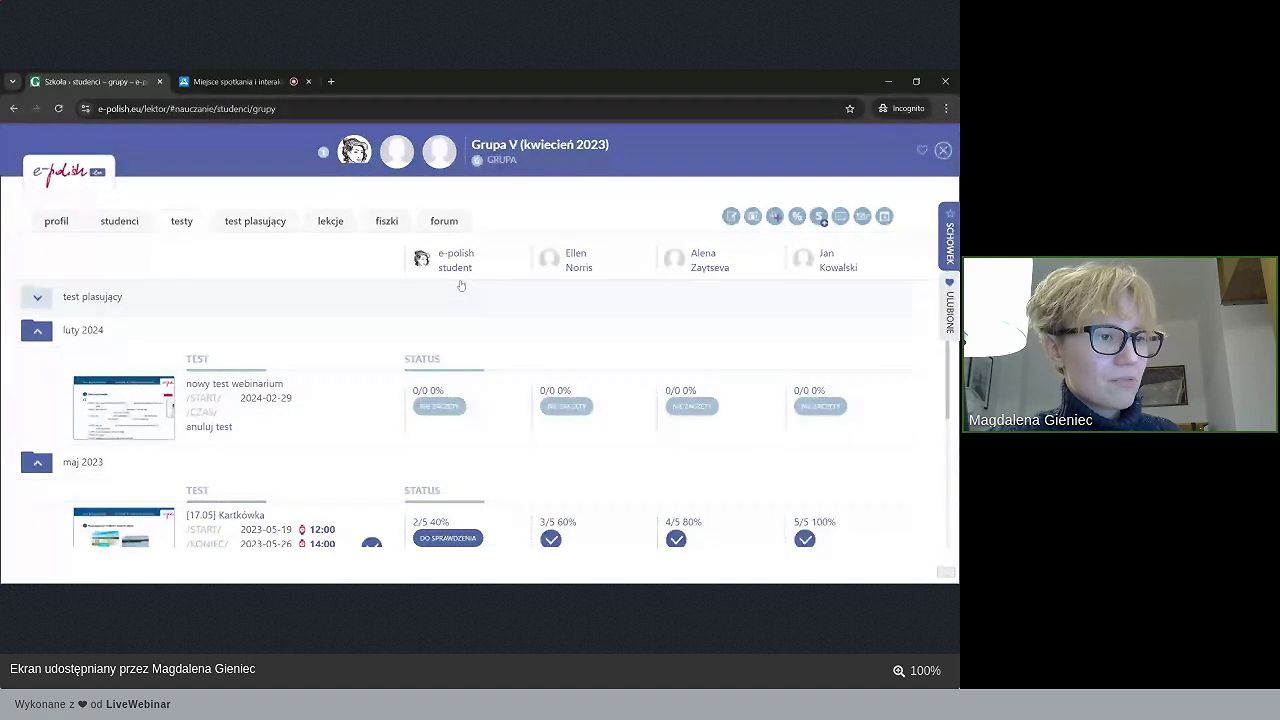
scroll(700, 329, "down", 2)
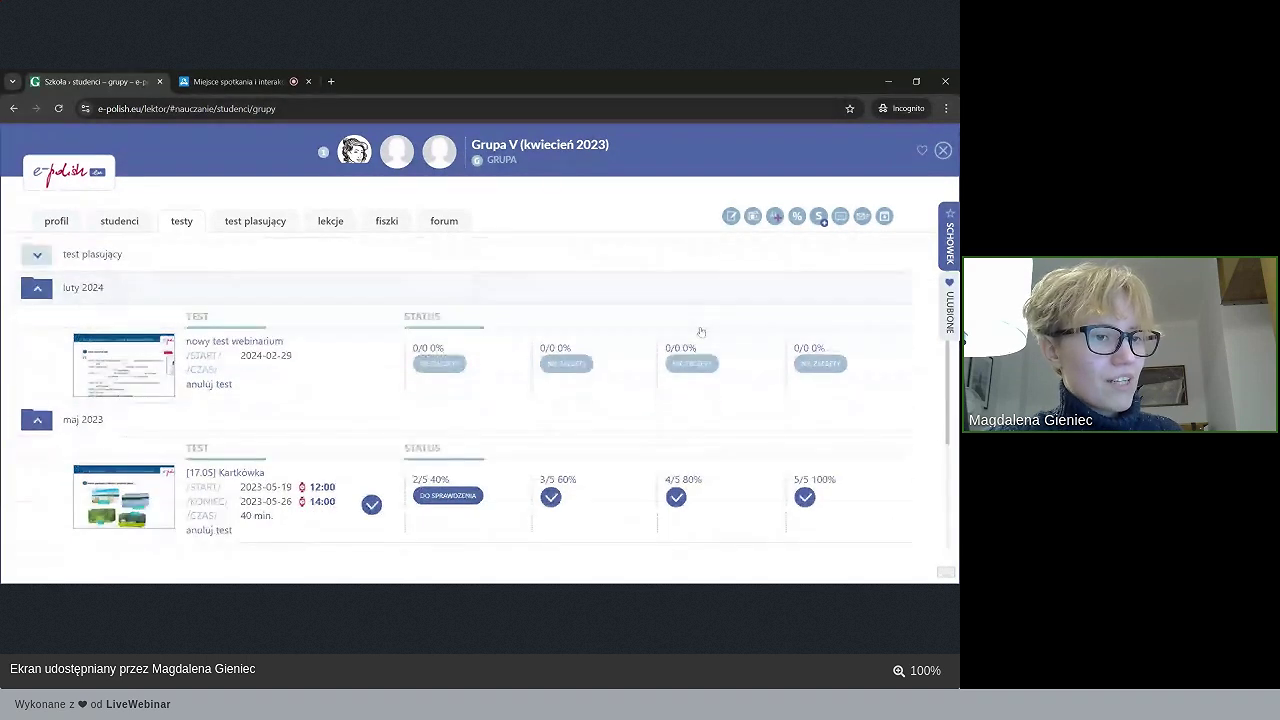
scroll(837, 348, "down", 3)
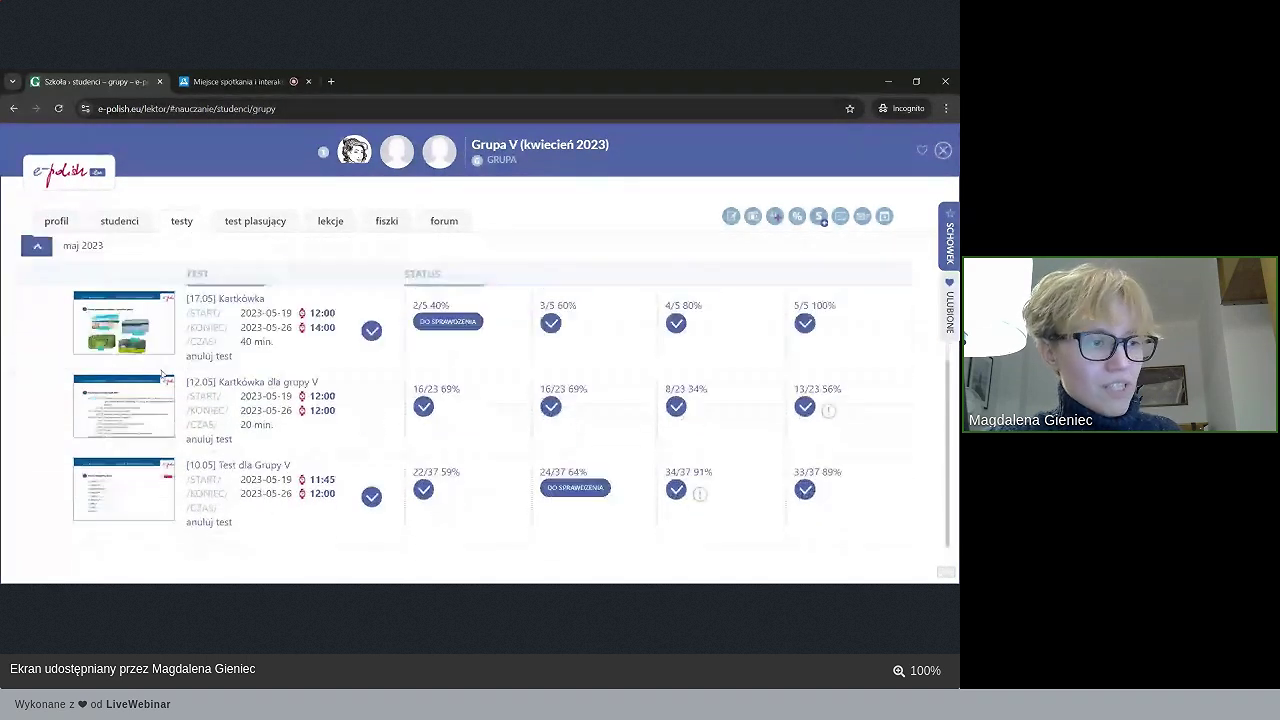
scroll(624, 455, "up", 4)
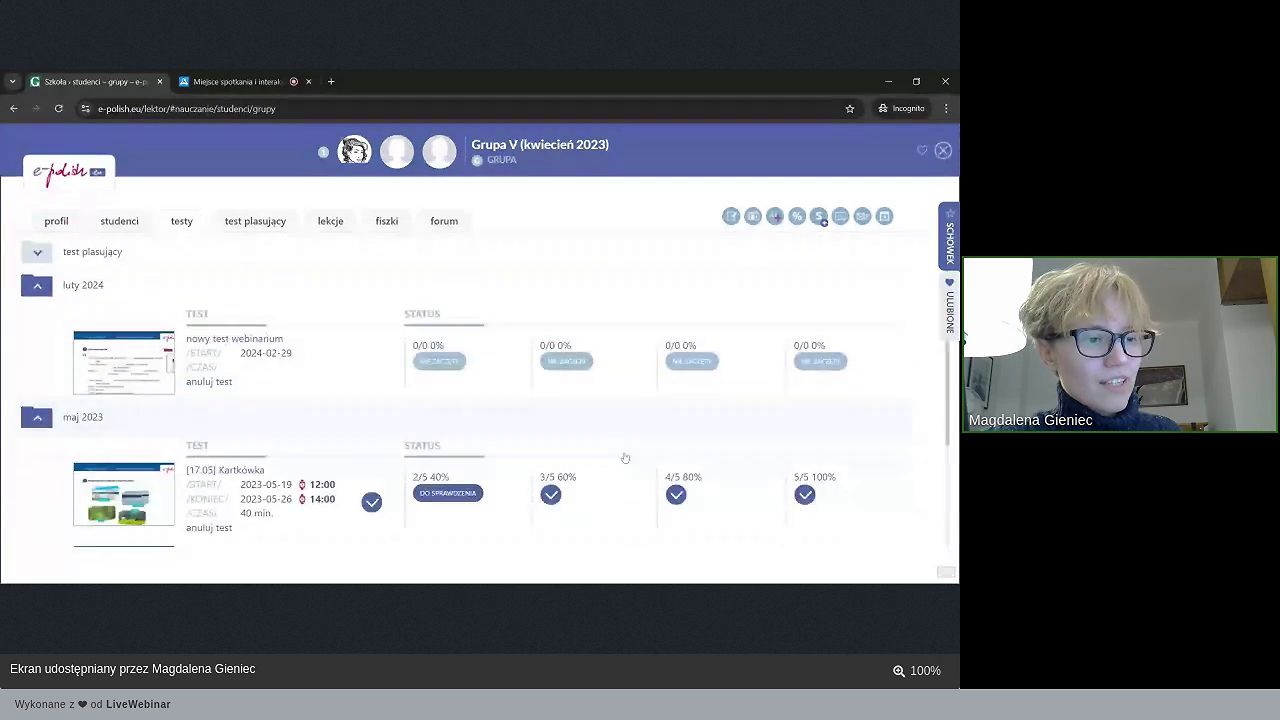
scroll(624, 457, "down", 4)
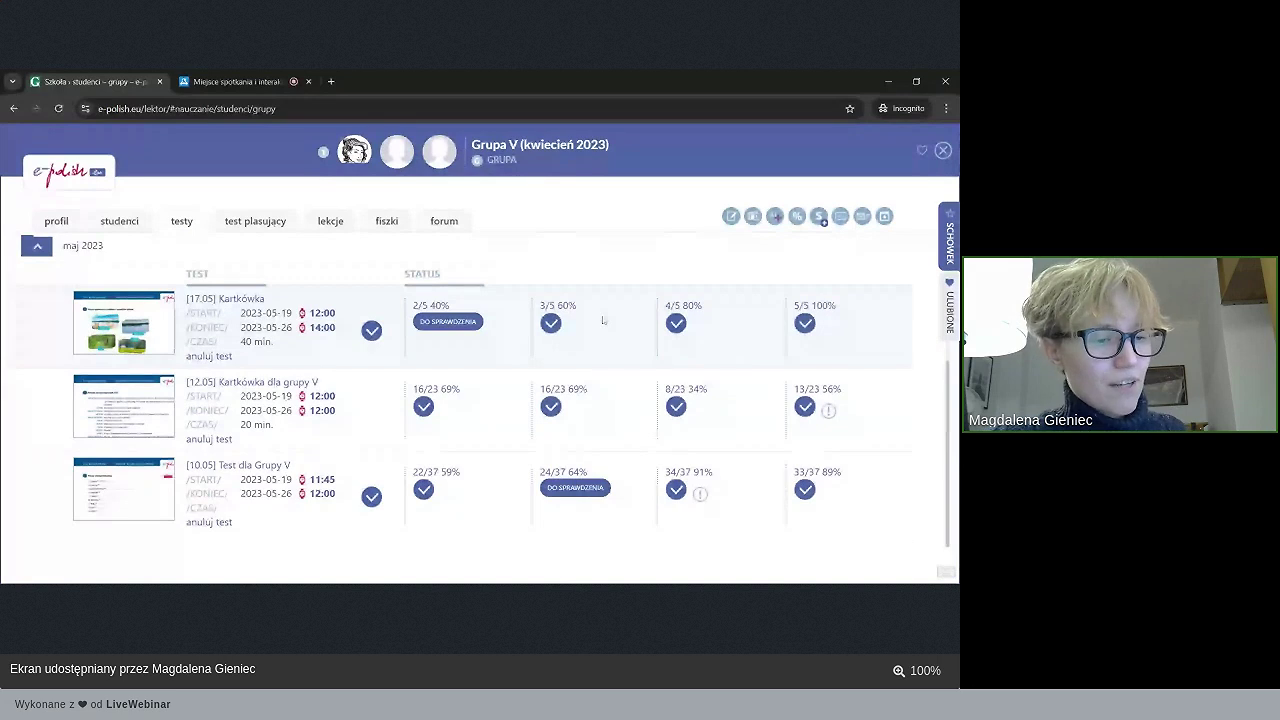
- Review the e-polish student's answers in [17.05] Kartkówka, reopening the attempt once, and close it
left_click(432, 322)
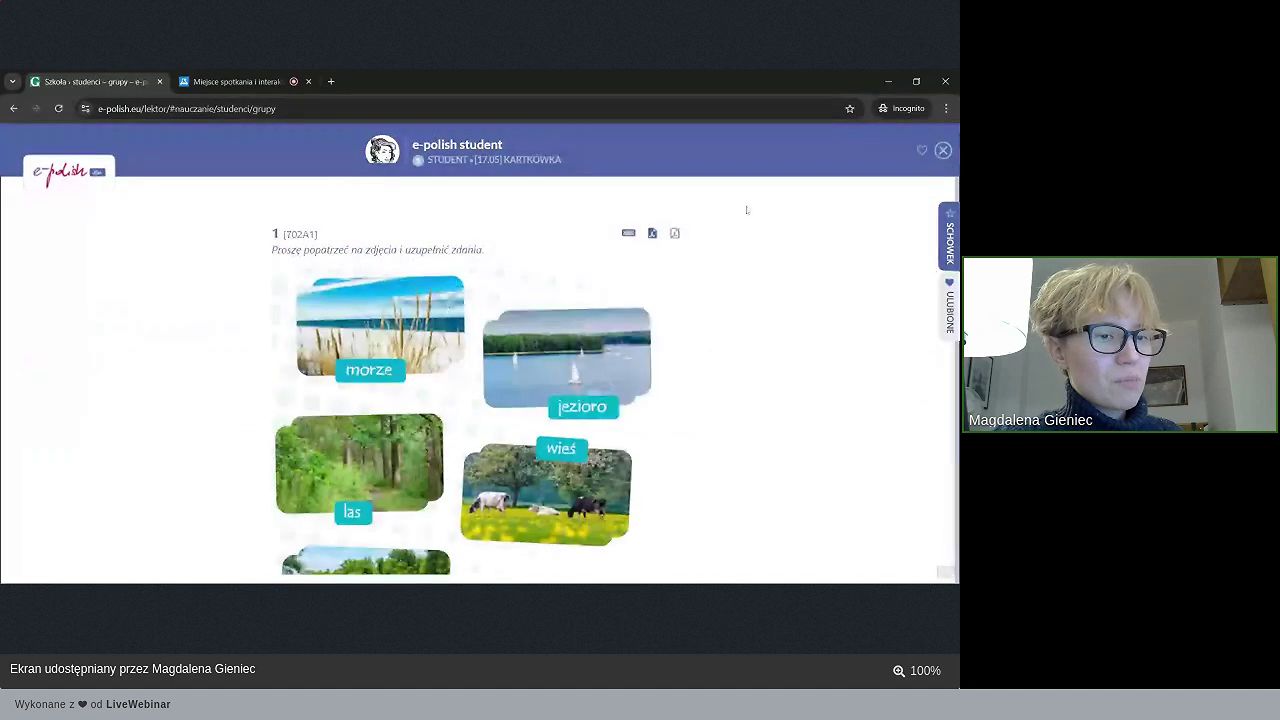
scroll(829, 288, "down", 1)
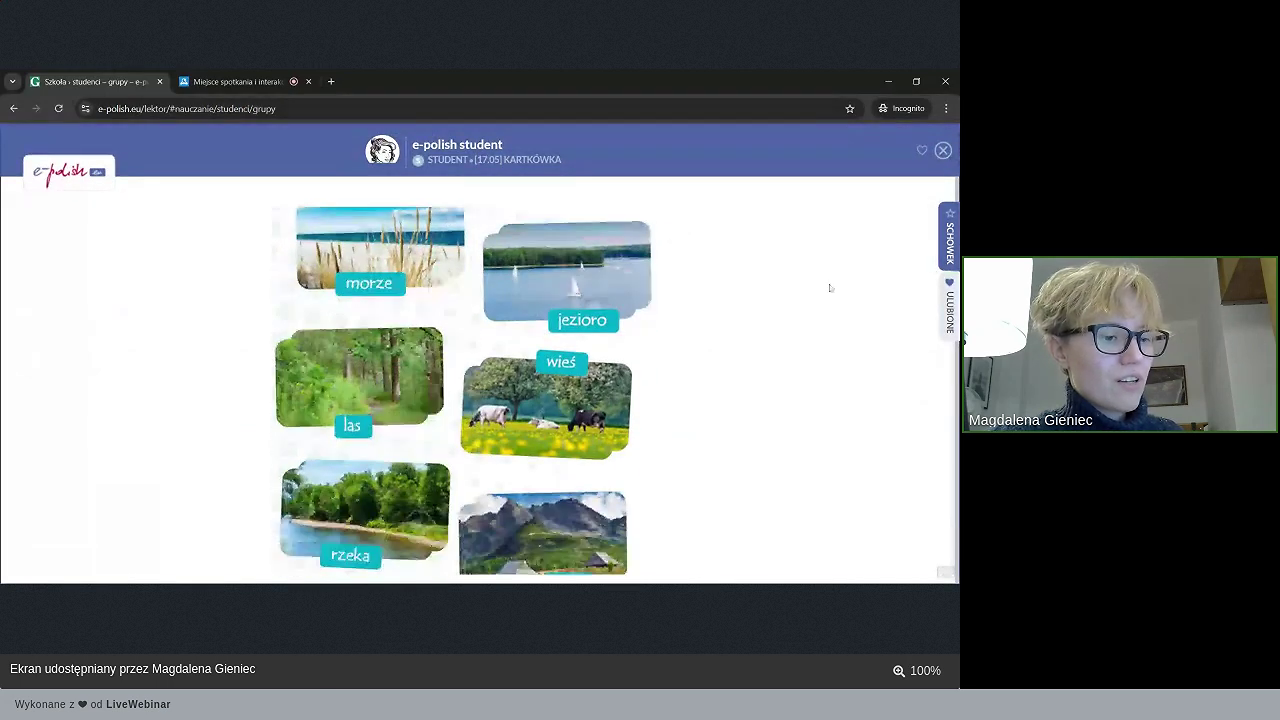
scroll(829, 288, "down", 2)
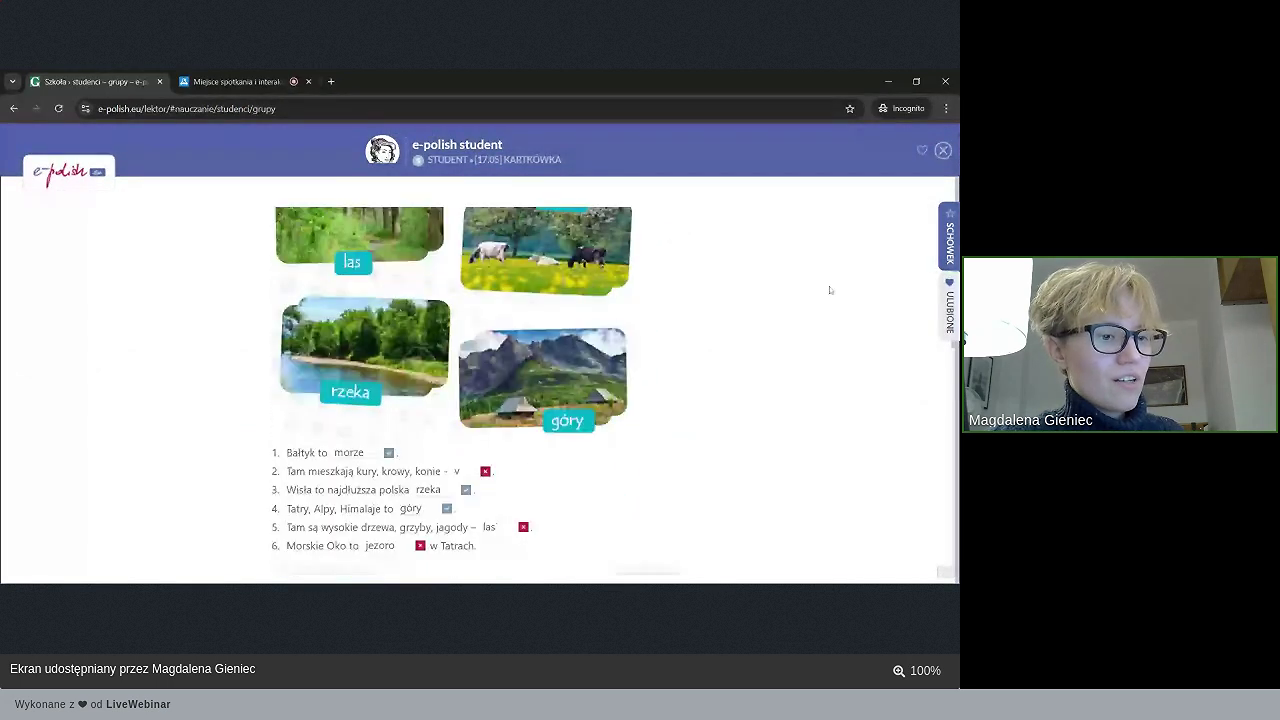
left_click(943, 152)
left_click(439, 322)
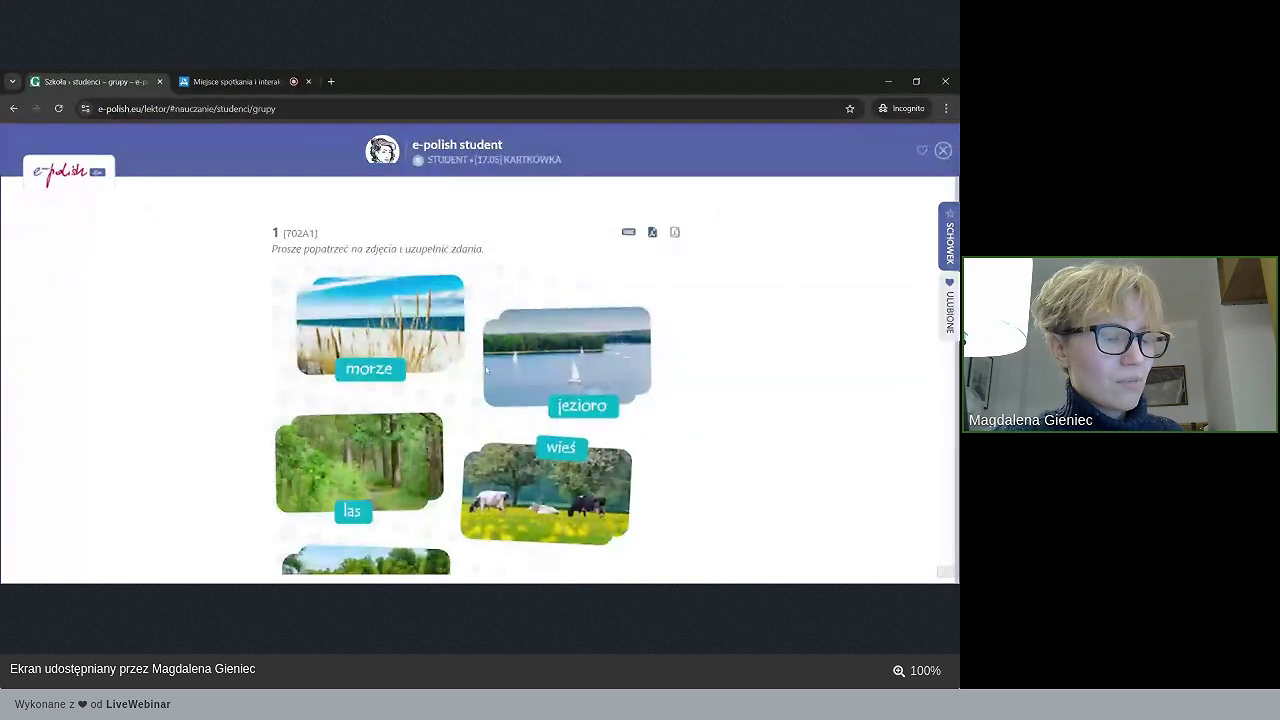
scroll(486, 370, "down", 4)
left_click(943, 150)
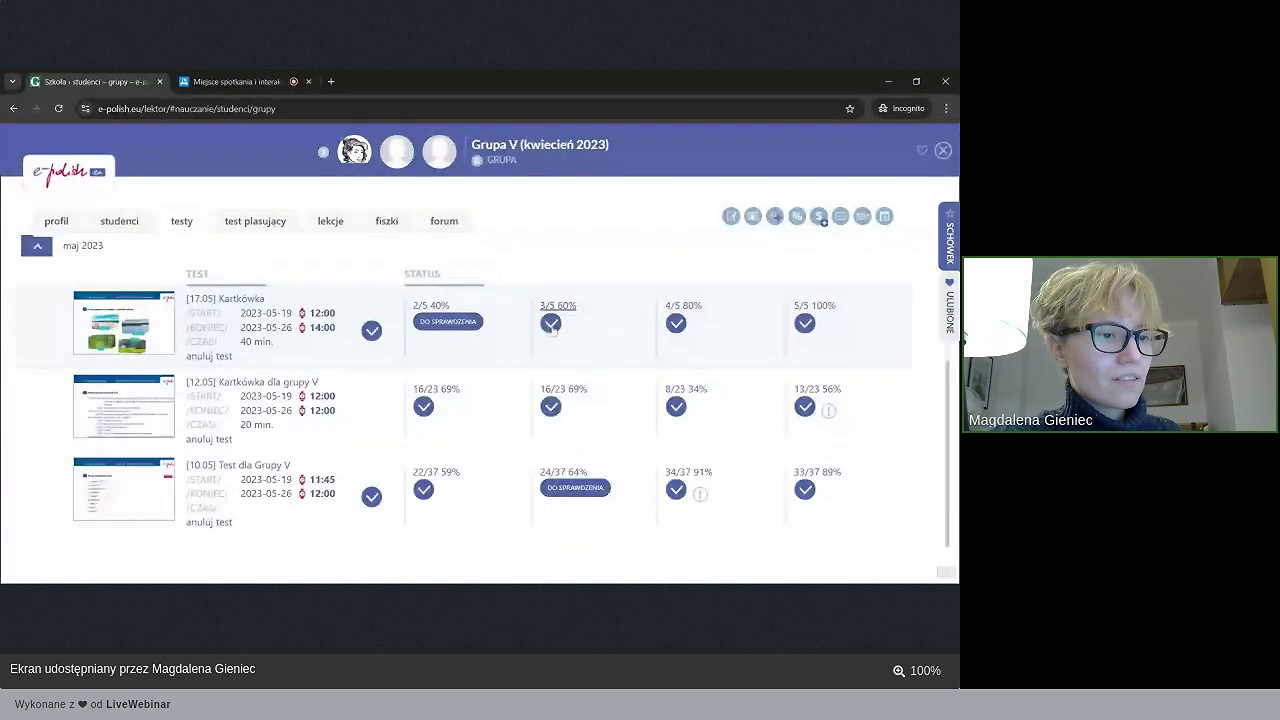
- In the second student's [17.05] Kartkówka attempt, compare the correct answers with the student's own solution, and return to the group's test overview
left_click(551, 324)
scroll(553, 333, "down", 2)
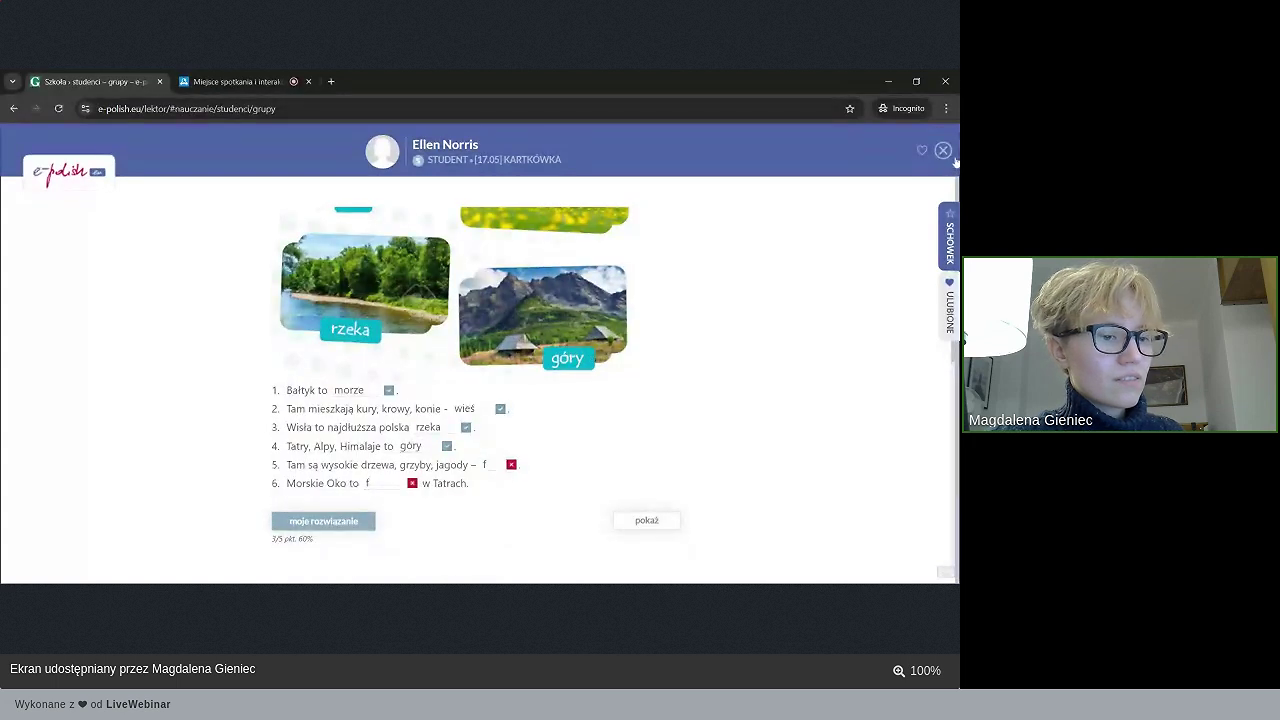
left_click(649, 521)
left_click(586, 186)
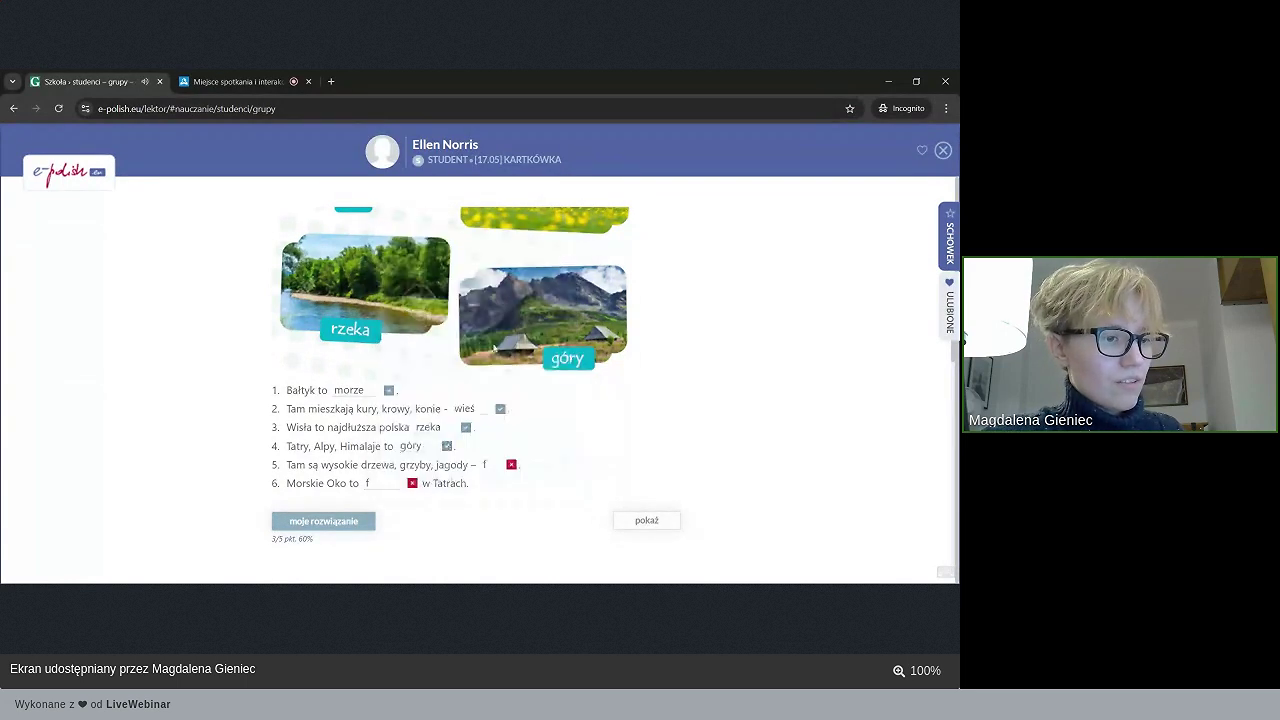
left_click(646, 520)
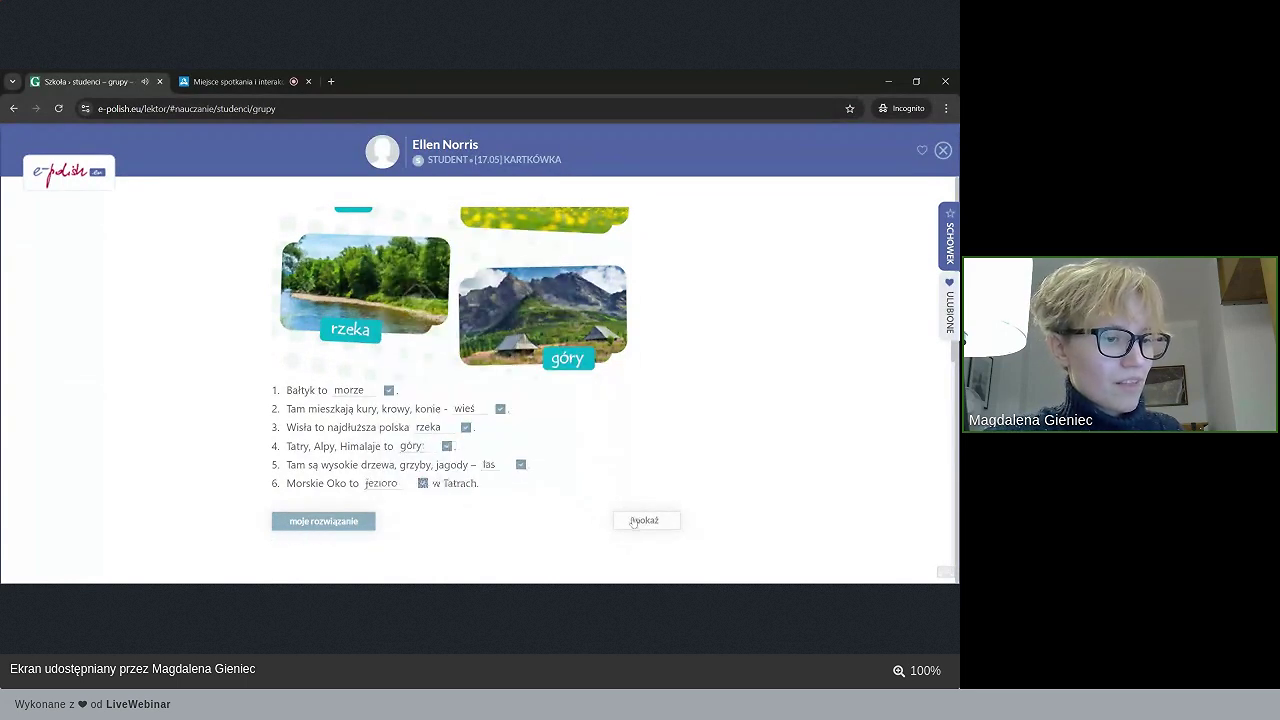
left_click(323, 522)
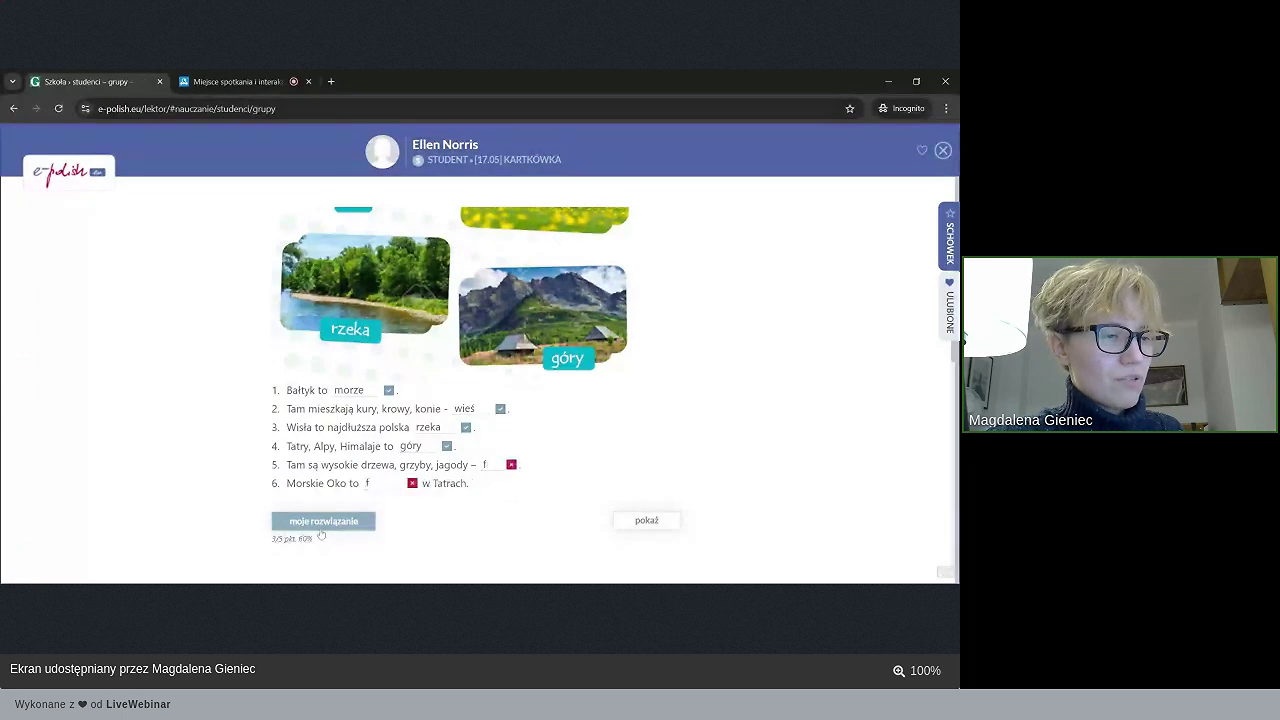
left_click(943, 150)
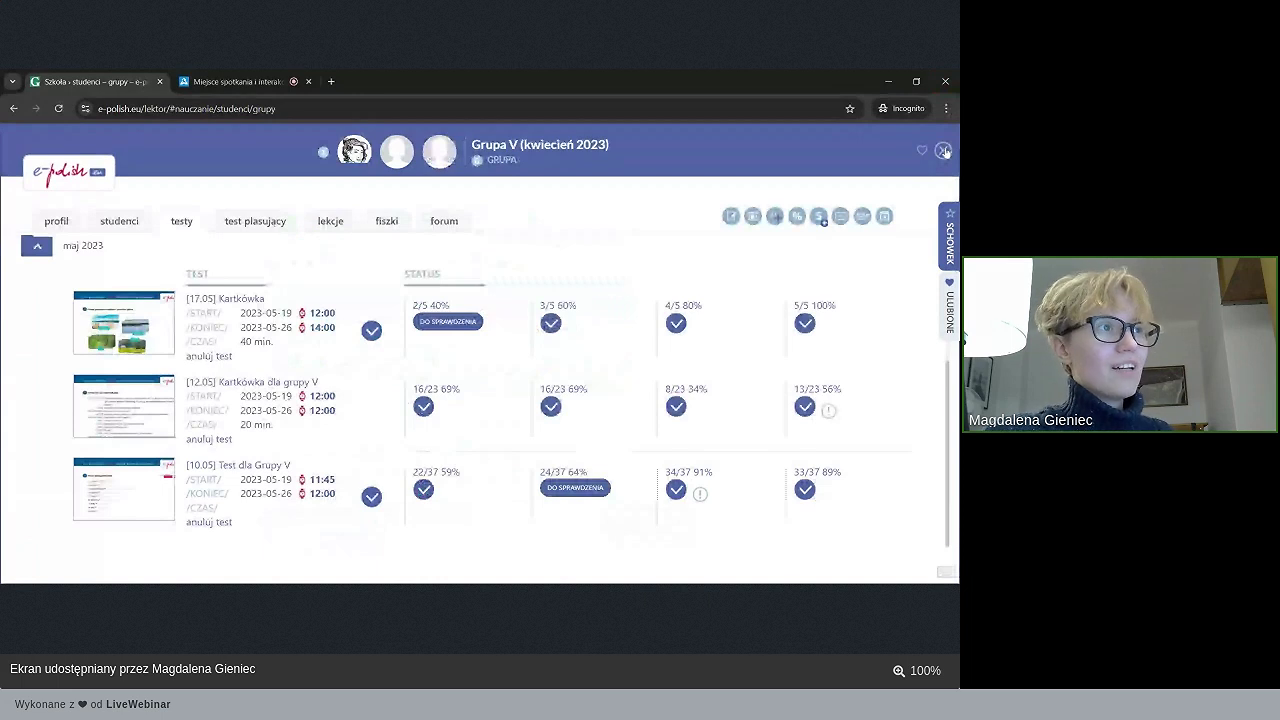
scroll(608, 340, "up", 3)
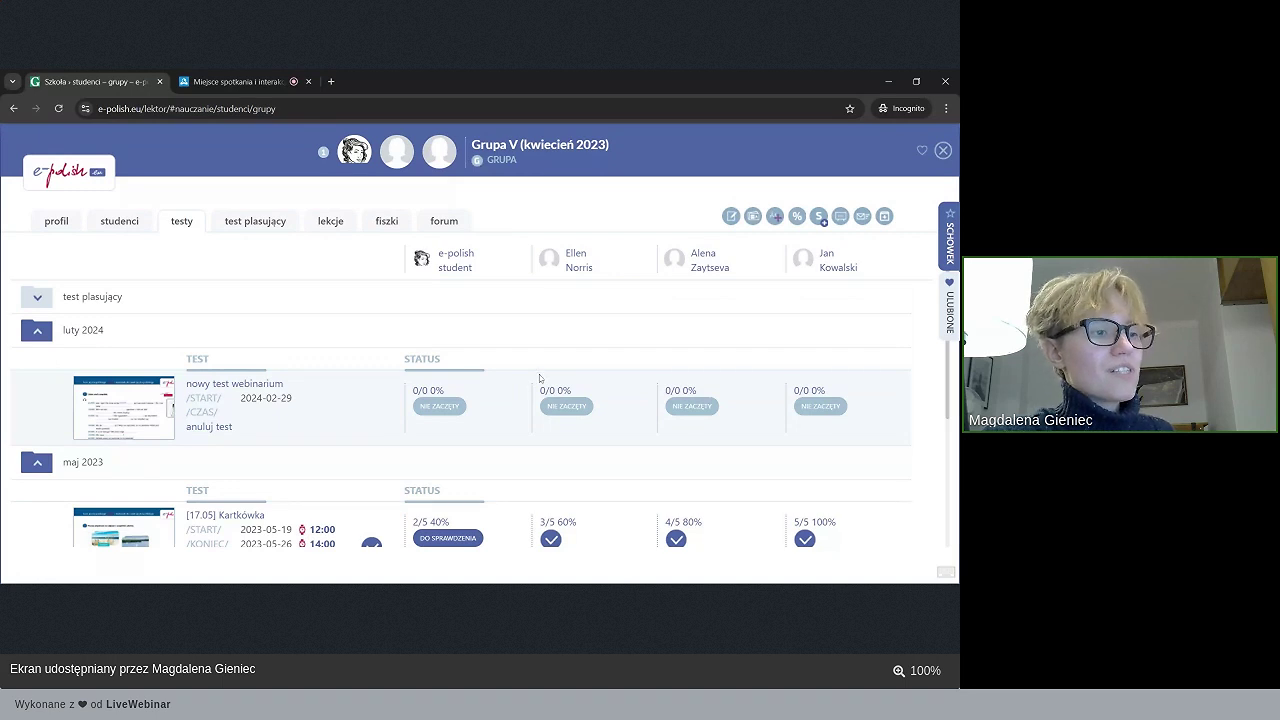
scroll(381, 293, "down", 2)
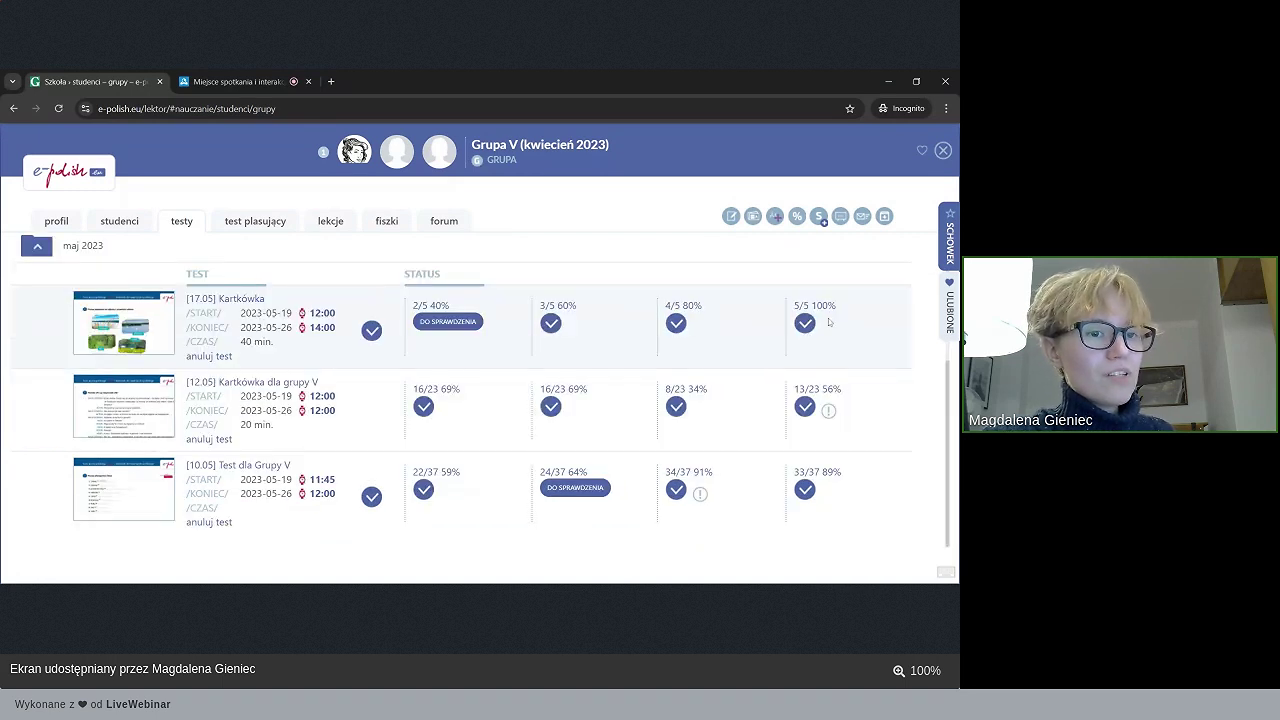
- Leave Grupa V (kwiecień 2023) and check the tests of Grupa Webinaryjna 2024
left_click(797, 224)
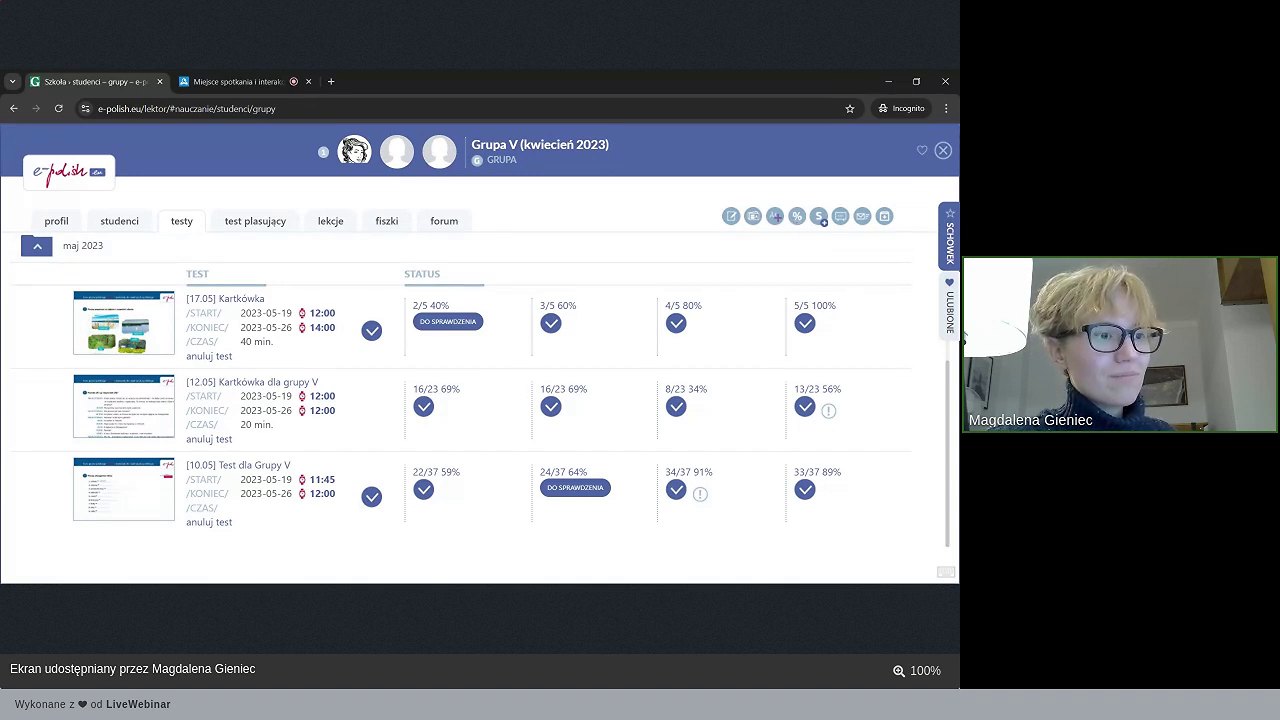
key("Escape")
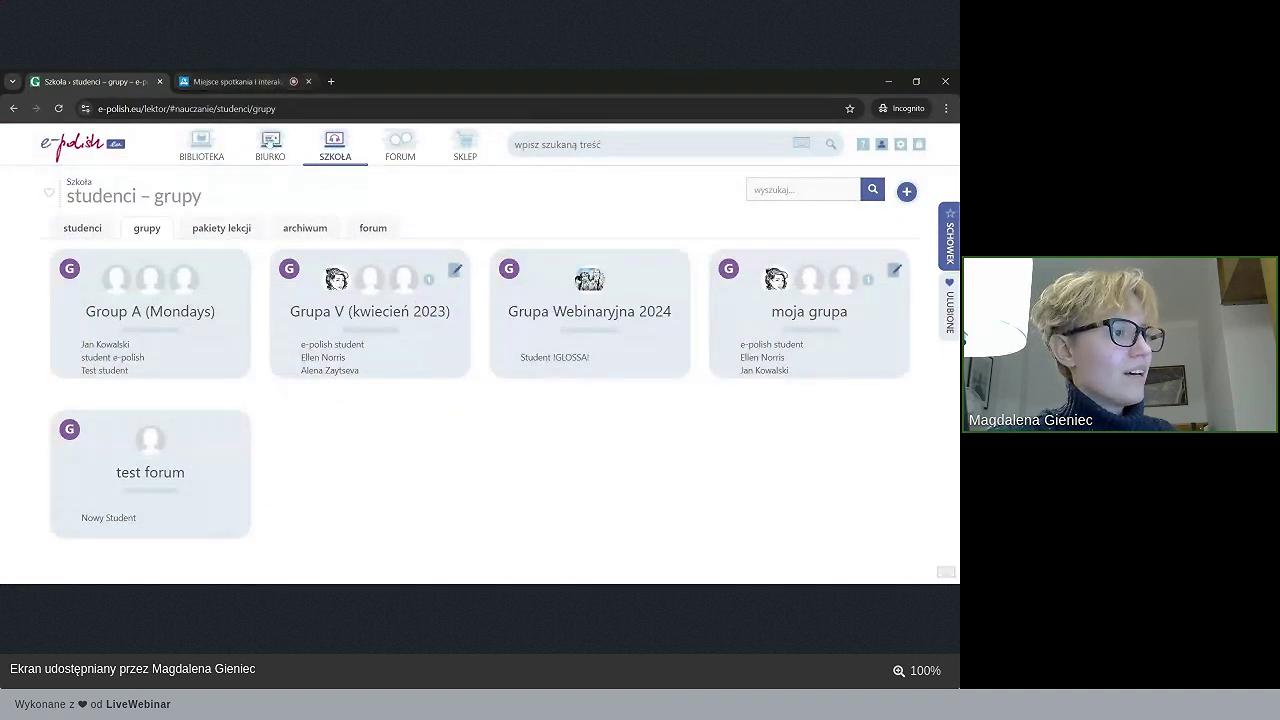
mouse_move(413, 323)
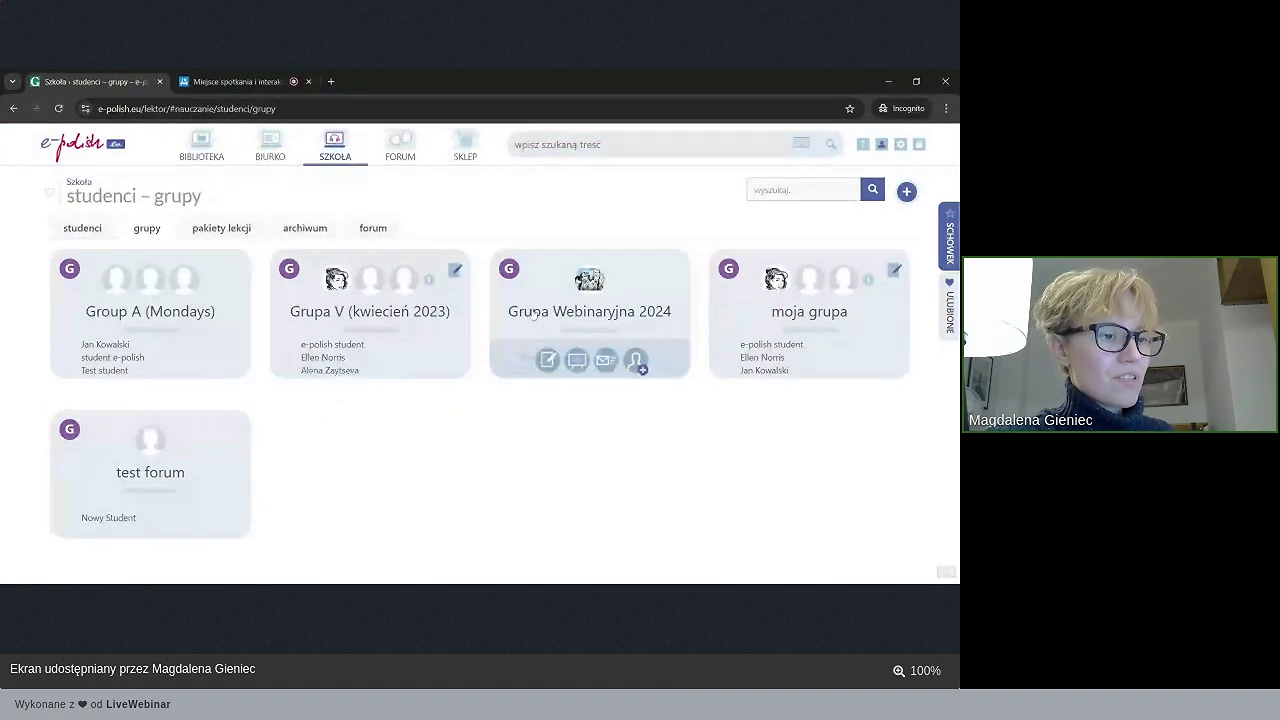
left_click(535, 313)
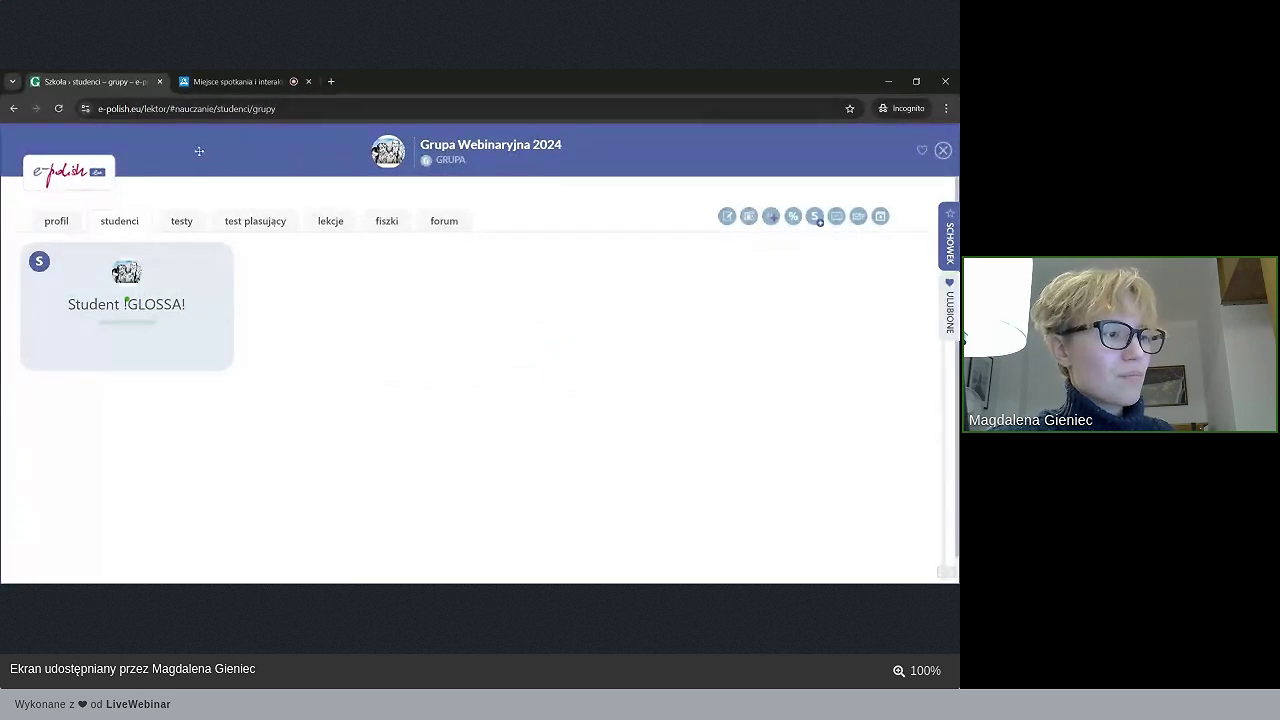
left_click(187, 224)
left_click(167, 300)
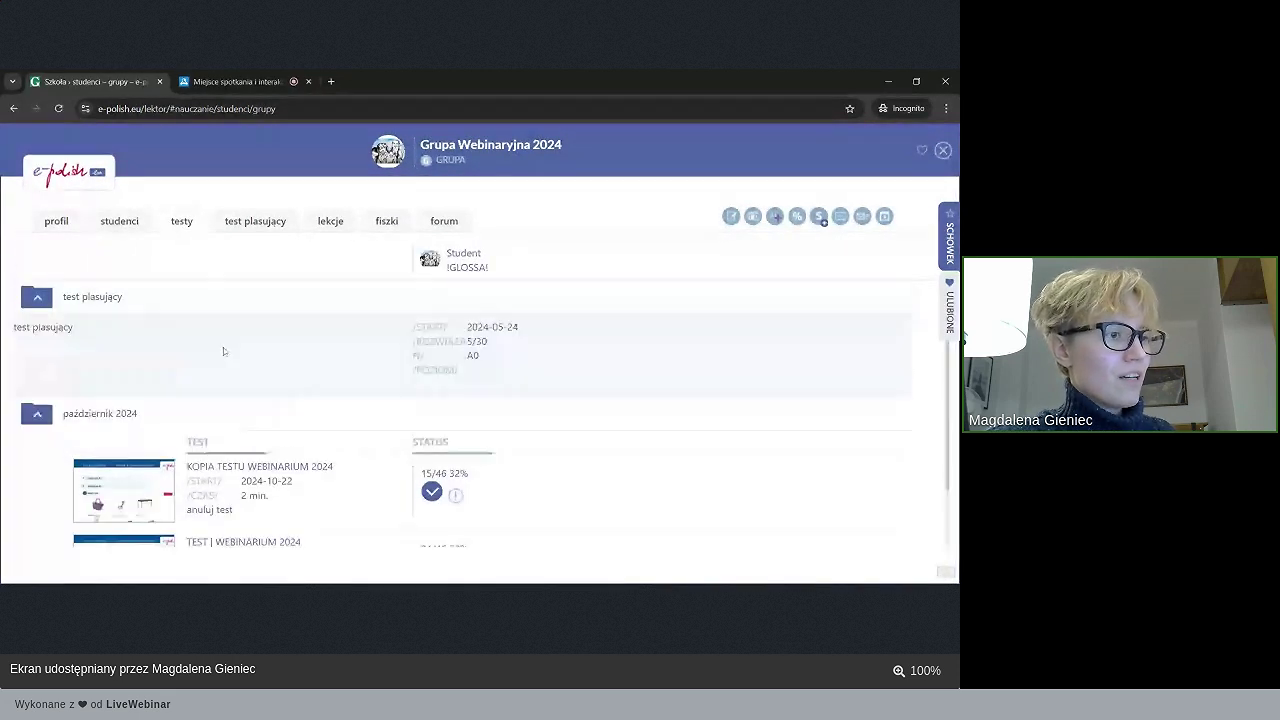
- Open the placement test results of Grupa Webinaryjna 2024, review the student's answers throughout the test, and close it
left_click(241, 222)
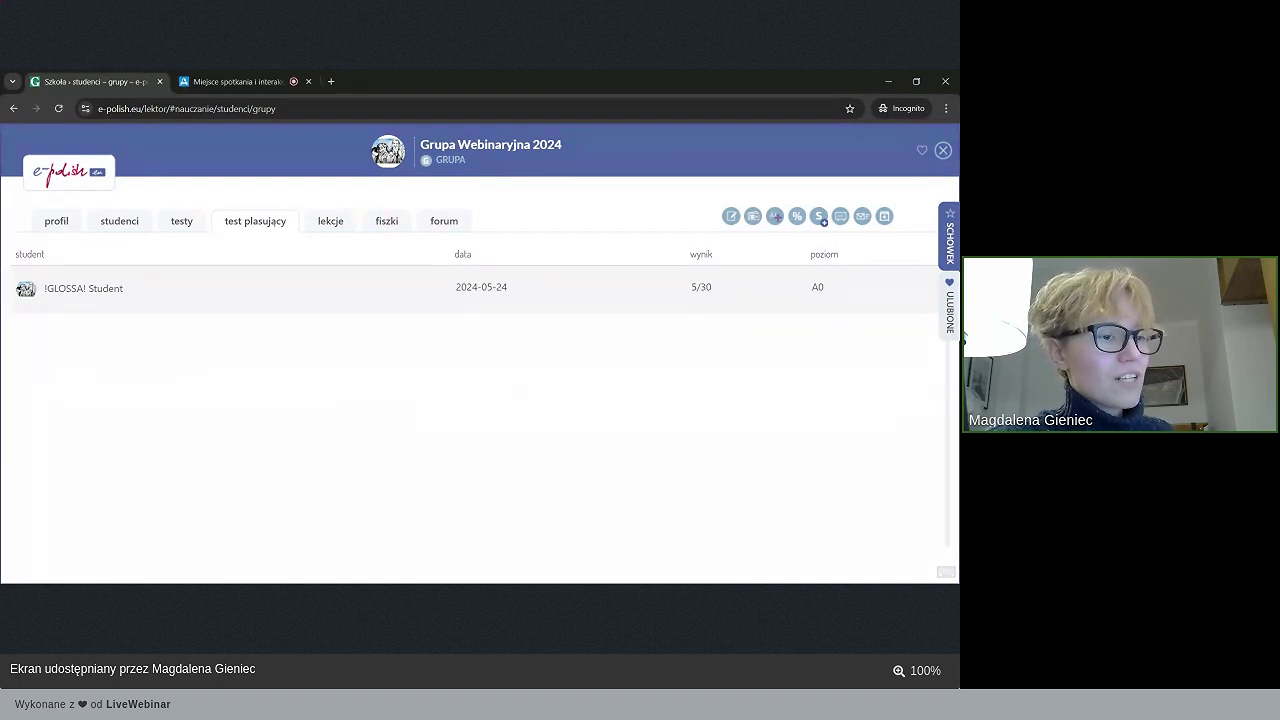
left_click(504, 292)
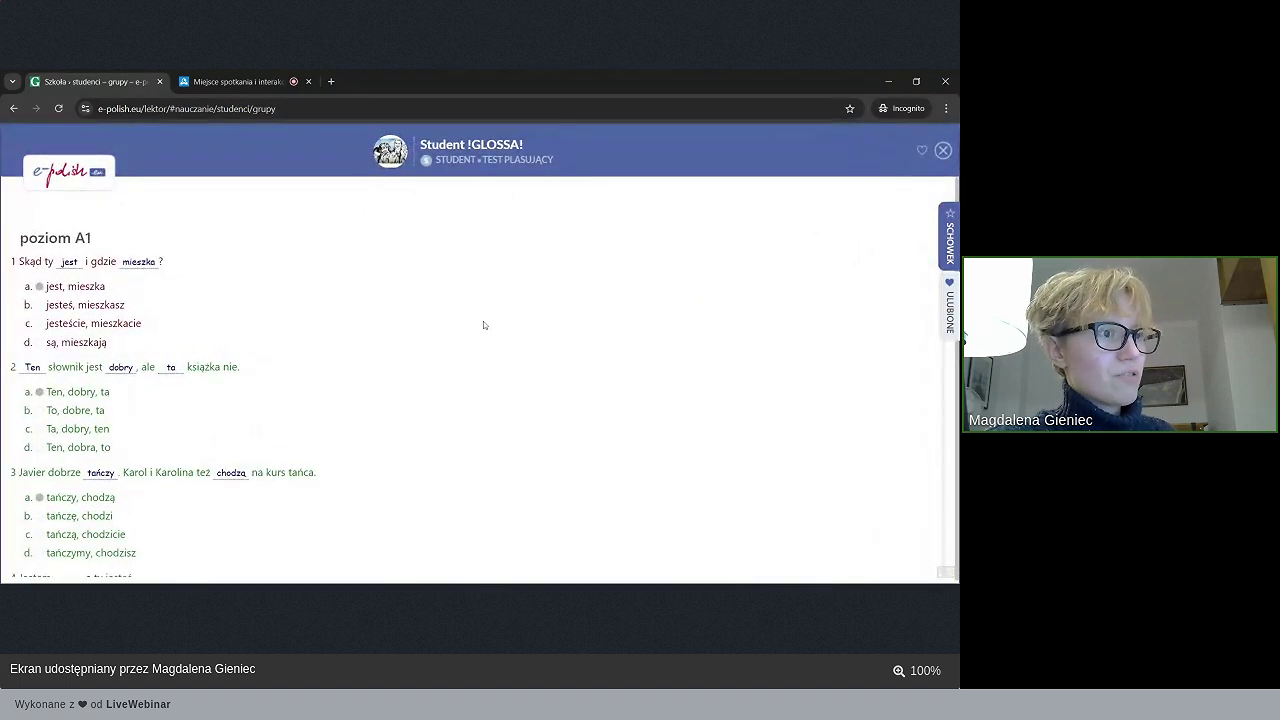
scroll(483, 324, "down", 8)
scroll(487, 324, "down", 18)
scroll(743, 446, "down", 16)
scroll(201, 424, "up", 15)
scroll(97, 463, "down", 20)
scroll(340, 488, "down", 11)
scroll(340, 488, "down", 10)
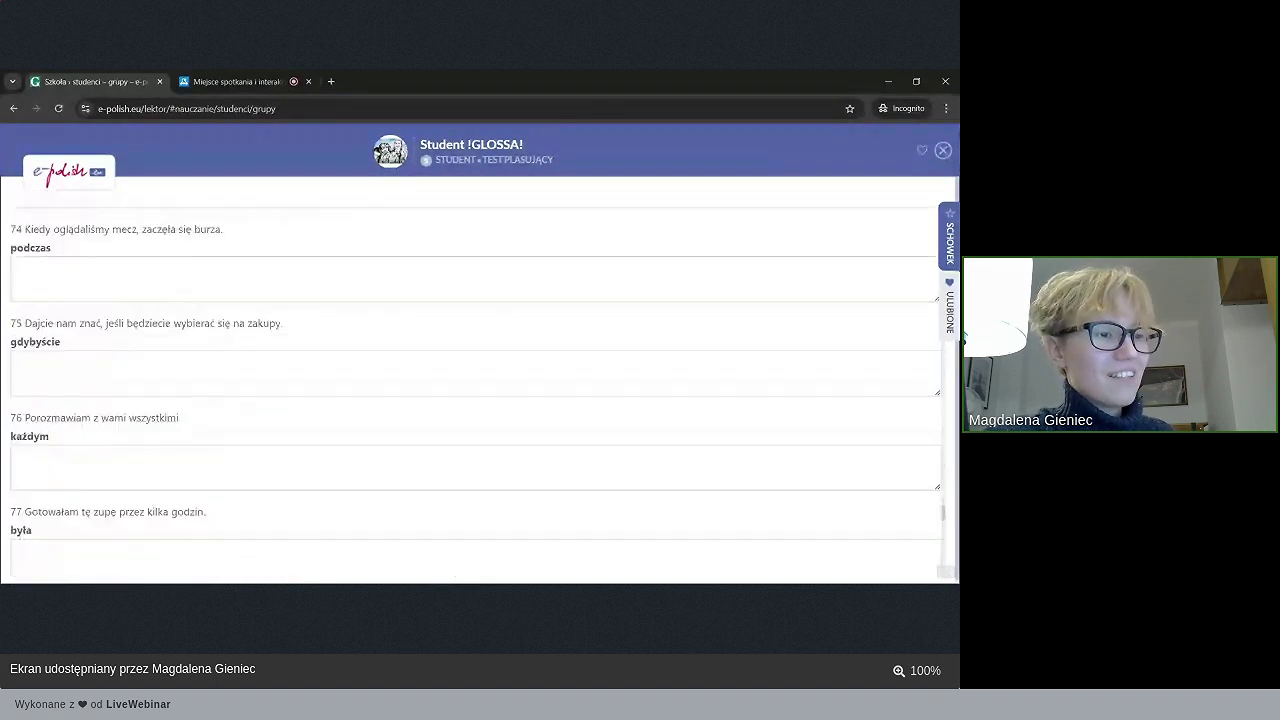
left_click(943, 150)
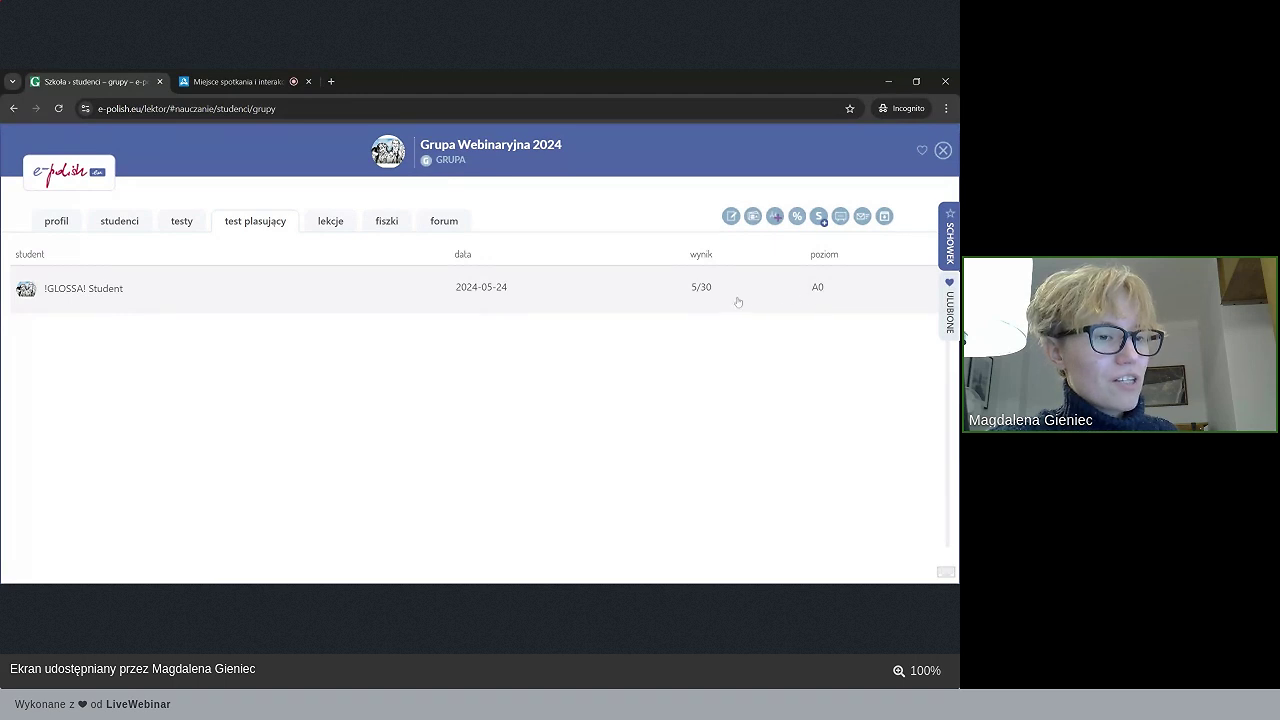
- Reopen the student's placement test, examine the answered and skipped level A1 questions, and return to the group's results
left_click(820, 297)
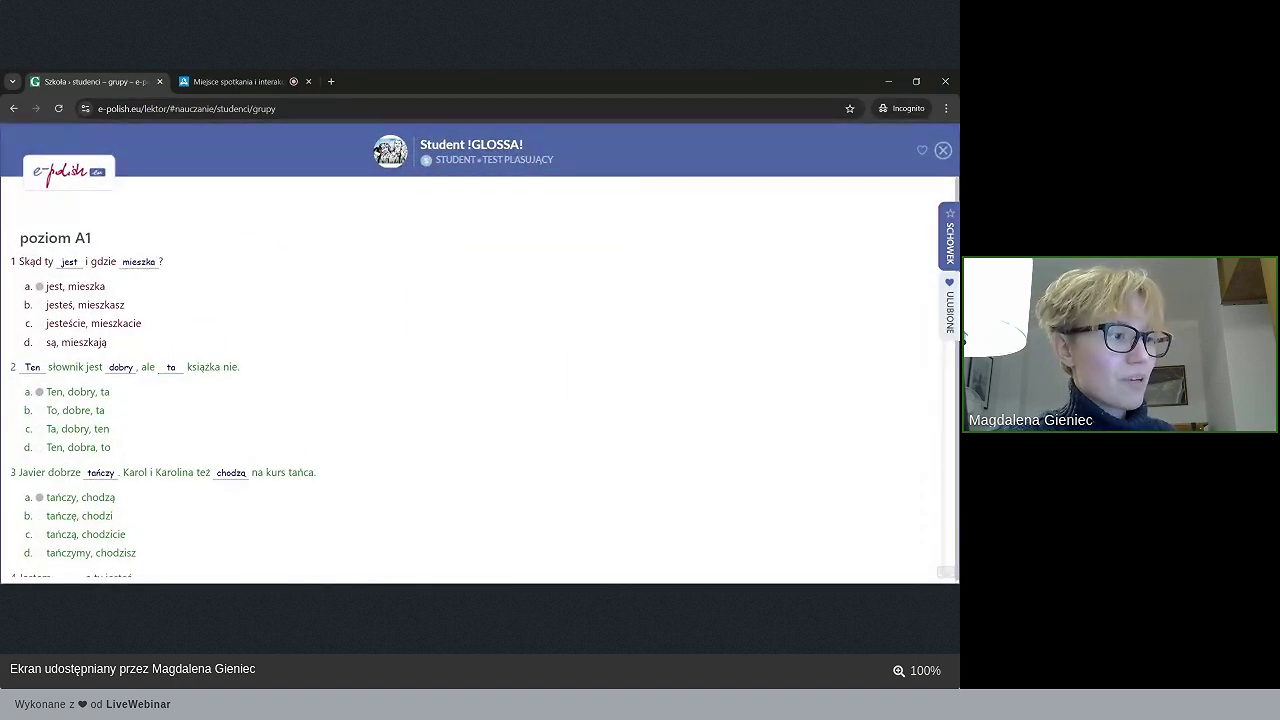
scroll(139, 274, "down", 15)
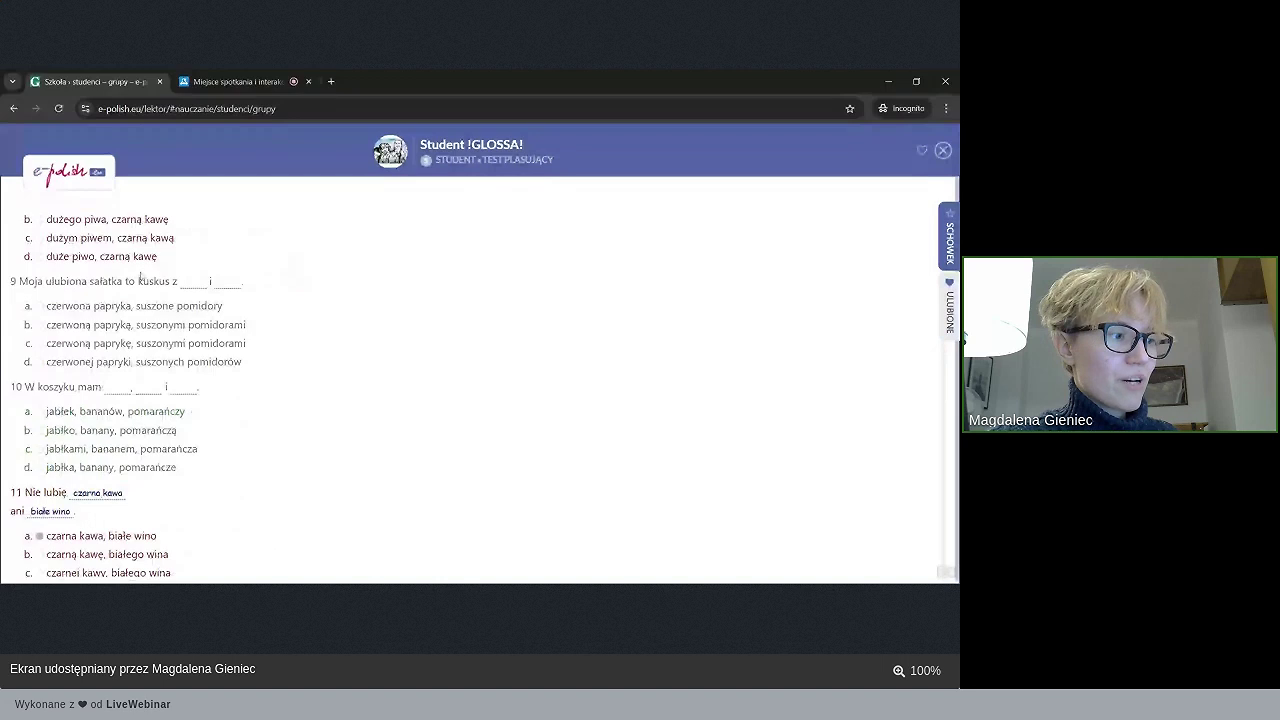
scroll(141, 276, "down", 1)
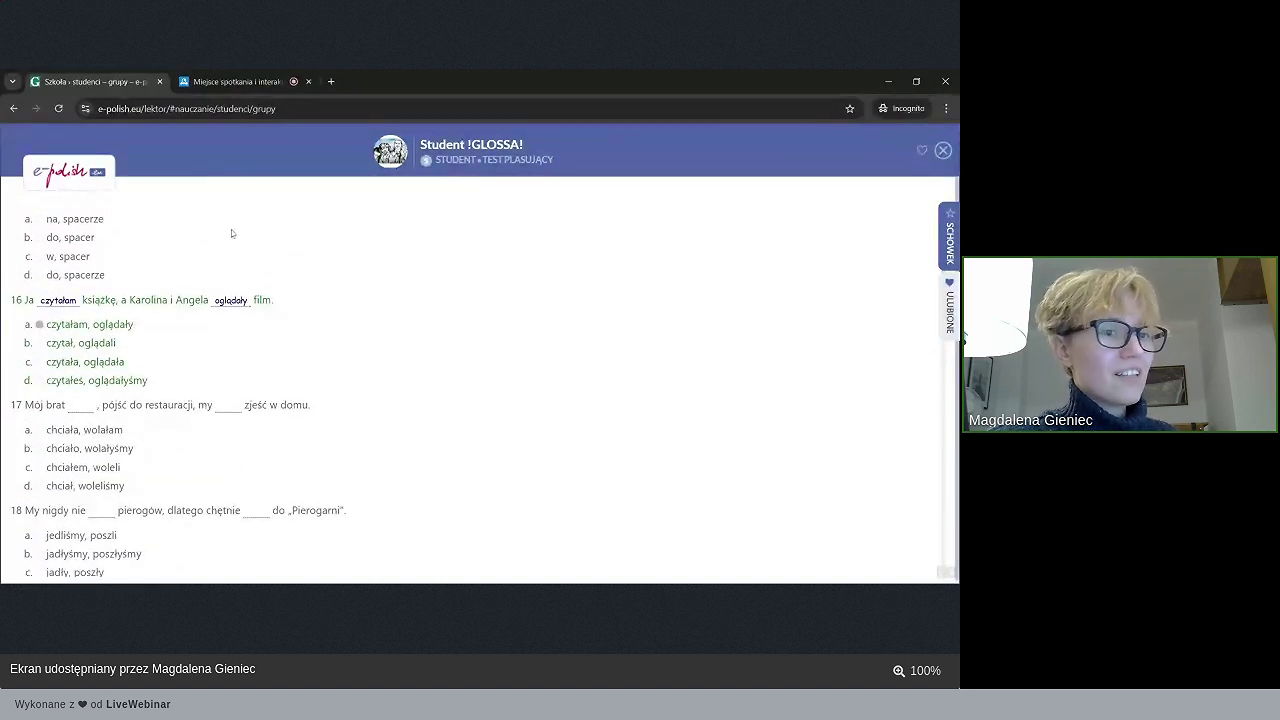
left_click(942, 150)
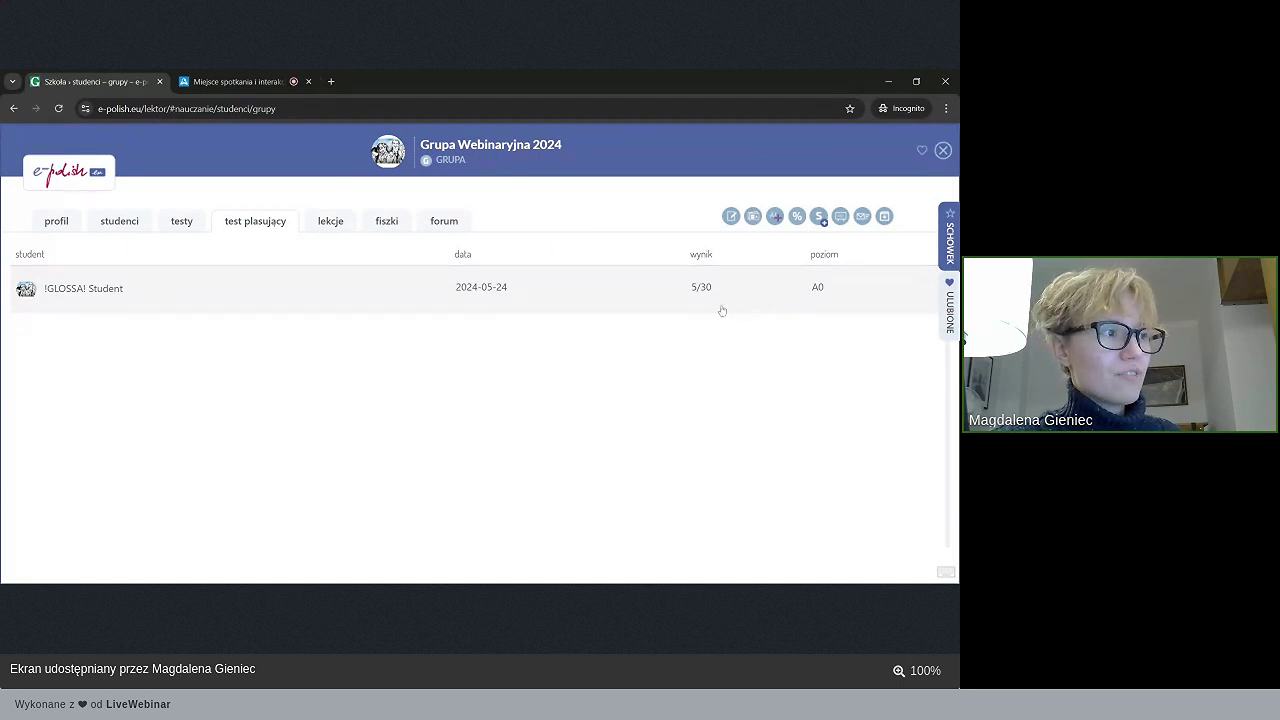
- Check the flashcards assigned to Grupa Webinaryjna 2024 and review the student's results for the godziny set
left_click(388, 221)
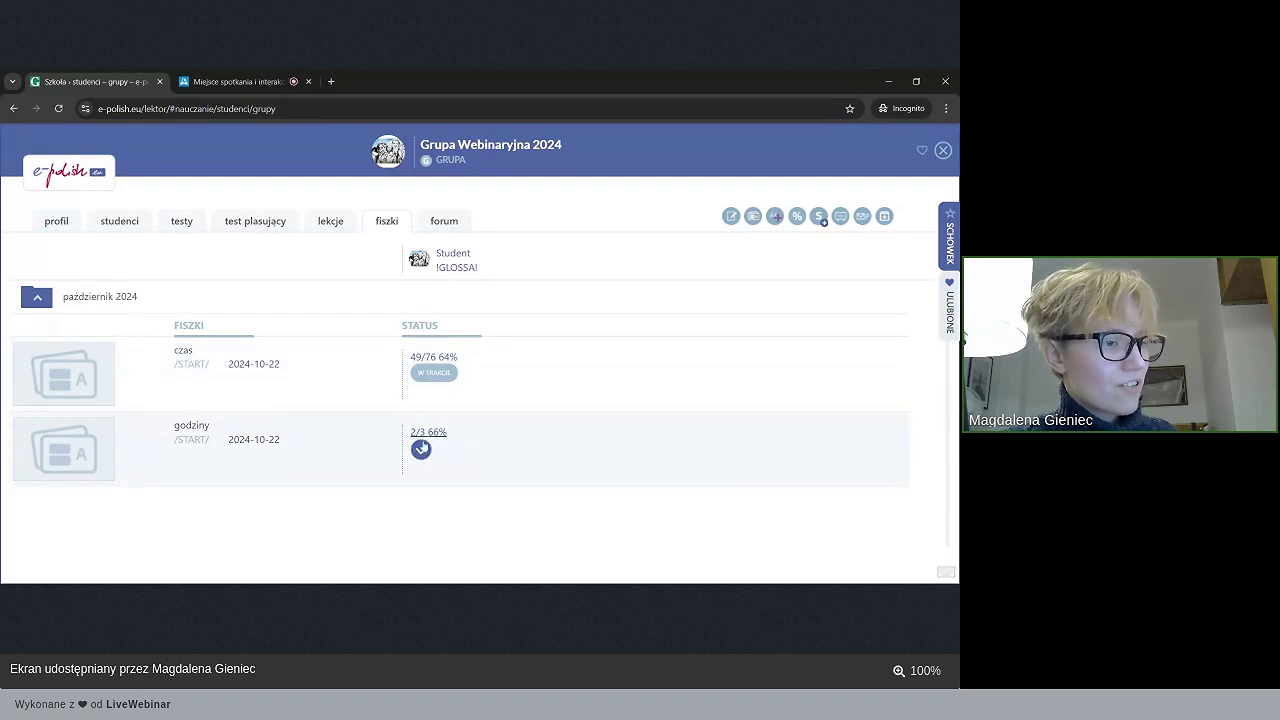
left_click(422, 445)
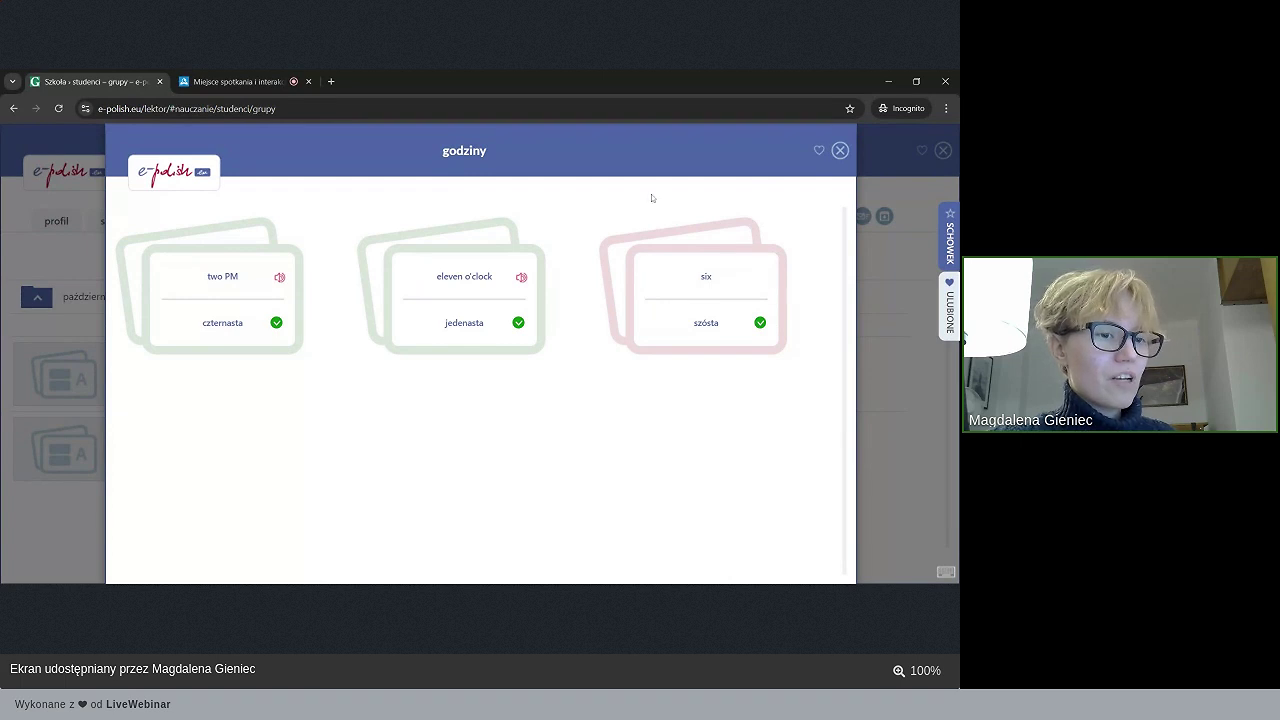
left_click(840, 150)
- Switch to the LiveWebinar room and show the presentation slide listing the upcoming e-polish webinars
left_click(253, 78)
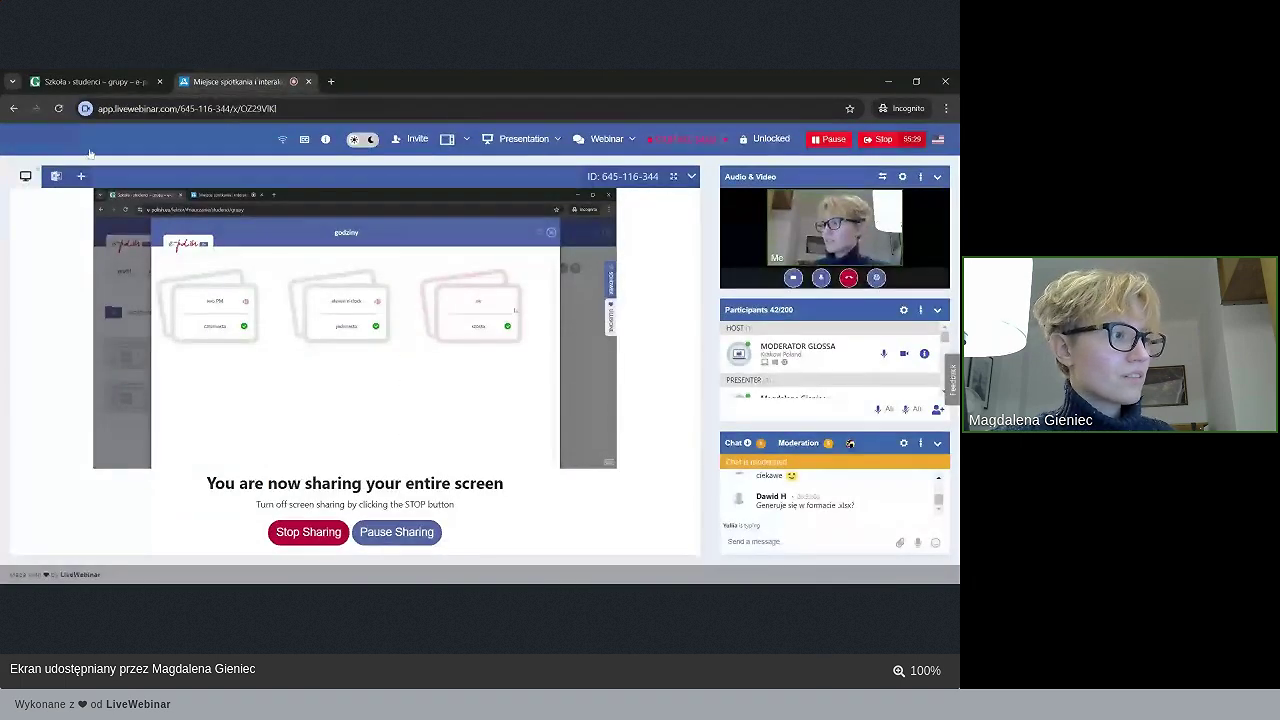
key("Right")
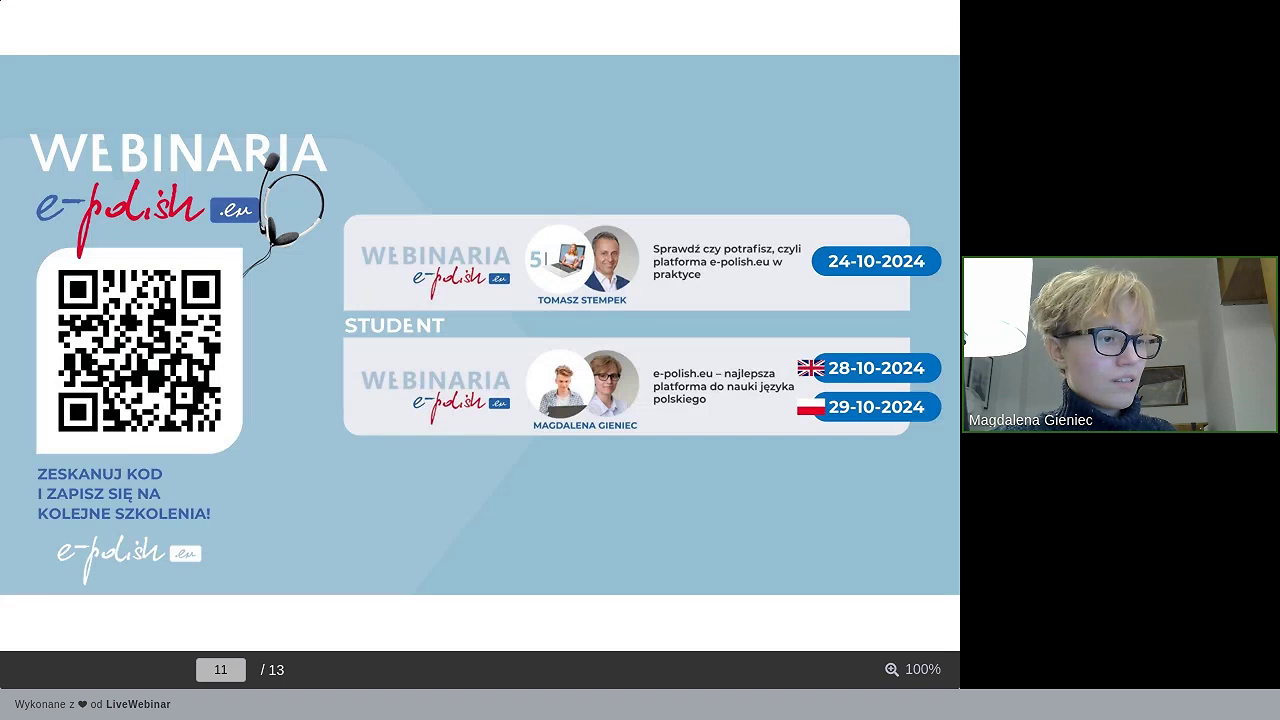